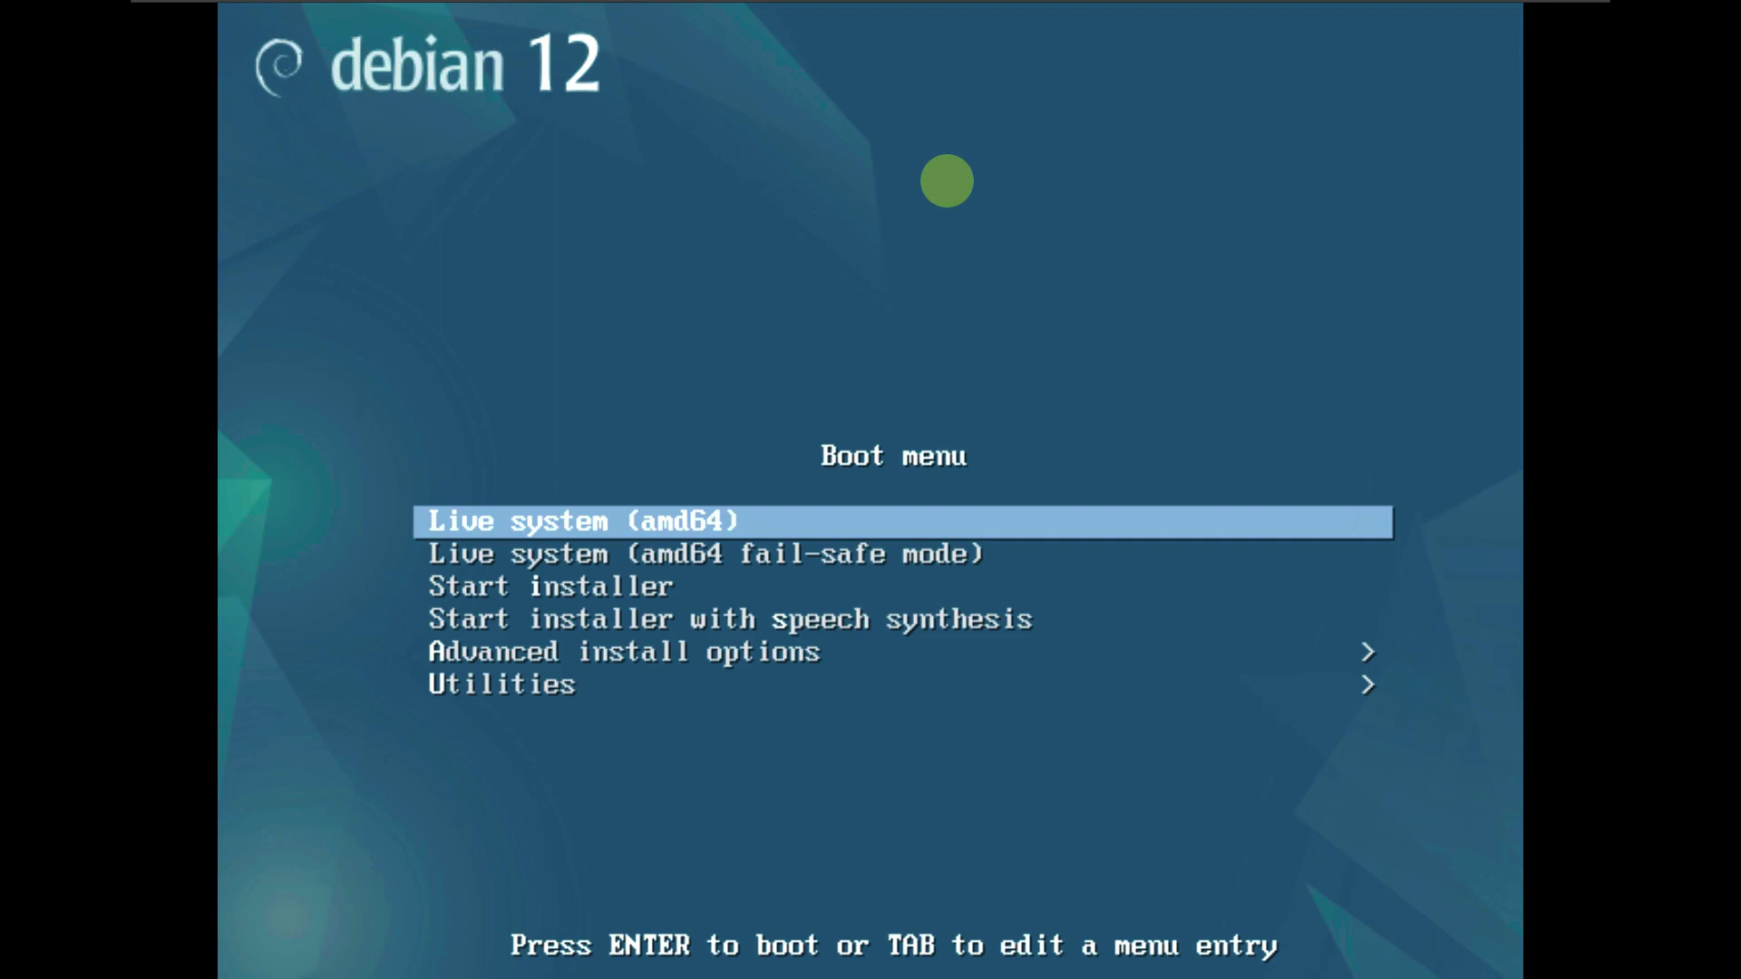
- Browse the Debian 12 boot entries, then boot Live system (amd64)
key(Down)
key(Up)
key(Down)
key(Down)
key(Down)
key(Down)
key(Down)
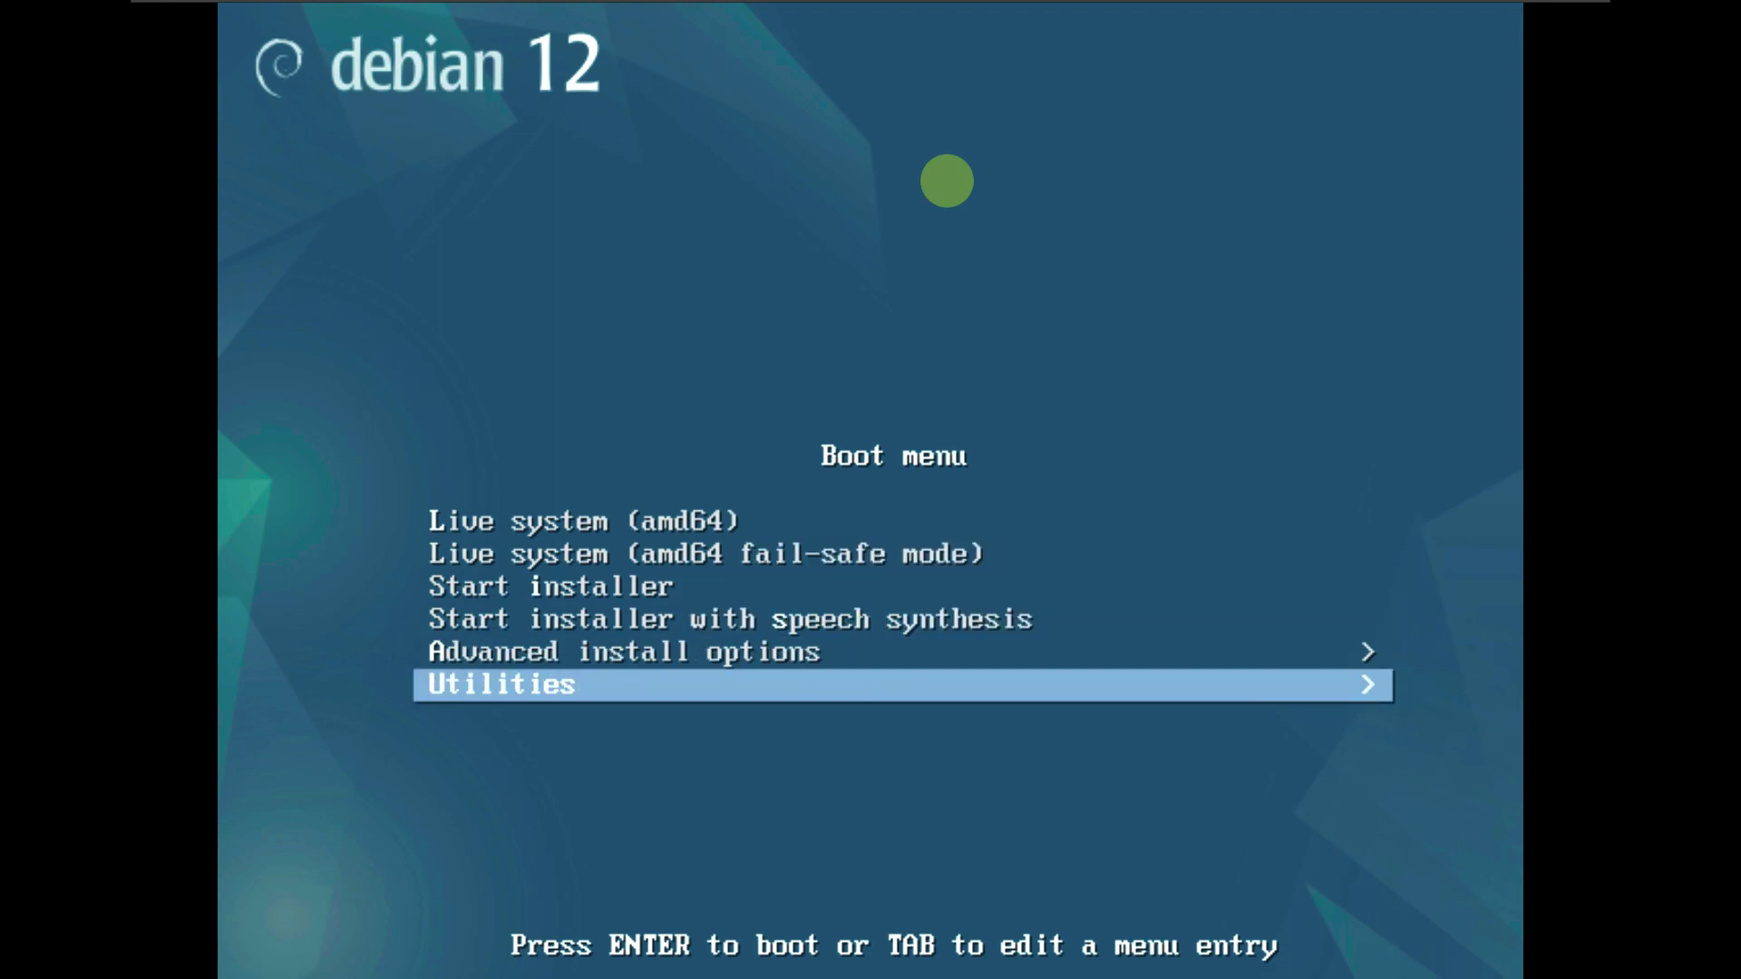
key(Up)
key(Up)
key(Up)
key(Up)
key(Up)
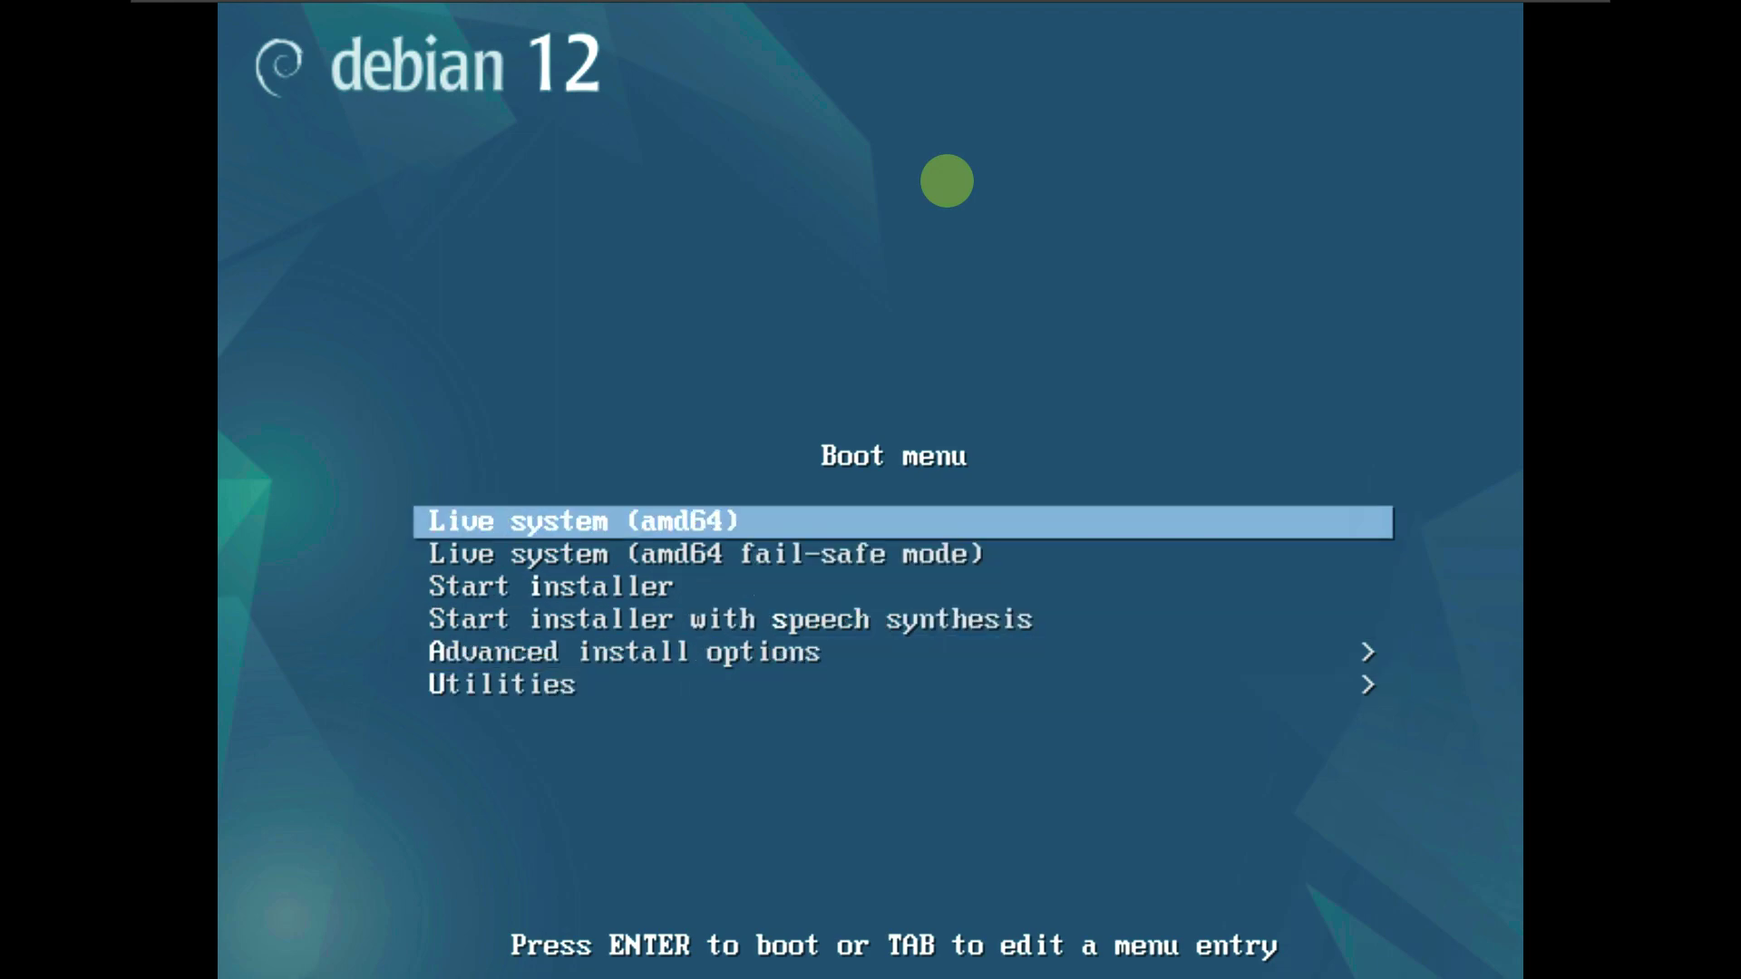
key(Down)
key(Down)
key(Down)
key(Down)
key(Down)
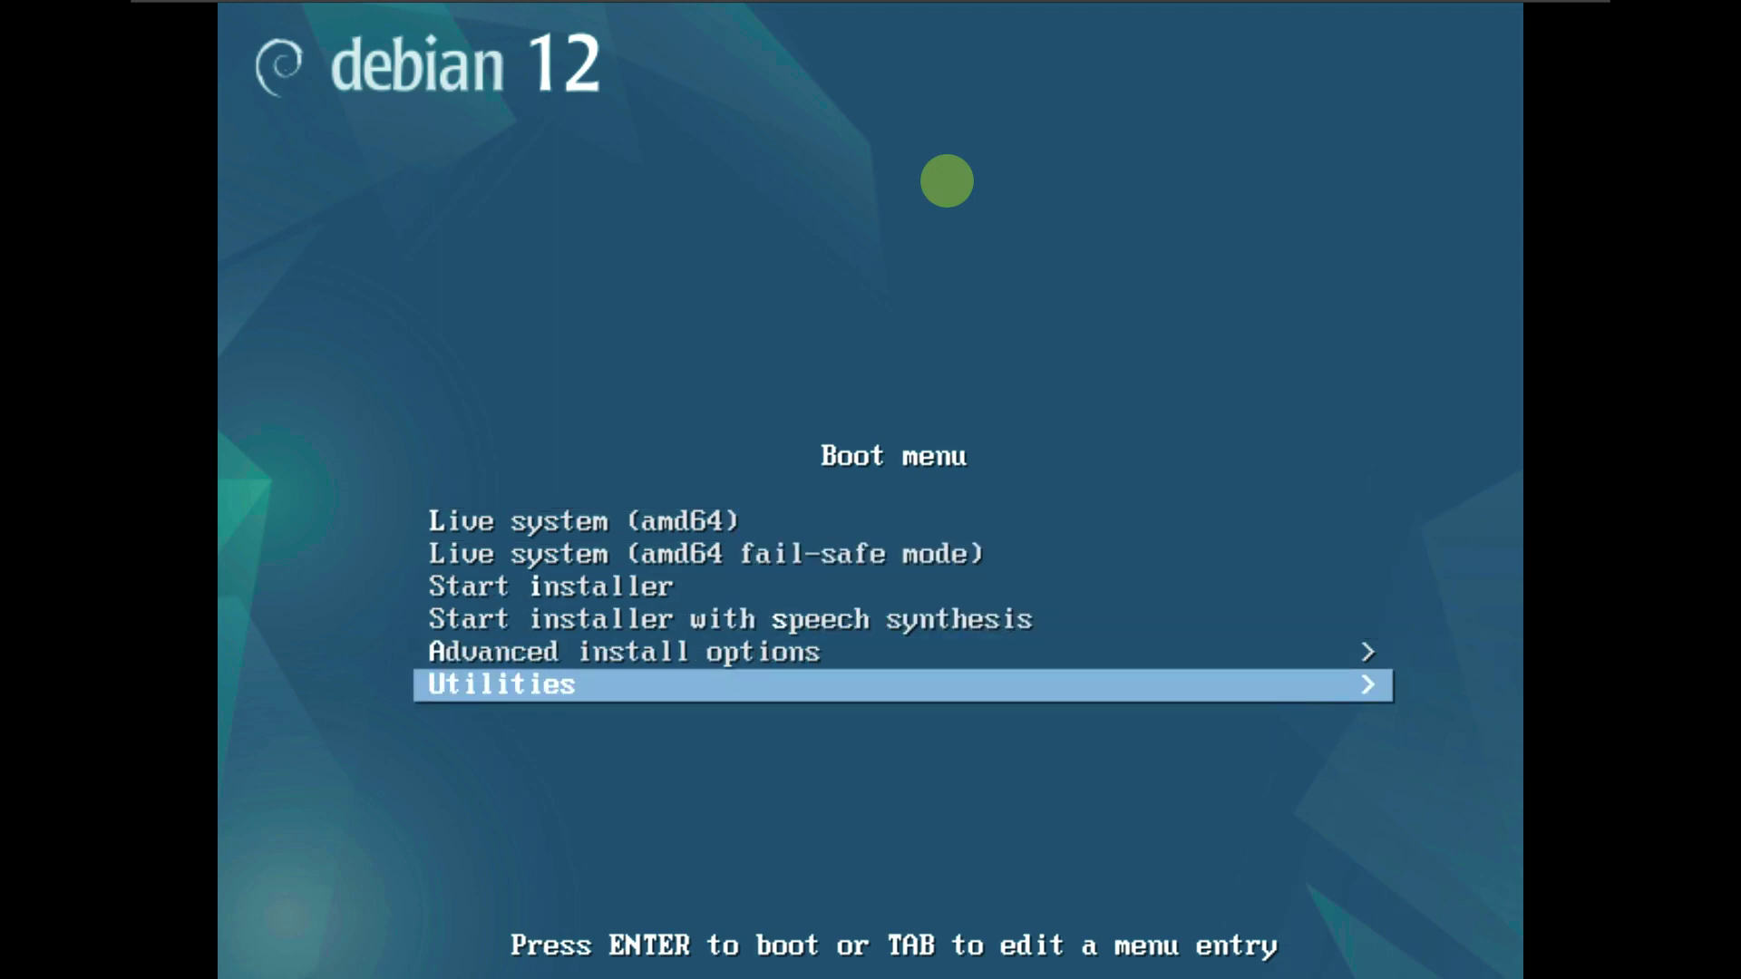
key(Up)
key(Up)
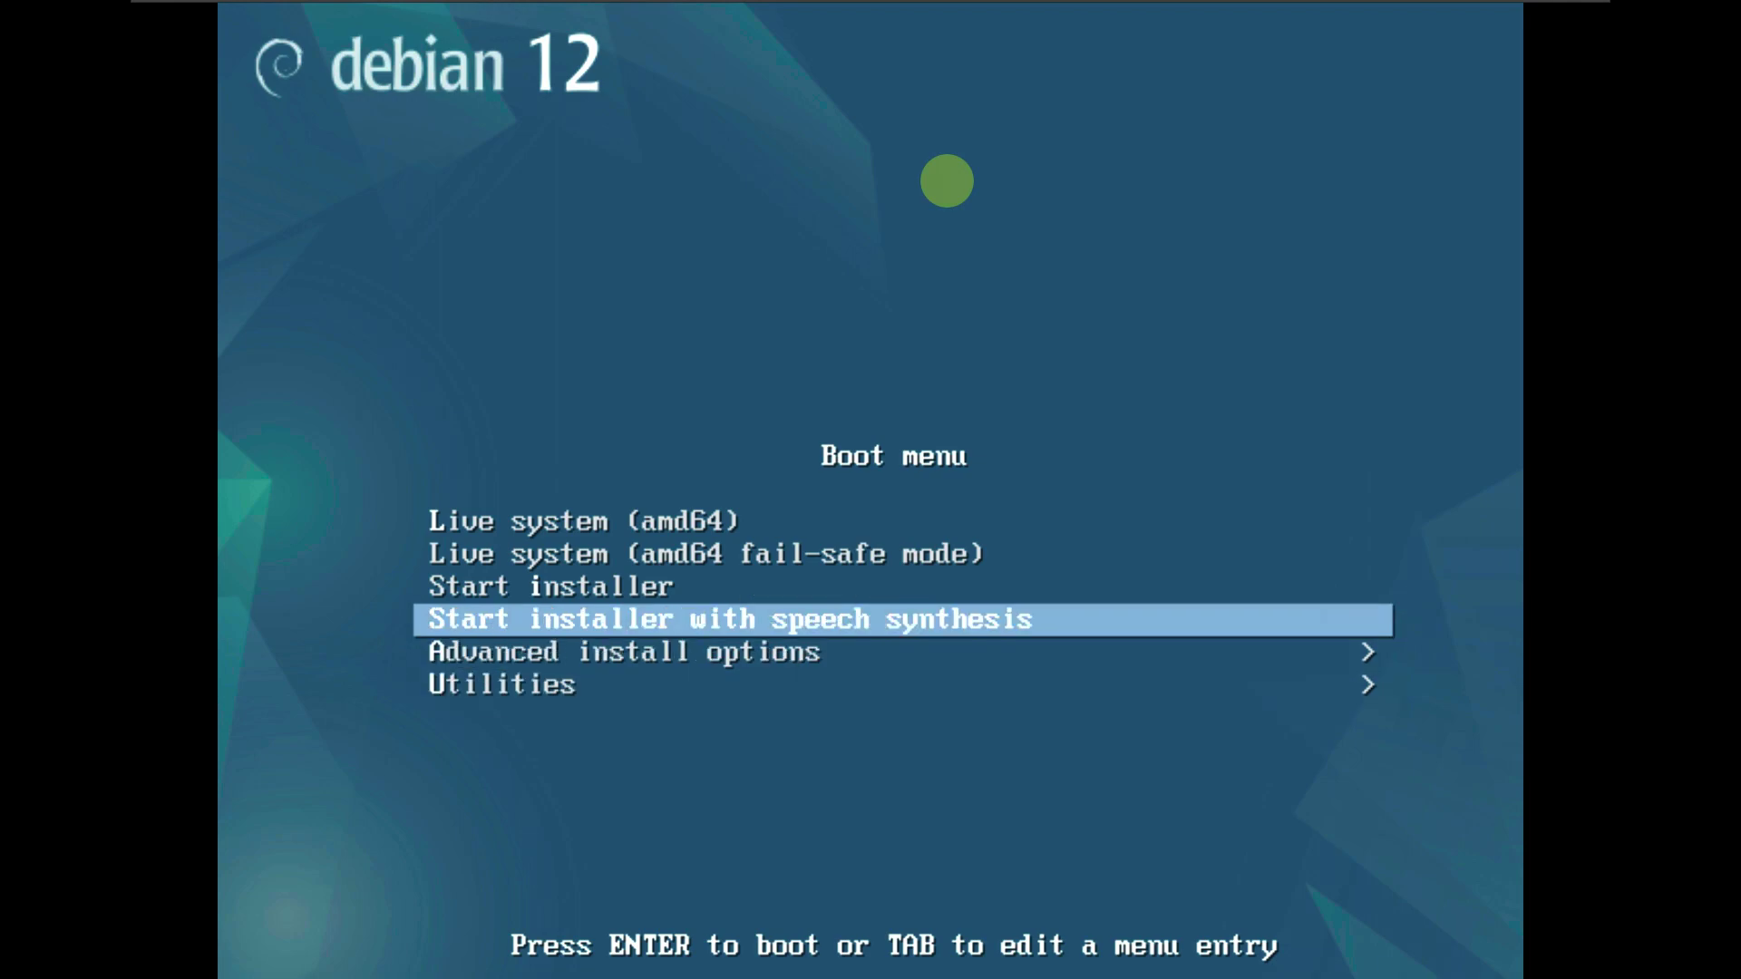
key(Up)
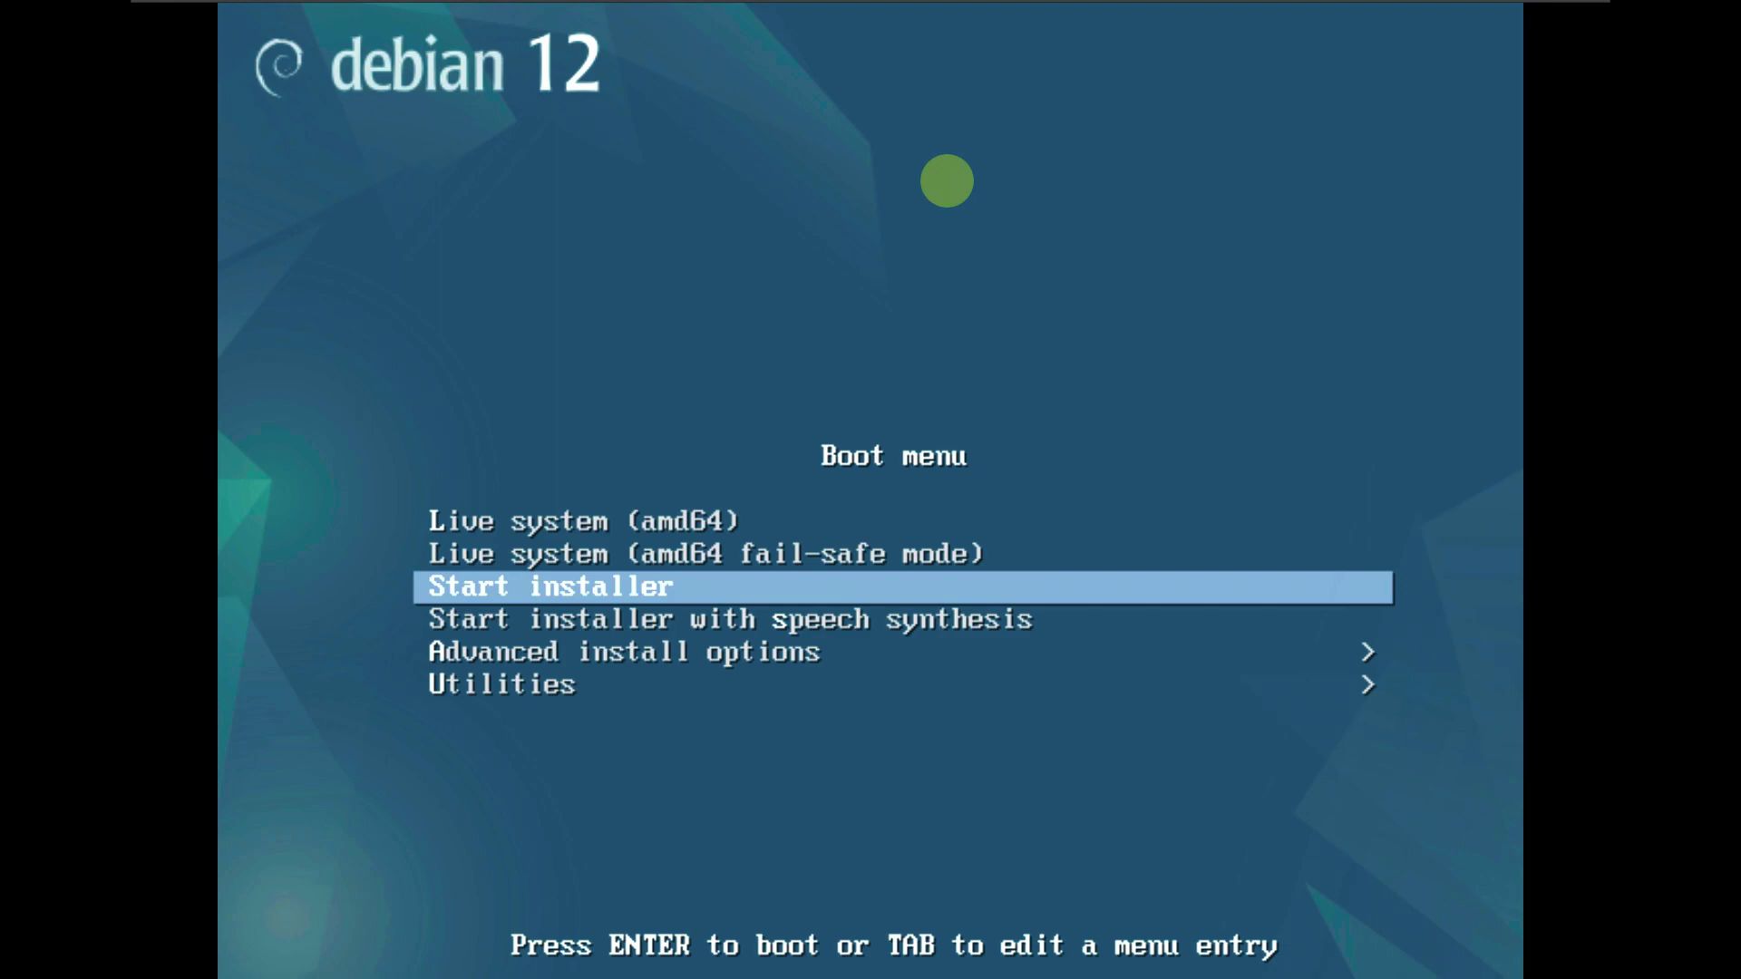
key(Up)
key(Up)
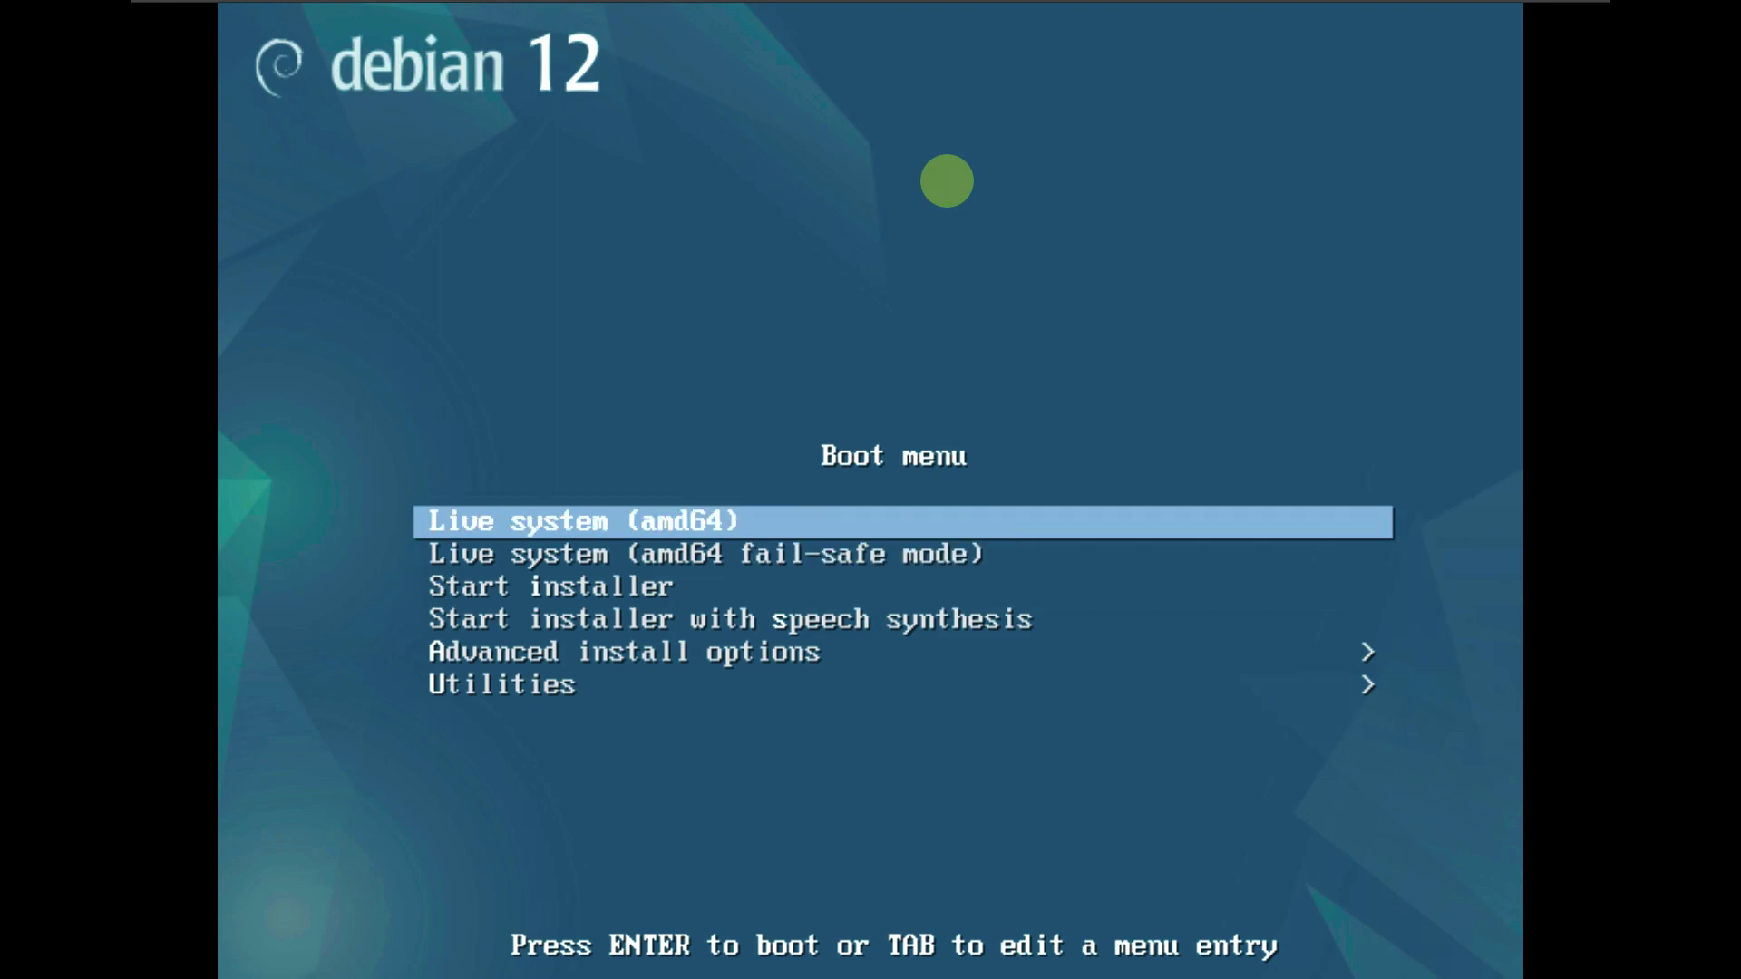
key(Return)
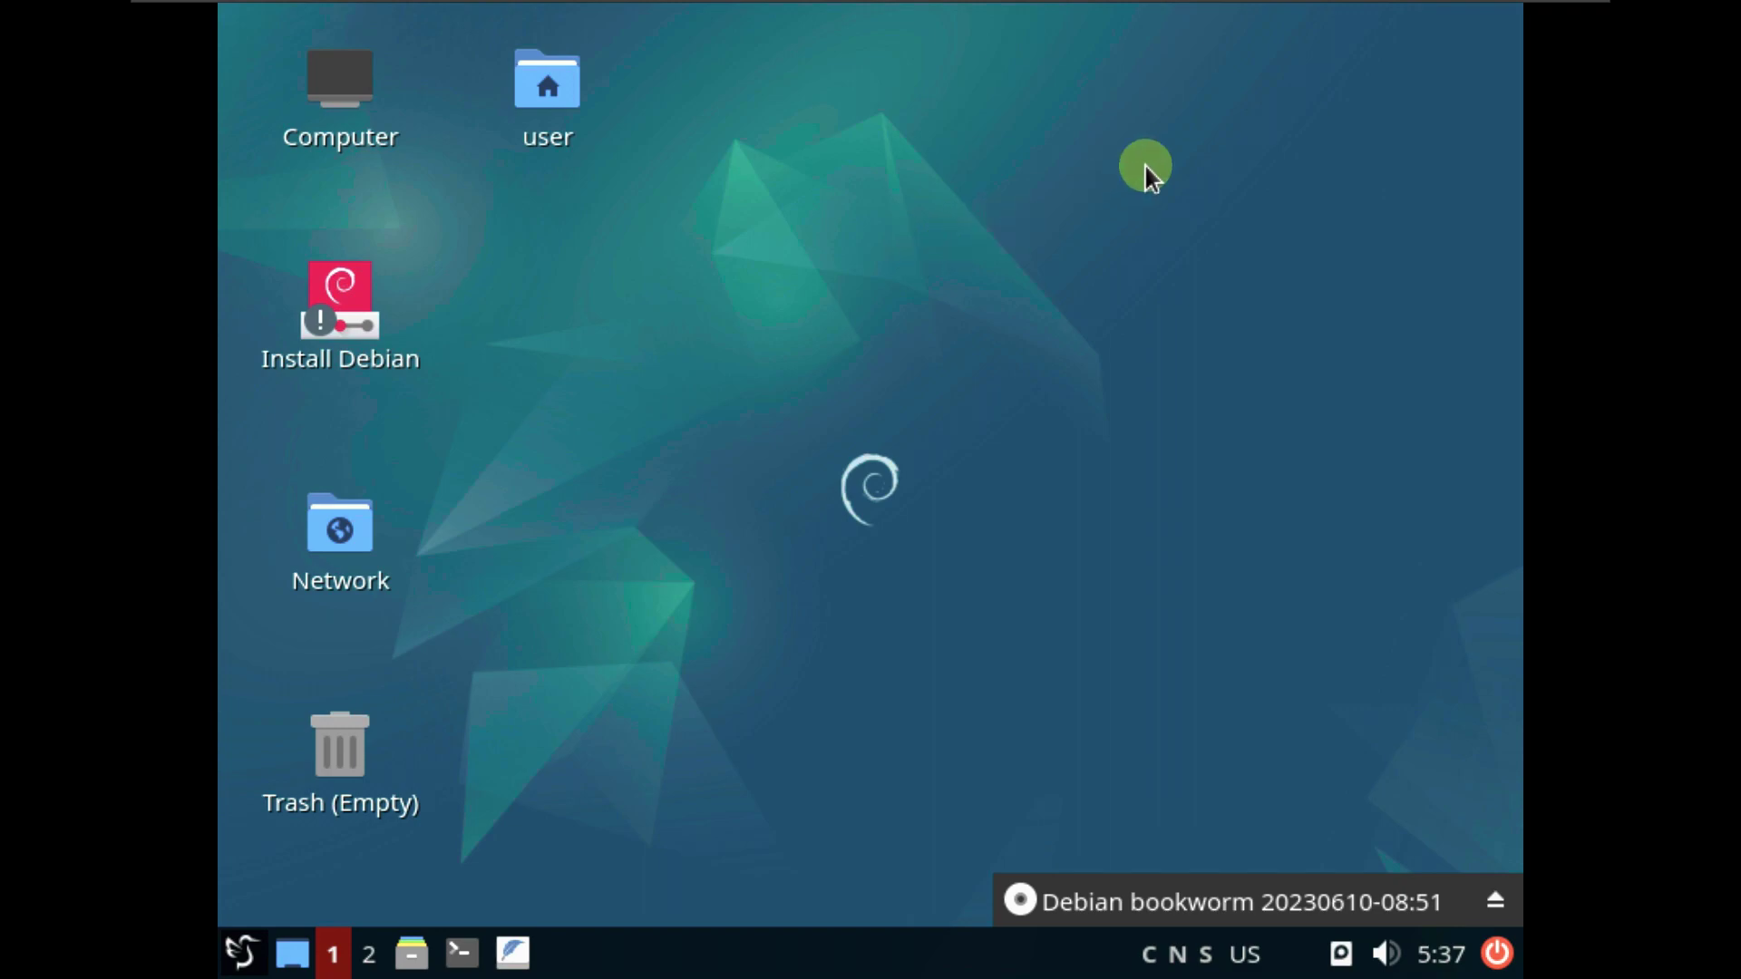
- Open Monitor settings from the LXQt Preferences menu
click(763, 29)
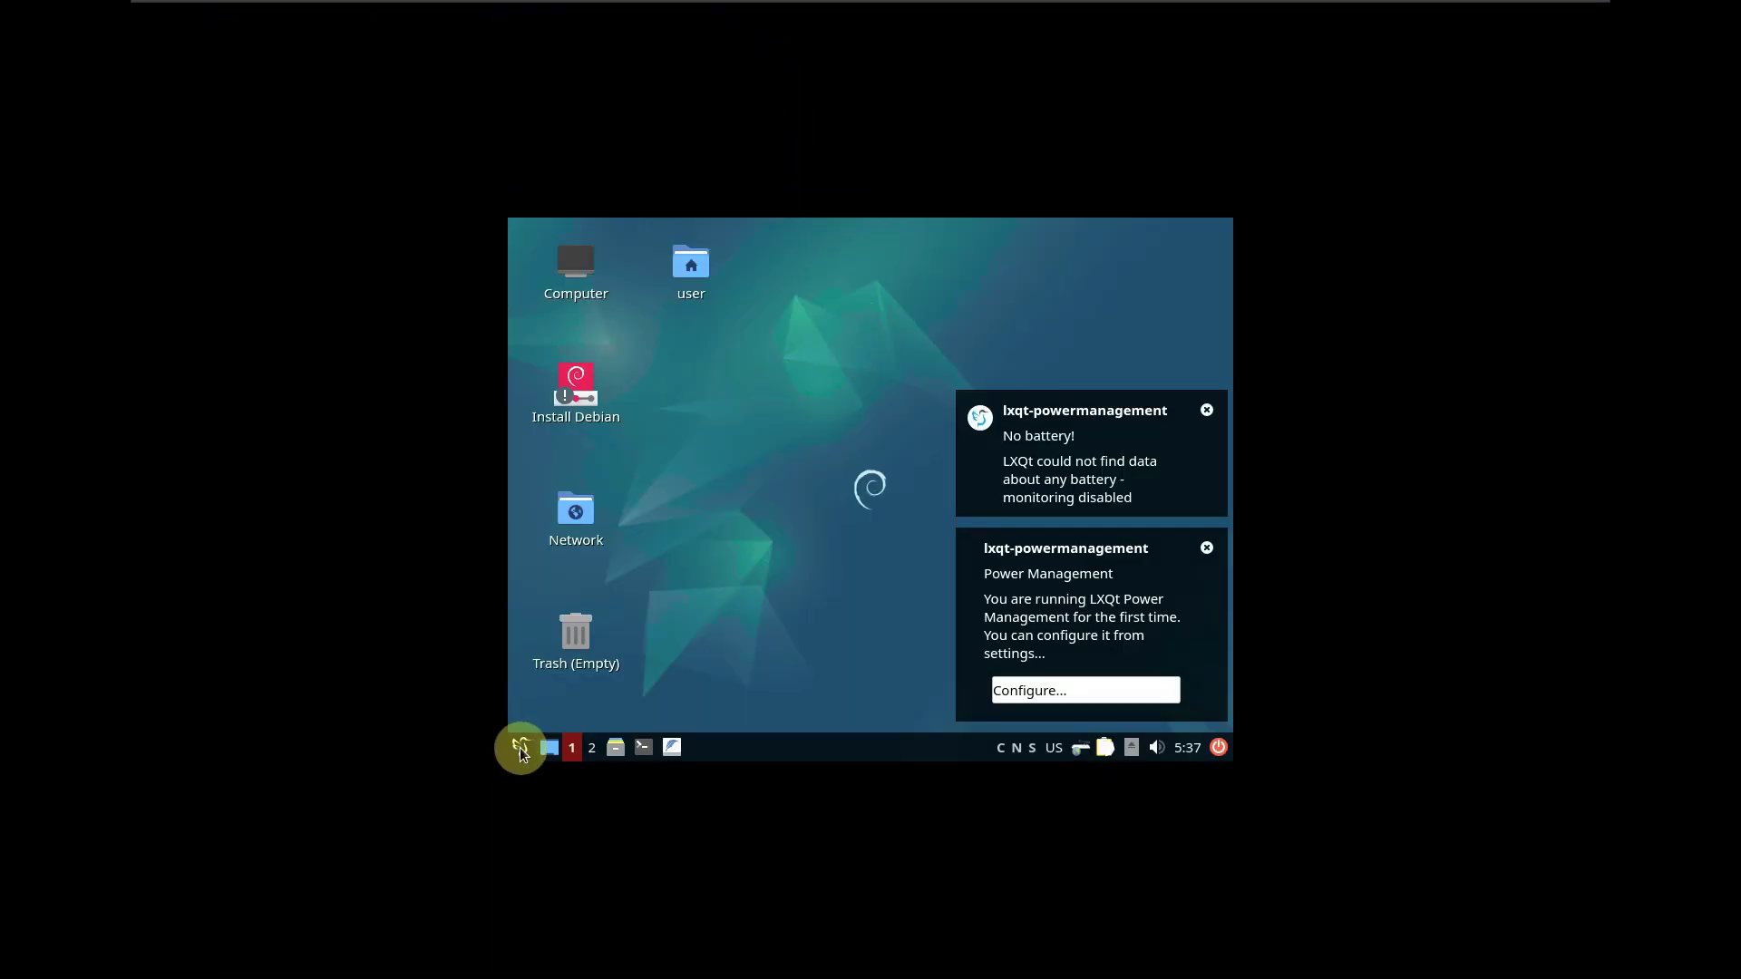
click(516, 747)
mouse_move(651, 578)
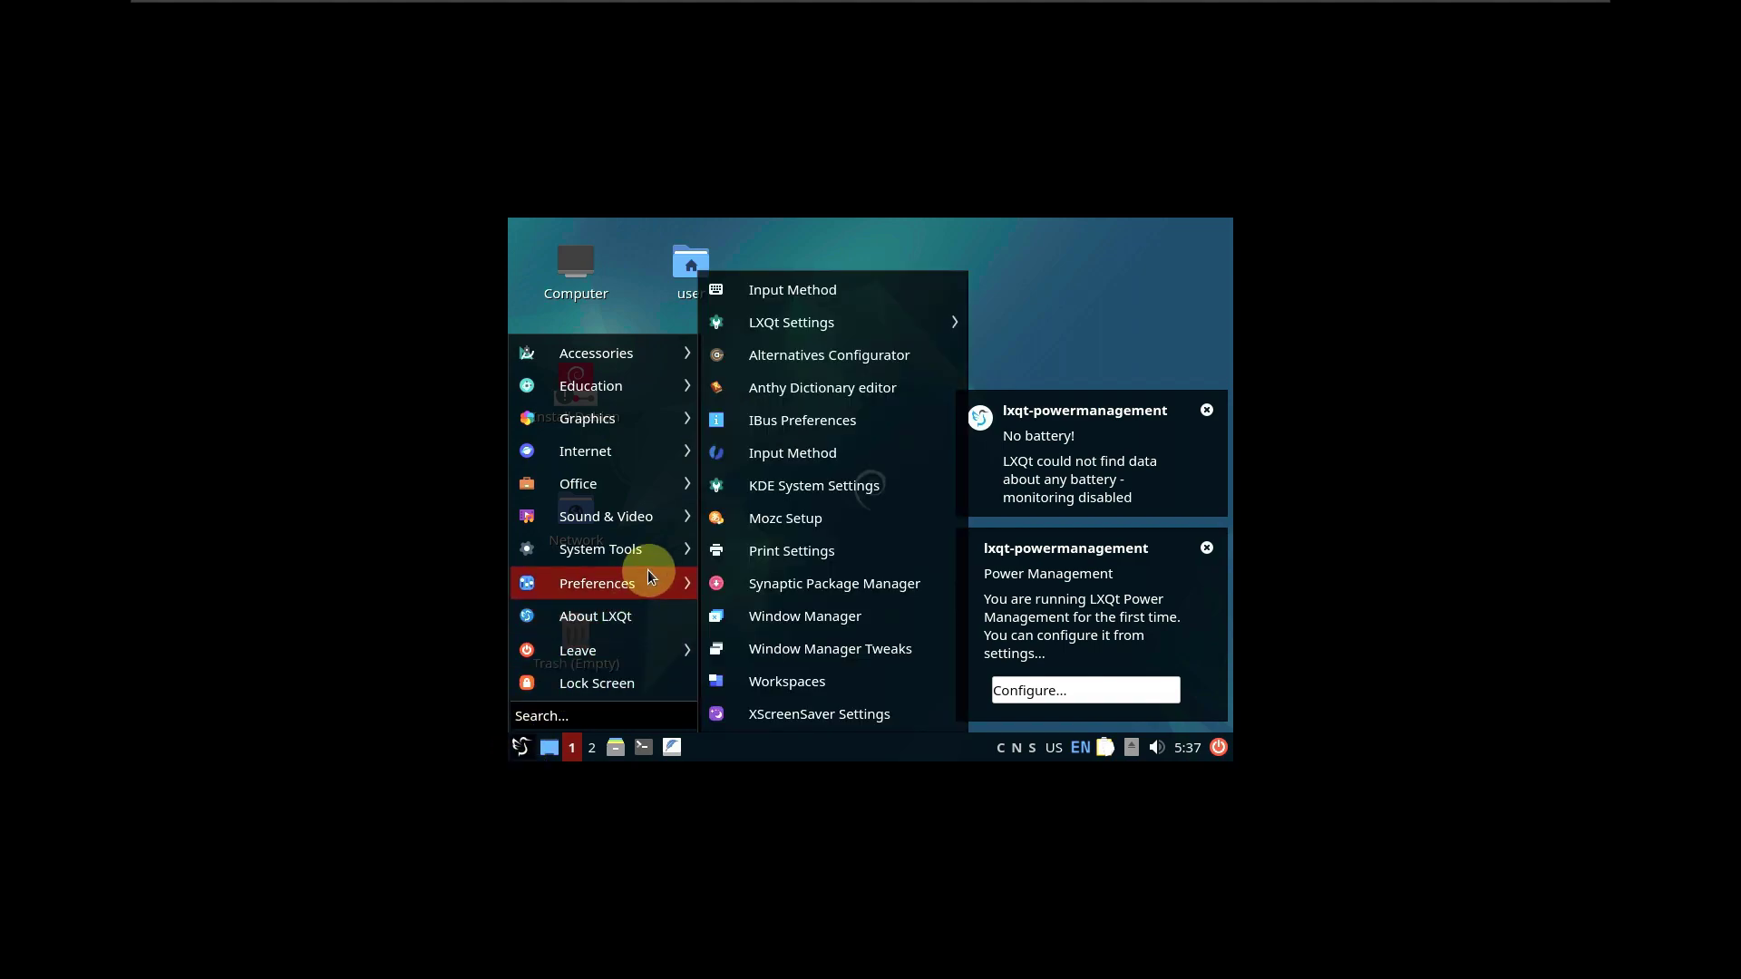
mouse_move(827, 332)
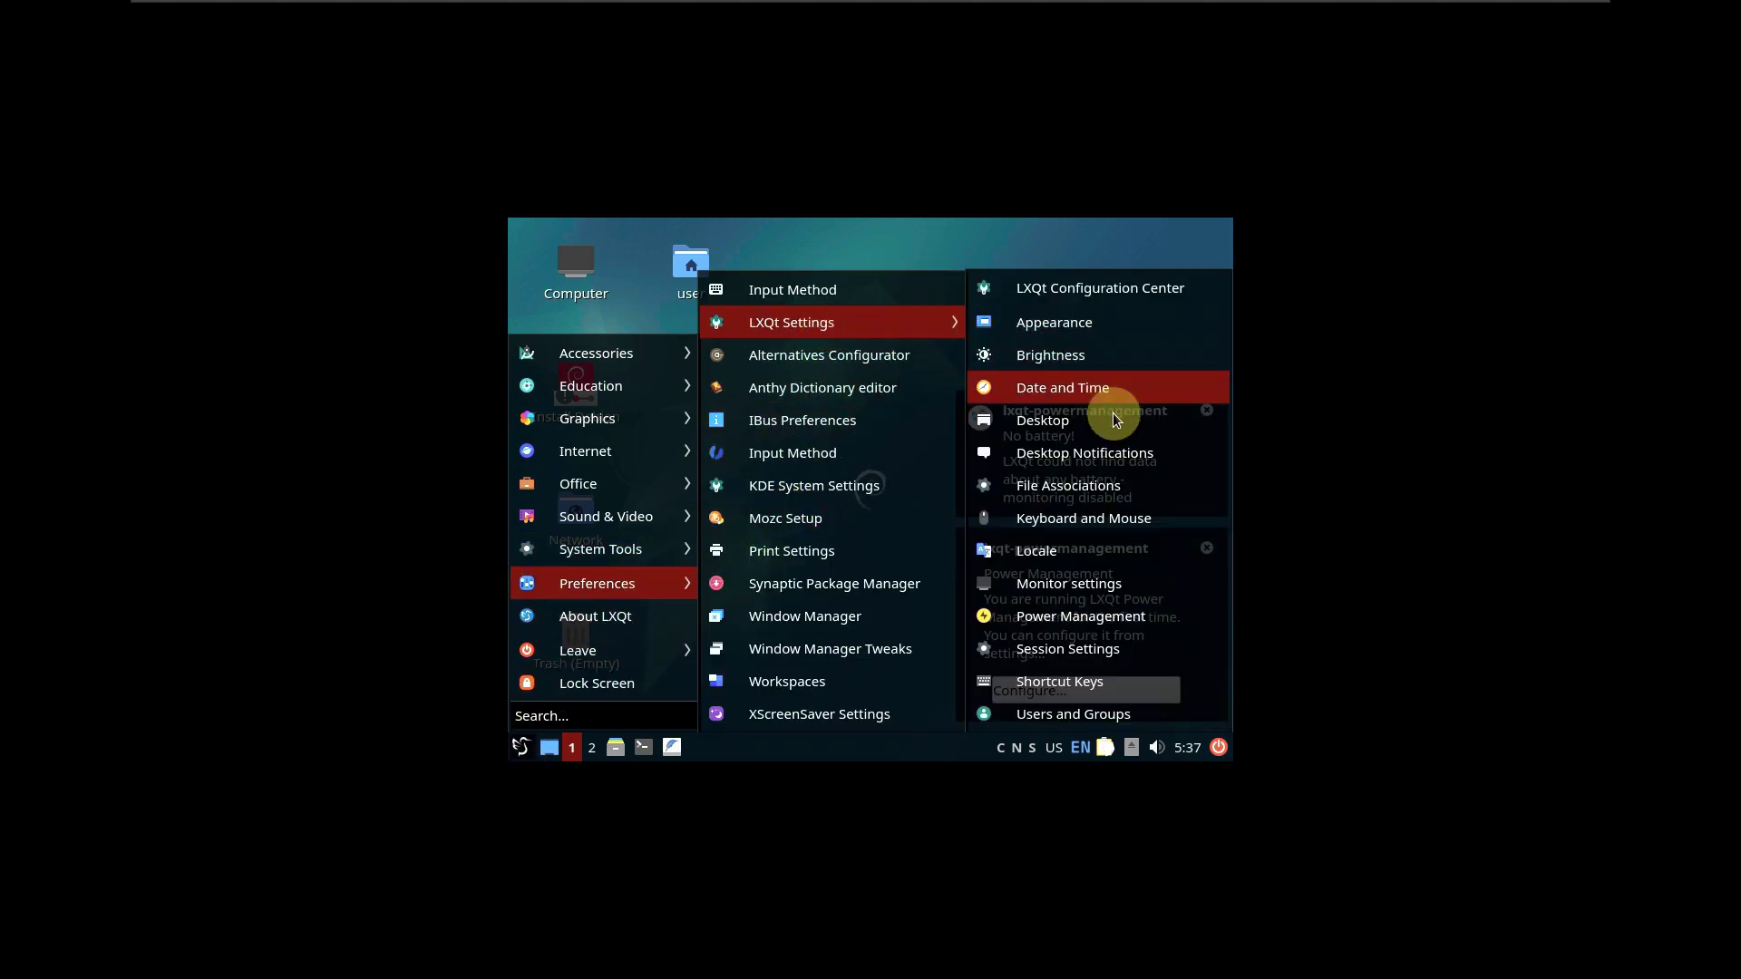
click(1069, 580)
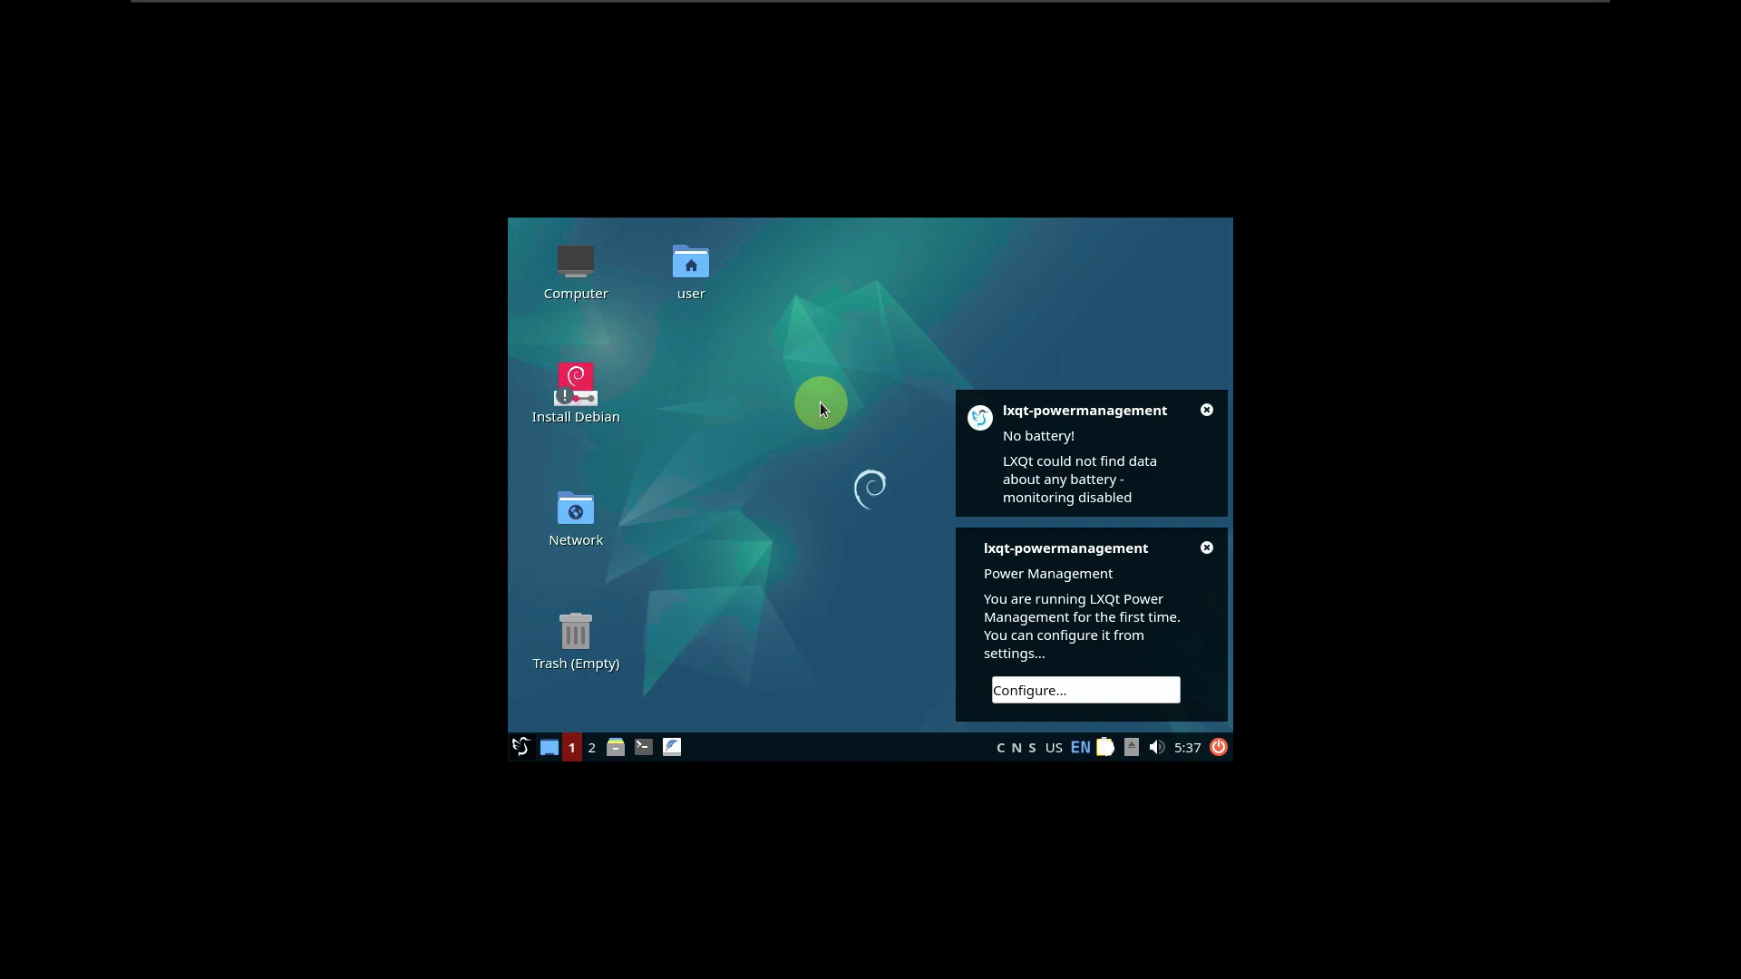
- Switch the display to 1920x1080, keep the new resolution, and close Monitor Settings
click(949, 497)
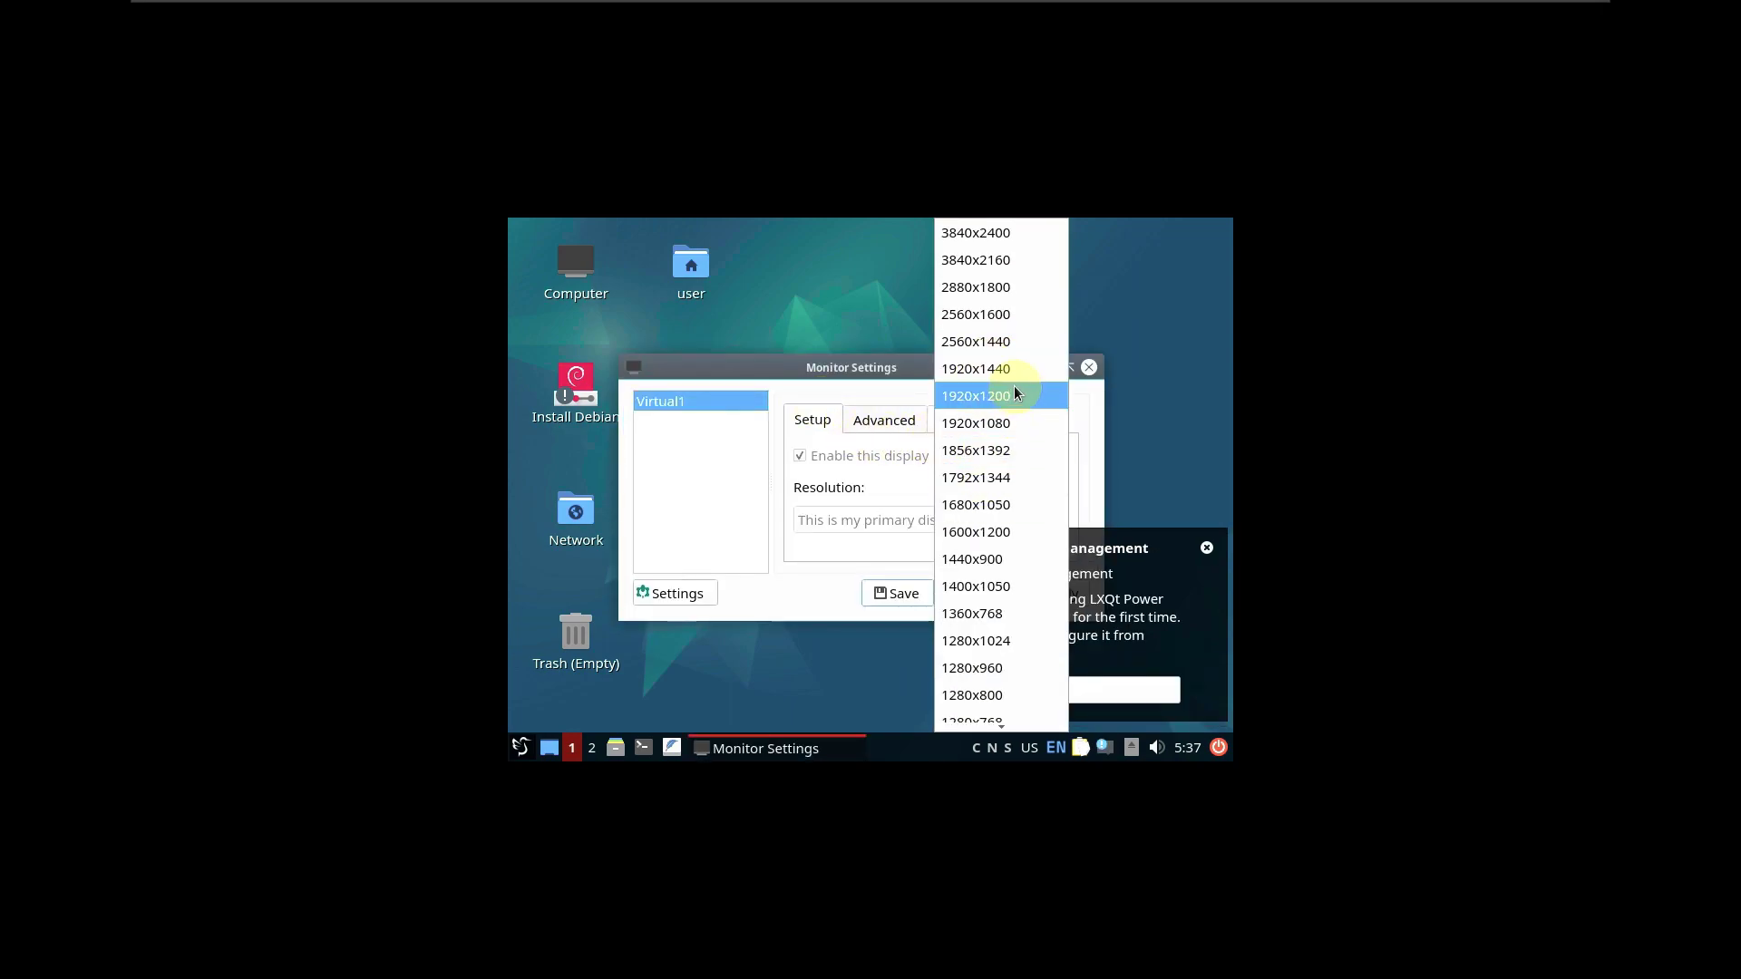
click(1009, 425)
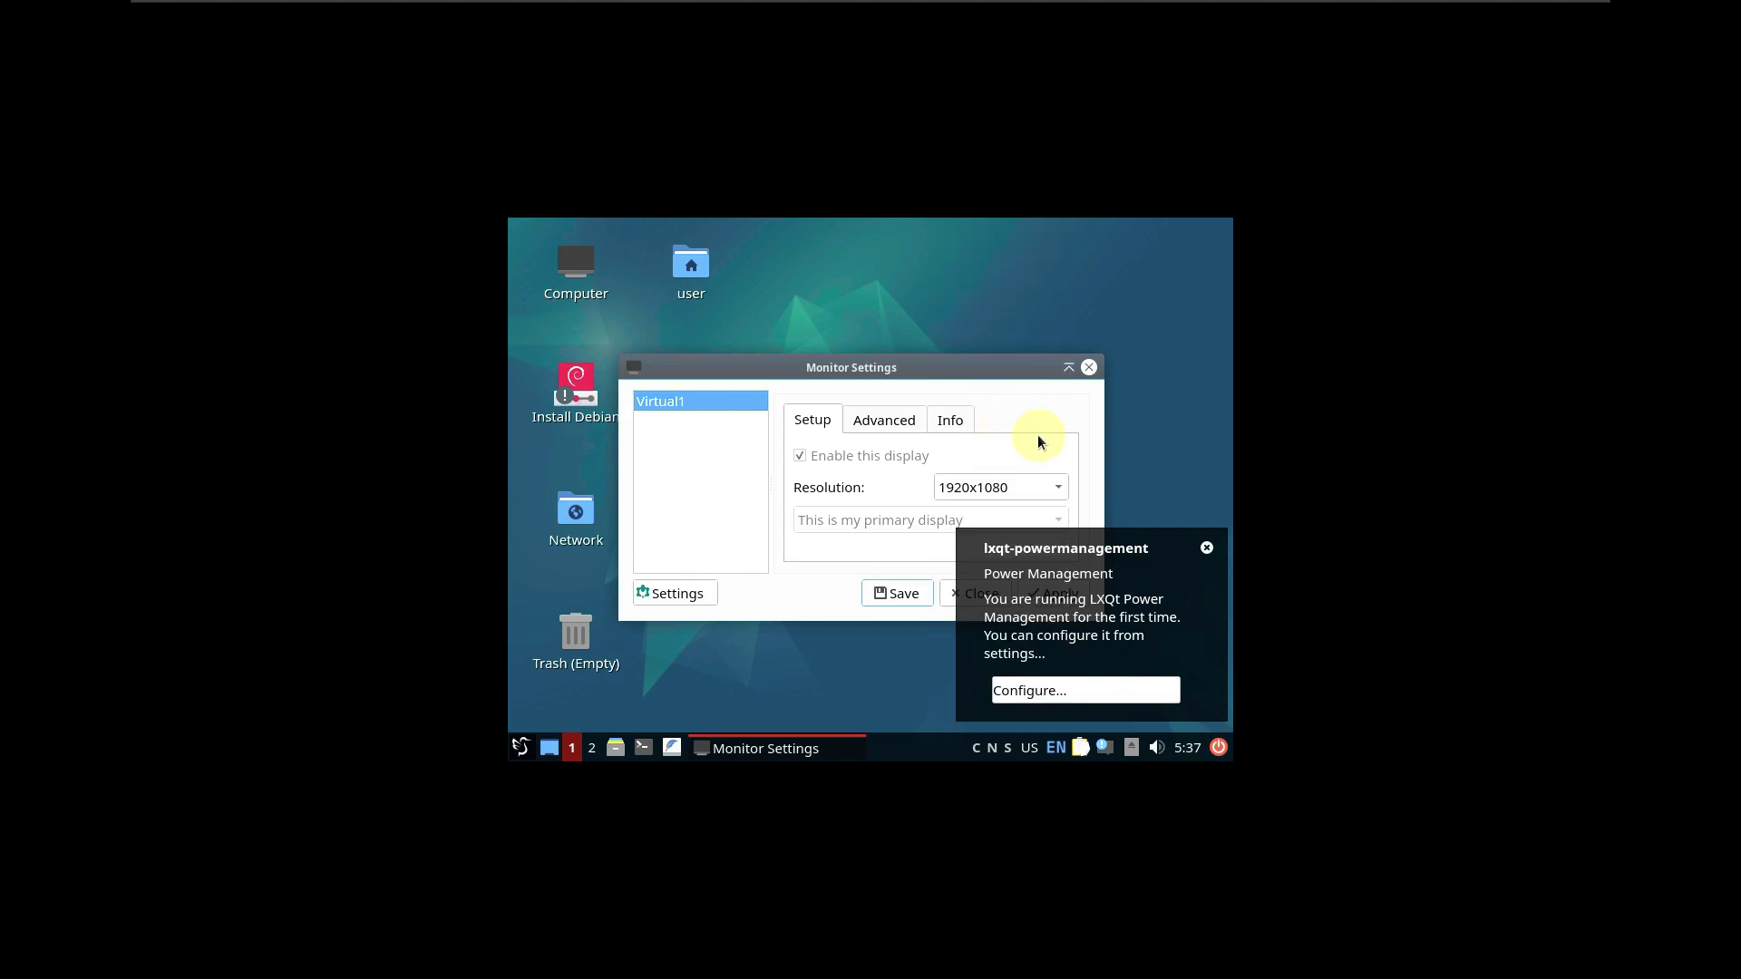
click(1212, 549)
click(1030, 595)
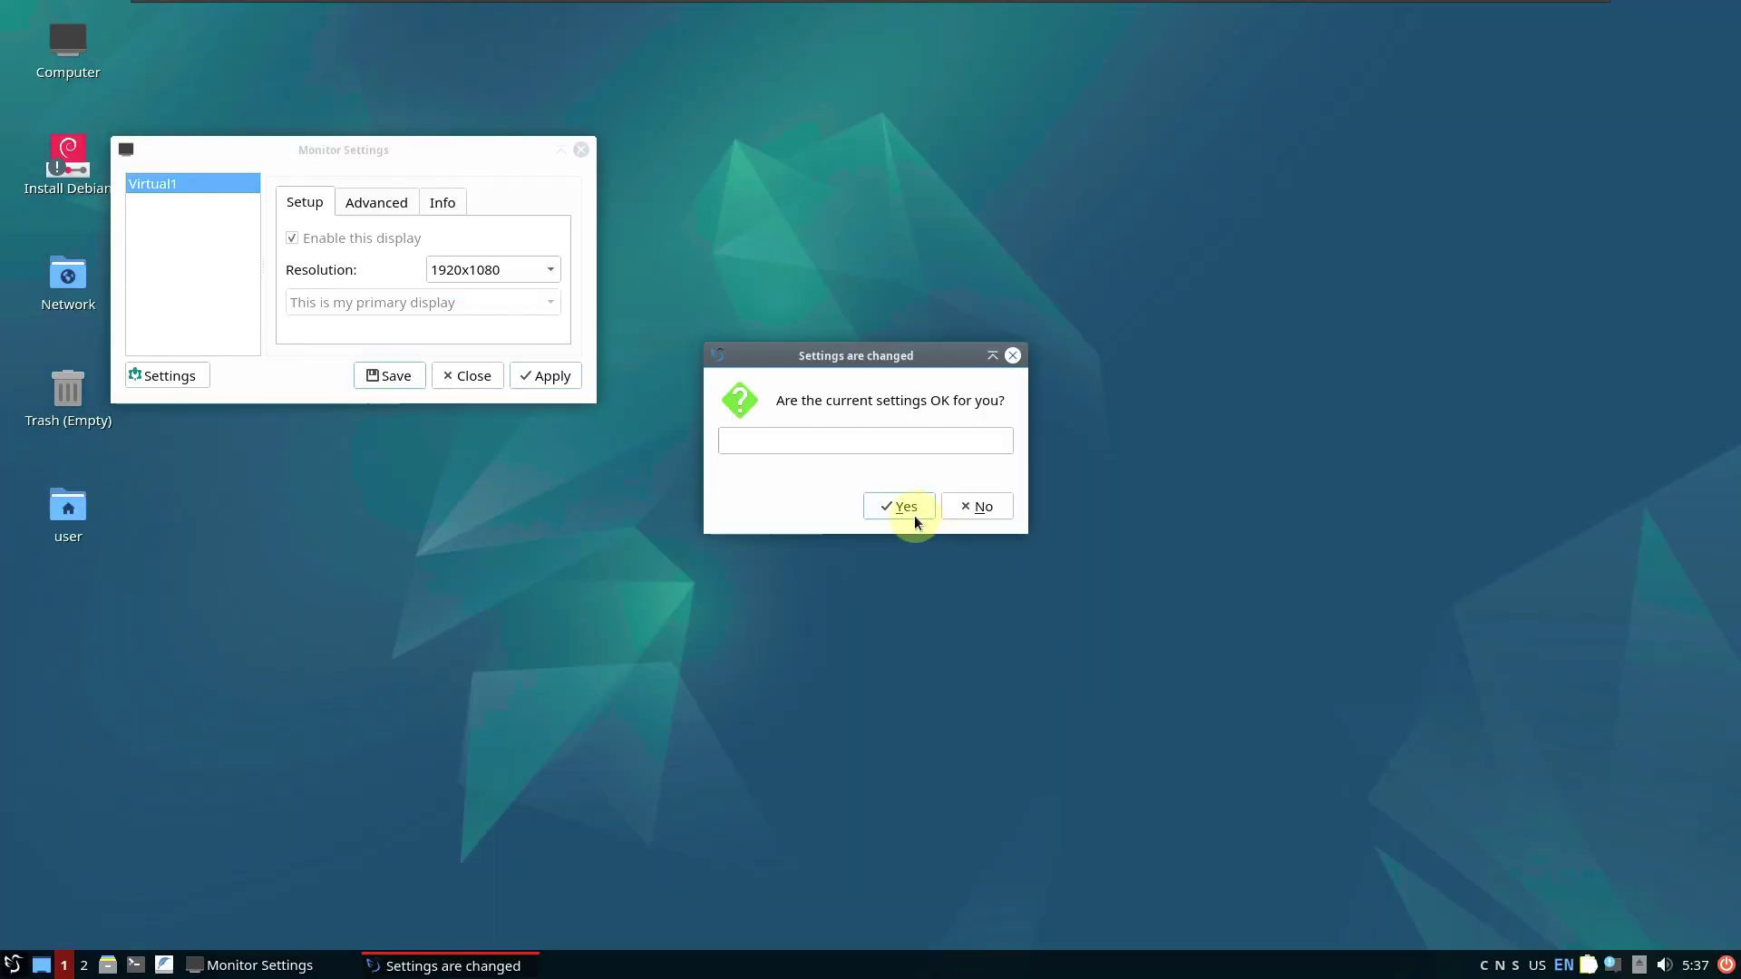
click(910, 511)
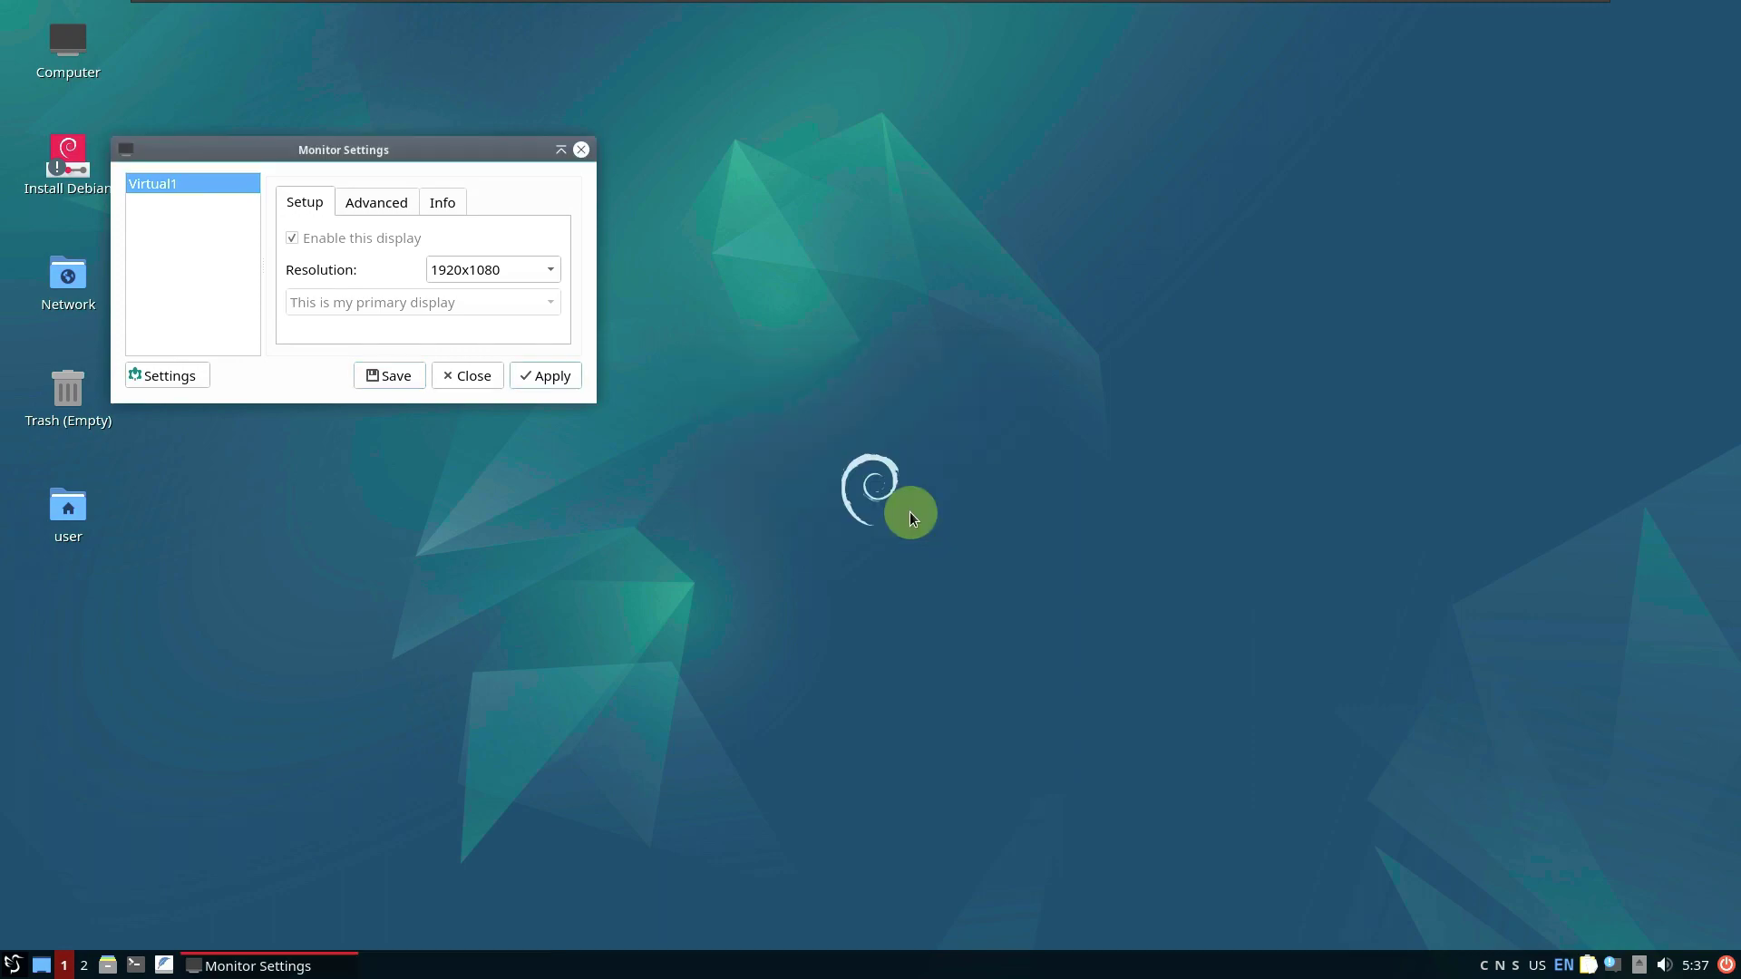
drag(470, 155, 860, 326)
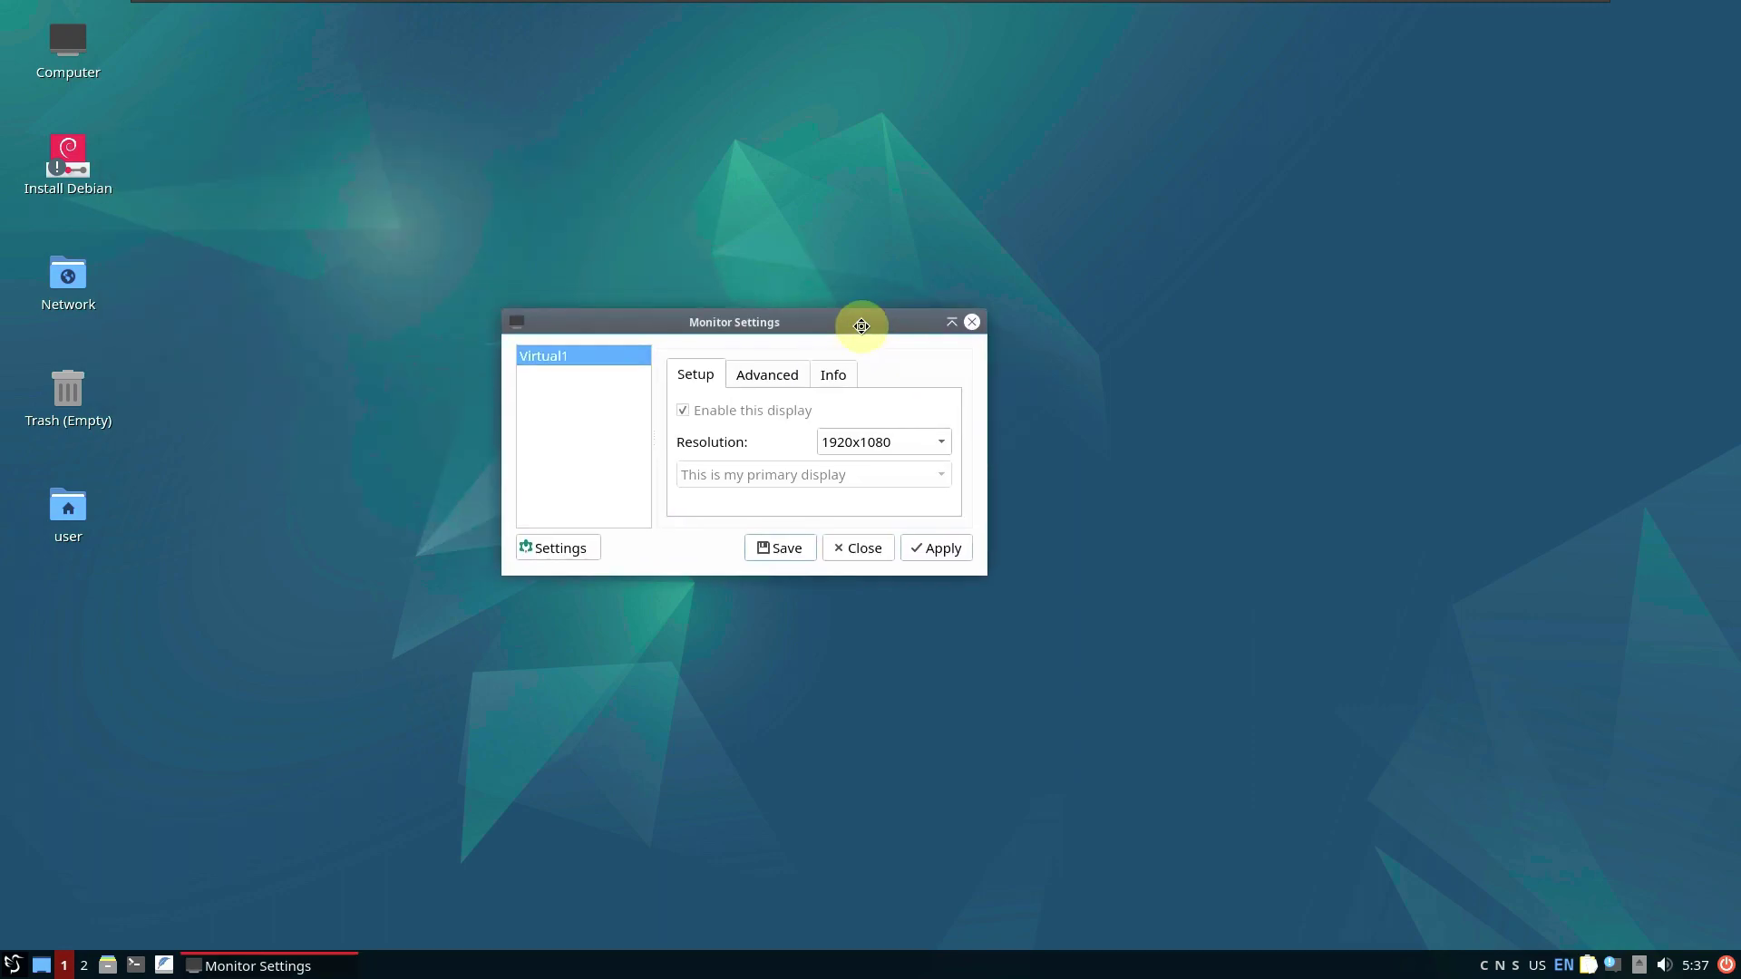
click(971, 321)
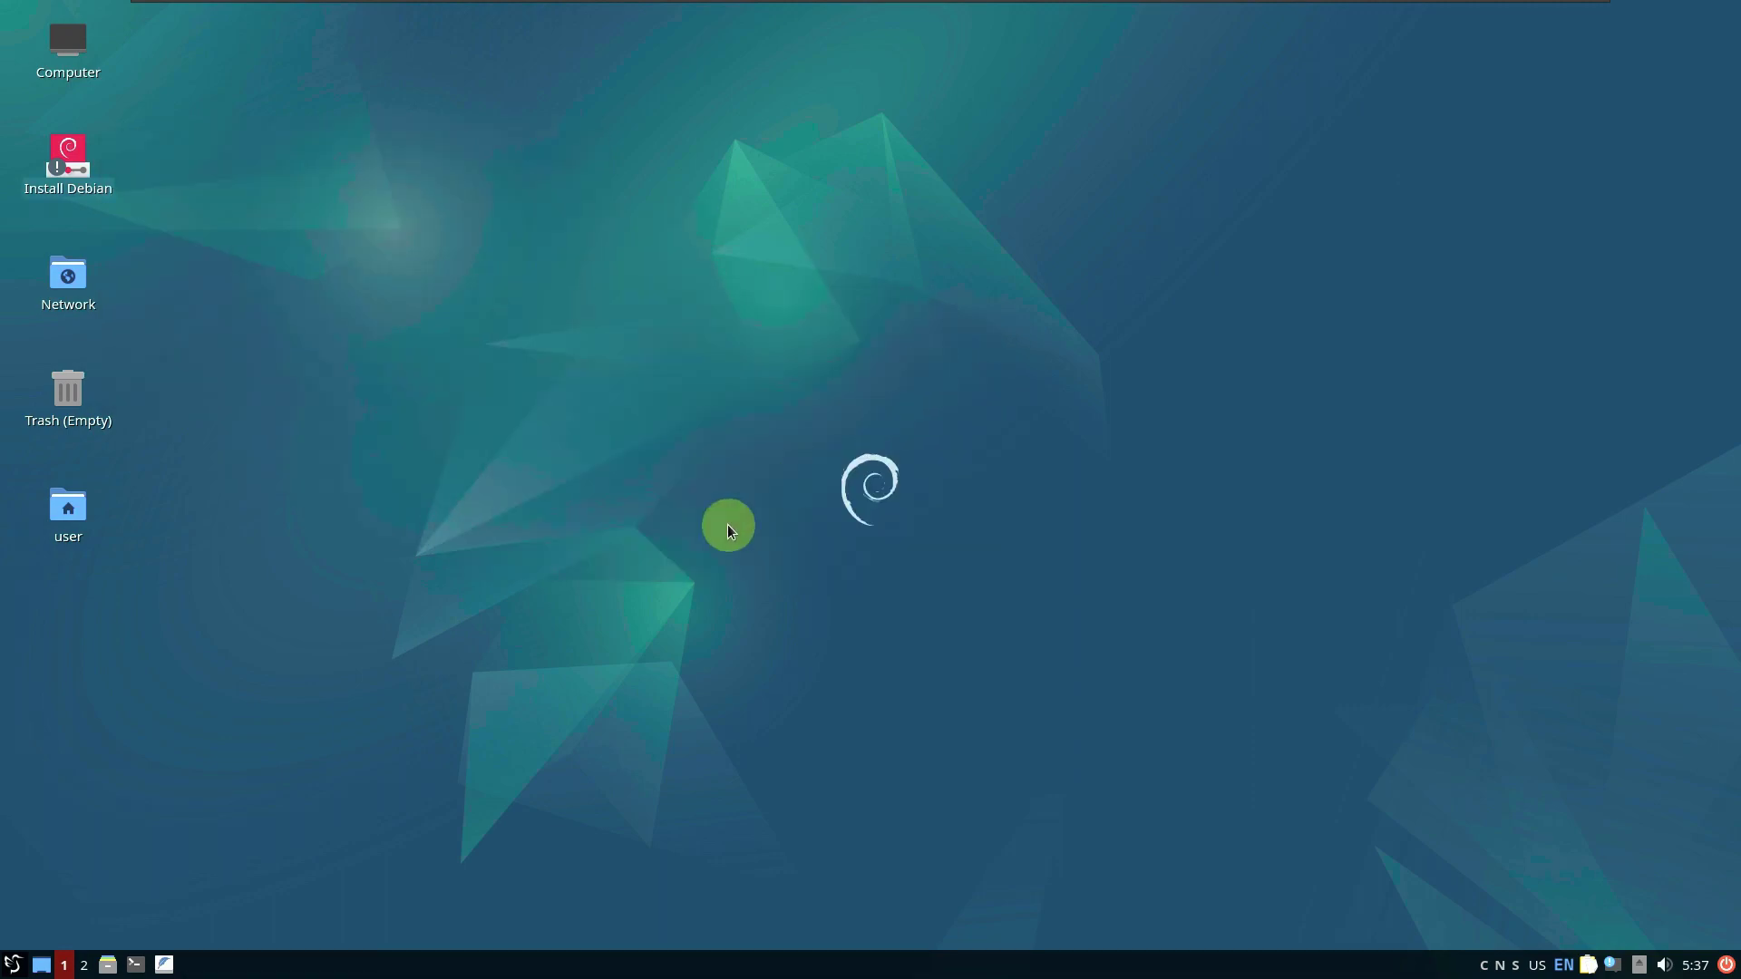
click(13, 964)
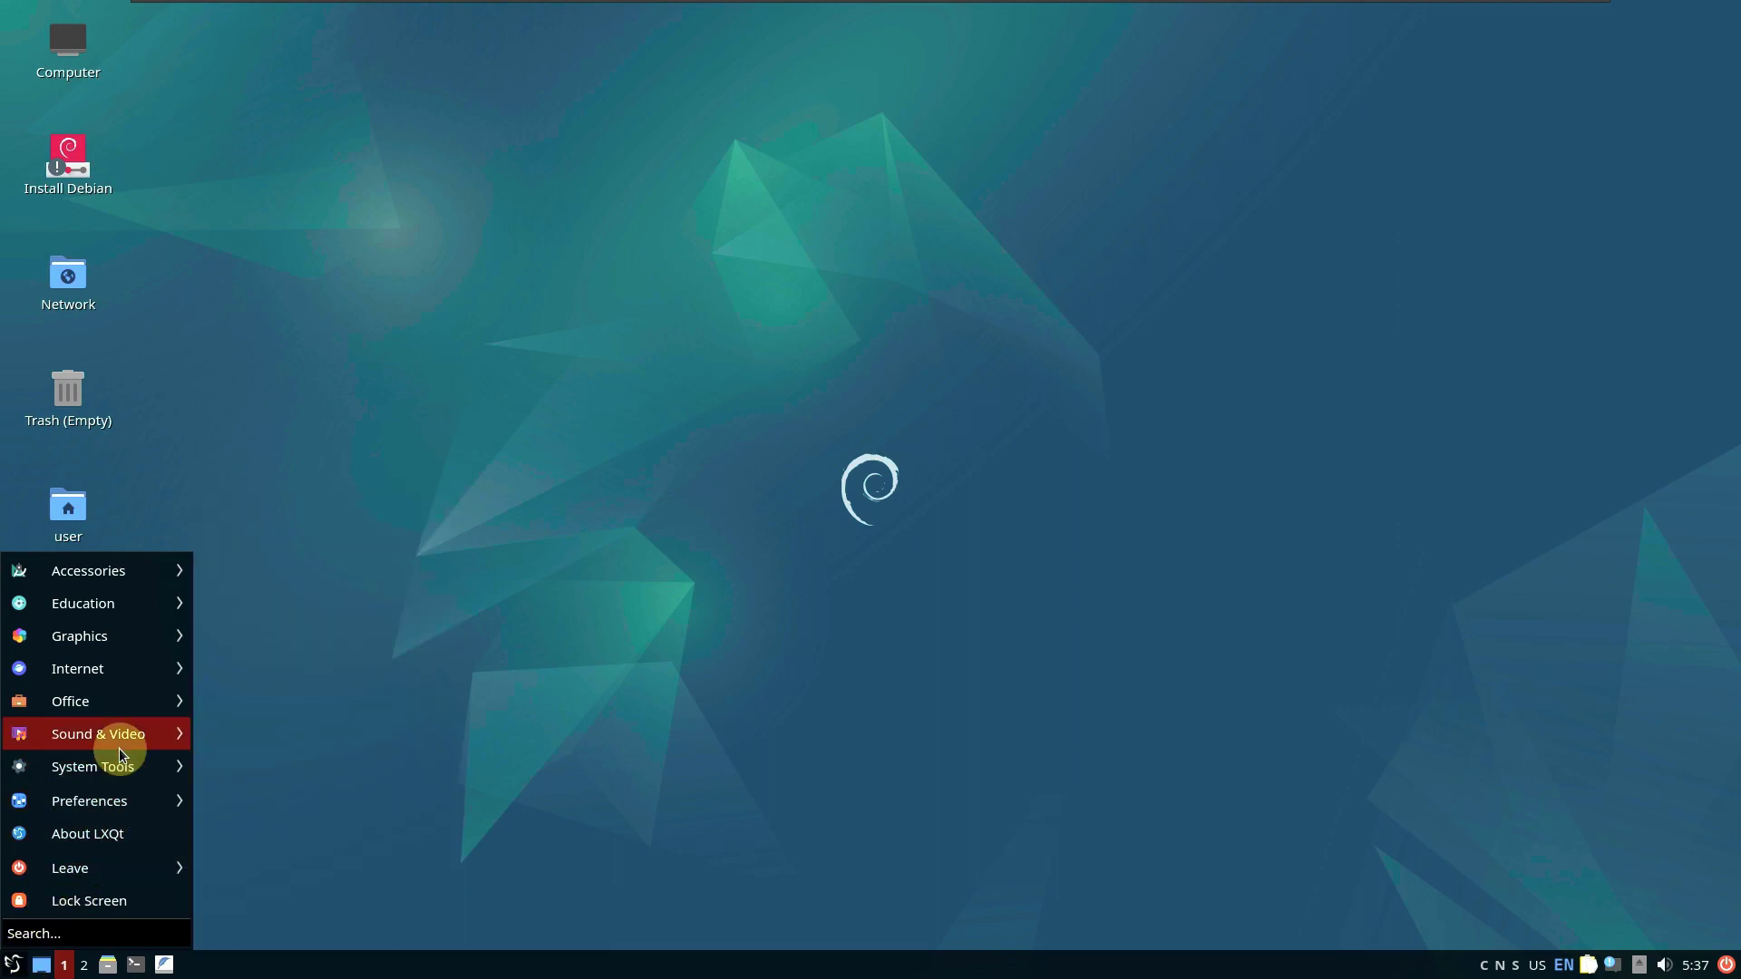
mouse_move(121, 767)
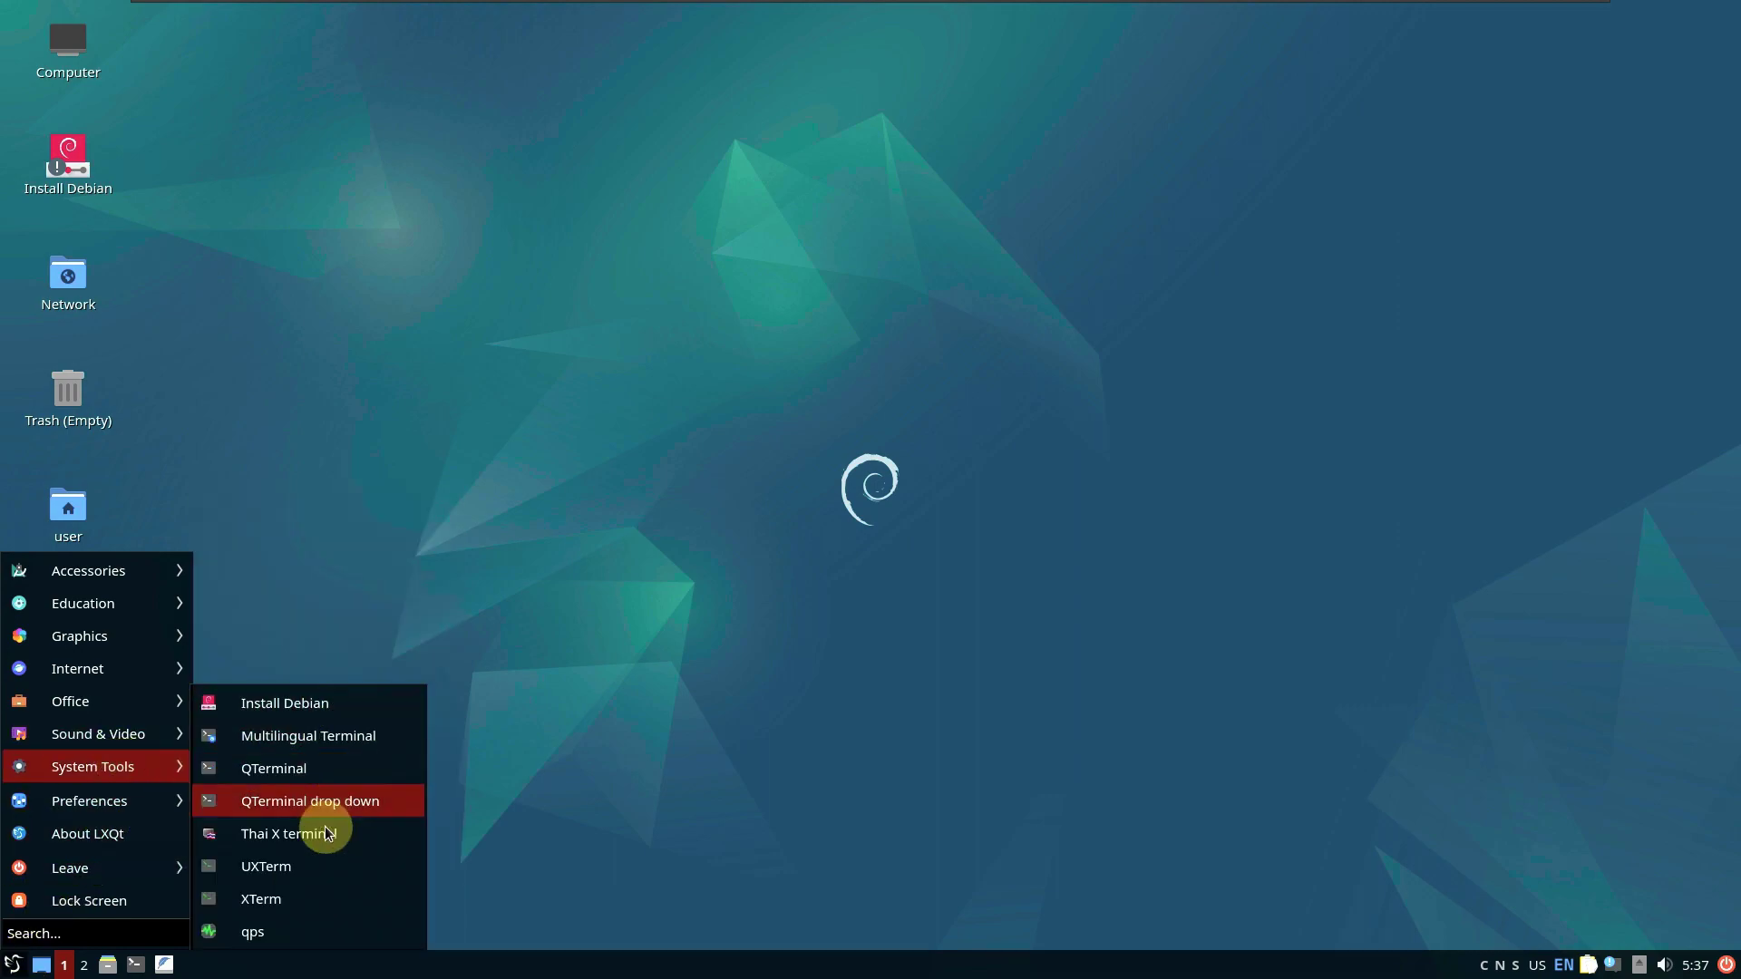
click(272, 931)
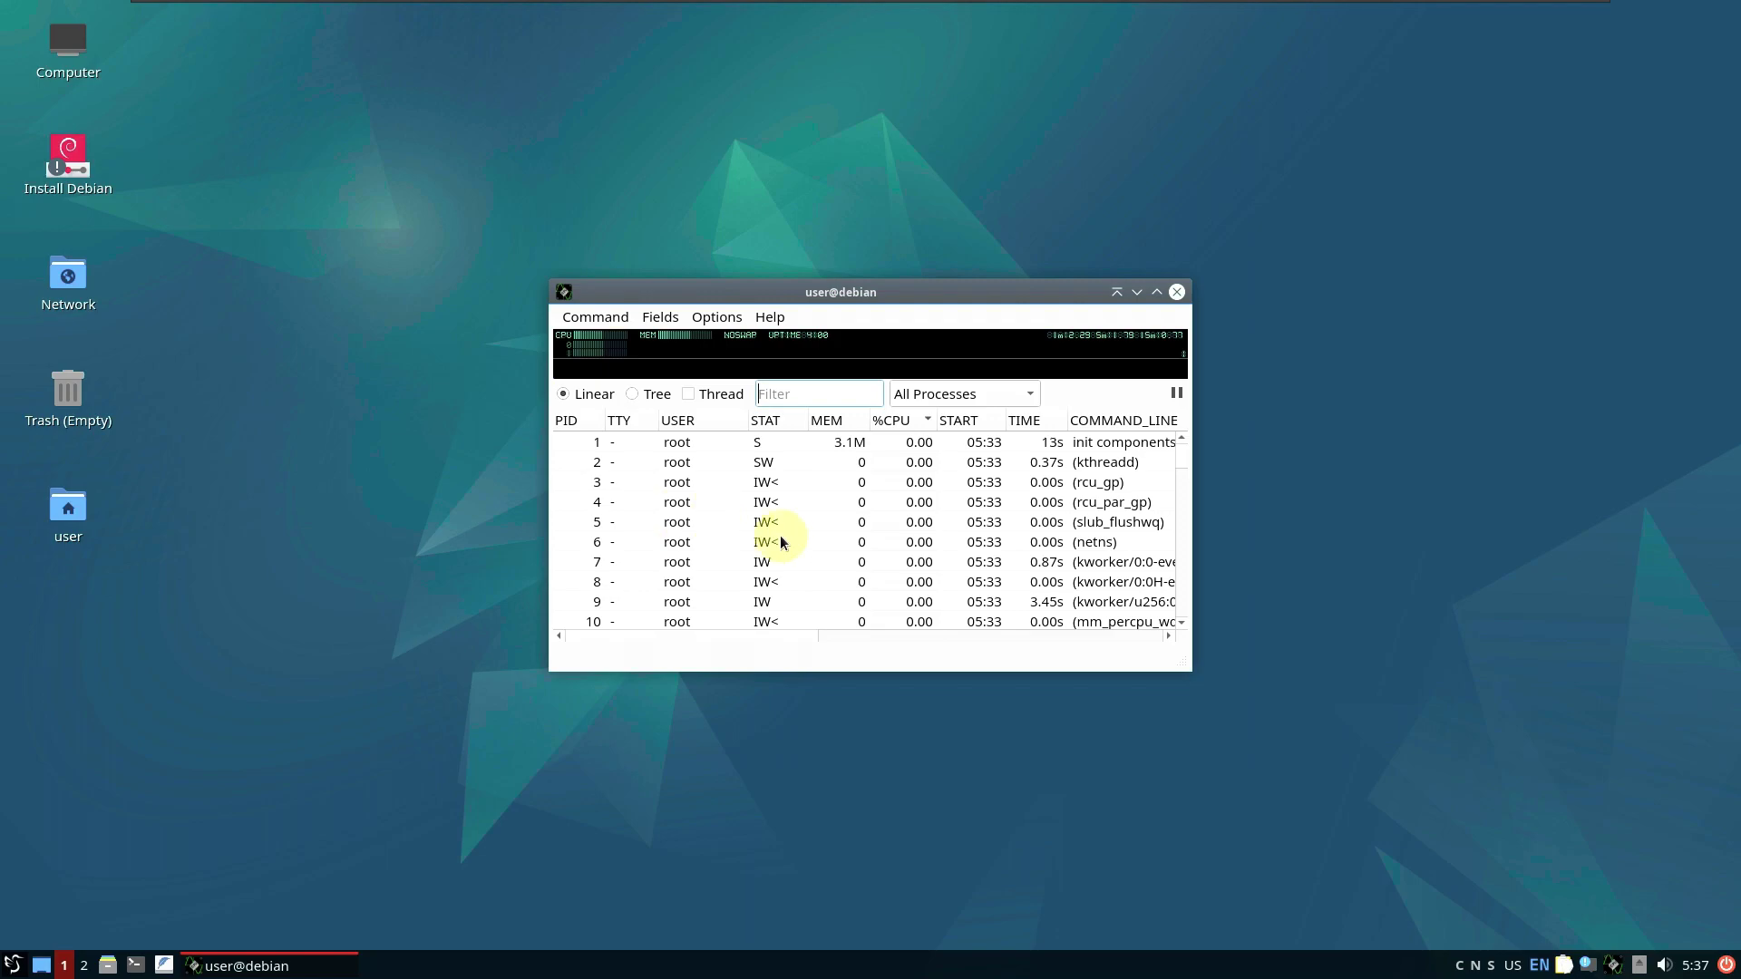
click(1153, 292)
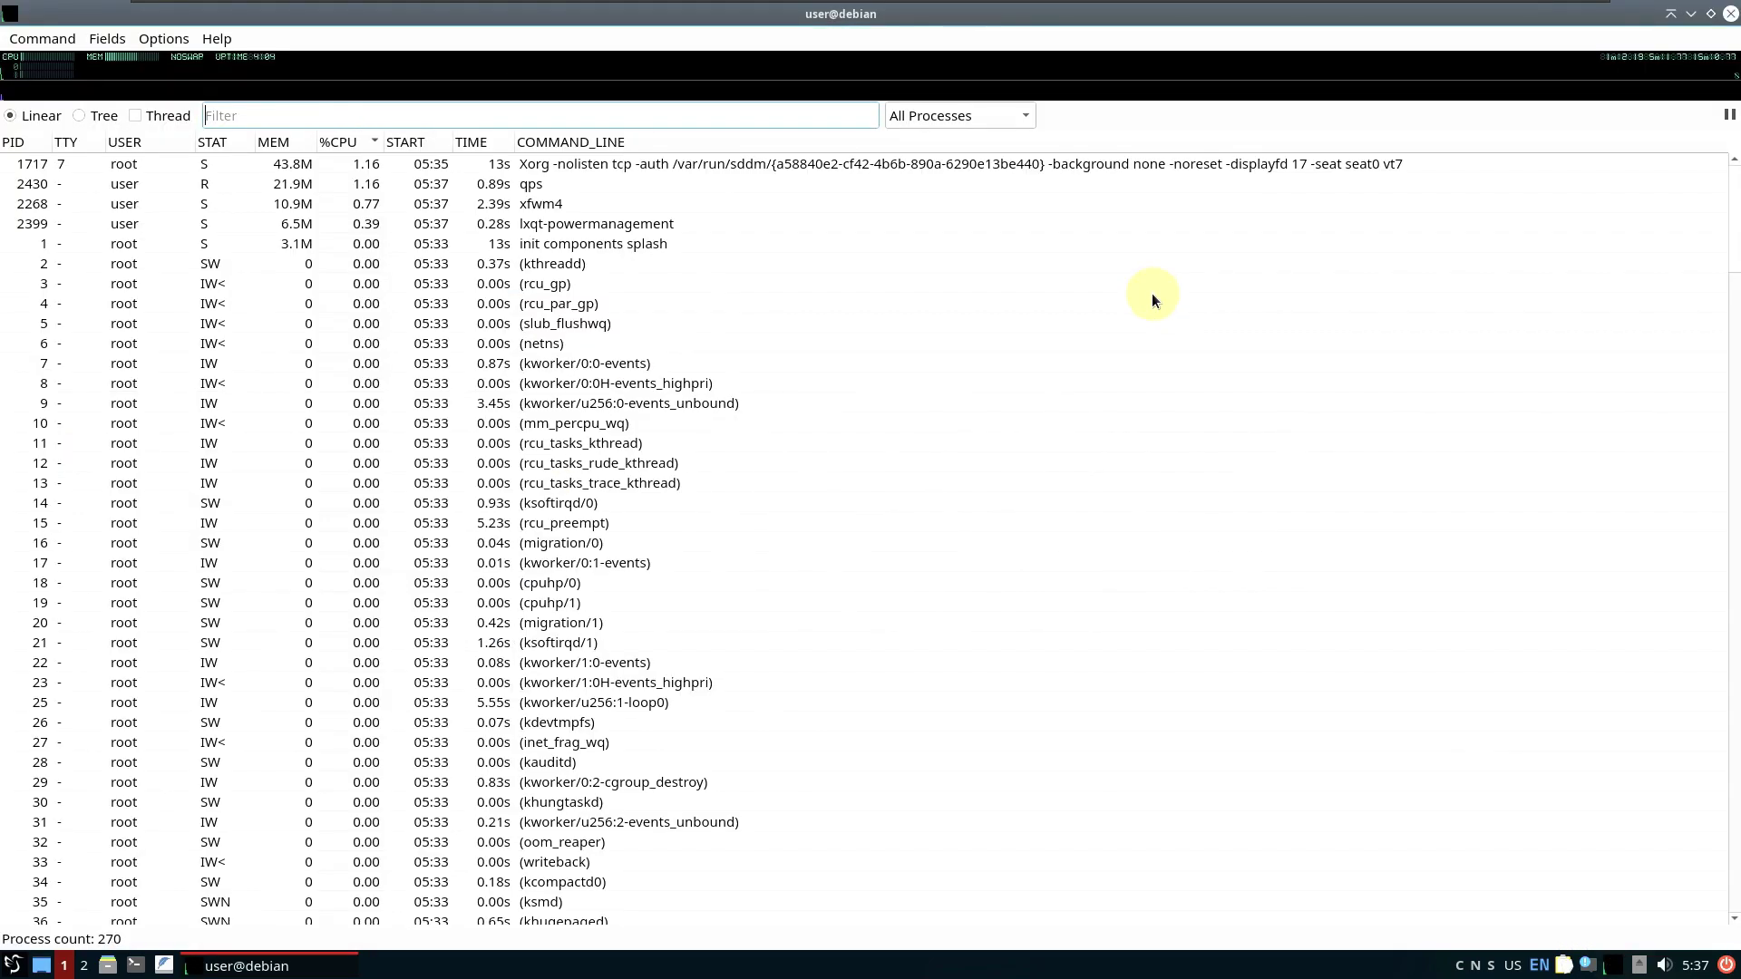
click(79, 115)
click(154, 116)
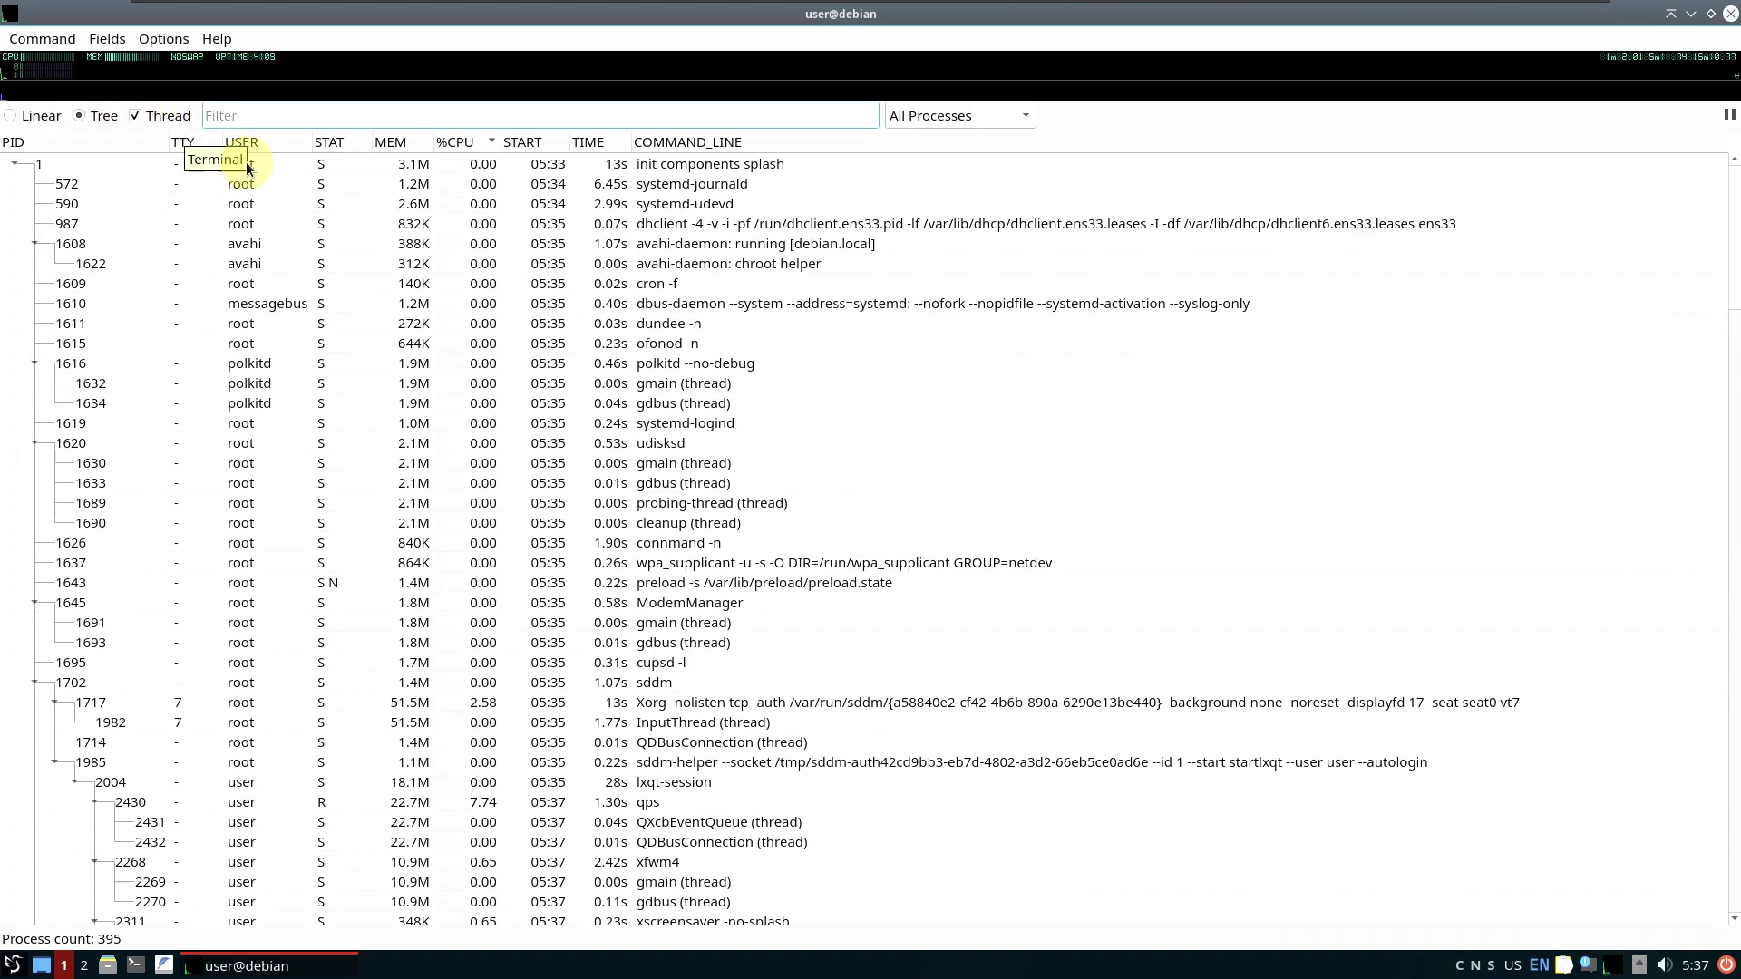
mouse_move(32, 63)
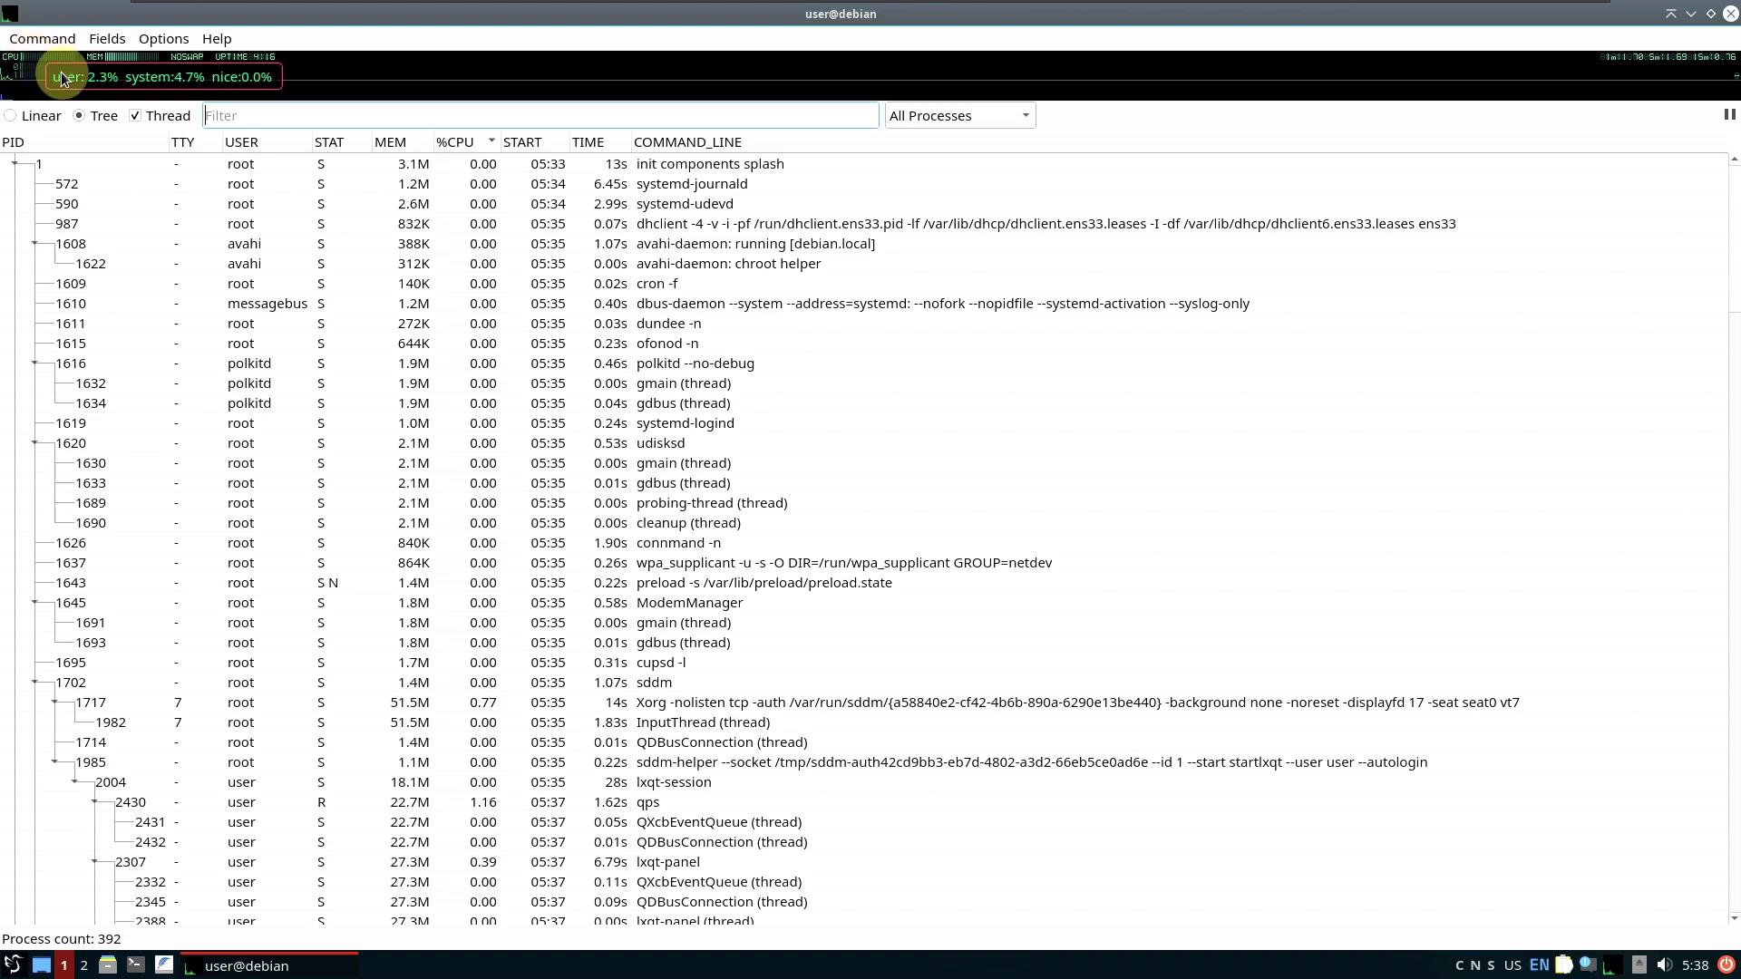
mouse_move(101, 58)
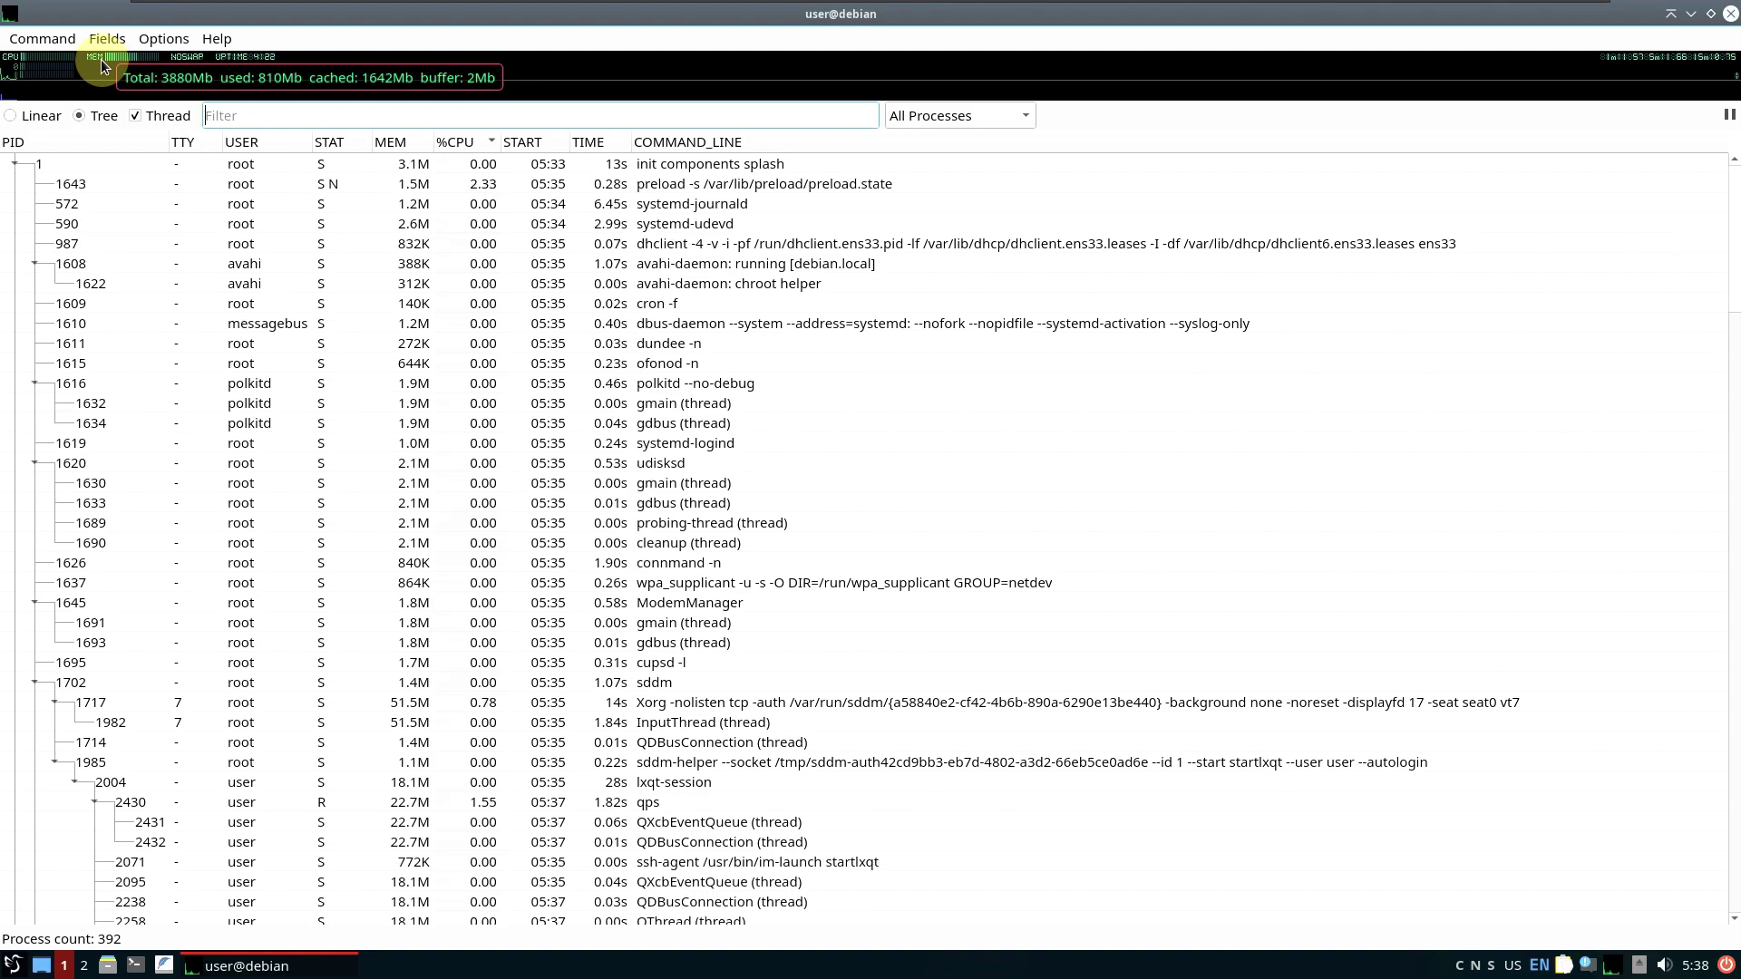
mouse_move(184, 60)
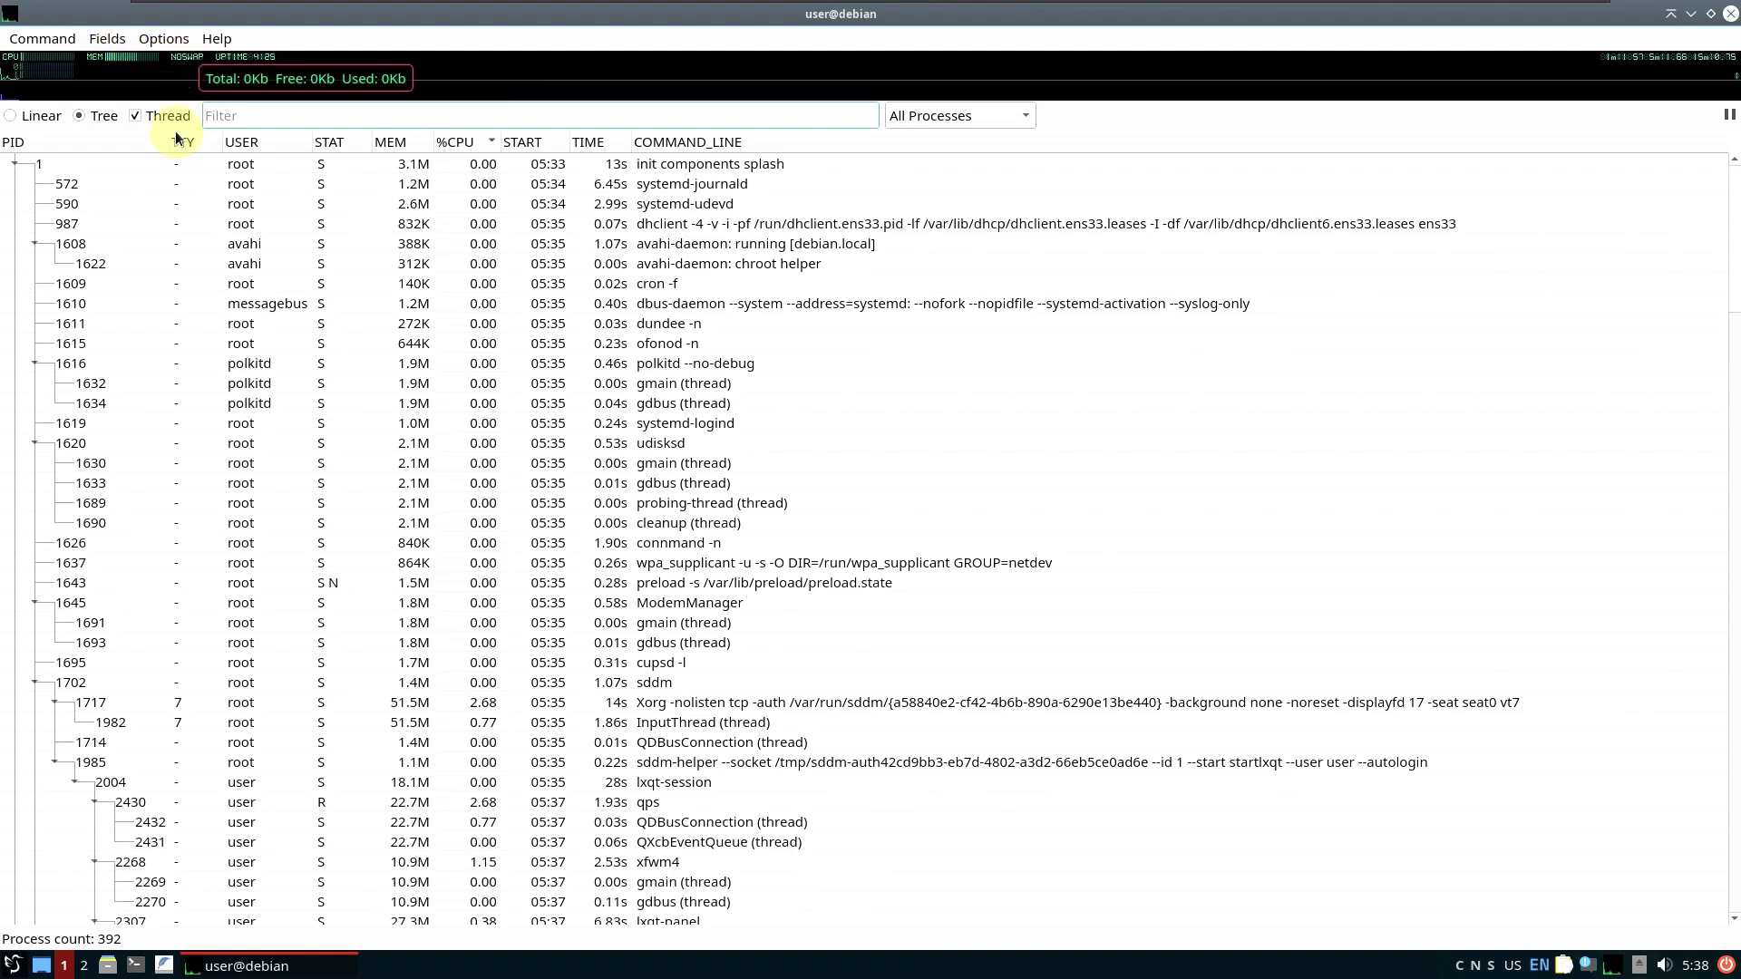
scroll(444, 350, down, 12)
scroll(444, 350, down, 2)
drag(1732, 462, 1728, 904)
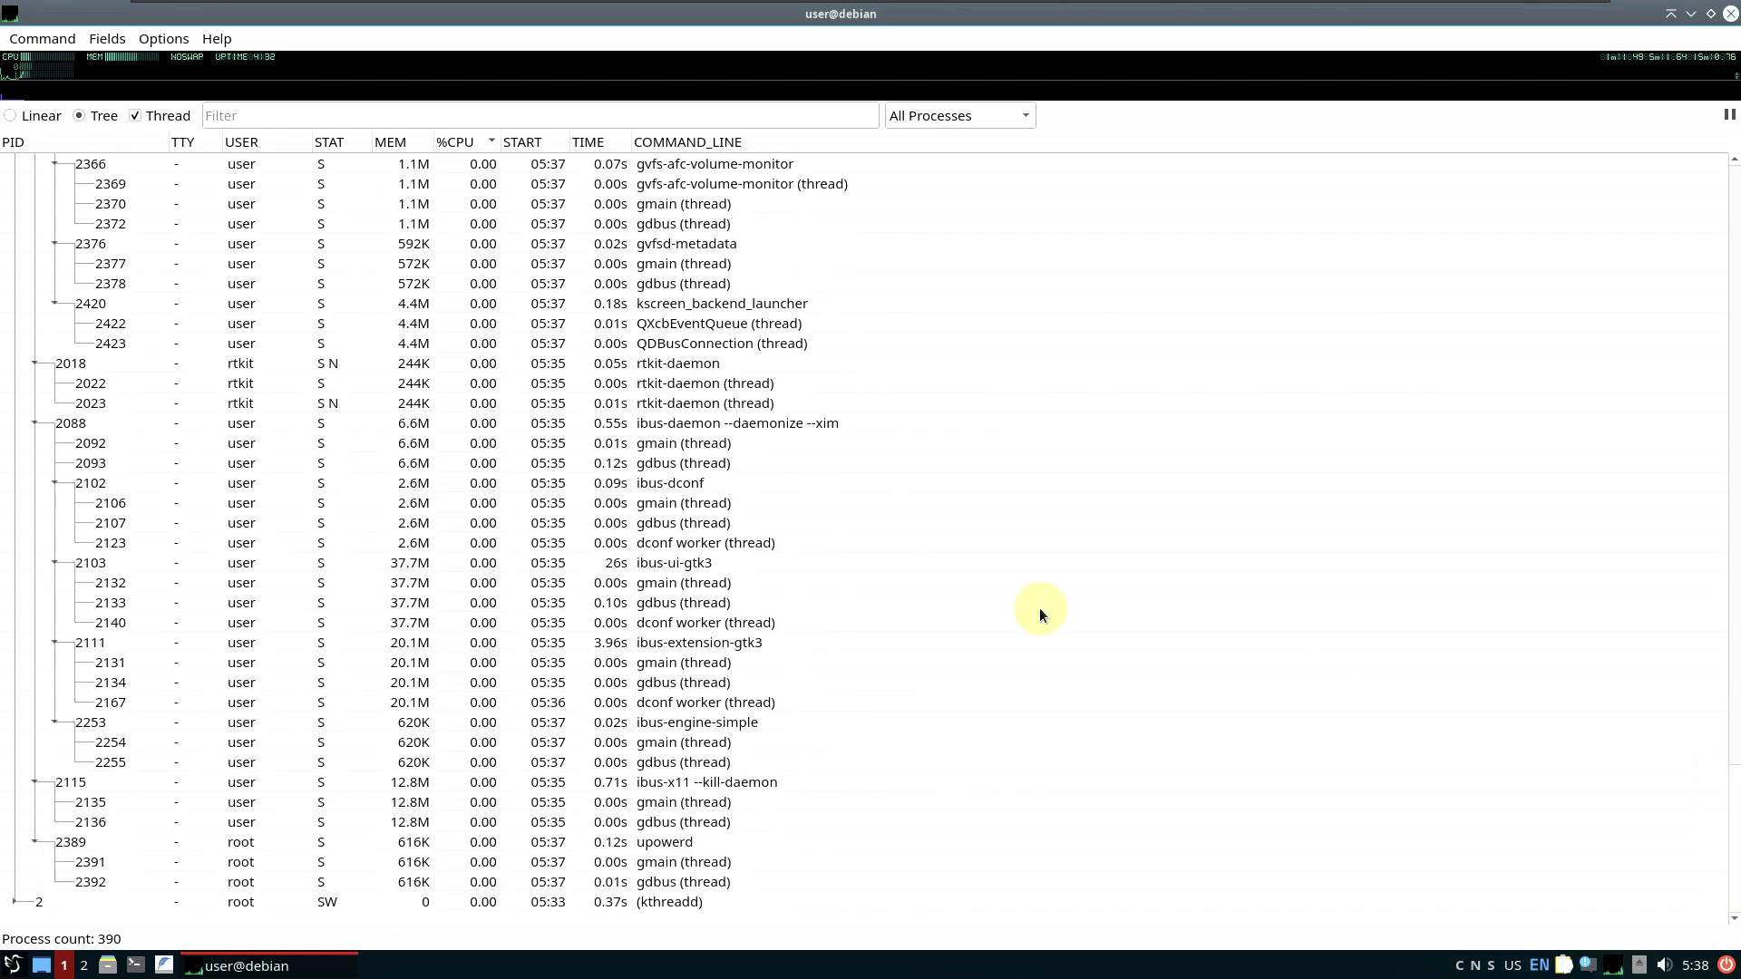
click(1729, 17)
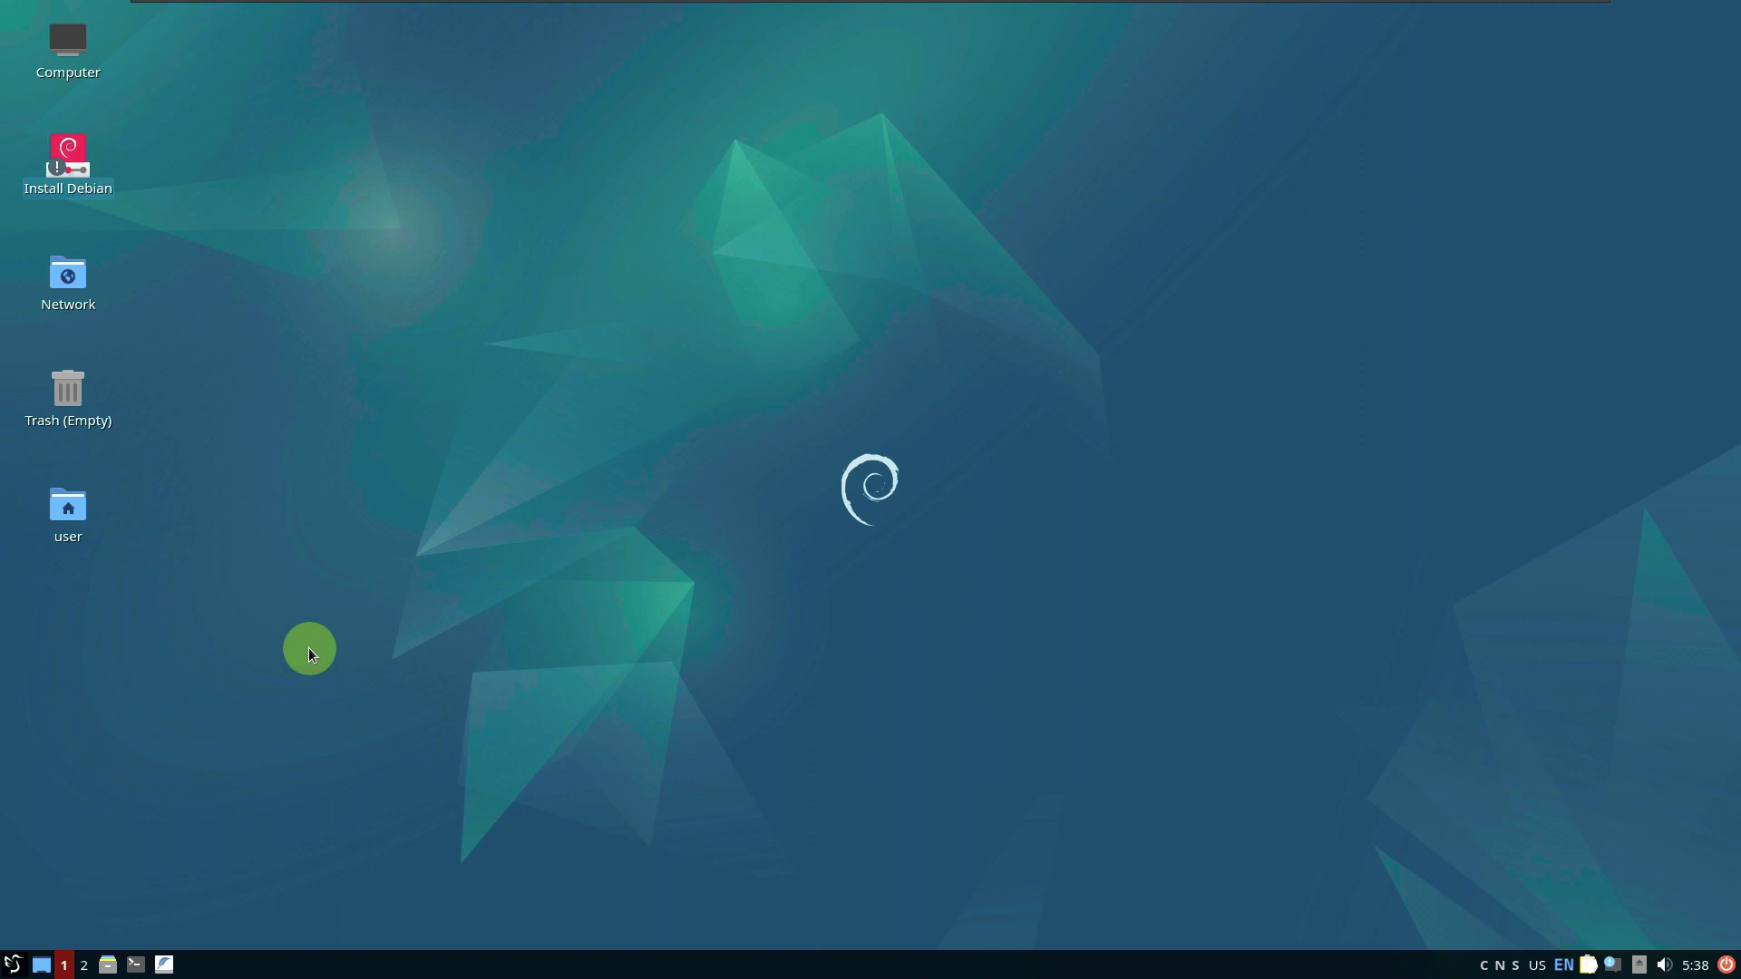
click(12, 964)
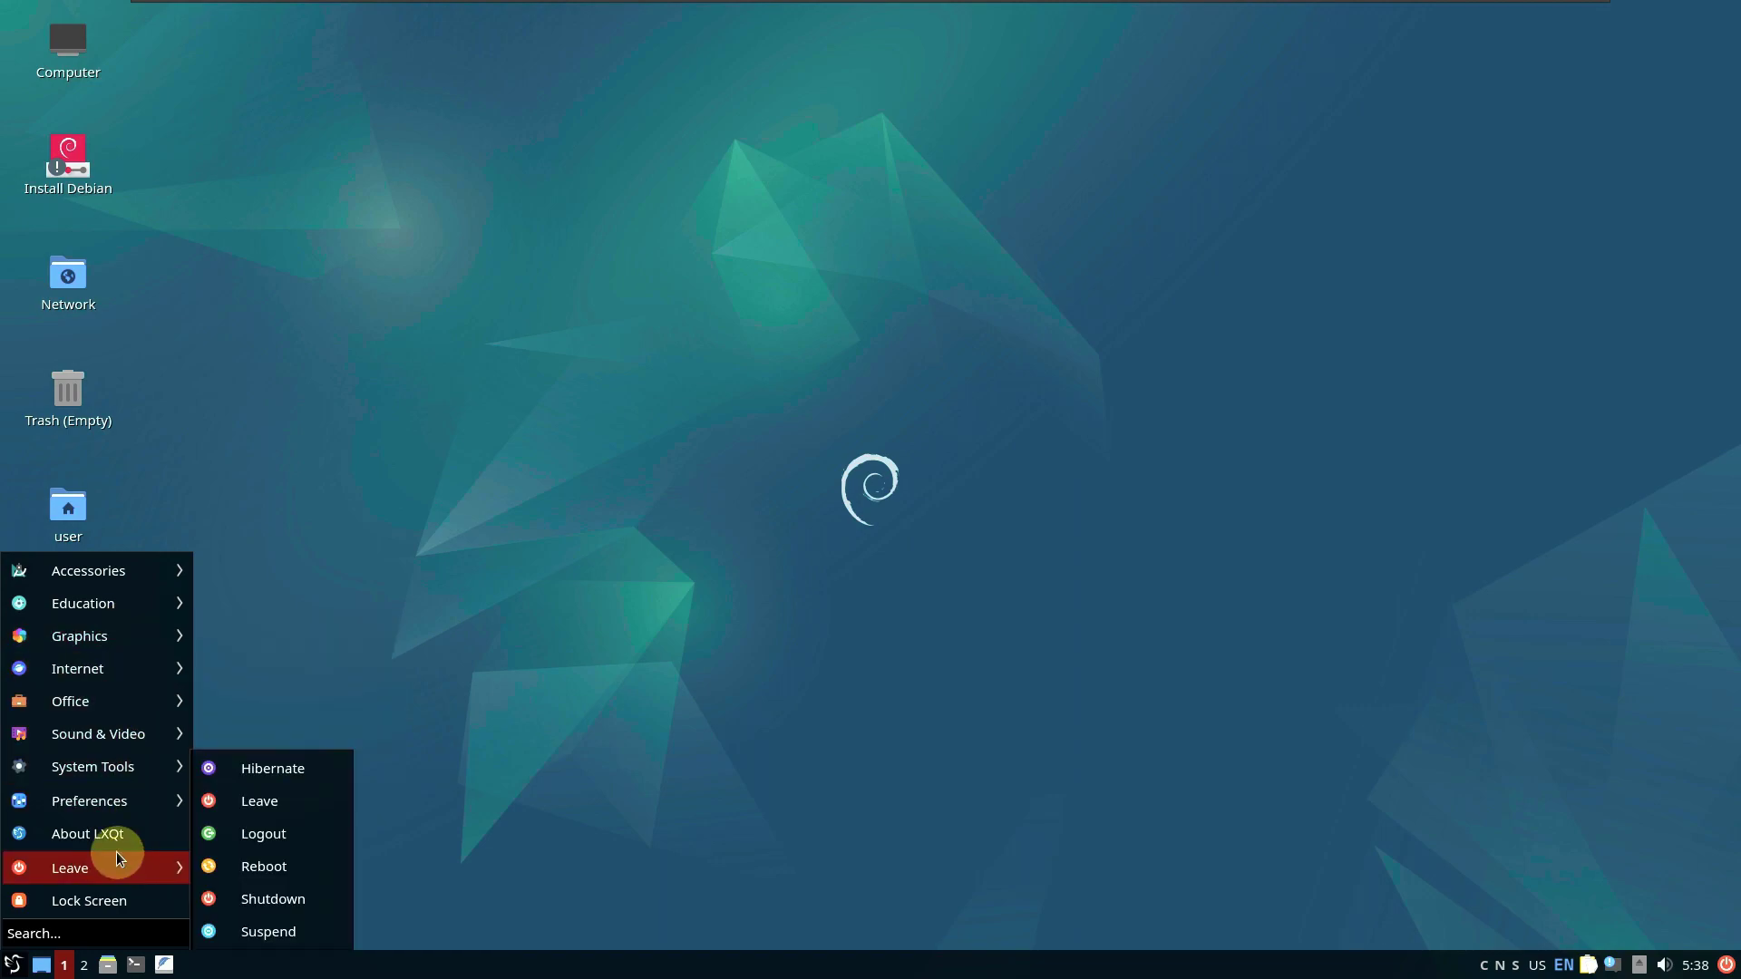
click(310, 607)
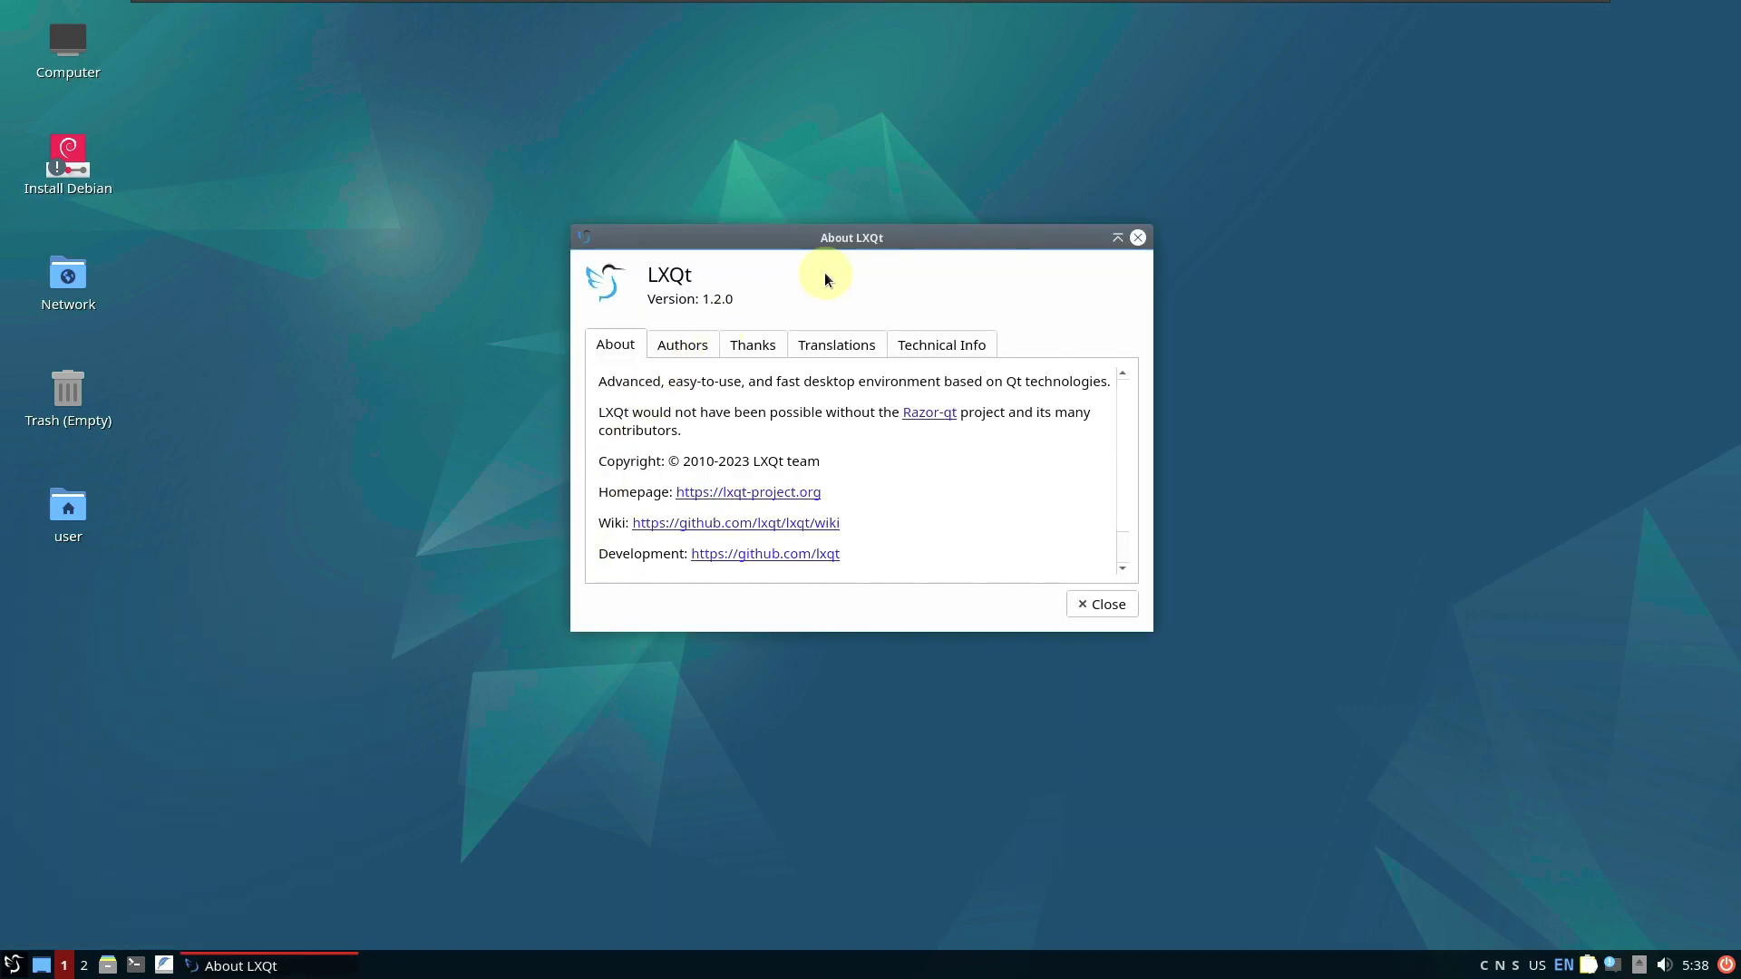
click(1108, 604)
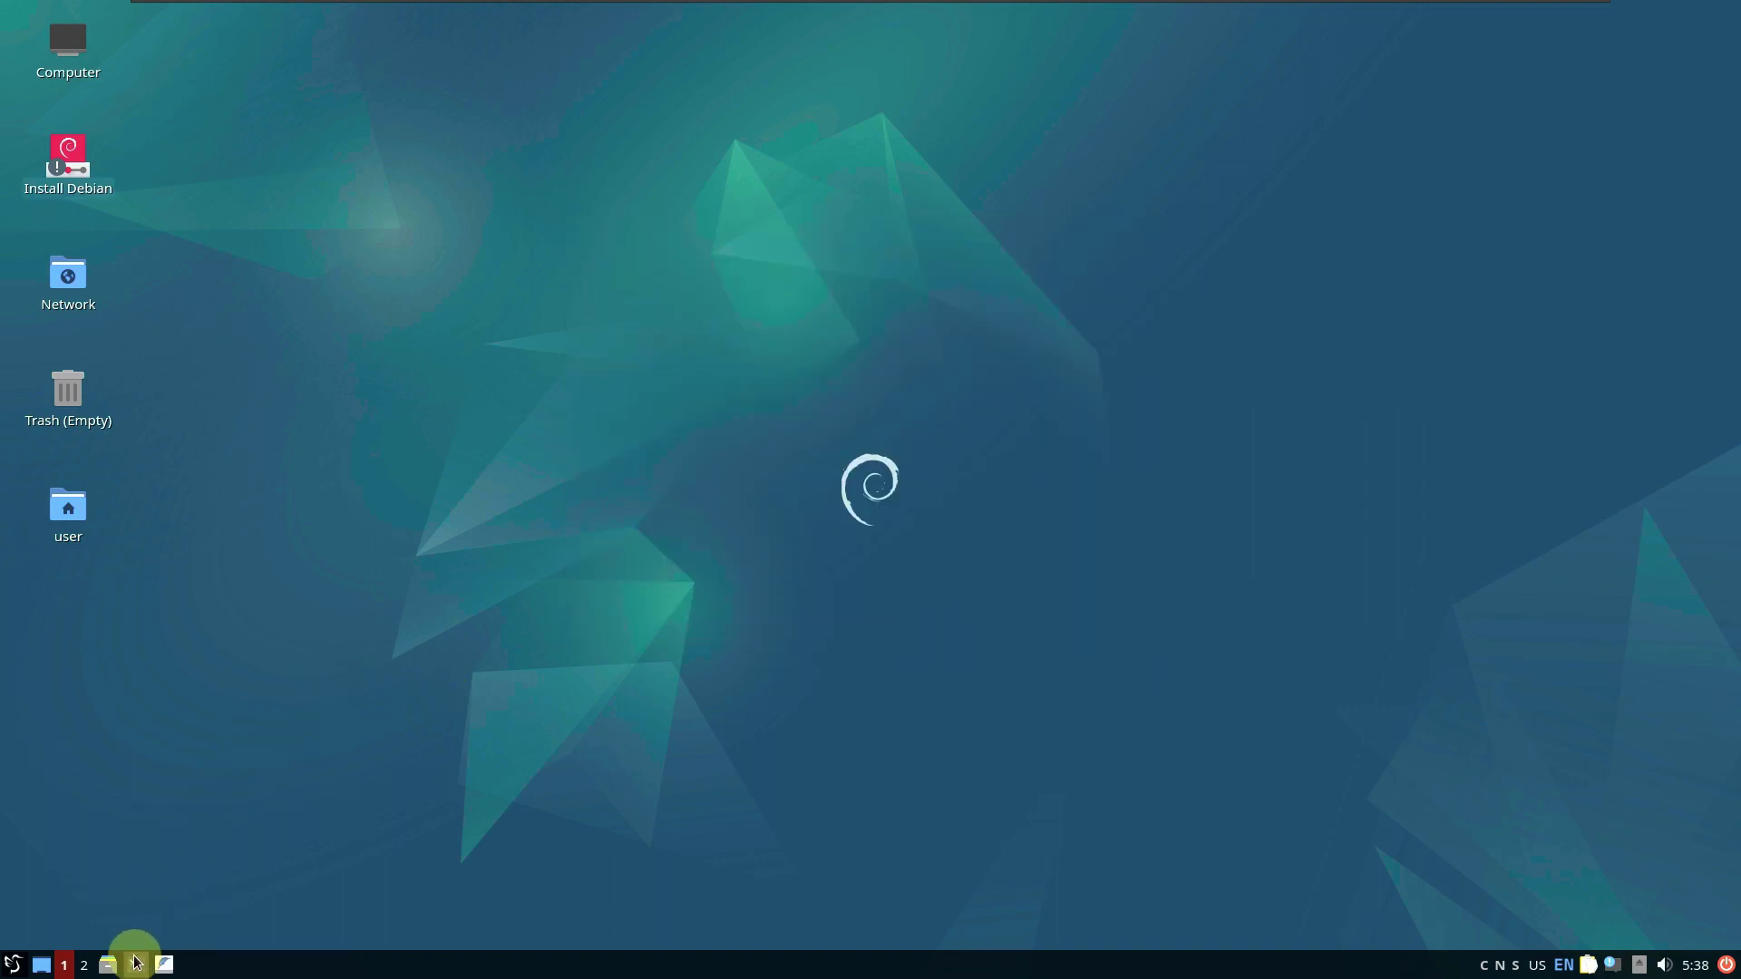
key(ctrl+alt+t)
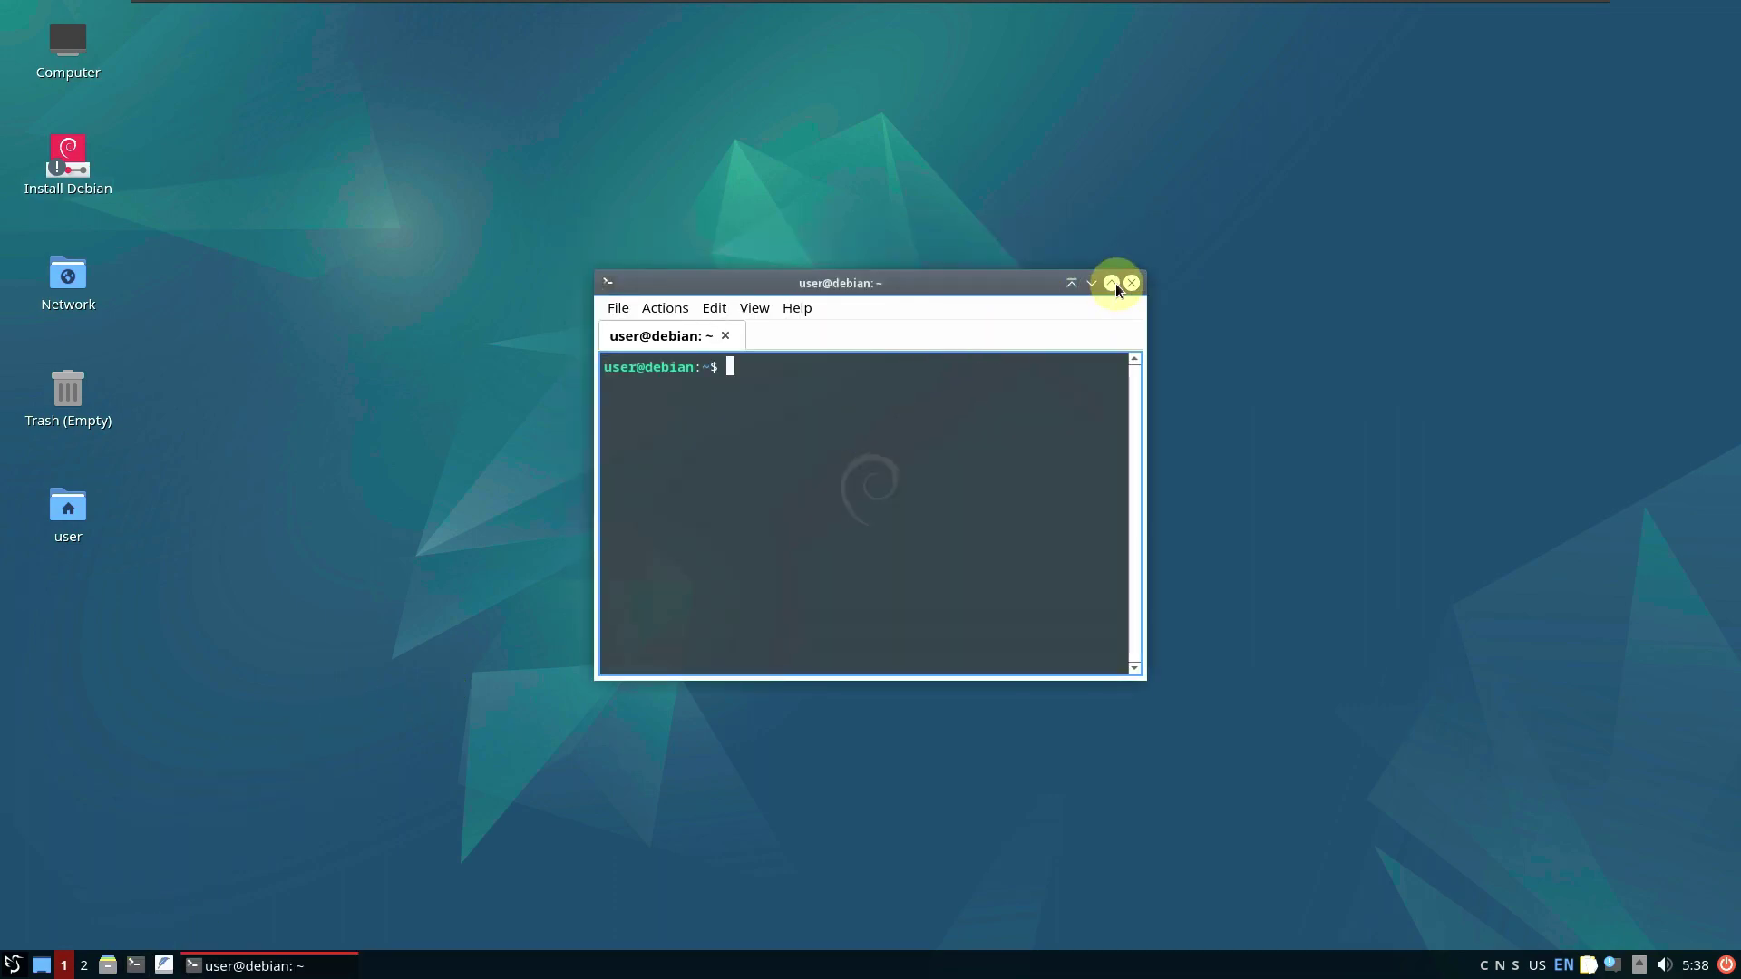
click(1115, 285)
click(205, 38)
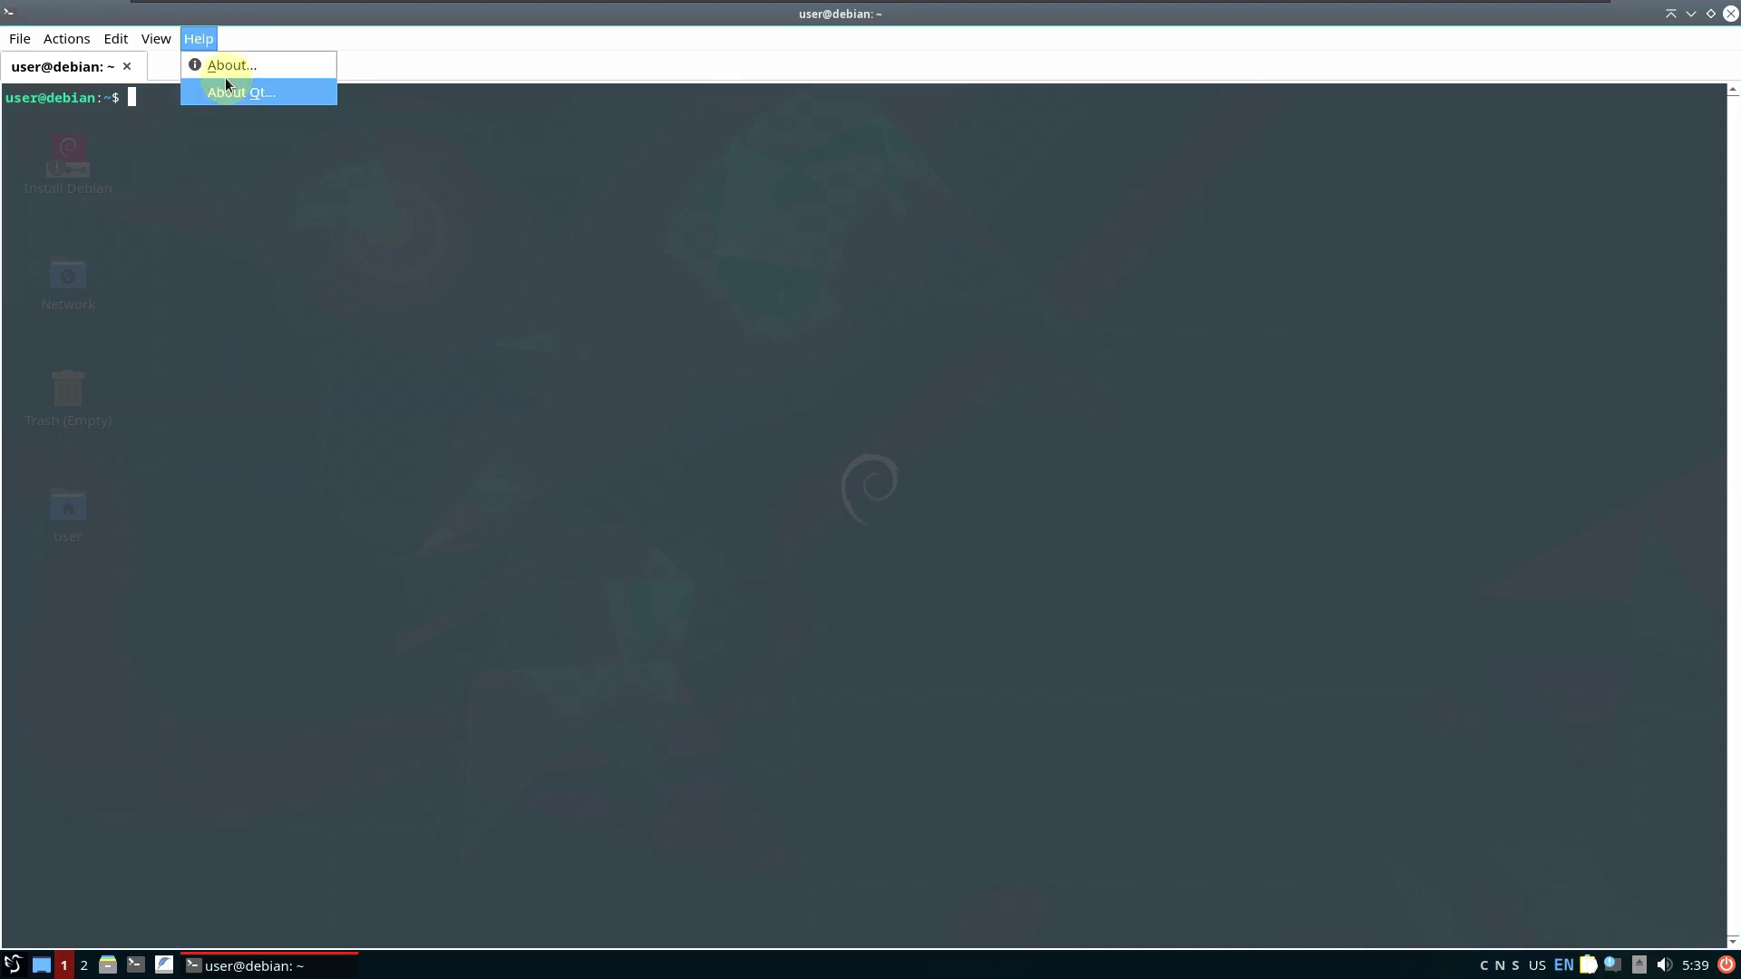
click(225, 71)
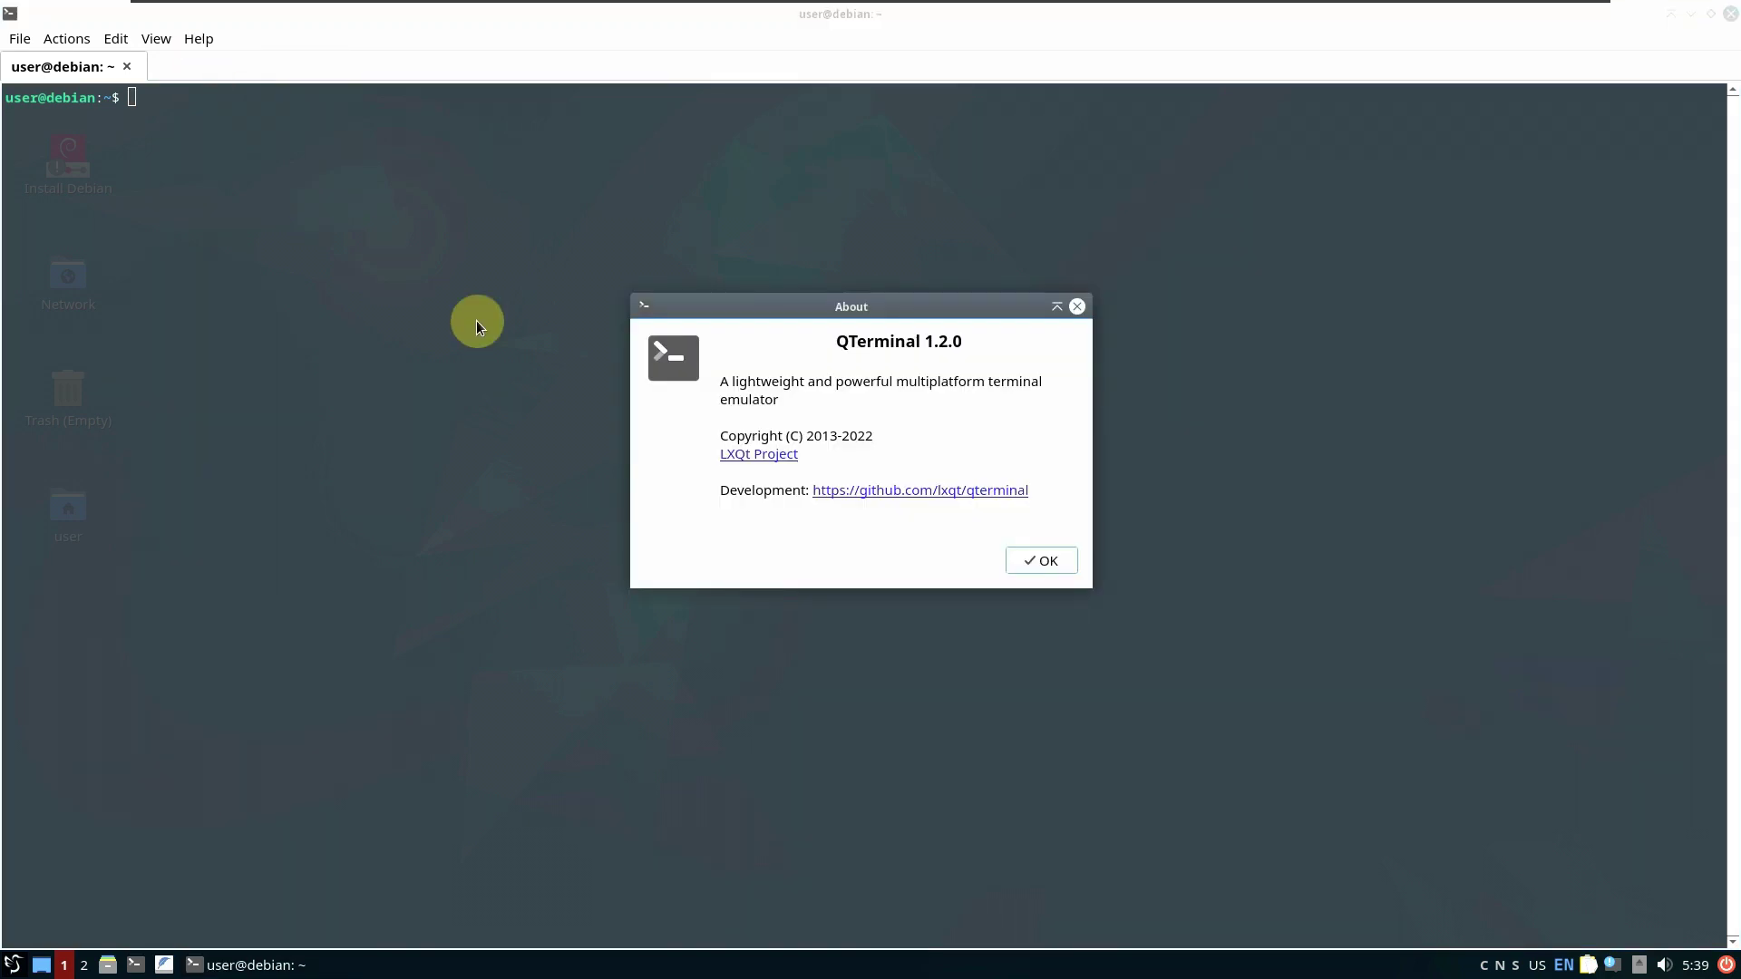
click(1039, 562)
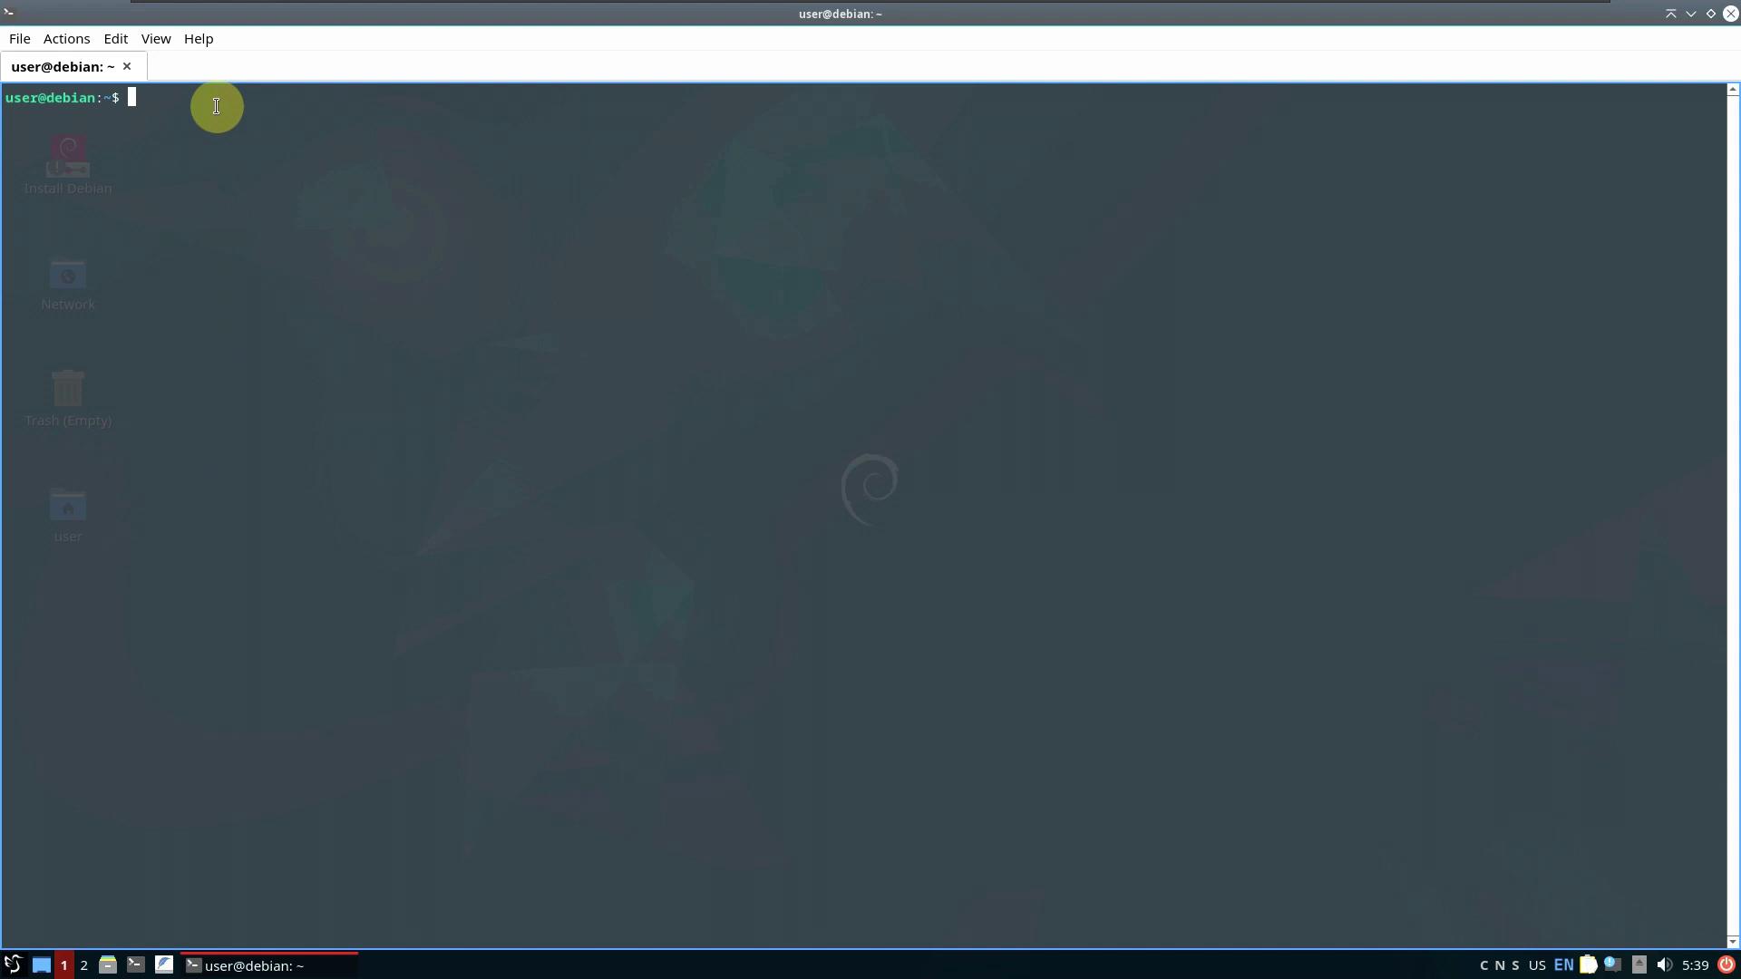
text(inxi -sv8)
key(Return)
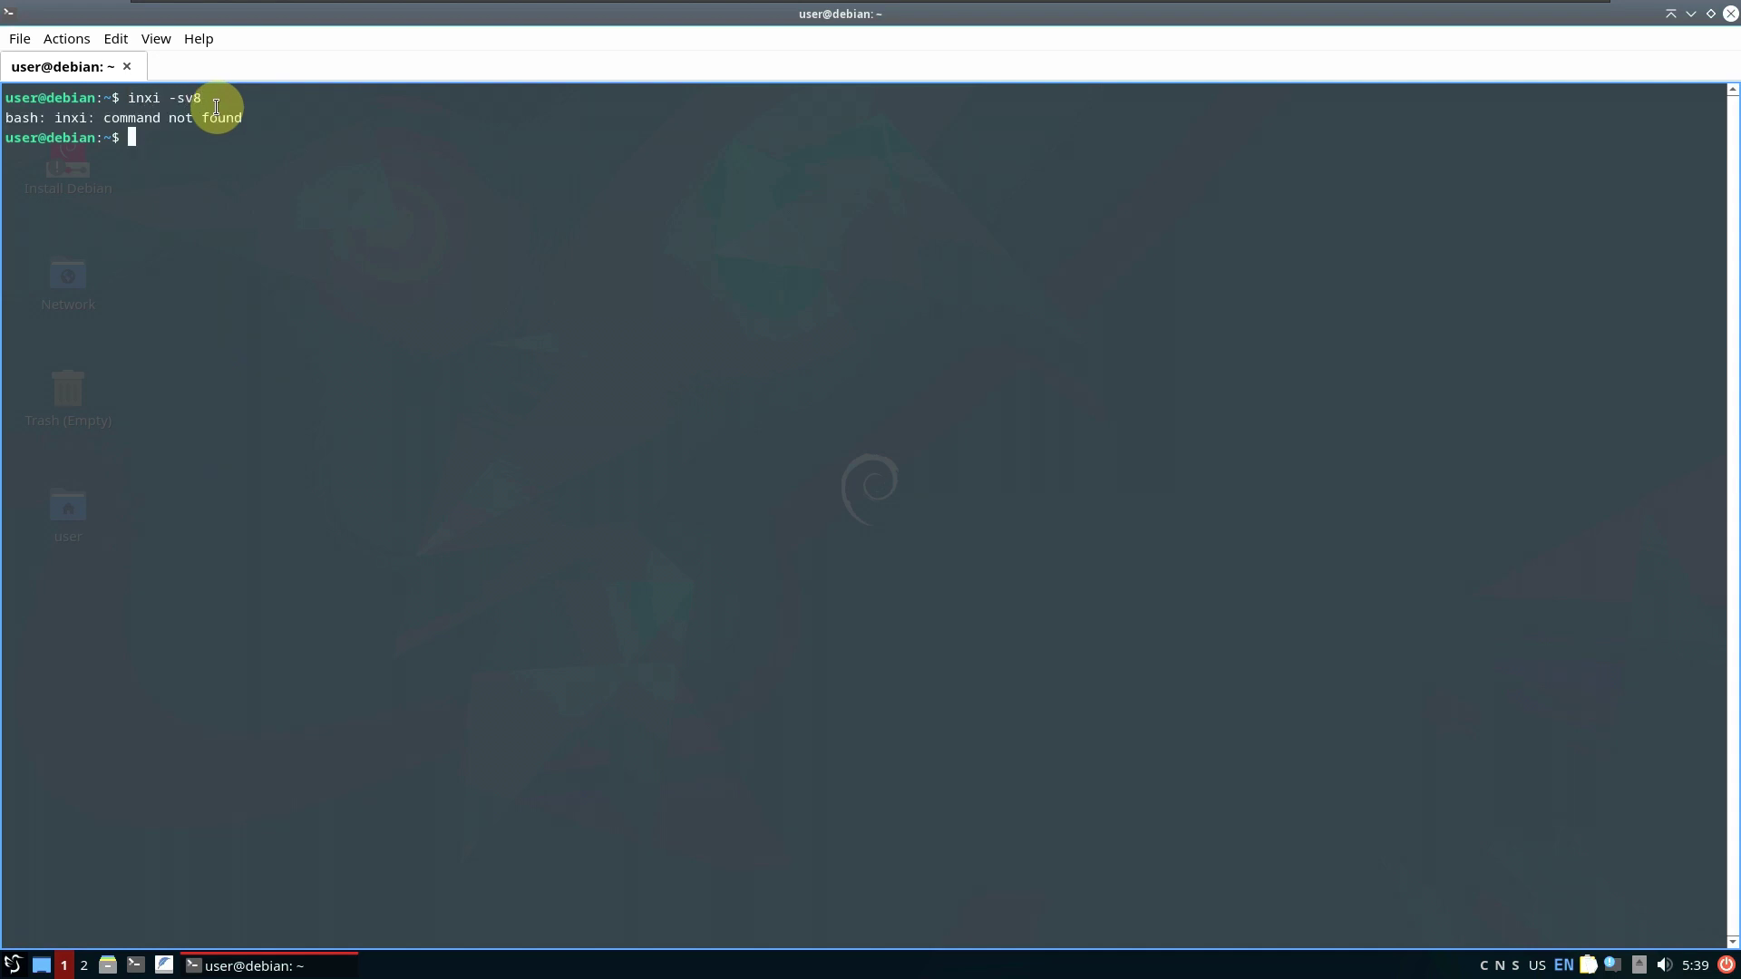
drag(207, 100, 134, 98)
click(151, 133)
text(cat /)
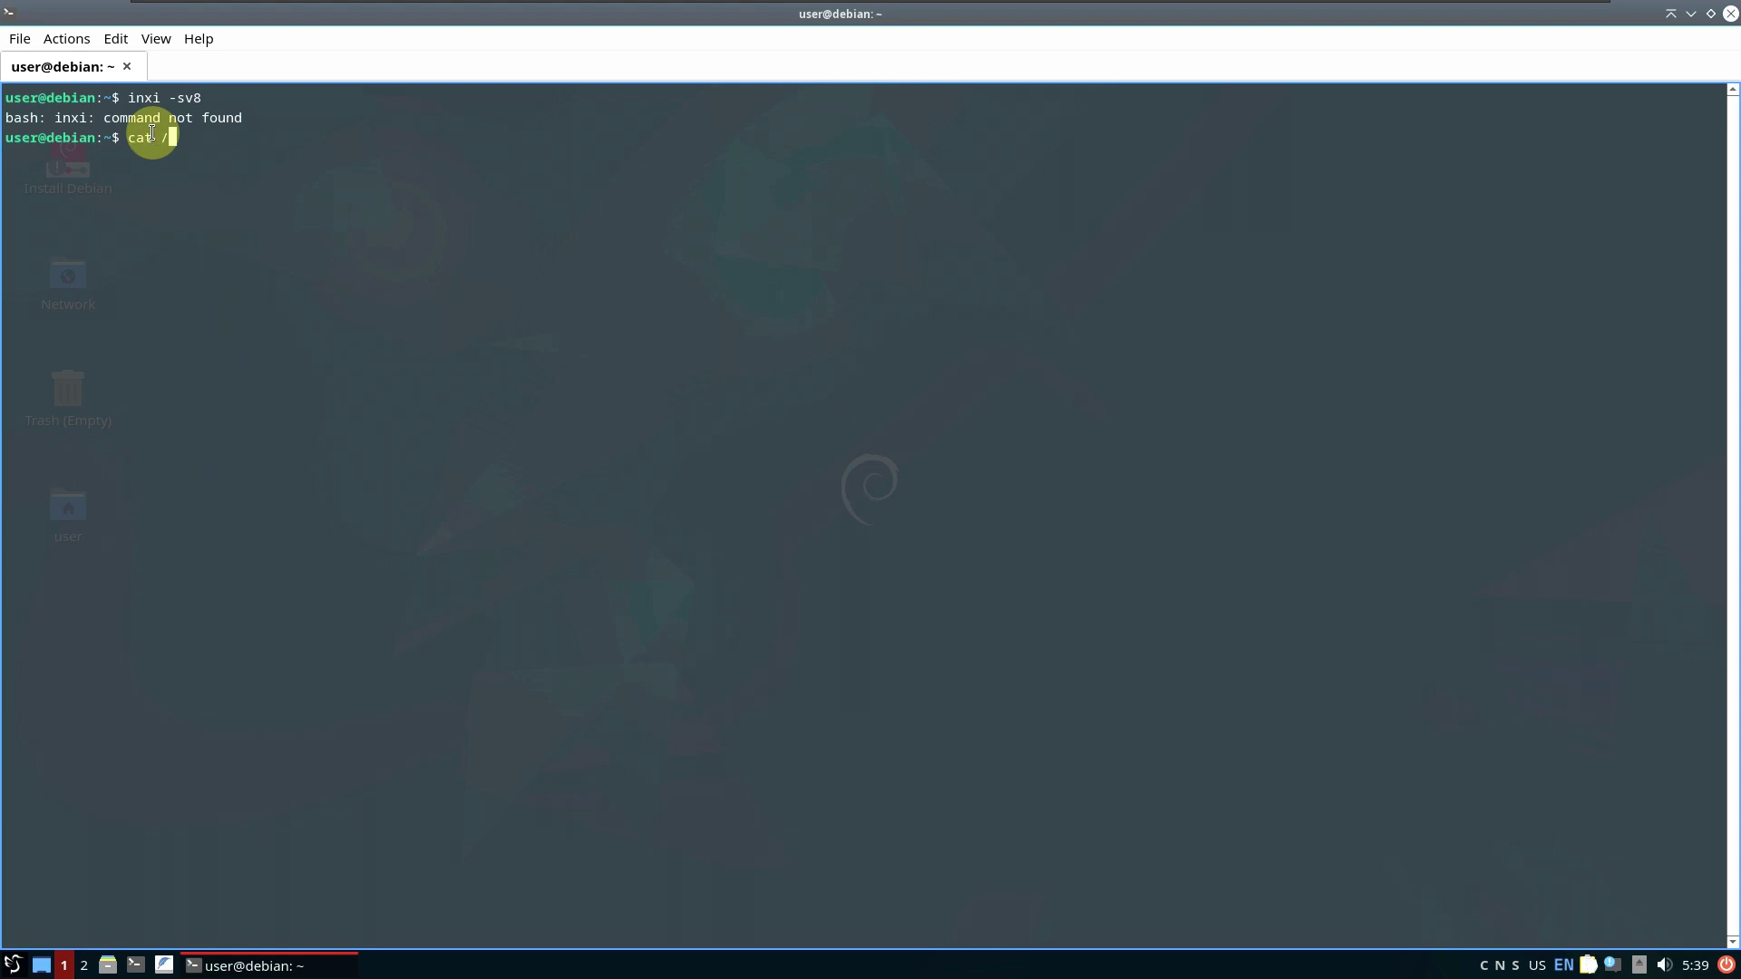
text(etc/issue)
key(Return)
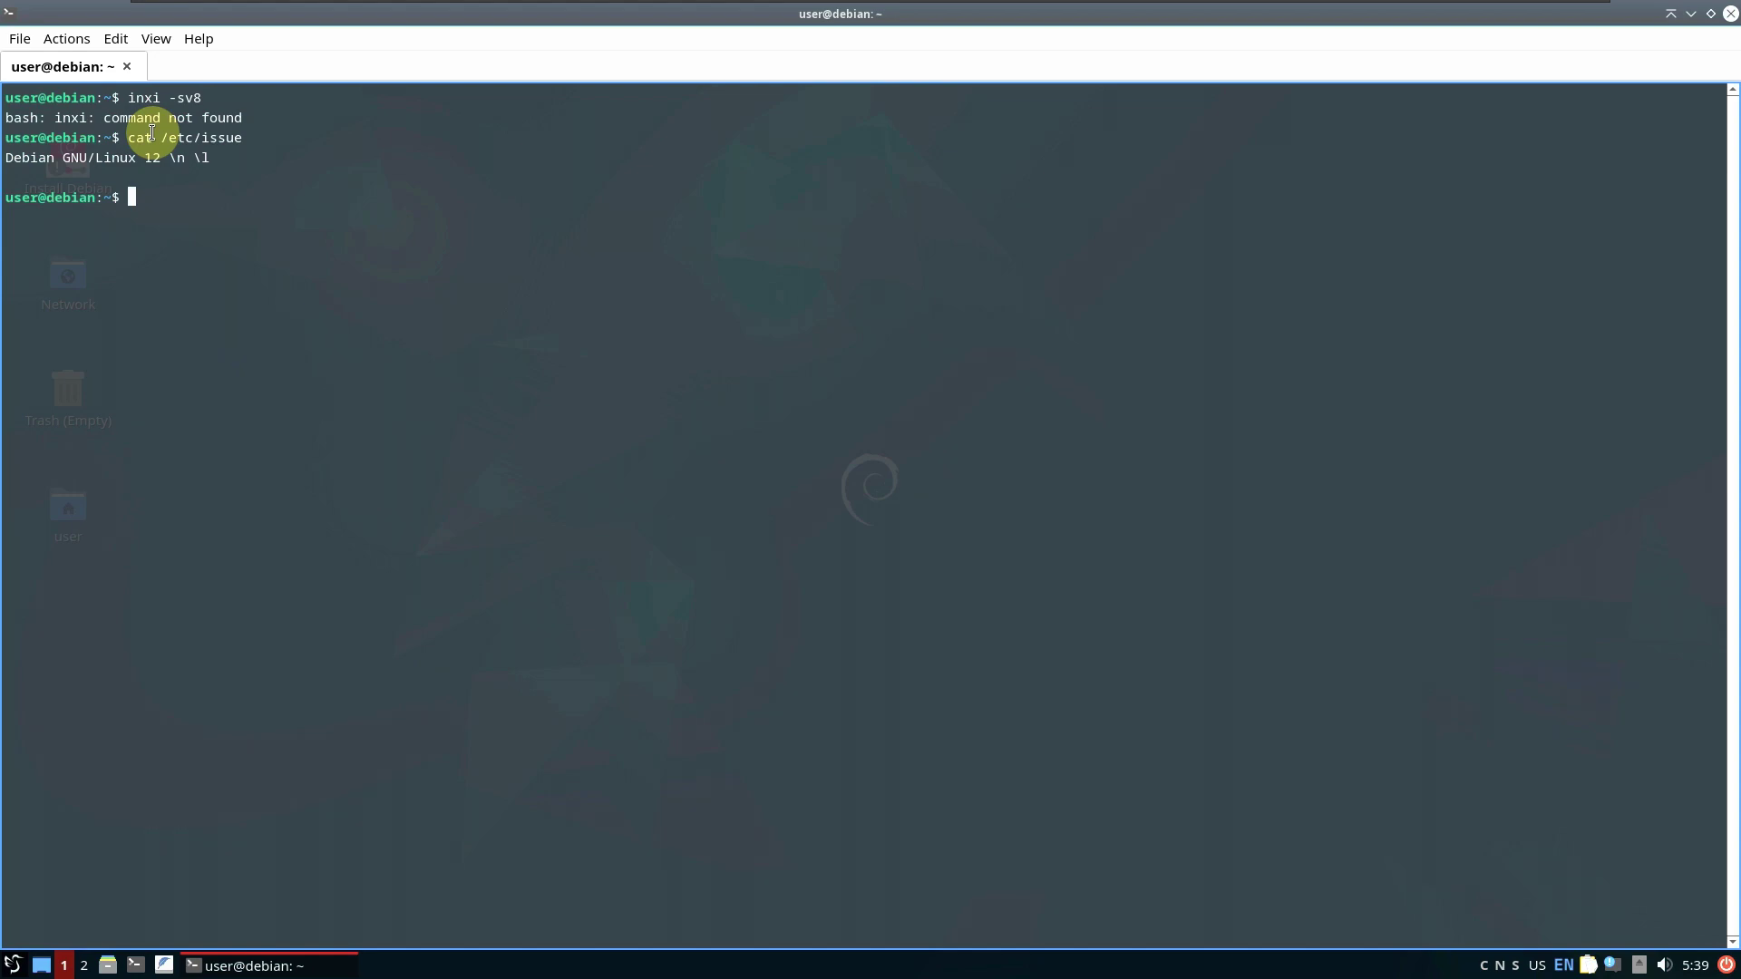
text(uname -a)
key(Return)
text(uname -)
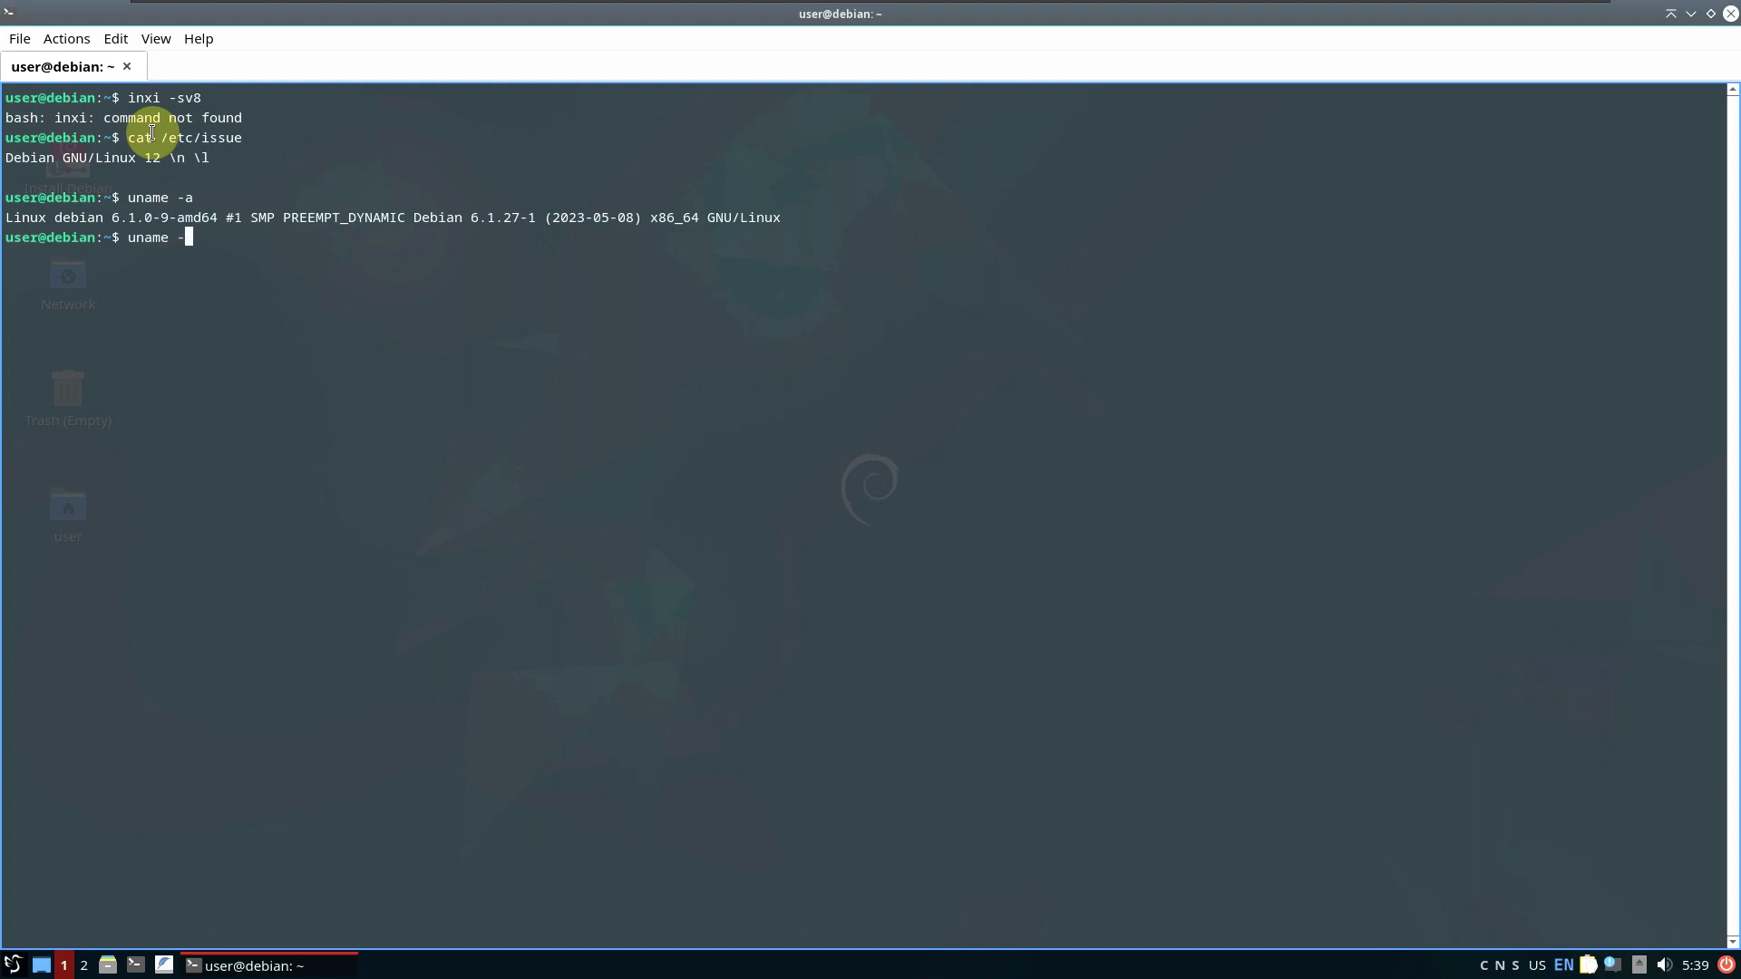
text(r)
key(Return)
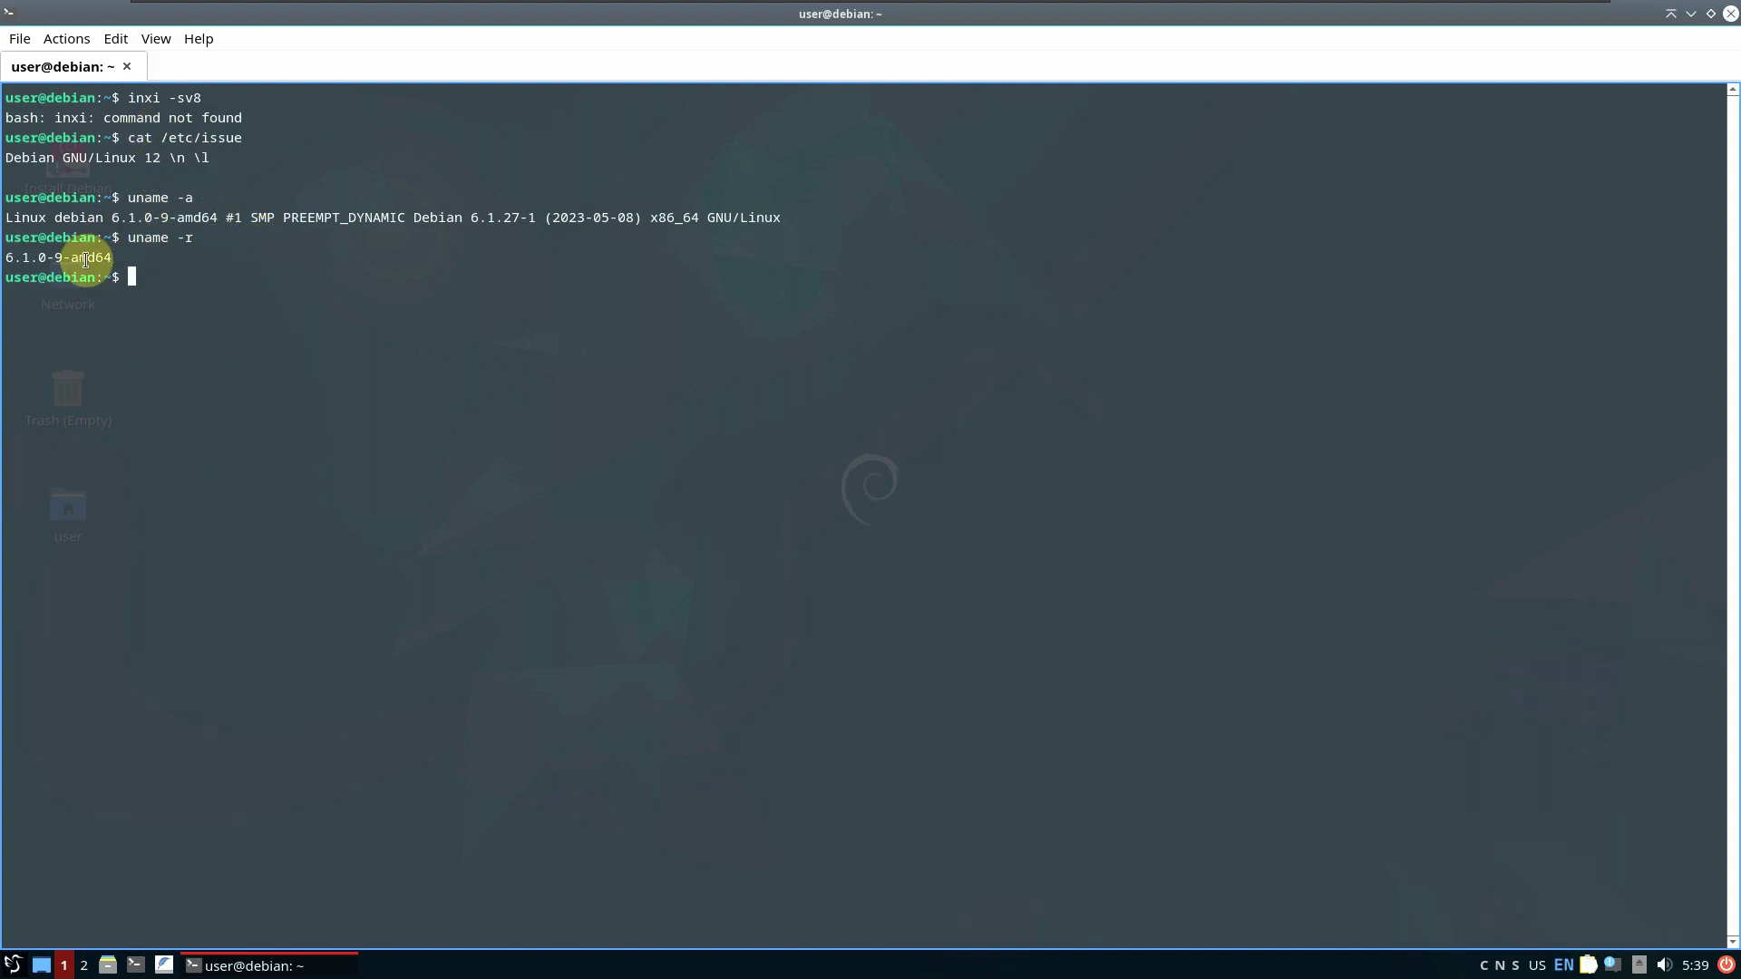
text(exit)
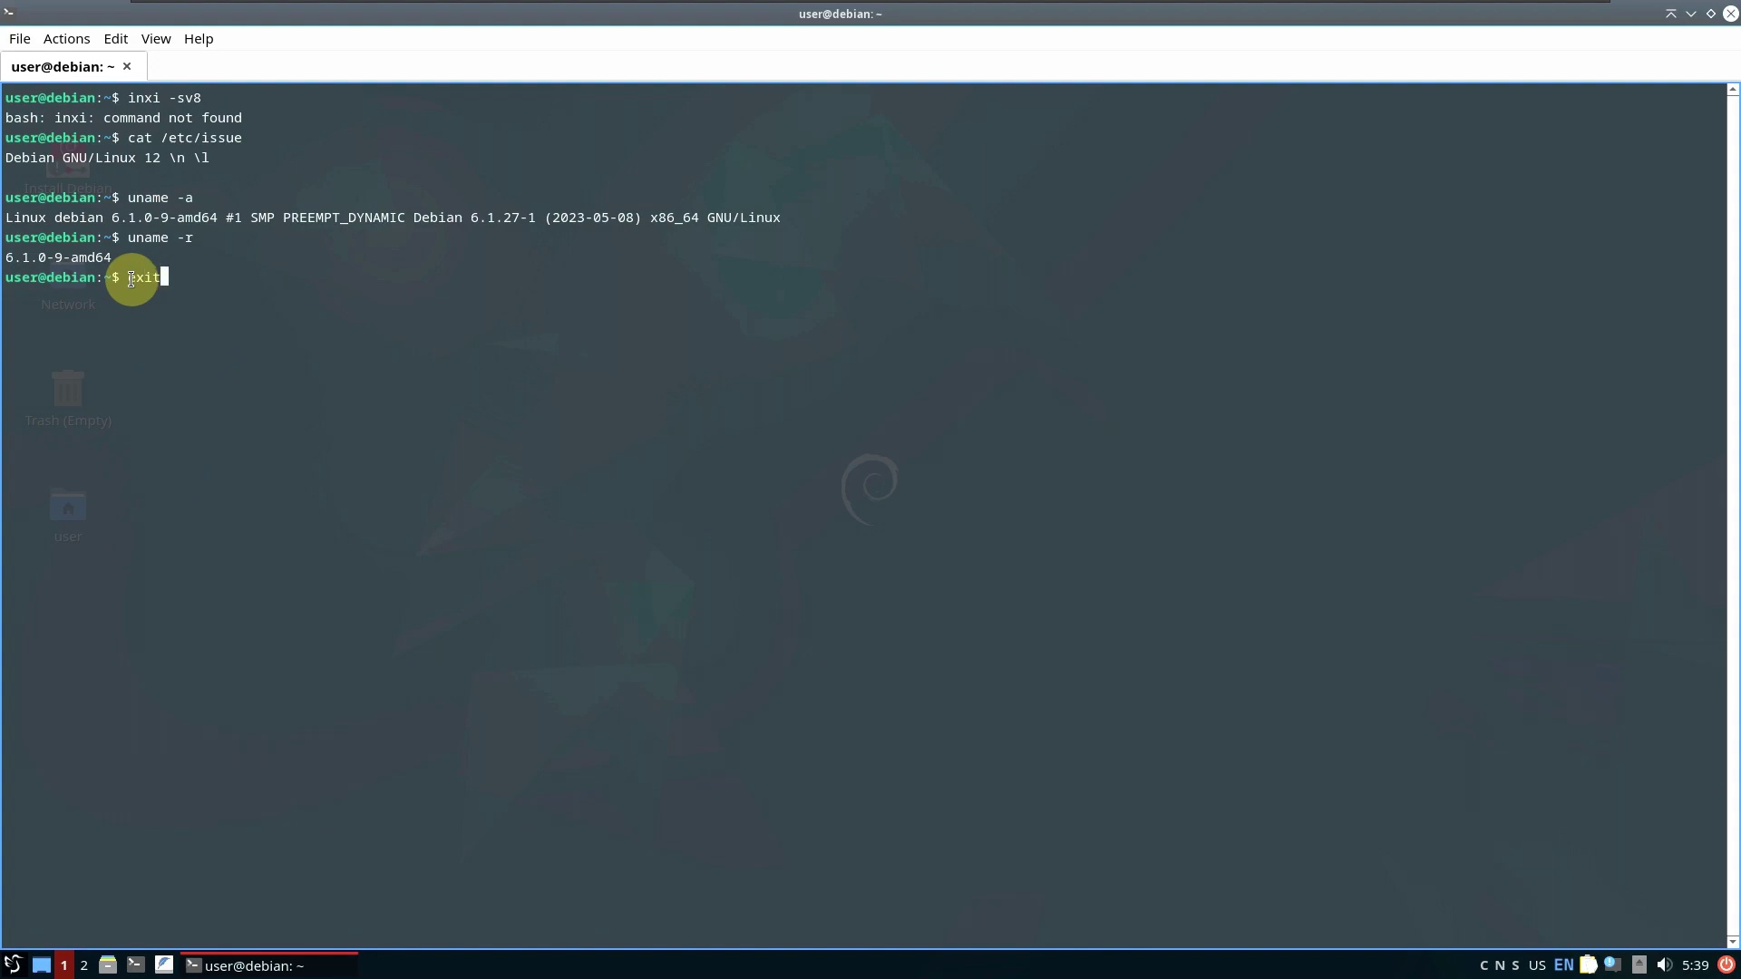
key(Return)
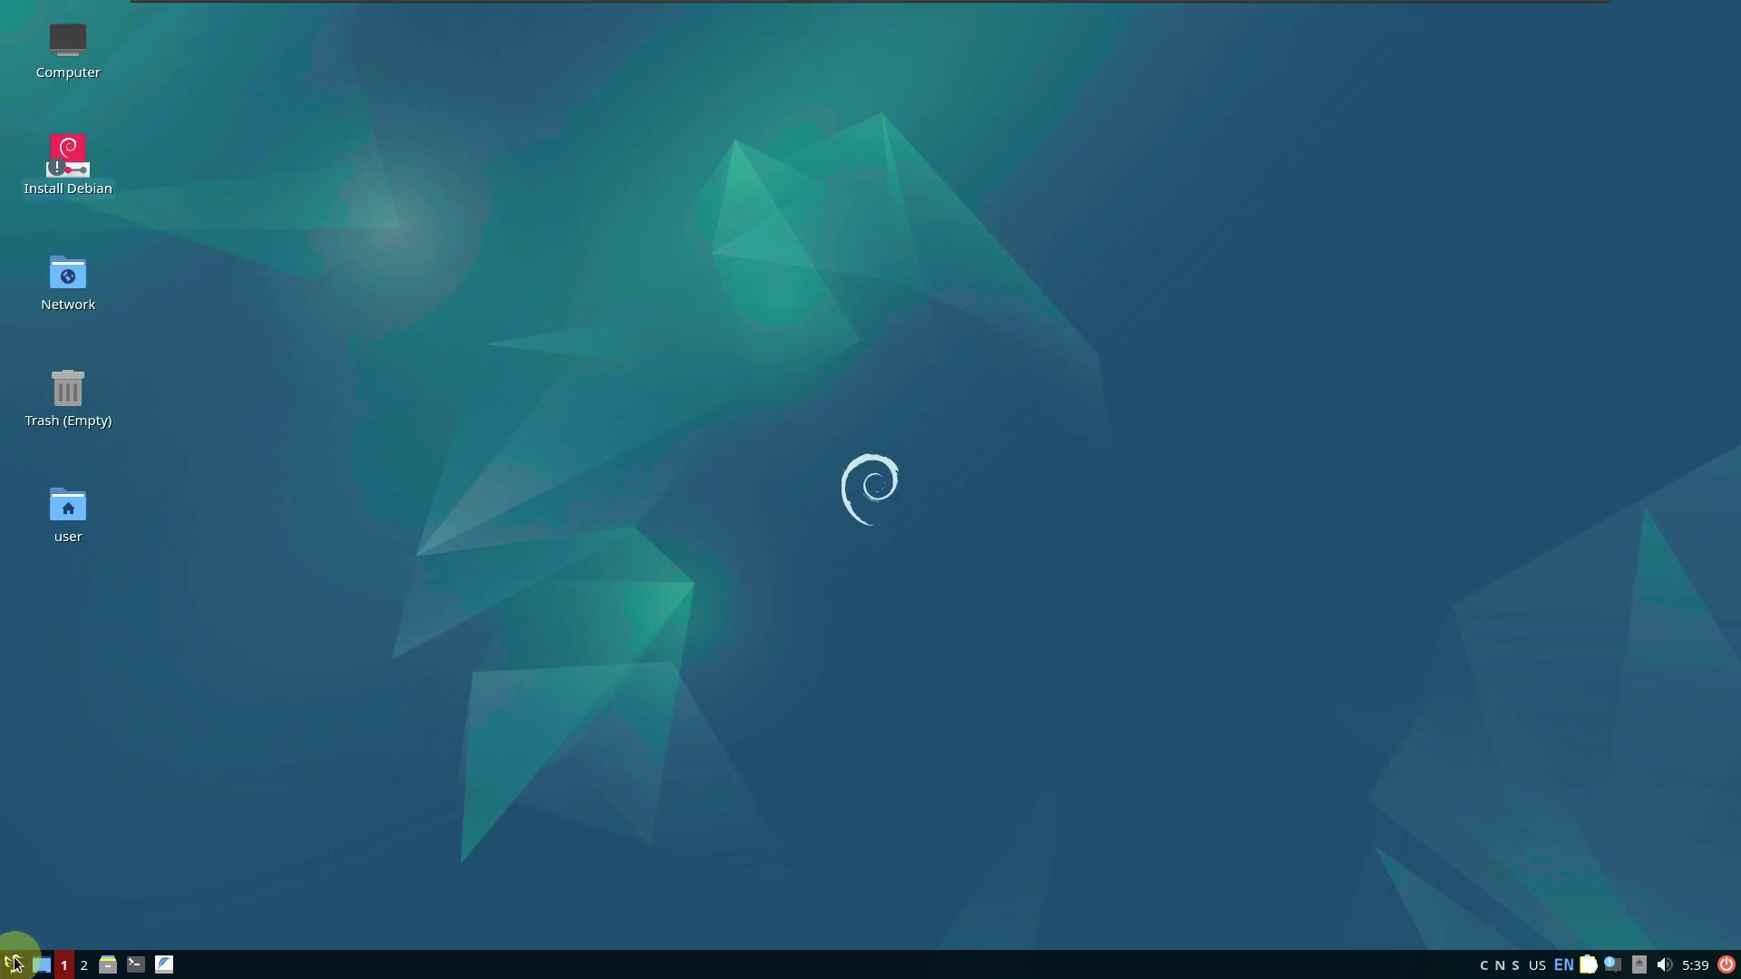
- Launch Firefox ESR from the Internet menu and close the privacy notice tab
click(14, 963)
mouse_move(85, 668)
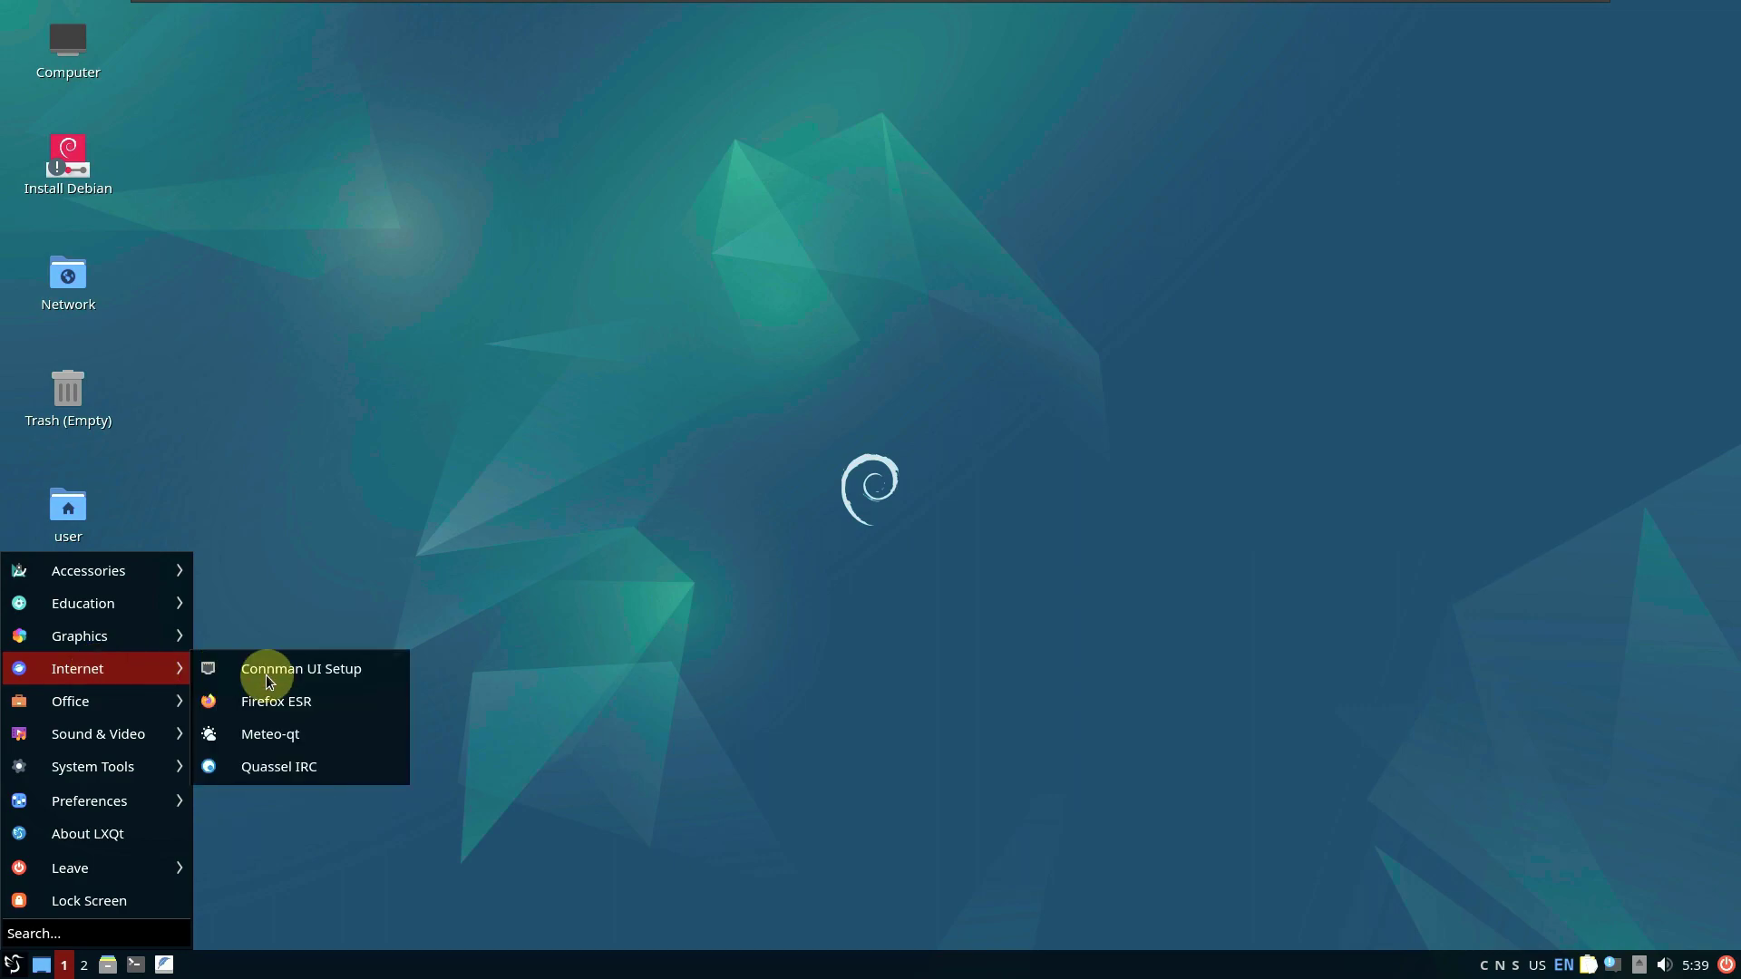
click(276, 702)
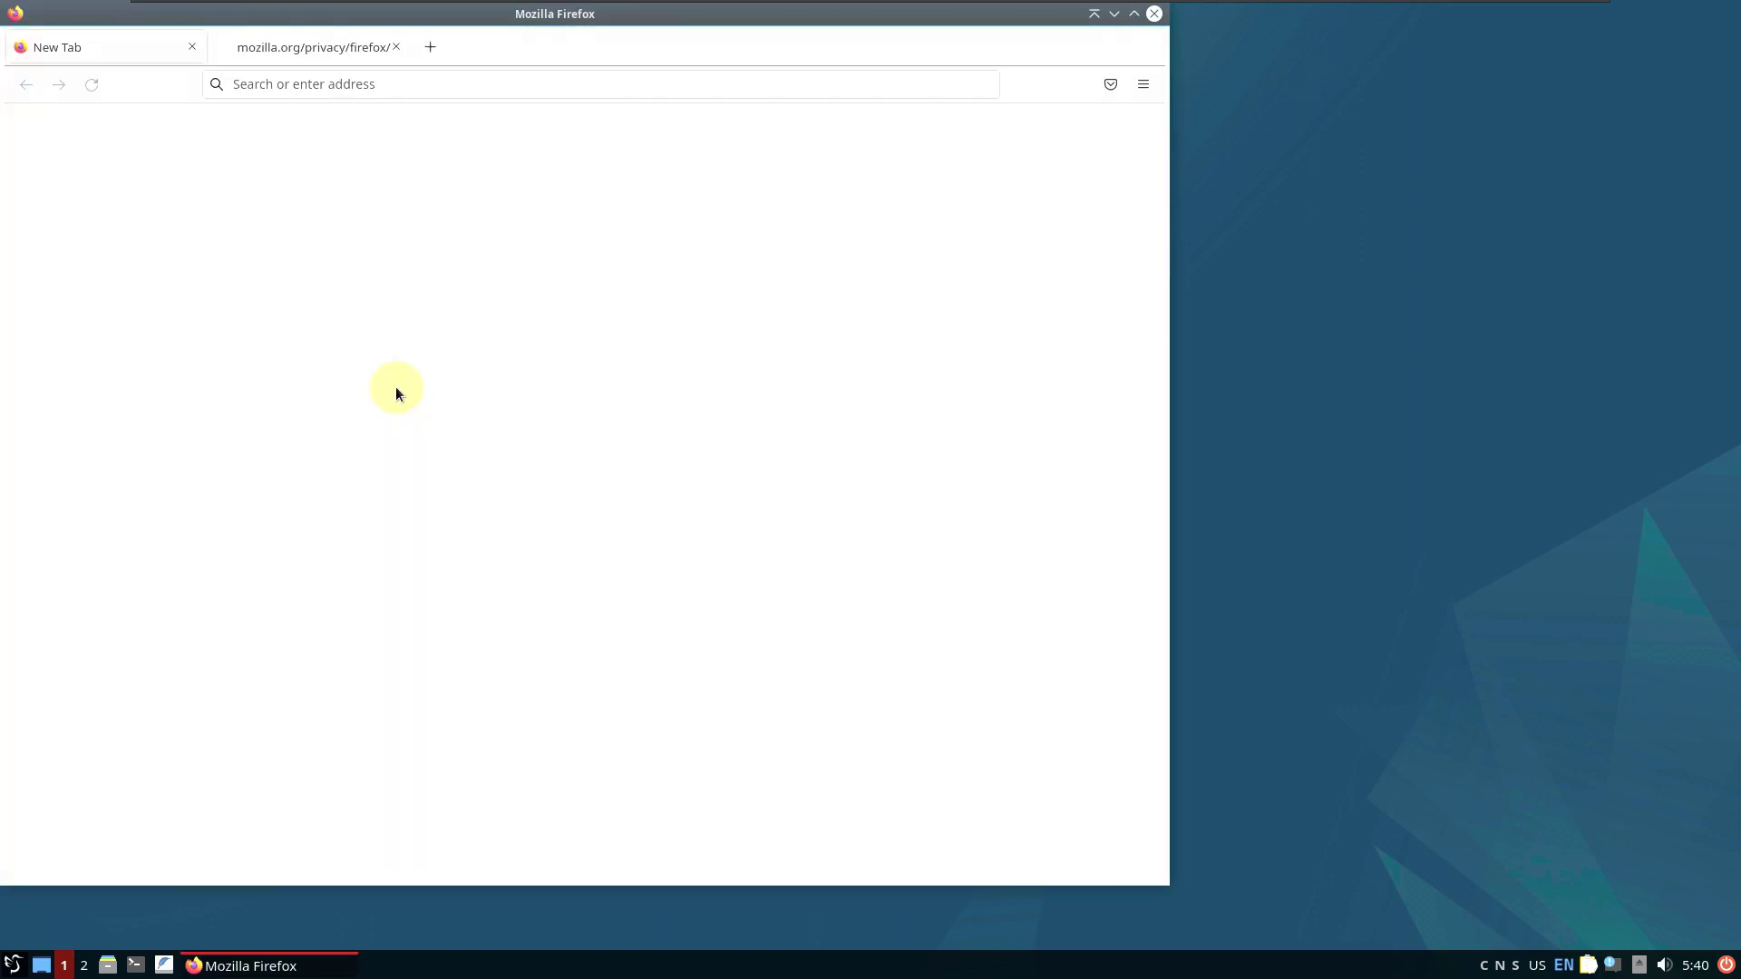
click(397, 46)
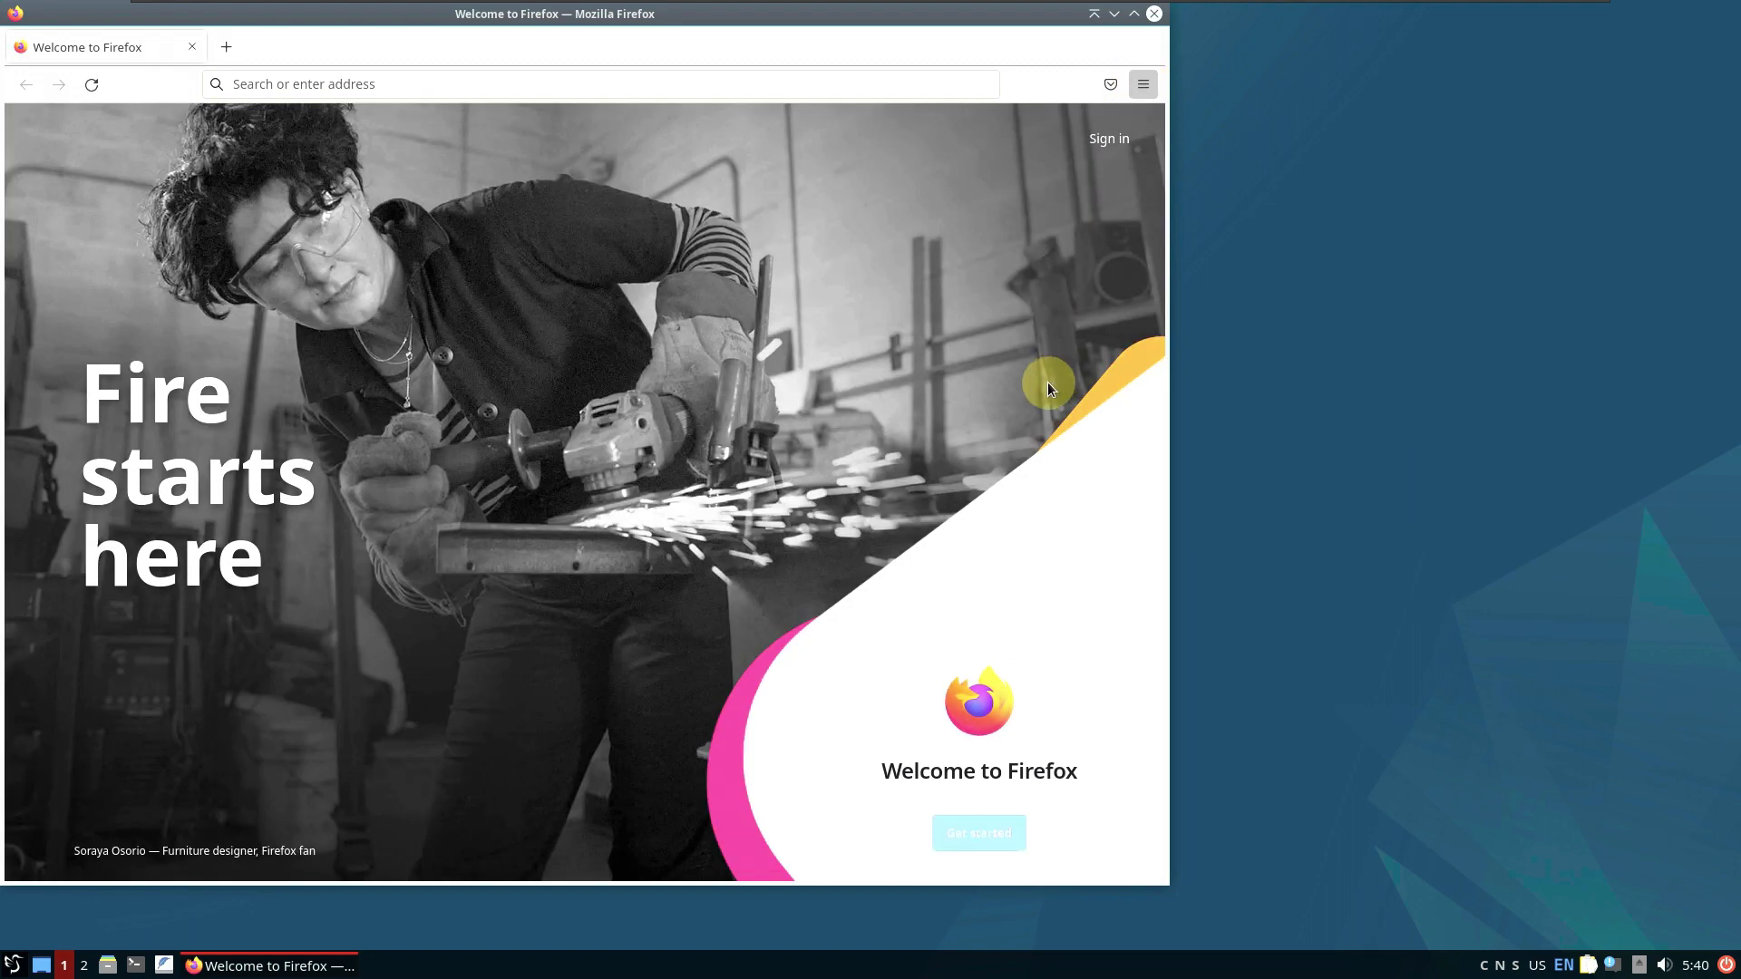
- Check the Firefox version (102.11.0esr) in About Firefox, then maximize the browser
click(1143, 85)
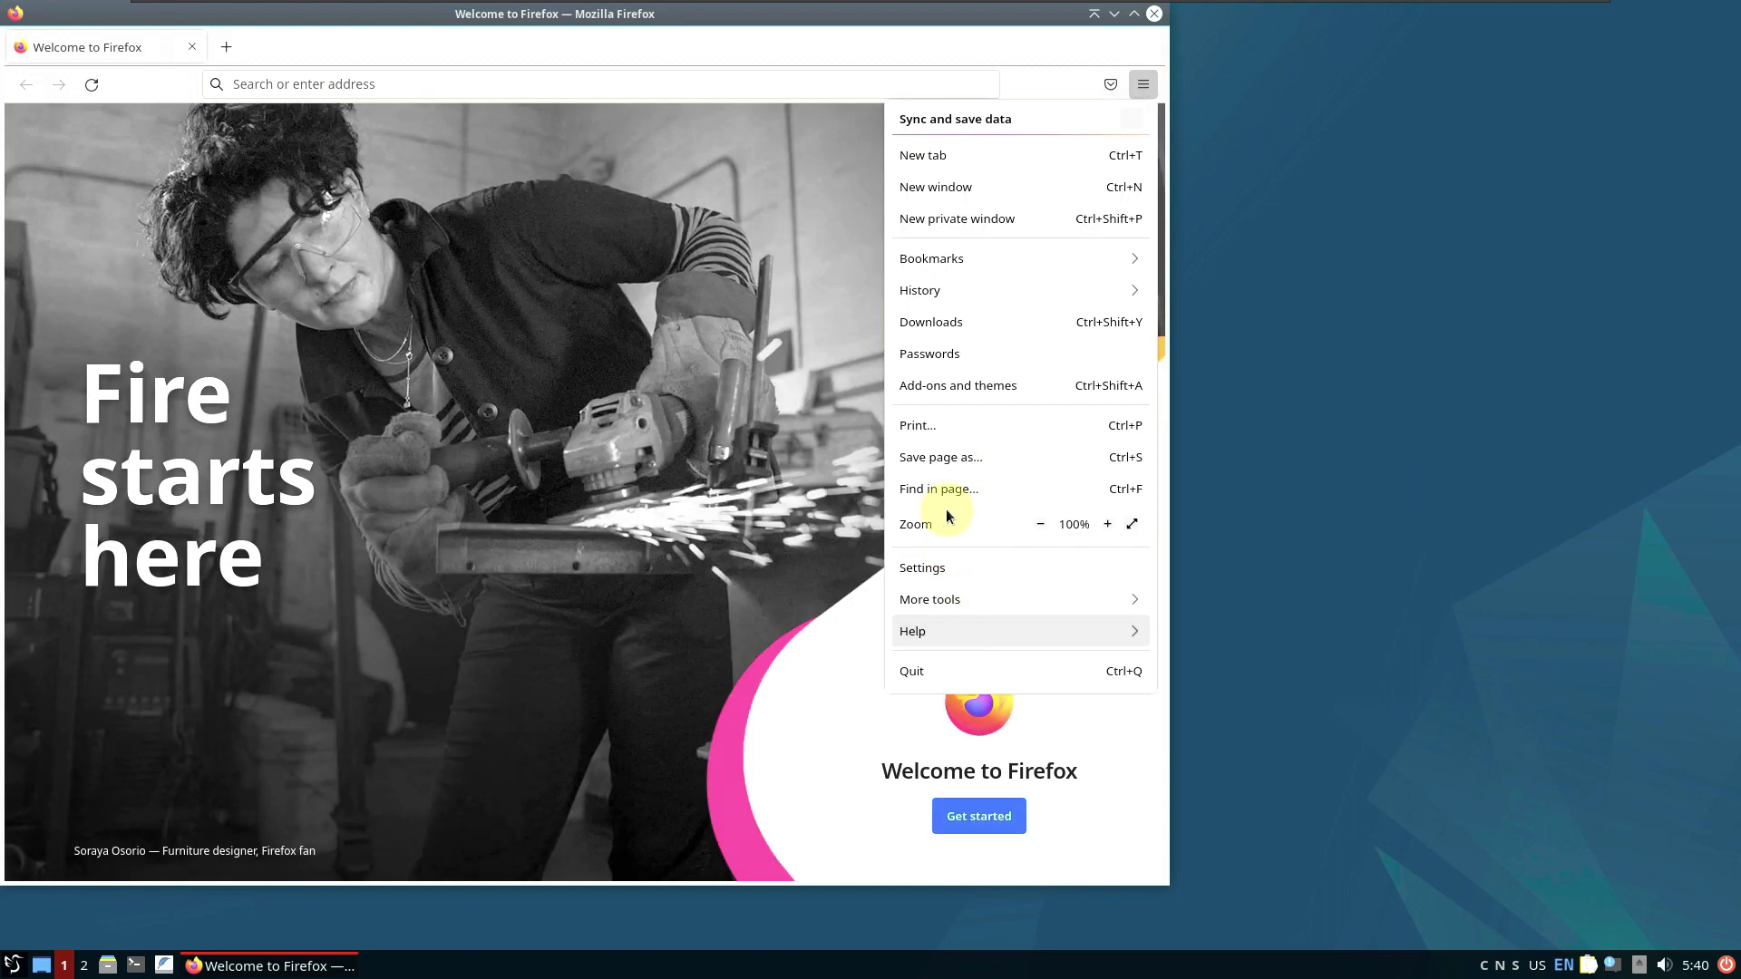
click(912, 631)
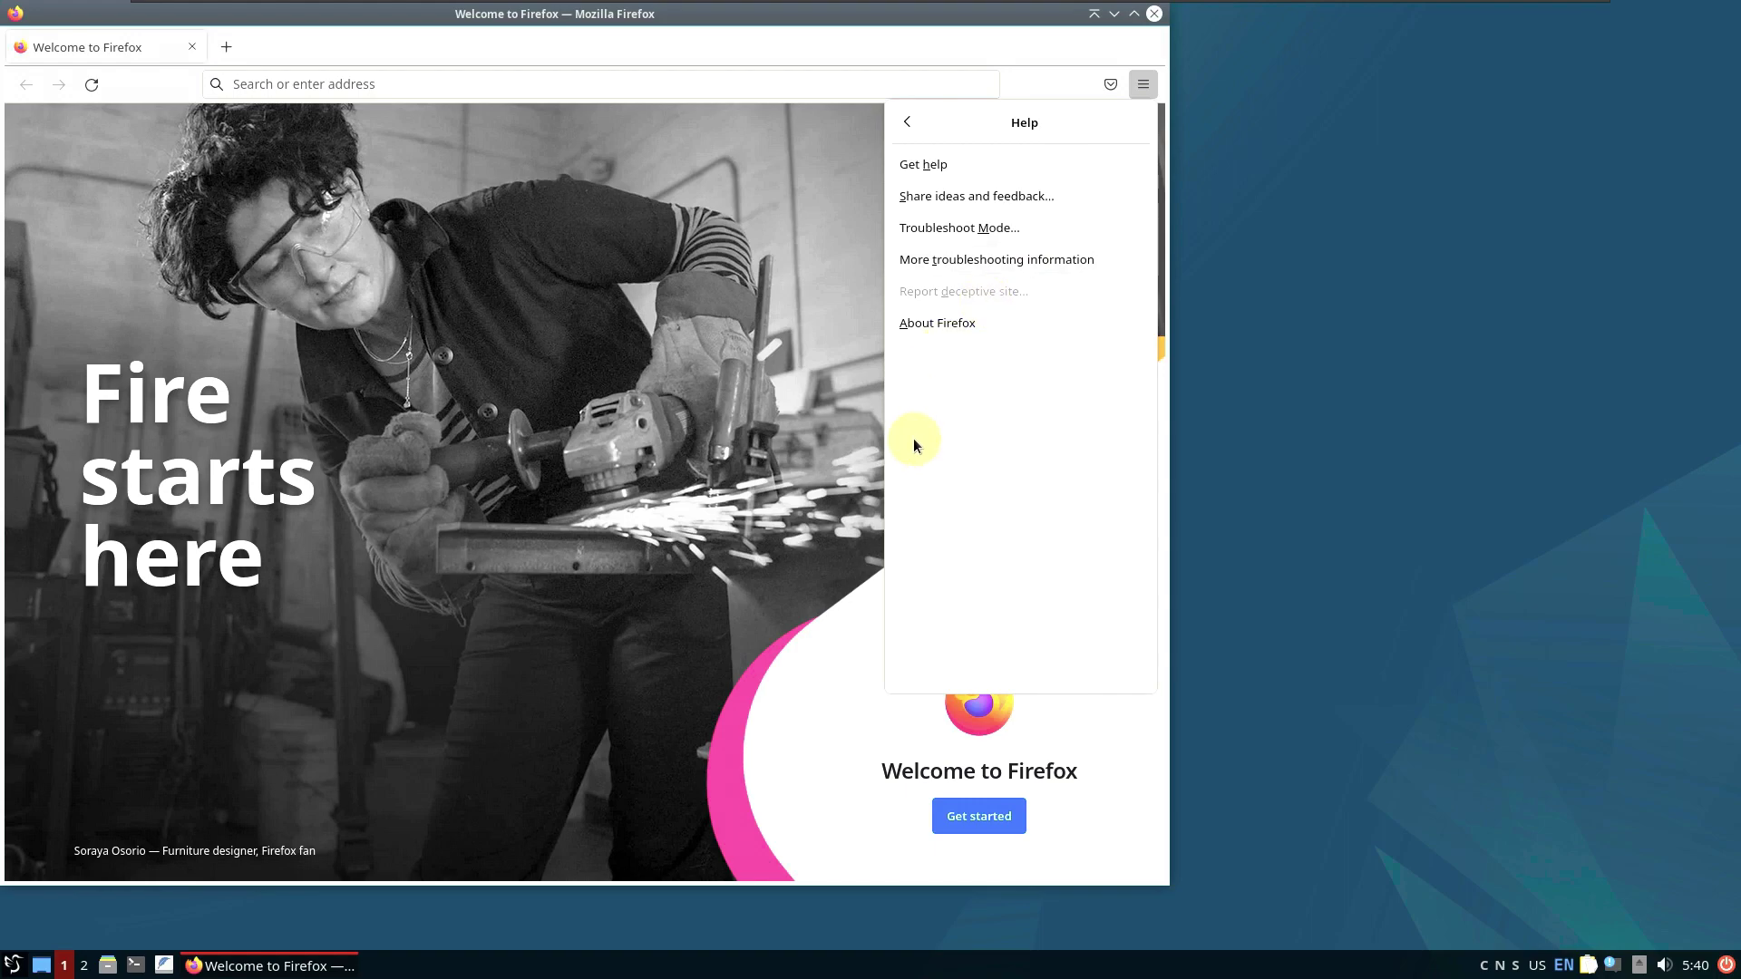
click(963, 334)
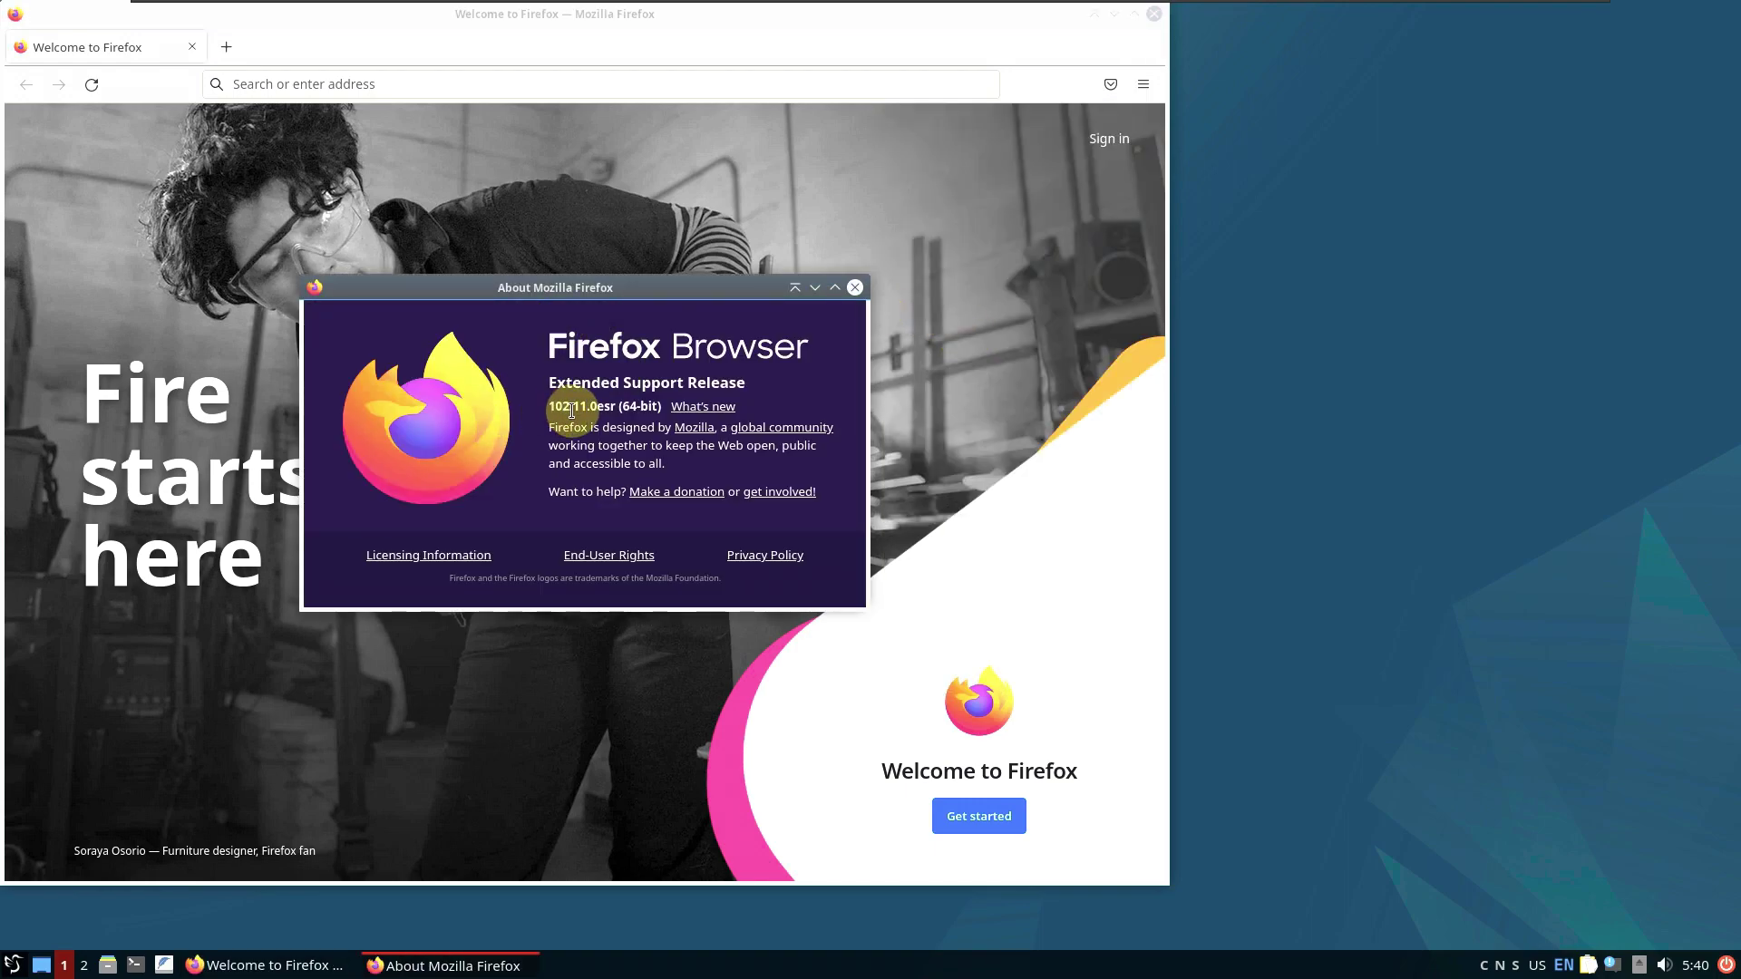
click(854, 288)
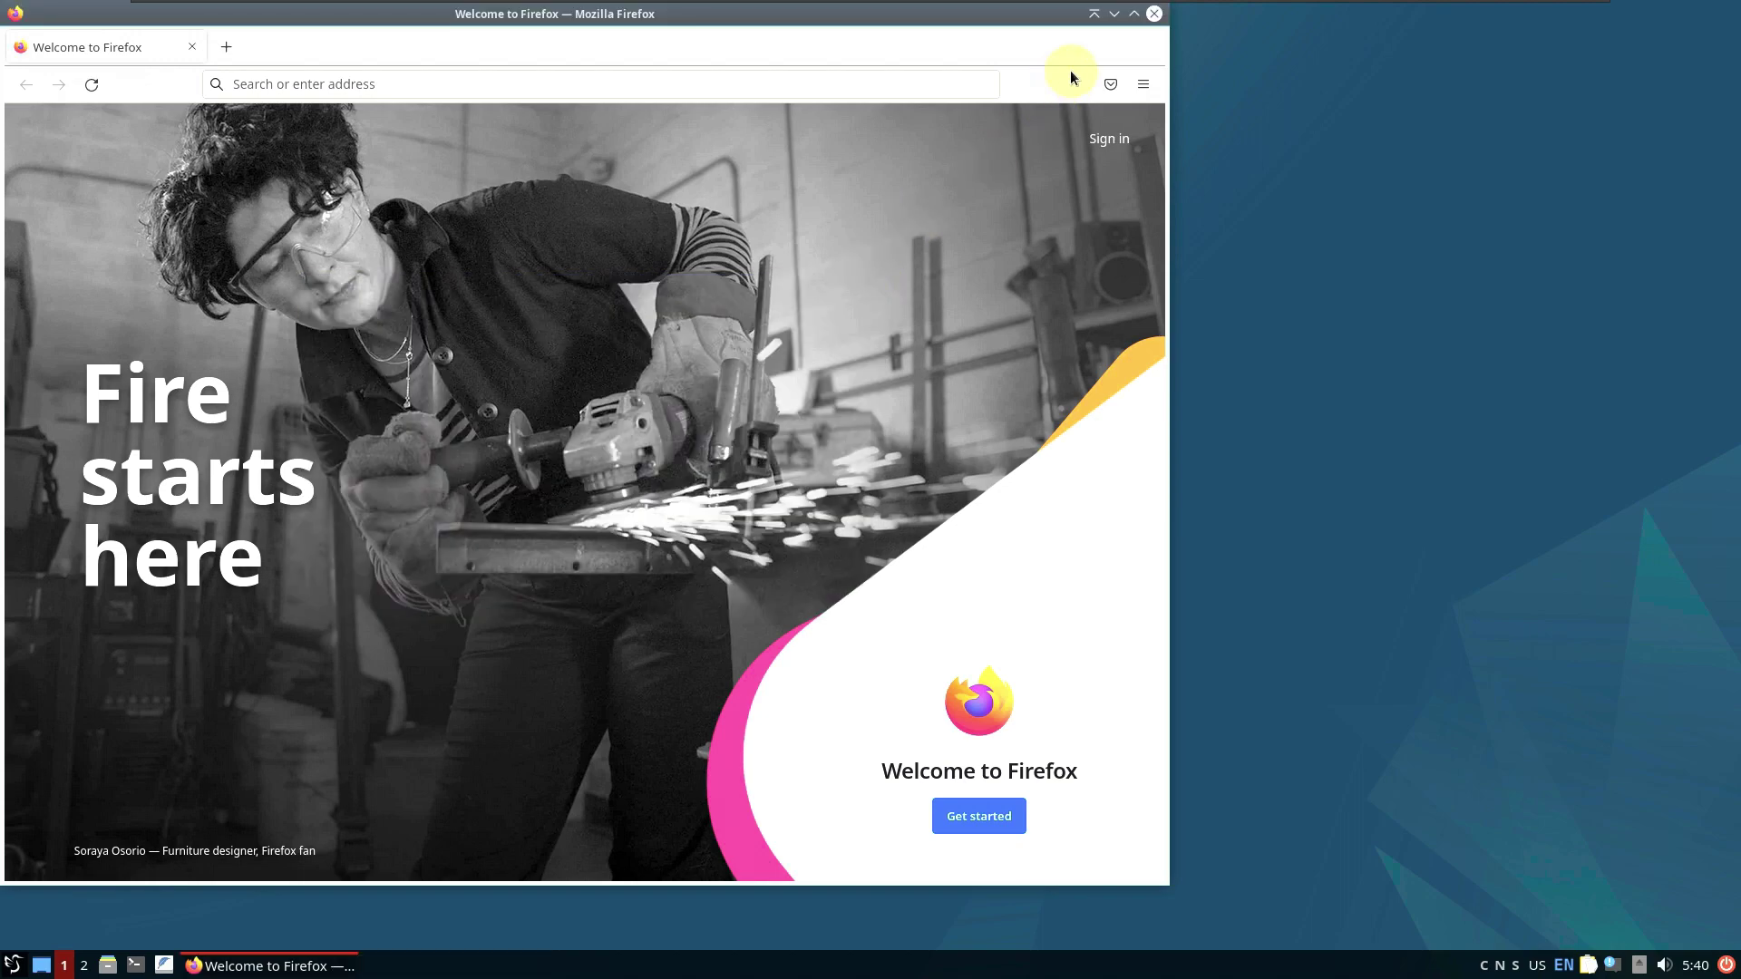
click(1134, 13)
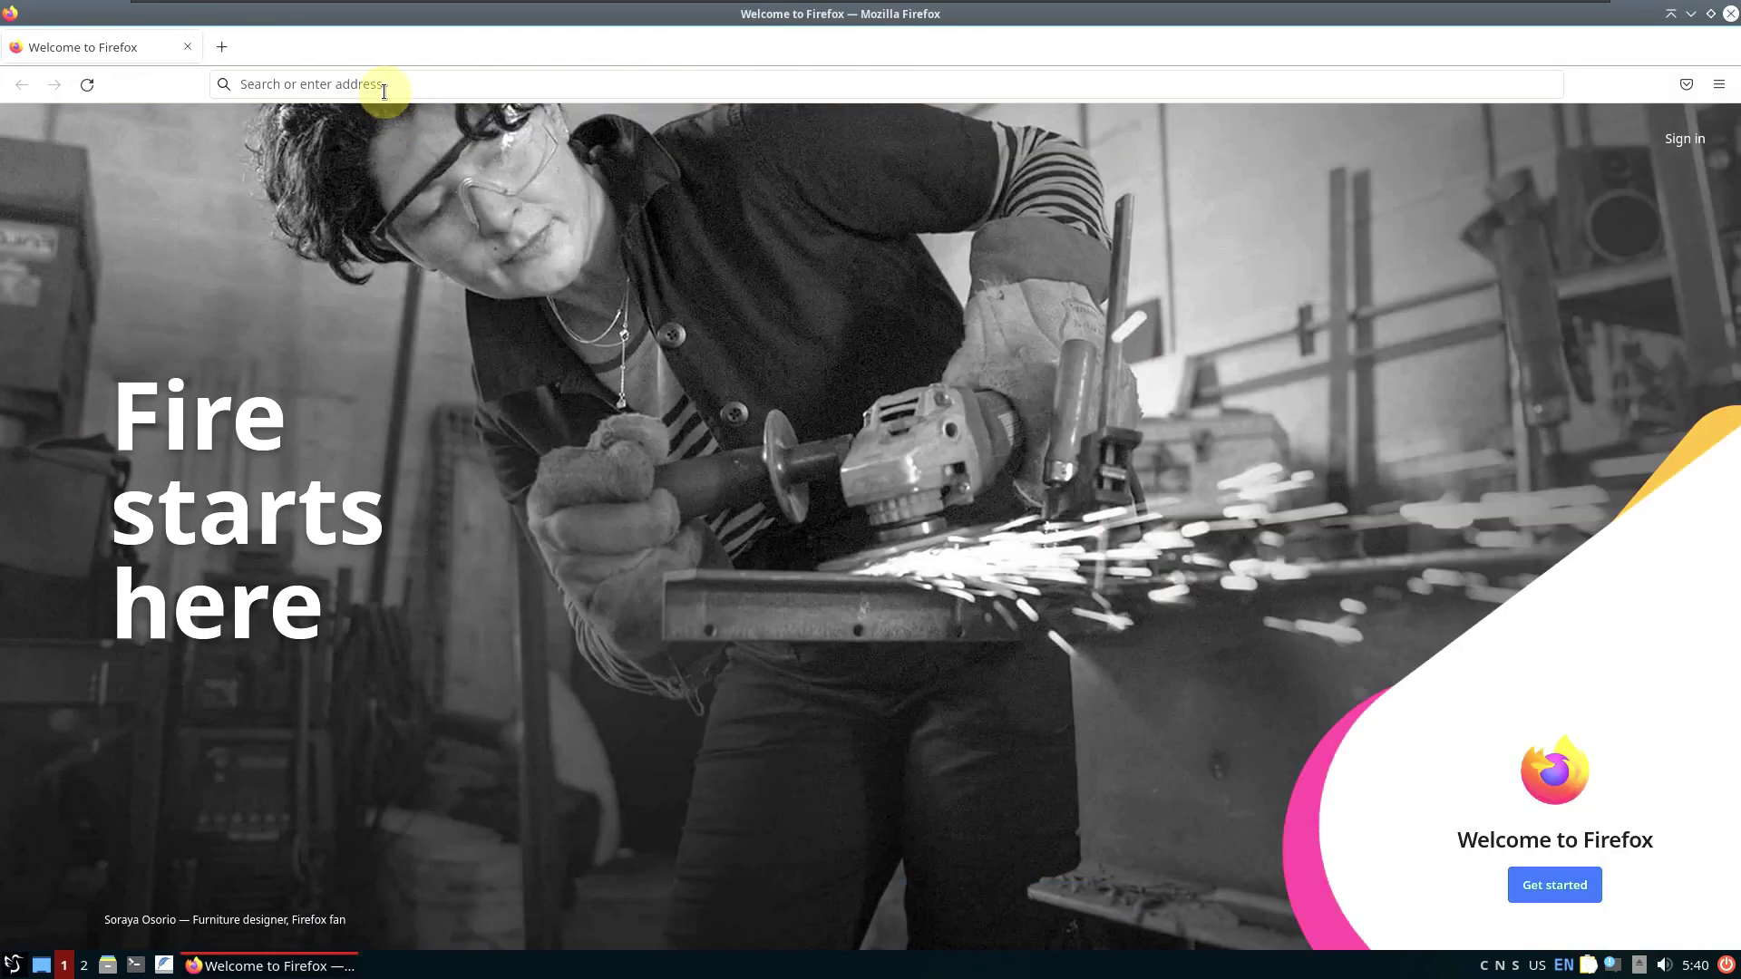
click(384, 92)
text(debian)
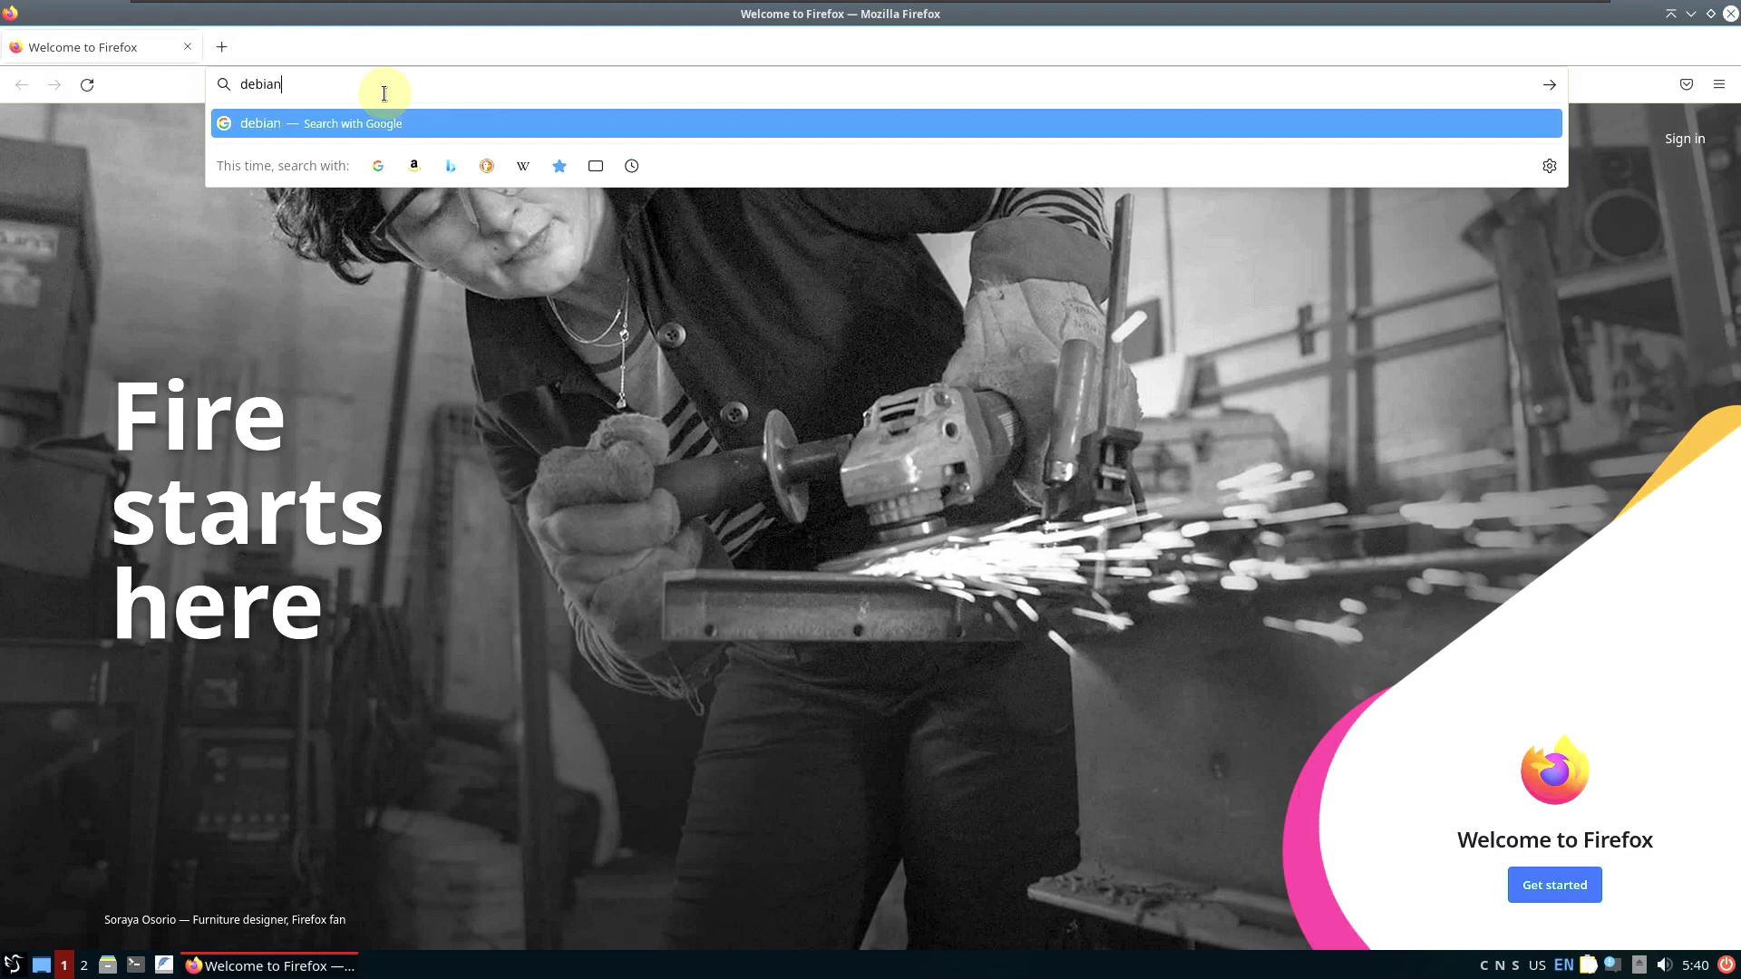
key(Return)
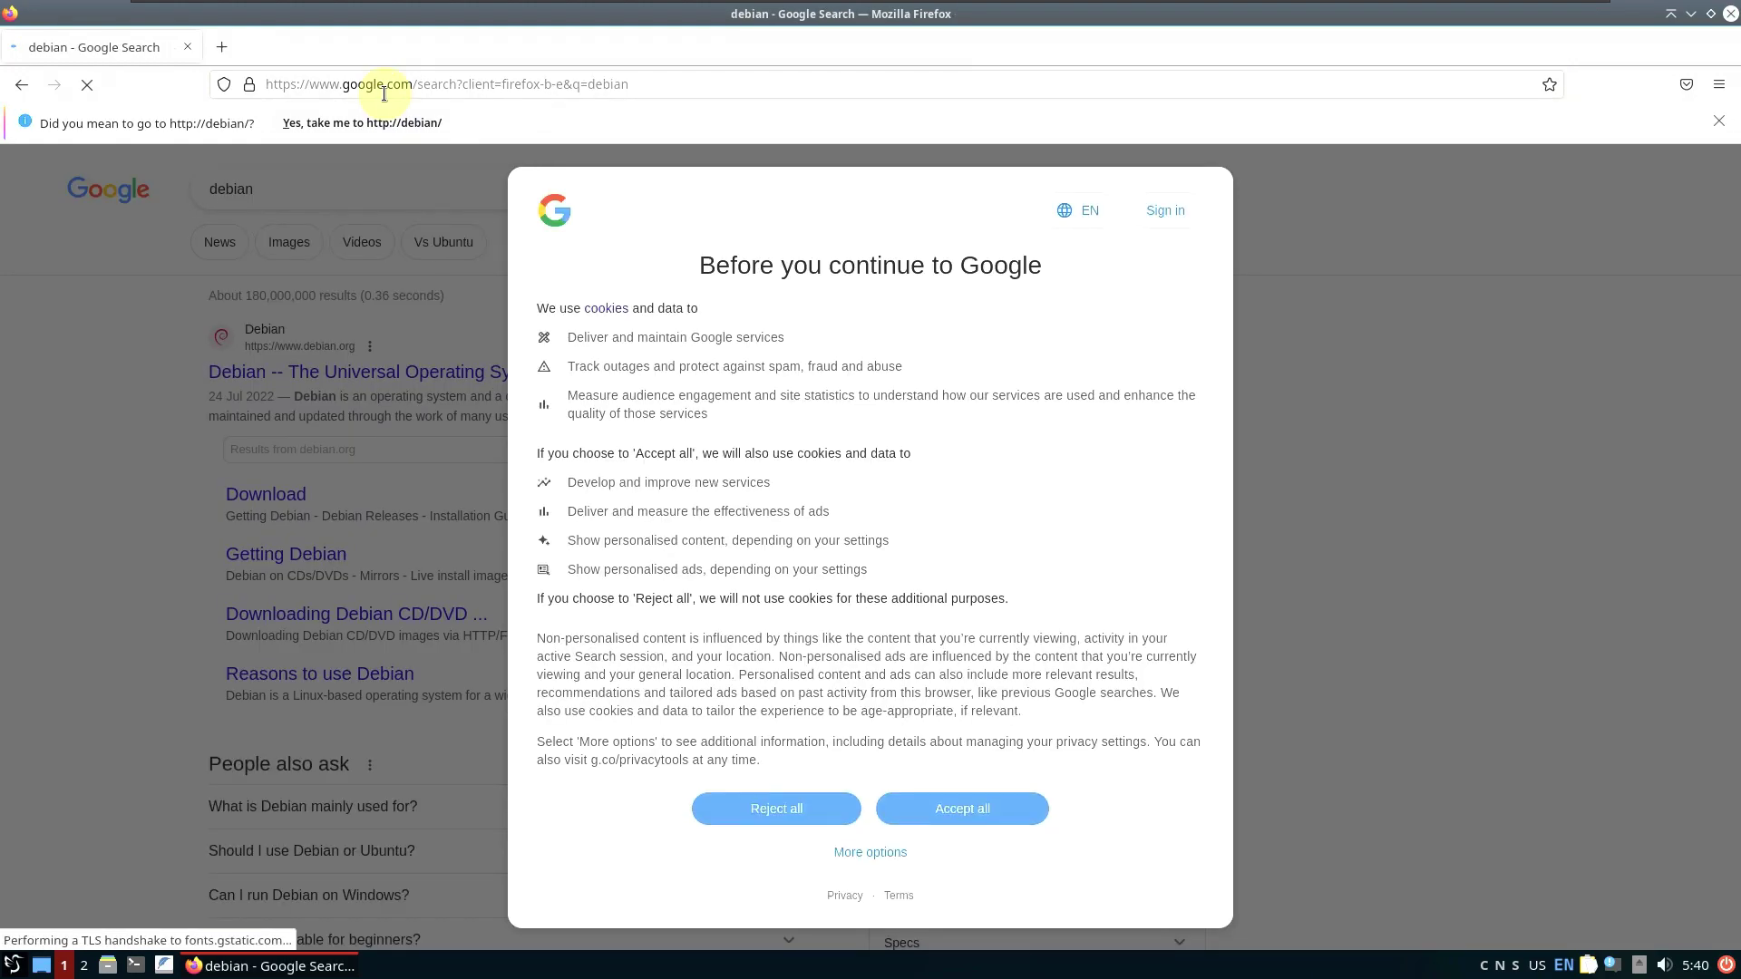
click(960, 827)
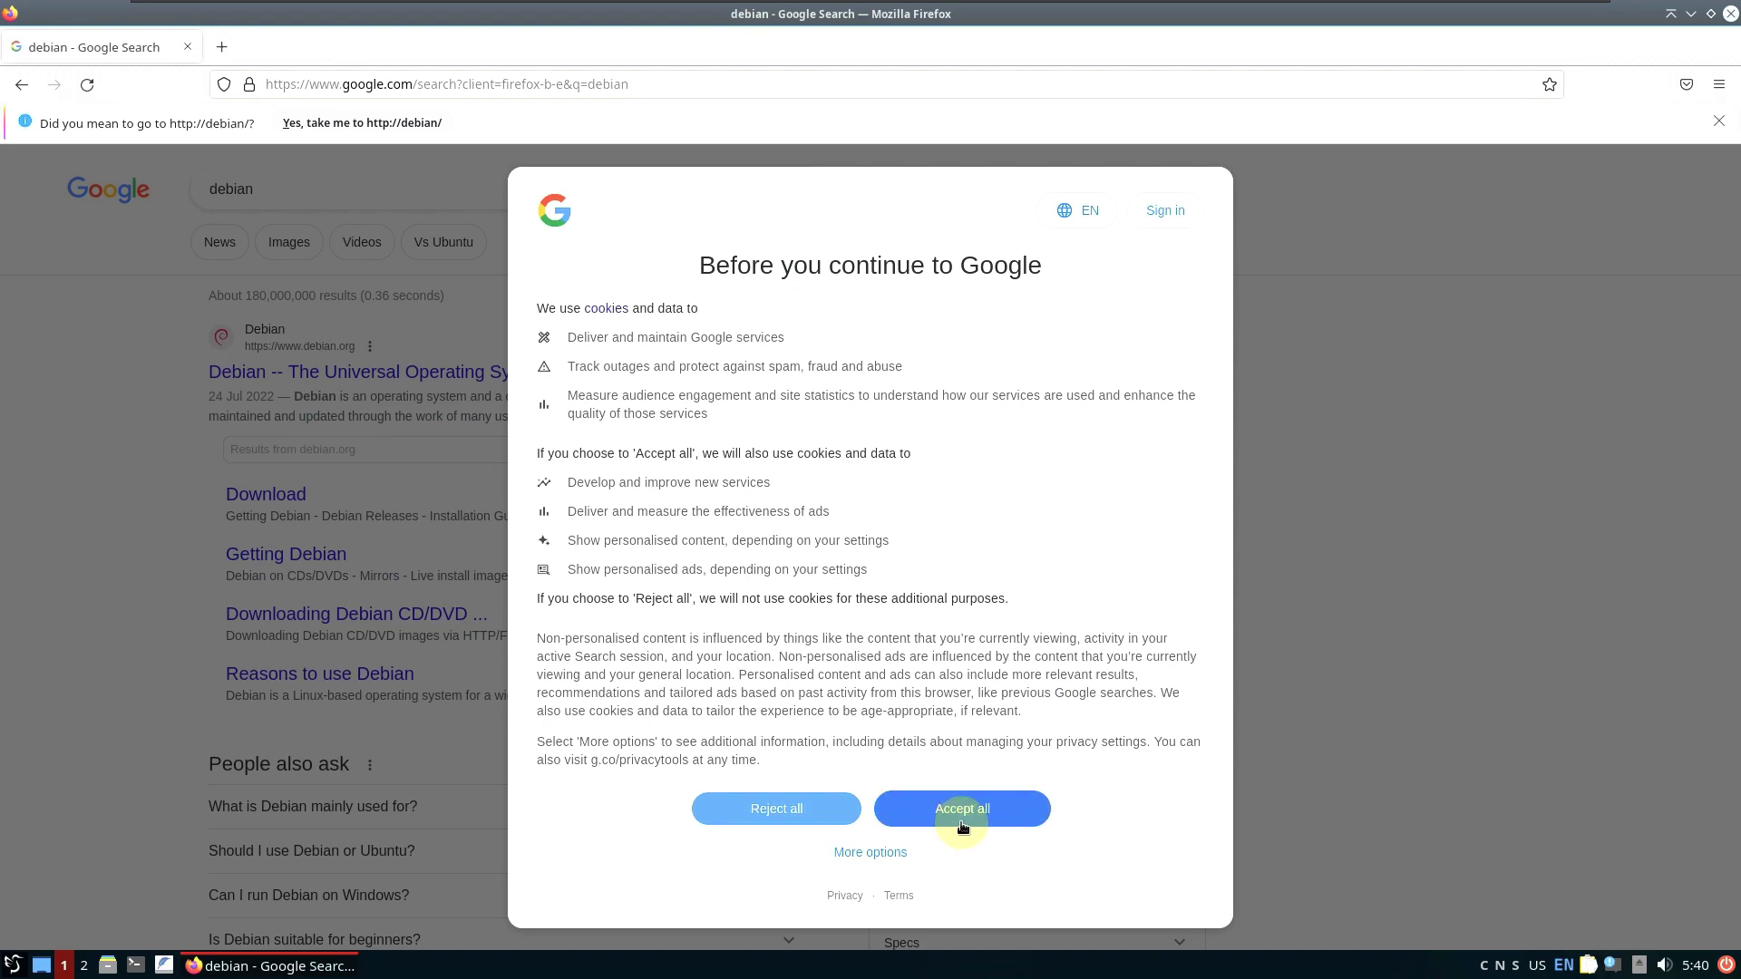
click(482, 372)
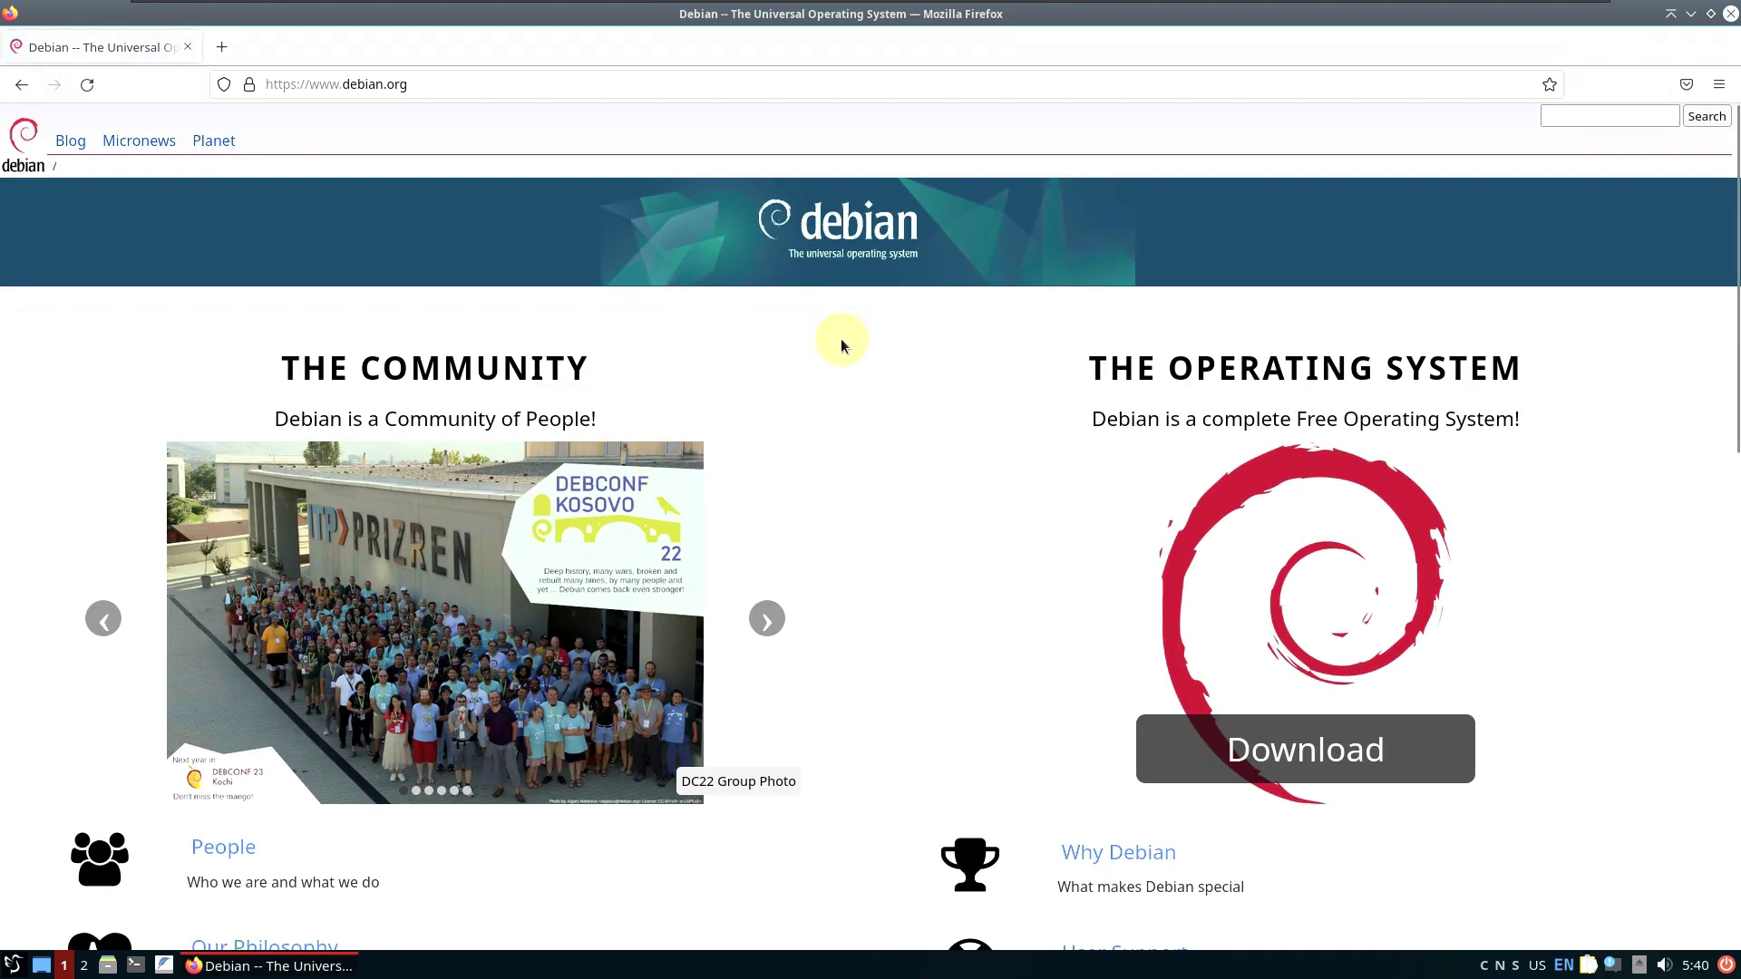
- Open the Debian 12 bookworm release announcement from Project News and read it
scroll(911, 410, down, 3)
scroll(911, 410, up, 3)
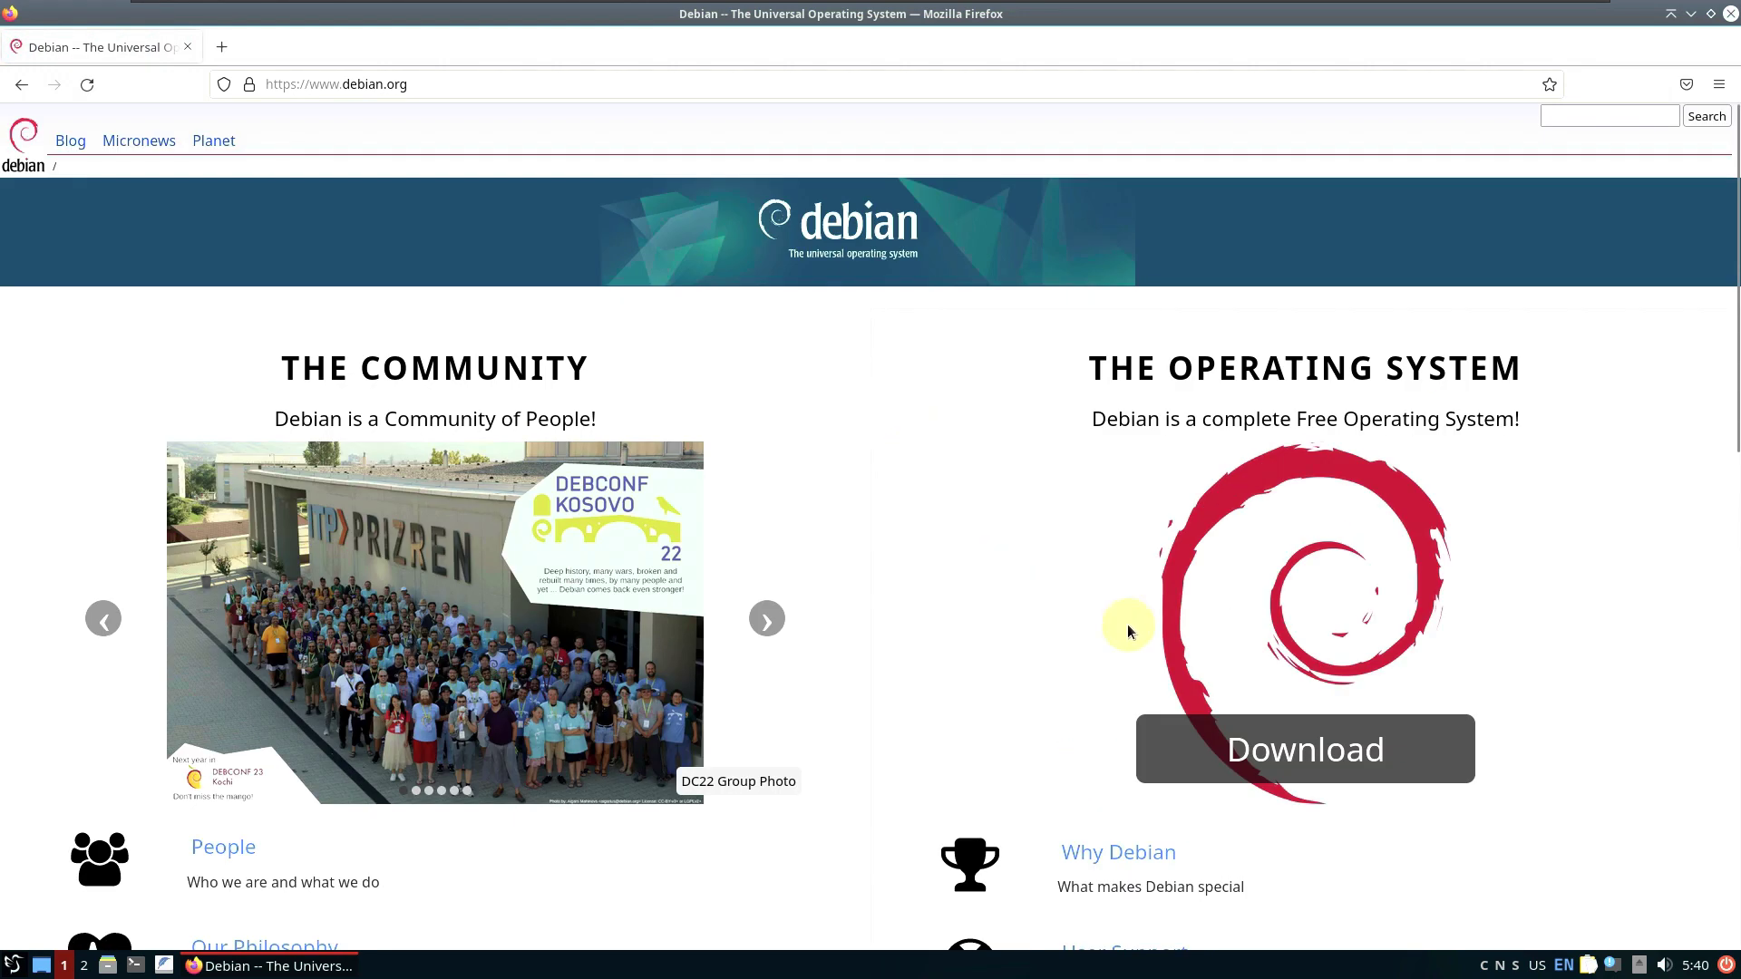
scroll(1325, 753, down, 3)
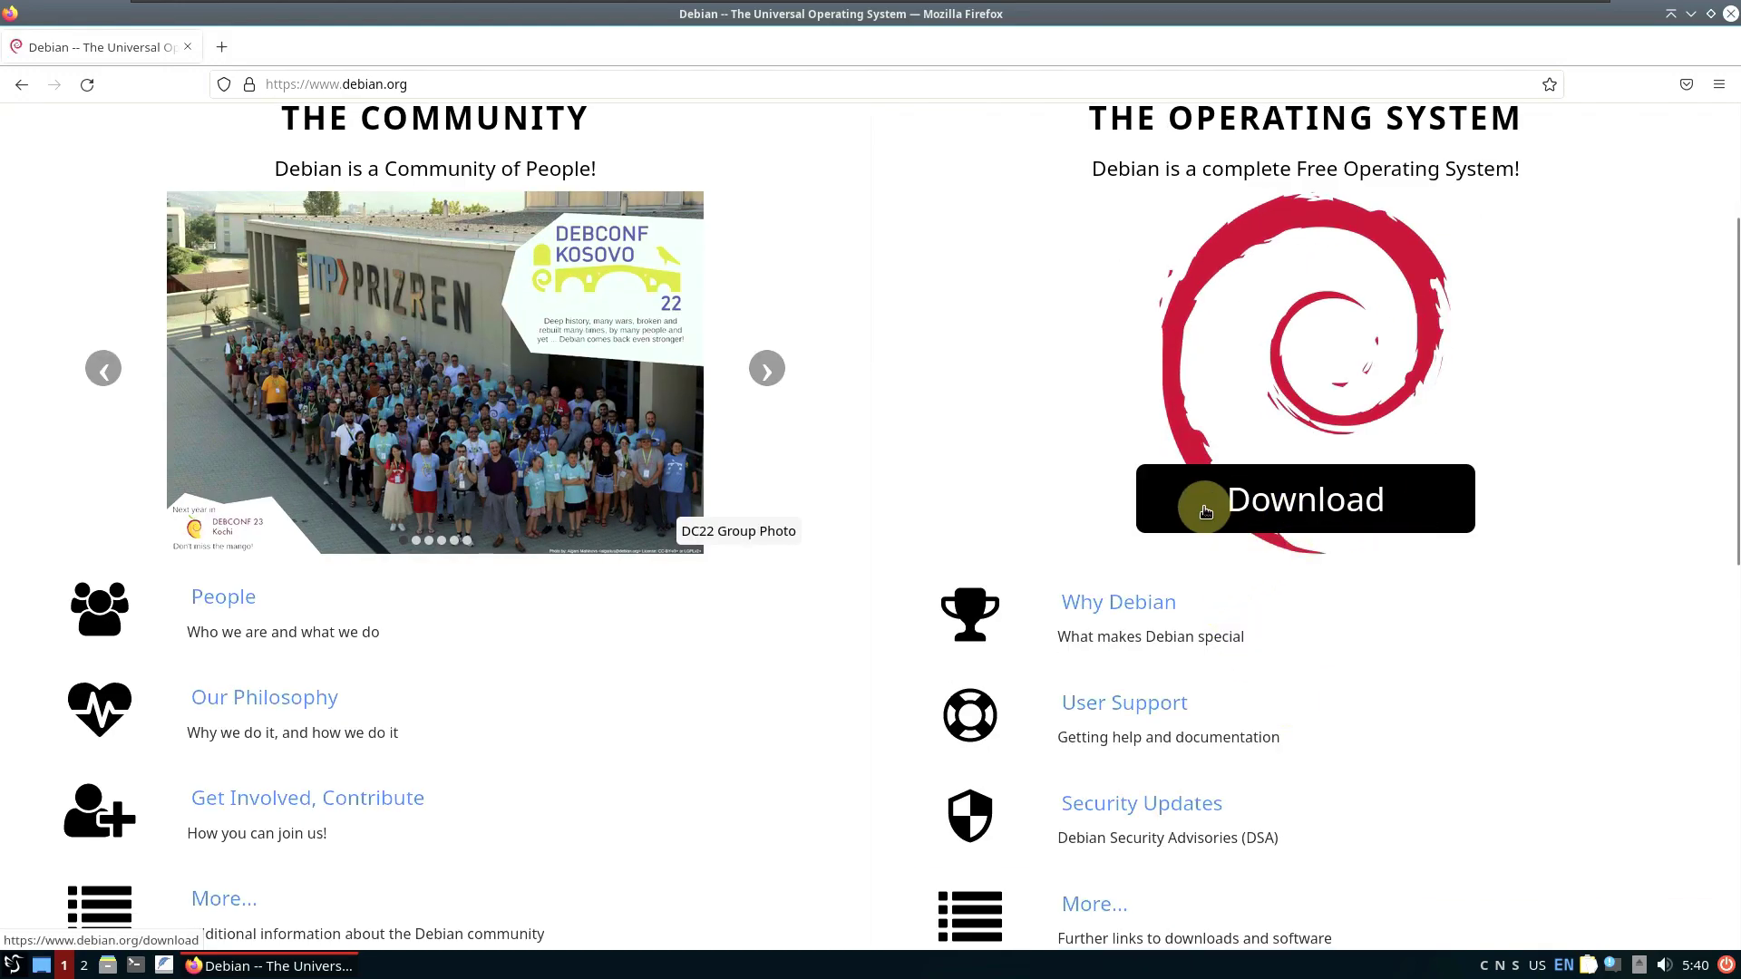
scroll(1319, 517, down, 3)
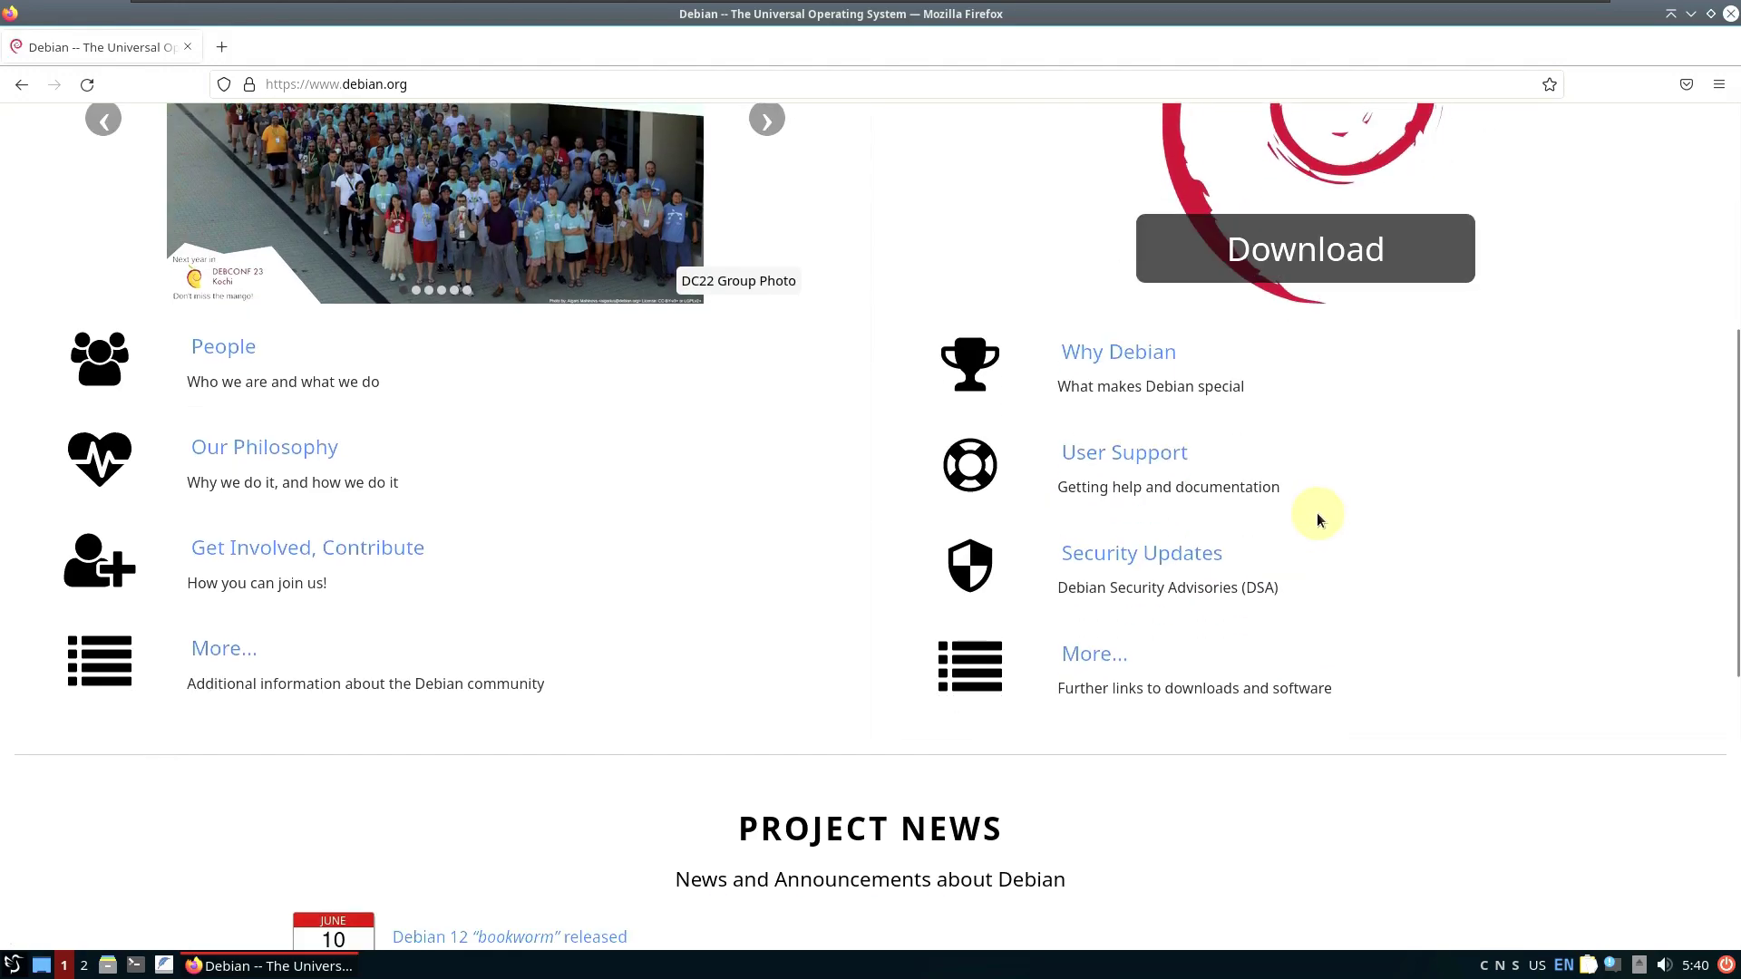
scroll(1317, 513, down, 6)
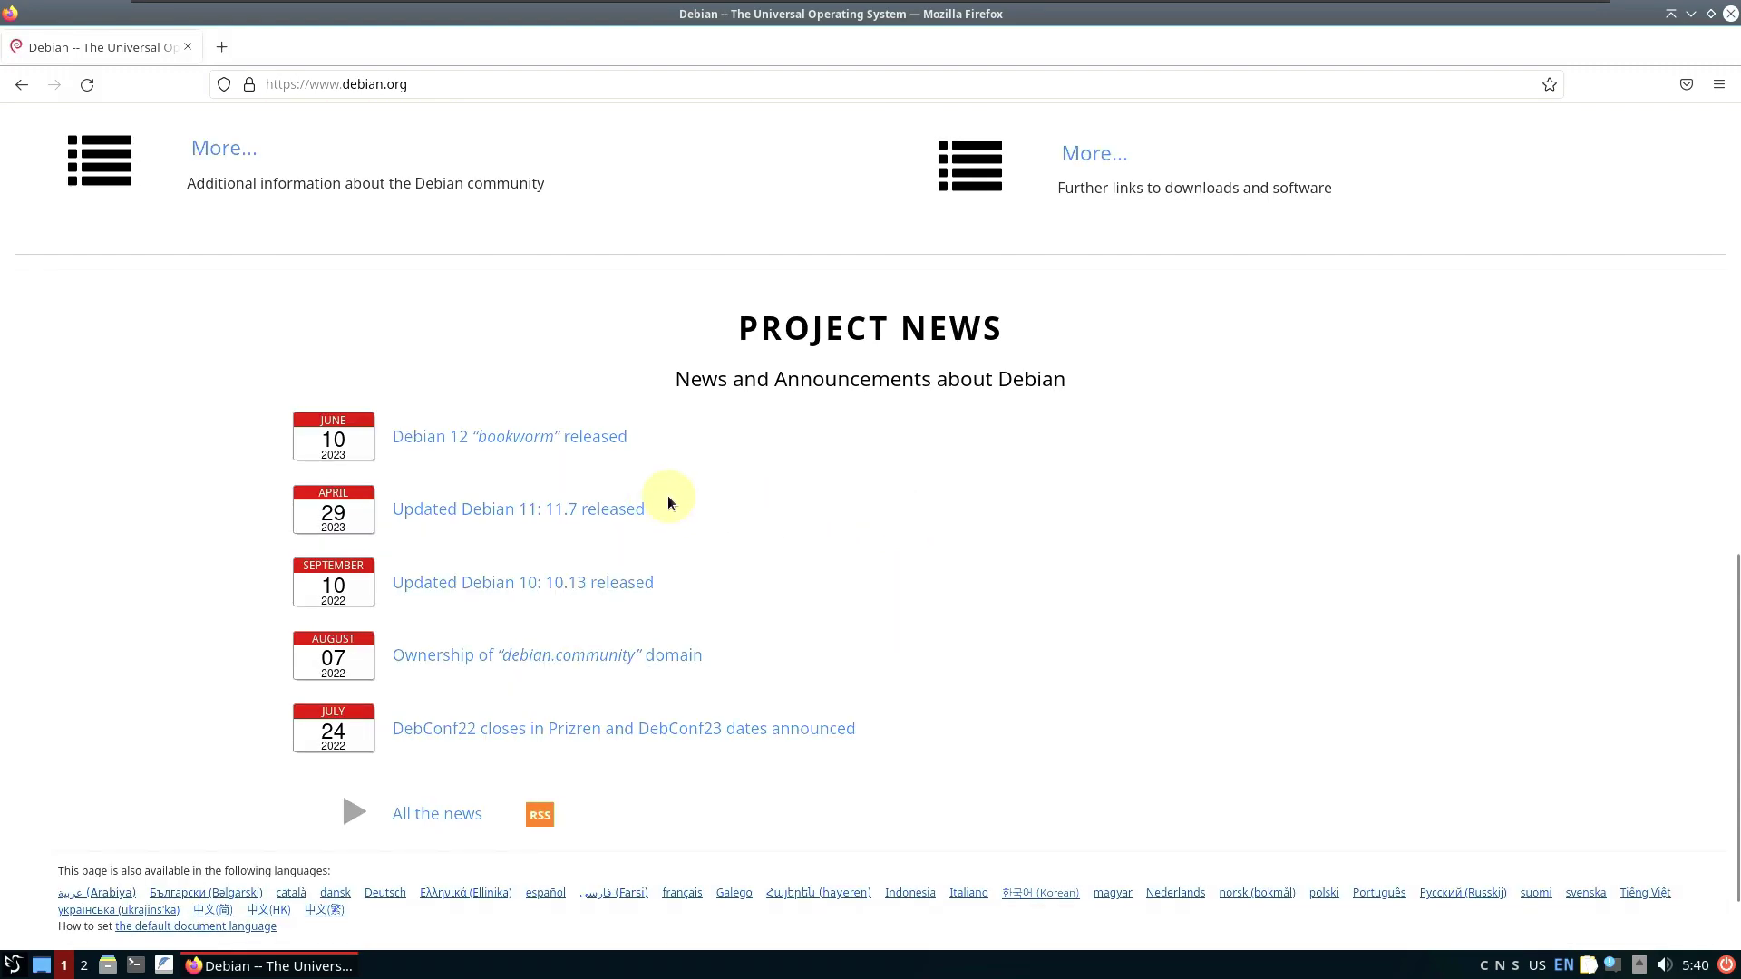
click(499, 442)
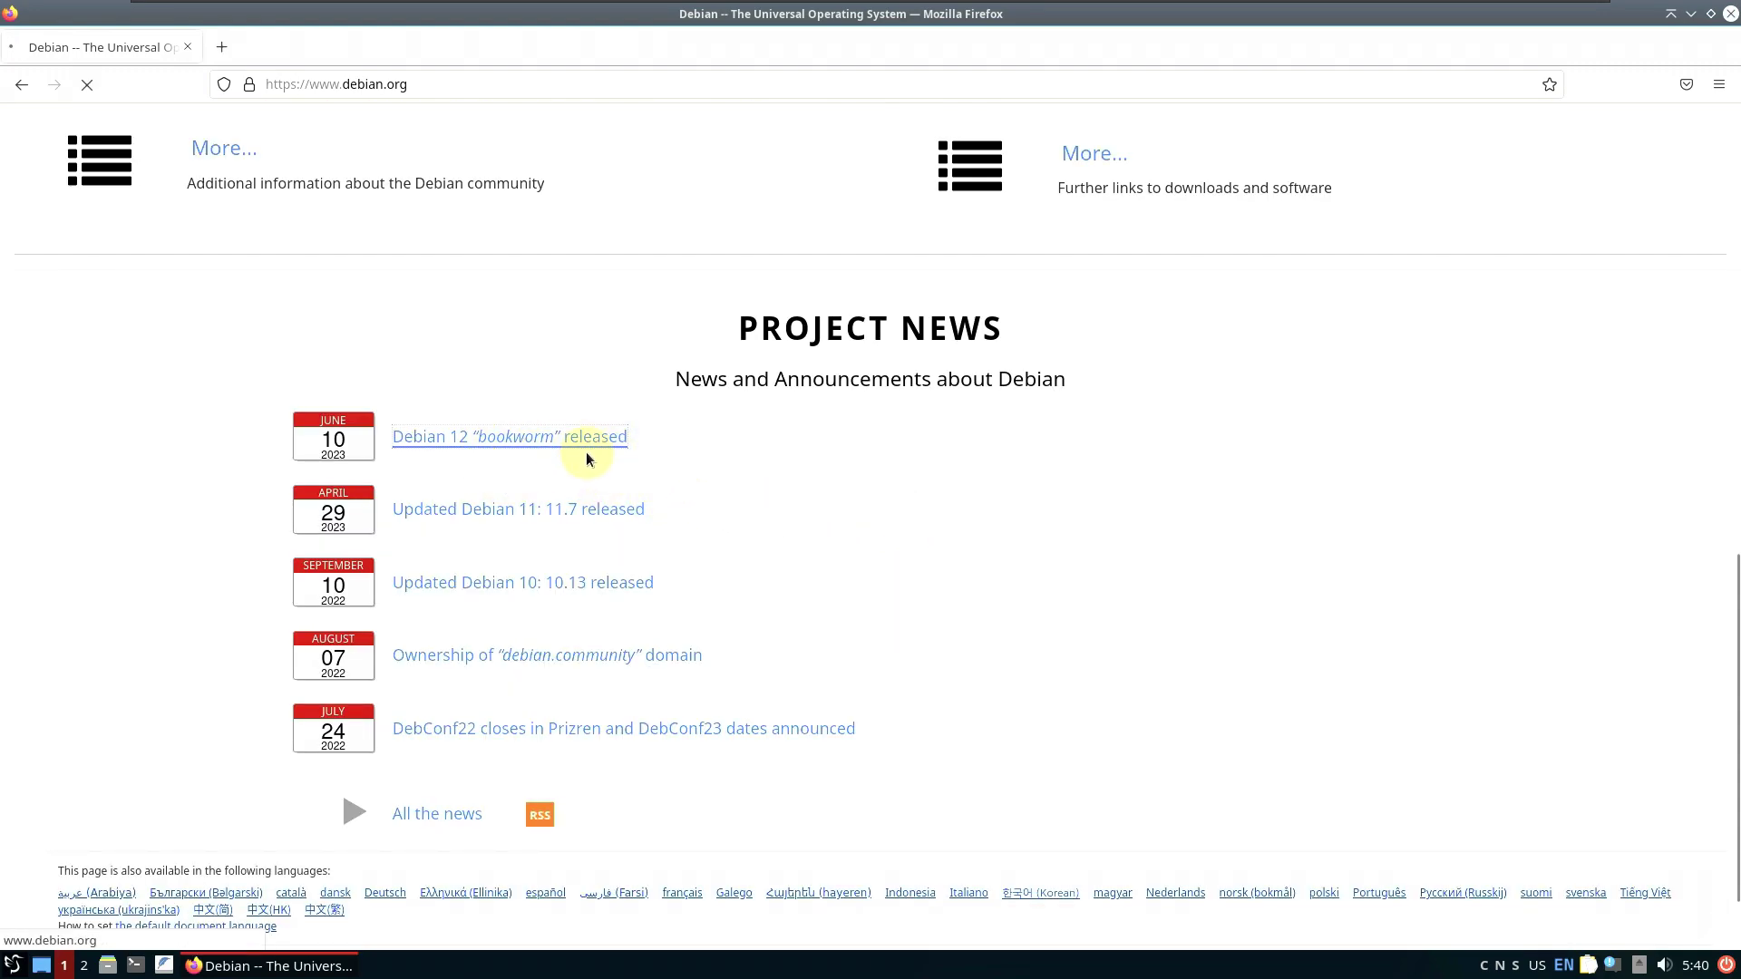
scroll(586, 451, down, 3)
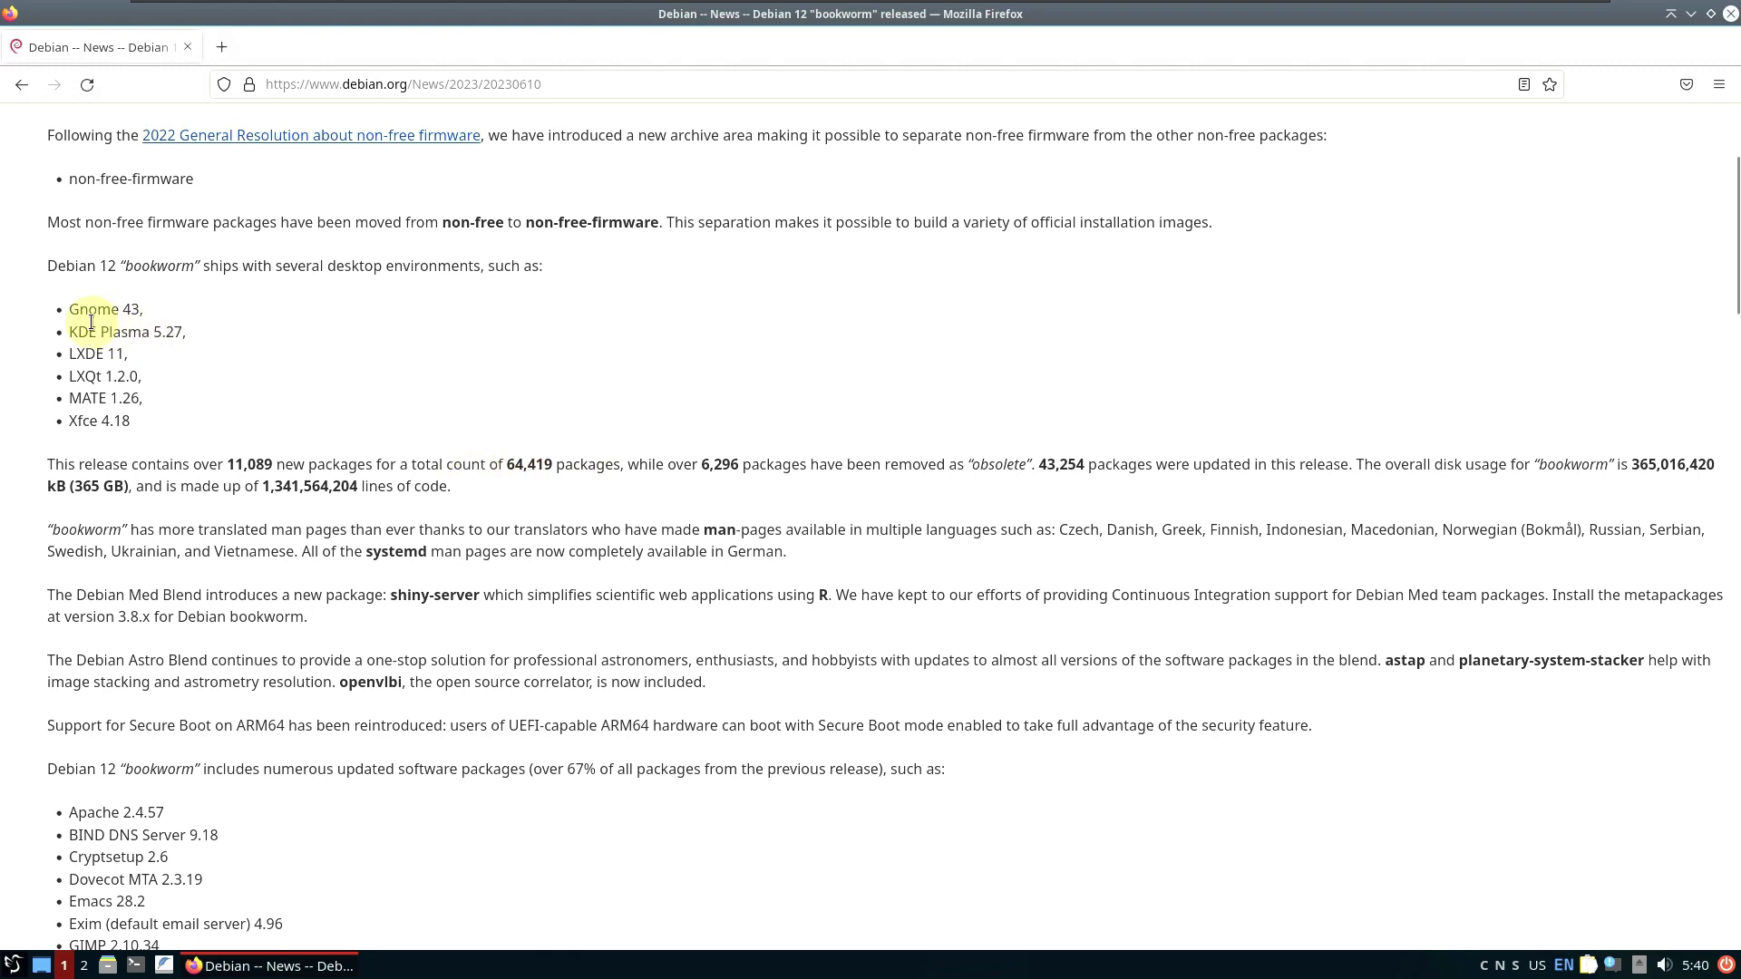
drag(67, 302, 275, 678)
scroll(165, 415, down, 4)
scroll(275, 676, down, 5)
- Return to the Debian homepage and go to the amd64 netinst Download page
click(462, 476)
scroll(463, 476, down, 7)
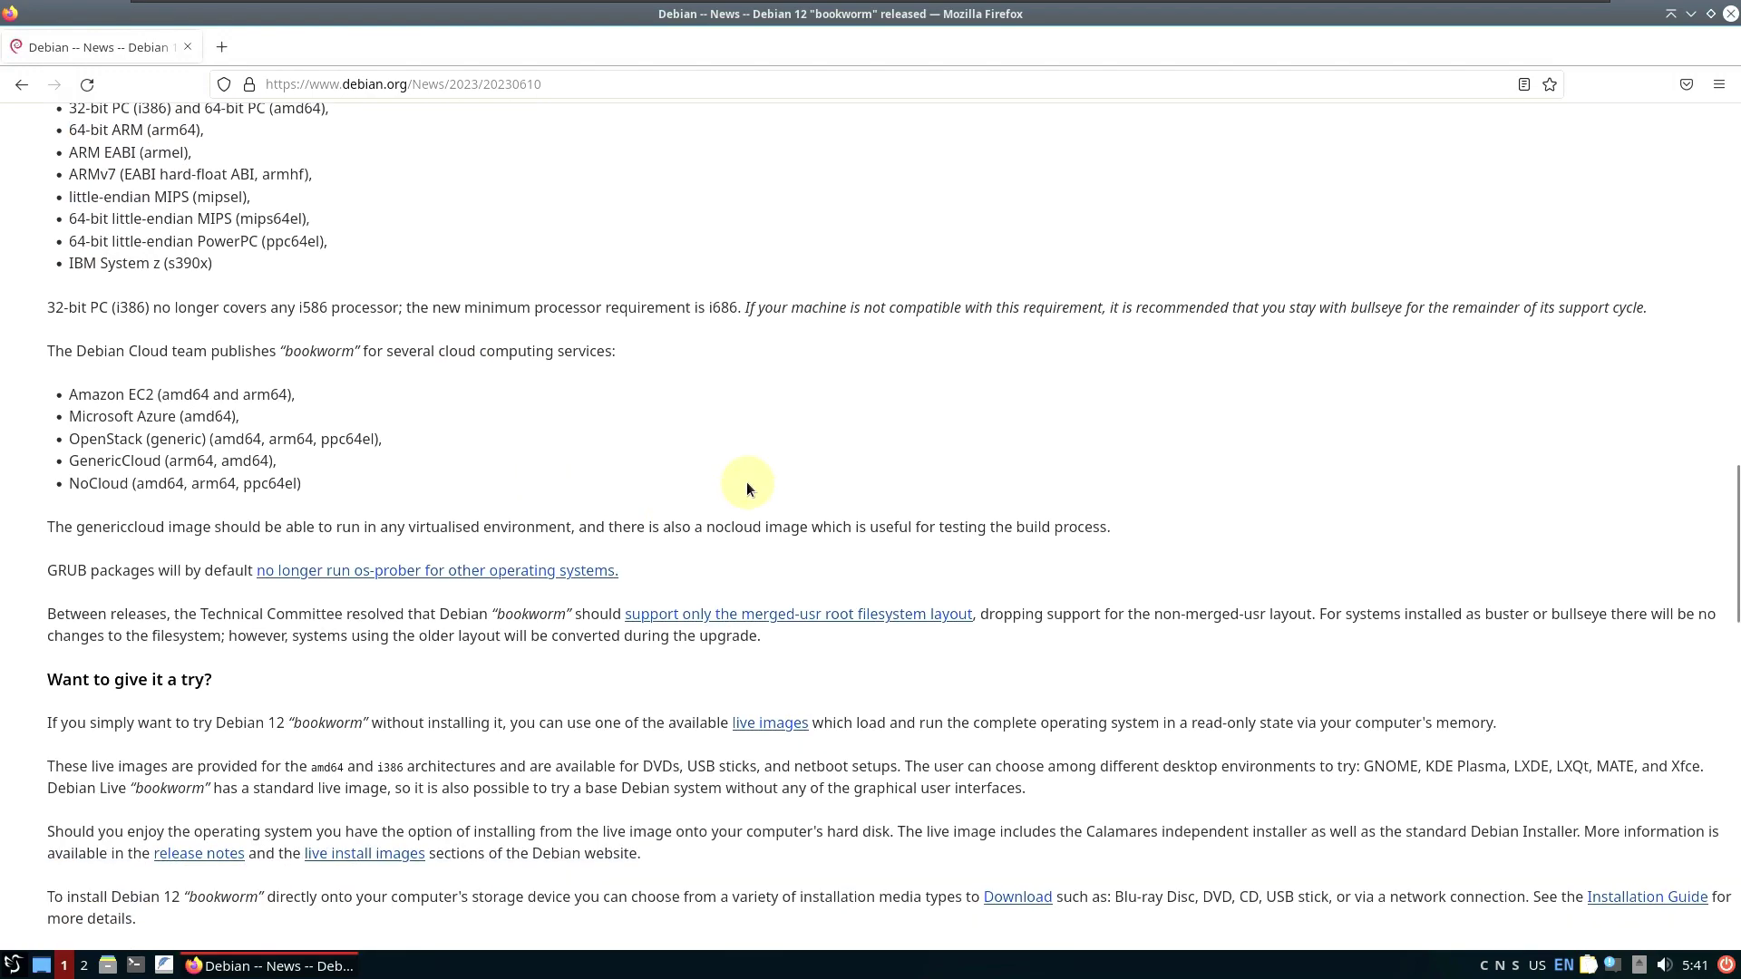
scroll(762, 405, up, 20)
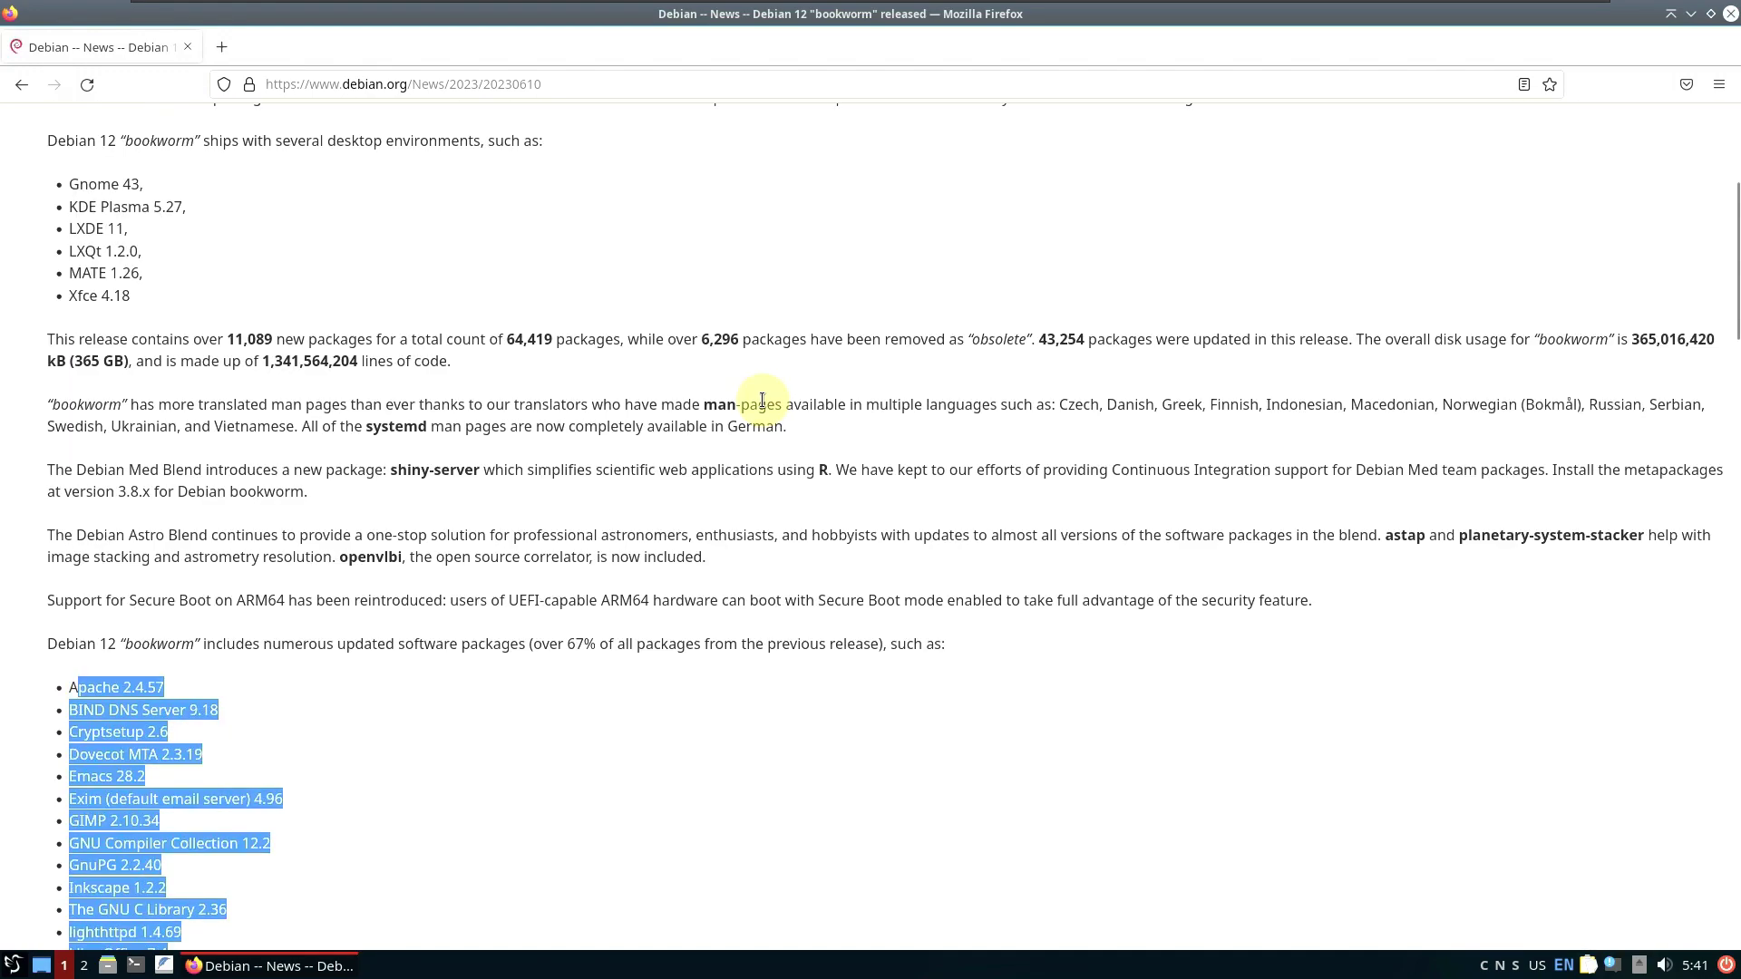
click(23, 86)
scroll(988, 395, up, 4)
click(1215, 363)
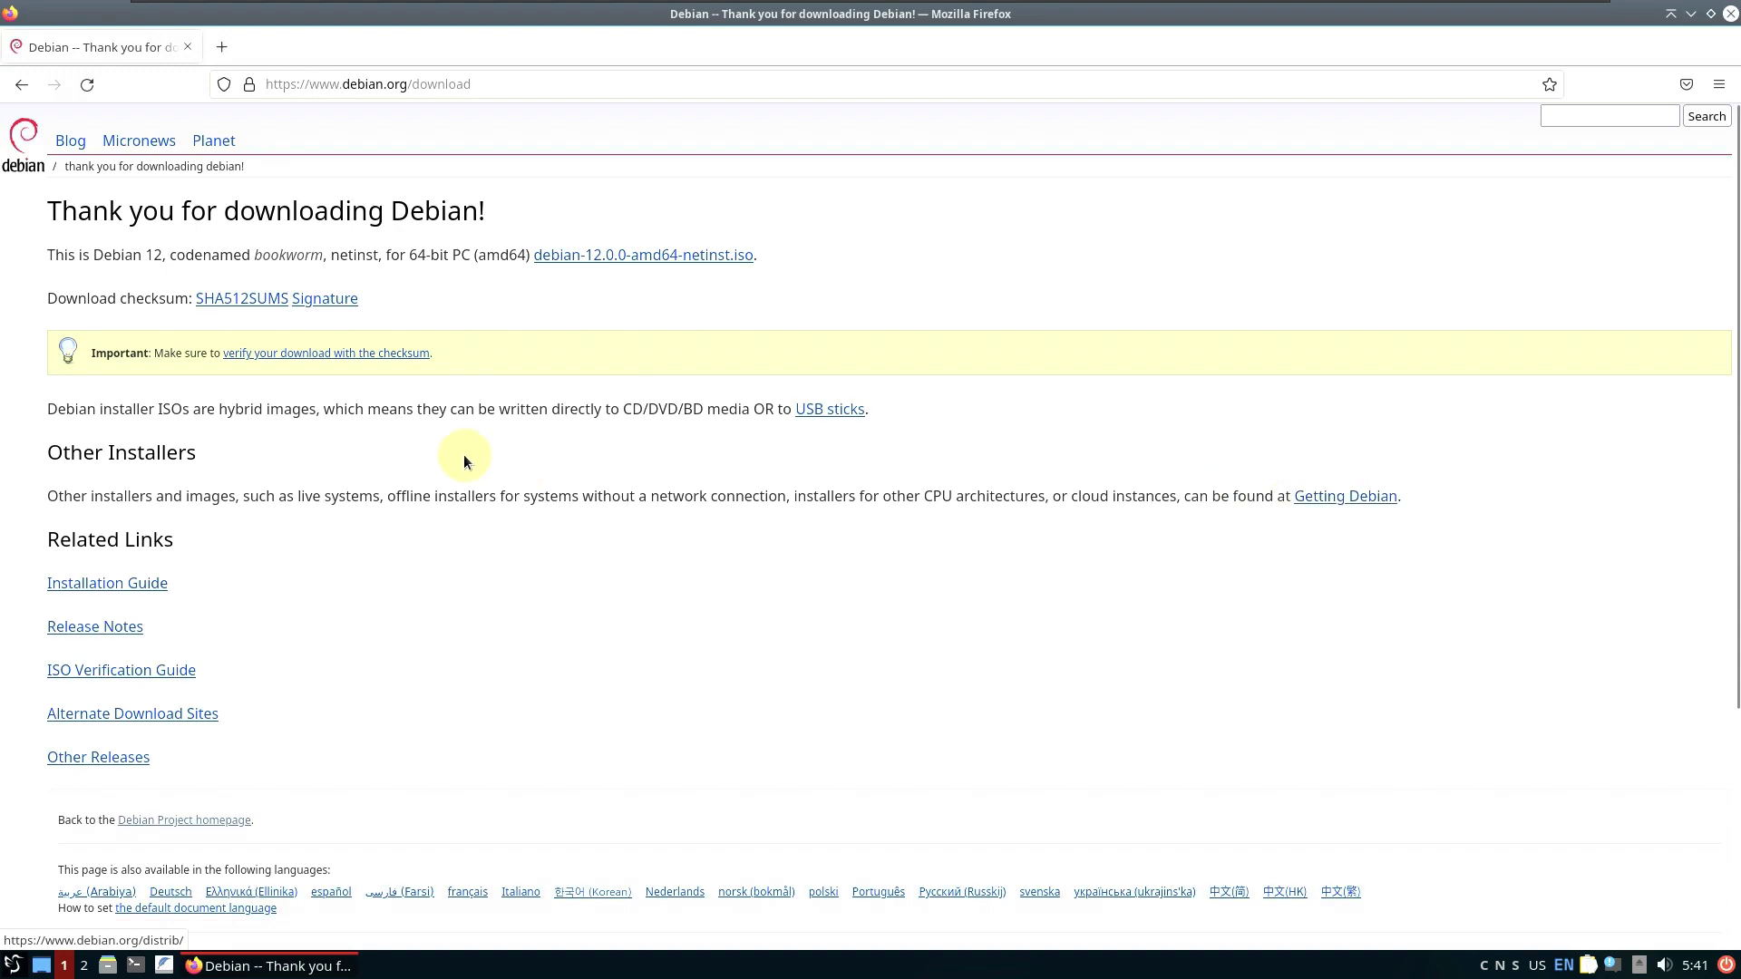
- Go from Getting Debian through Debian on CDs/DVDs to the HTTP download page
drag(232, 453, 46, 437)
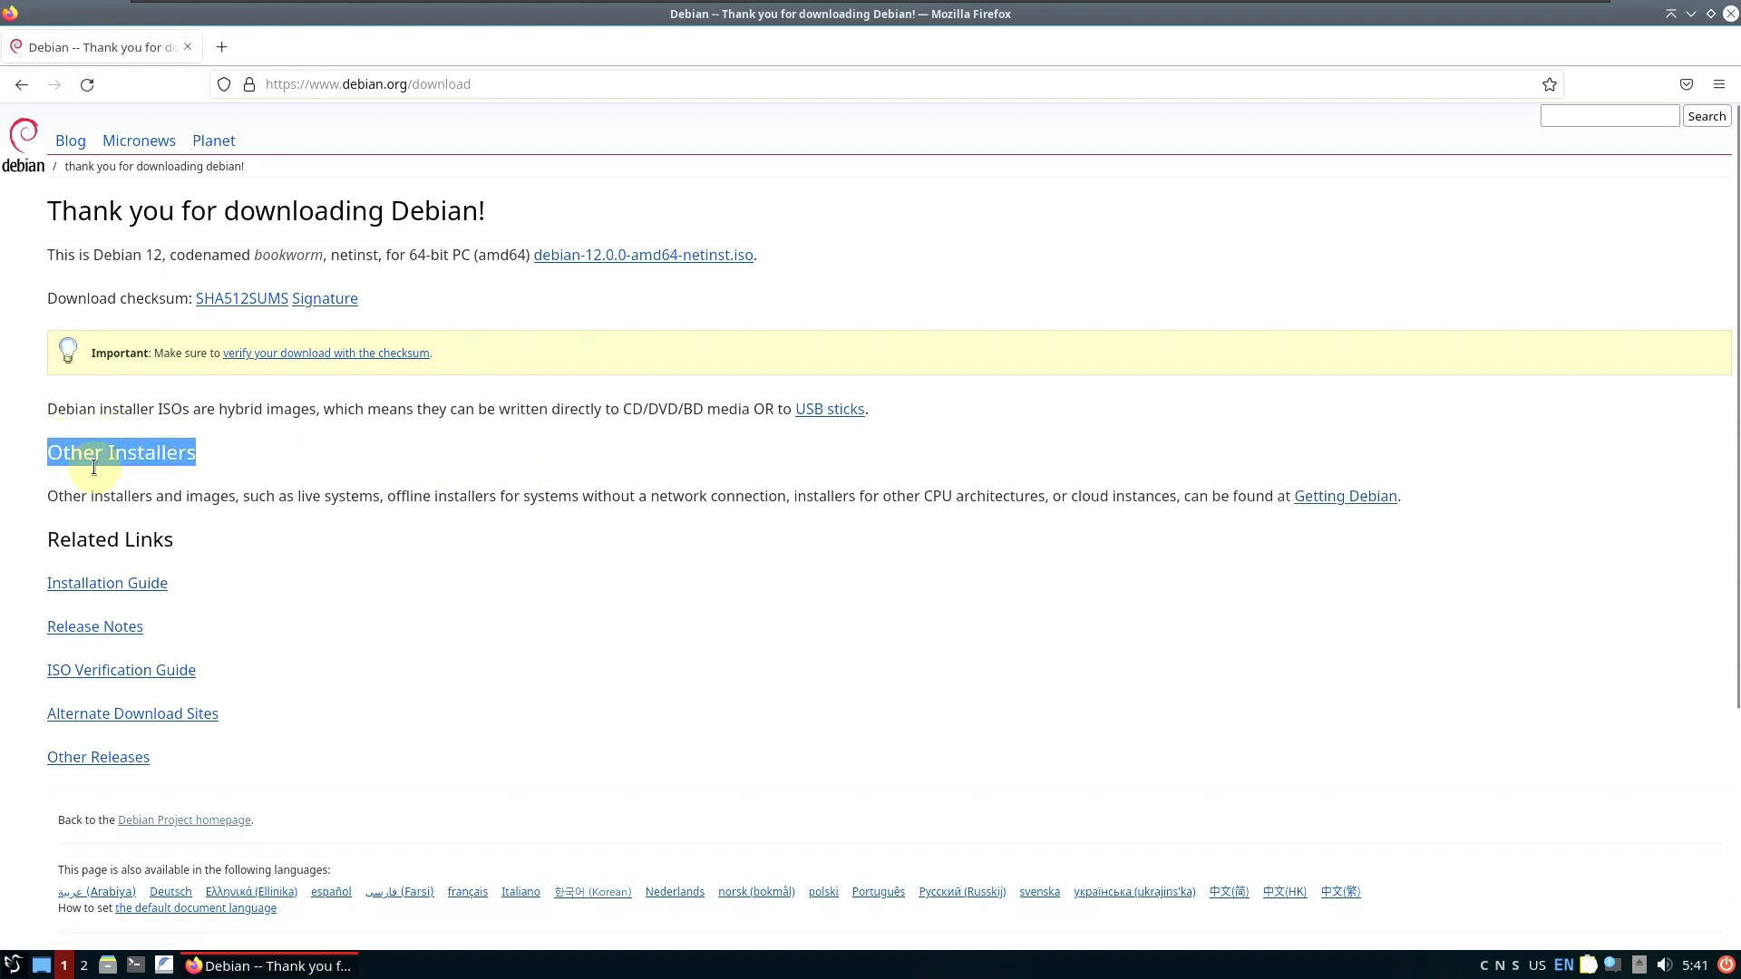
click(1386, 498)
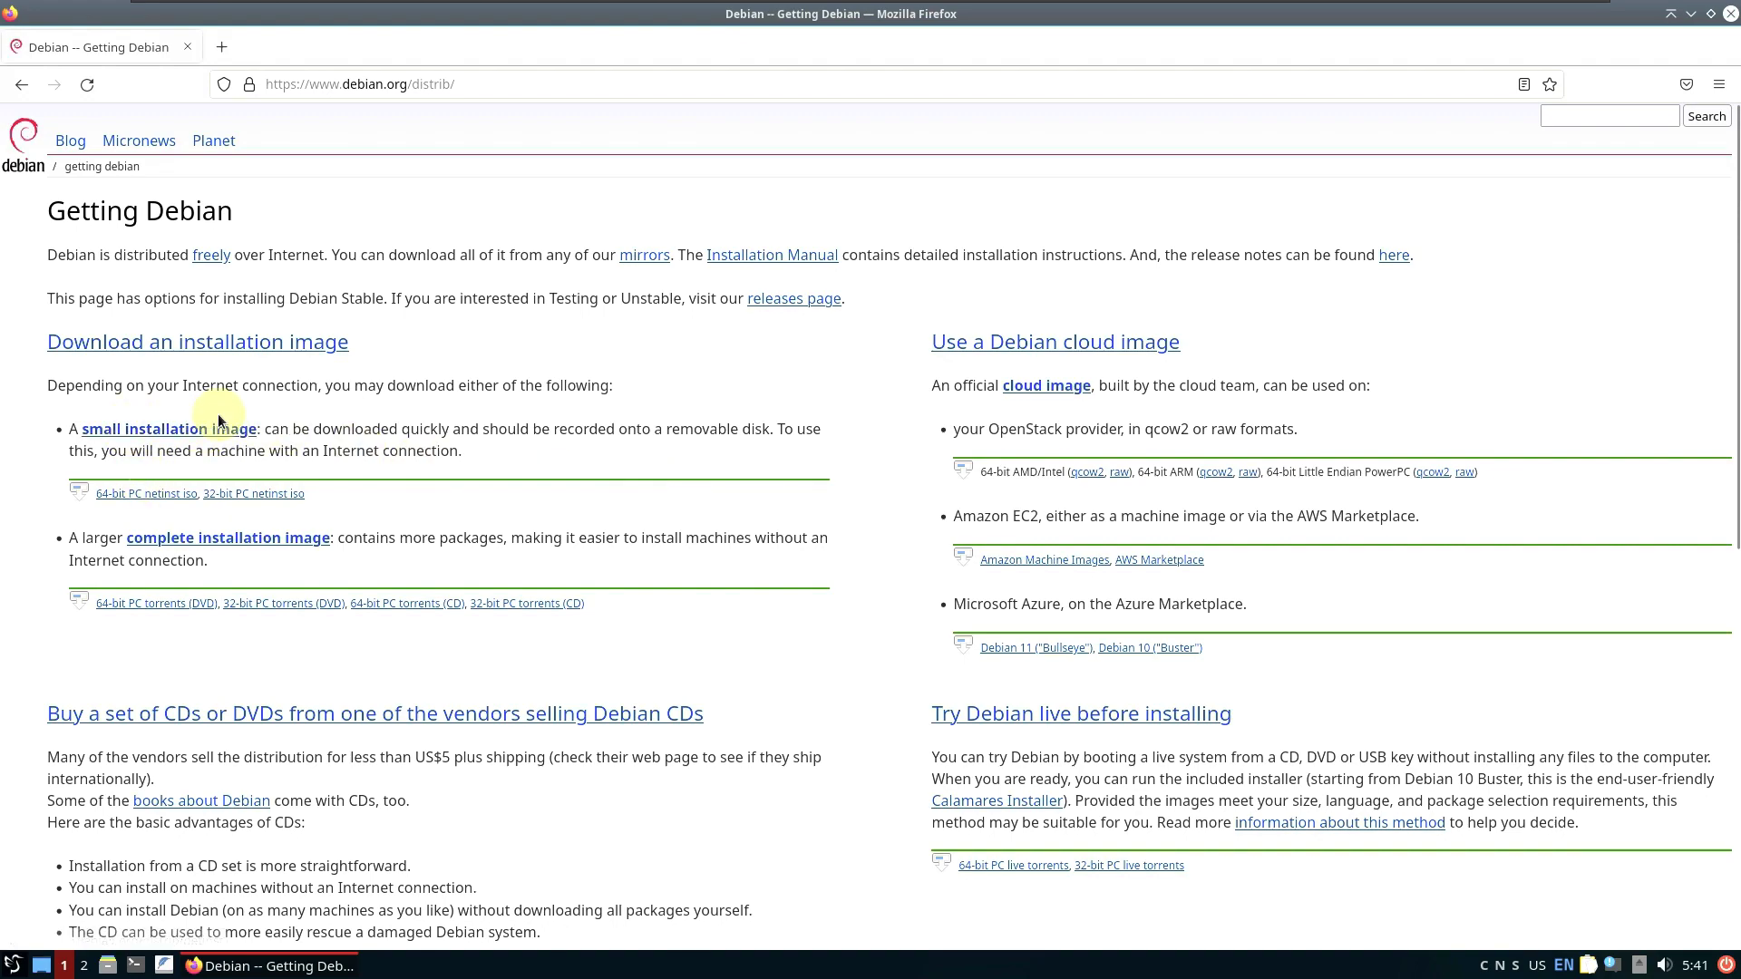
click(255, 542)
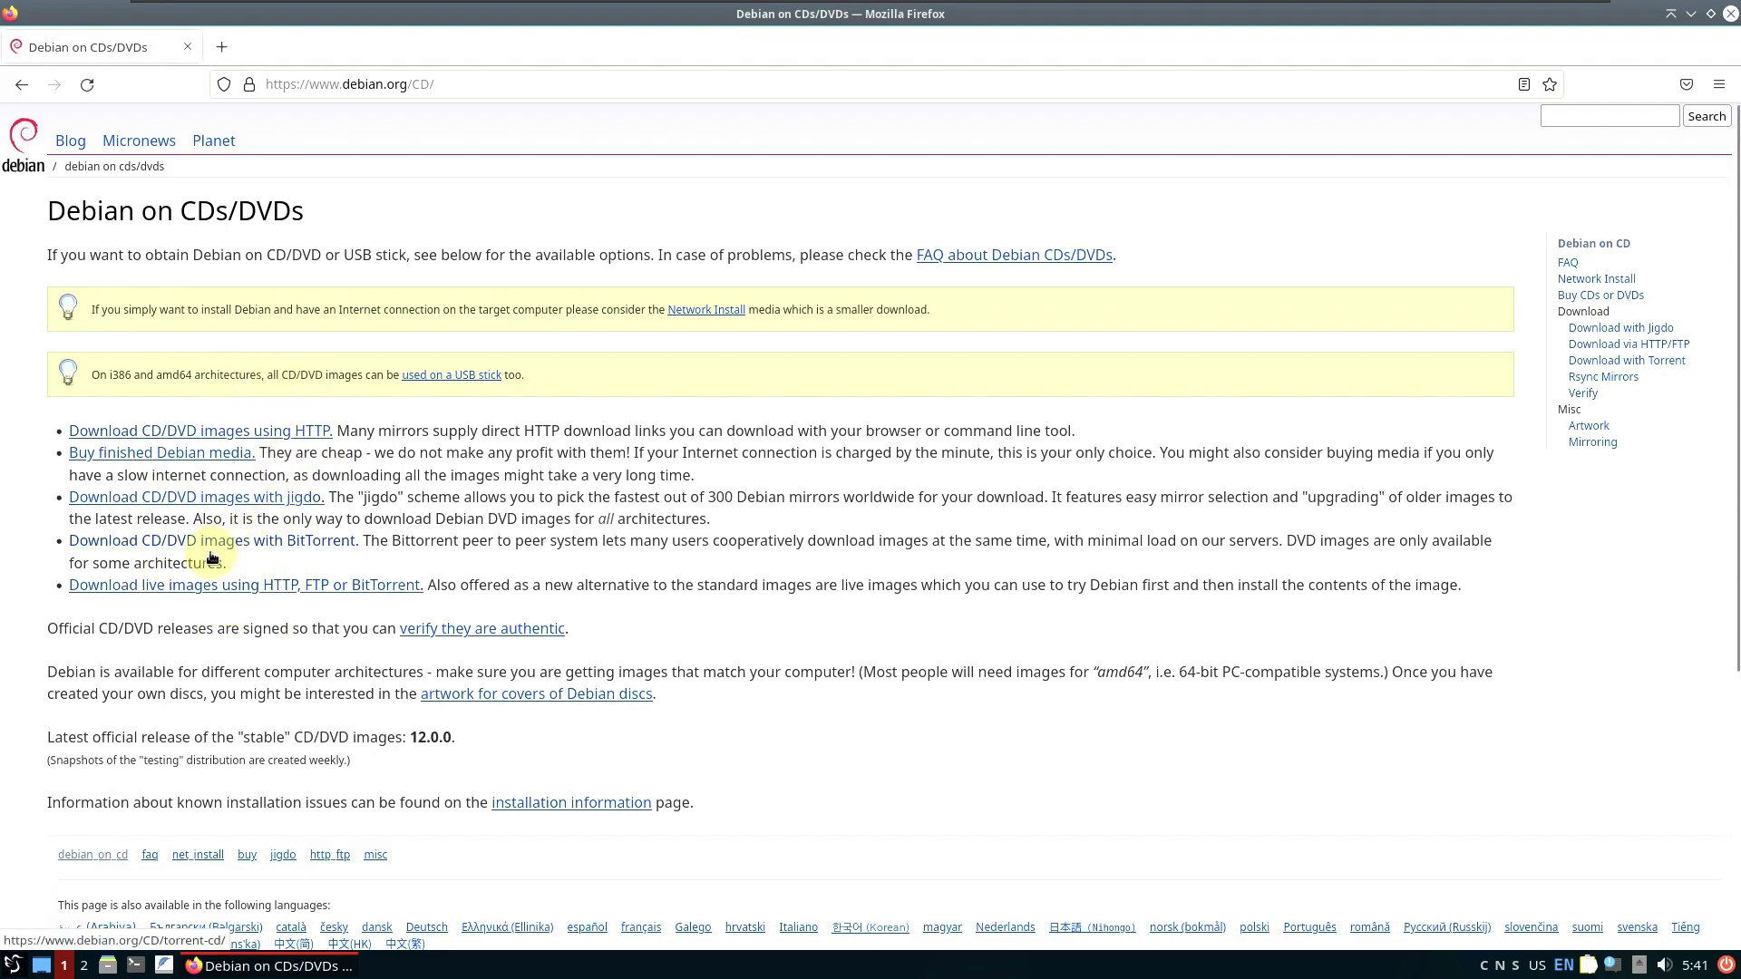
click(264, 432)
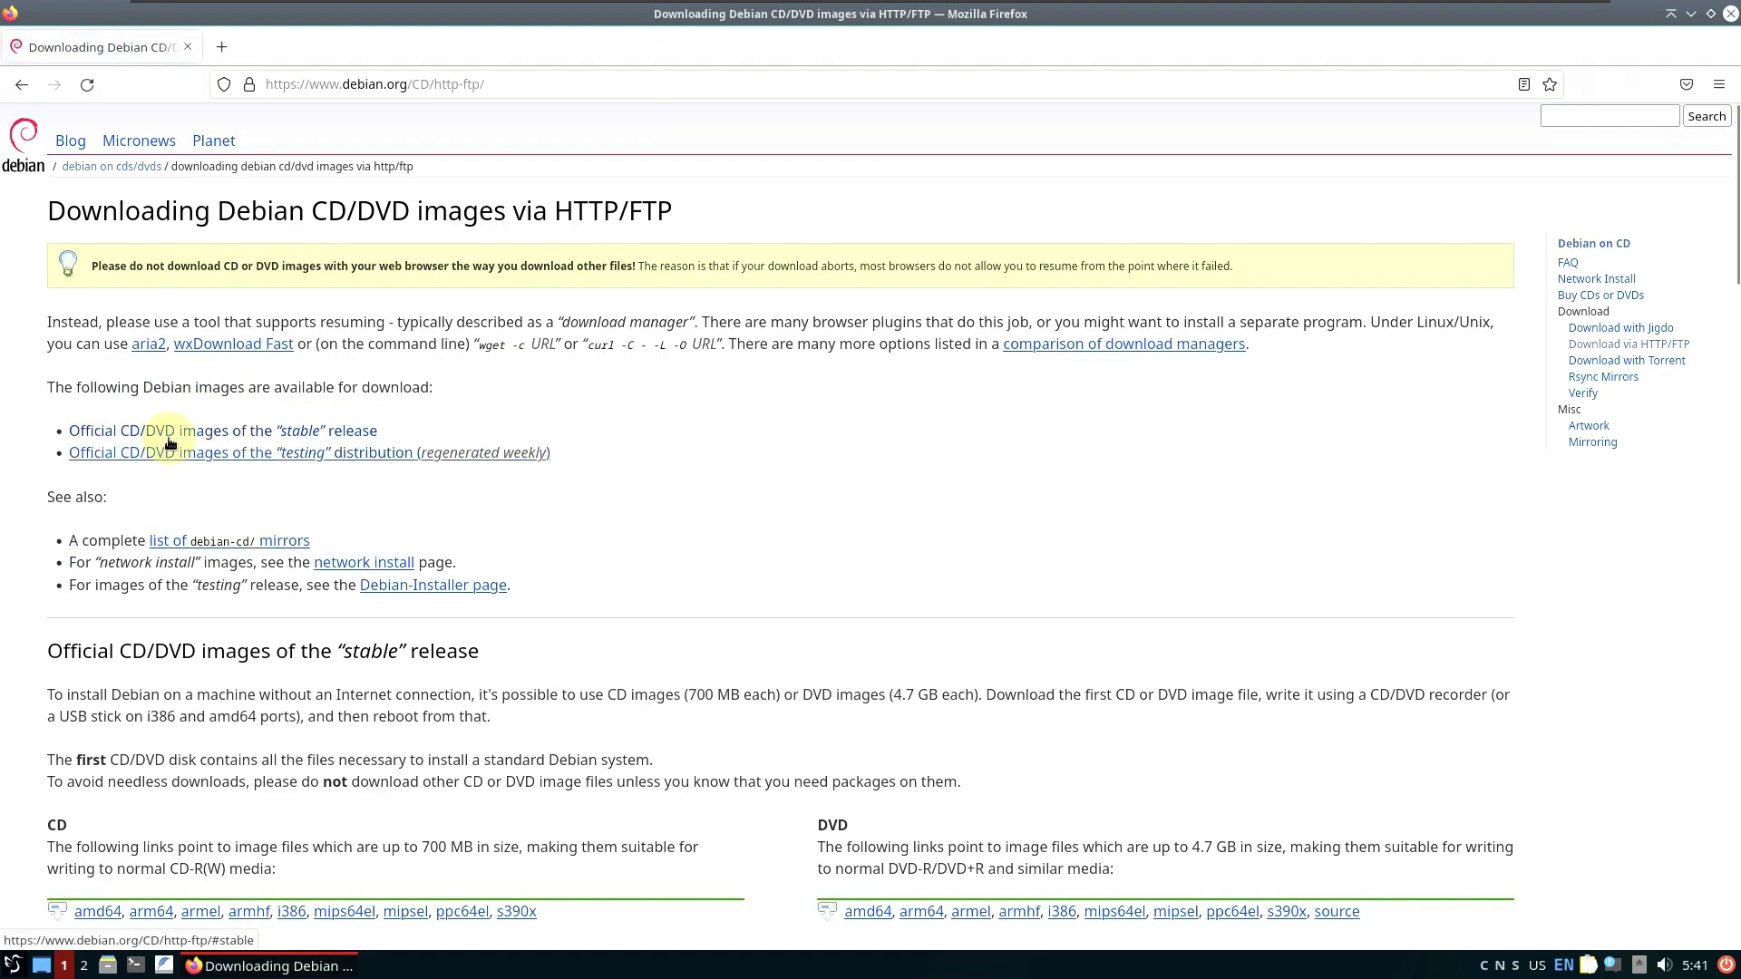
- Compare the CD and DVD image sizes and open the amd64 DVD image folder
click(302, 433)
scroll(389, 389, up, 3)
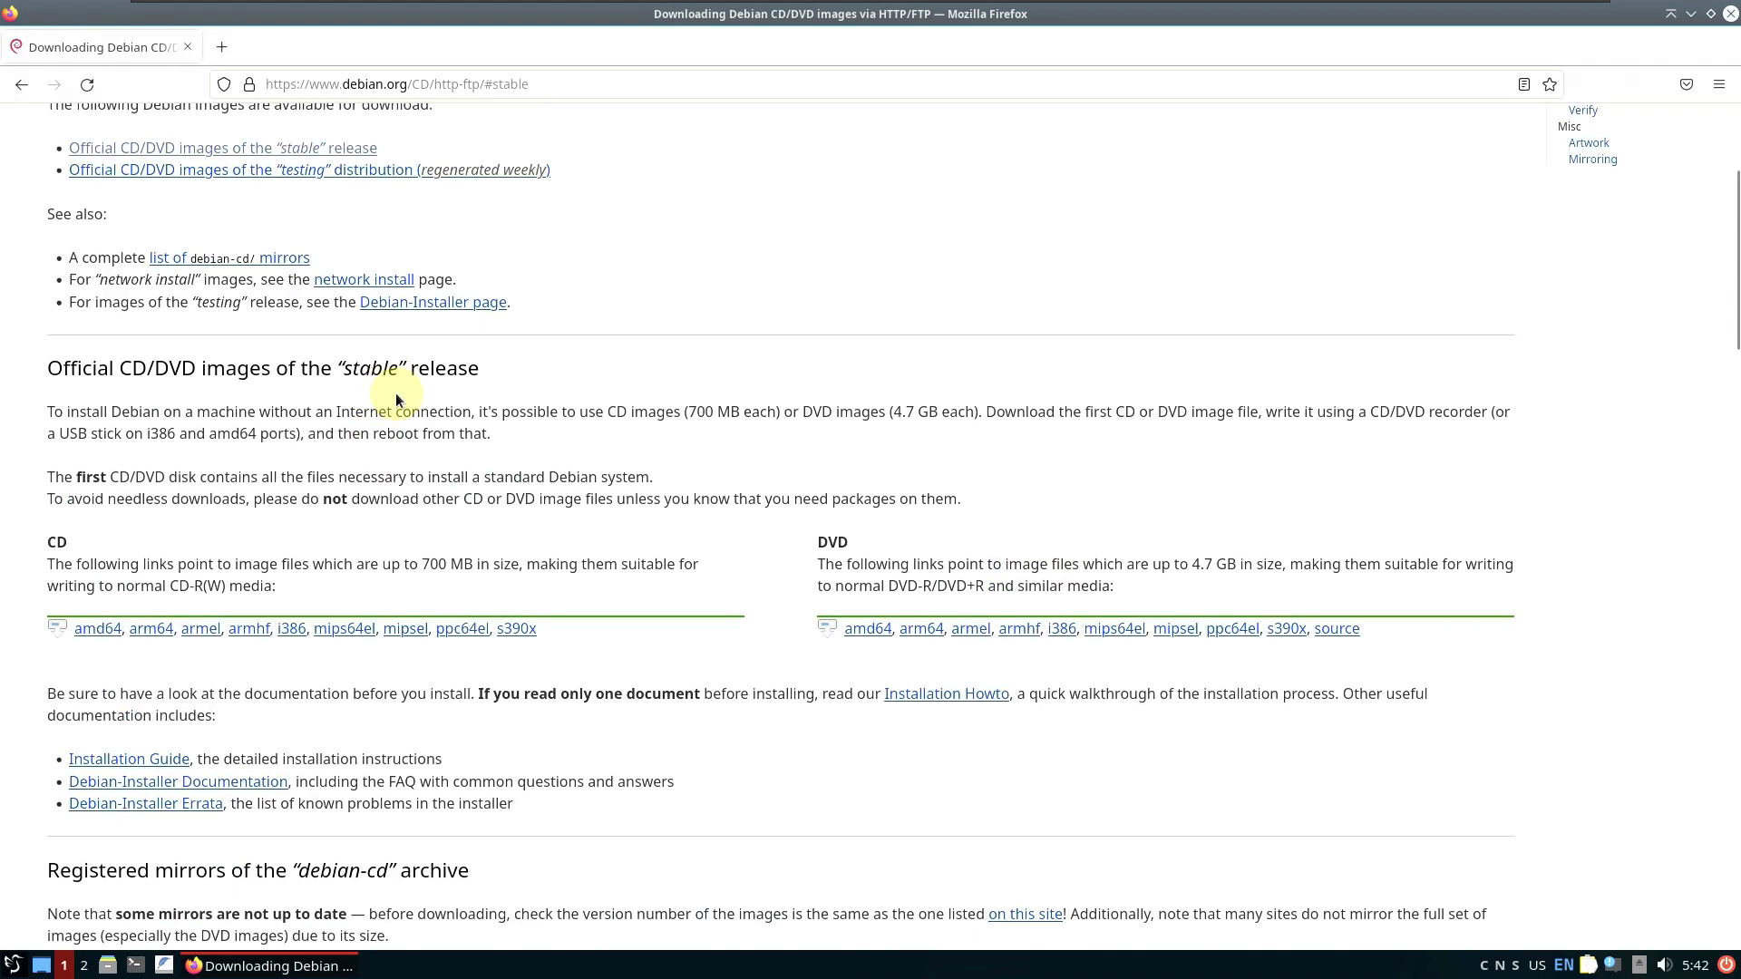
drag(423, 567, 474, 570)
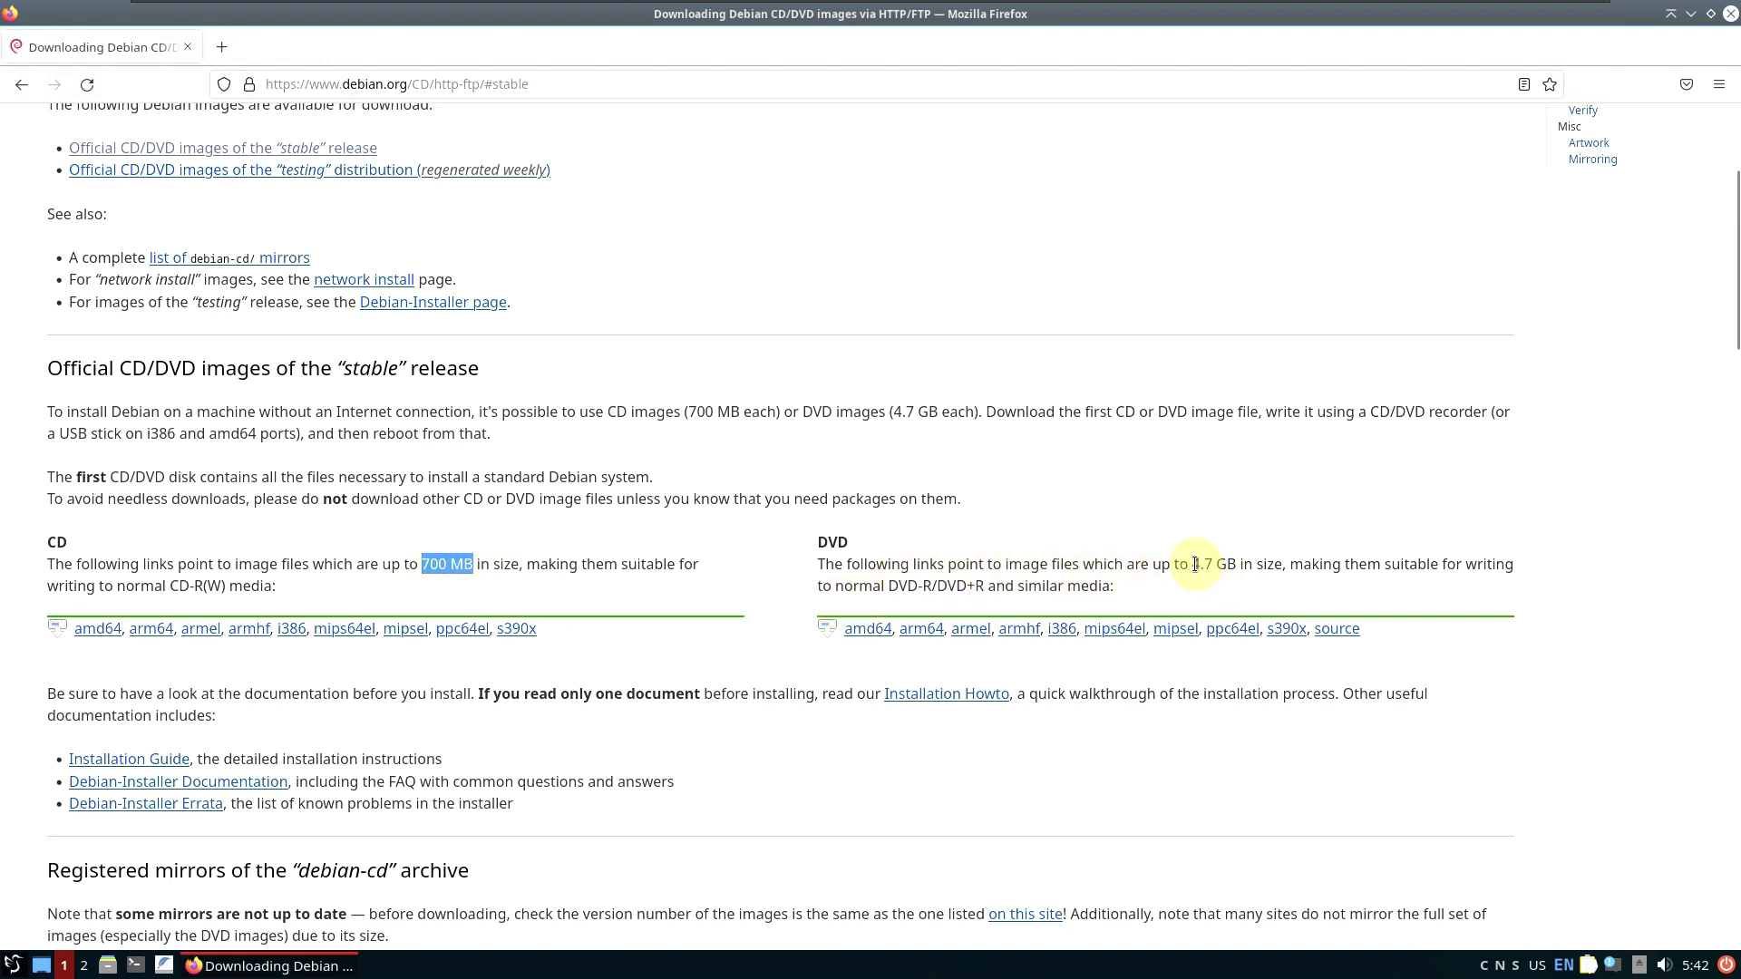
drag(1196, 566, 1230, 568)
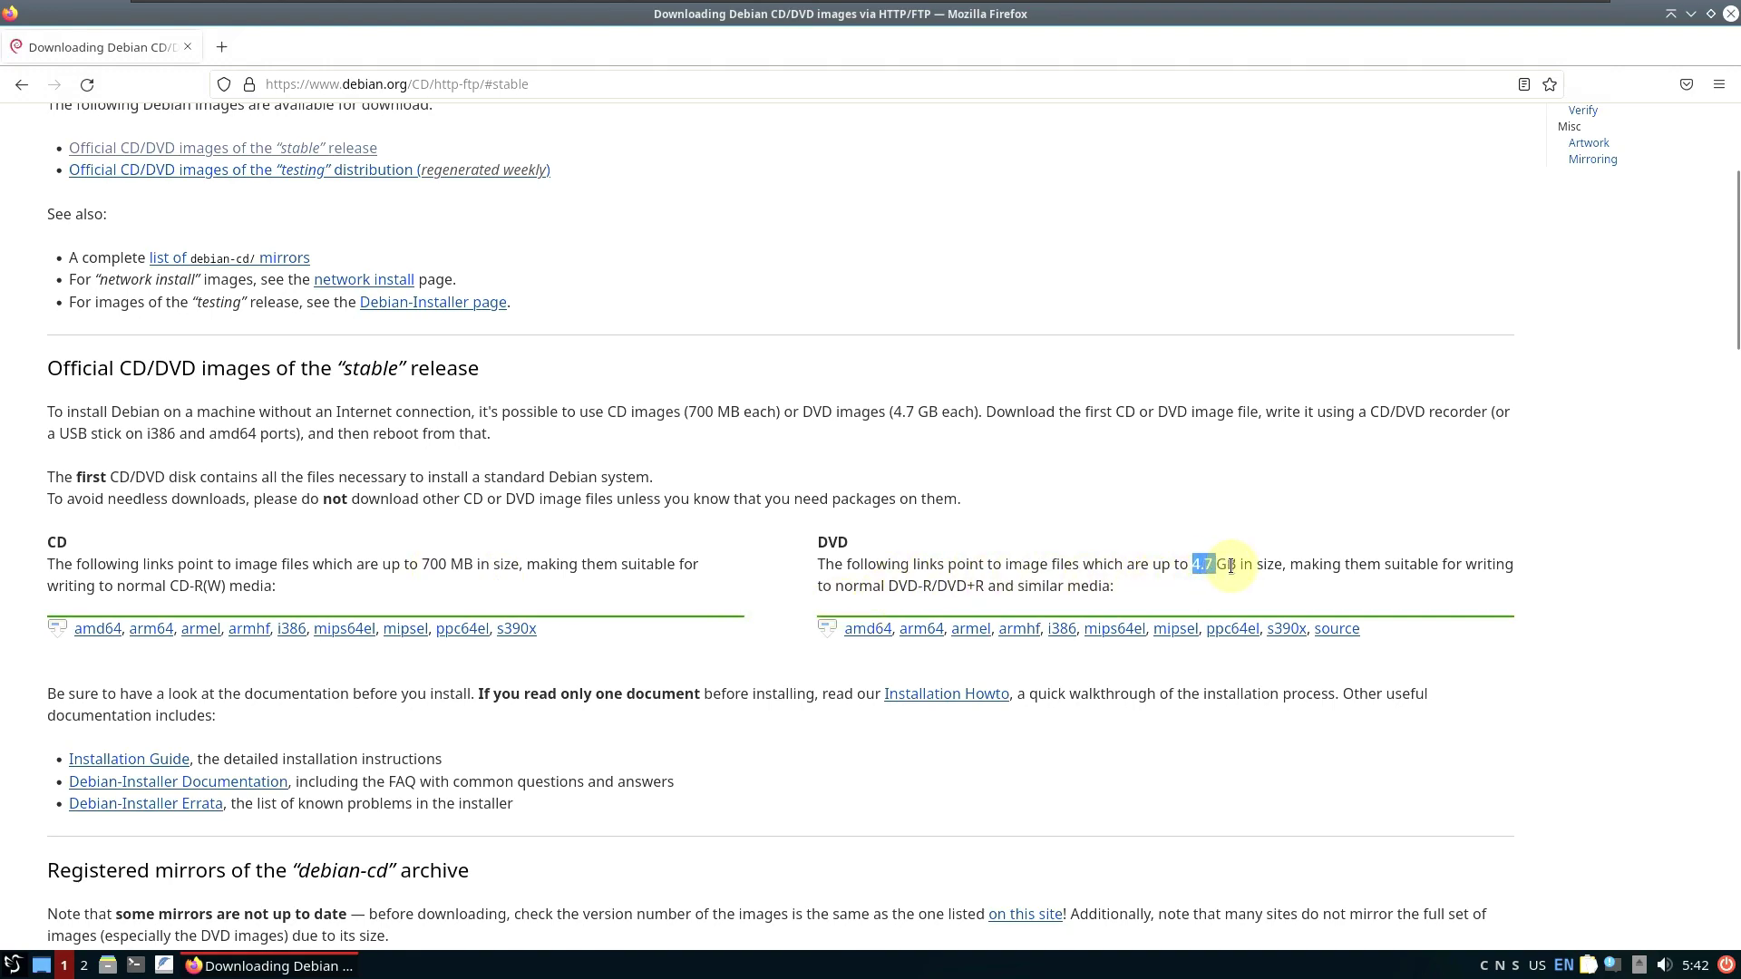
click(881, 633)
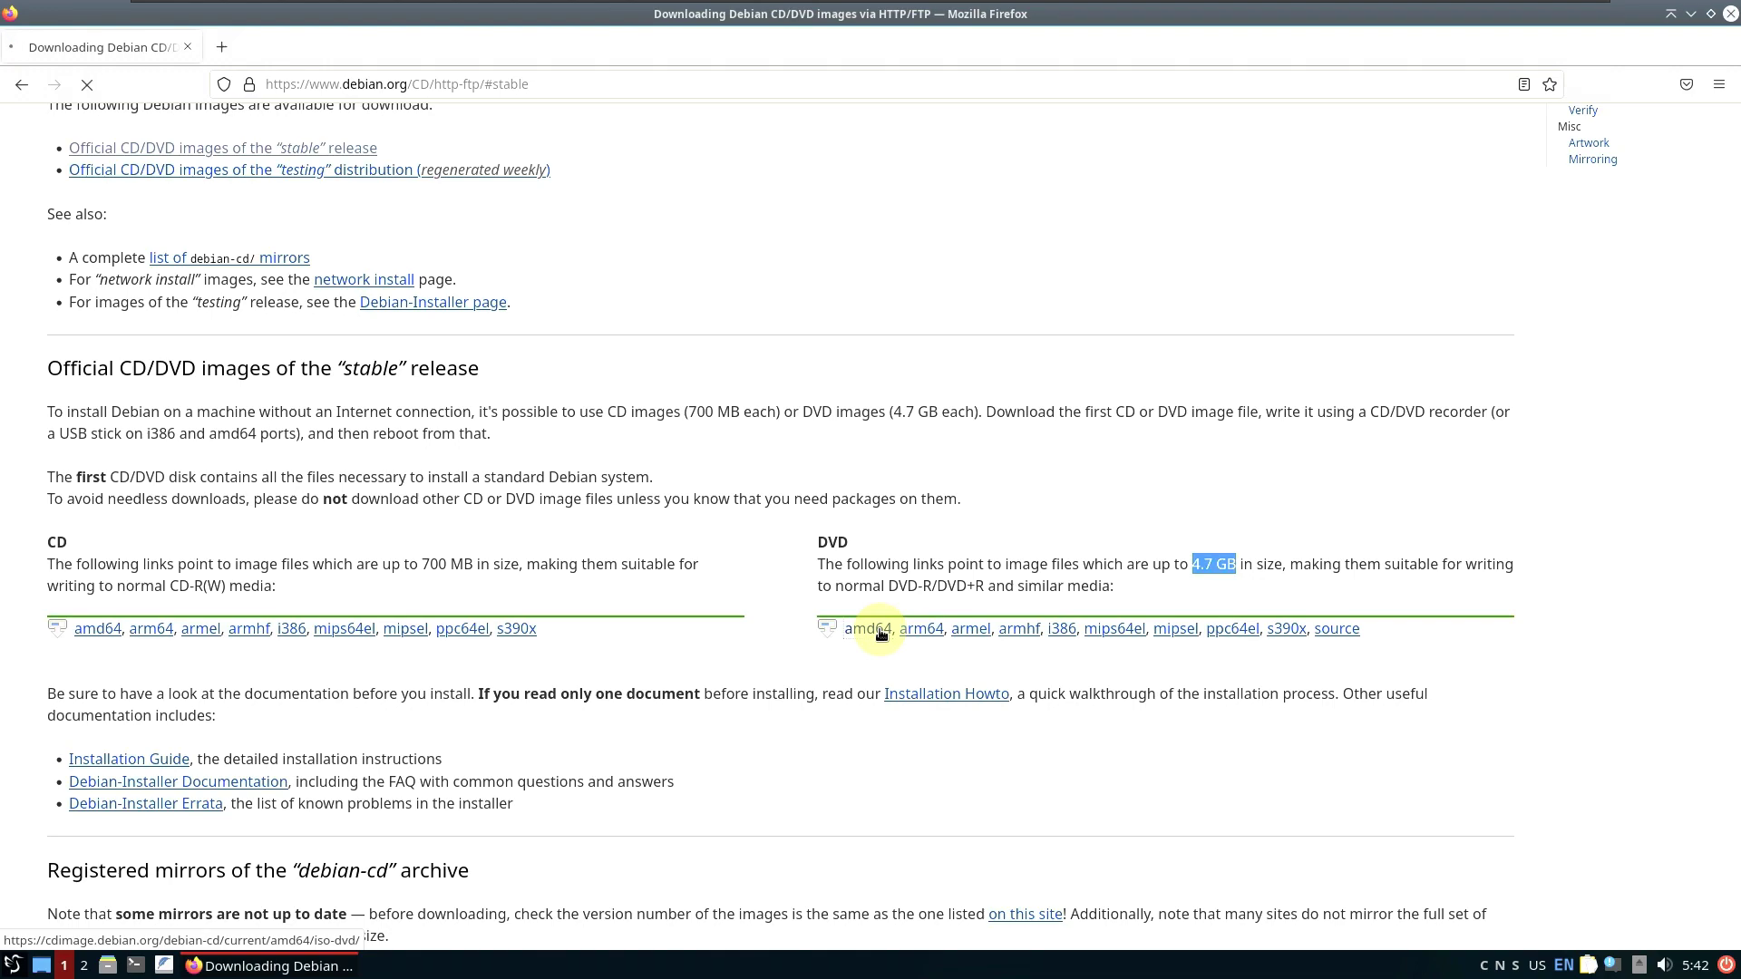
scroll(634, 362, down, 3)
scroll(639, 412, down, 5)
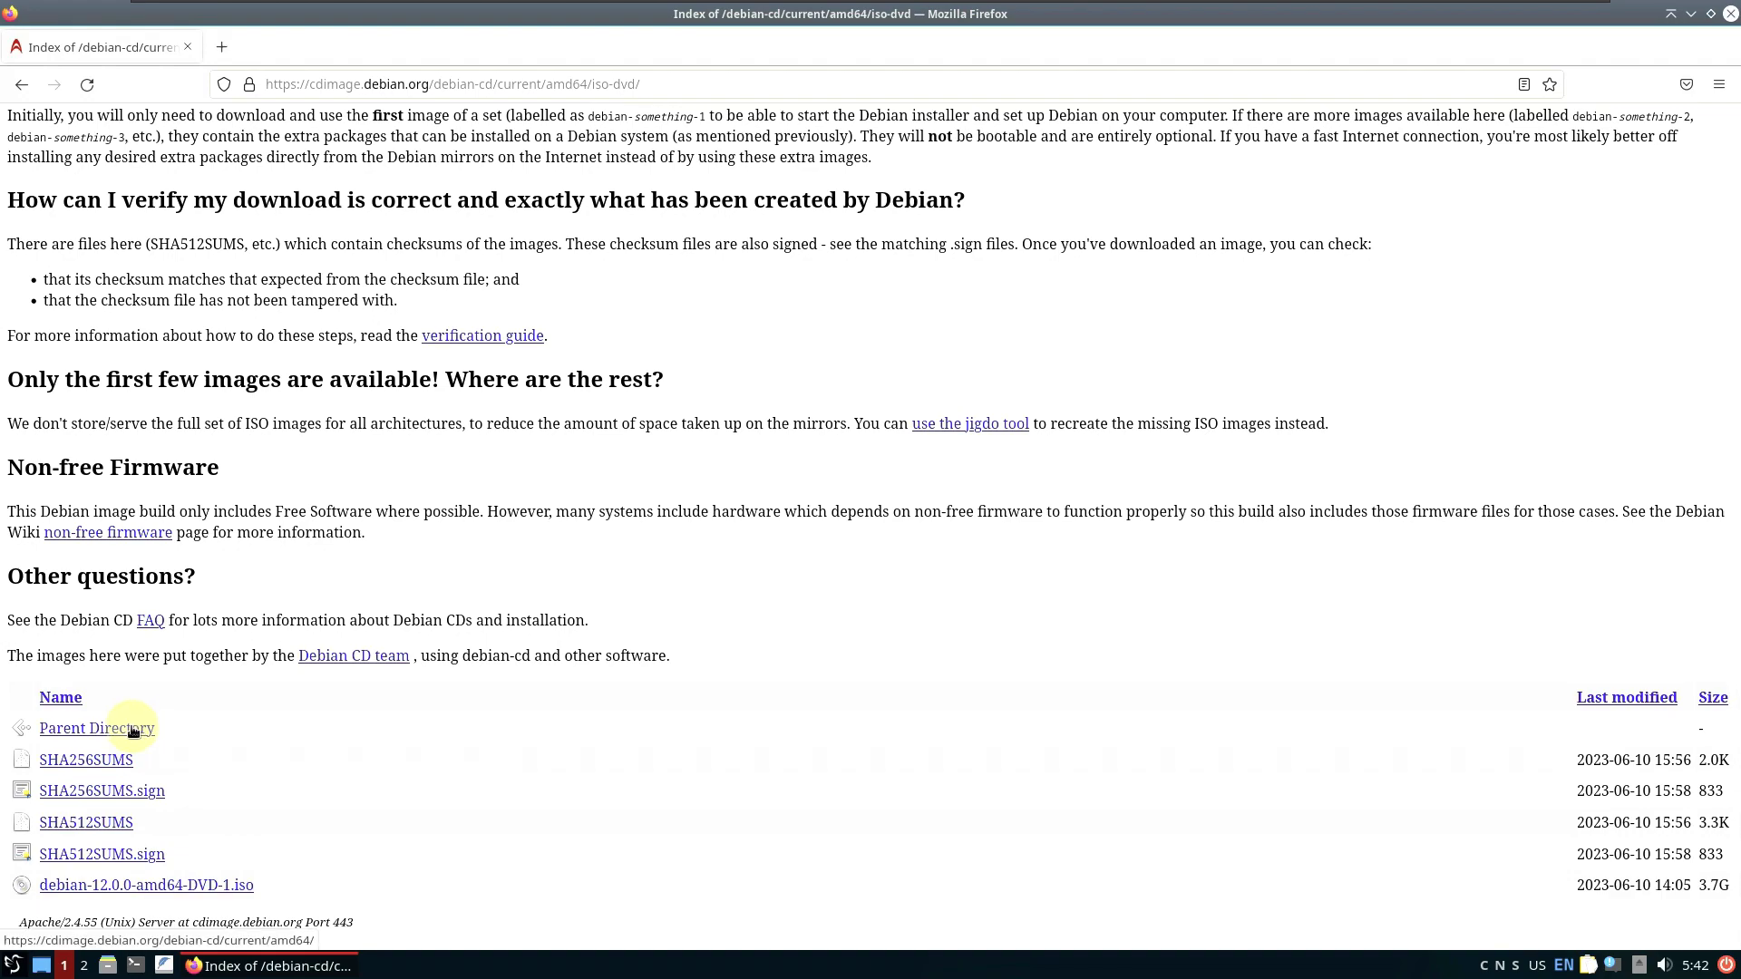
- Go up to debian-cd and into 12.0.0-live > amd64 > iso-hybrid
click(133, 731)
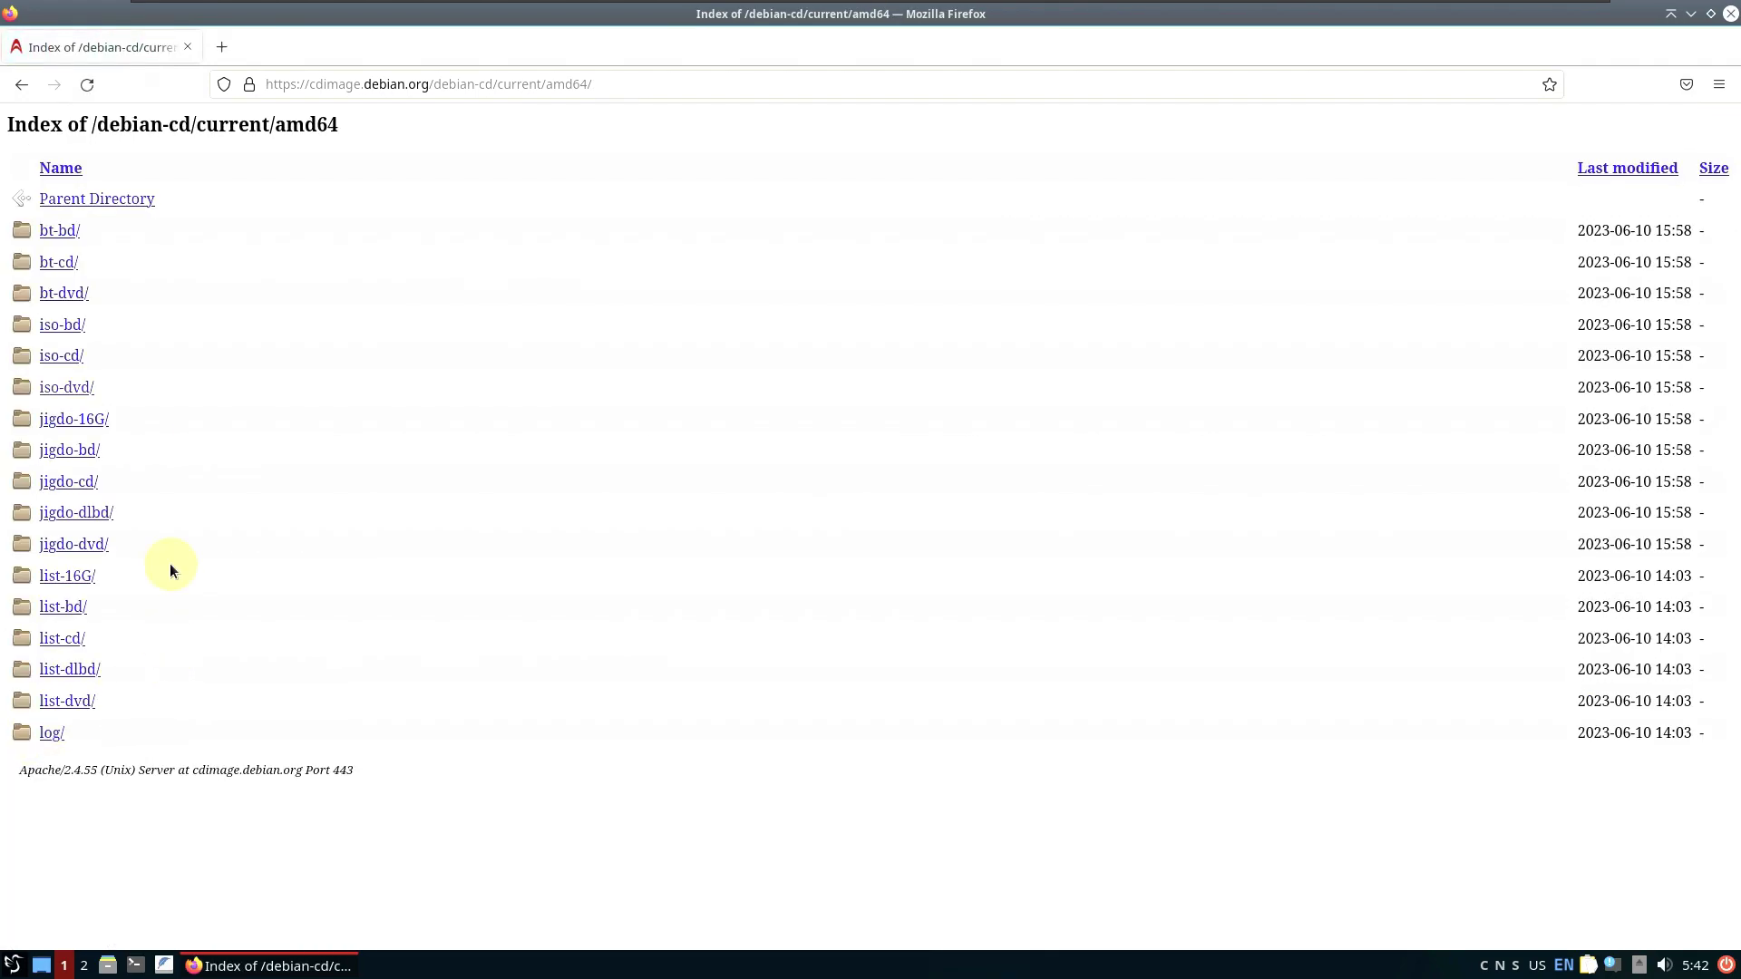
click(138, 209)
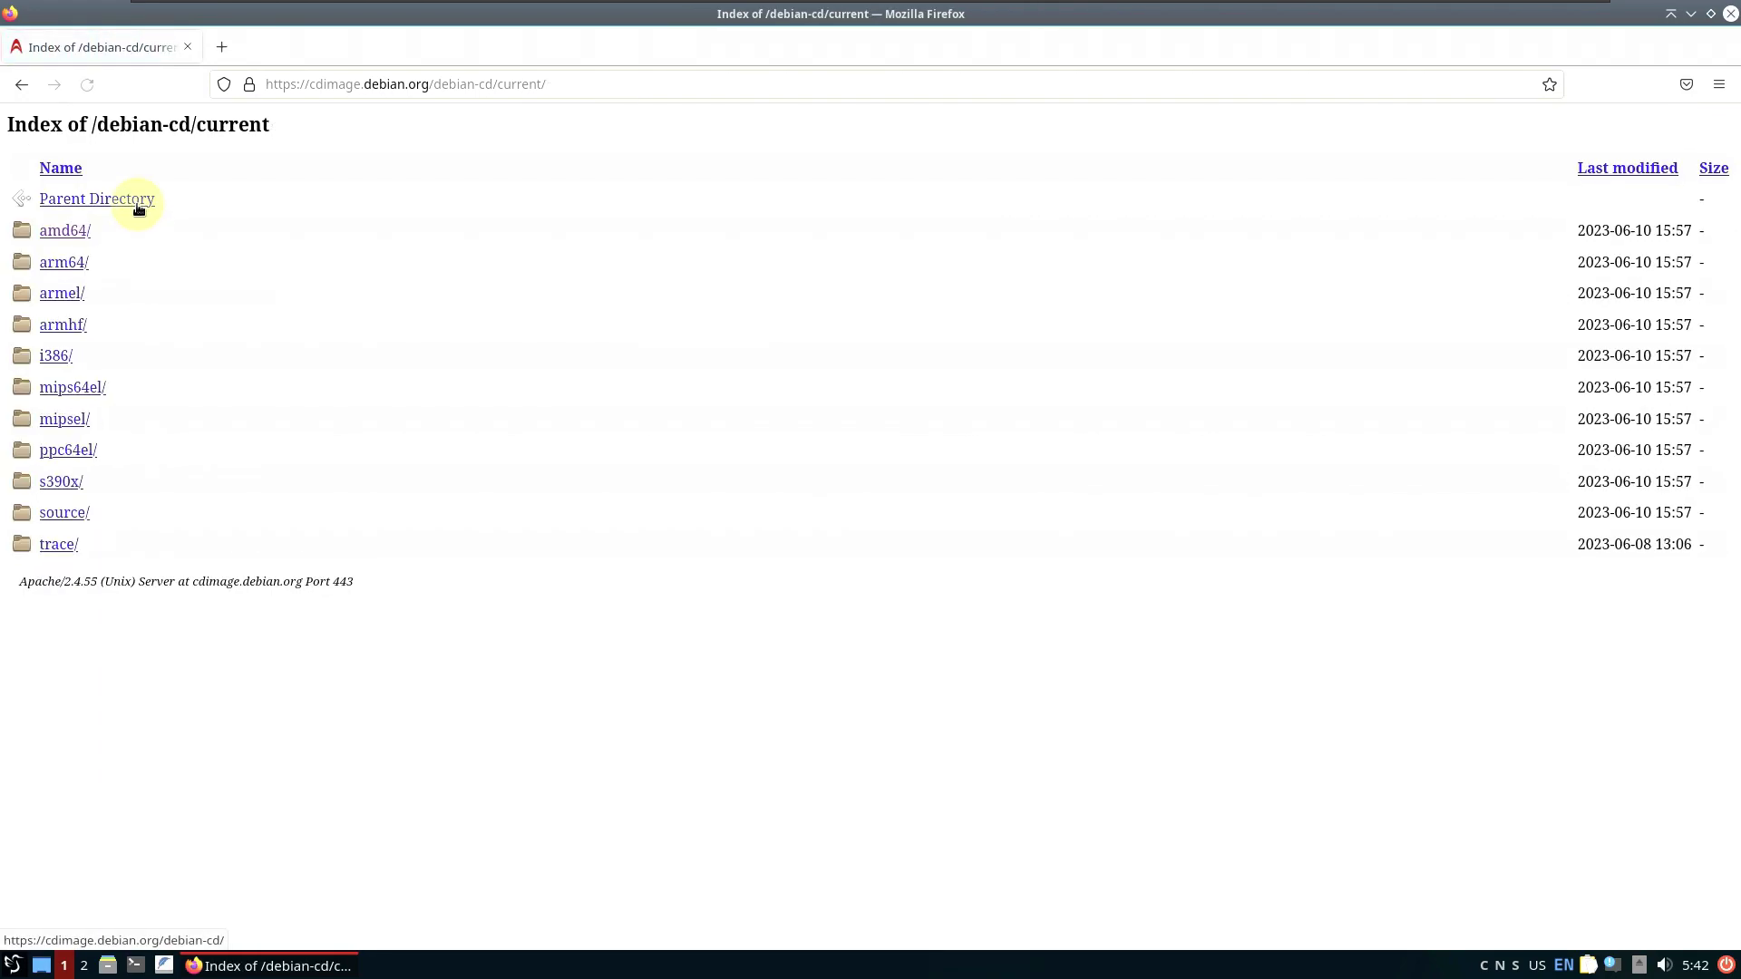
click(139, 209)
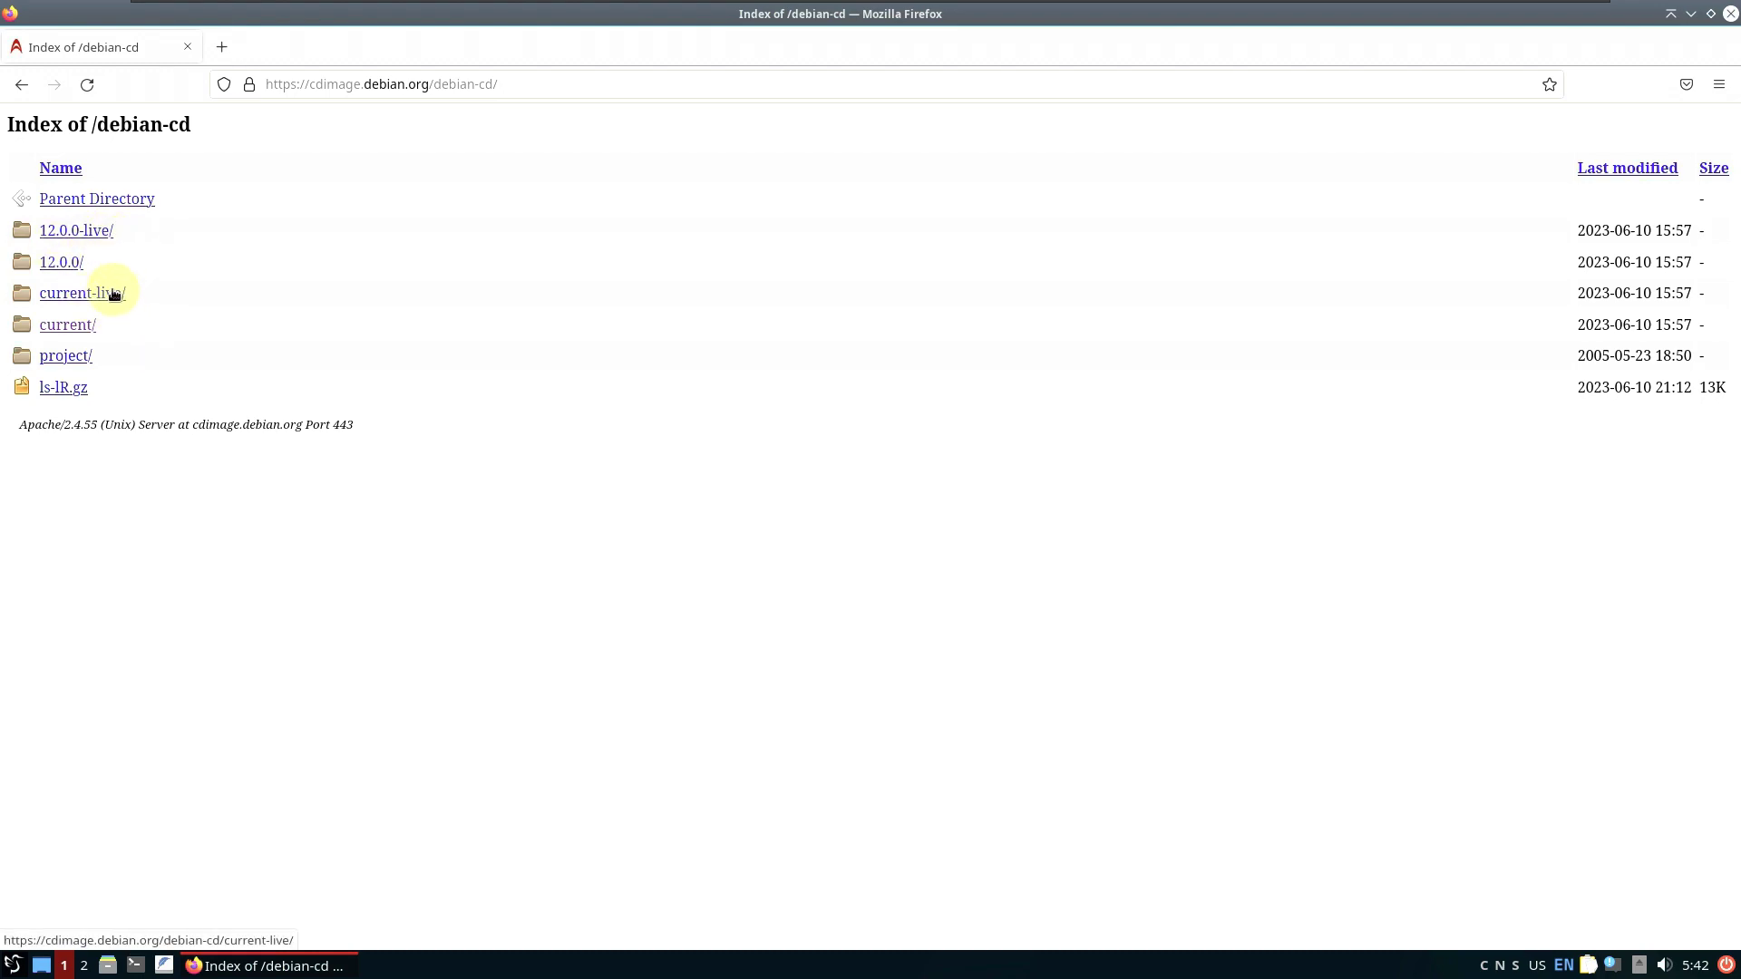
click(94, 238)
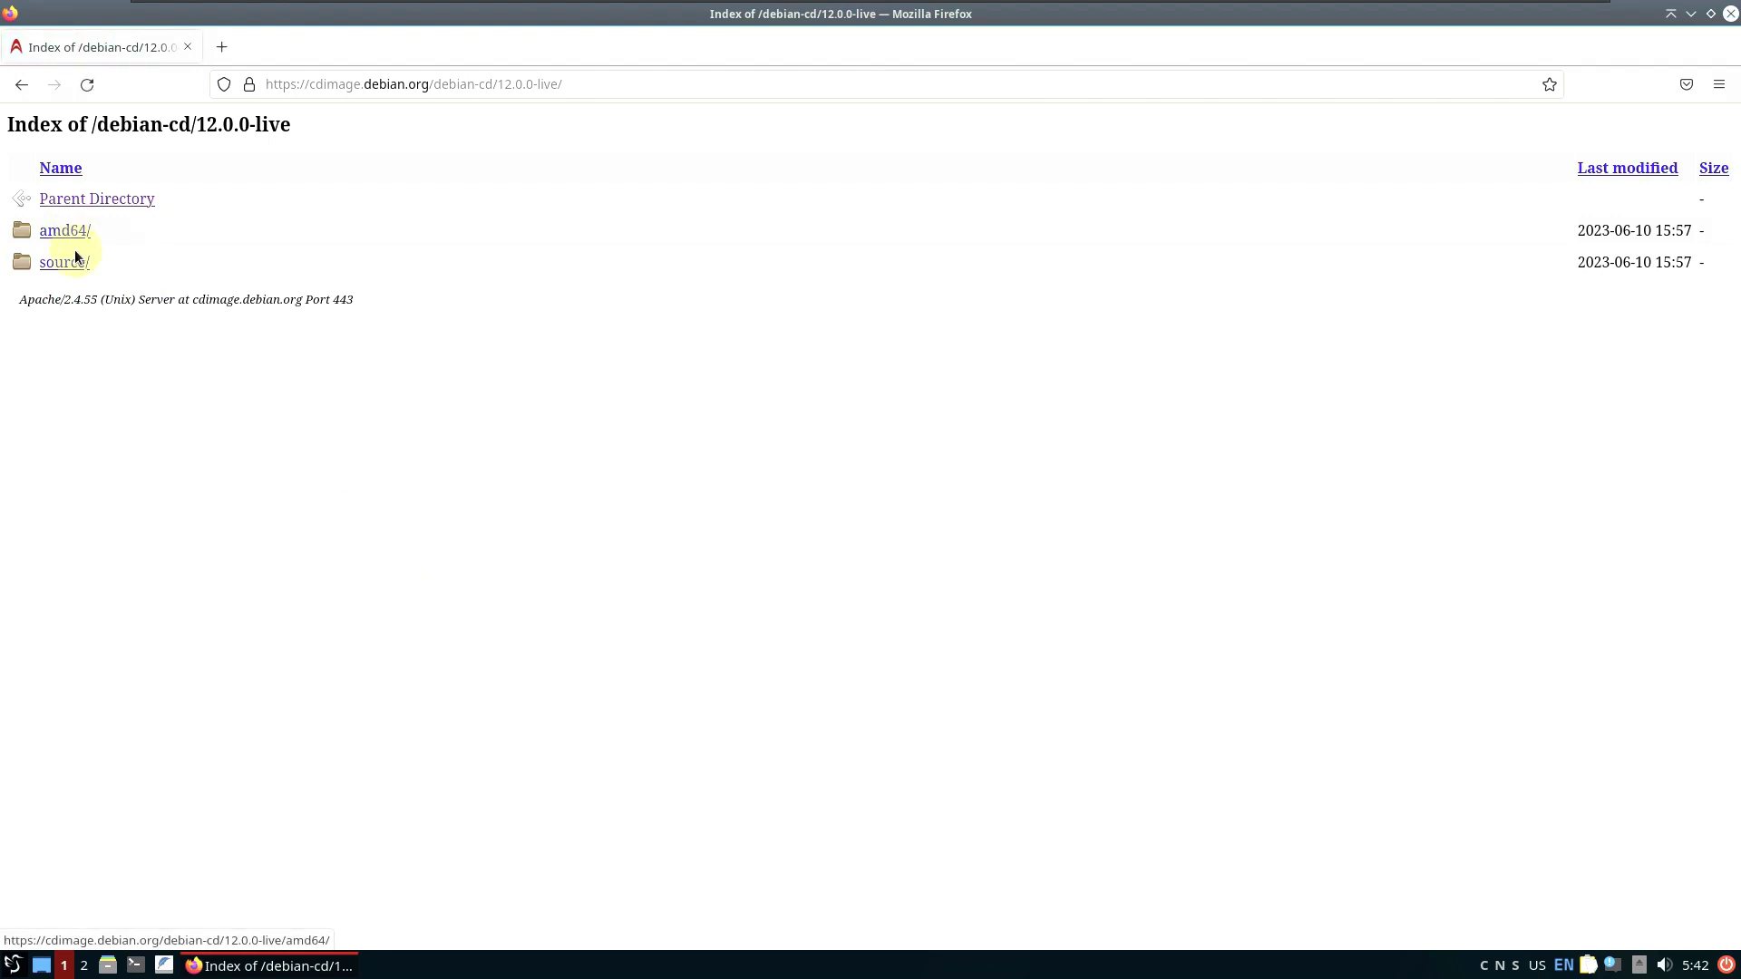
click(77, 231)
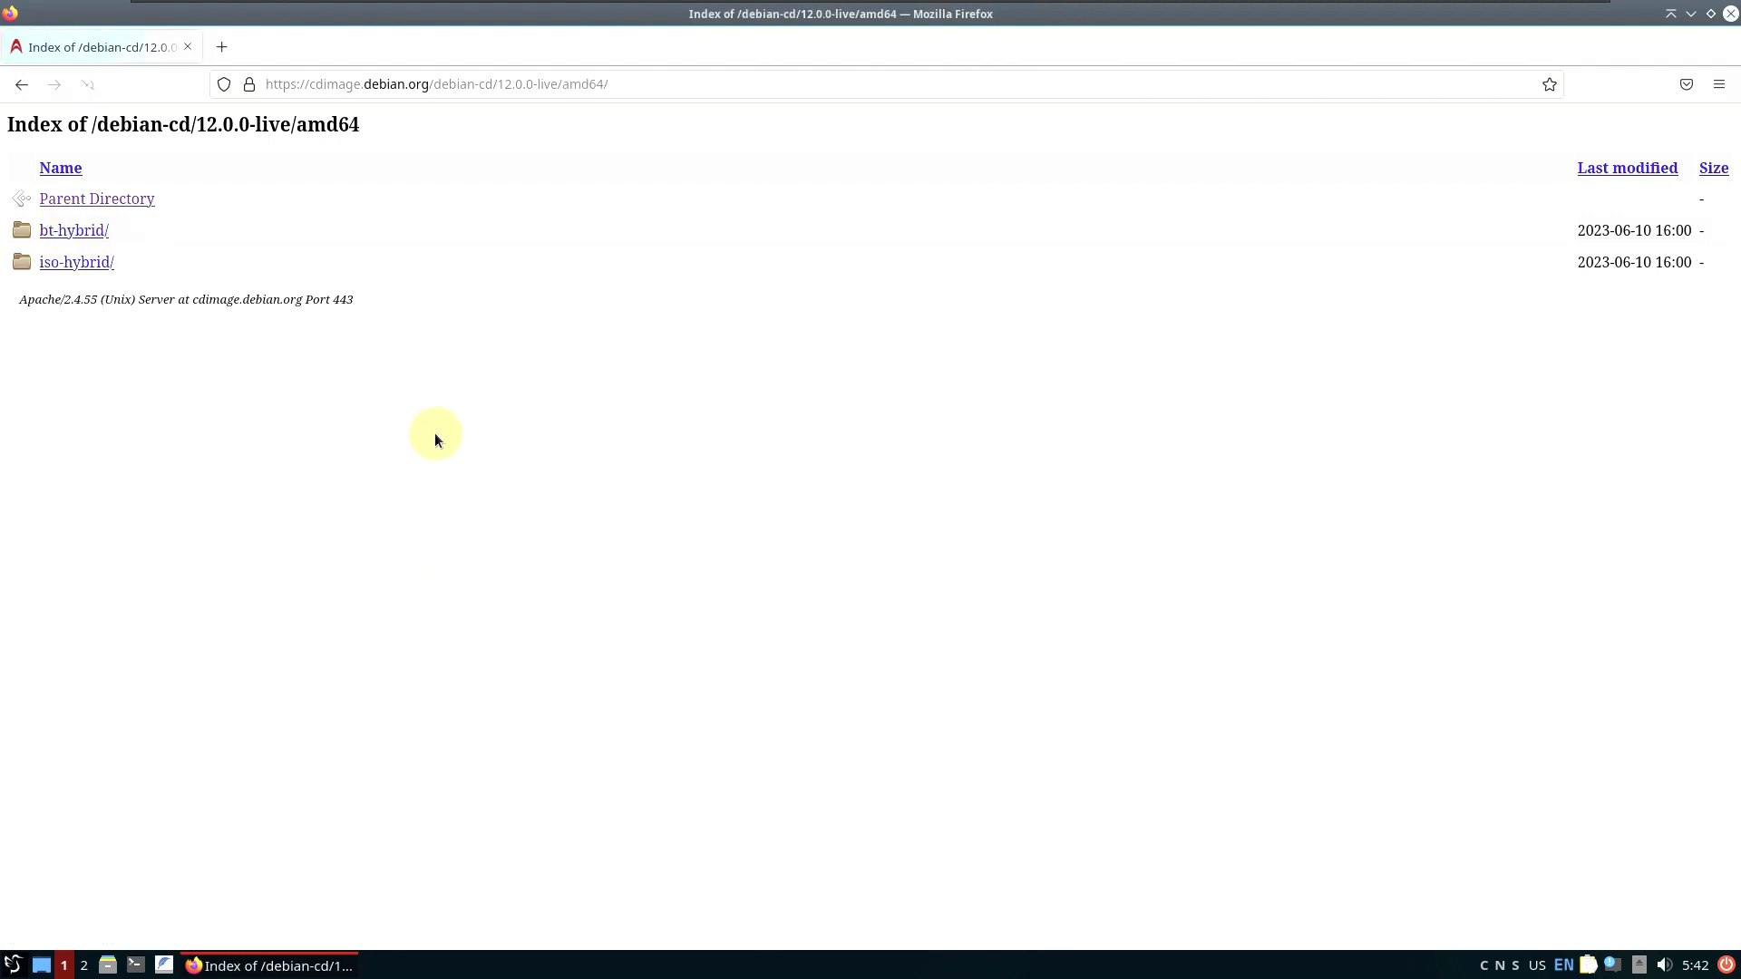
click(95, 265)
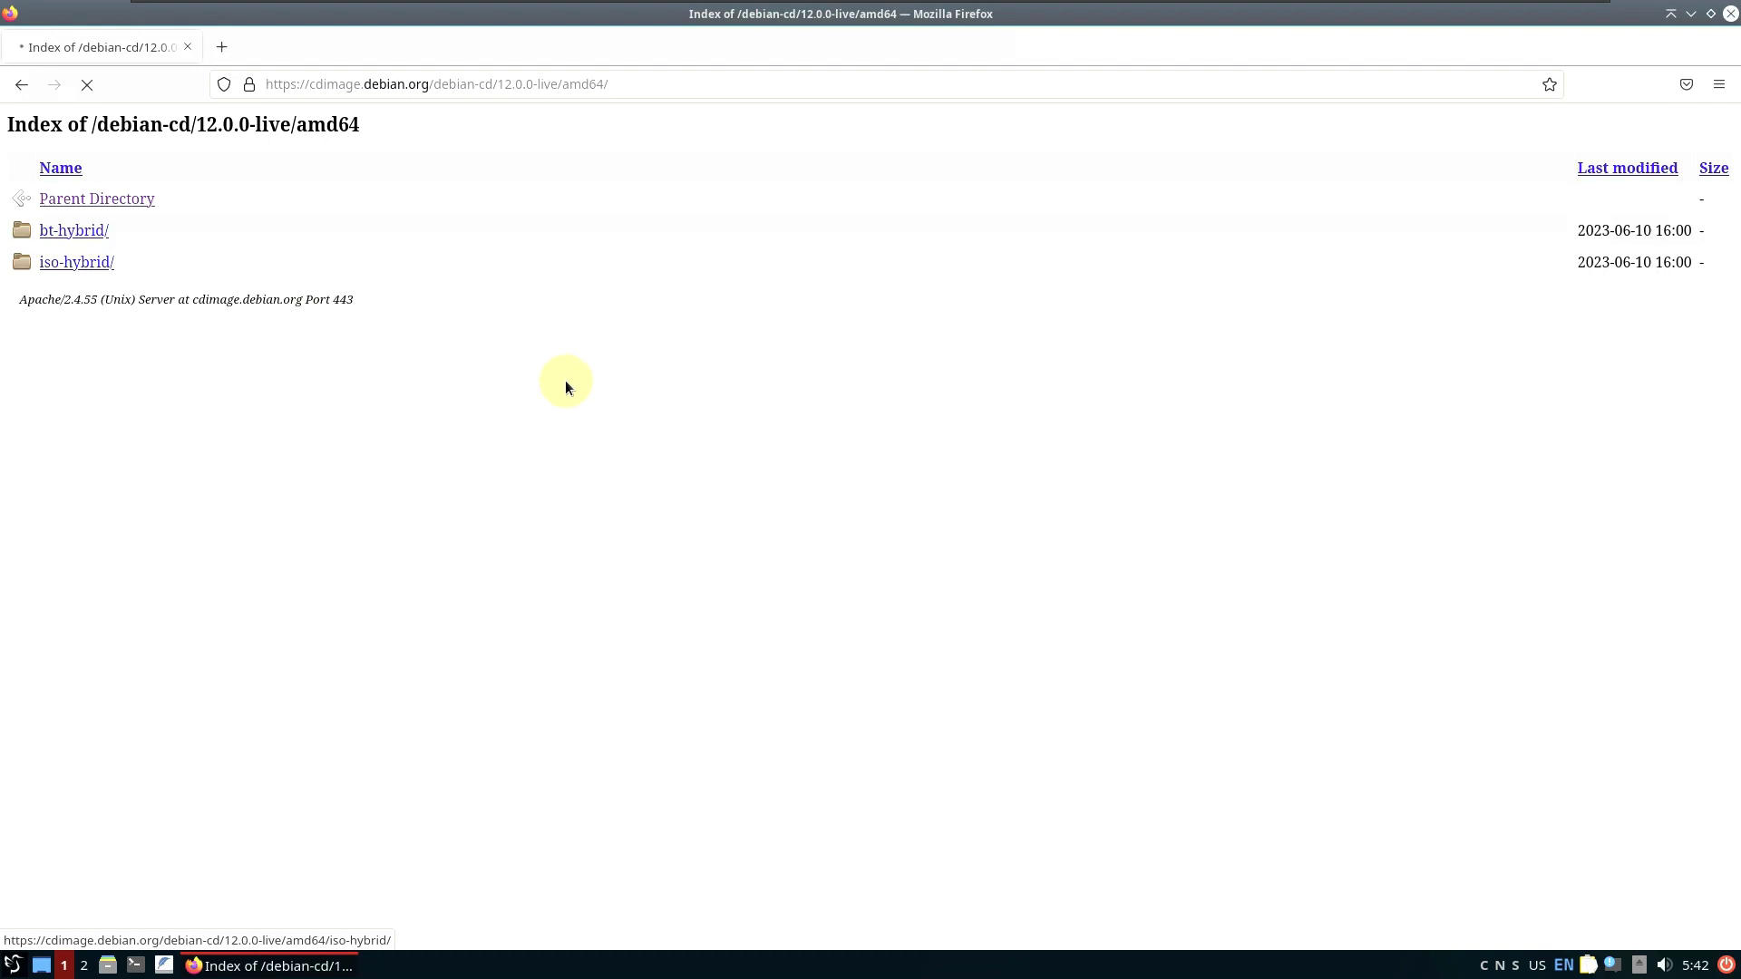
- Sort the live images by size, largest first (kde.iso at 3.4G)
scroll(564, 379, down, 8)
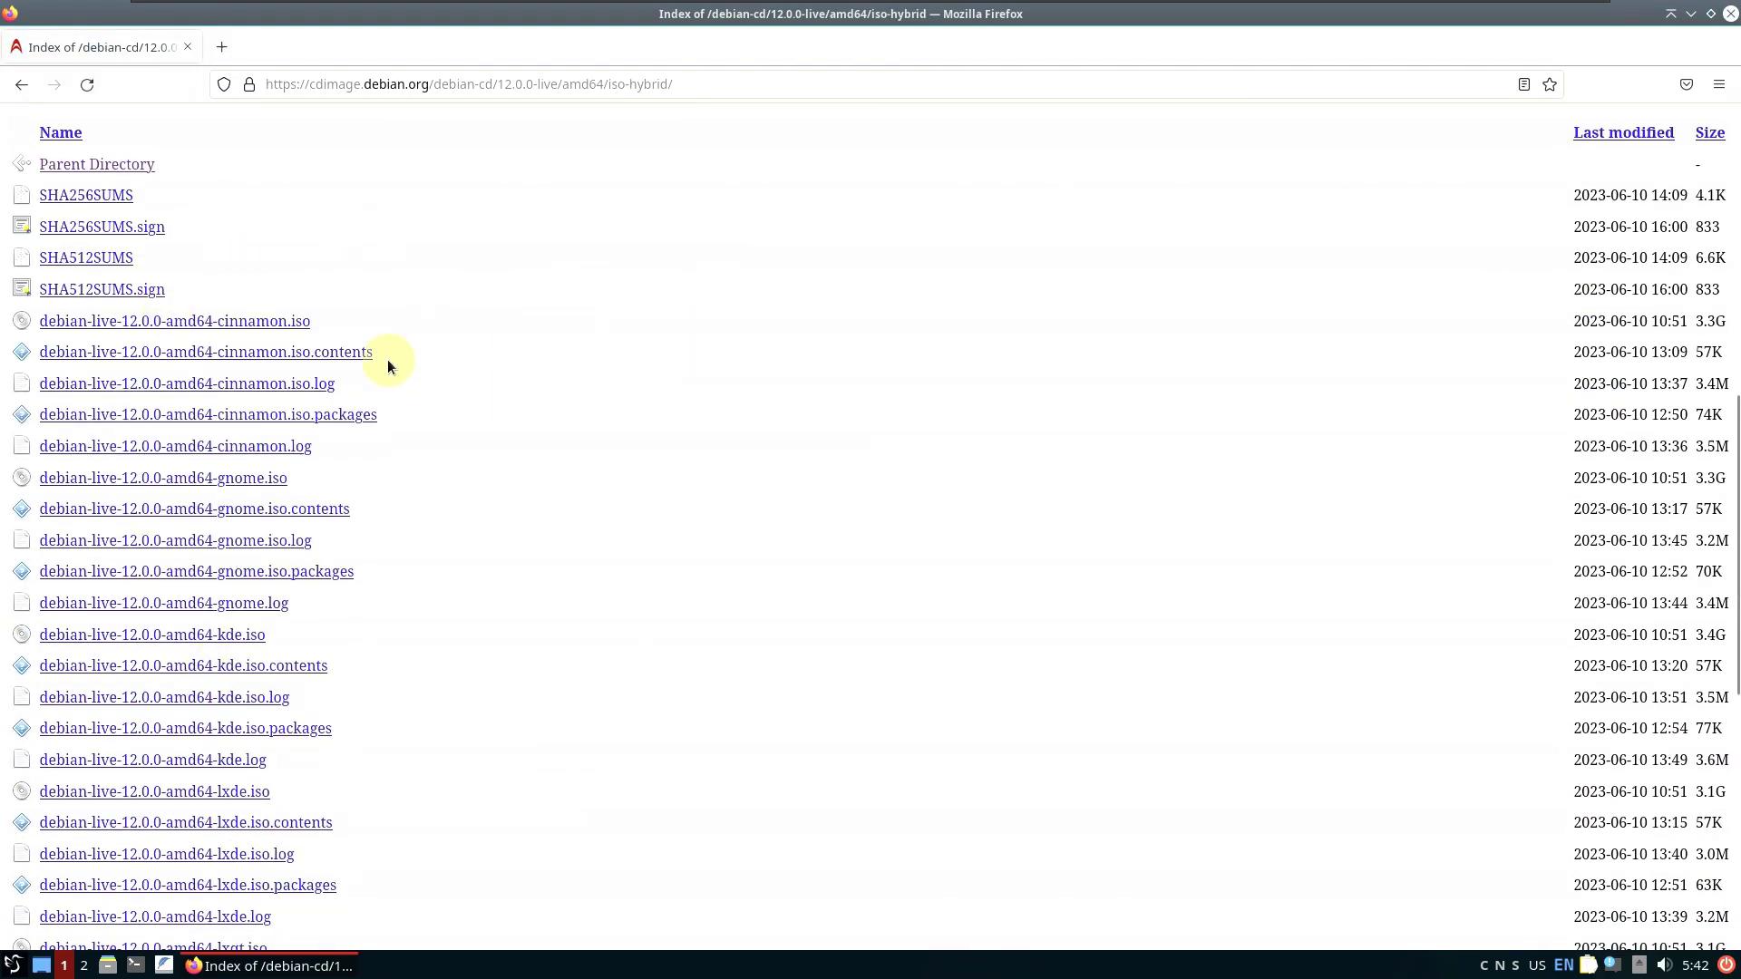
scroll(997, 580, up, 4)
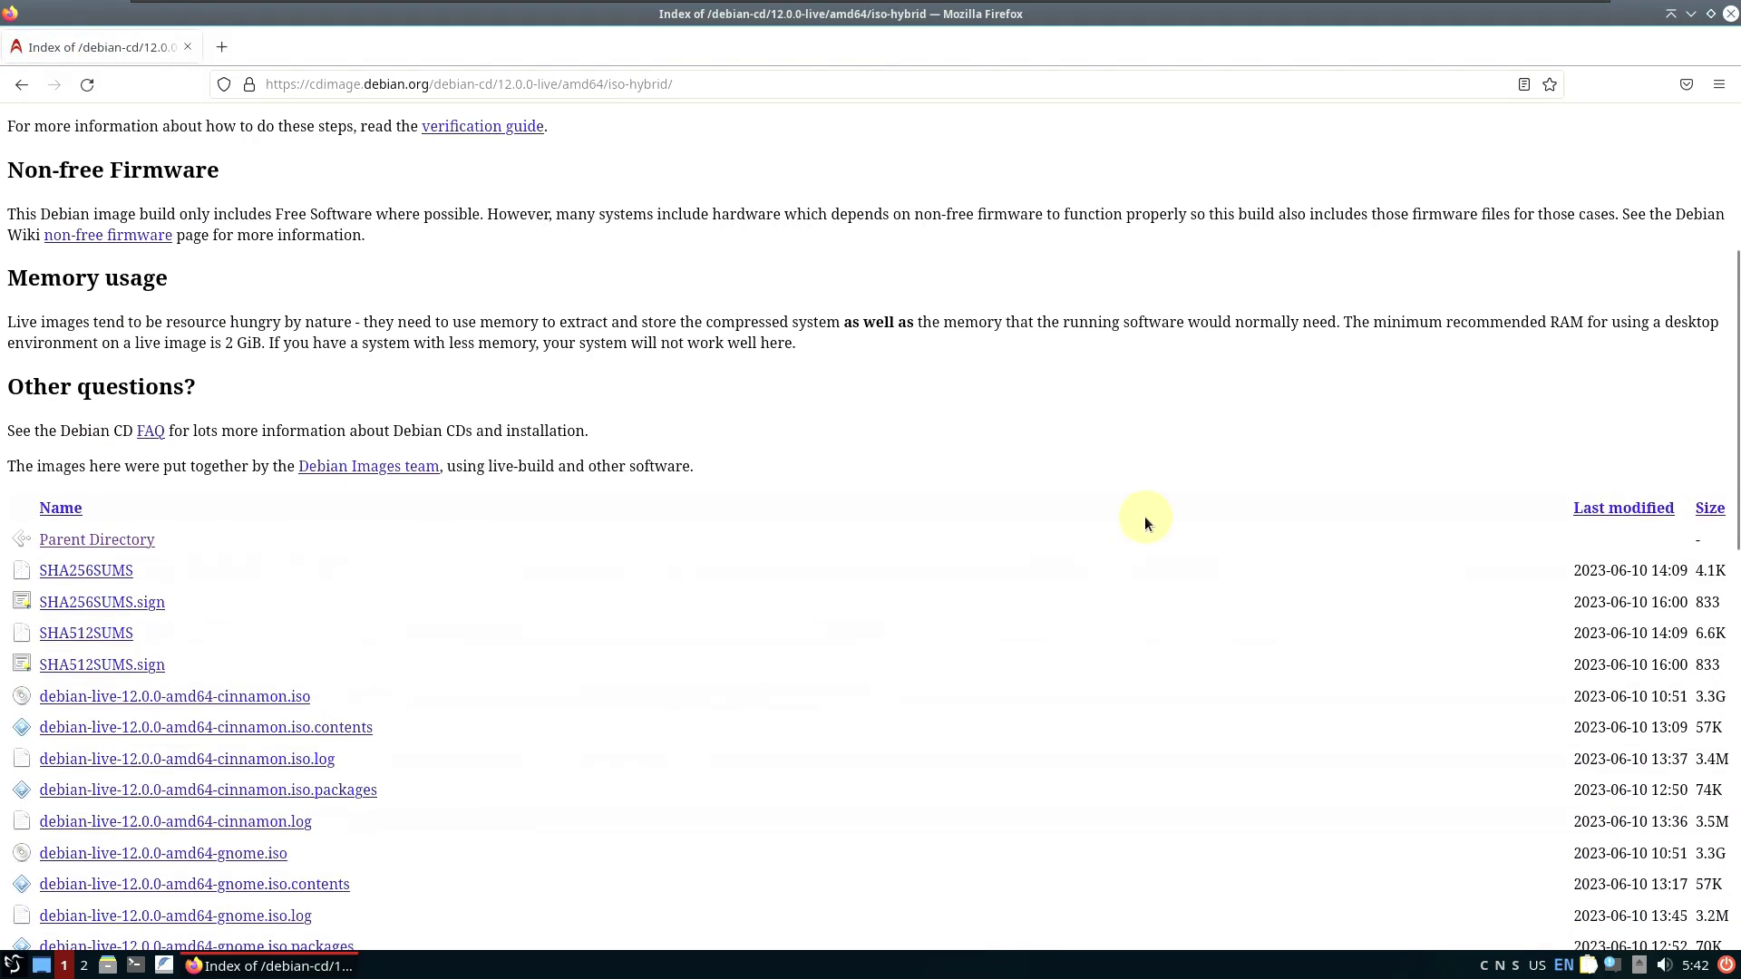
click(1691, 517)
scroll(1314, 553, down, 5)
scroll(1315, 553, down, 1)
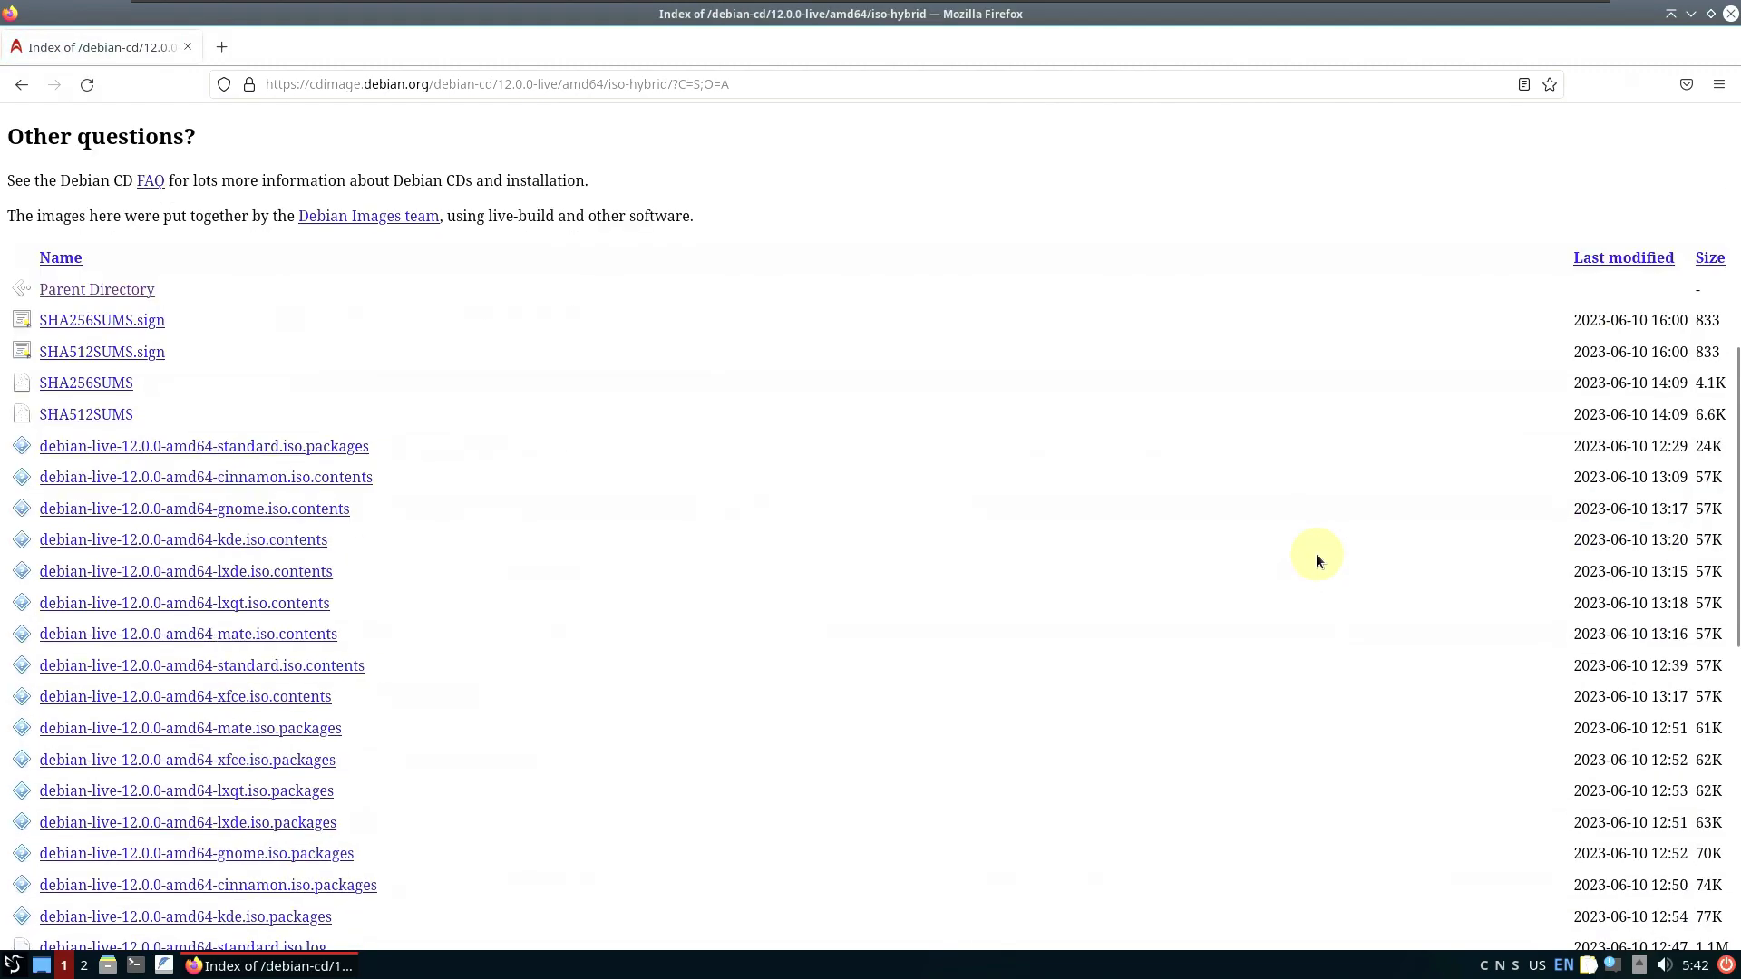
click(1703, 263)
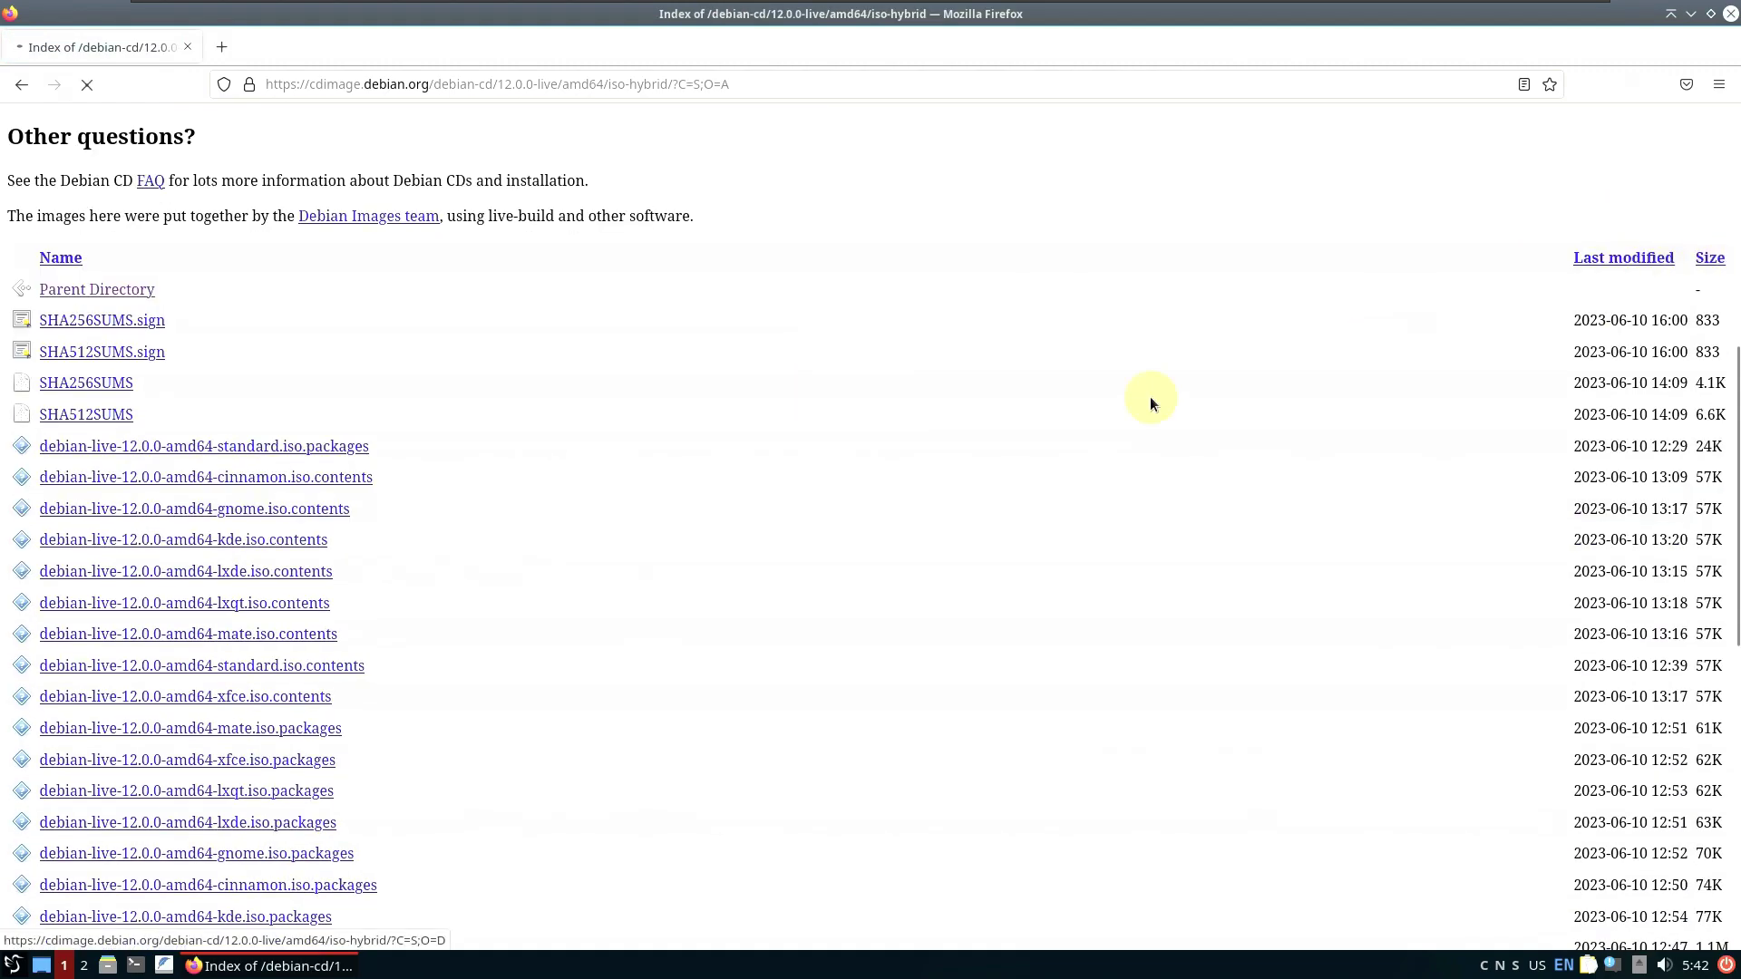
scroll(894, 448, down, 12)
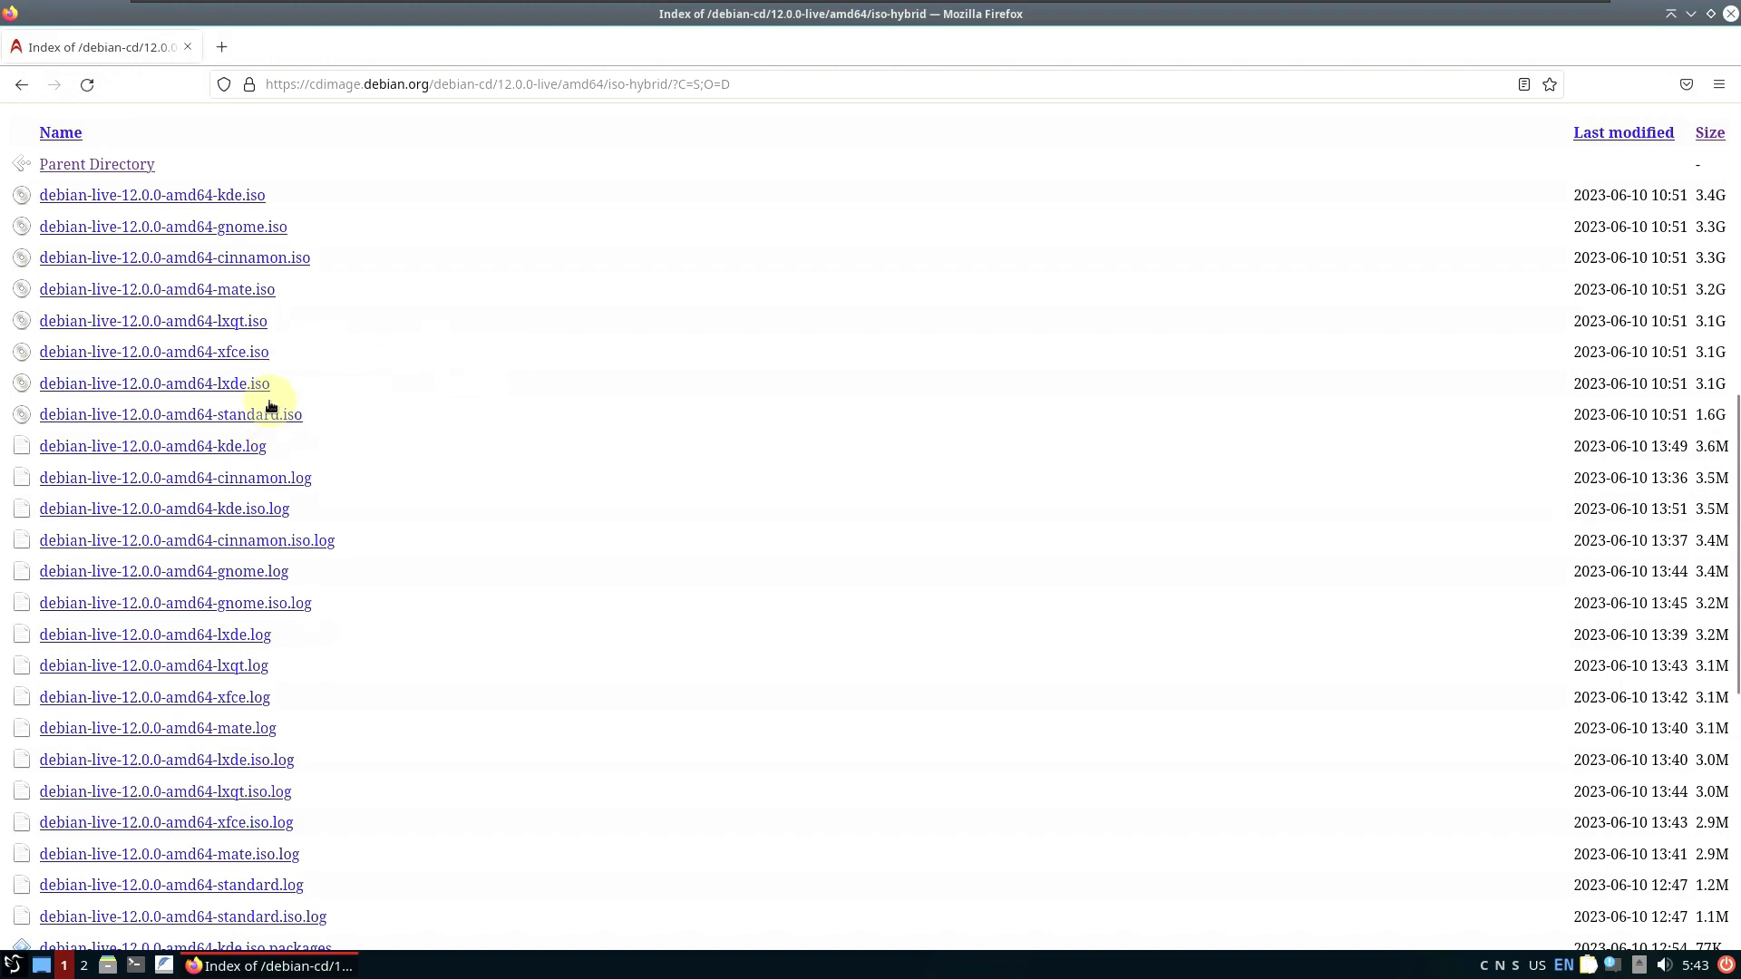
scroll(384, 420, up, 3)
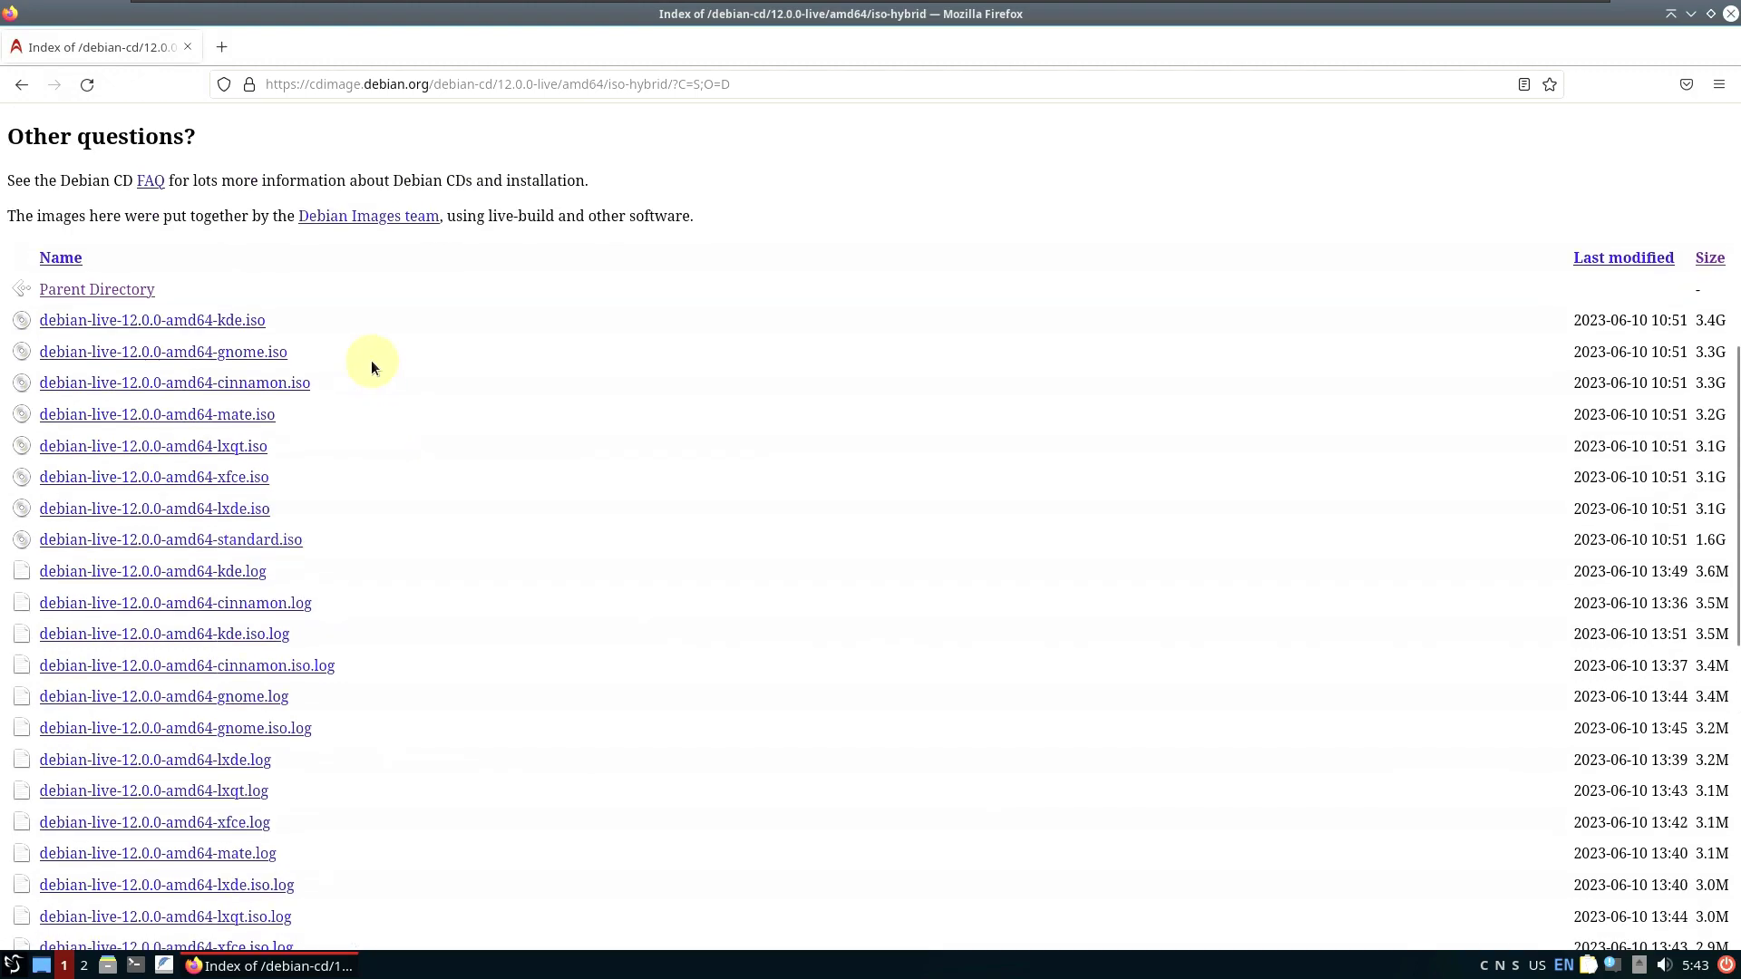
- Start and then cancel the debian-live-12.0.0-amd64-lxqt.iso download, and close Firefox
click(237, 450)
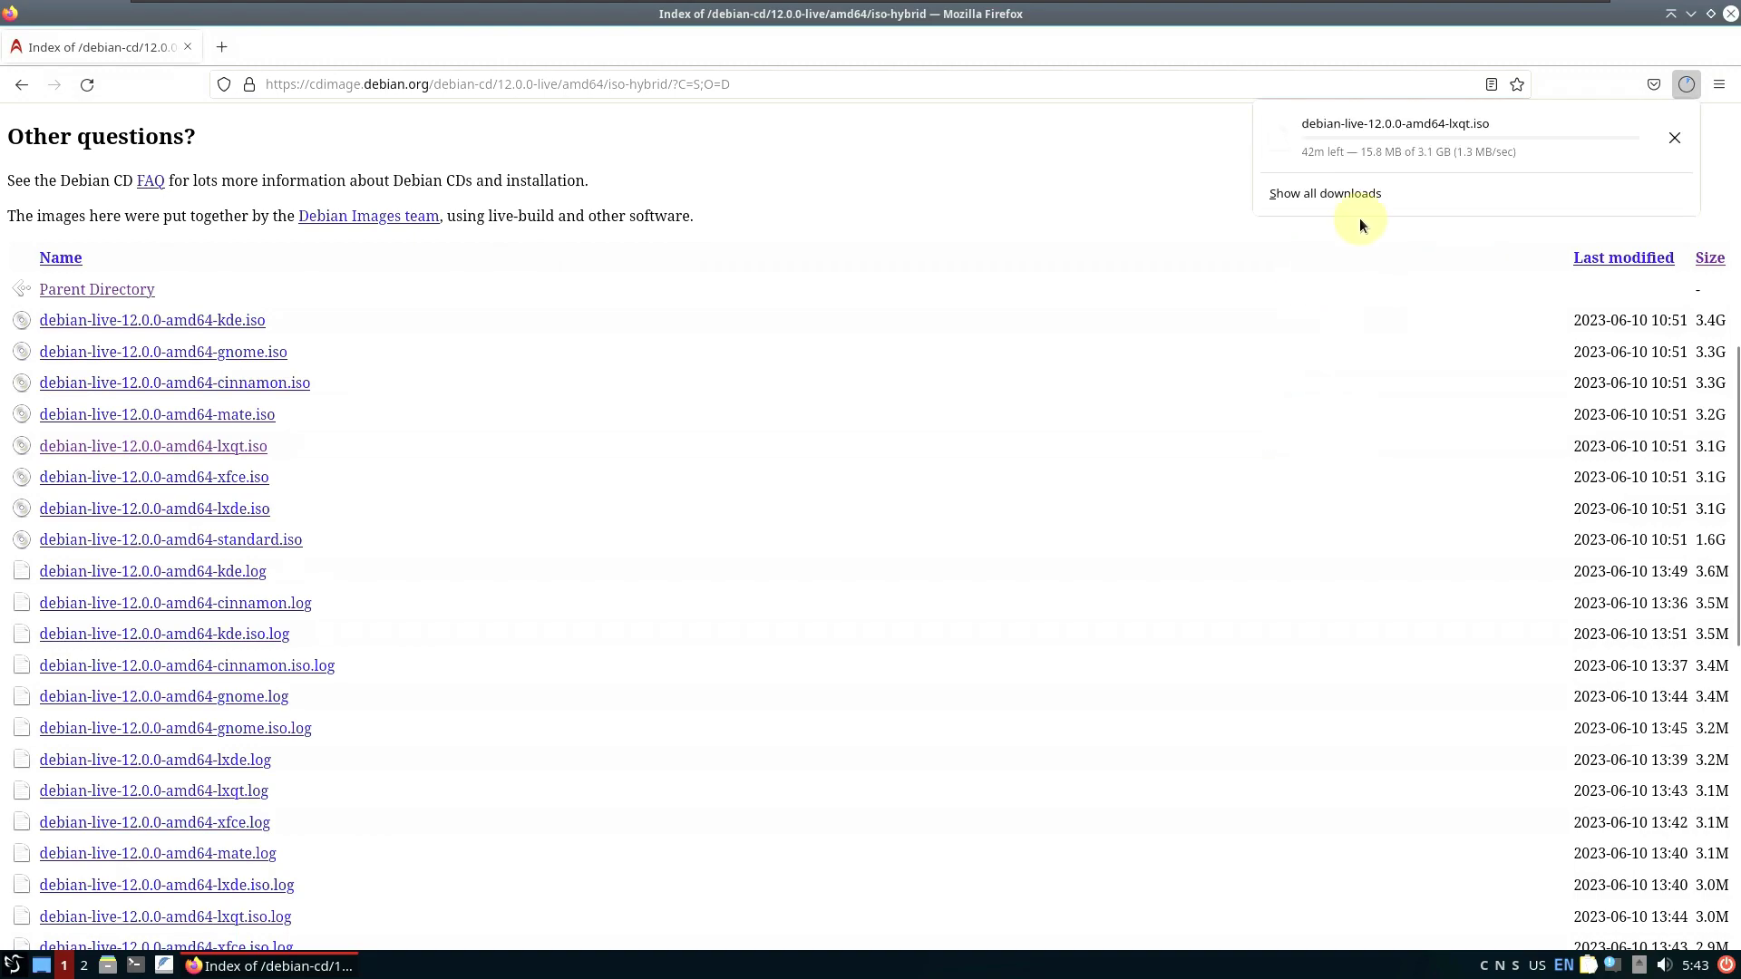
click(1675, 138)
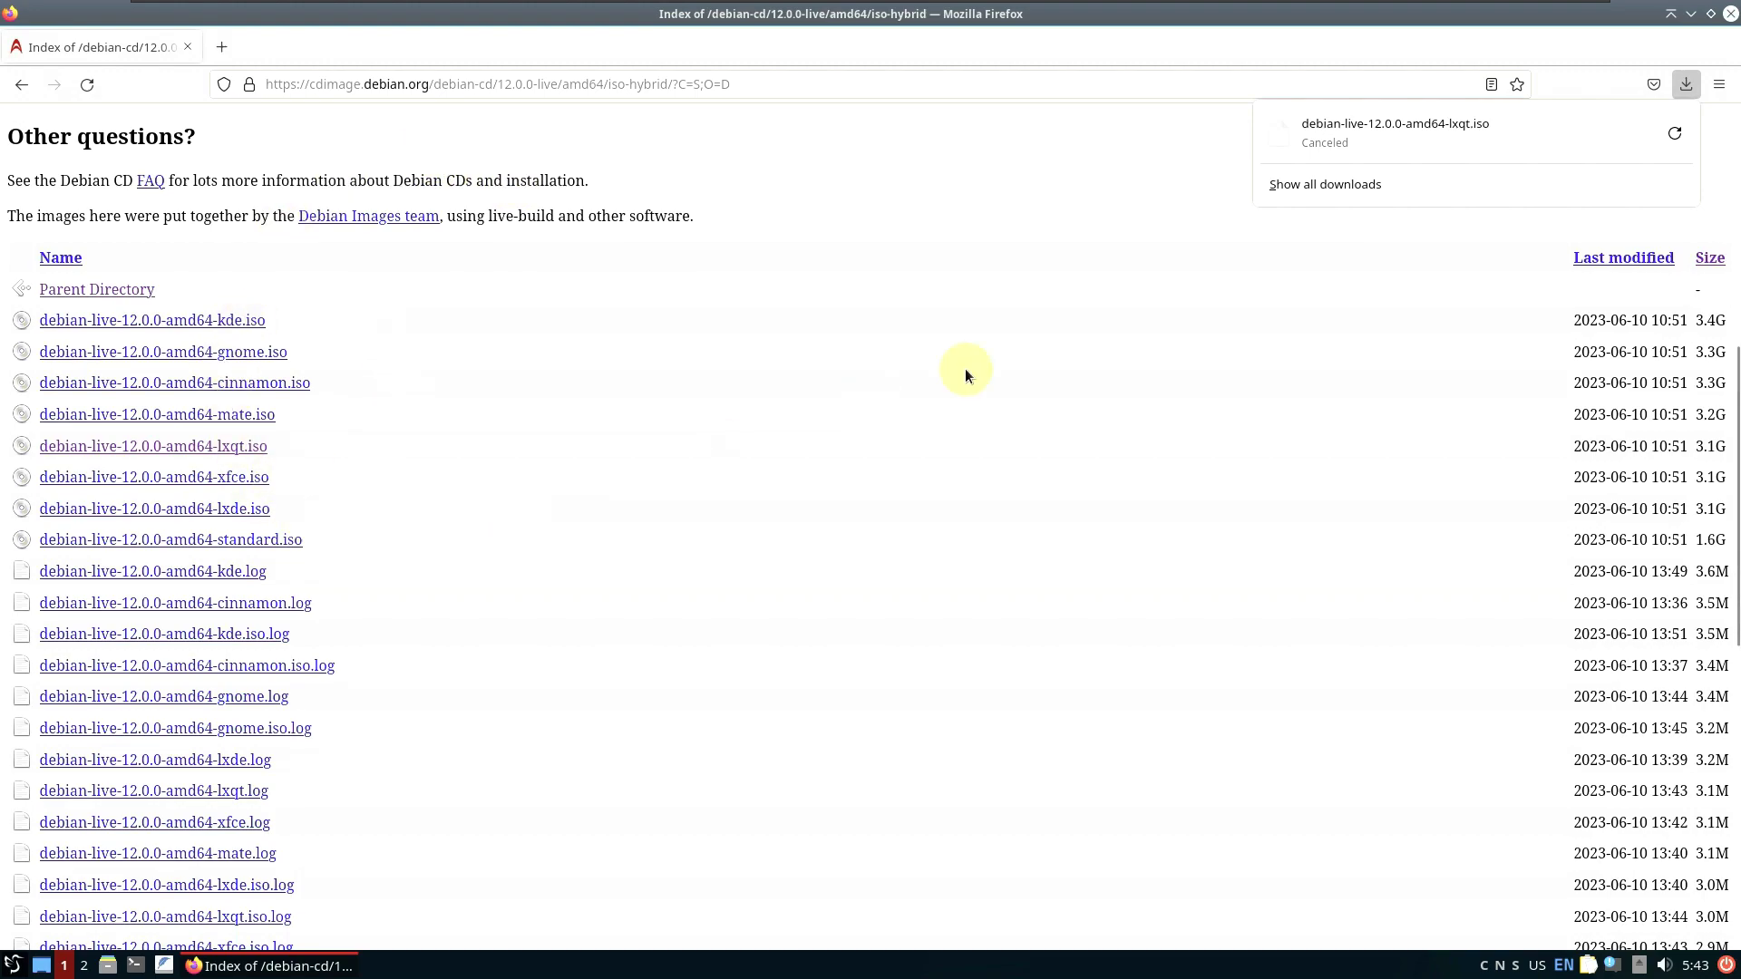
key(Escape)
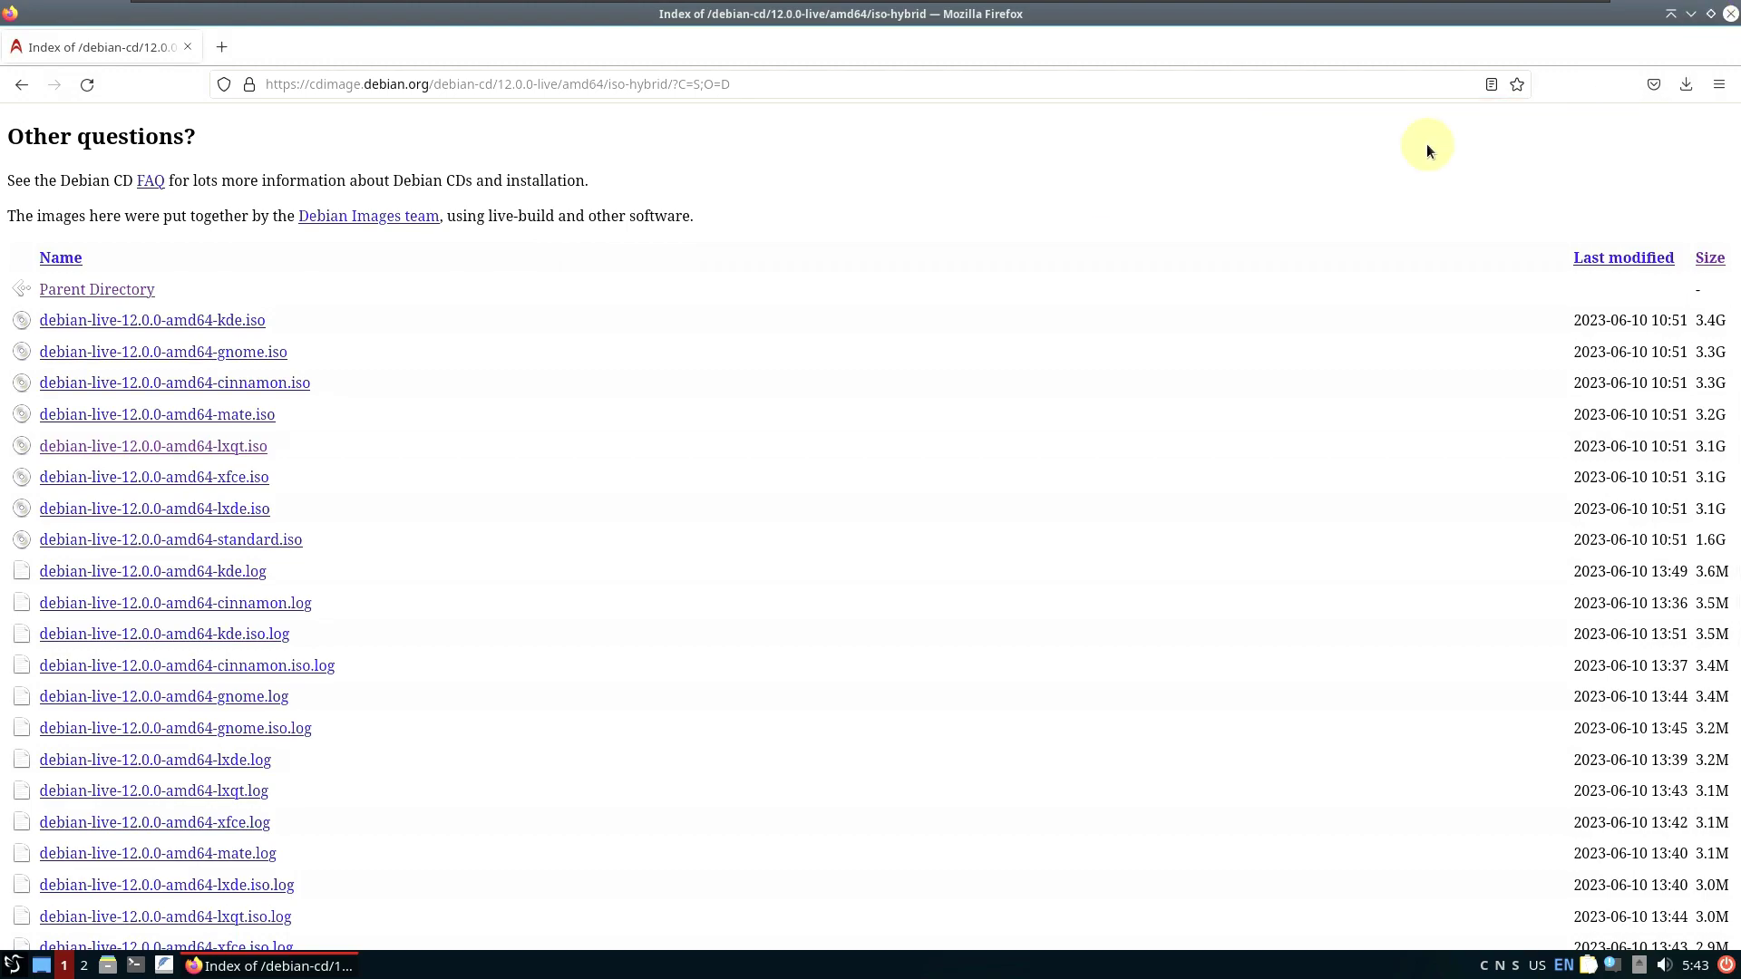
click(1730, 14)
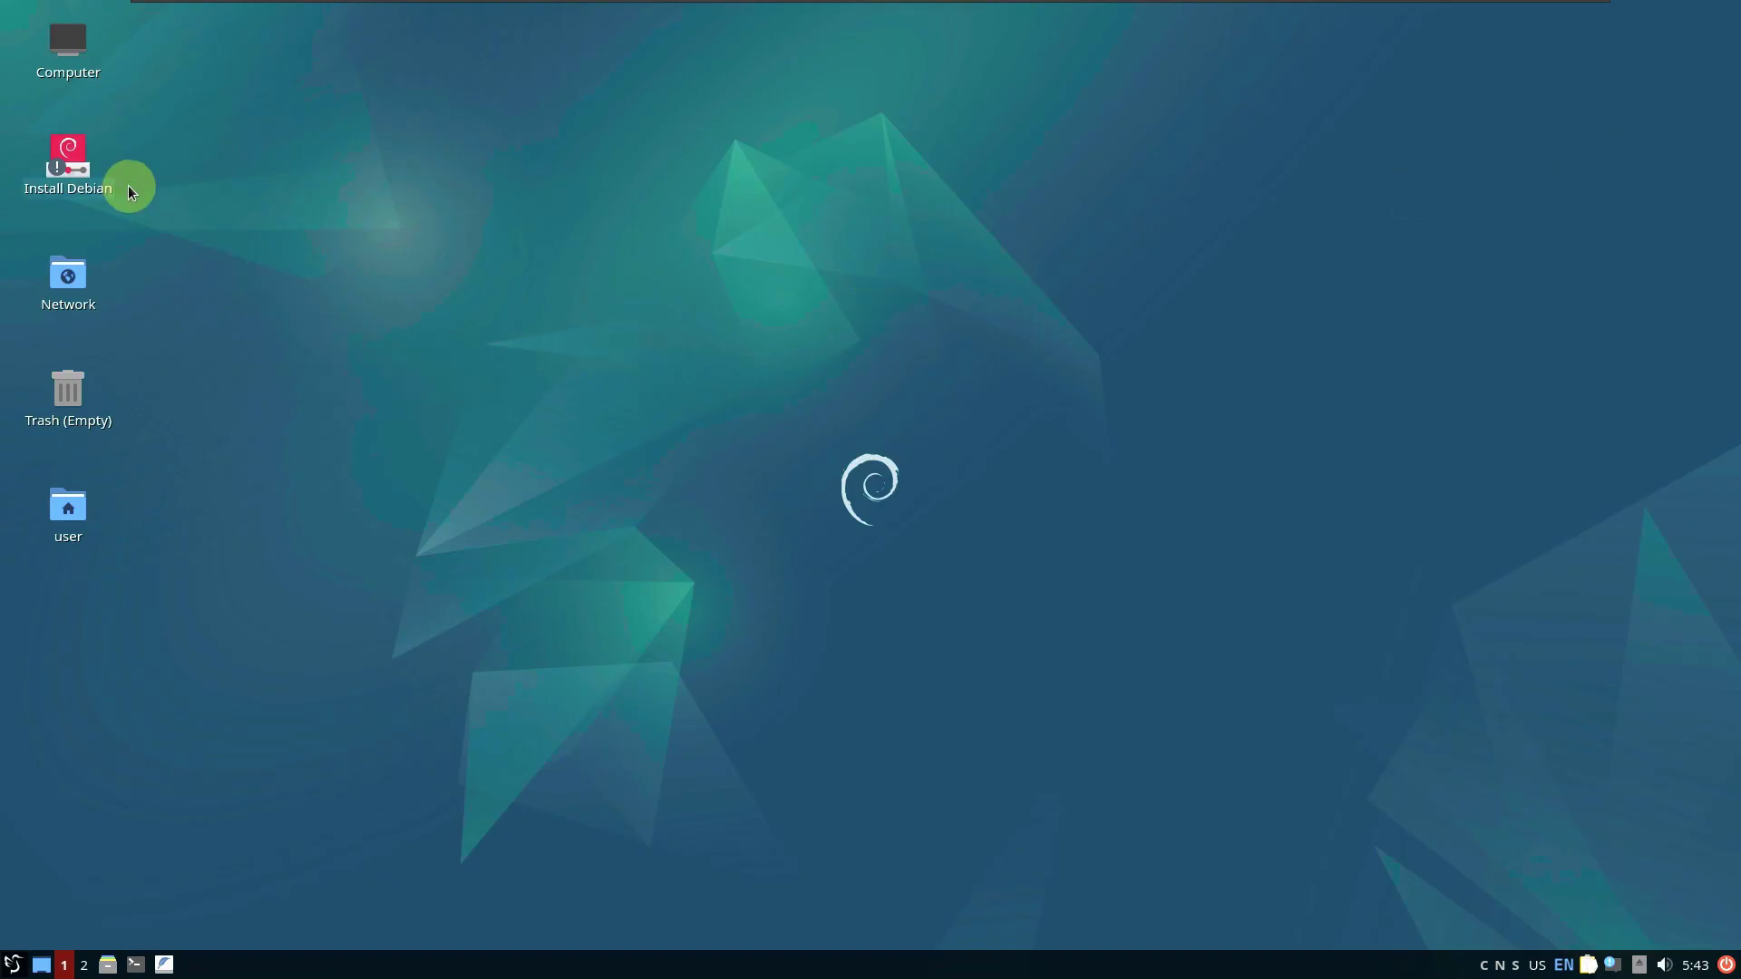
- Open and execute the Install Debian launcher, then authenticate with the password
right_click(96, 160)
click(58, 156)
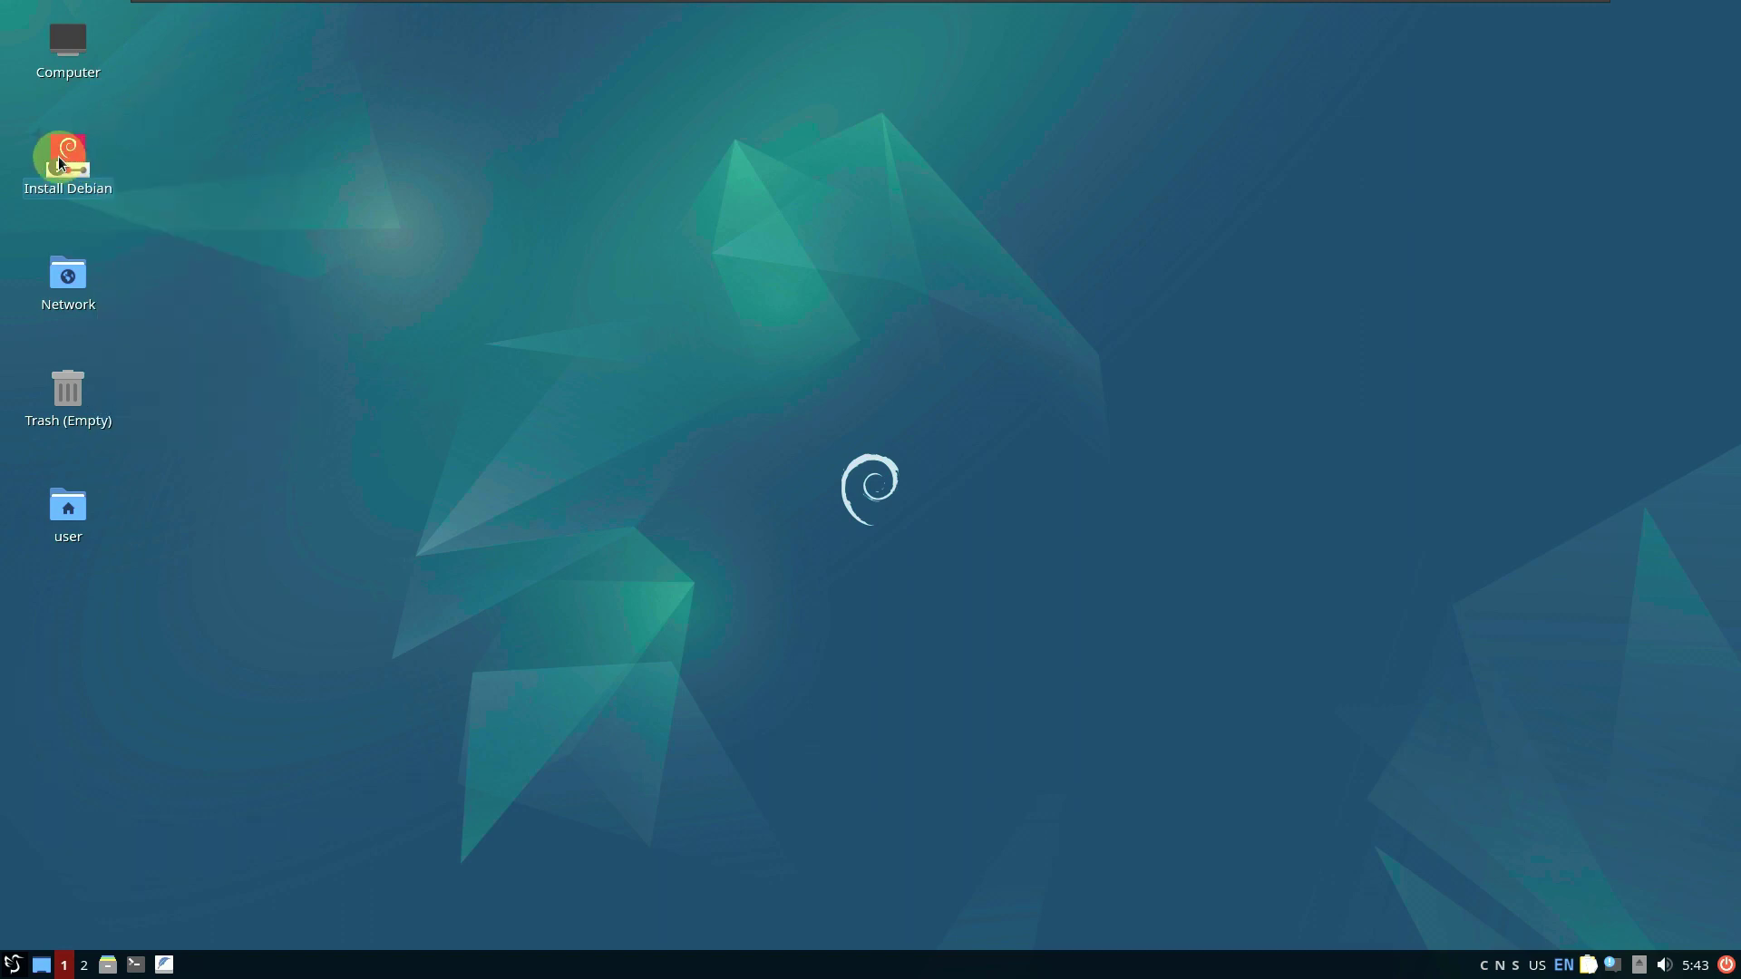
right_click(58, 156)
click(85, 167)
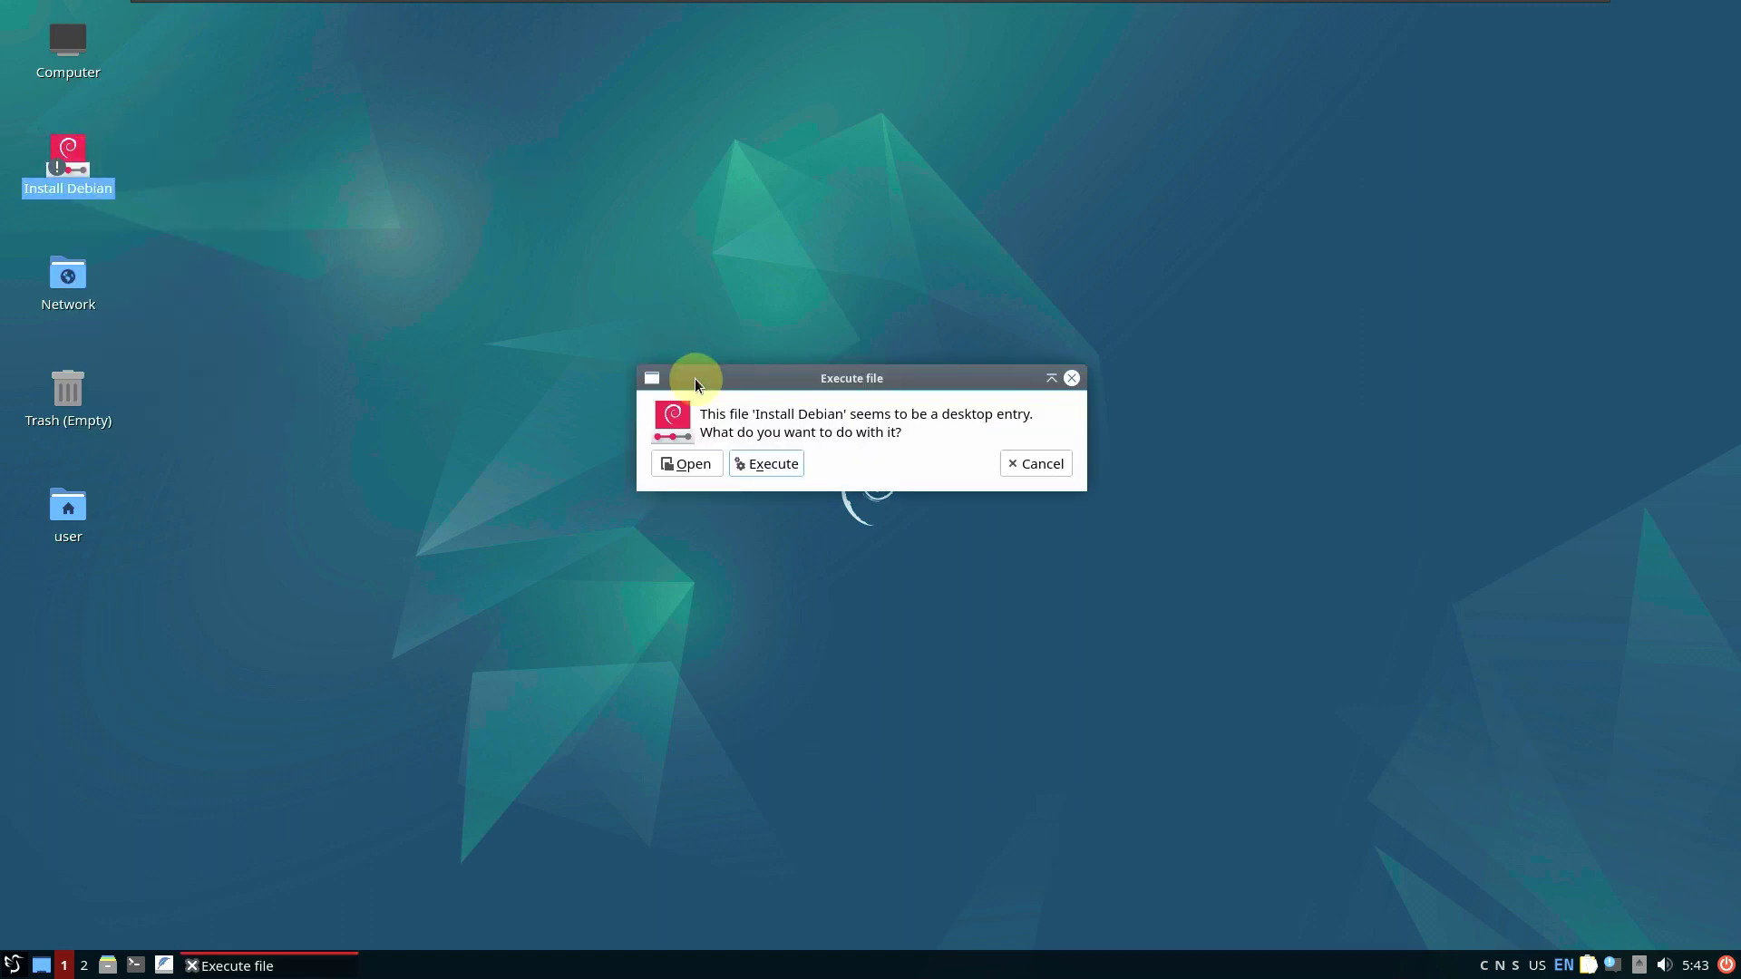
click(762, 462)
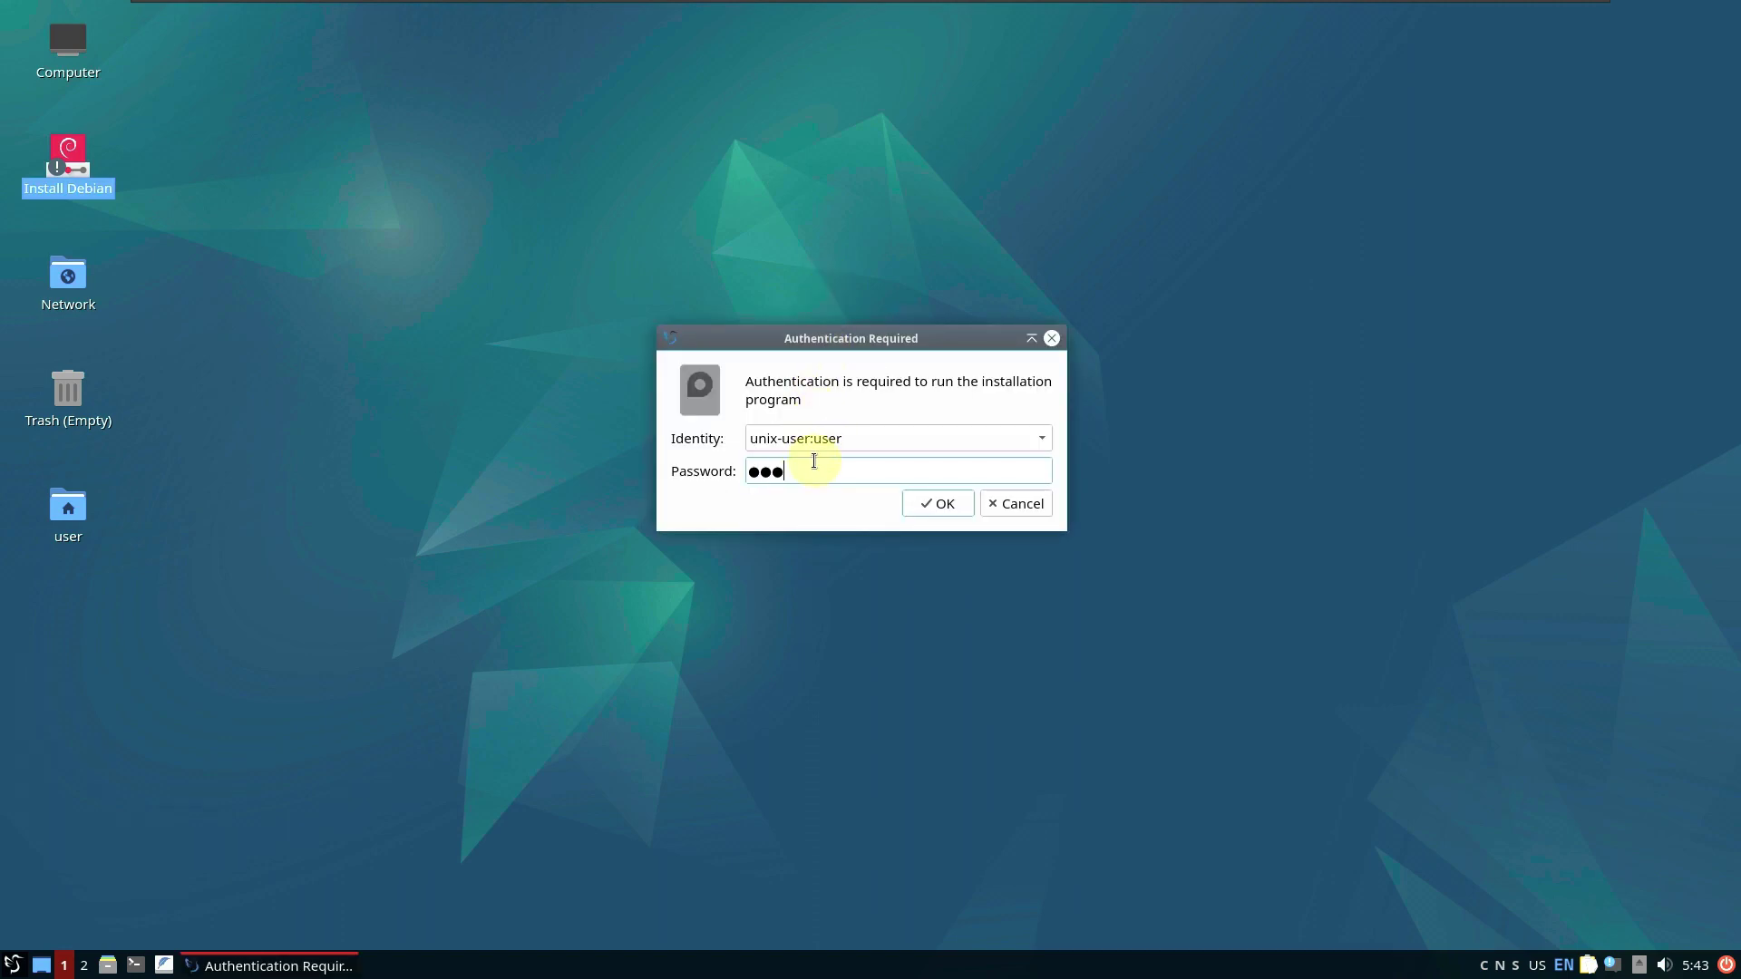
key(Return)
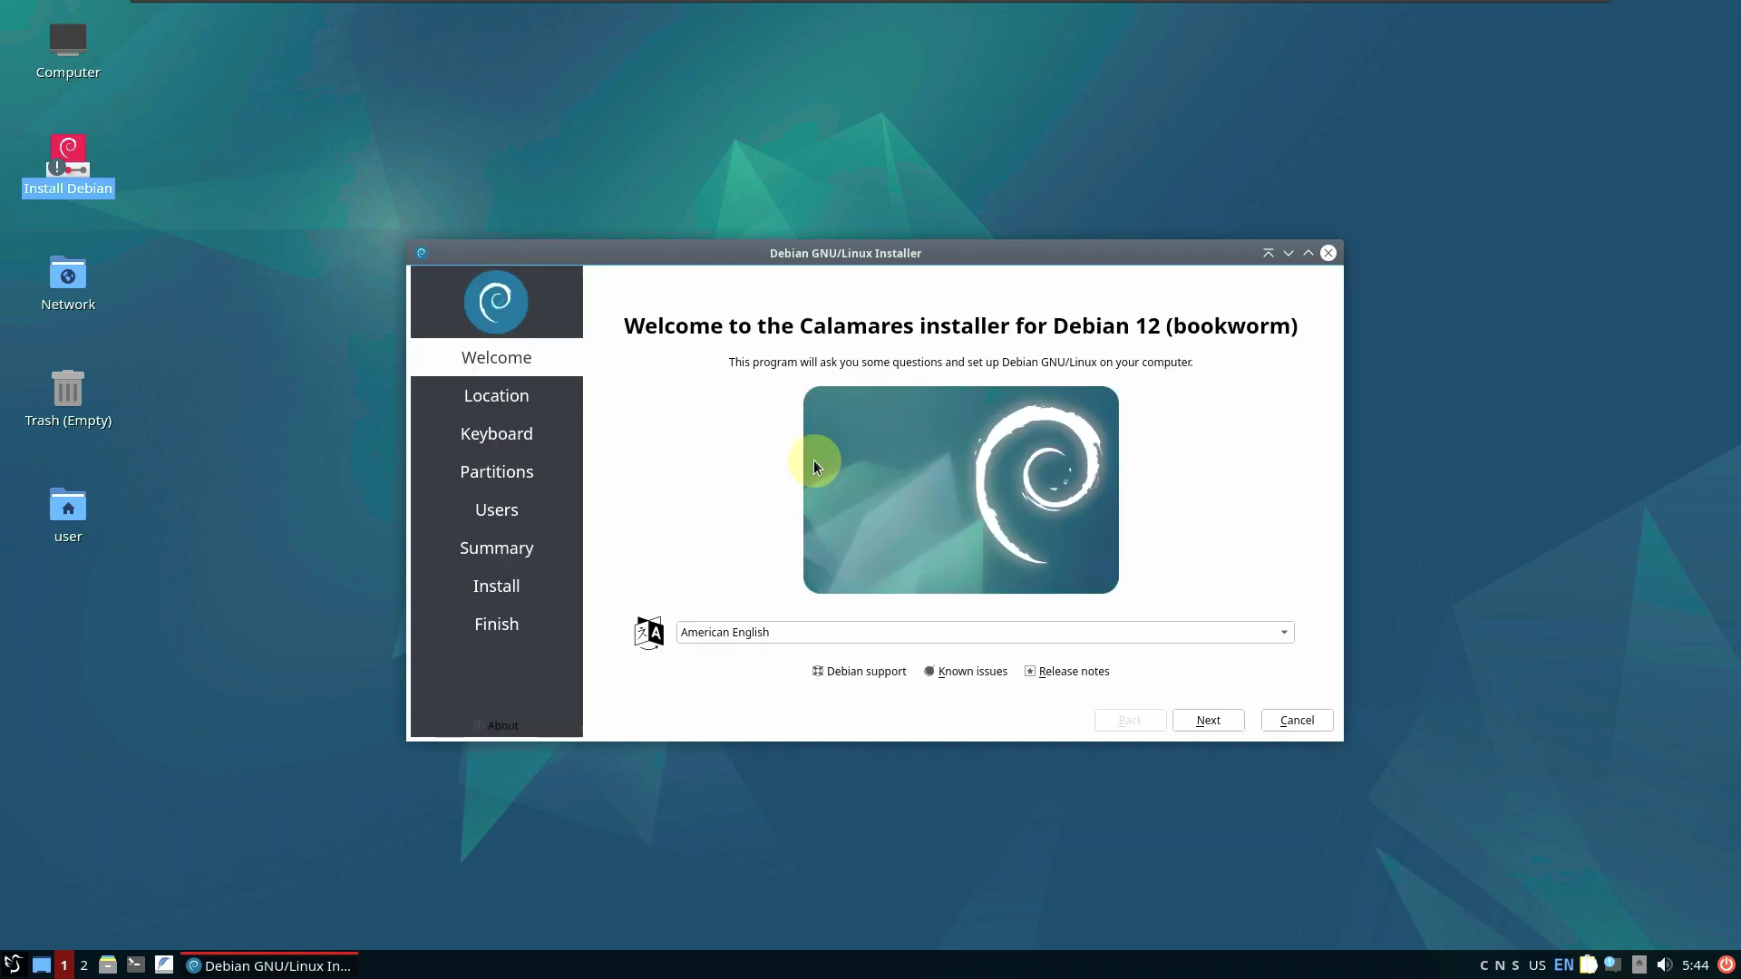
- View the Calamares About box, maximize the installer, and keep American English
click(512, 727)
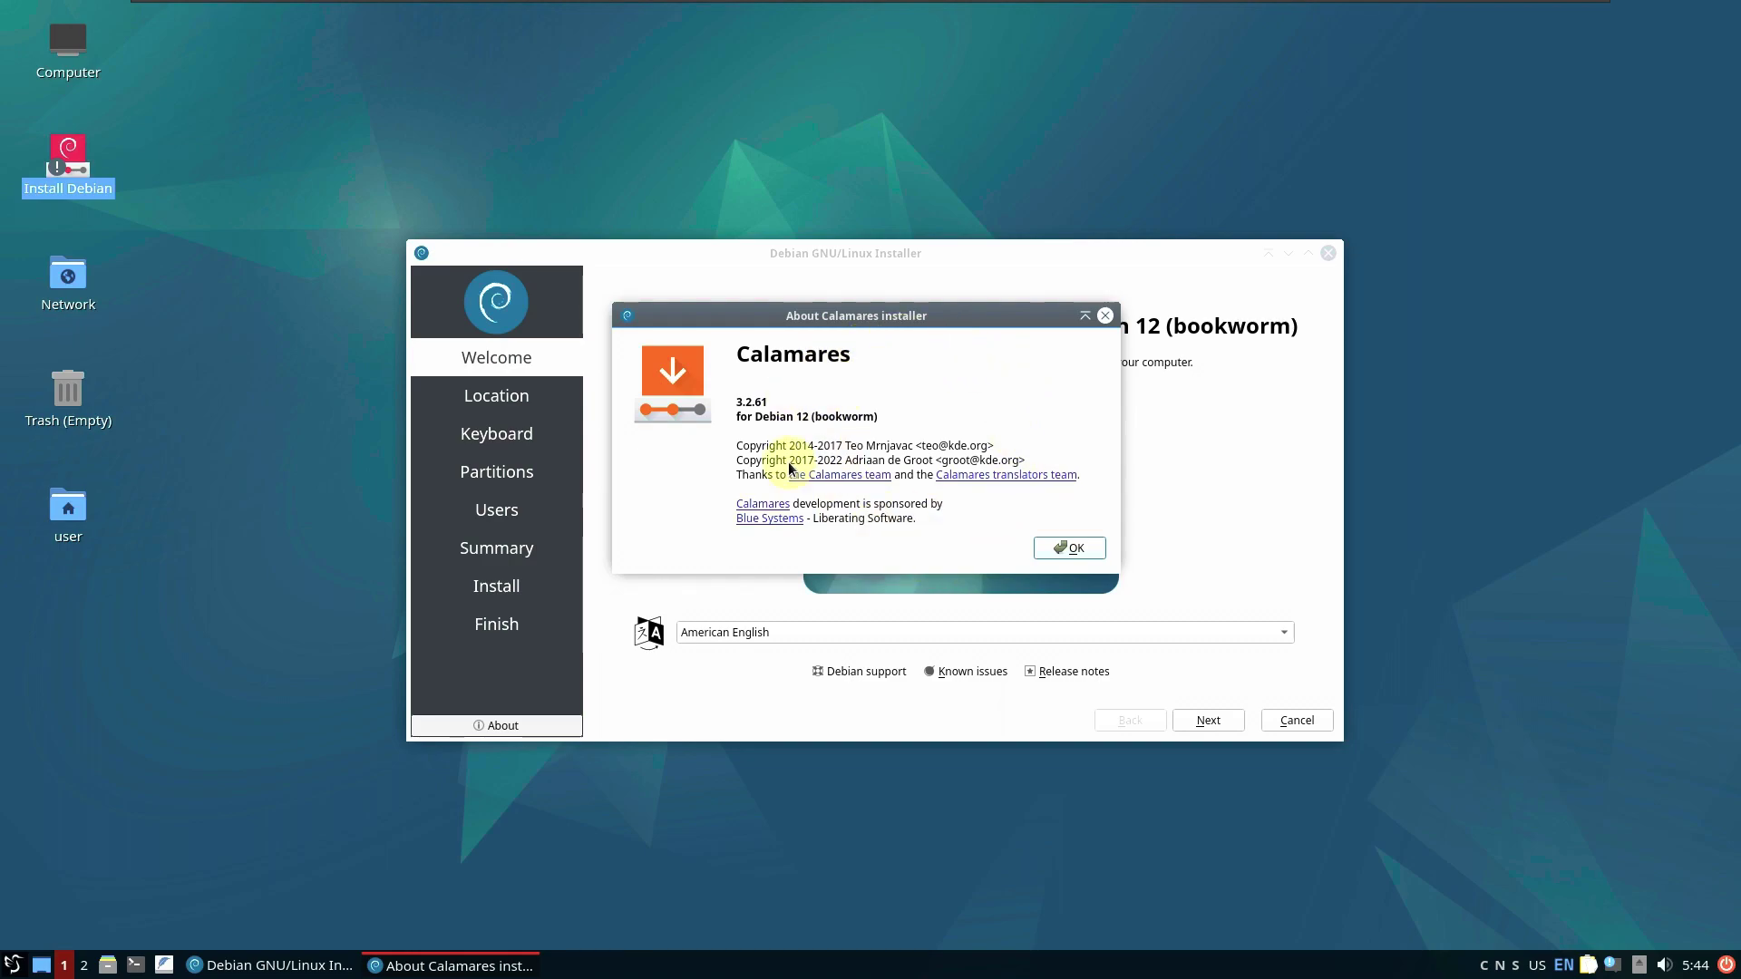
click(1063, 549)
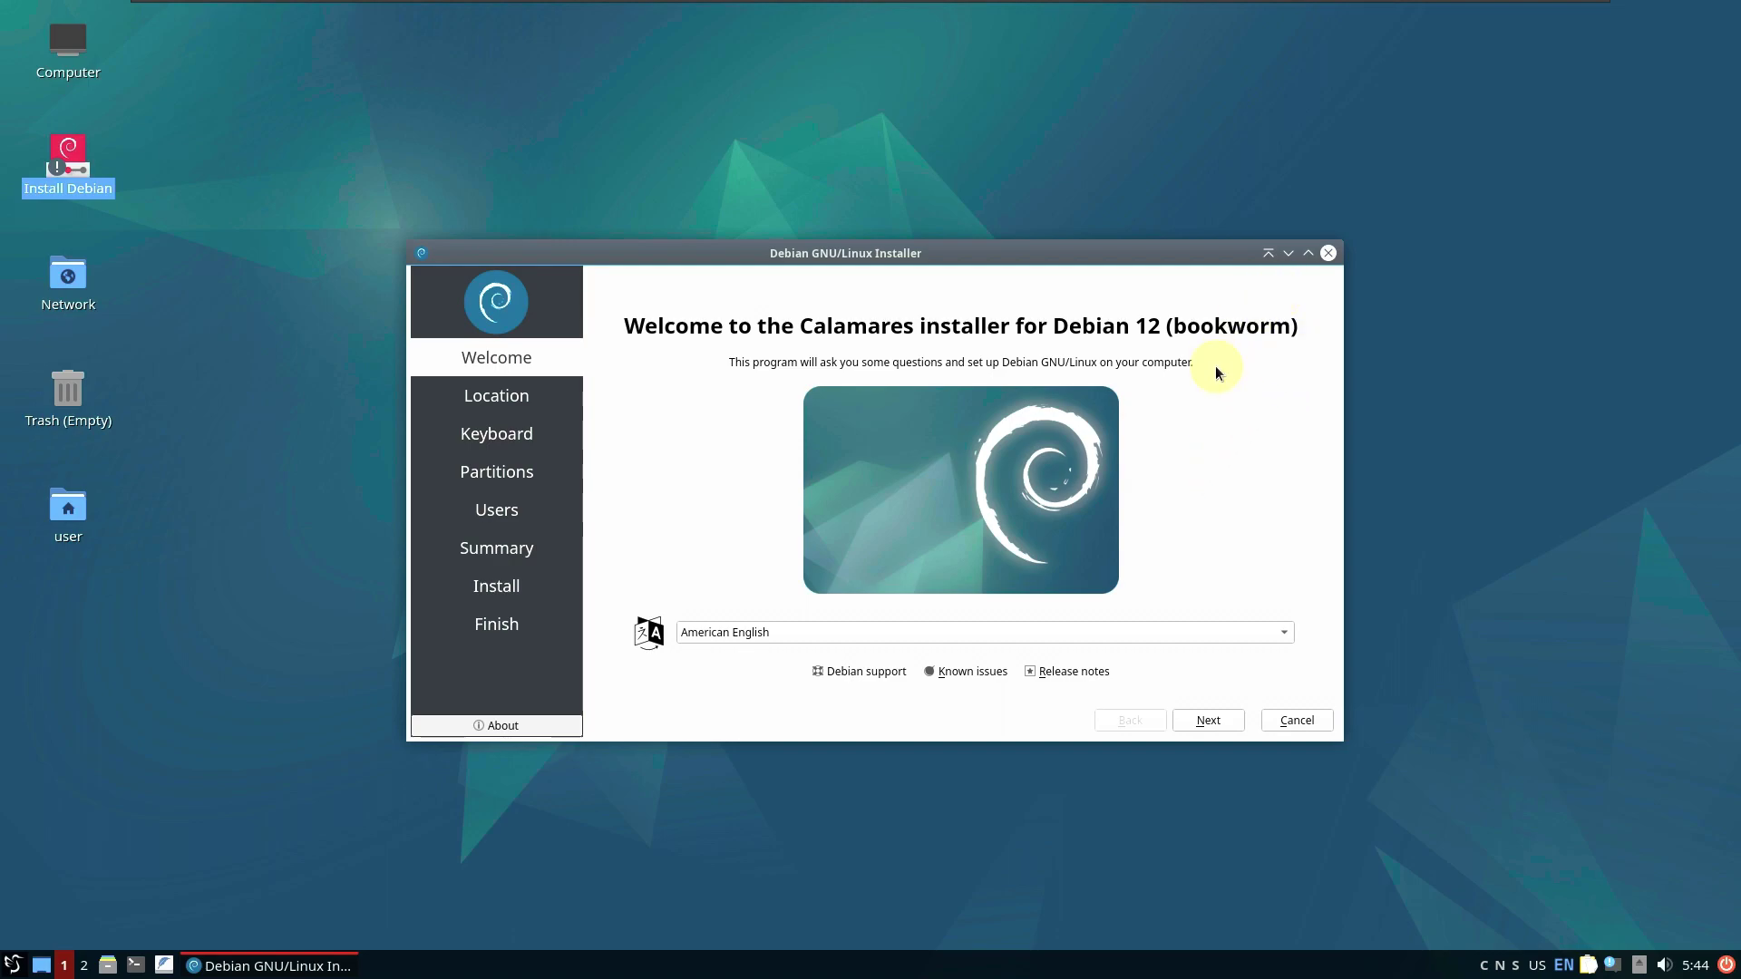
click(1306, 256)
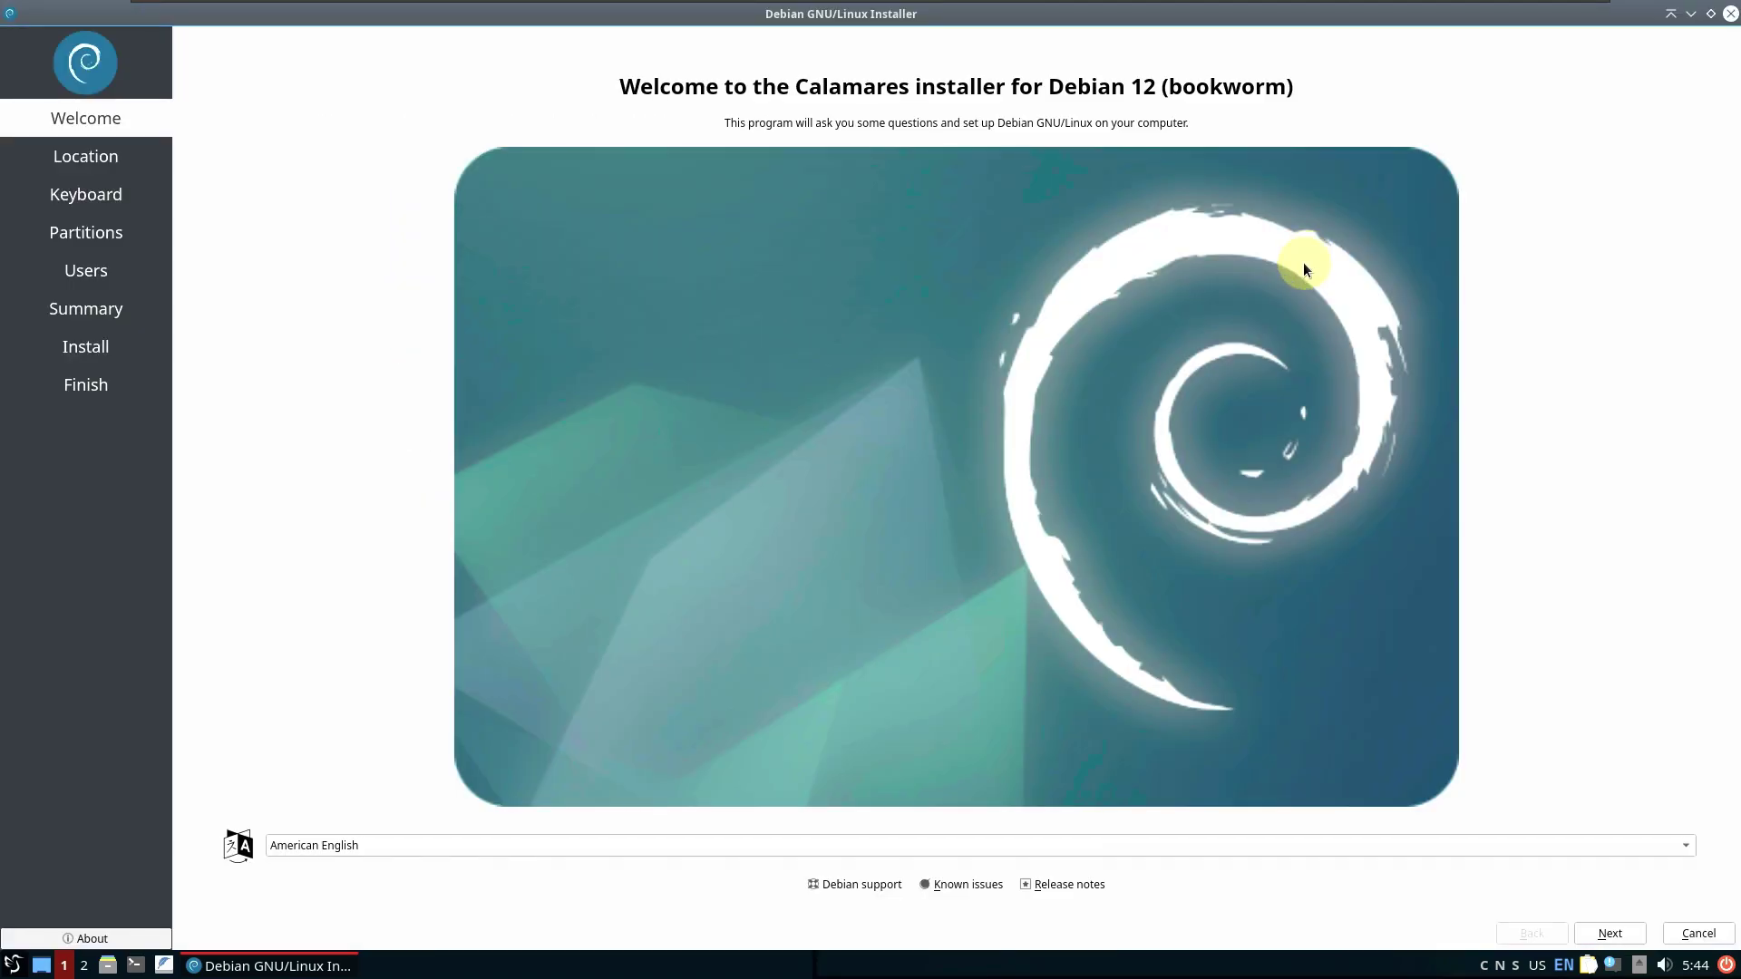
click(655, 845)
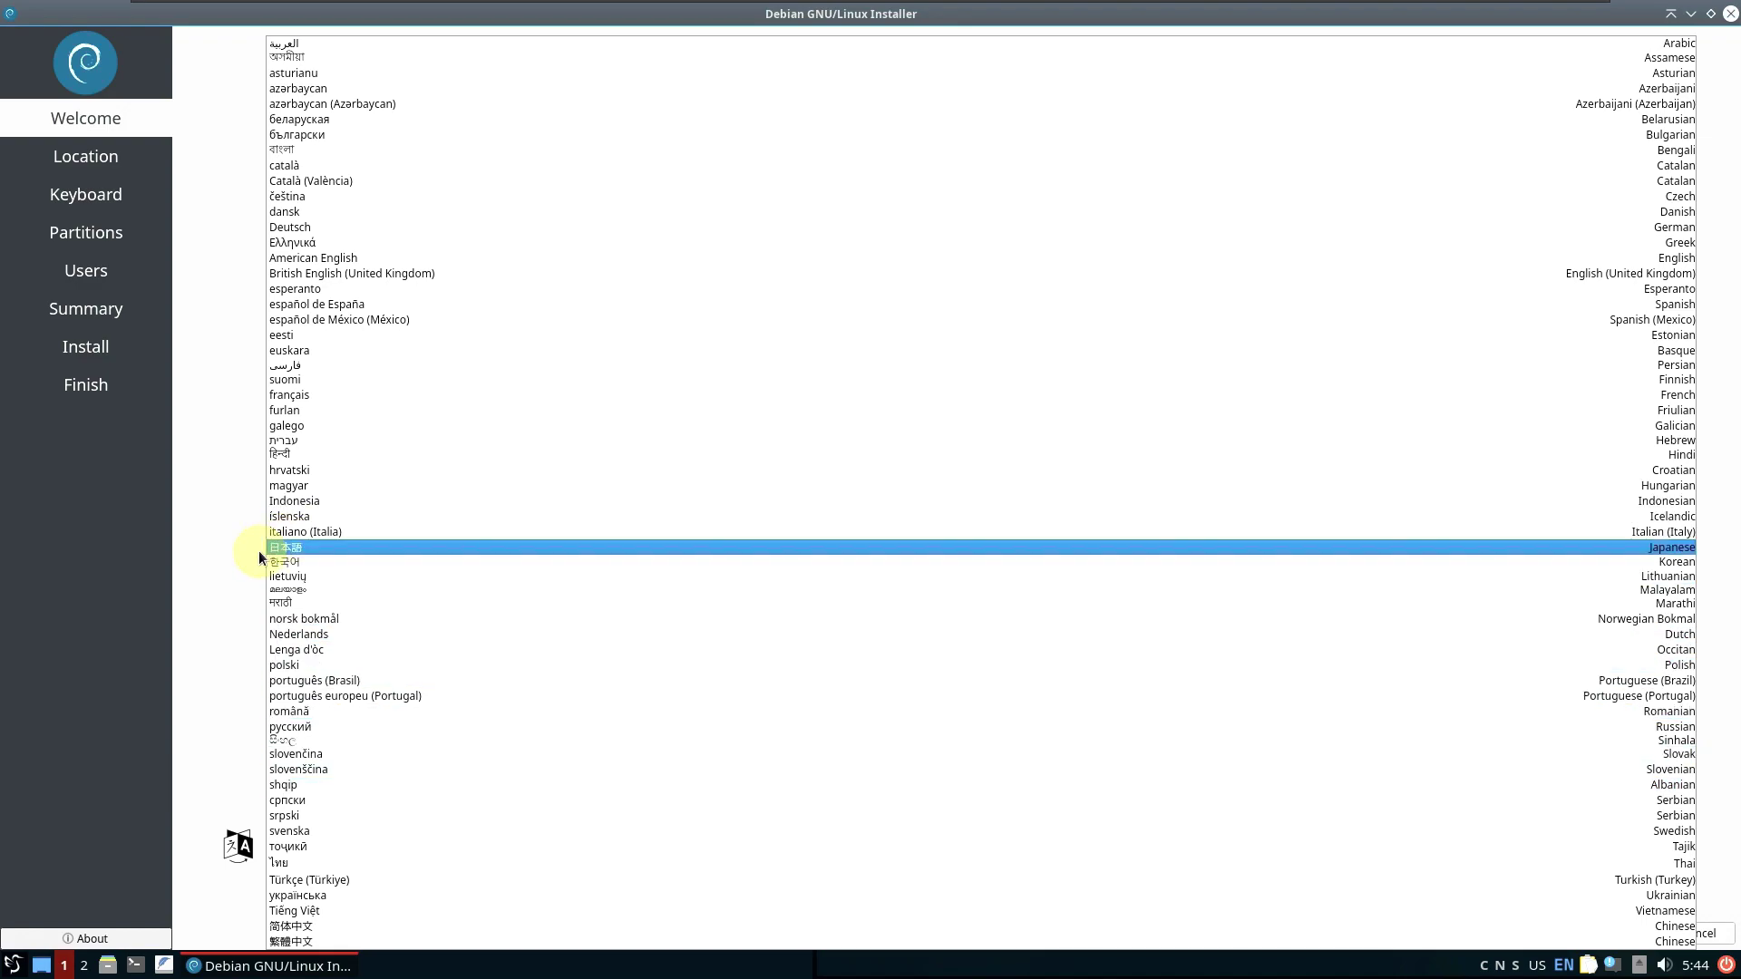
click(229, 571)
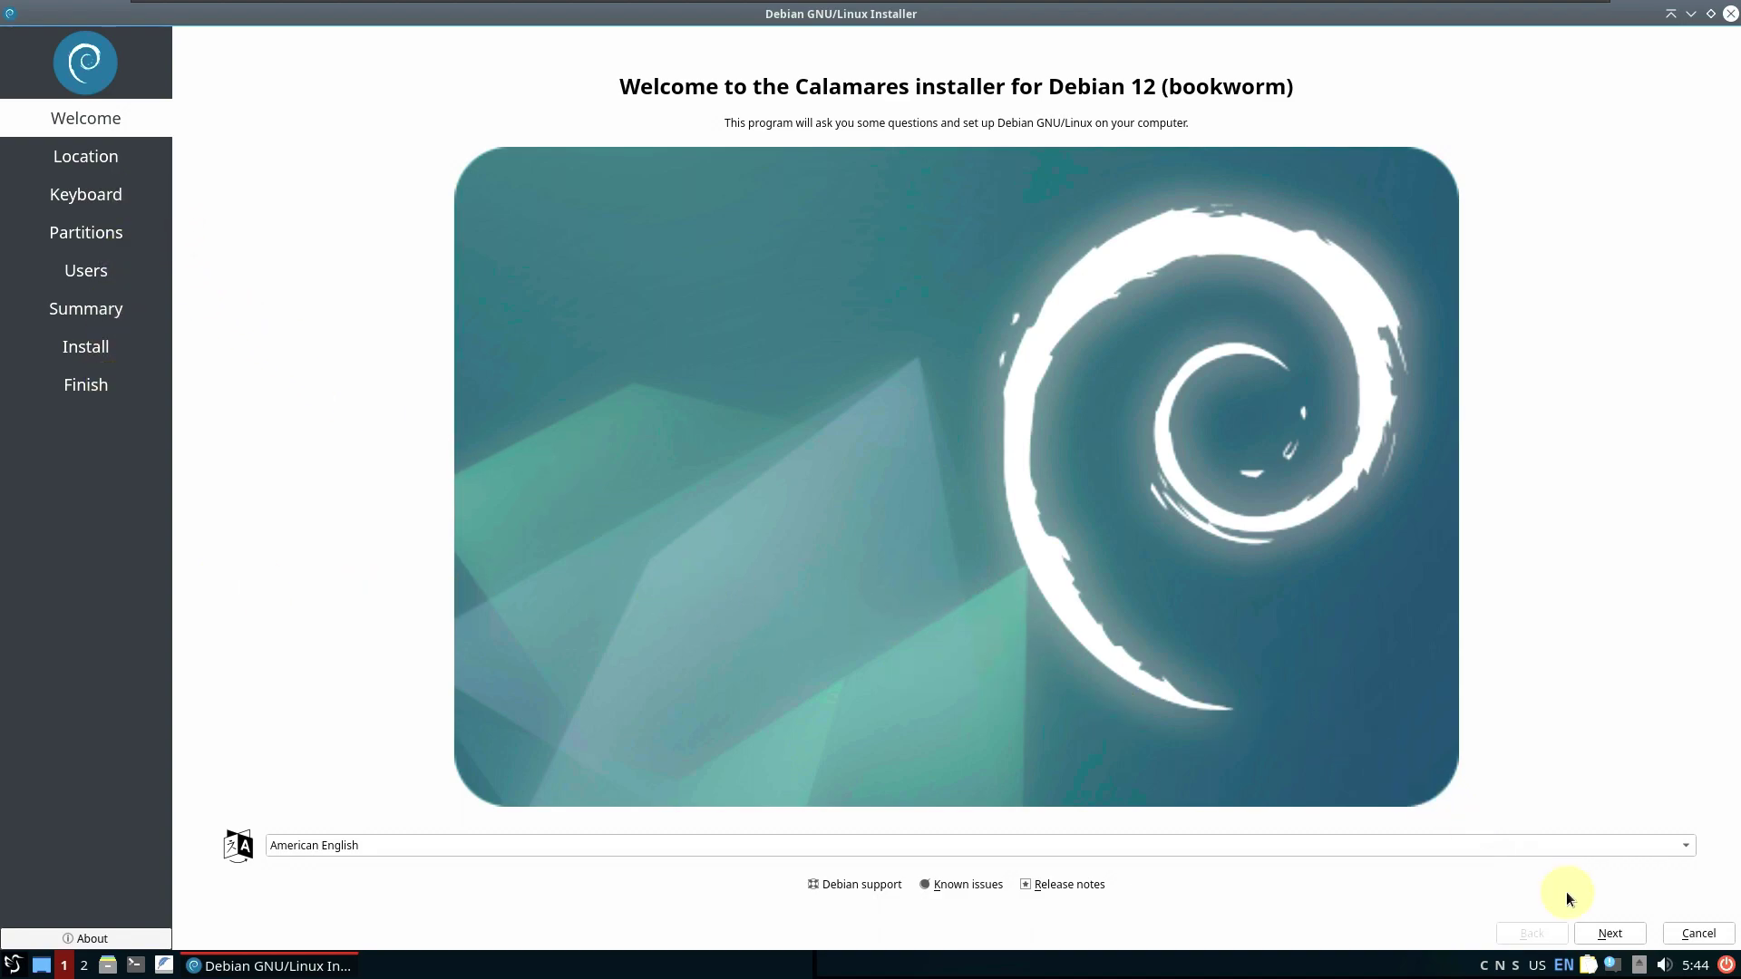
- Move to the Location step and set the time zone to America, Los Angeles
click(1614, 935)
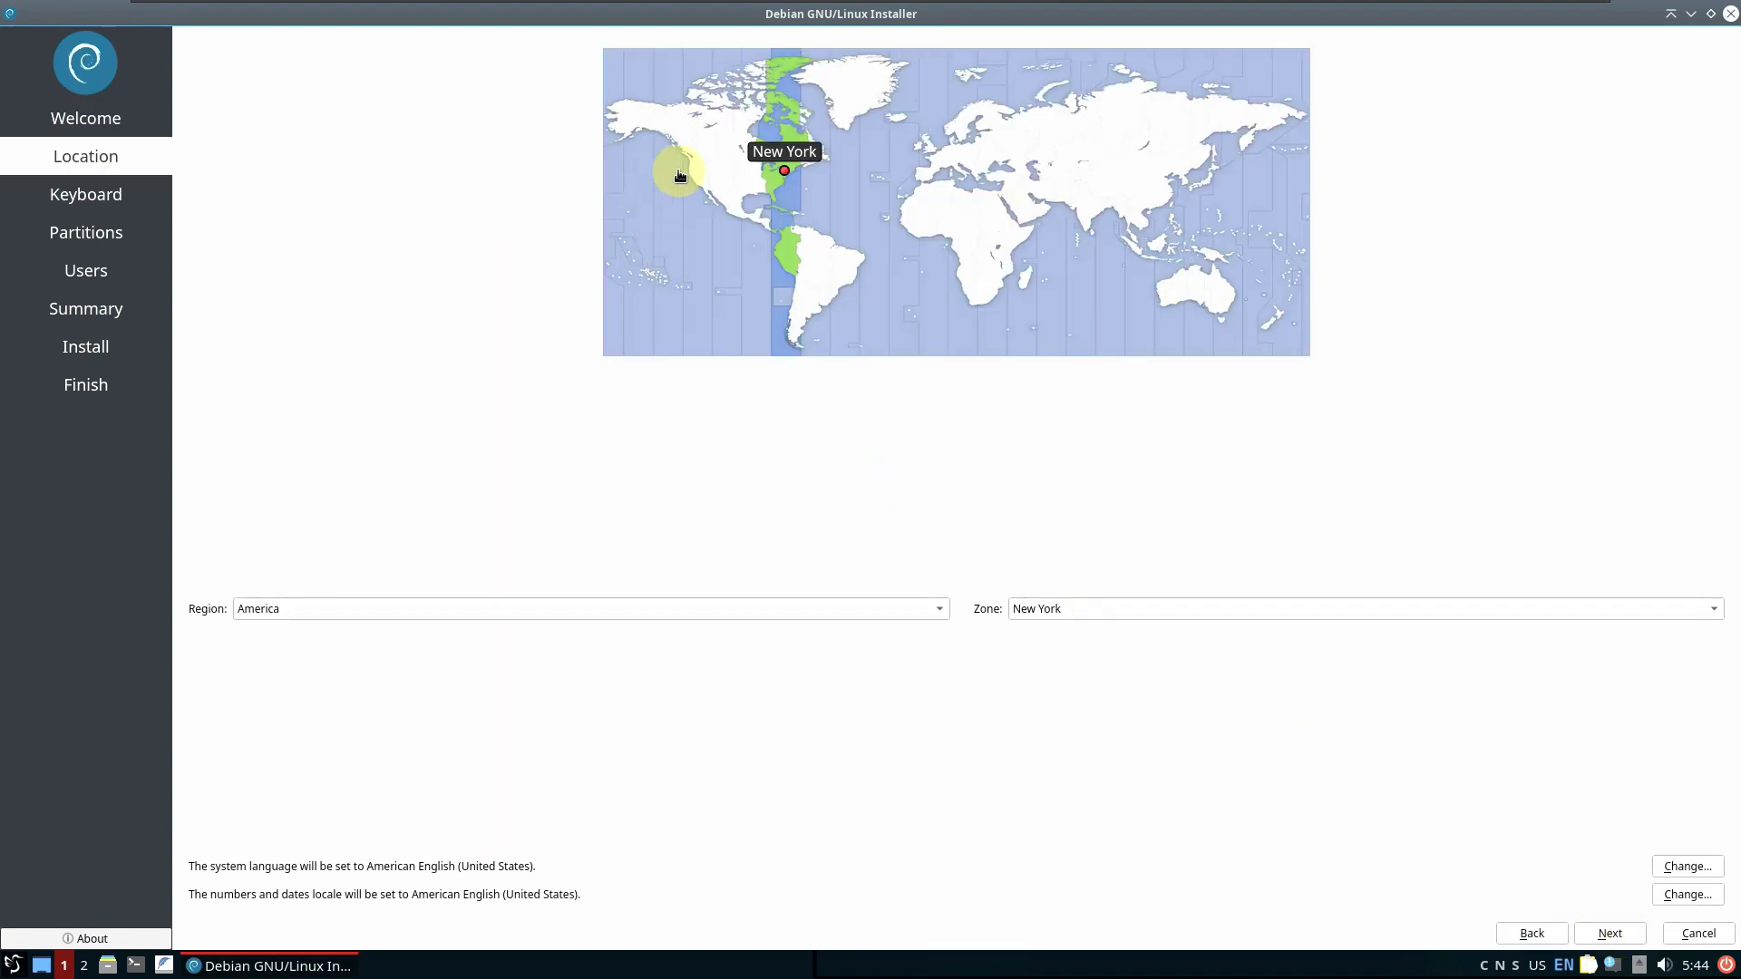
click(680, 175)
click(898, 609)
click(1222, 616)
click(1222, 615)
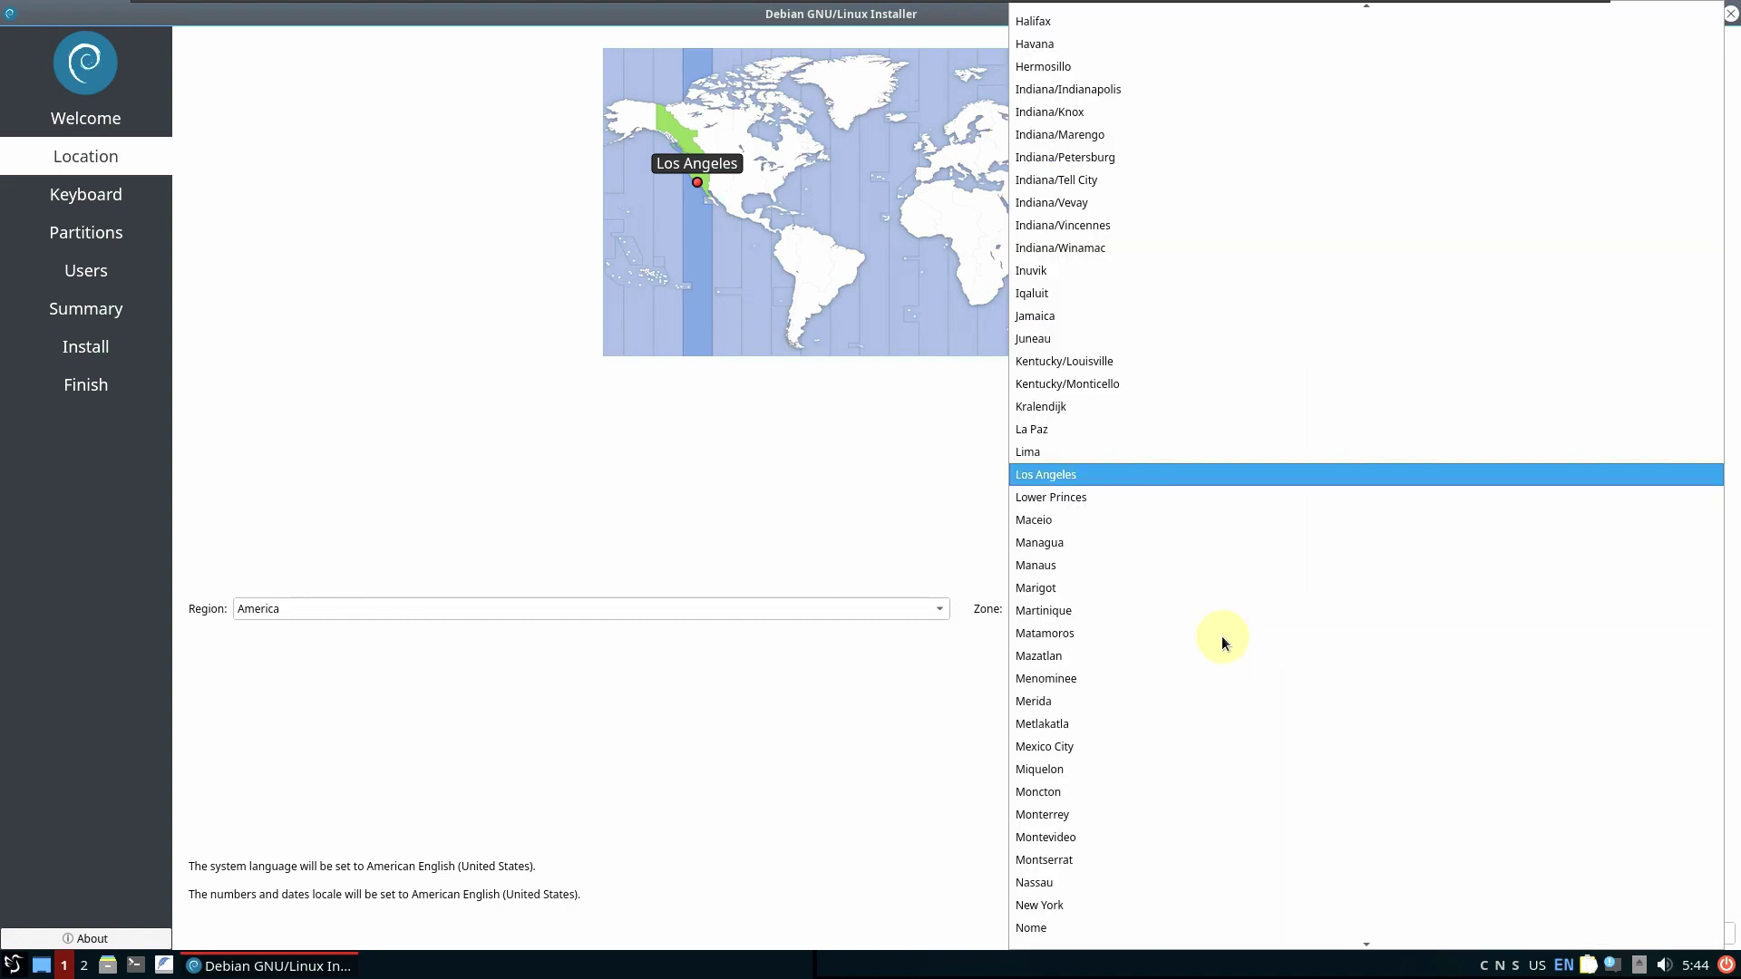
- Keep the America/Los Angeles time zone and en_US.UTF-8 for system language and number/date formats
click(765, 687)
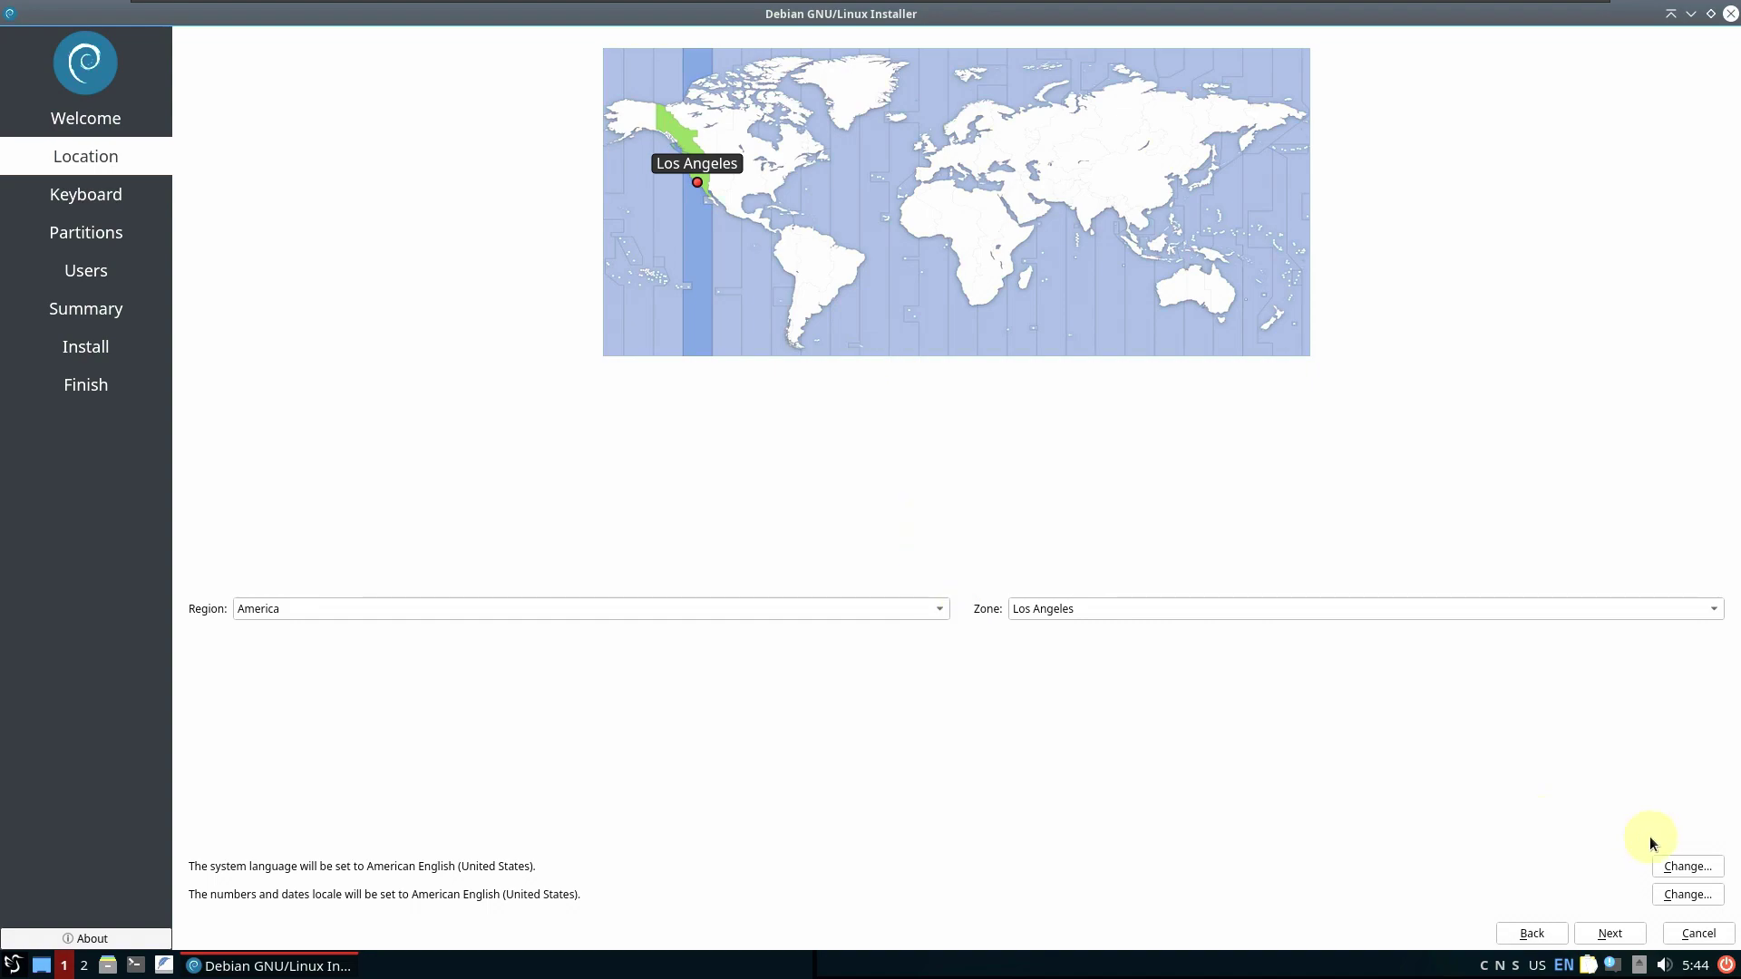
click(1697, 867)
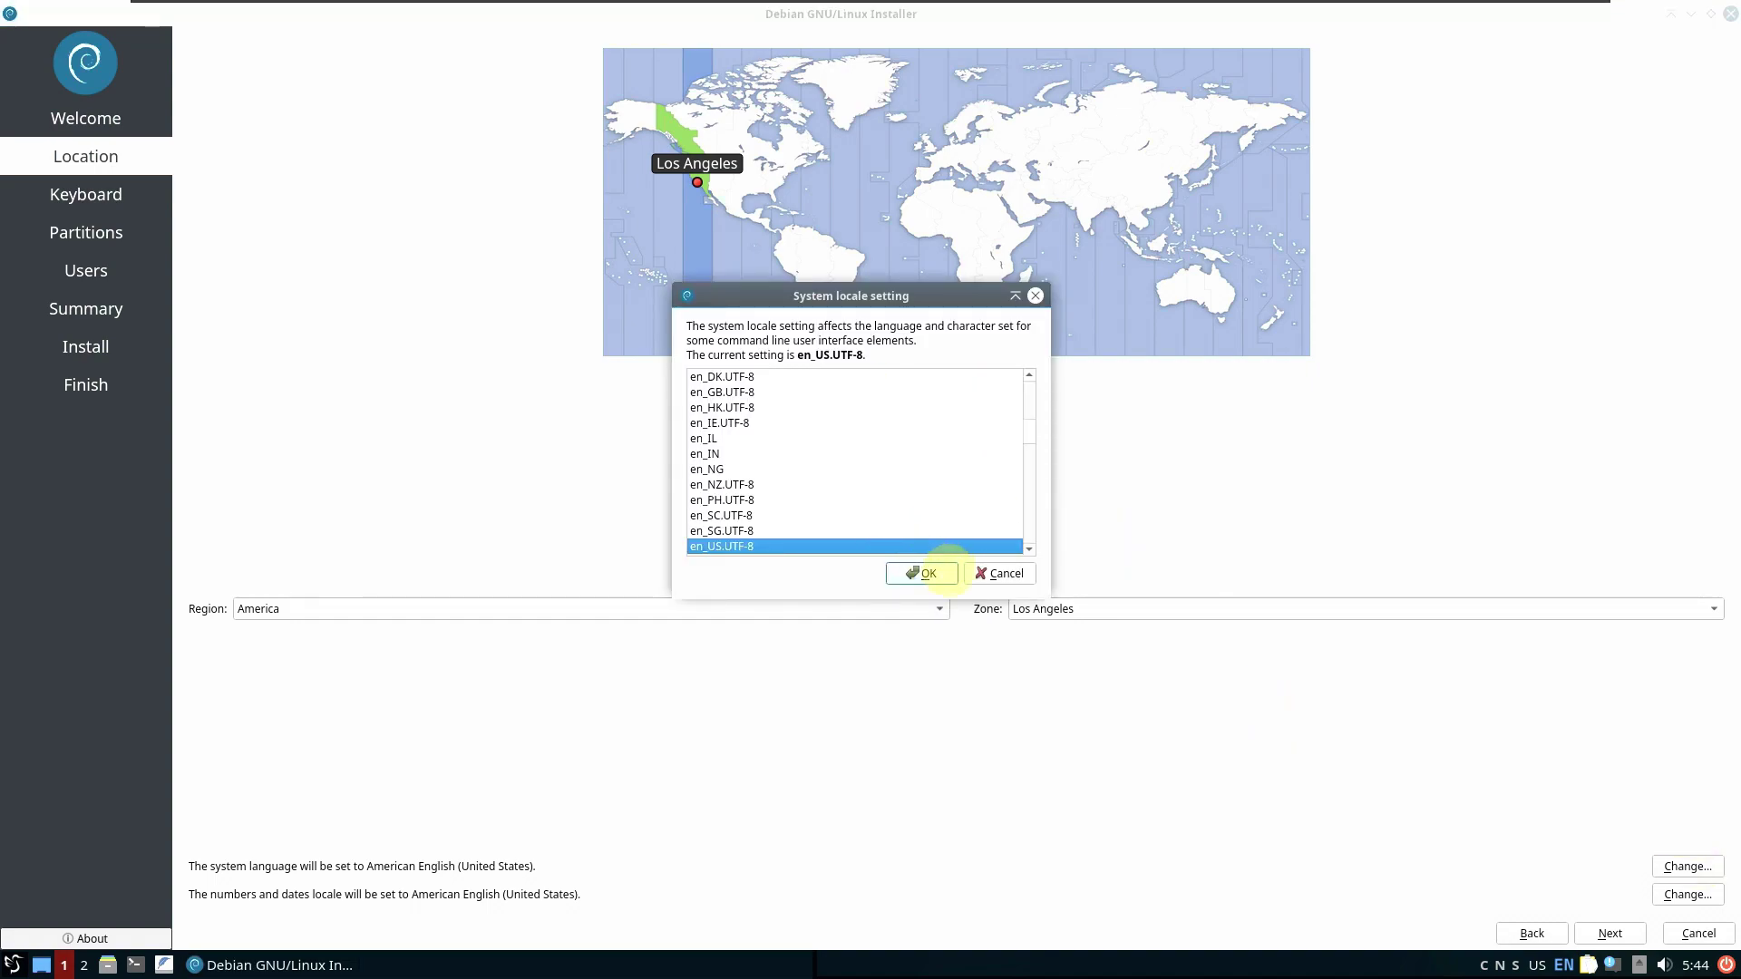
click(921, 573)
click(1716, 895)
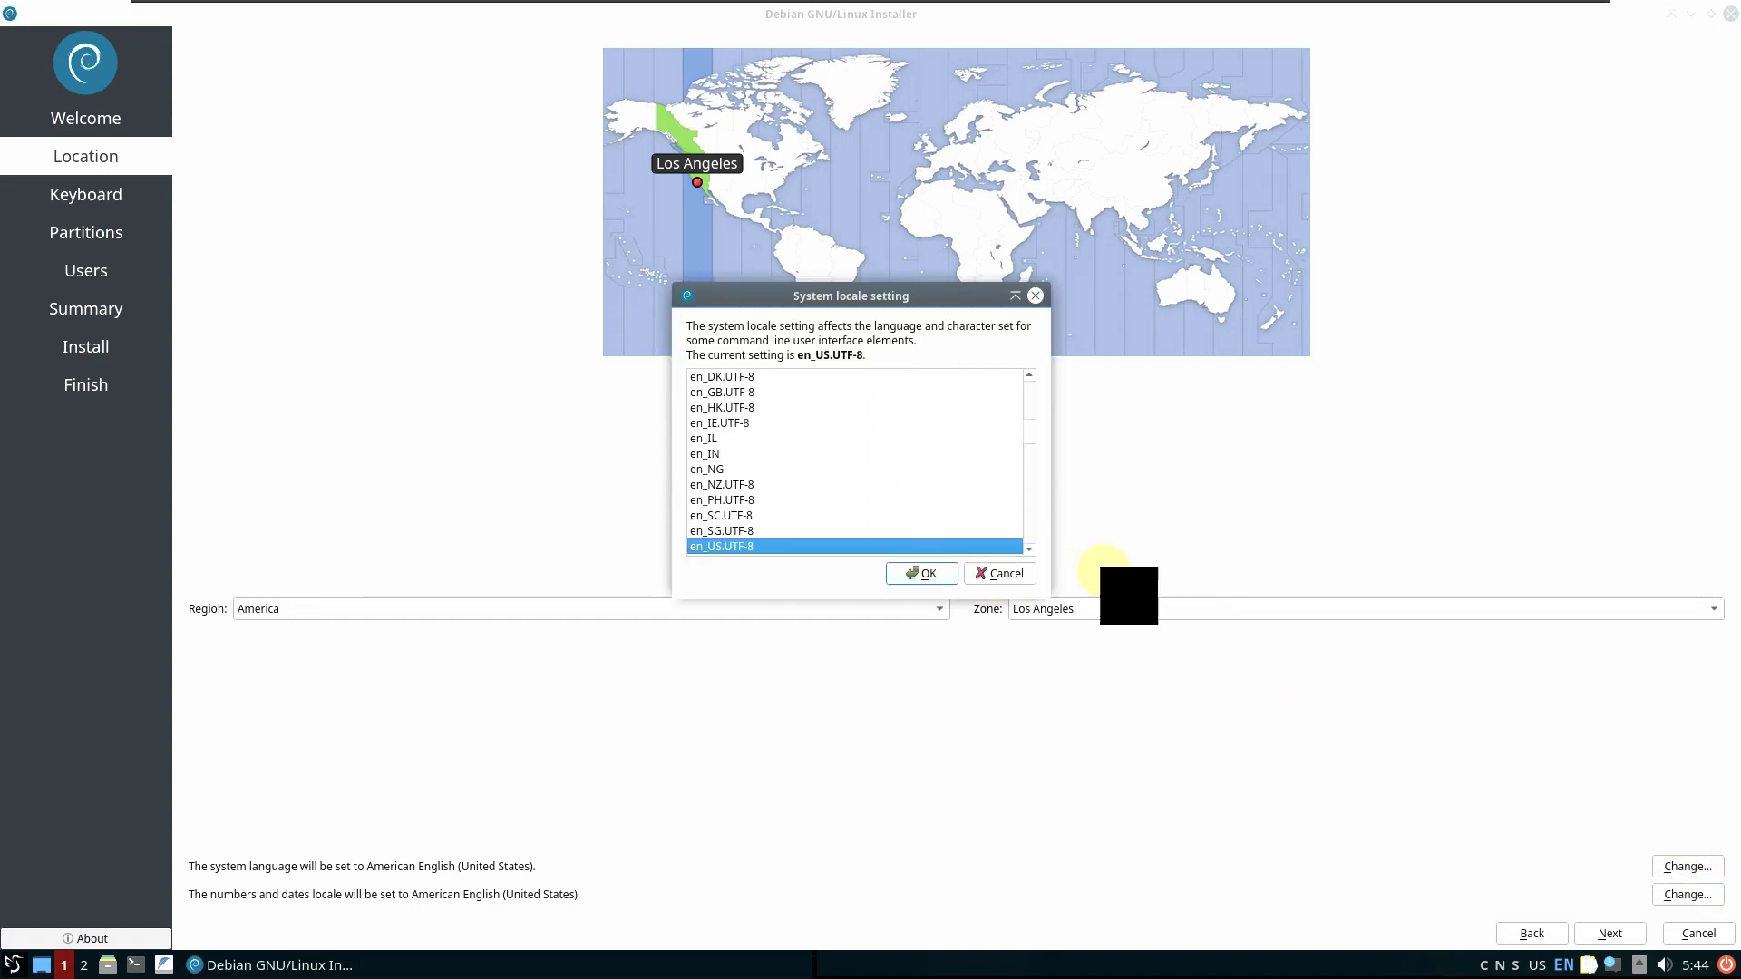
click(998, 572)
click(1611, 933)
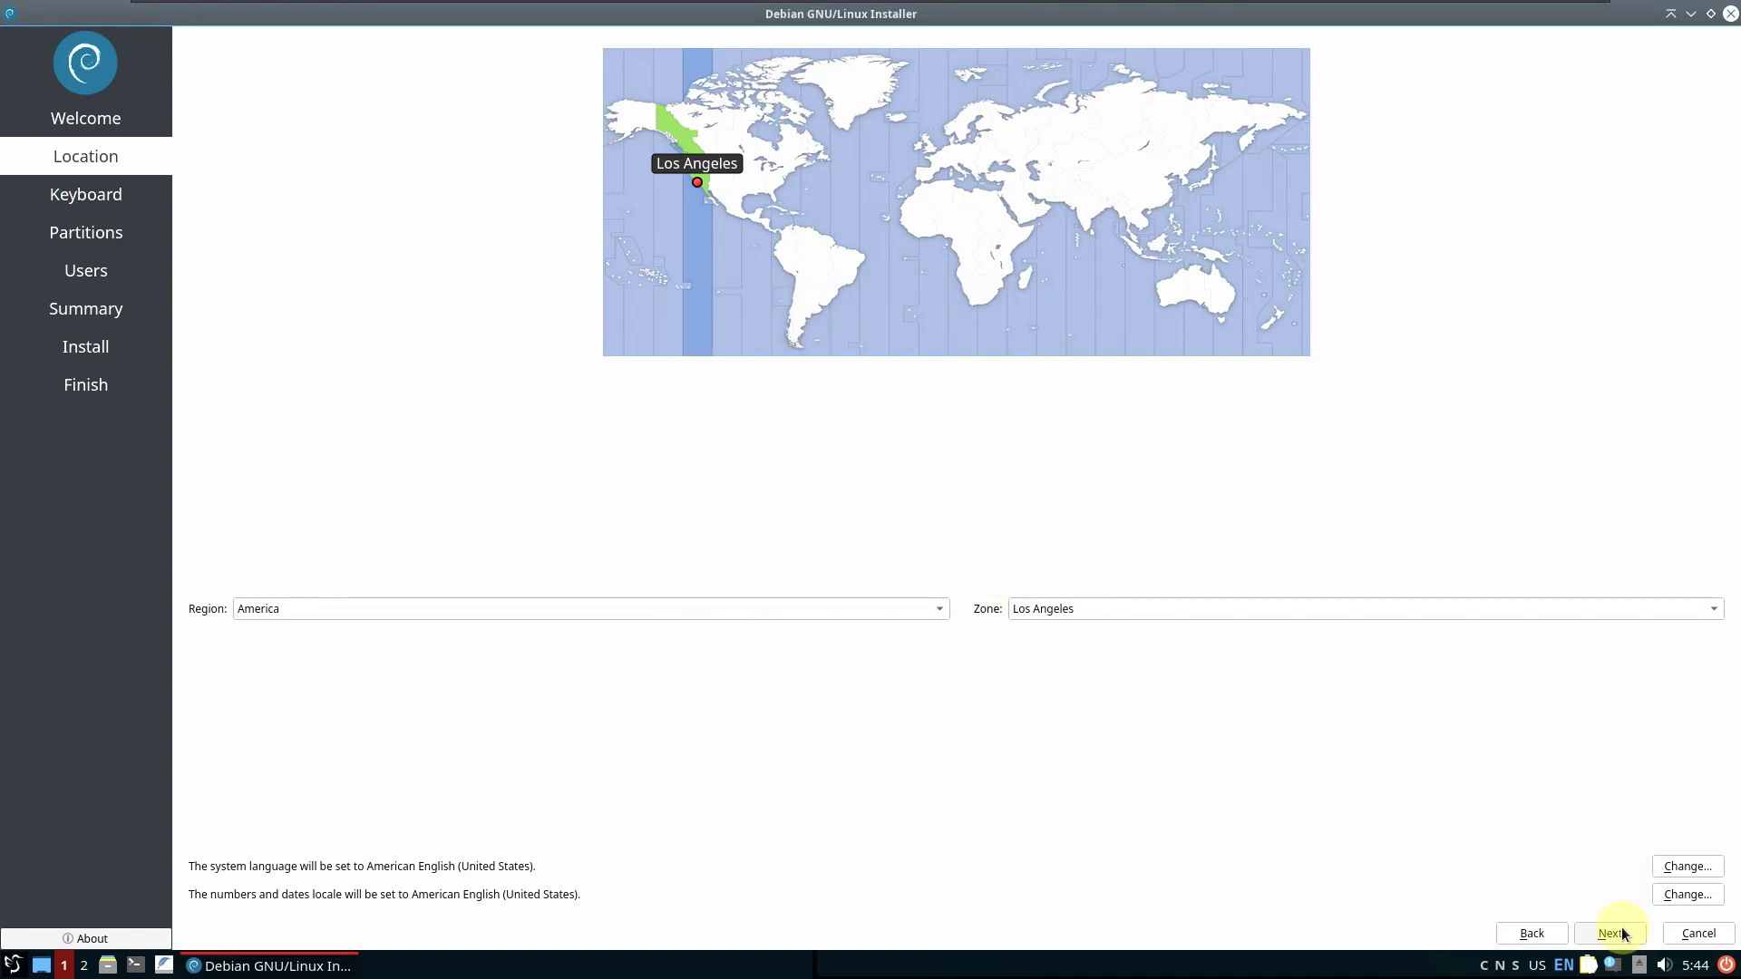
- Accept the Generic 105-key PC, English (US) keyboard and continue to Partitions
click(699, 251)
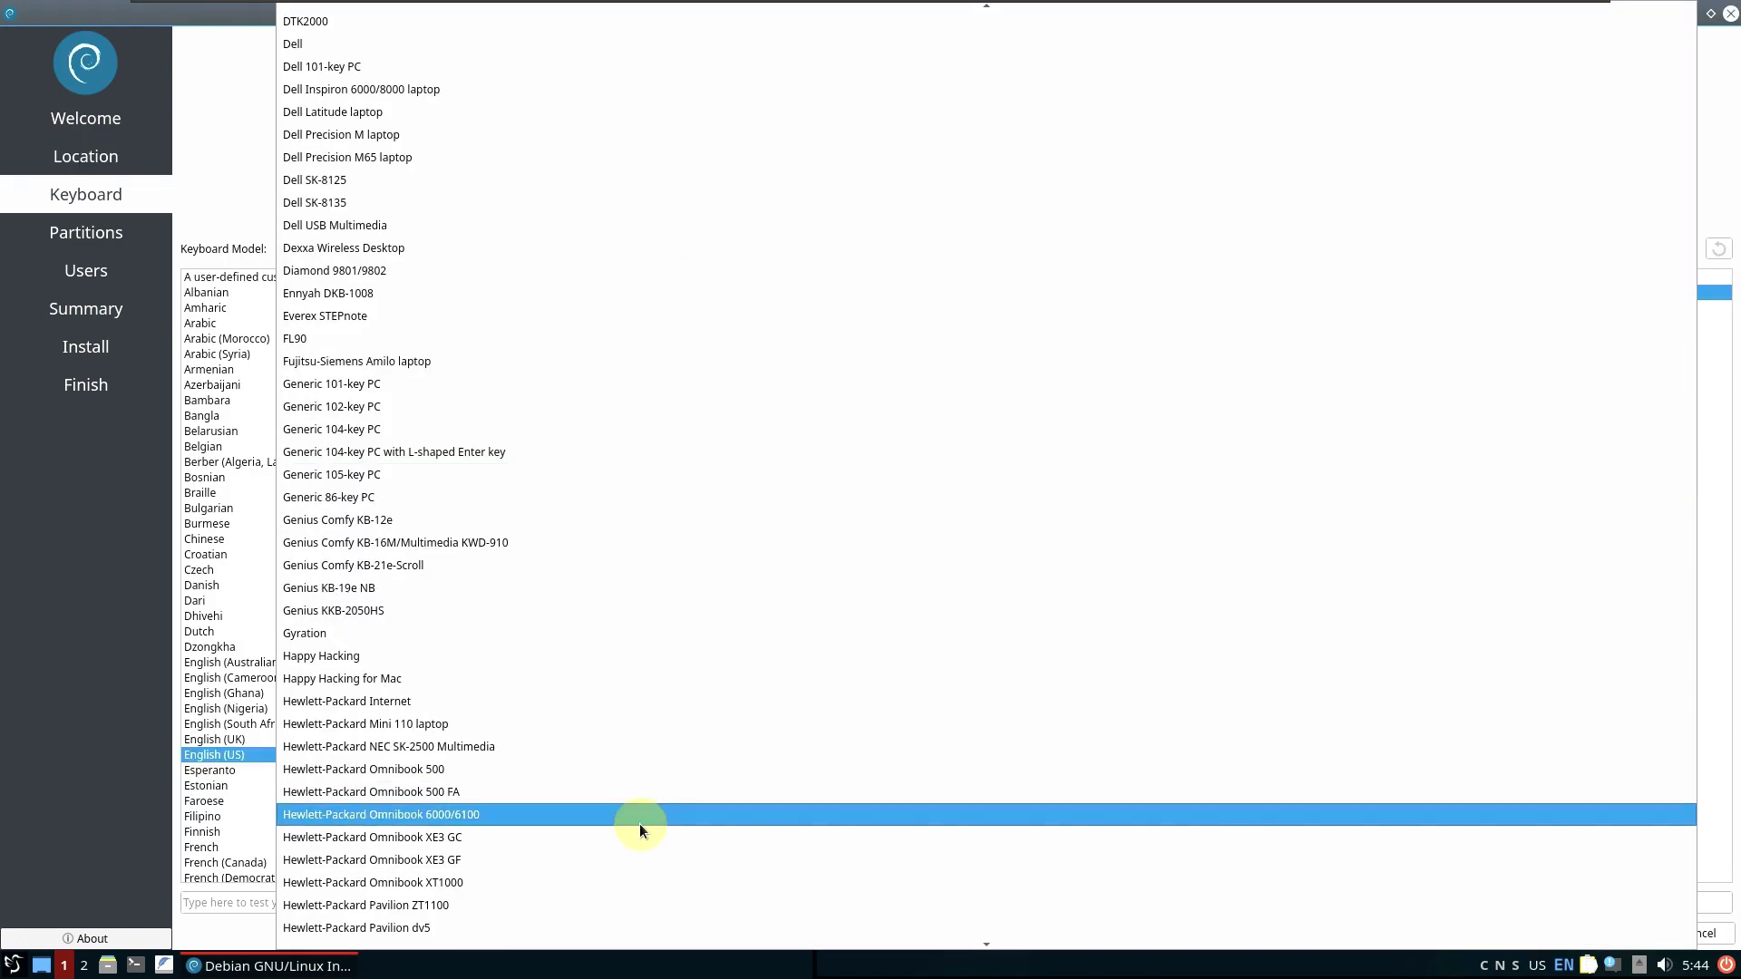
click(232, 158)
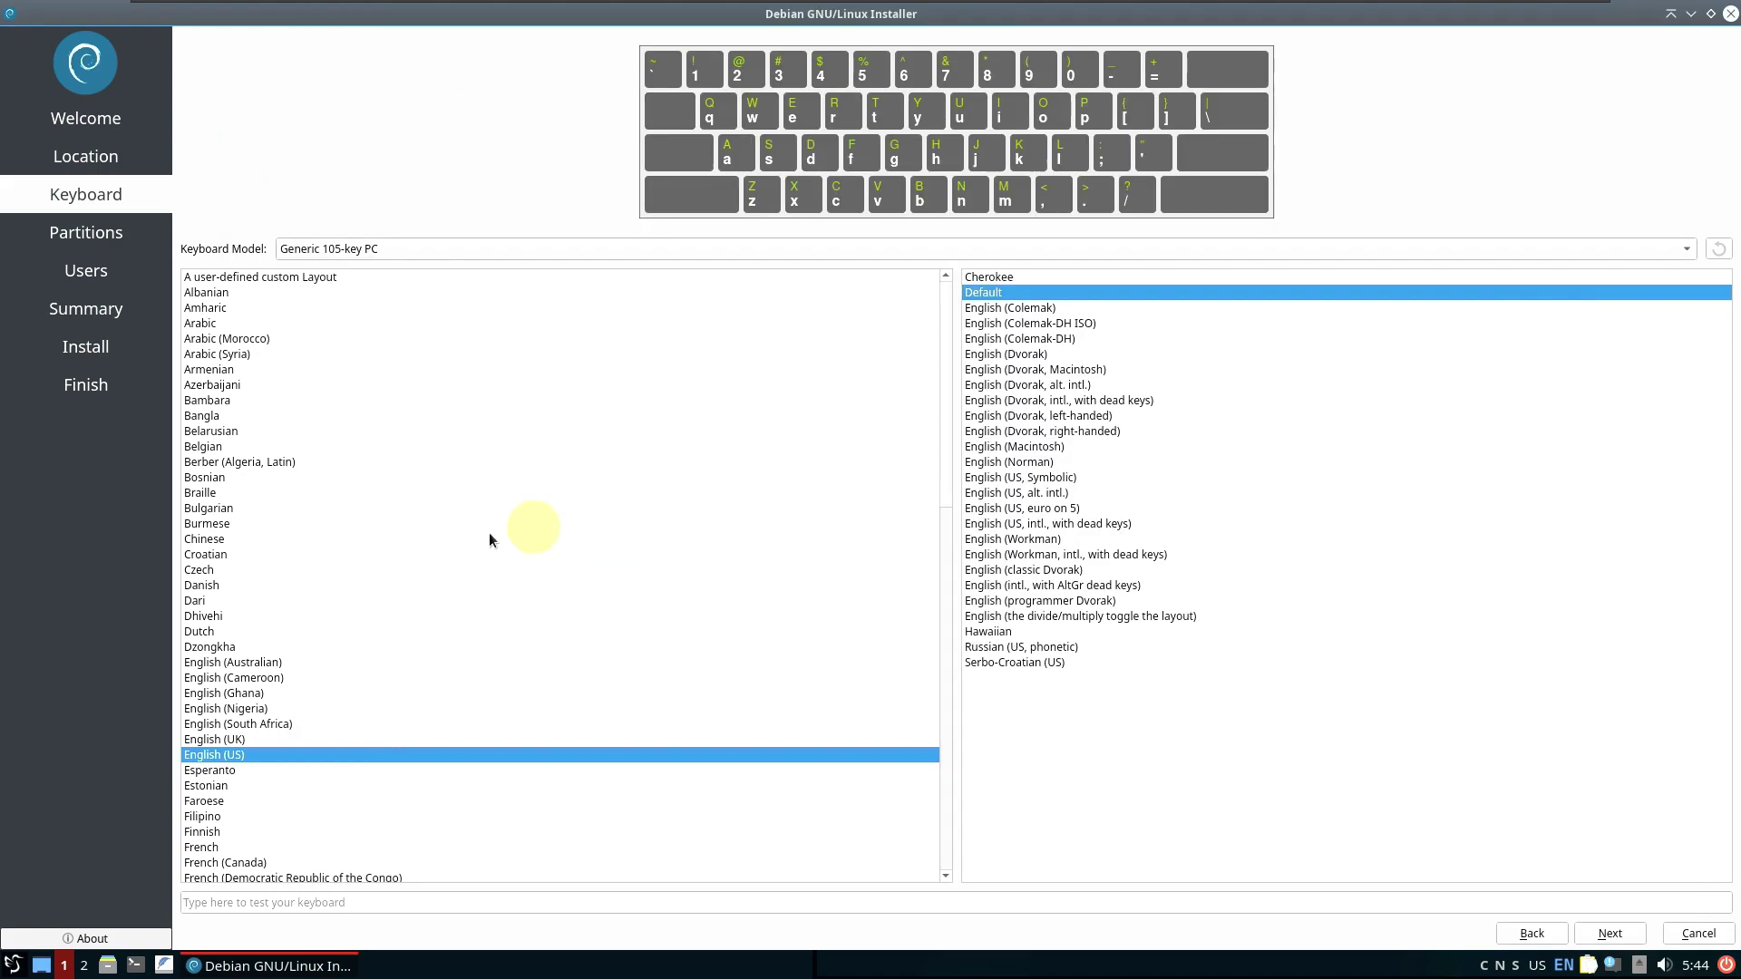
click(453, 900)
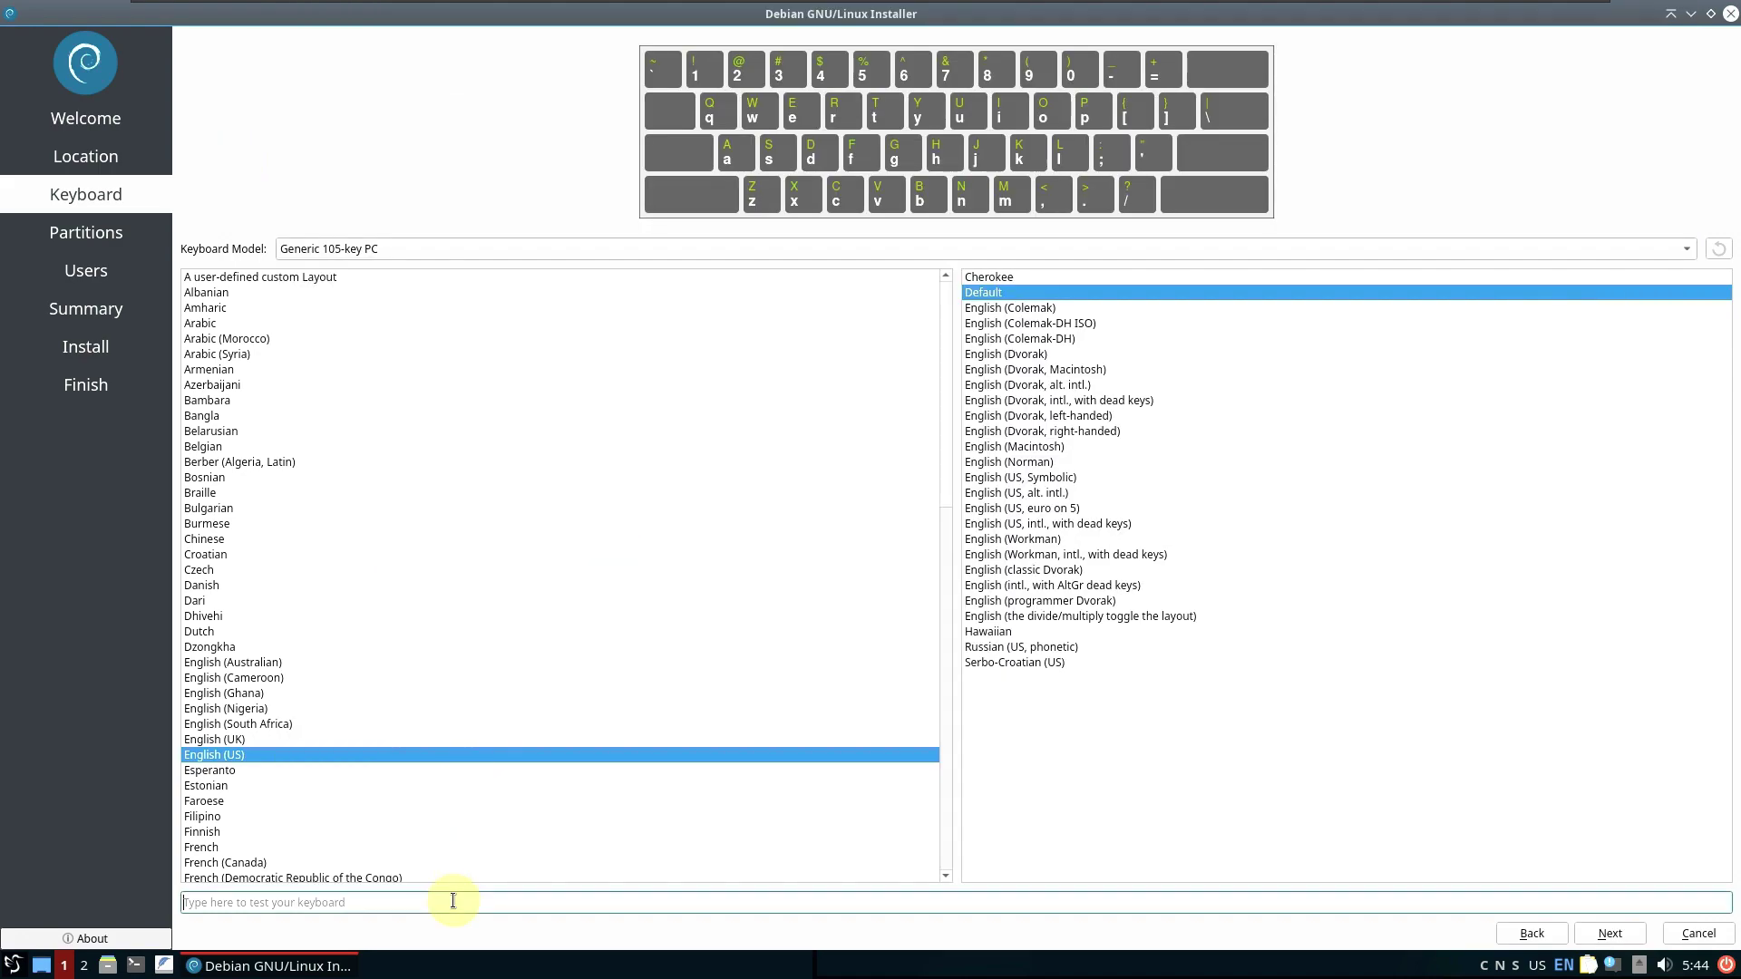
click(1593, 942)
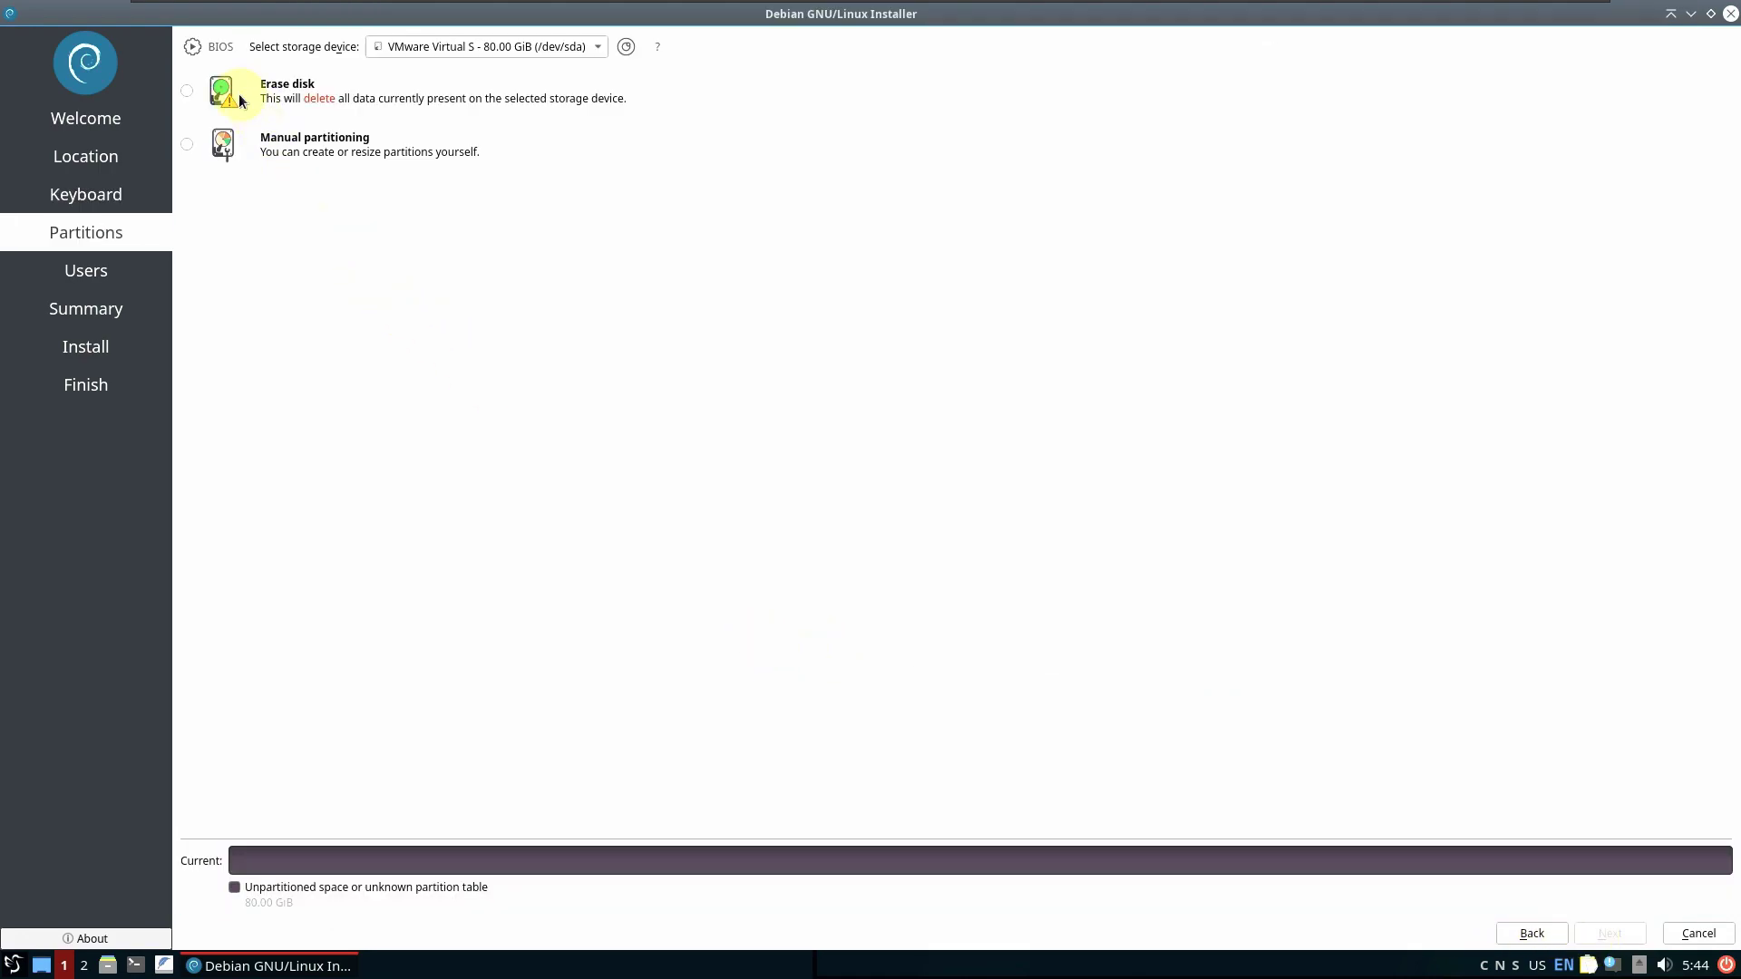
- Choose Erase disk on the 80.00 GiB drive, planning 71.66 GiB ext4 plus 8.34 GiB swap
click(475, 47)
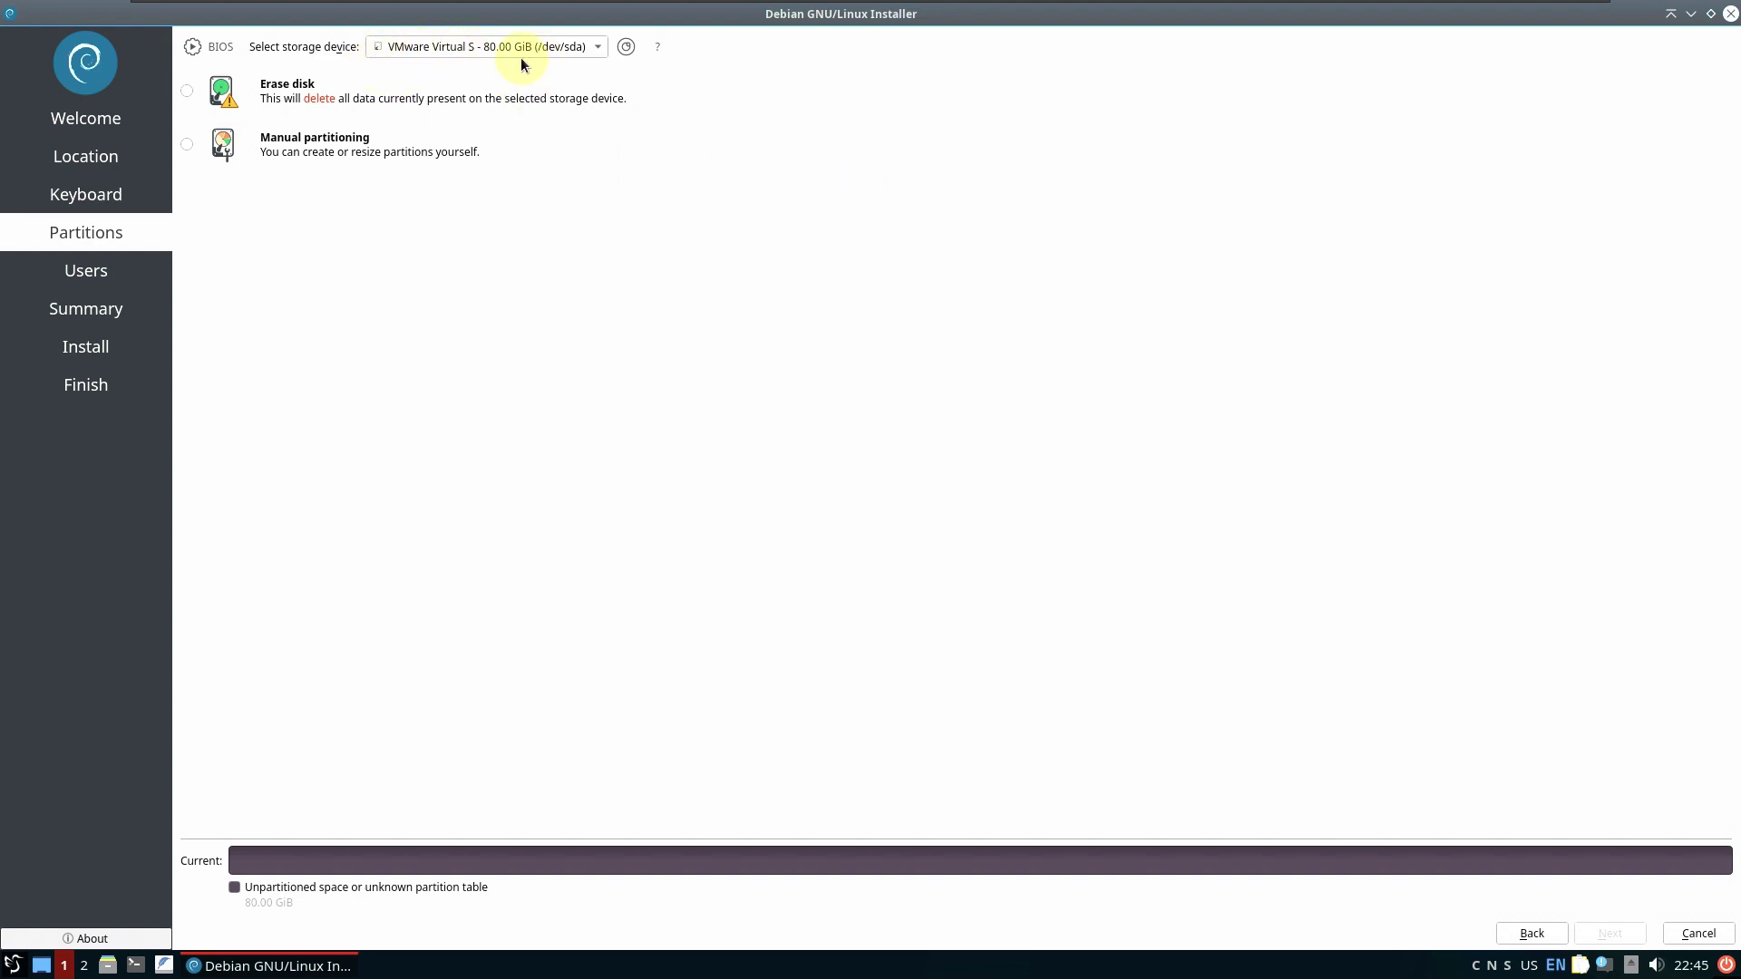
click(205, 96)
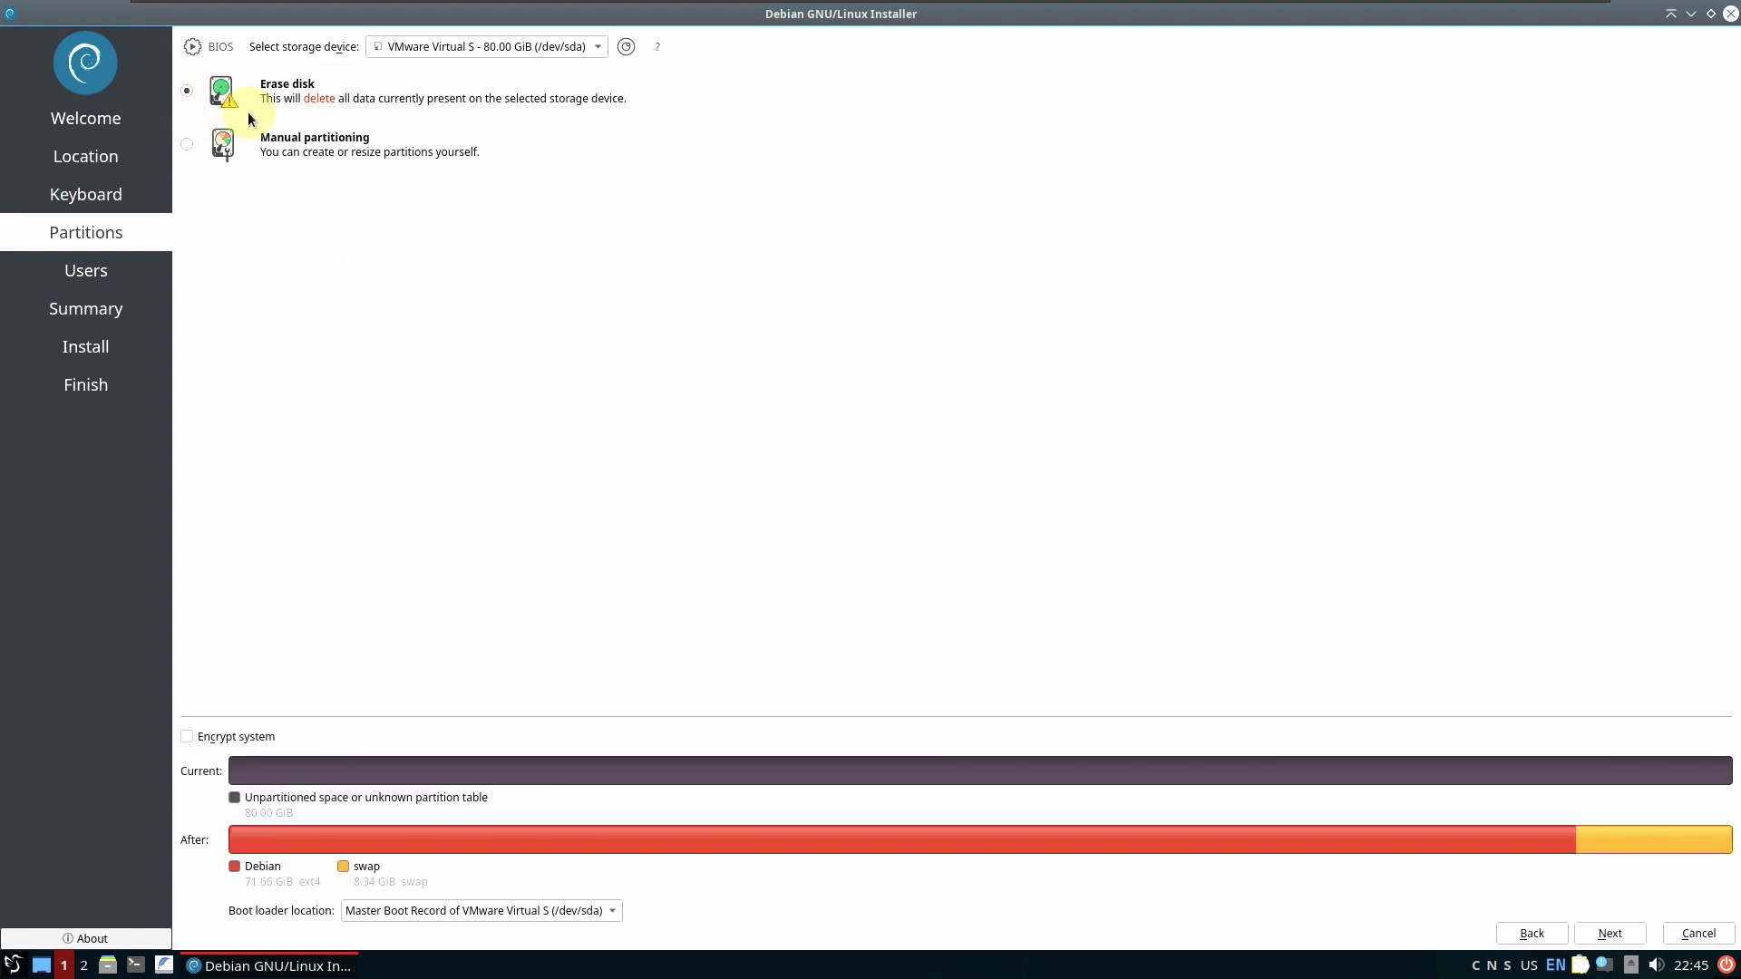
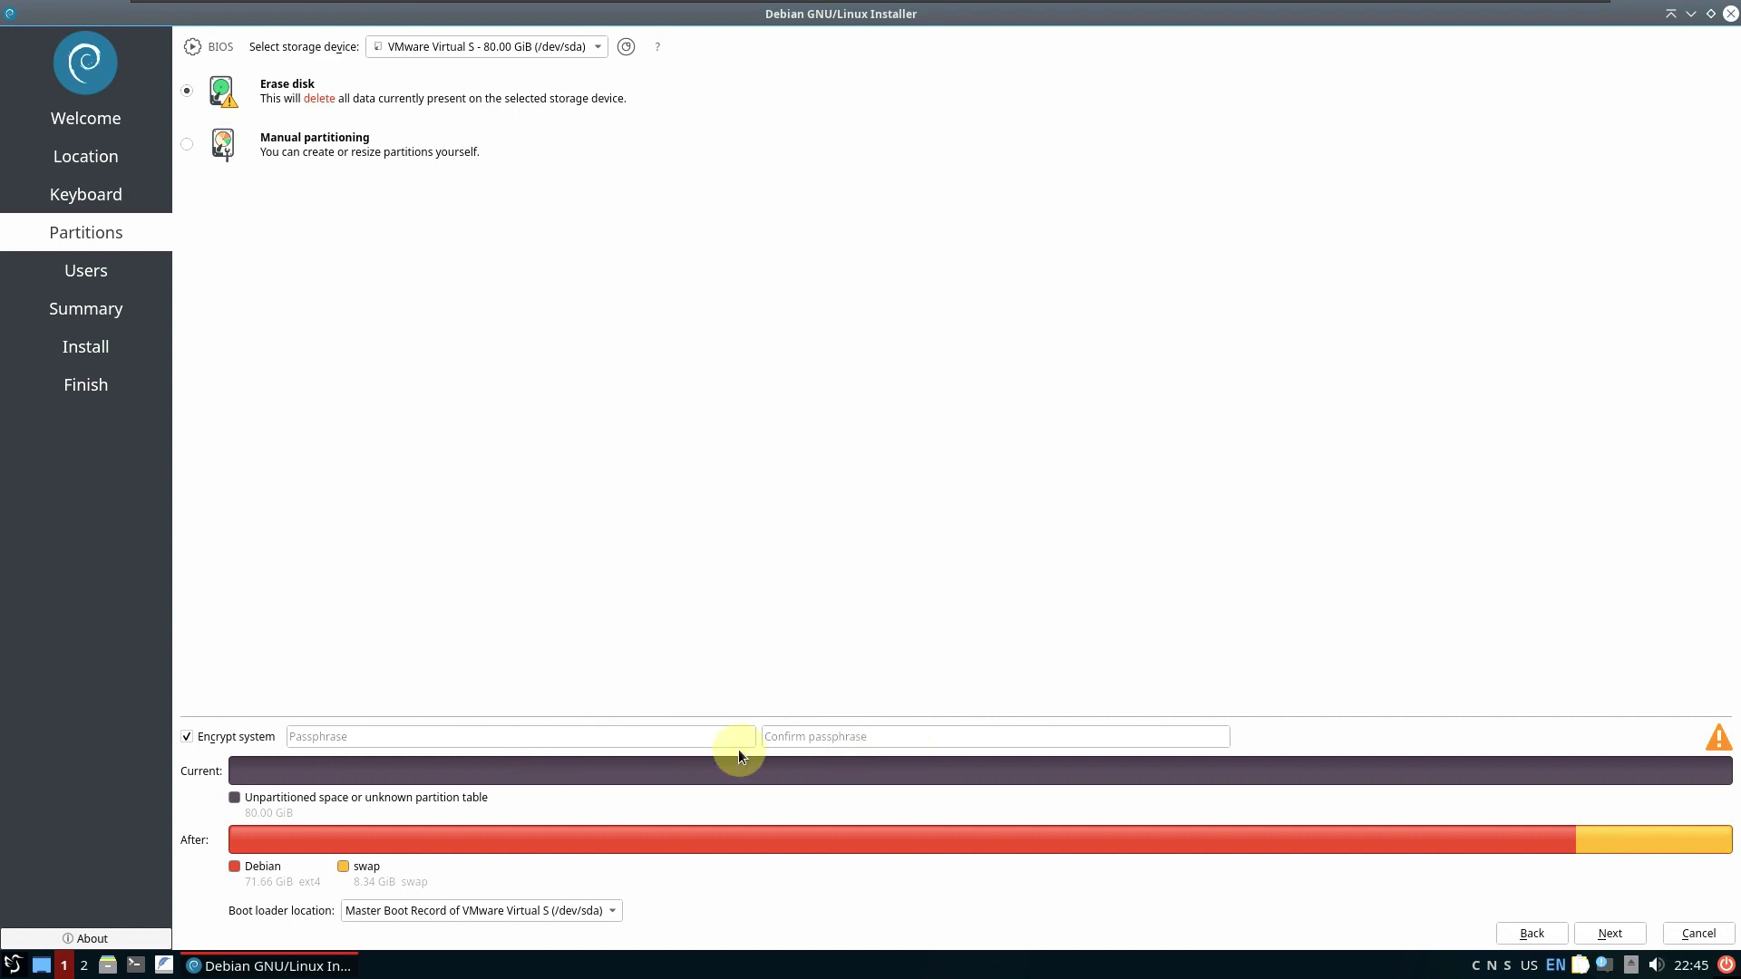
- Turn off system encryption, keep the boot loader on the Master Boot Record (/dev/sda), and continue
click(242, 731)
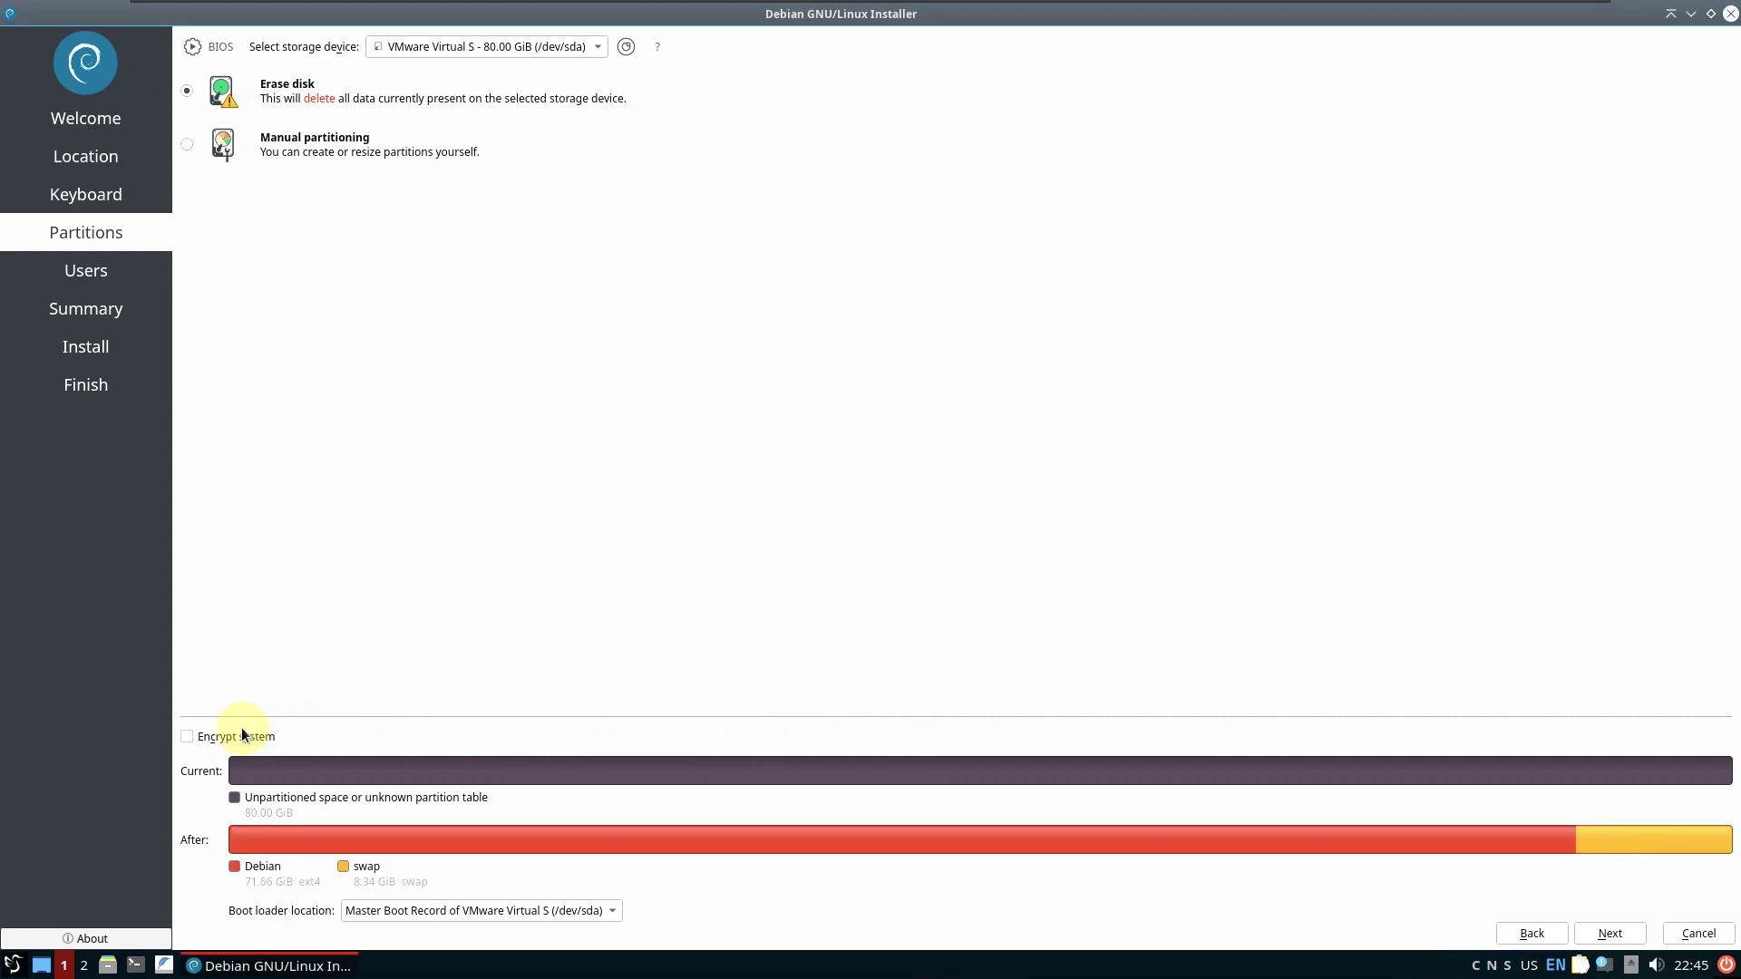
click(470, 907)
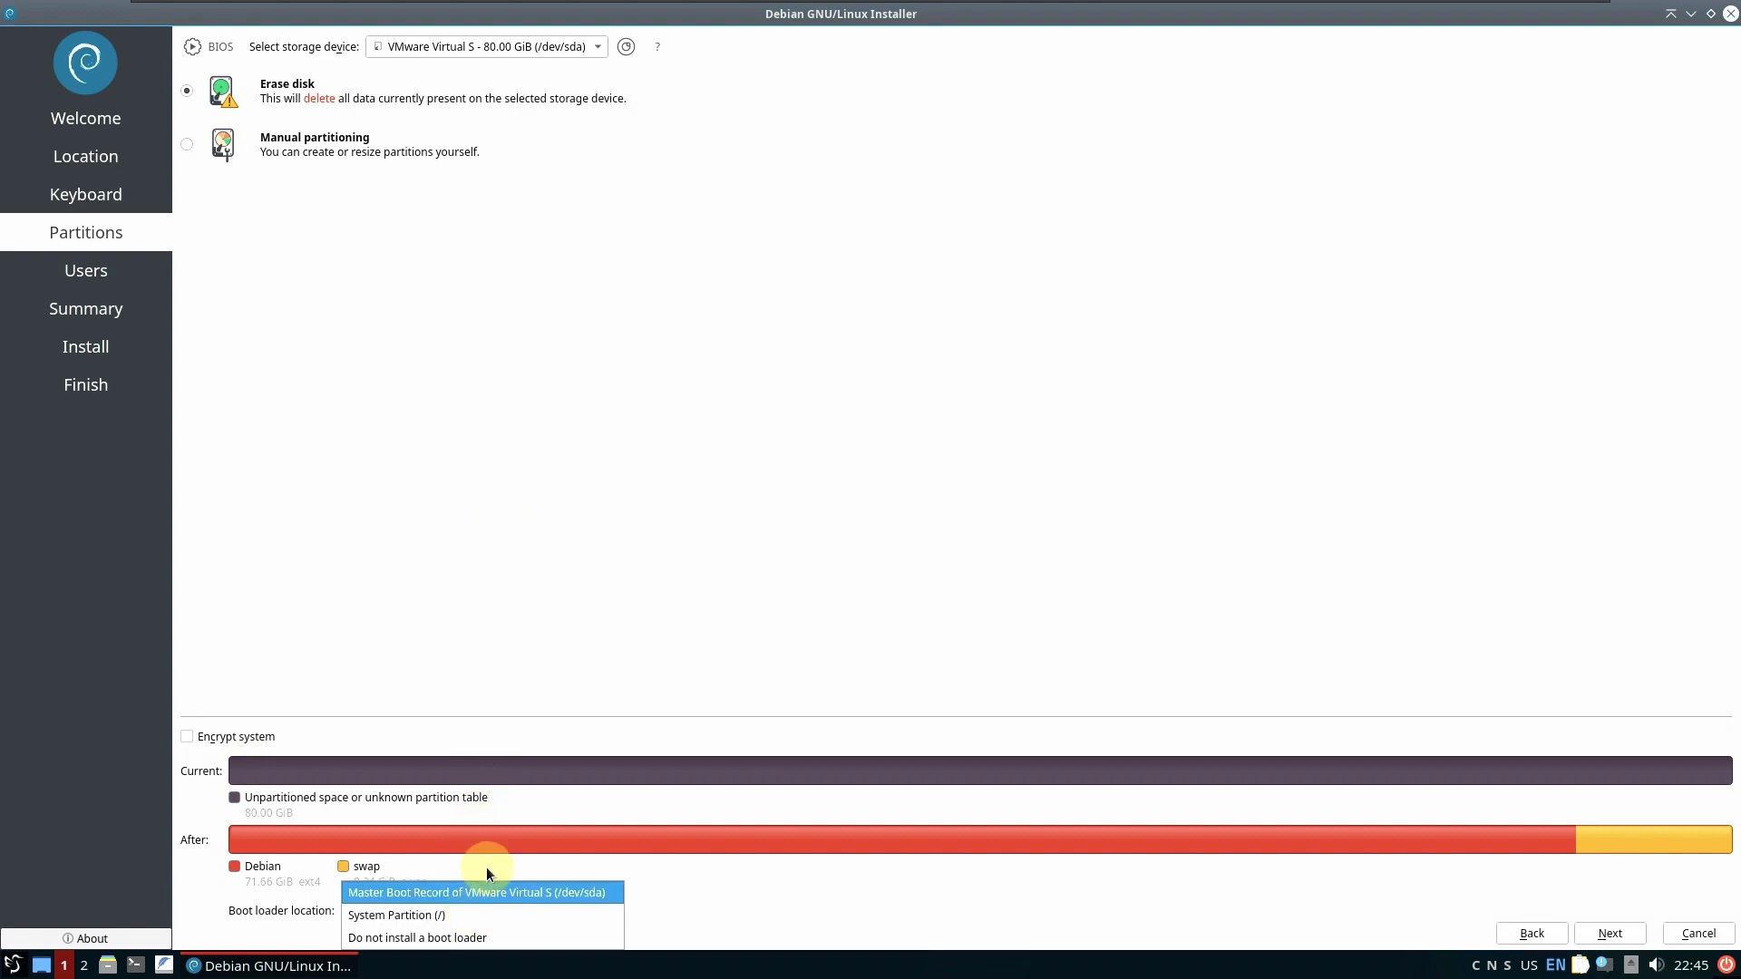
click(553, 887)
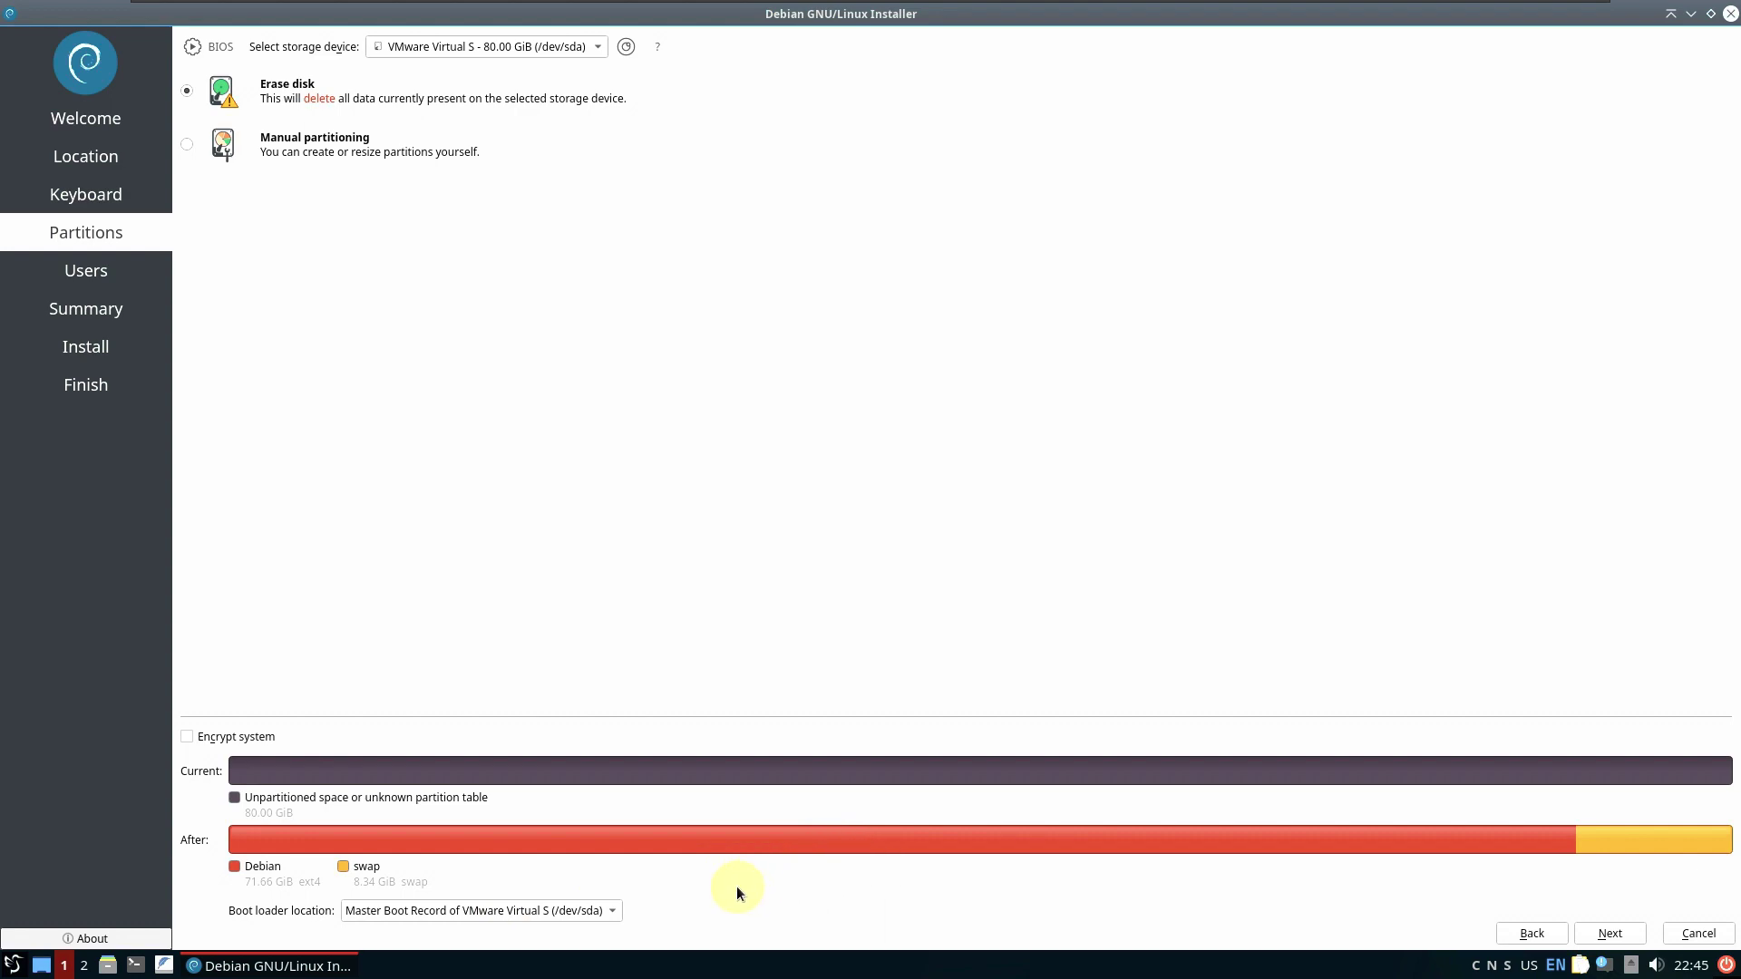
click(578, 910)
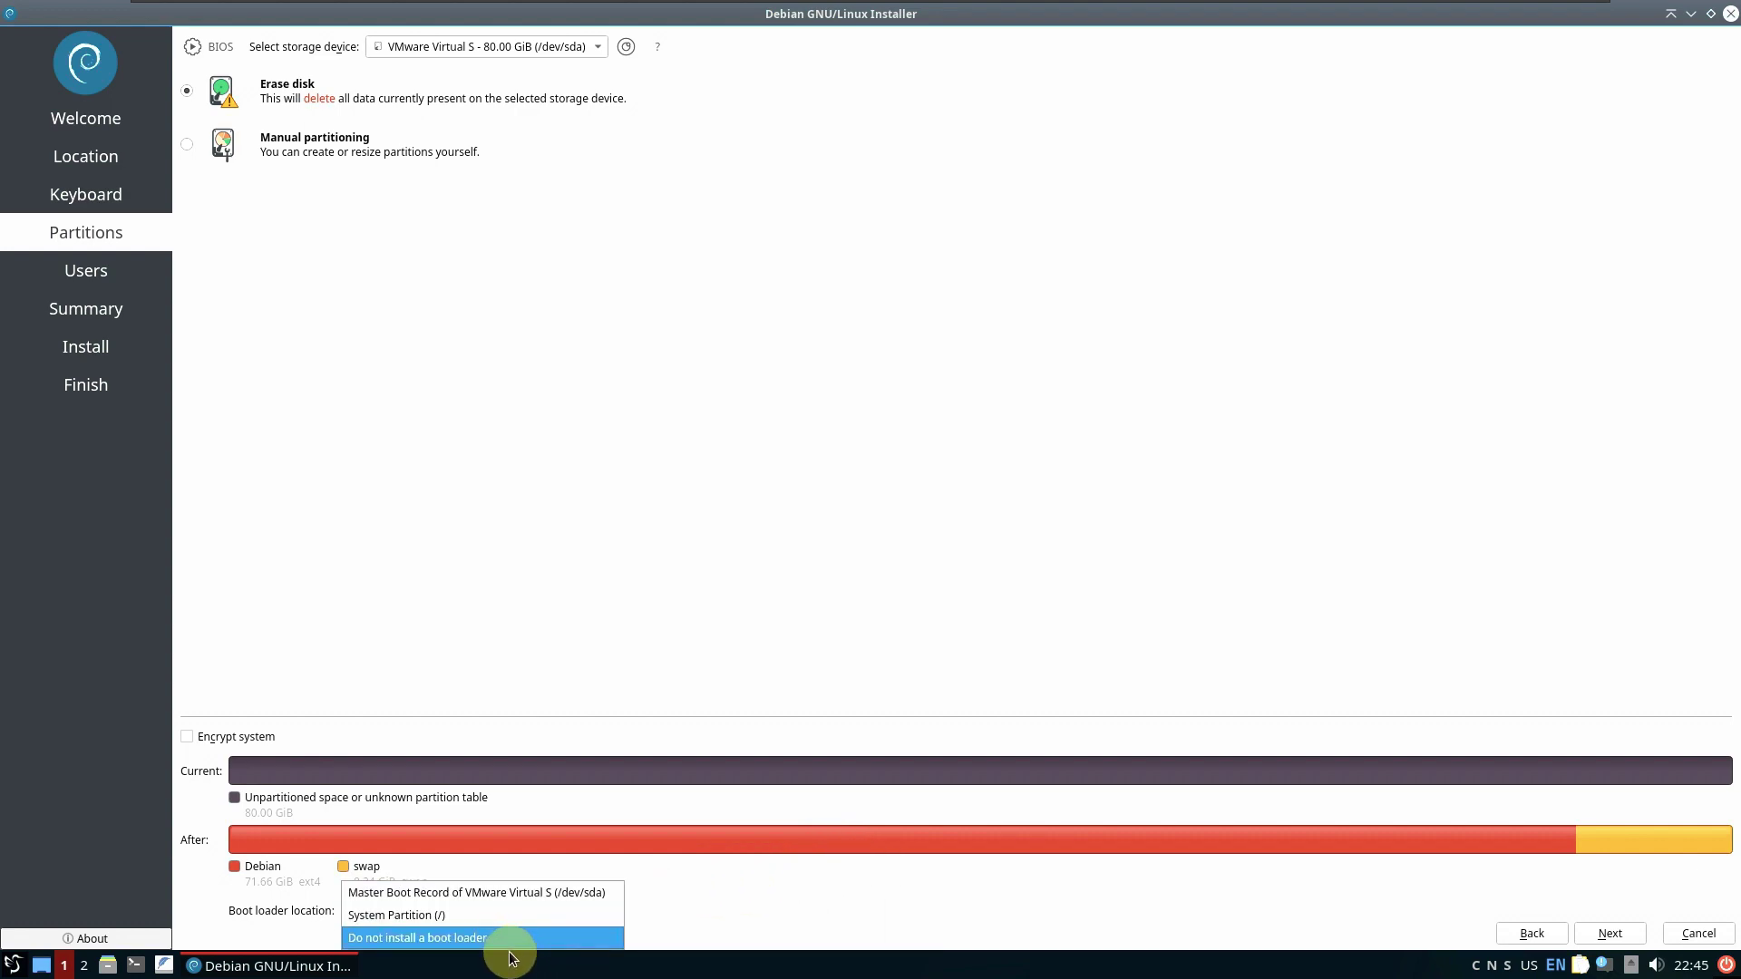
click(819, 477)
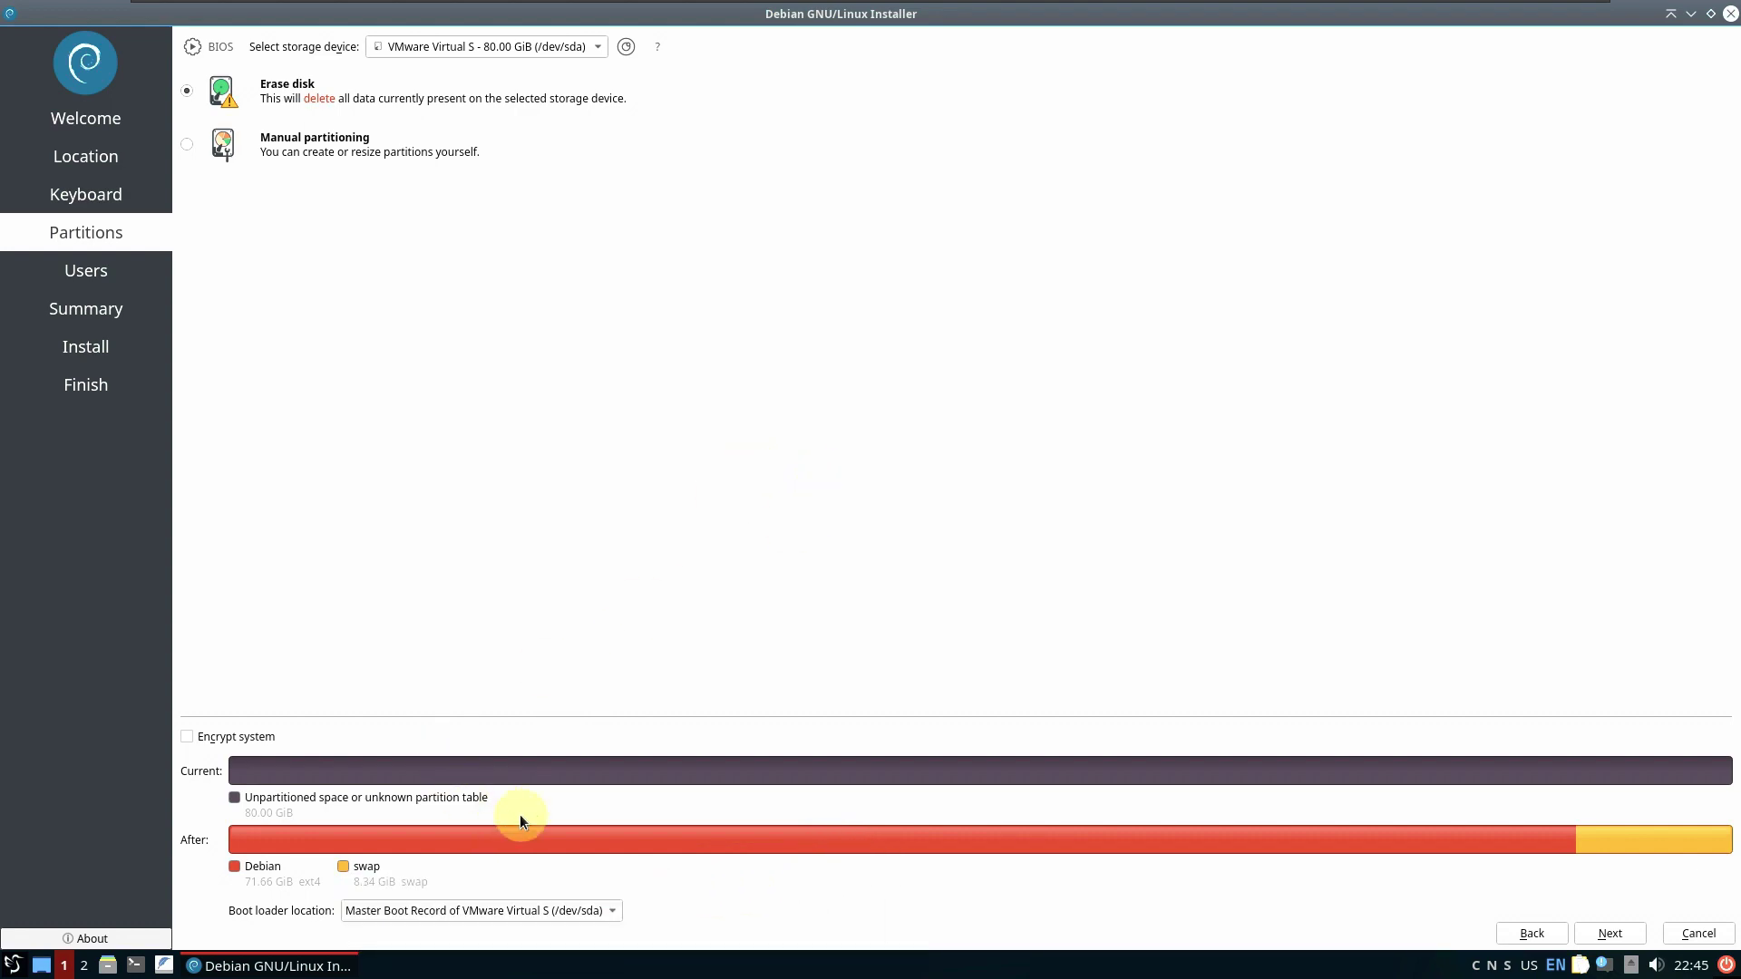
click(1639, 933)
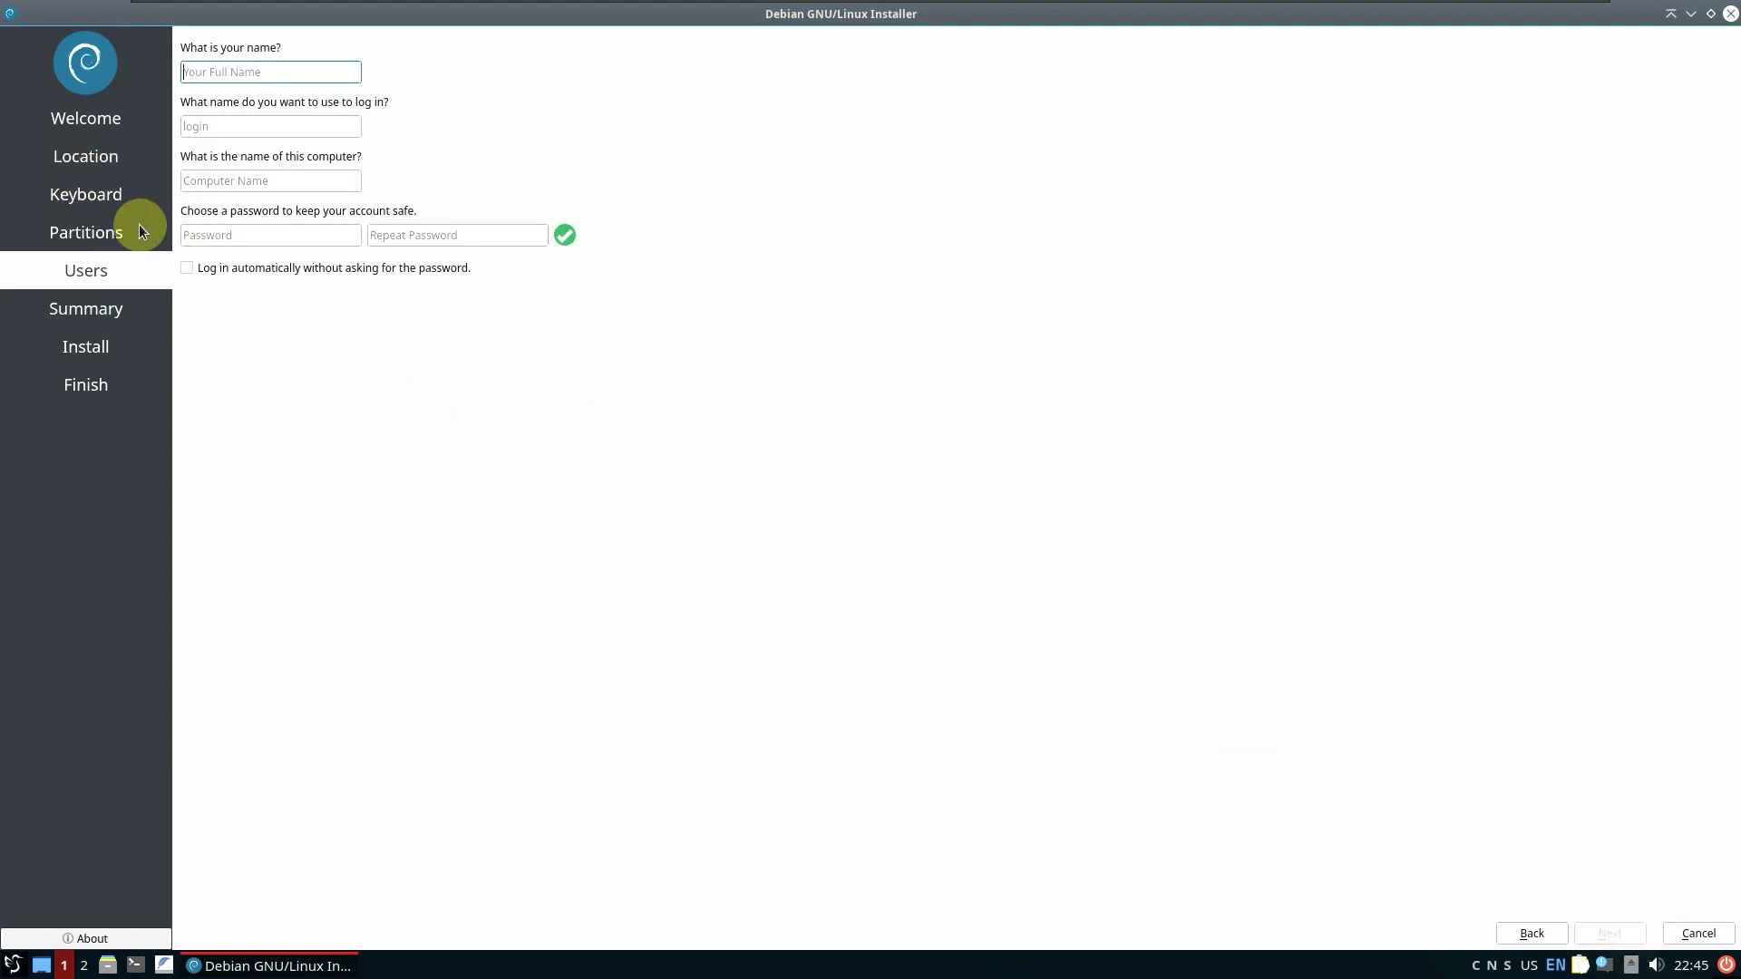
- Turn on automatic login, enter the user's name and login, and shorten the computer name
click(215, 269)
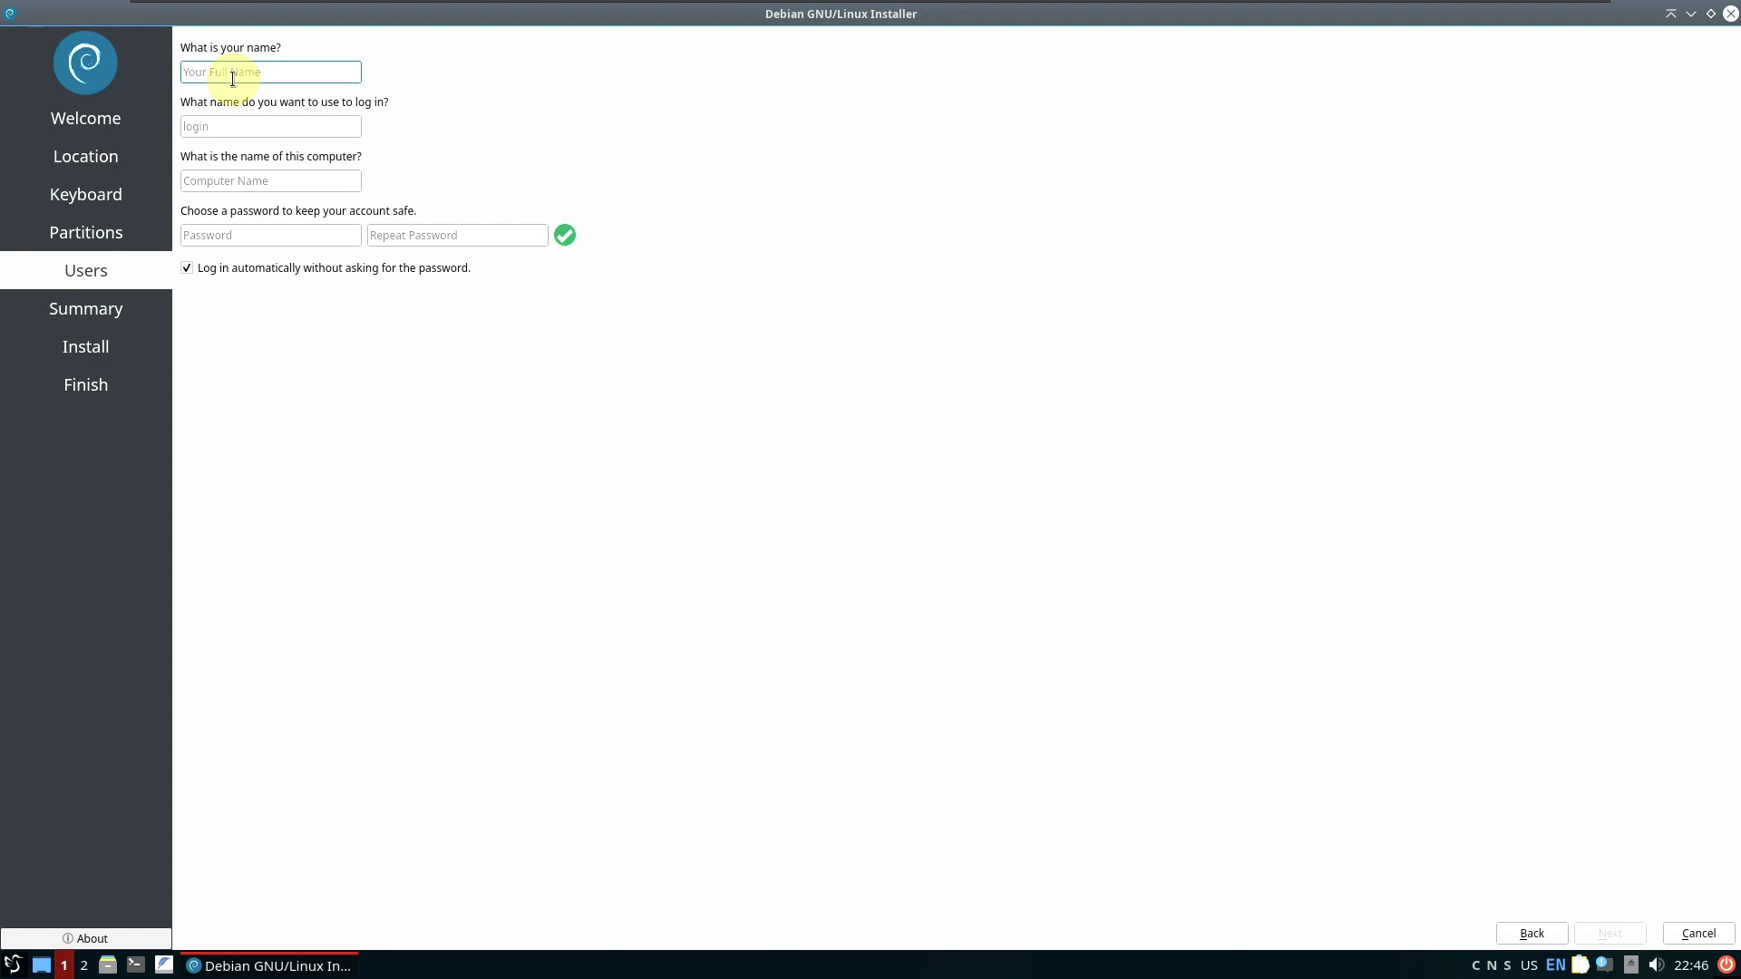
text(runbo)
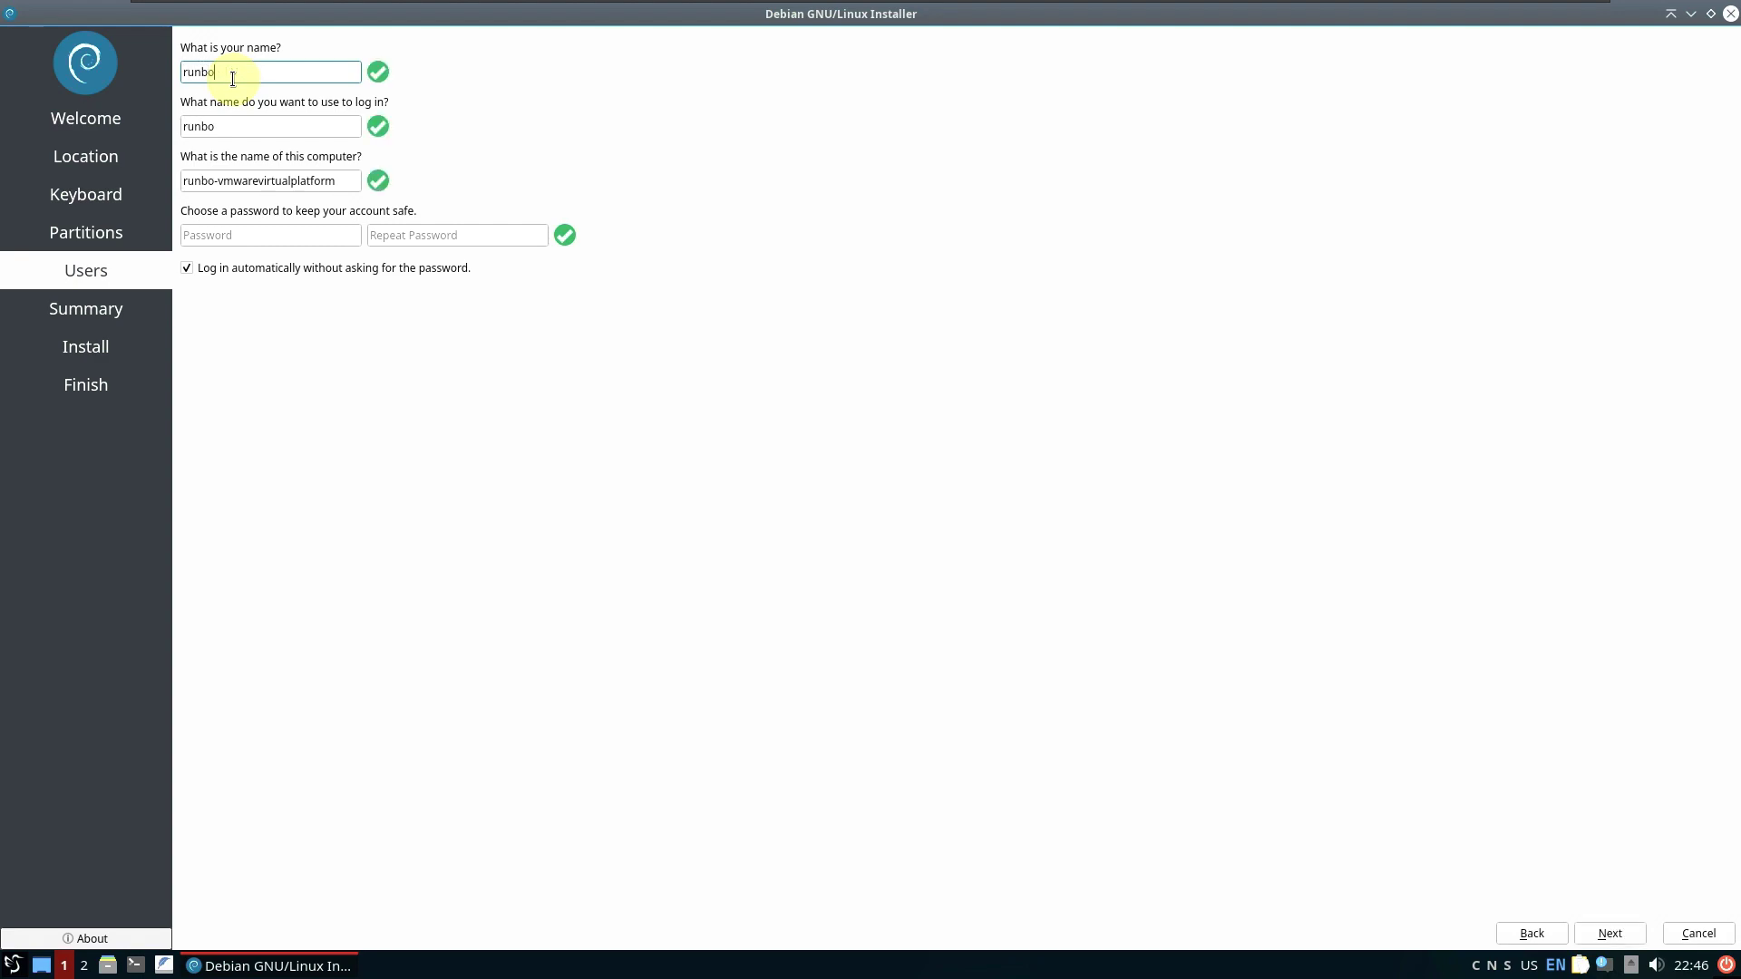
text(xing)
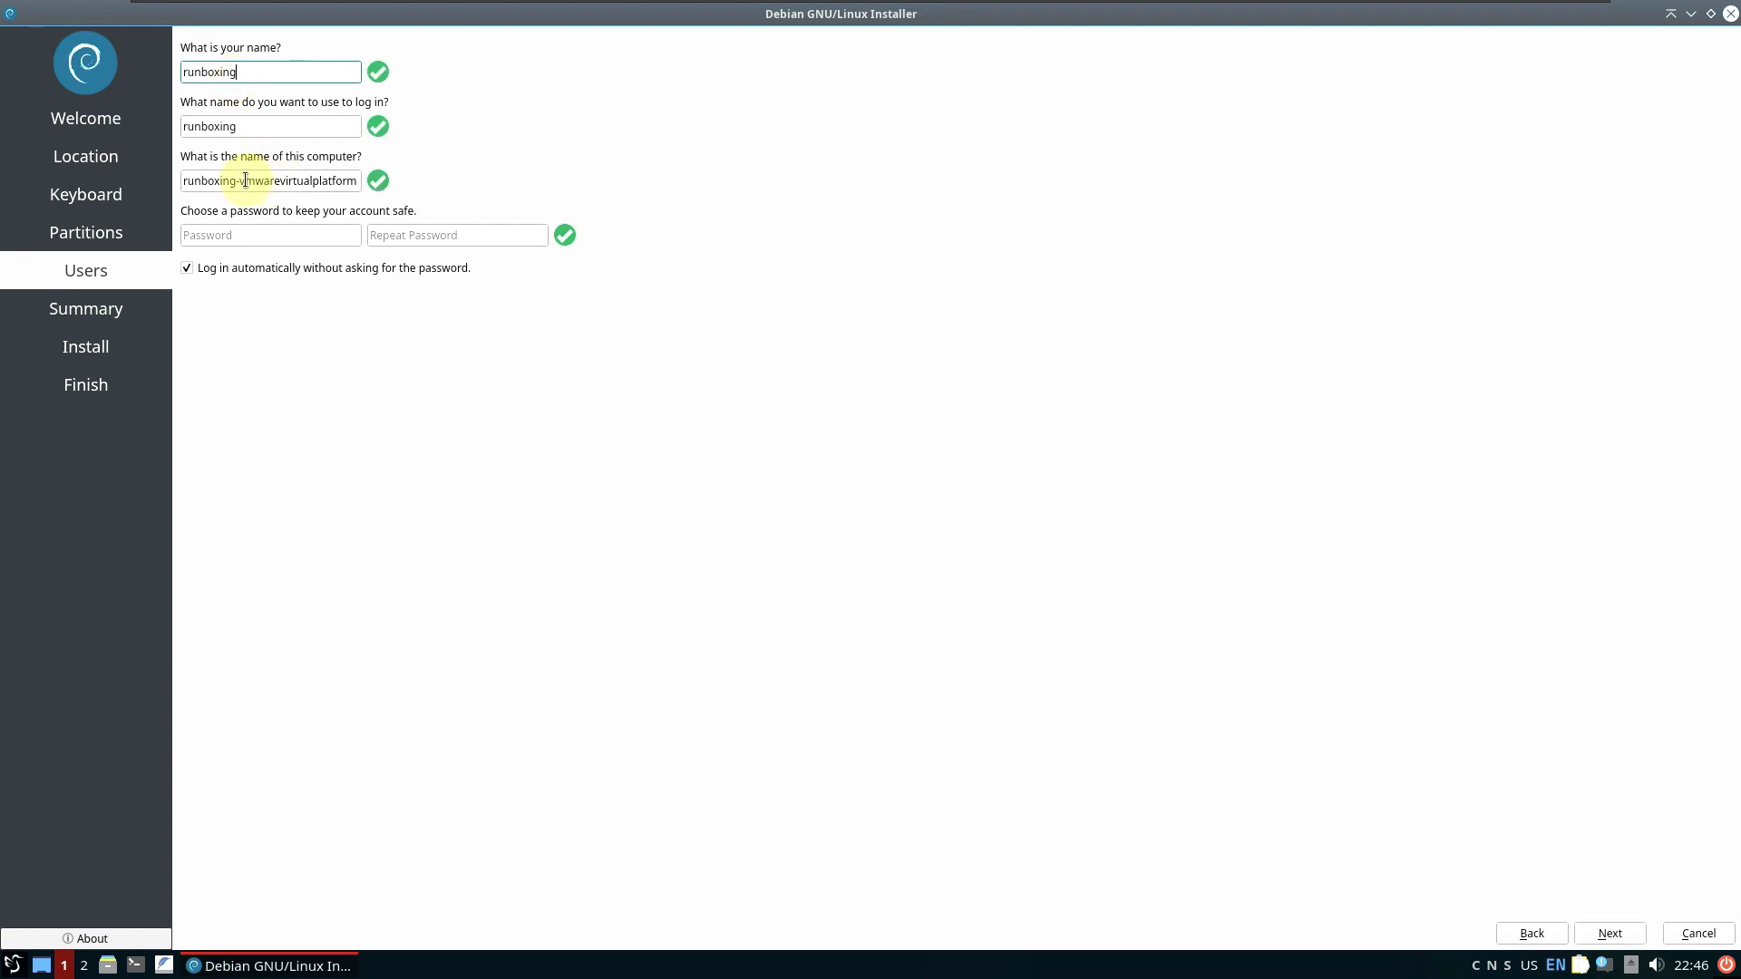
drag(237, 180, 360, 180)
key(BackSpace)
- Enter the account password in both password fields and continue to the Summary
click(324, 236)
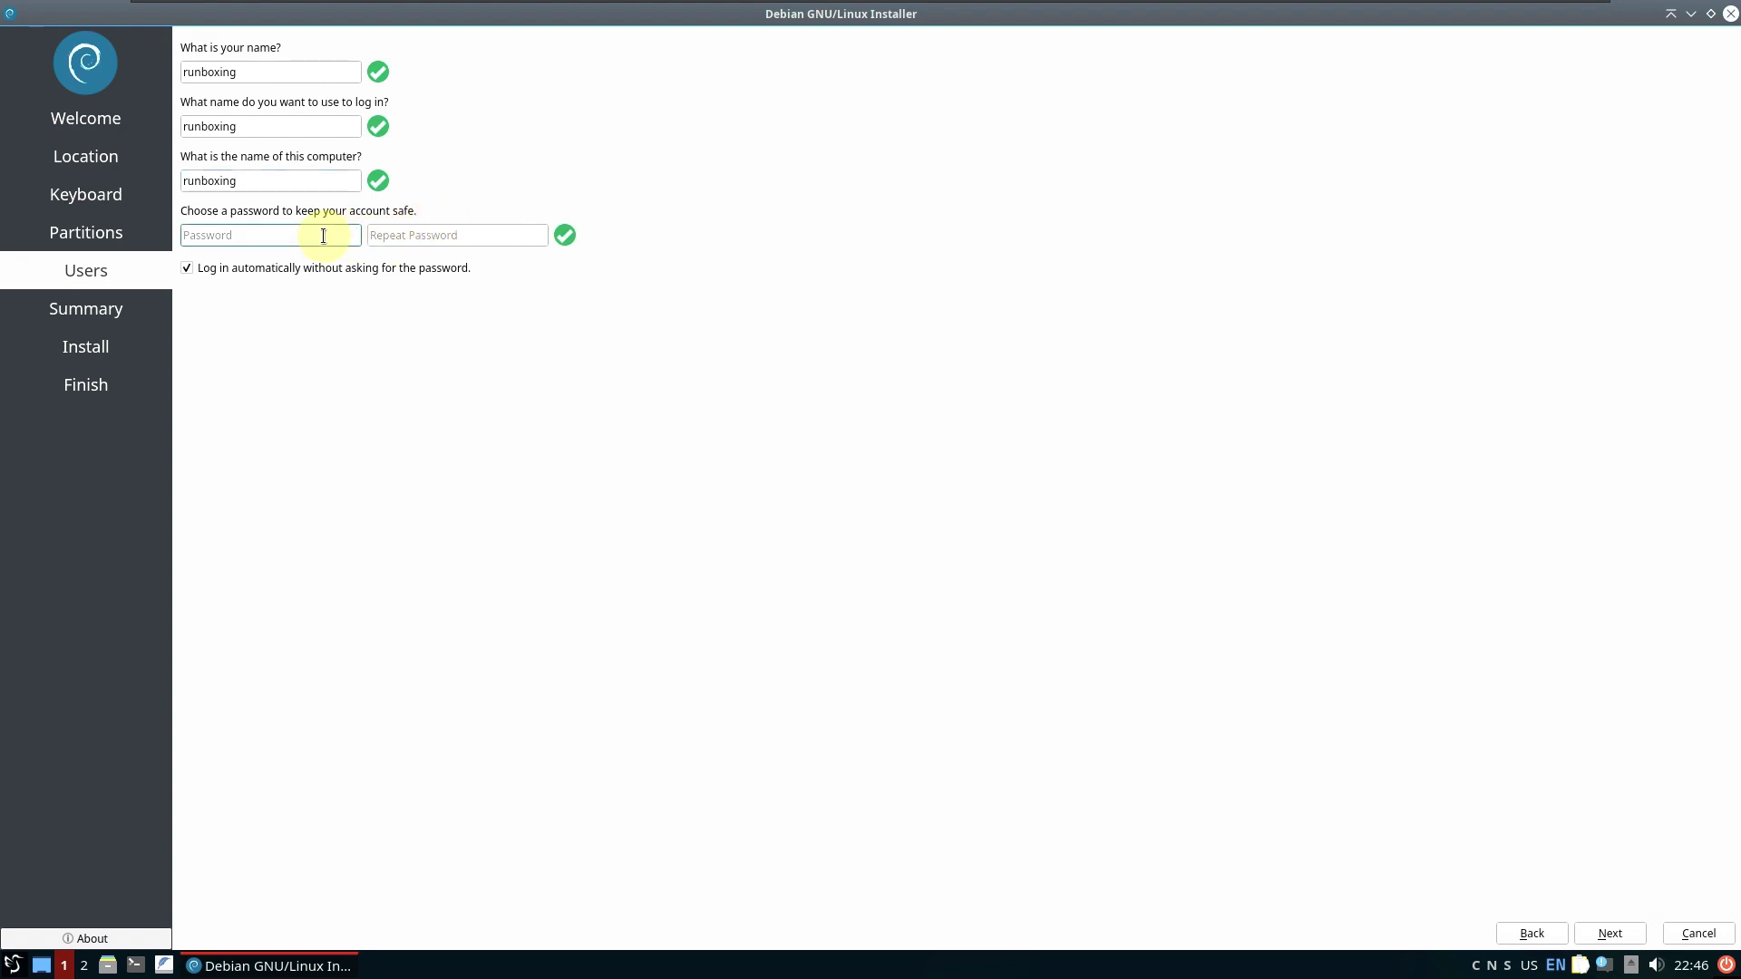
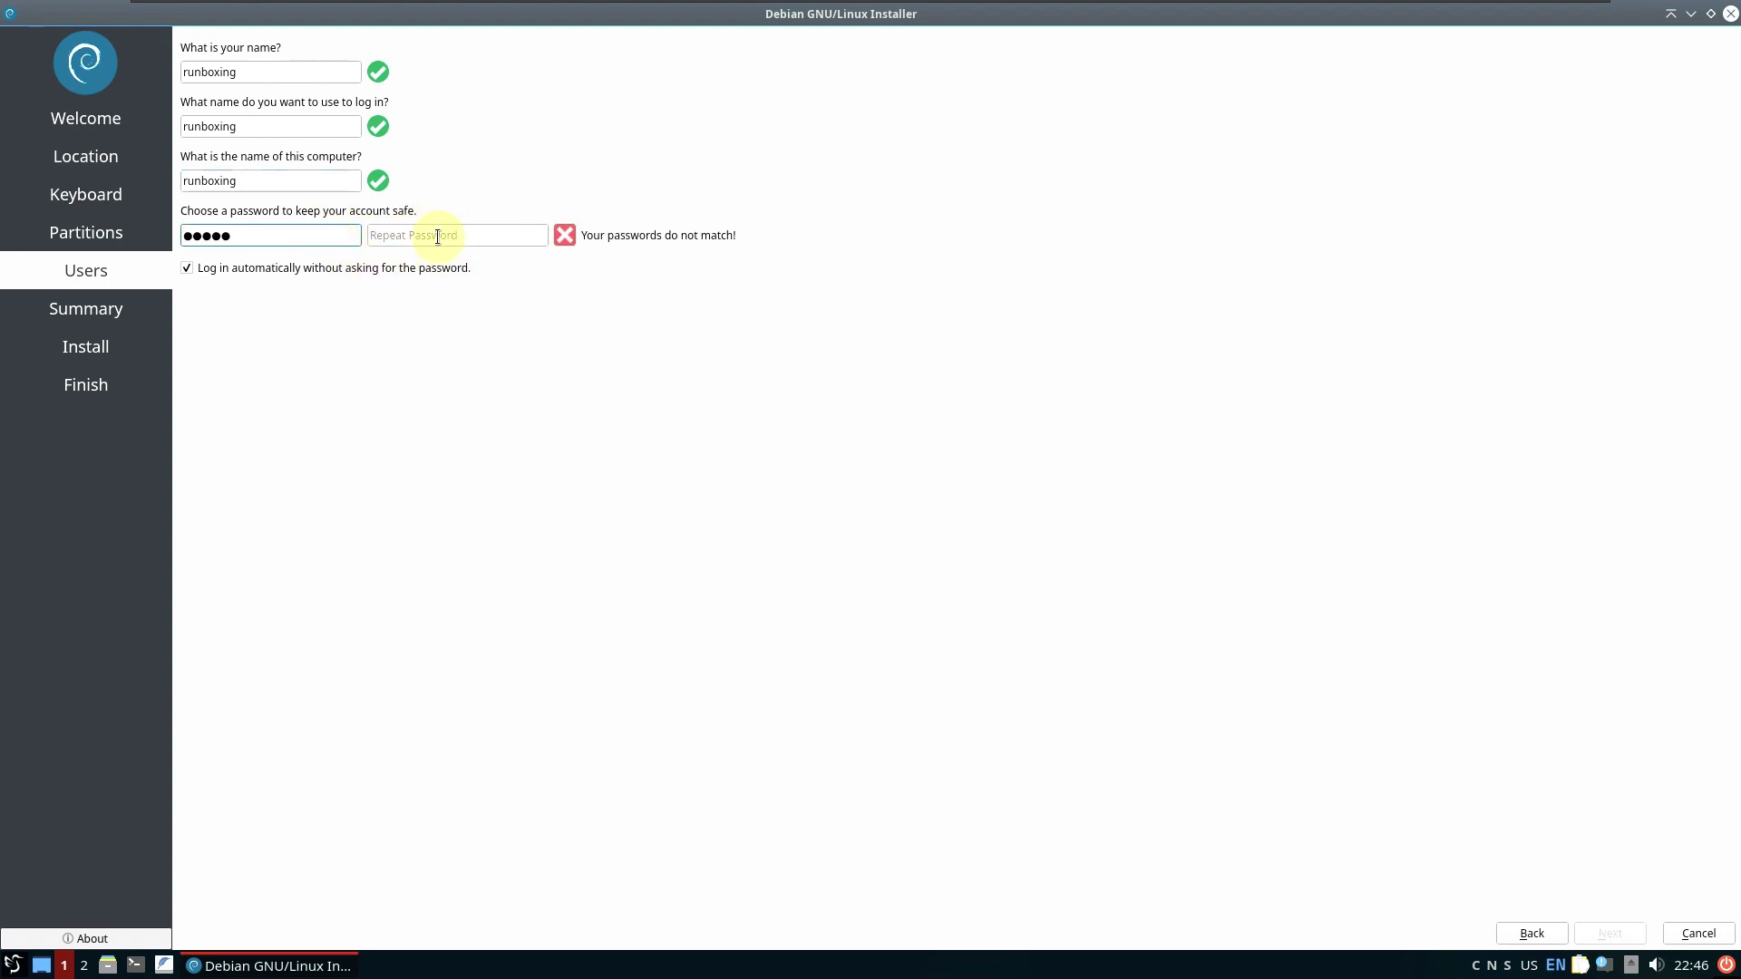
click(437, 237)
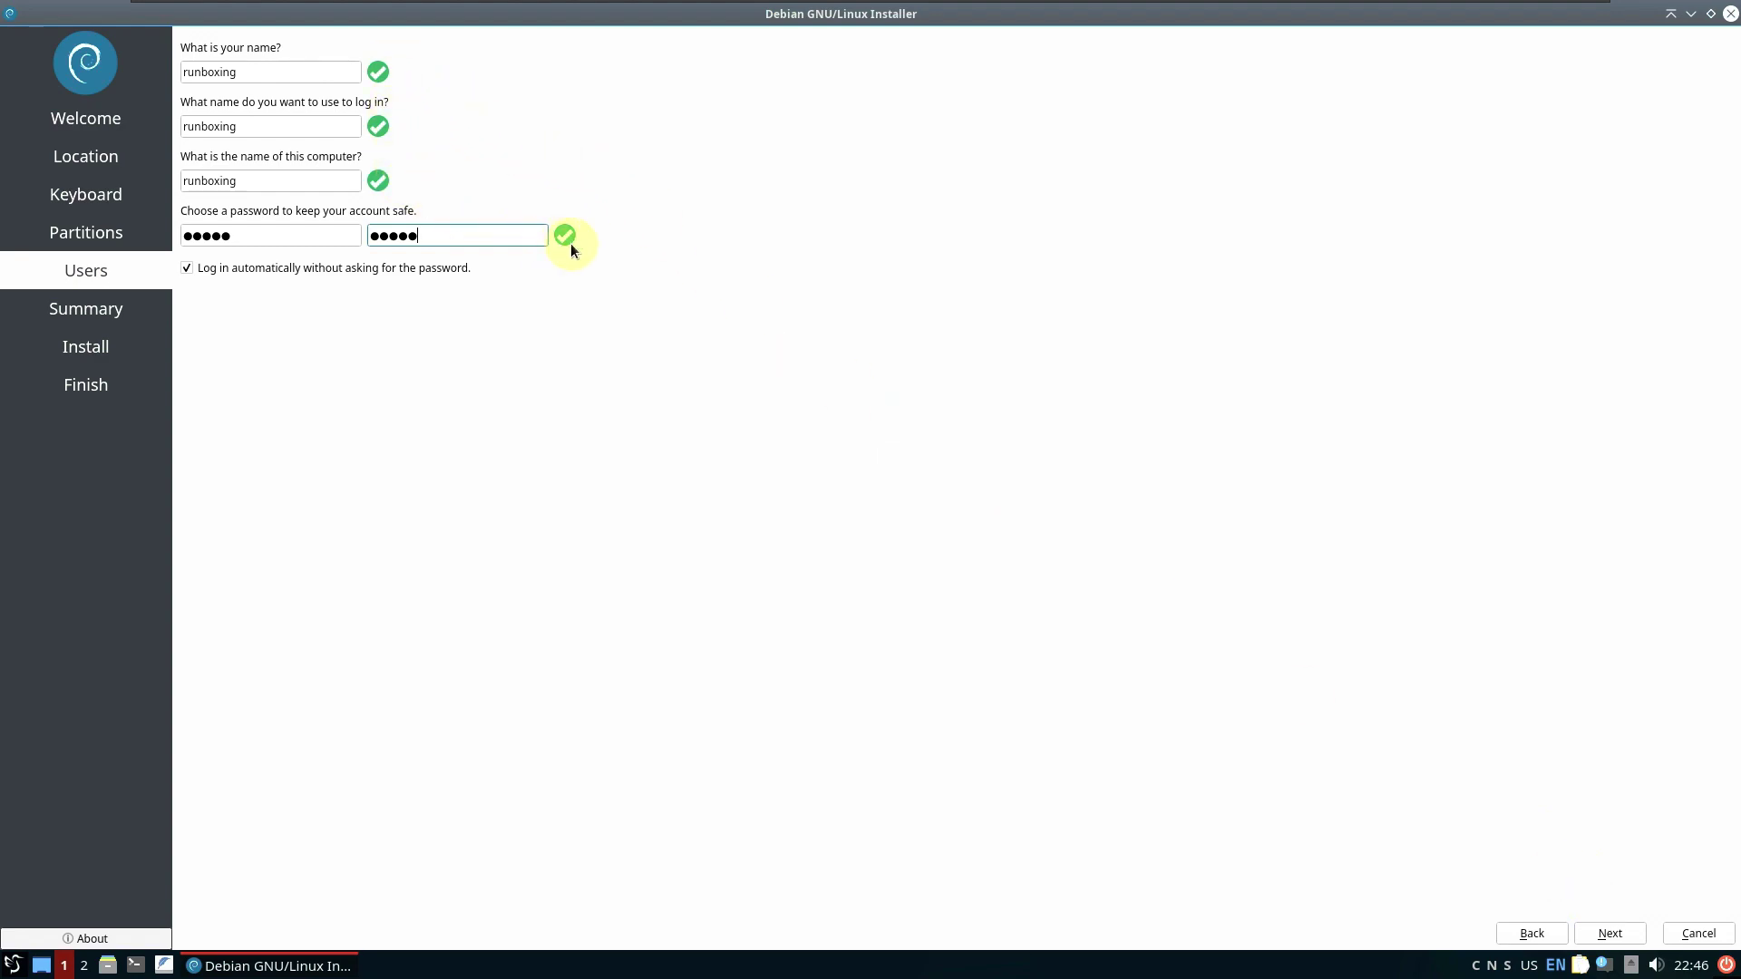
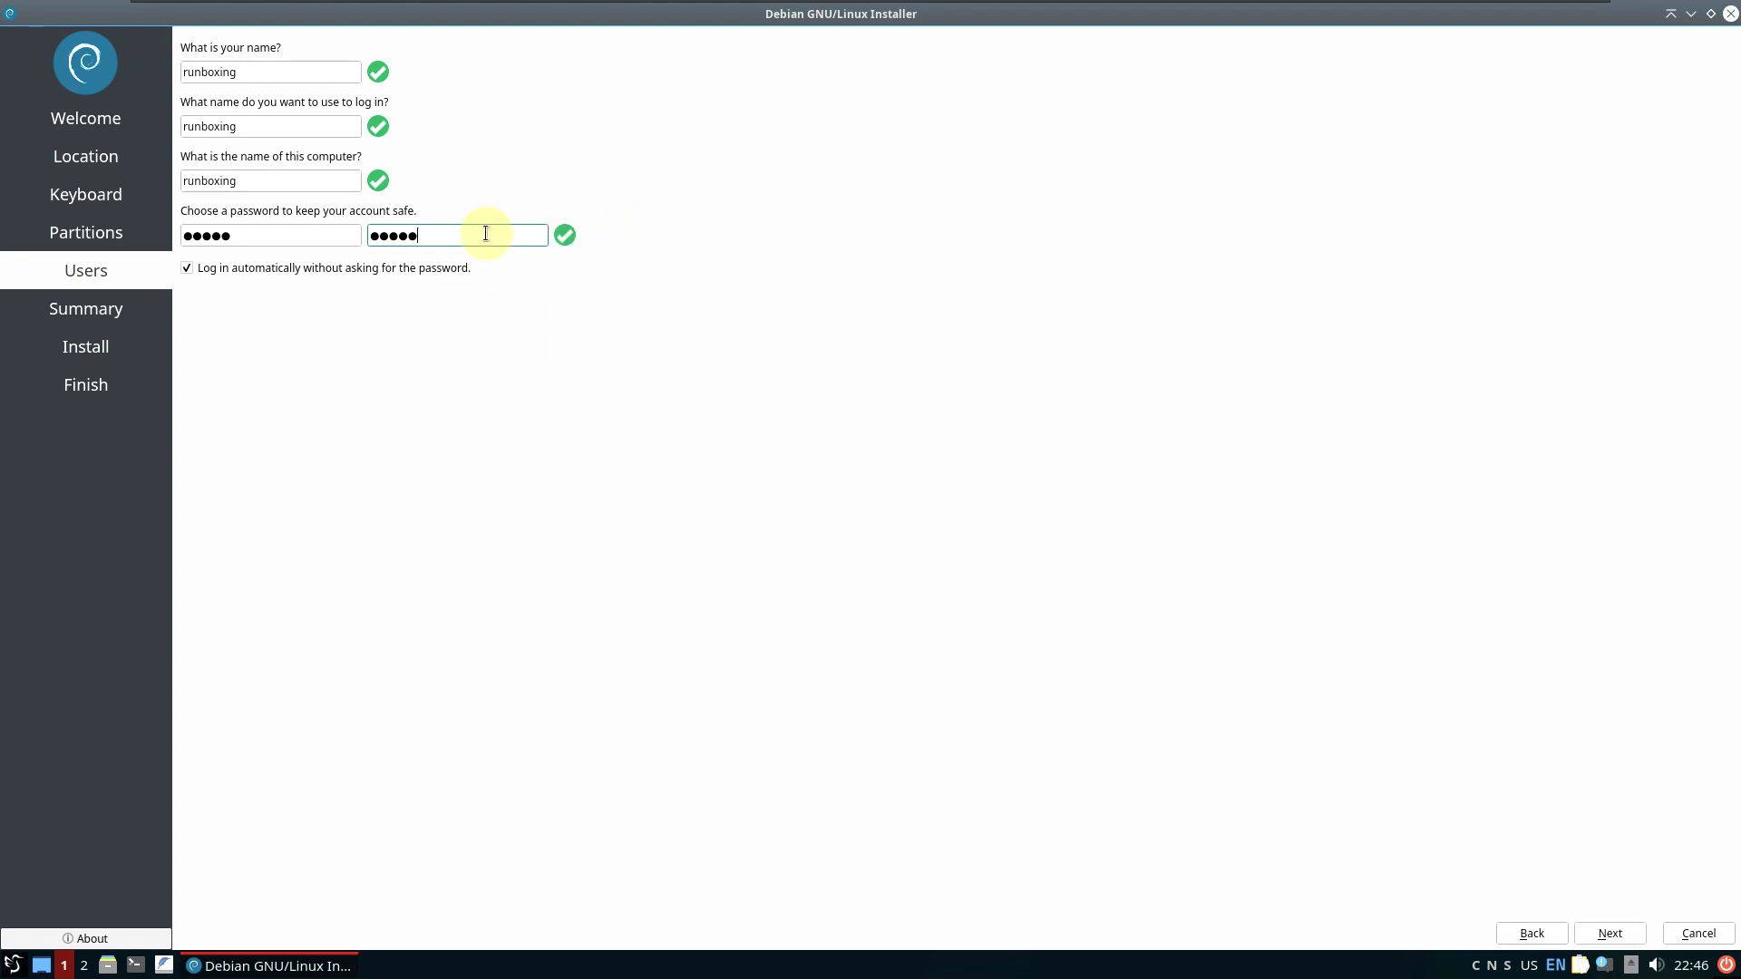
click(1619, 929)
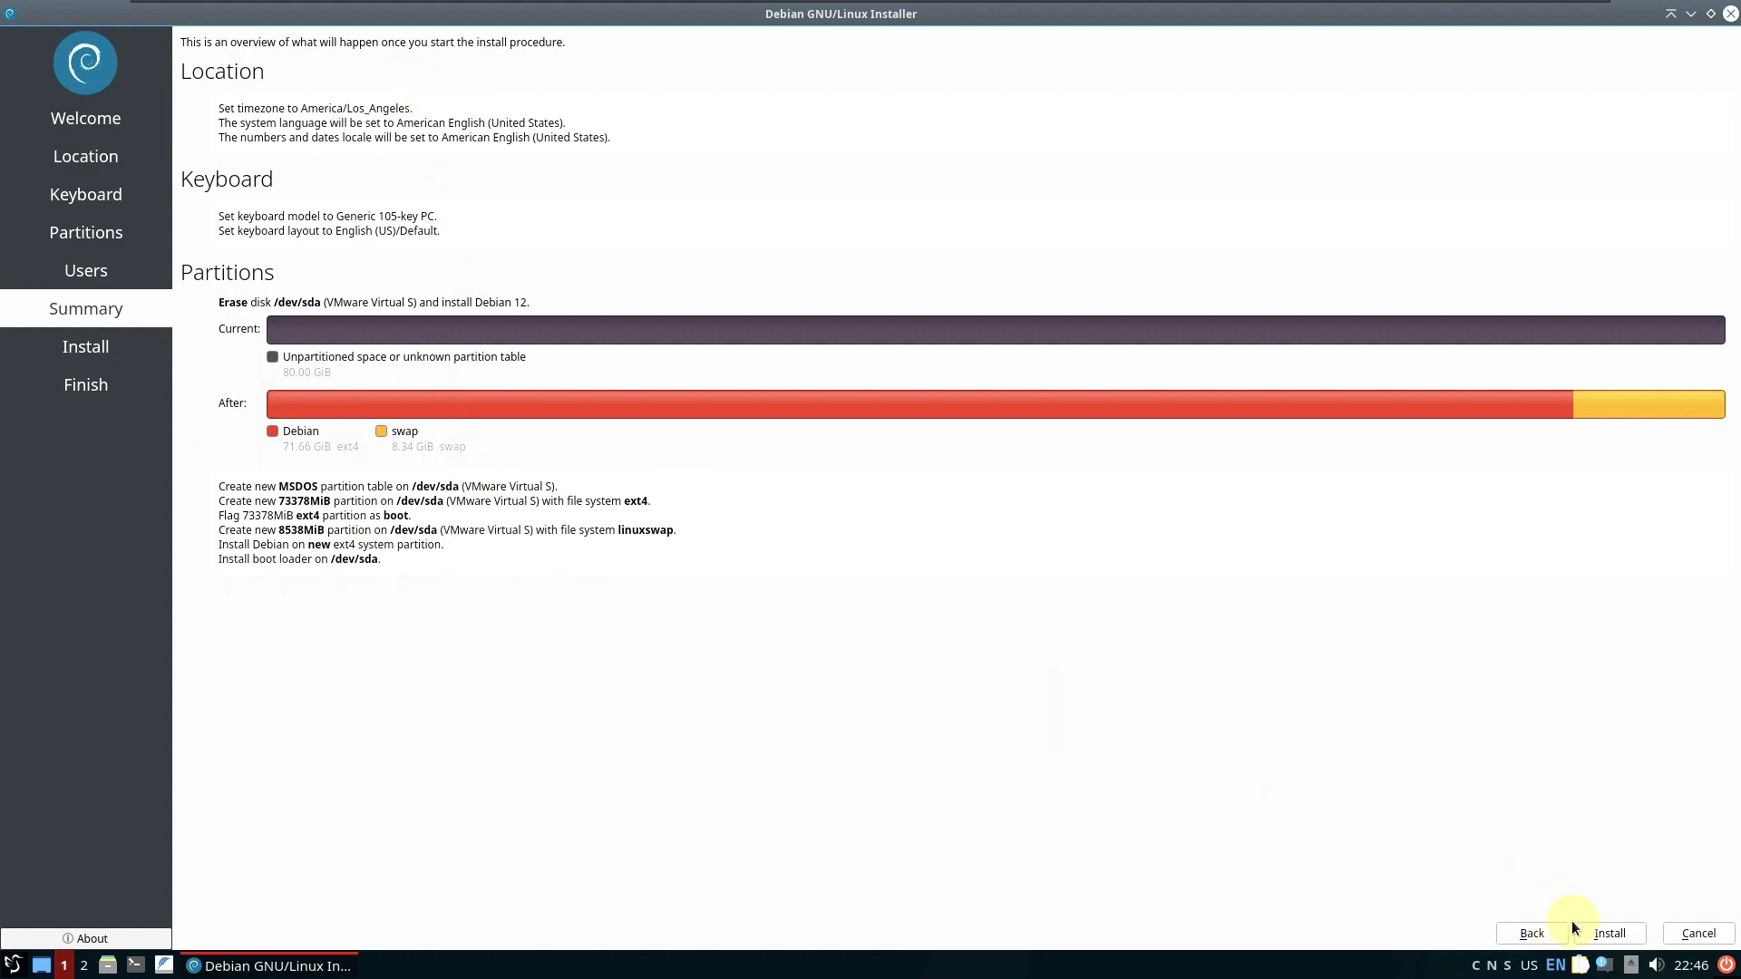
- Quit the installer and confirm cancelling the installation
click(1725, 22)
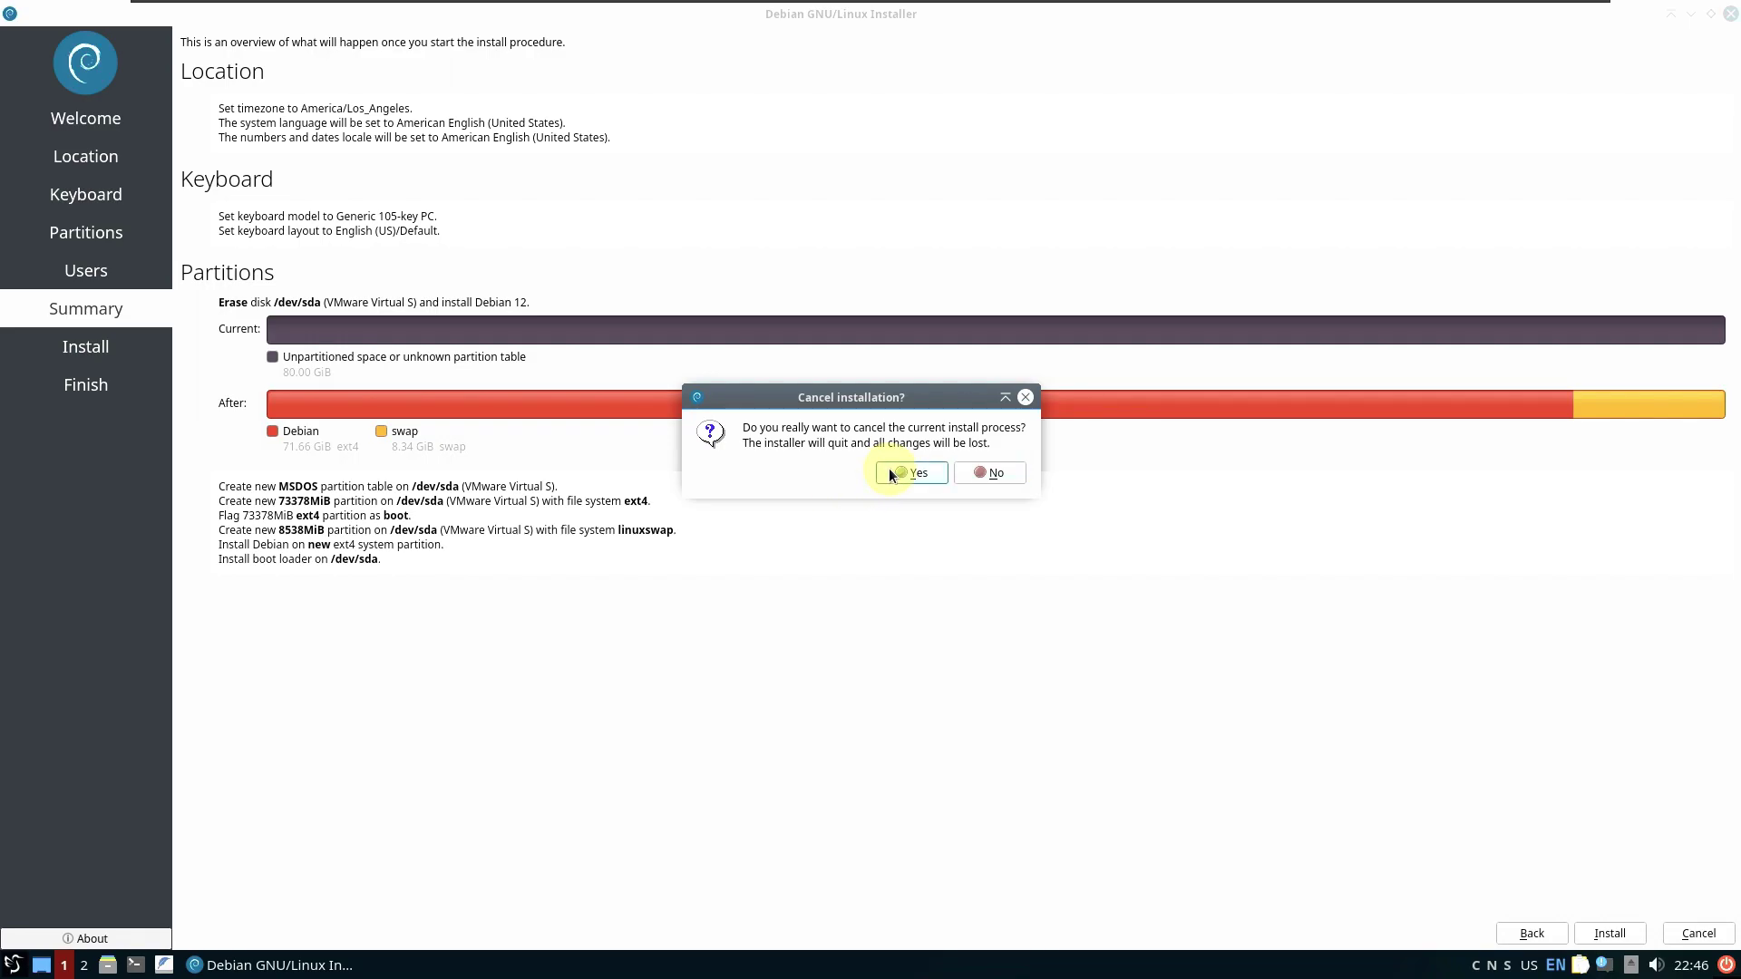
click(906, 474)
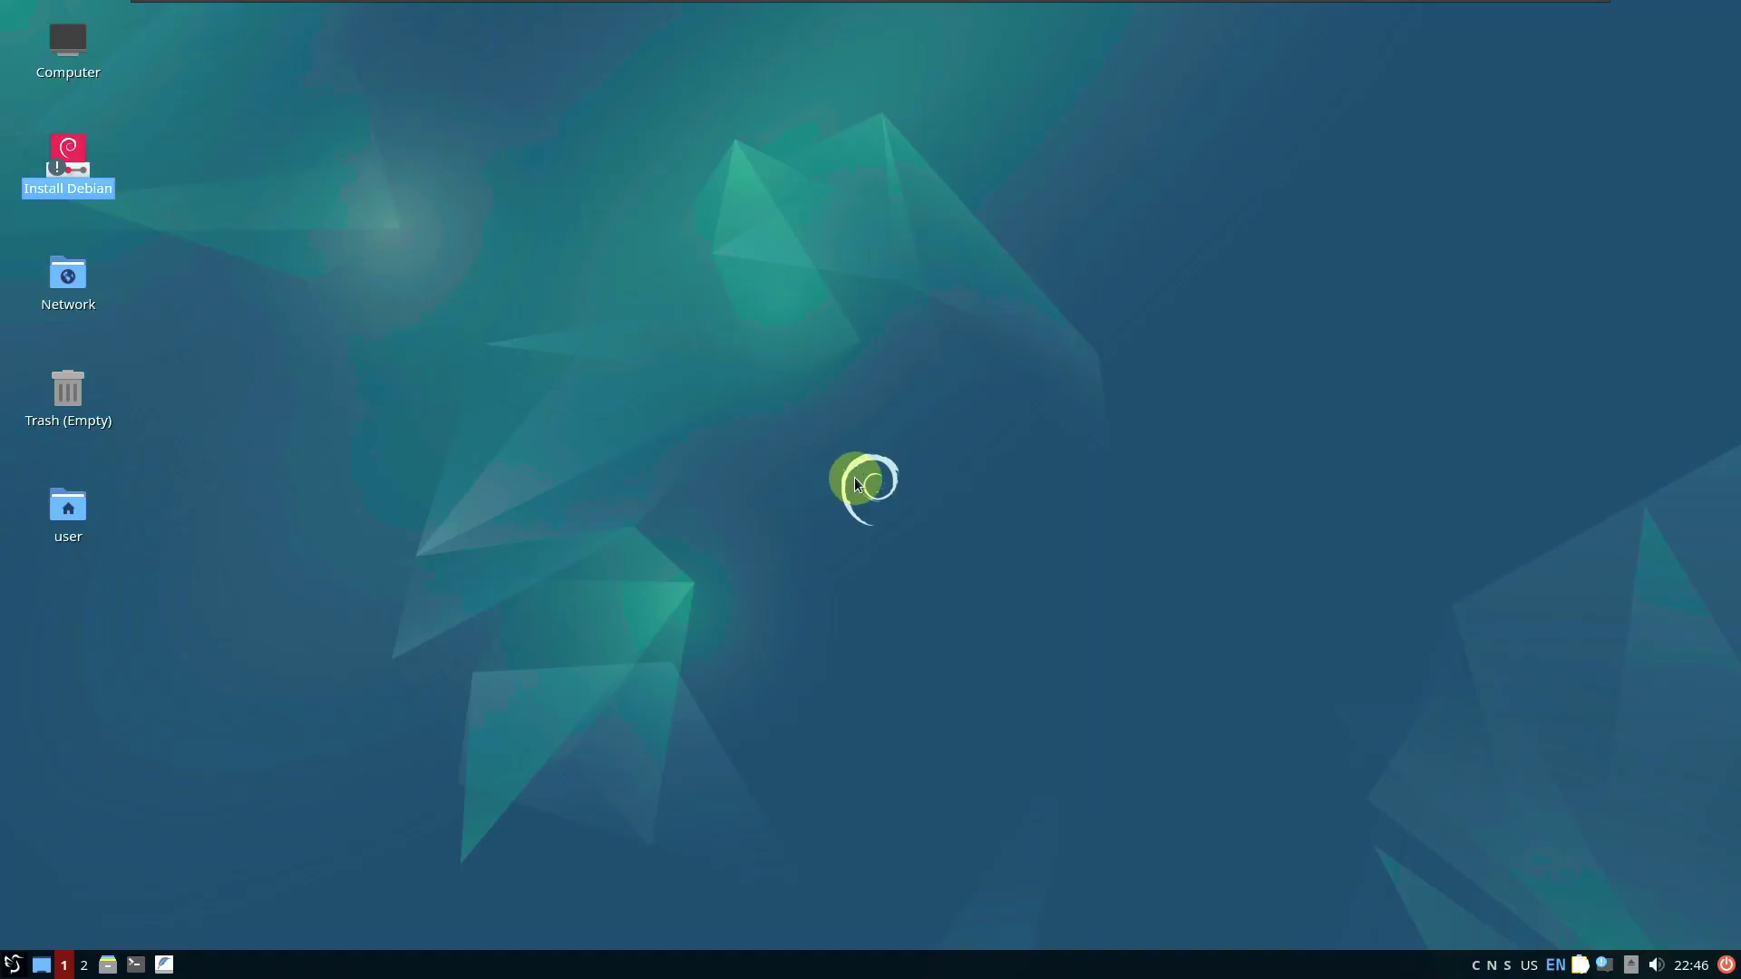
- Check the calendar, volume and removable-media popups, then clear all notifications
click(519, 594)
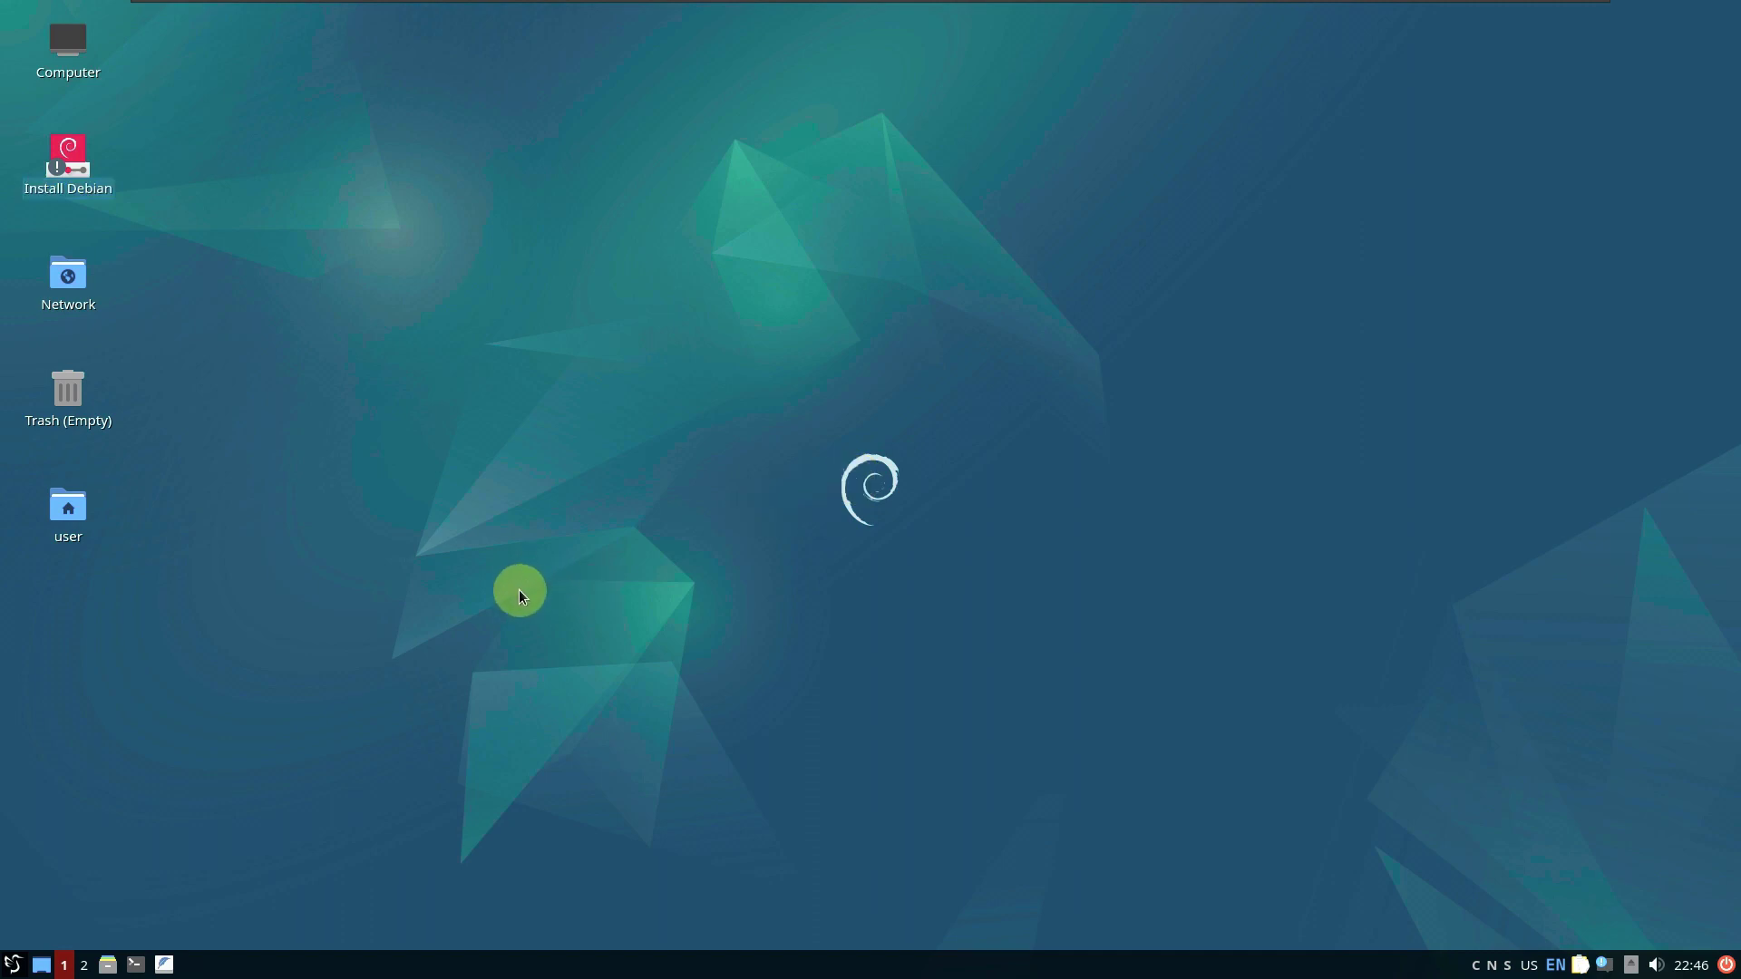
click(1695, 964)
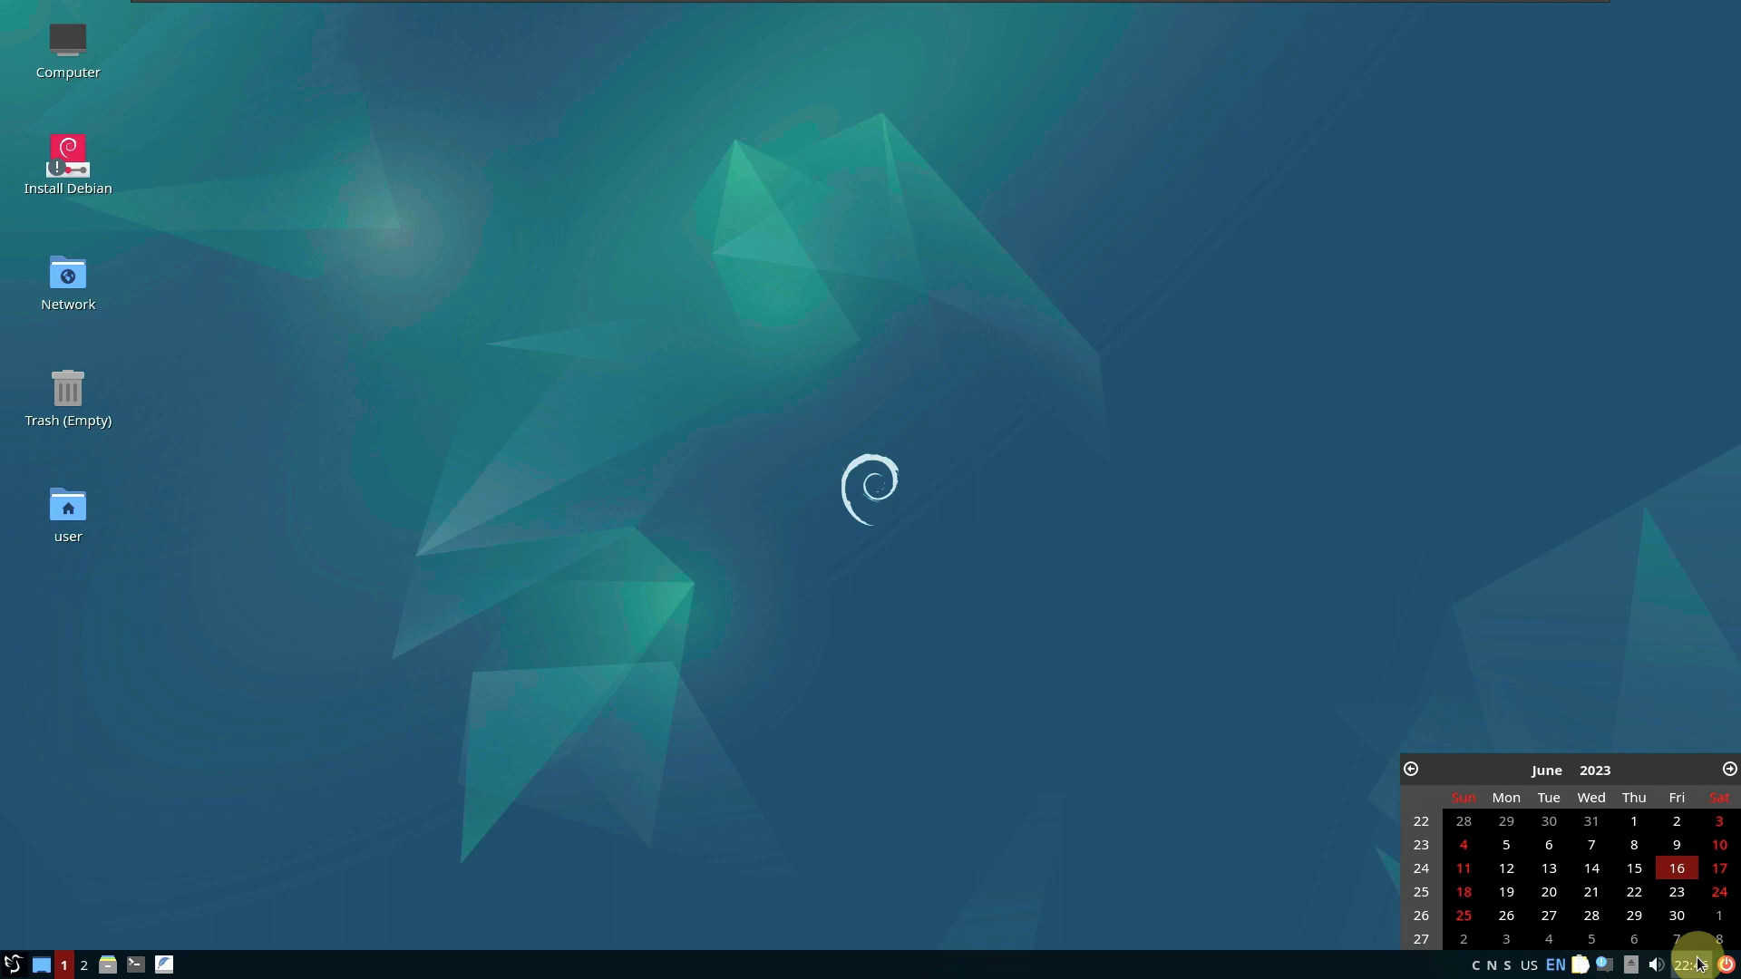
click(1698, 964)
click(1656, 963)
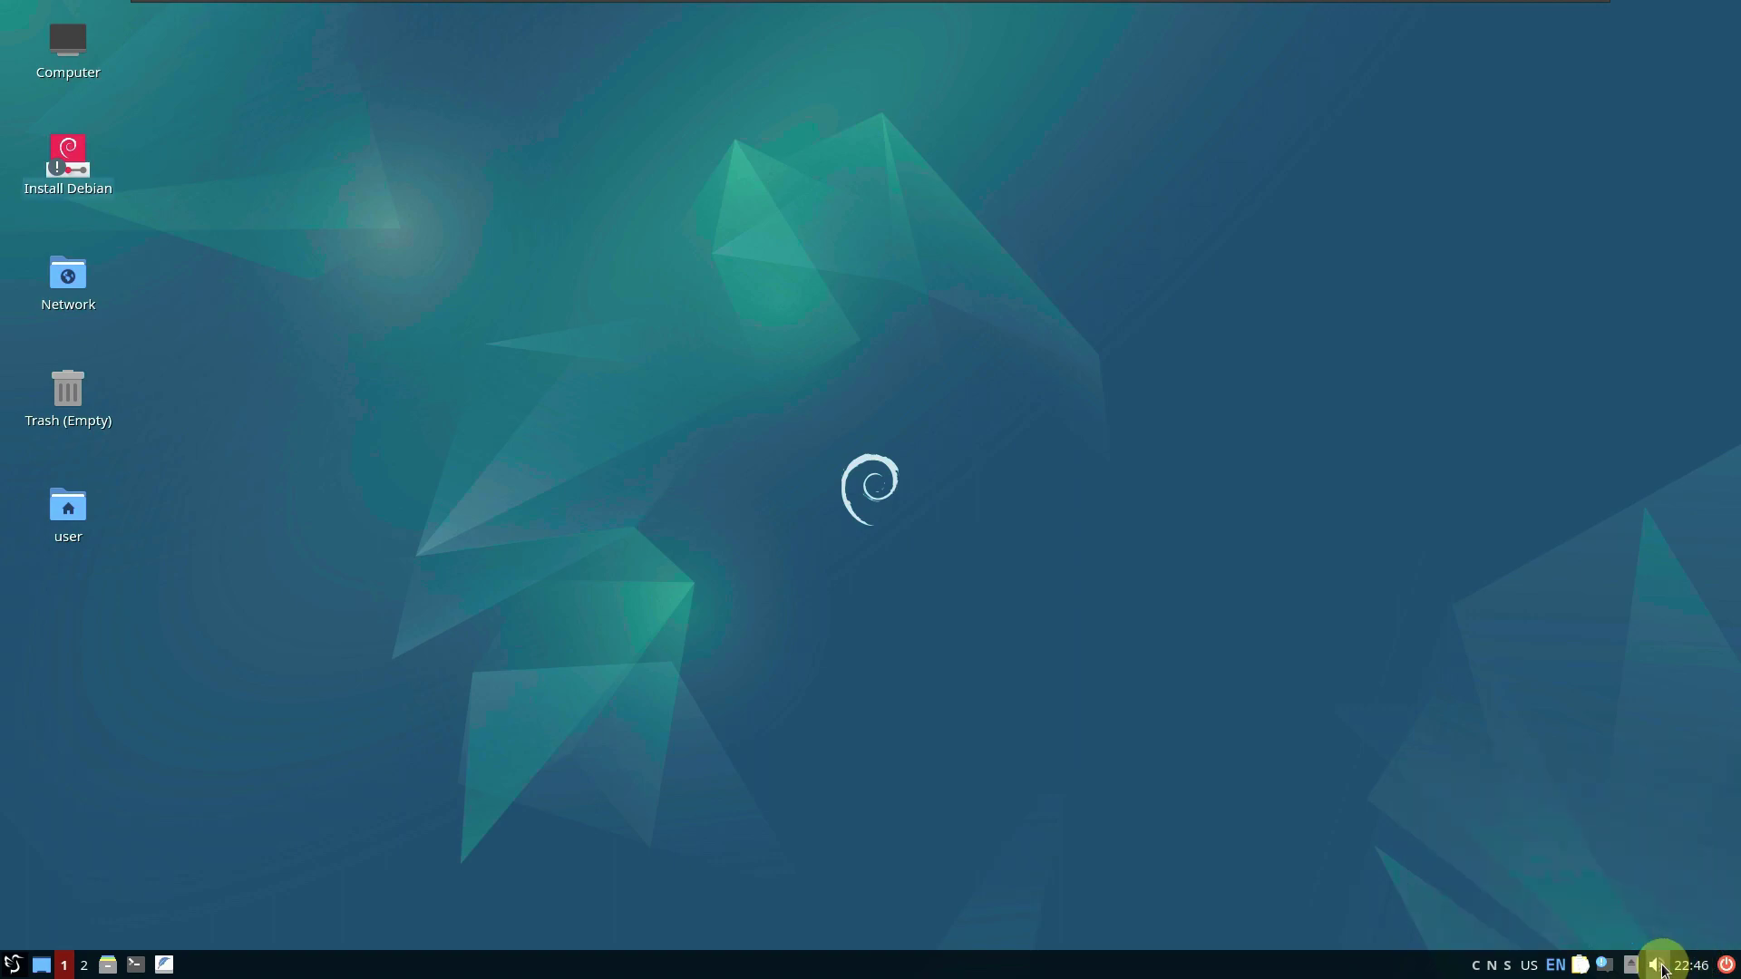
click(1631, 964)
click(1631, 965)
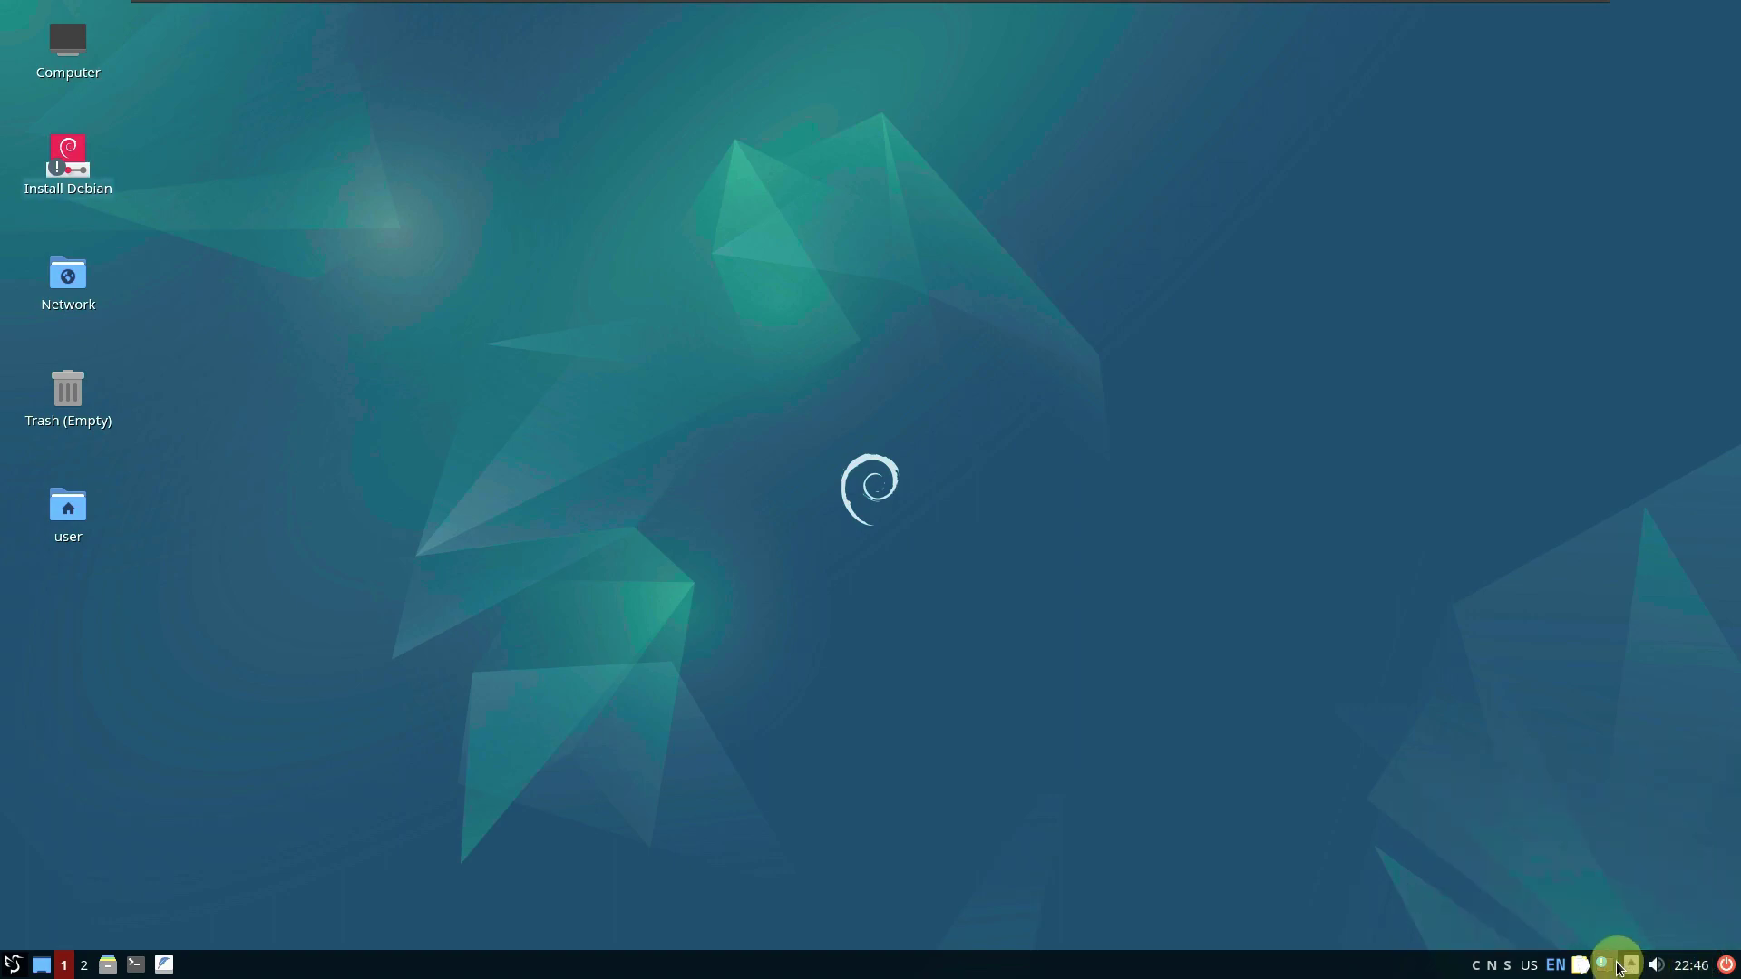
click(1618, 967)
click(1414, 910)
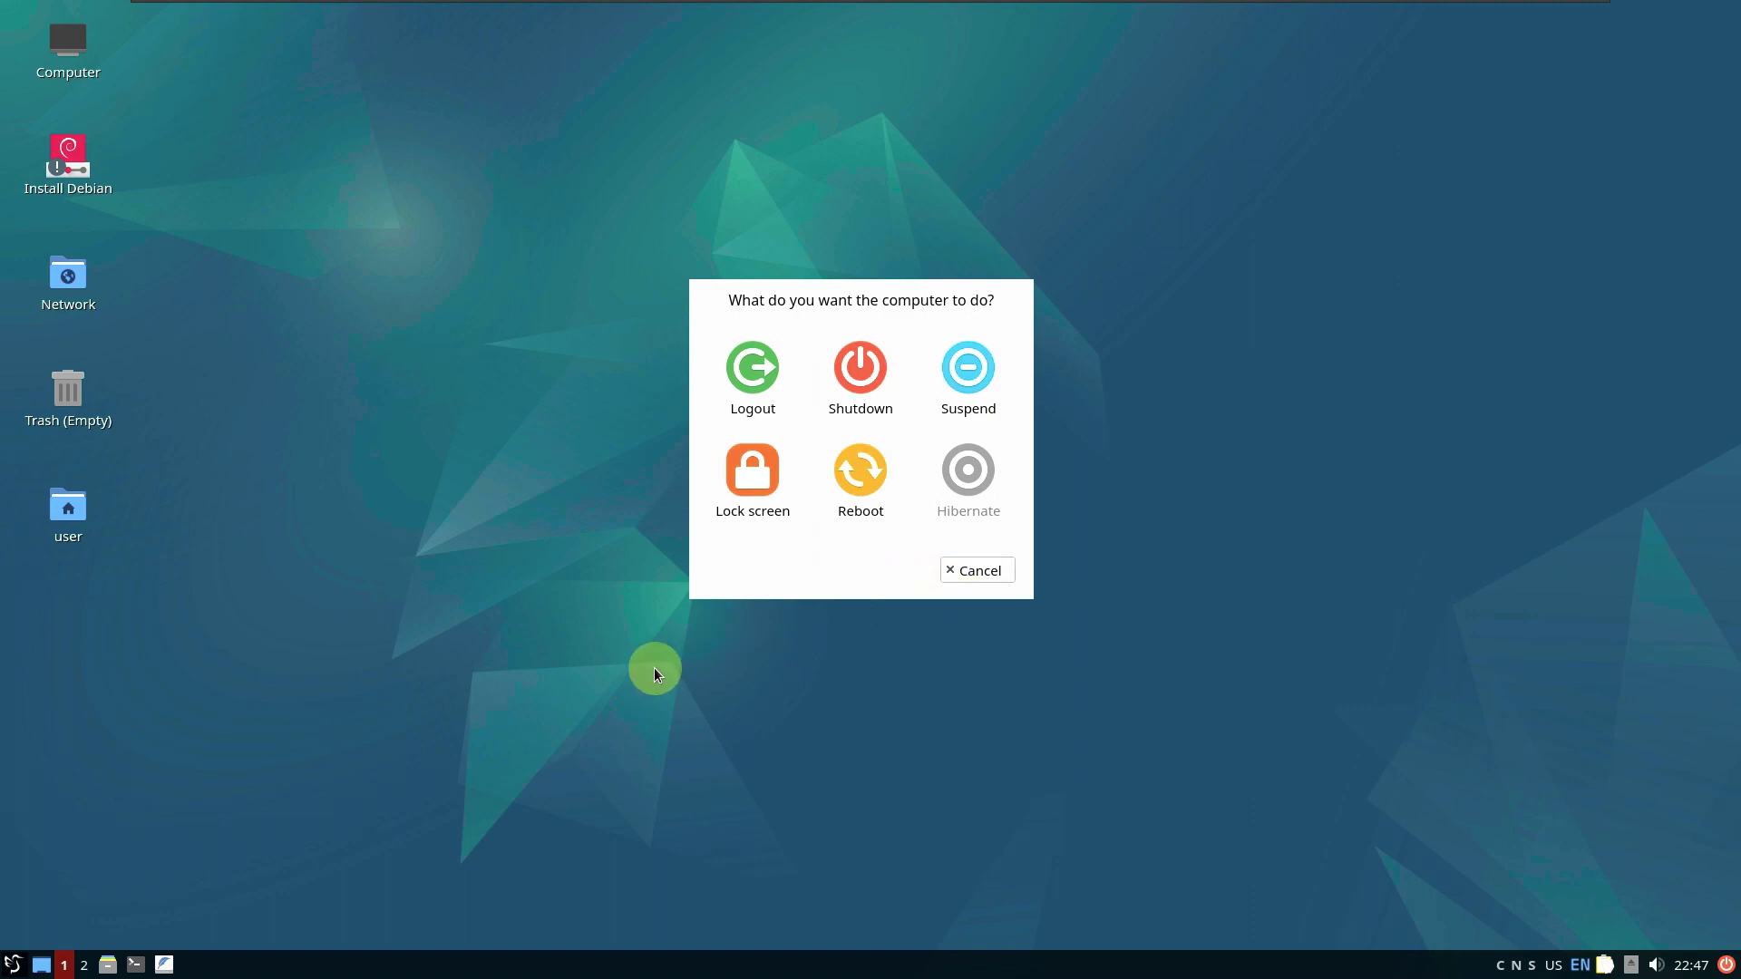
- Dismiss the leave dialog and launch qps from the System Tools menu
click(958, 580)
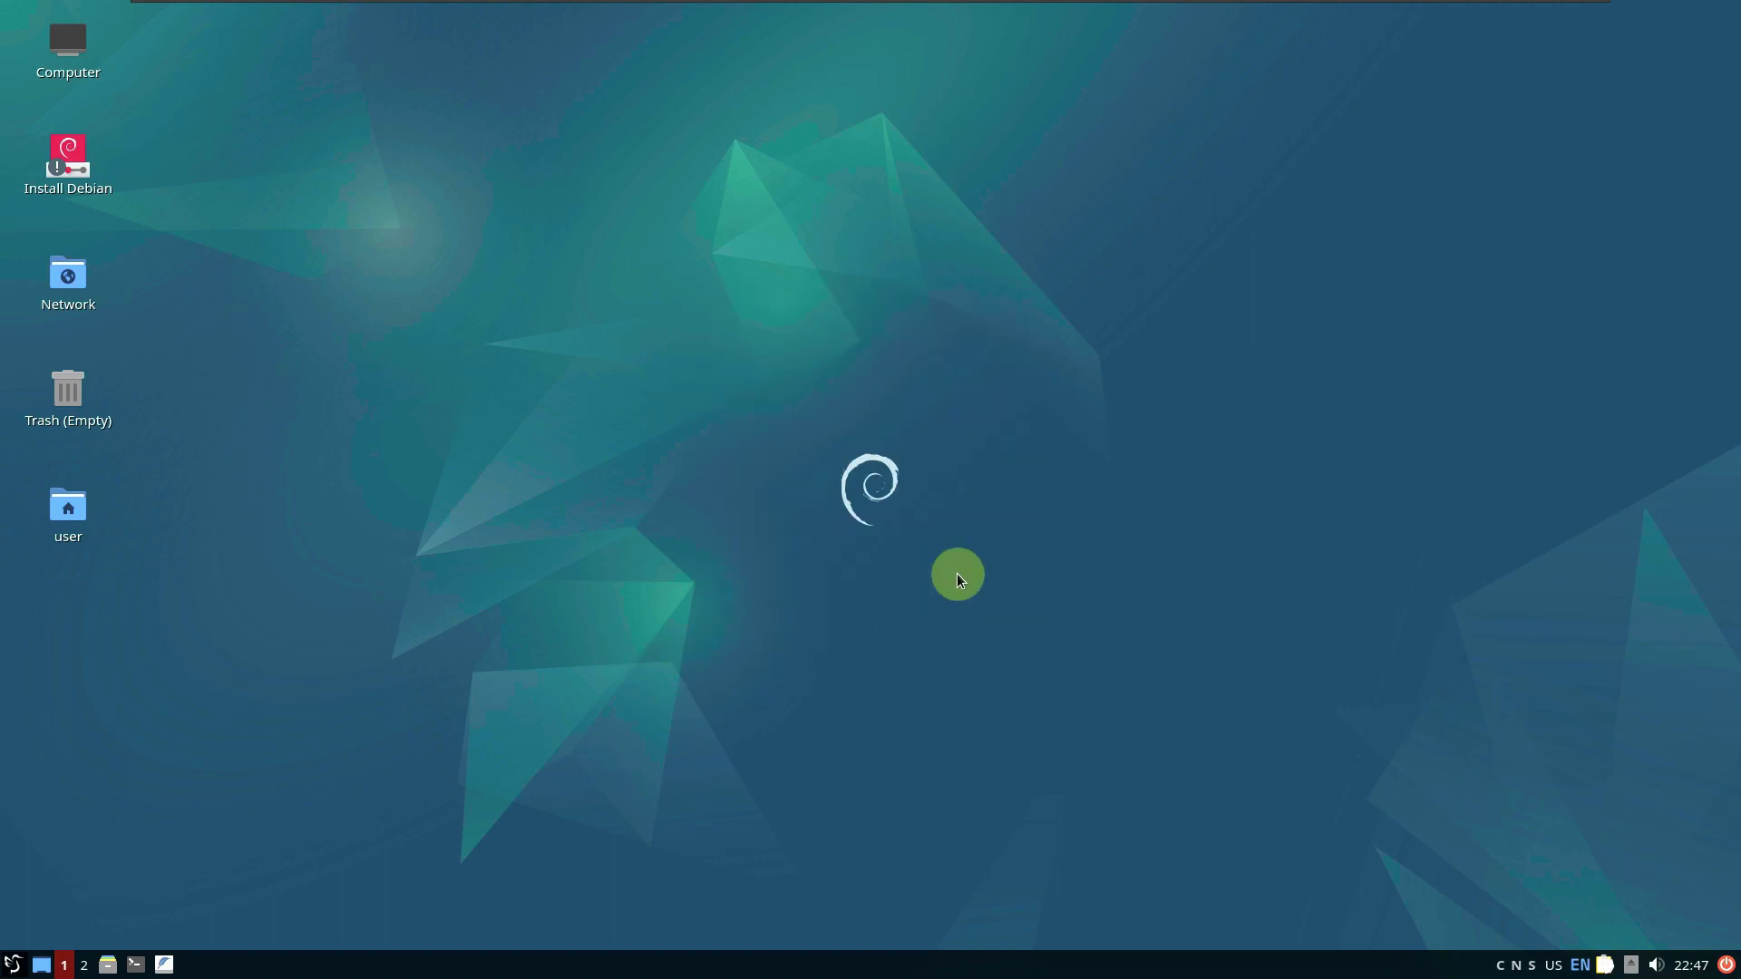
click(14, 963)
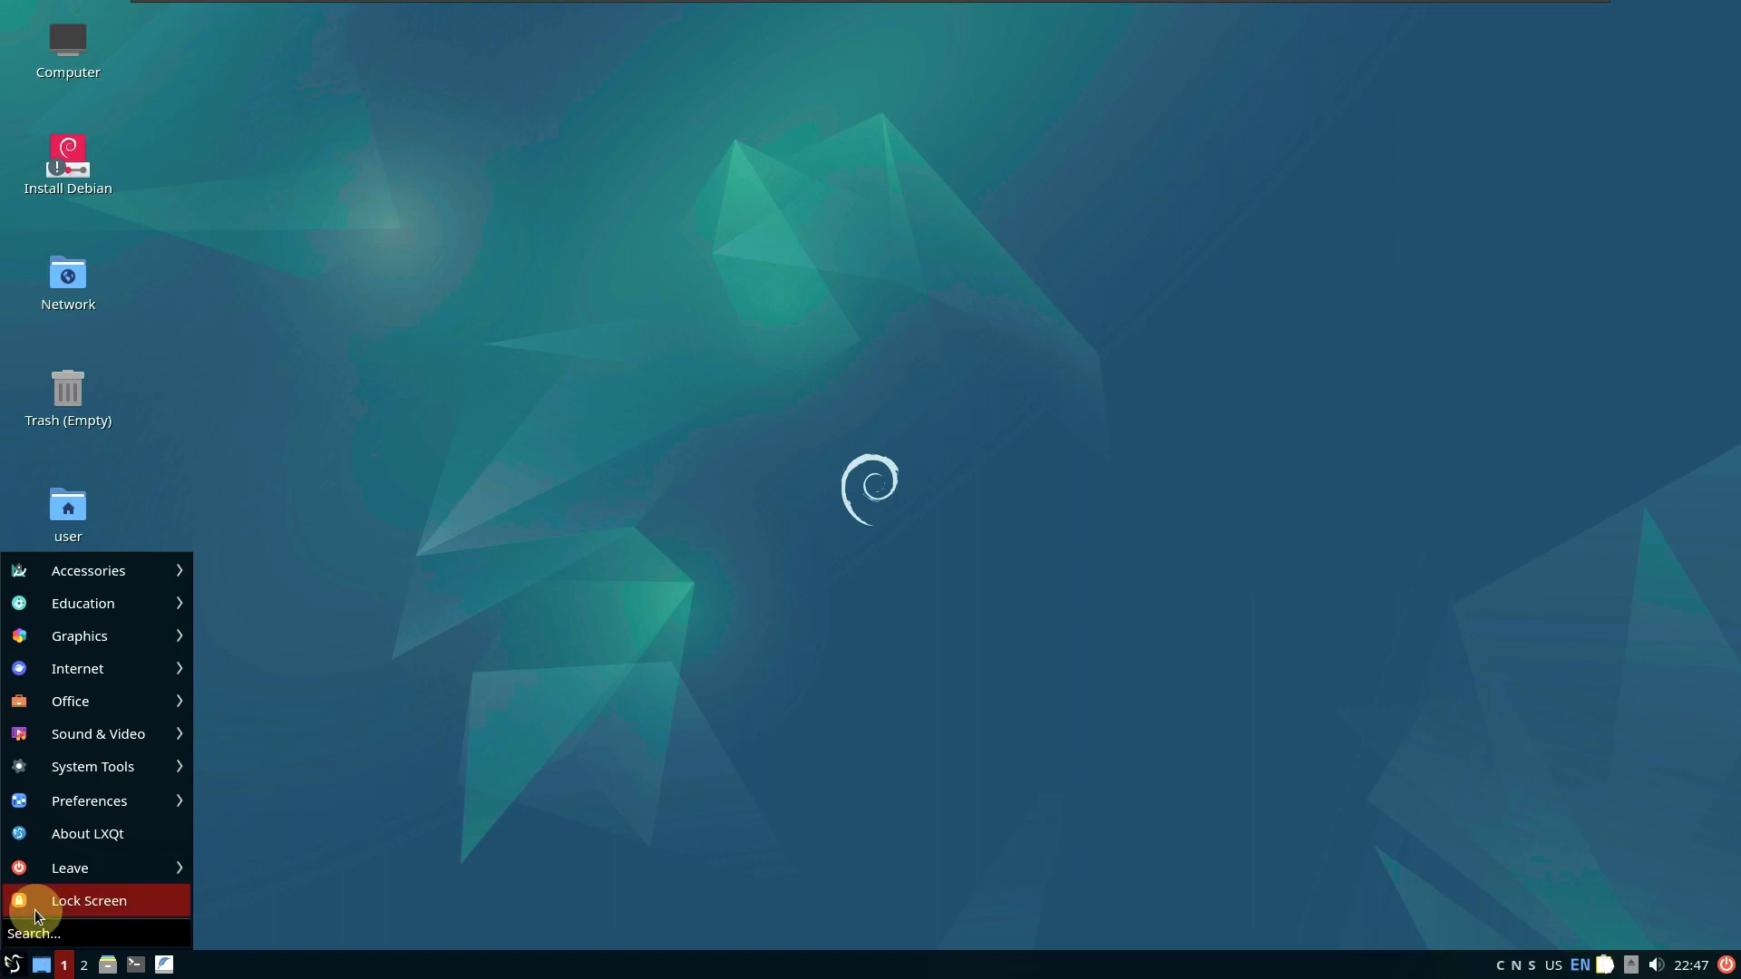
mouse_move(82, 801)
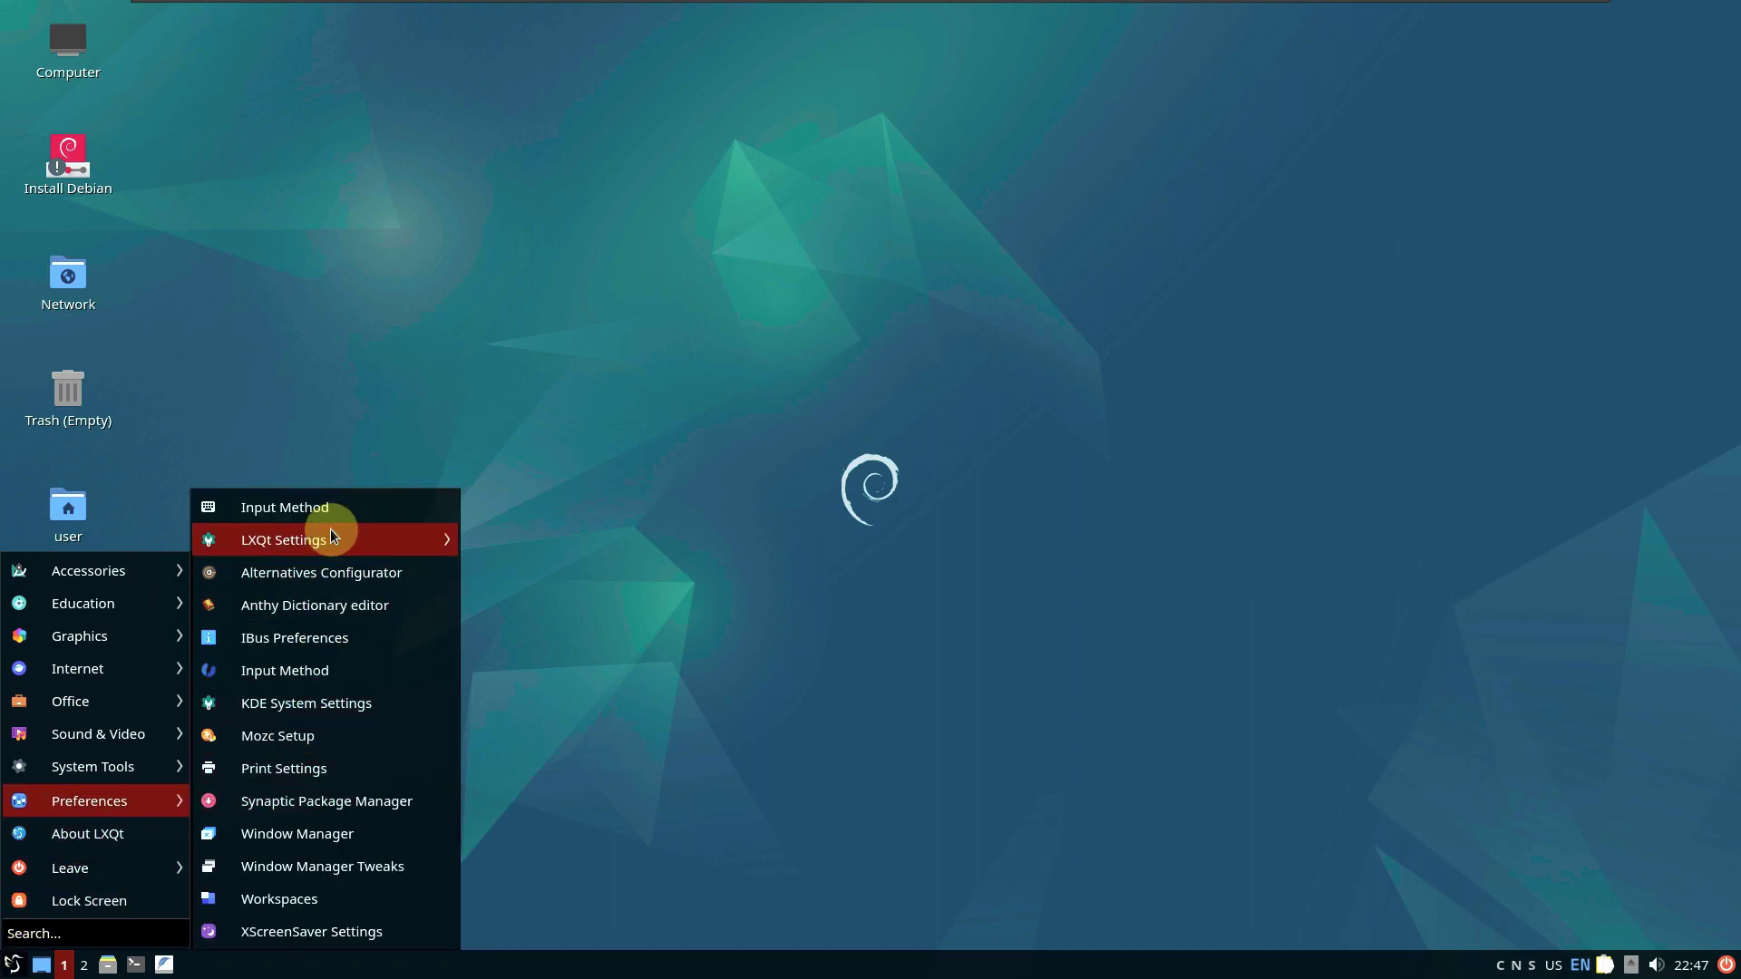
mouse_move(330, 526)
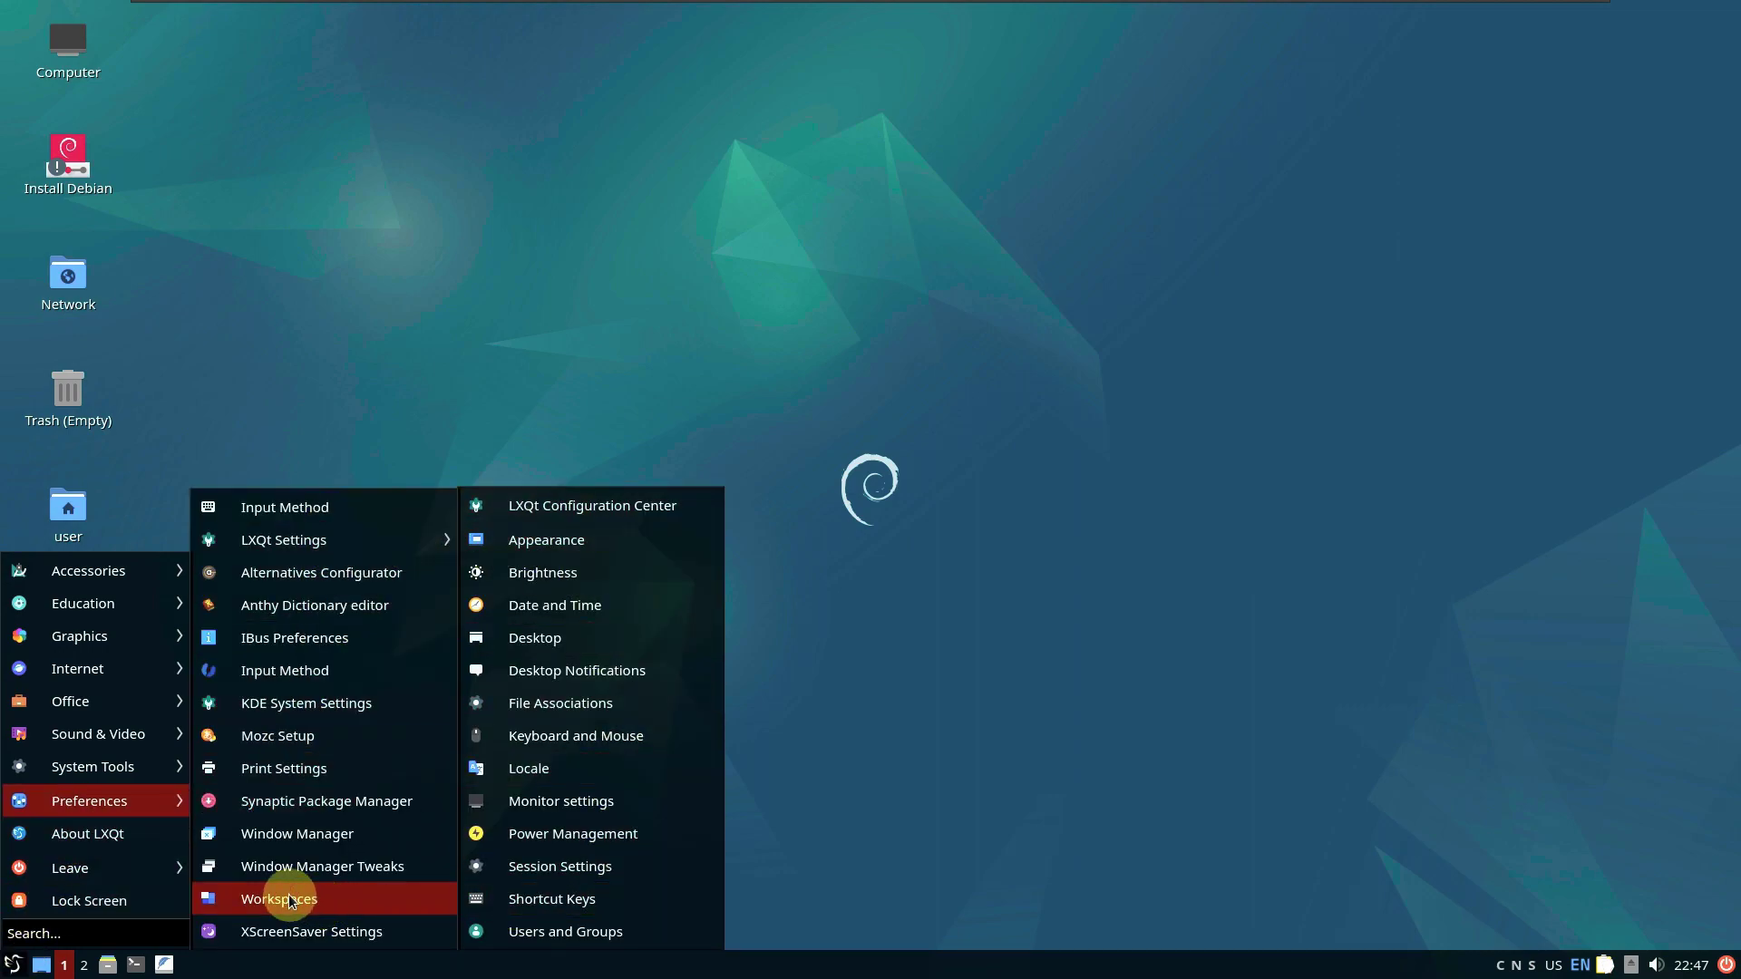
mouse_move(106, 769)
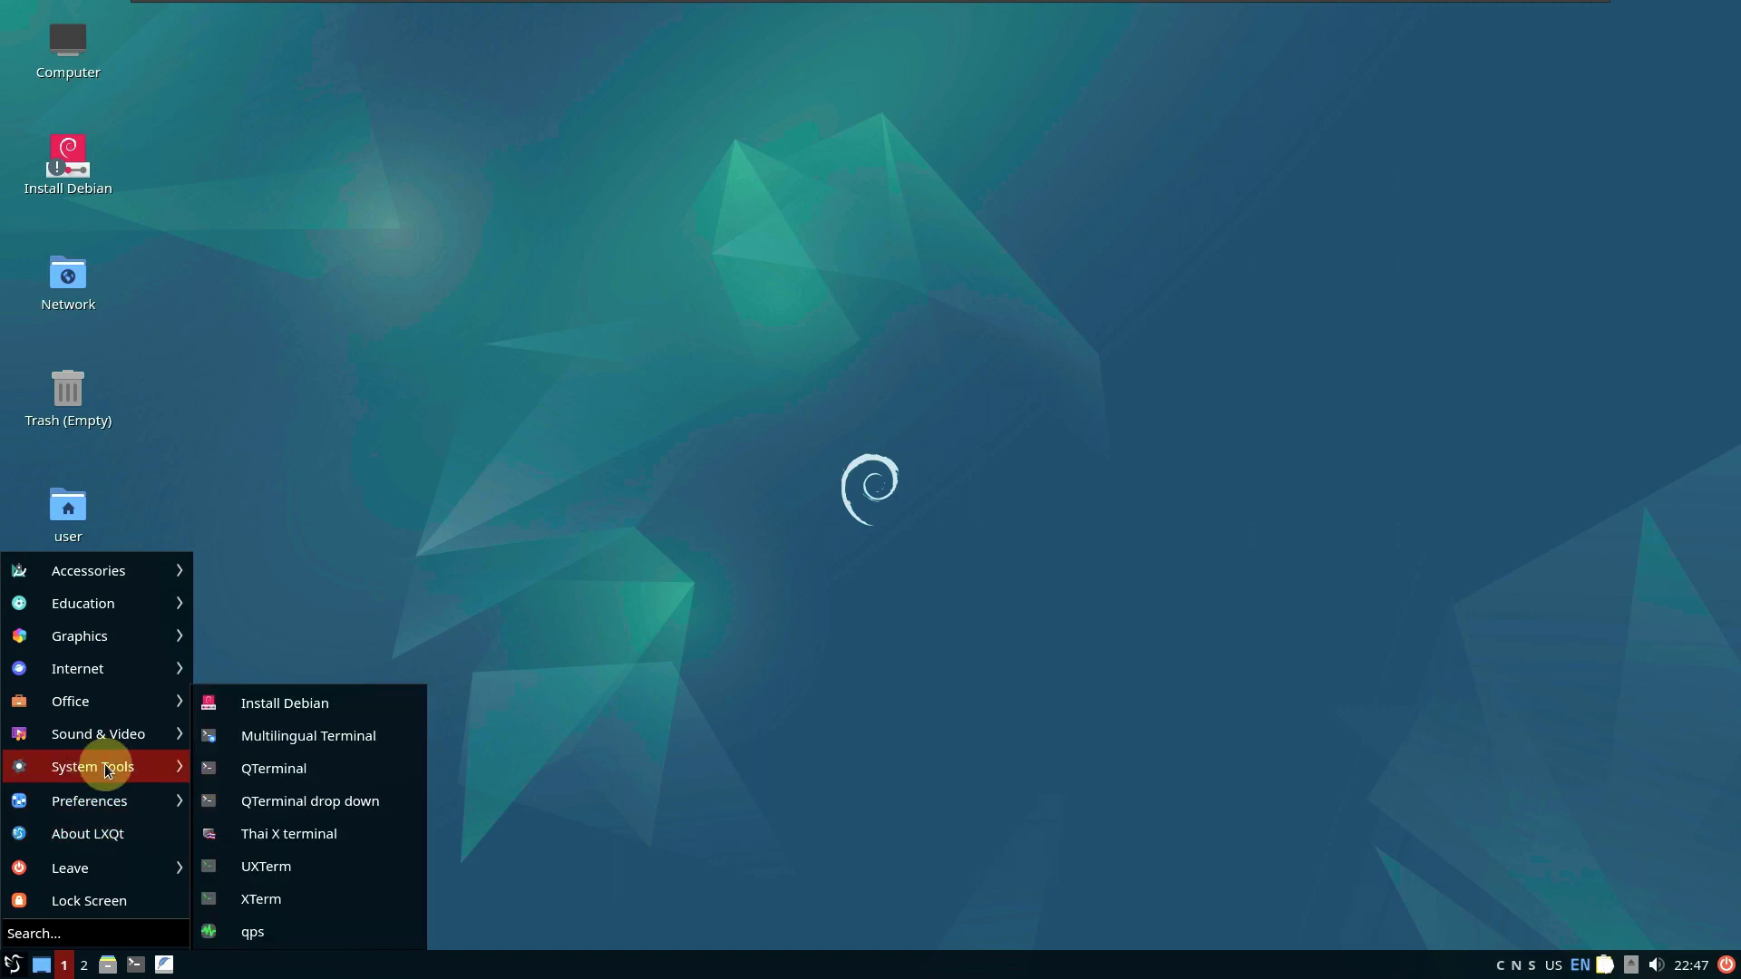
click(323, 920)
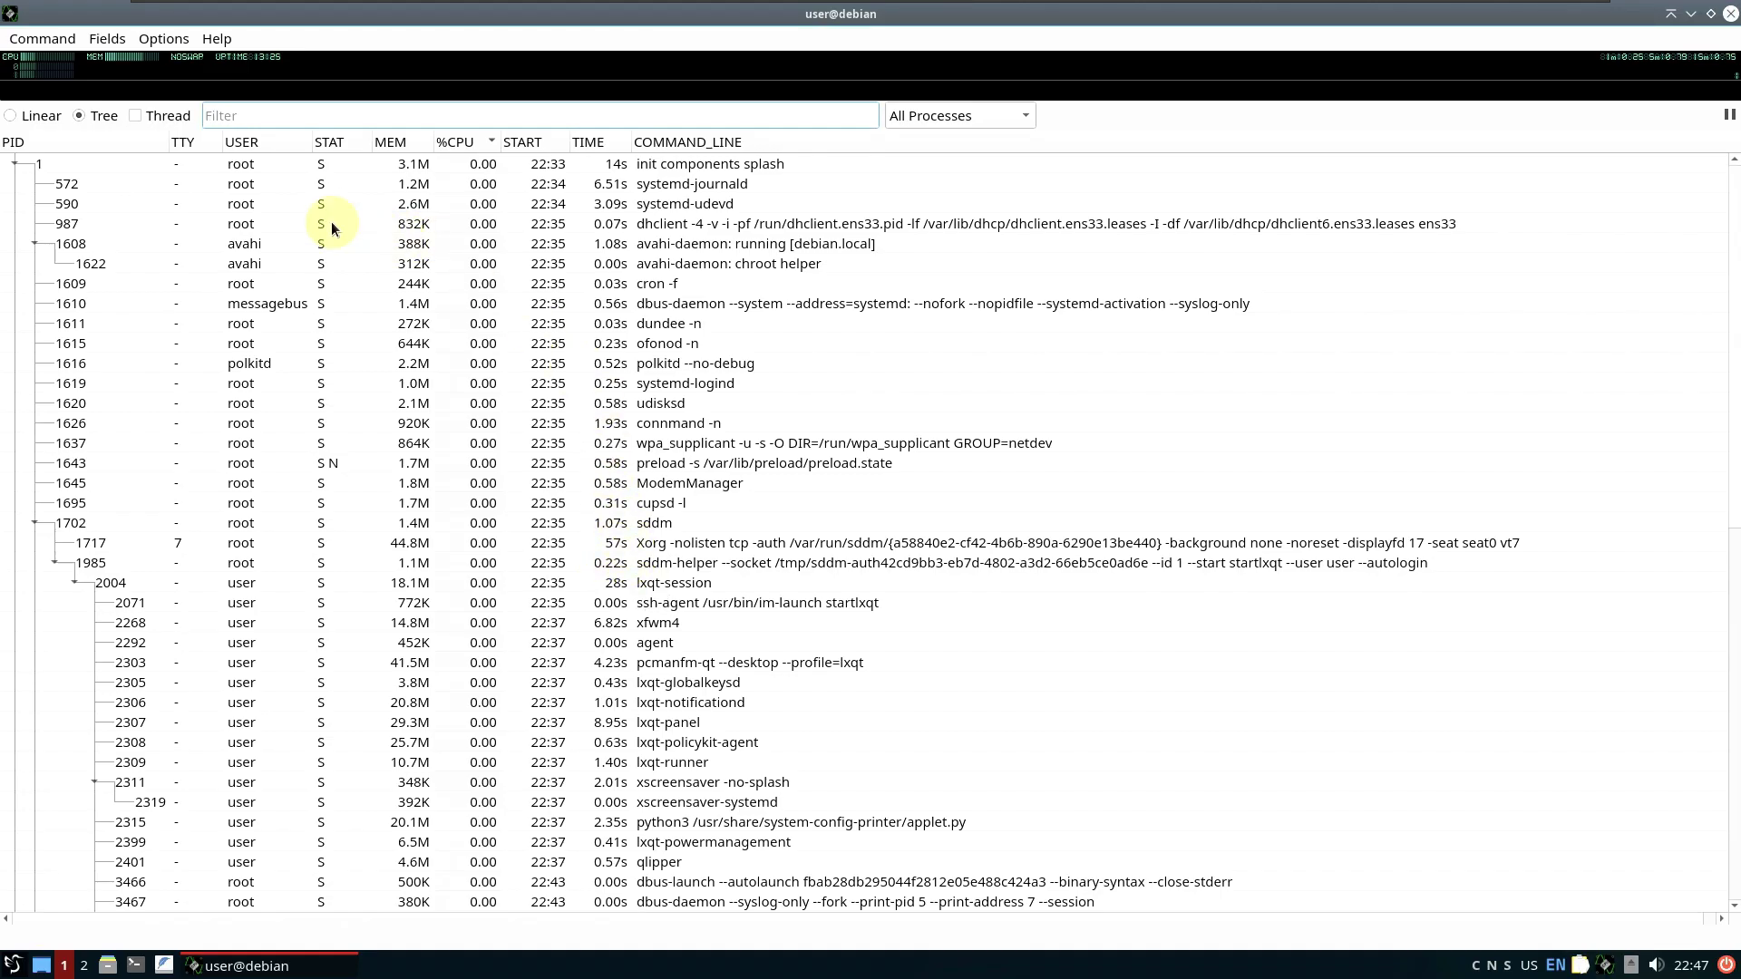
- Show threads in the qps process tree, then launch FeatherPad and FeatherNotes
click(135, 116)
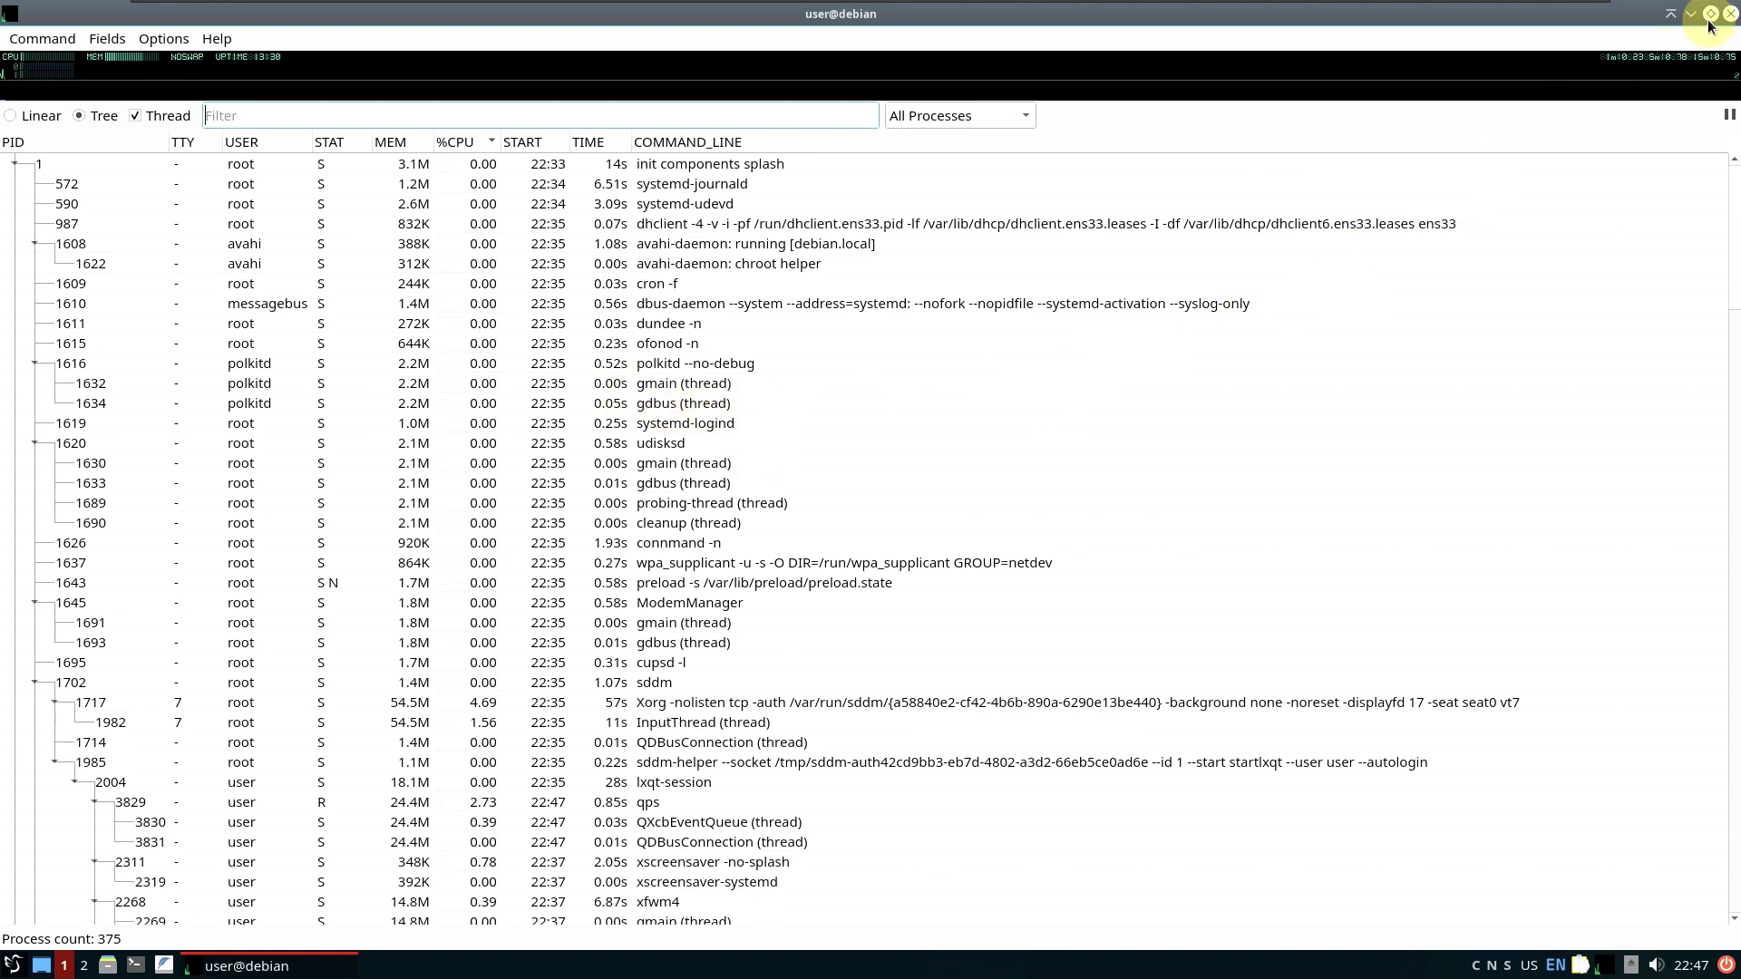
click(13, 965)
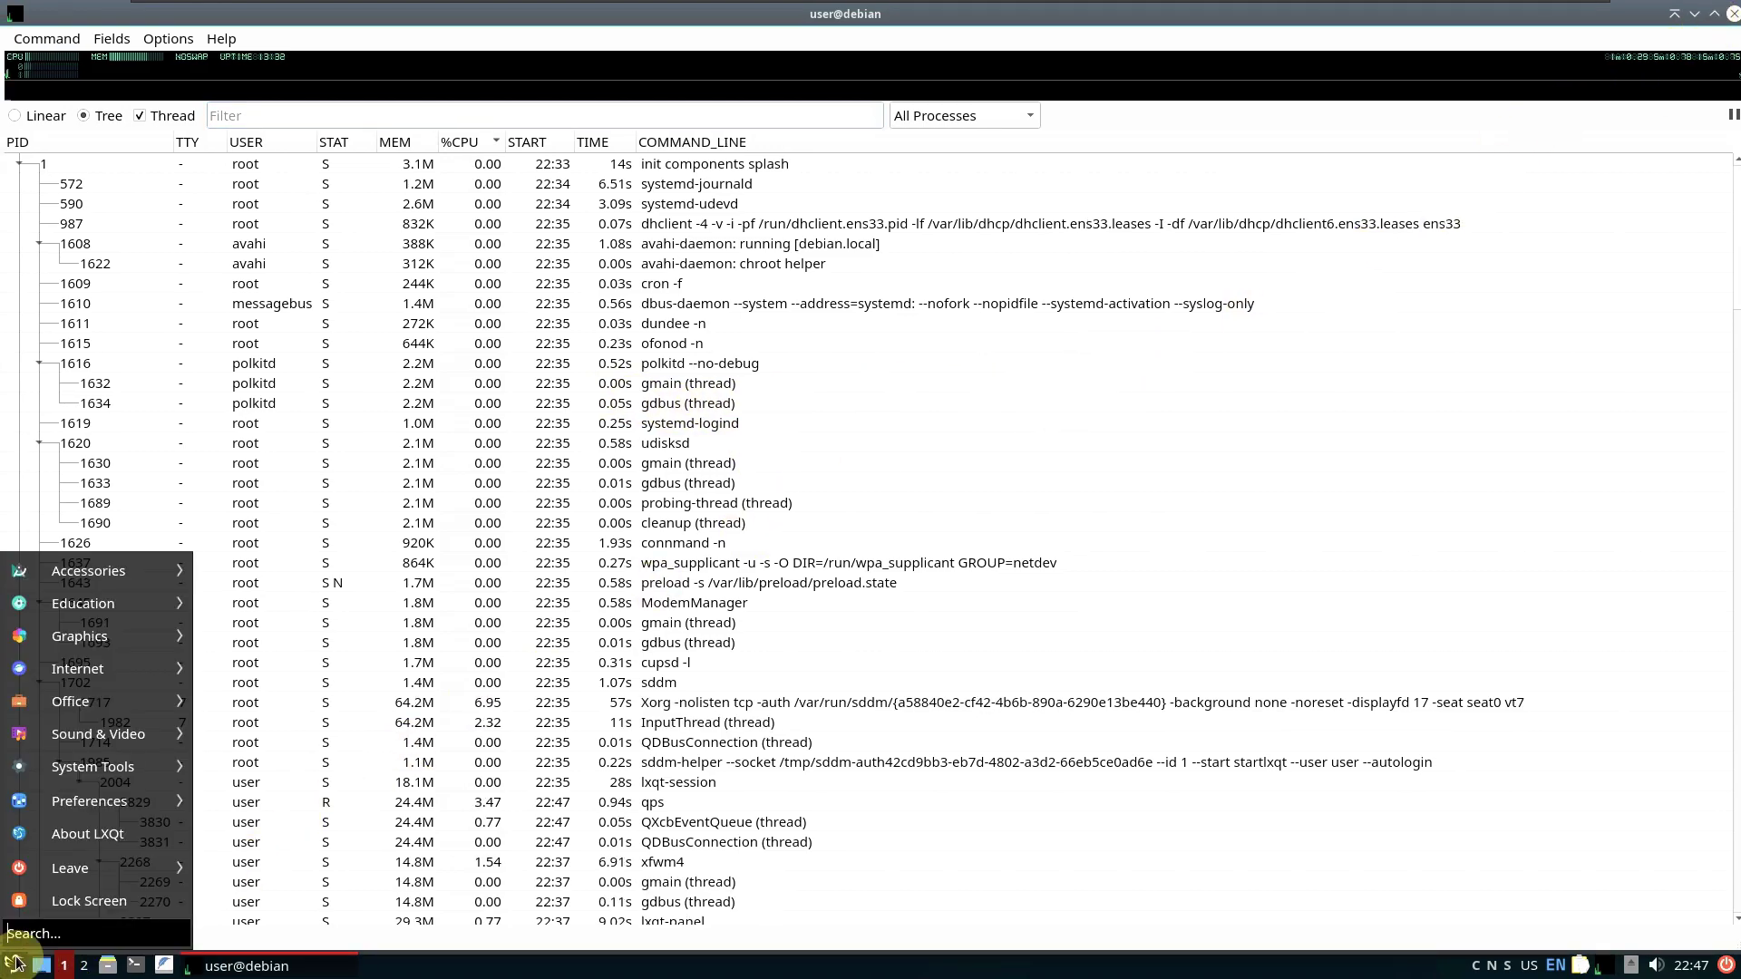
mouse_move(67, 571)
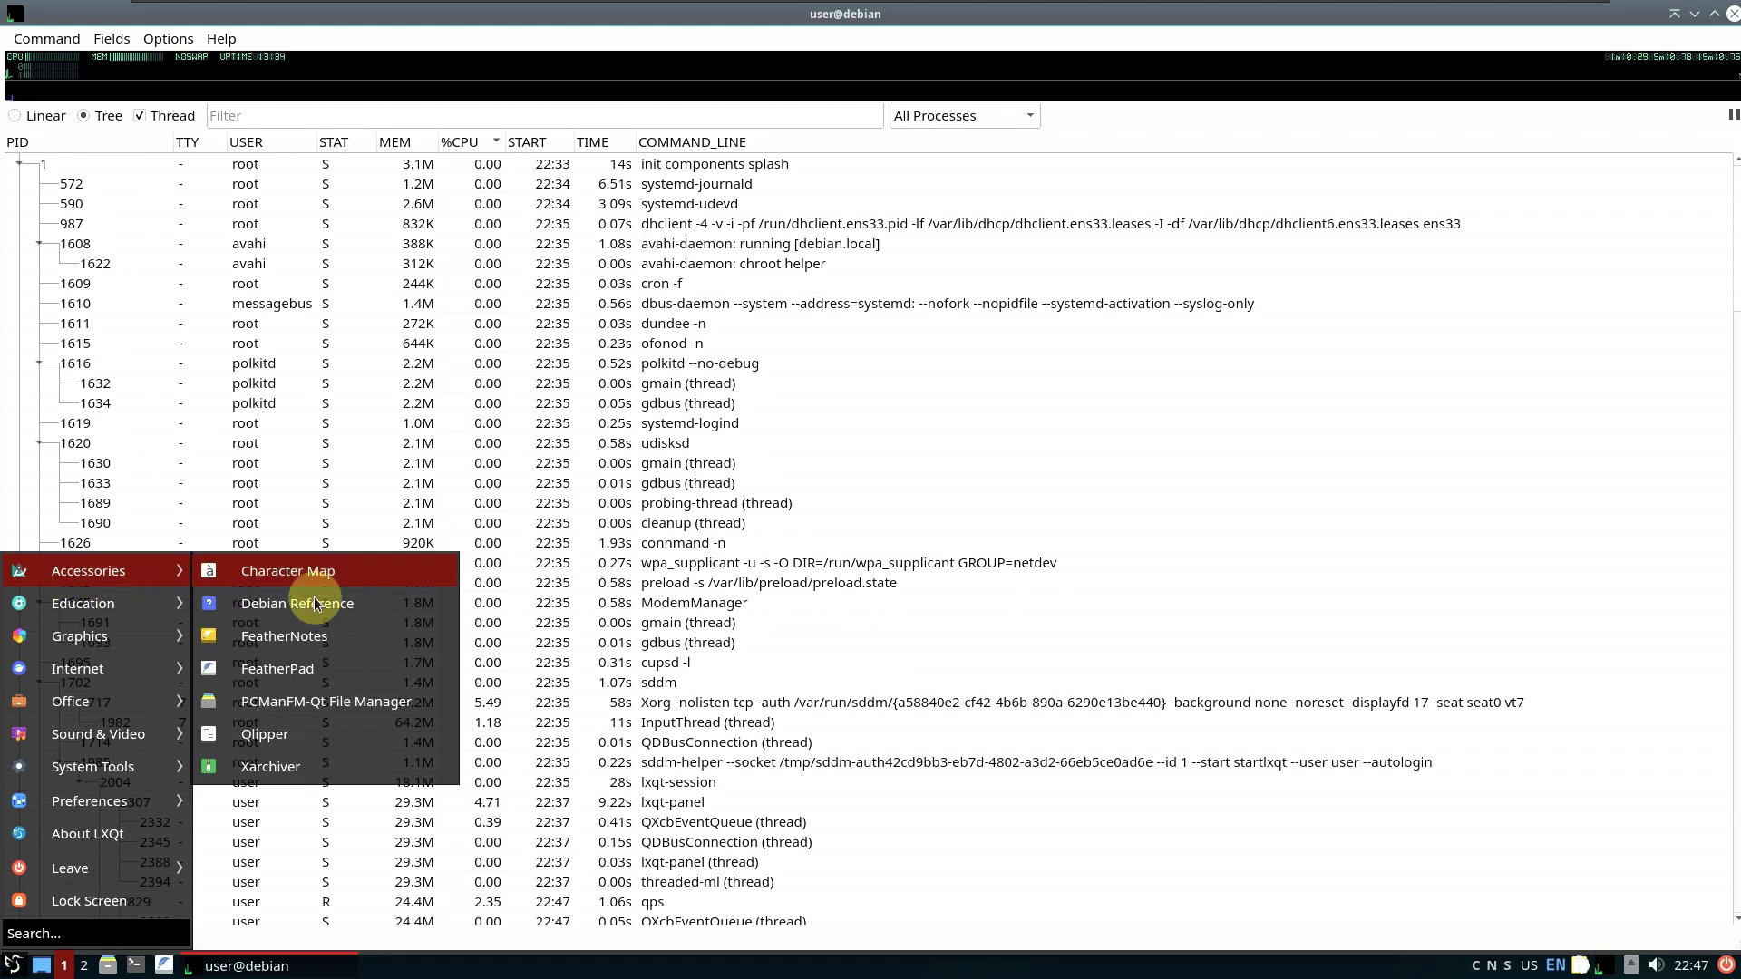
click(315, 667)
click(13, 965)
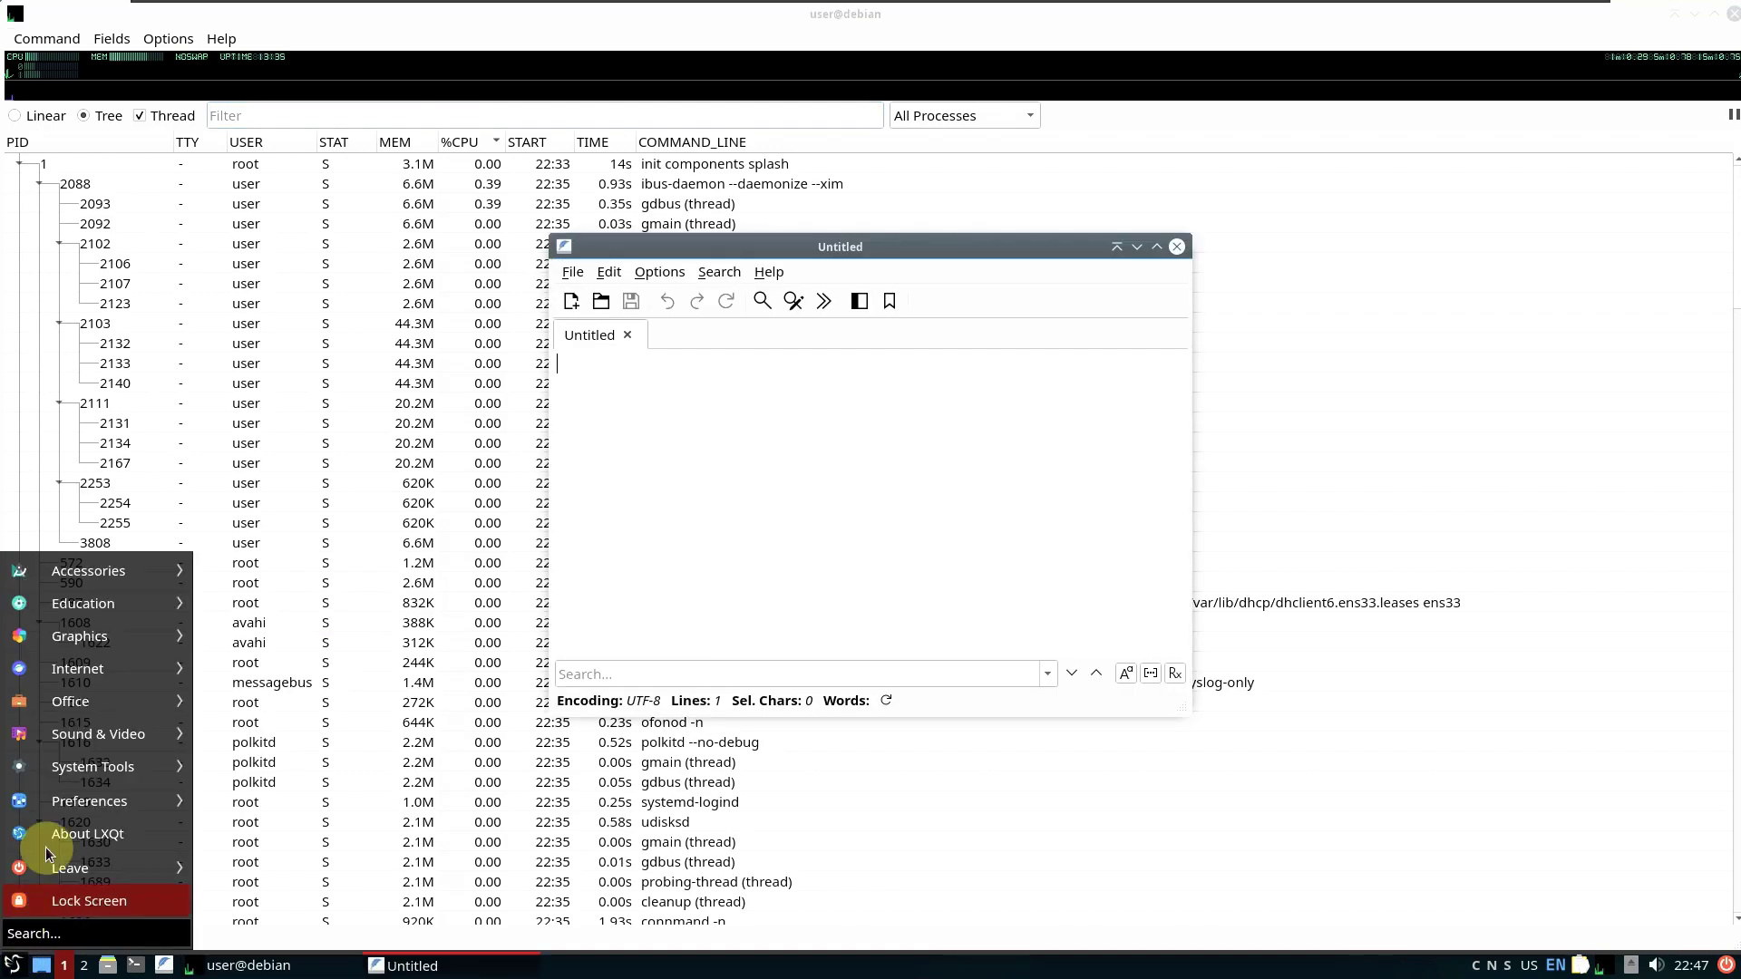
mouse_move(107, 573)
click(281, 624)
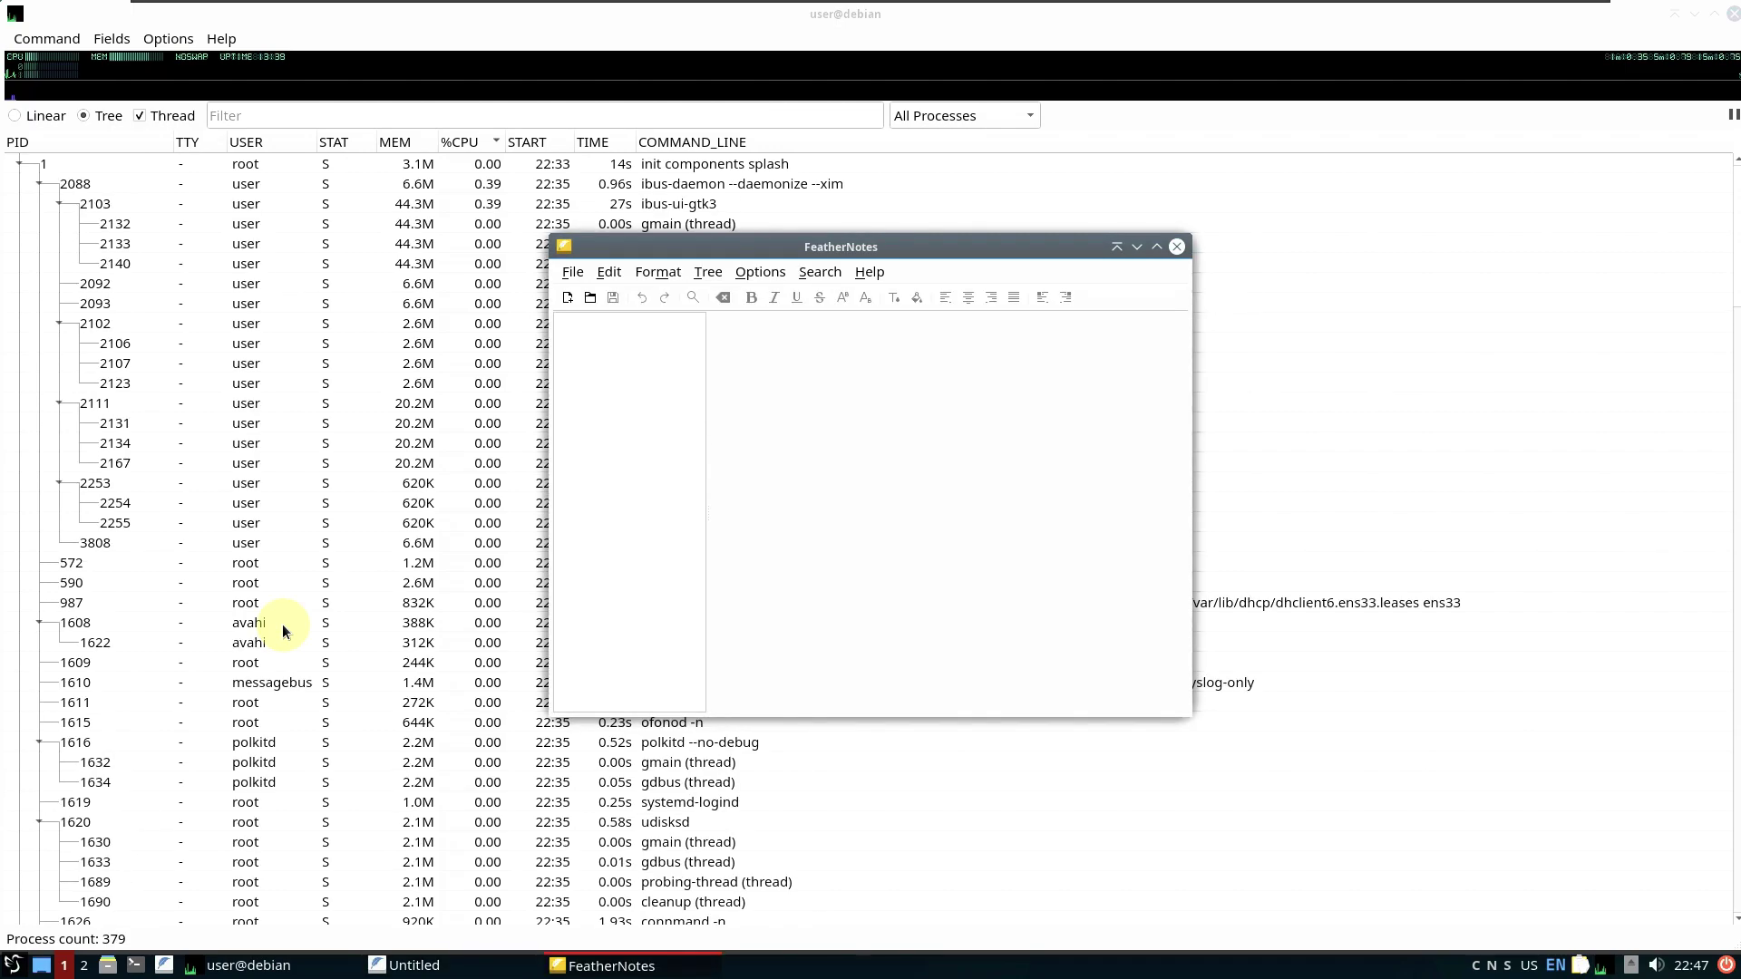
- Launch LXImage, XSane and Quassel IRC from the application menu
click(13, 965)
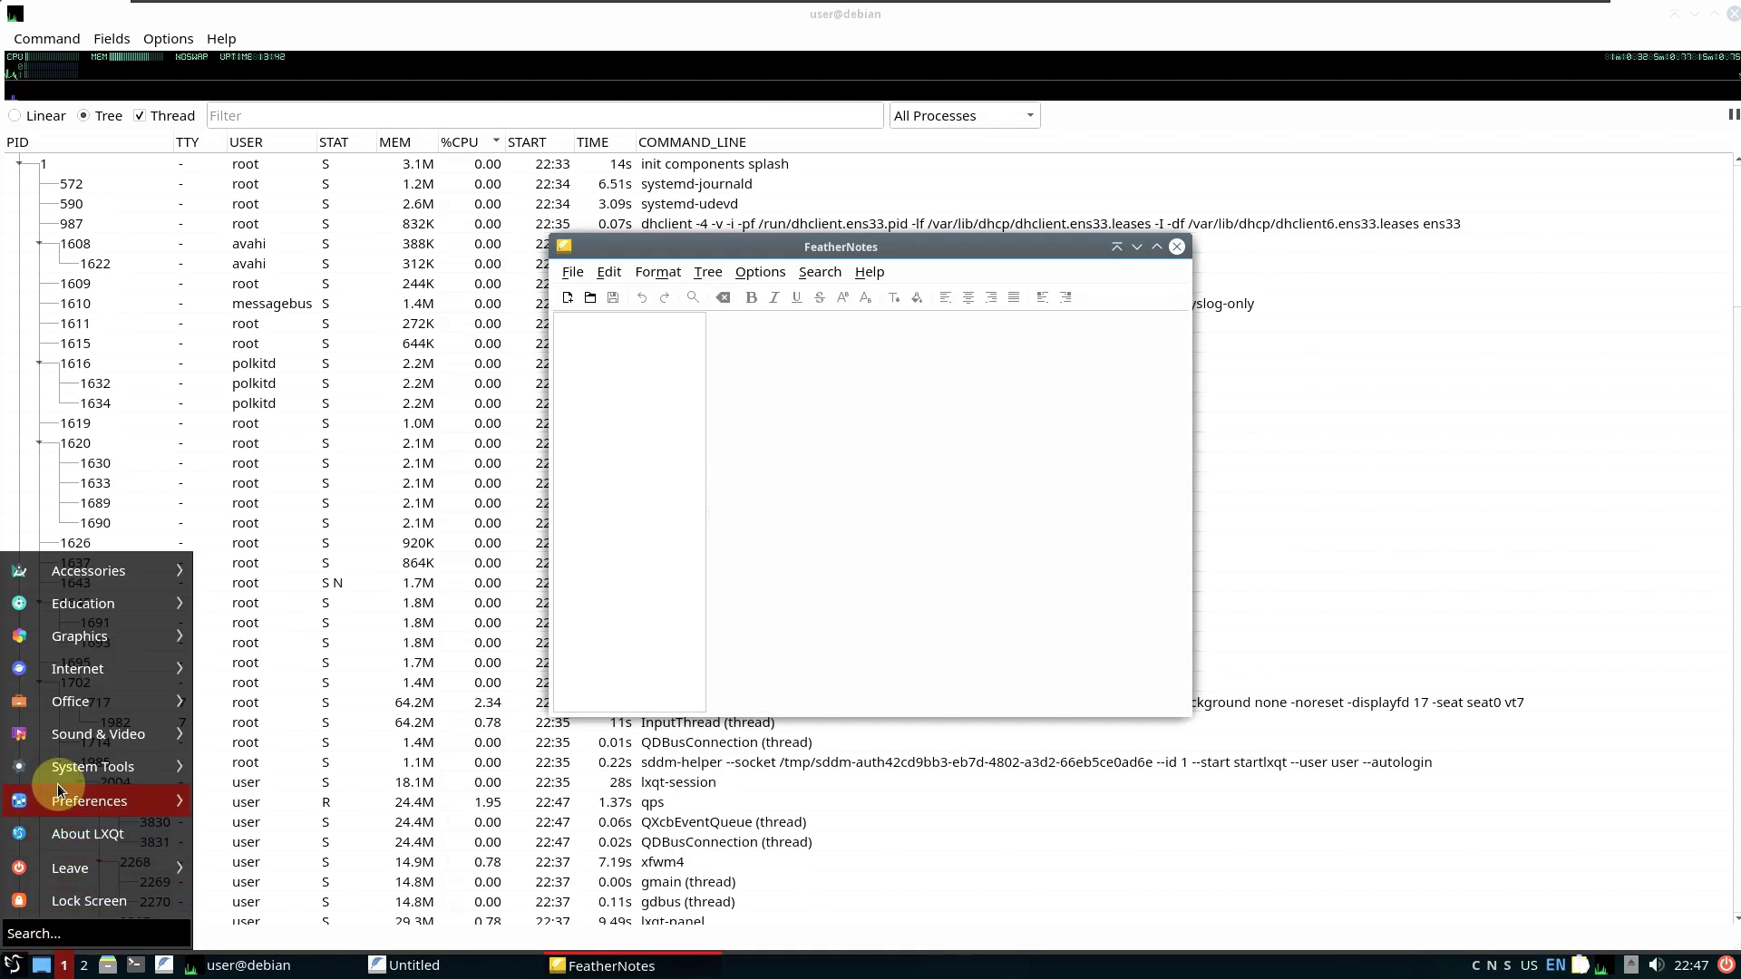
click(209, 635)
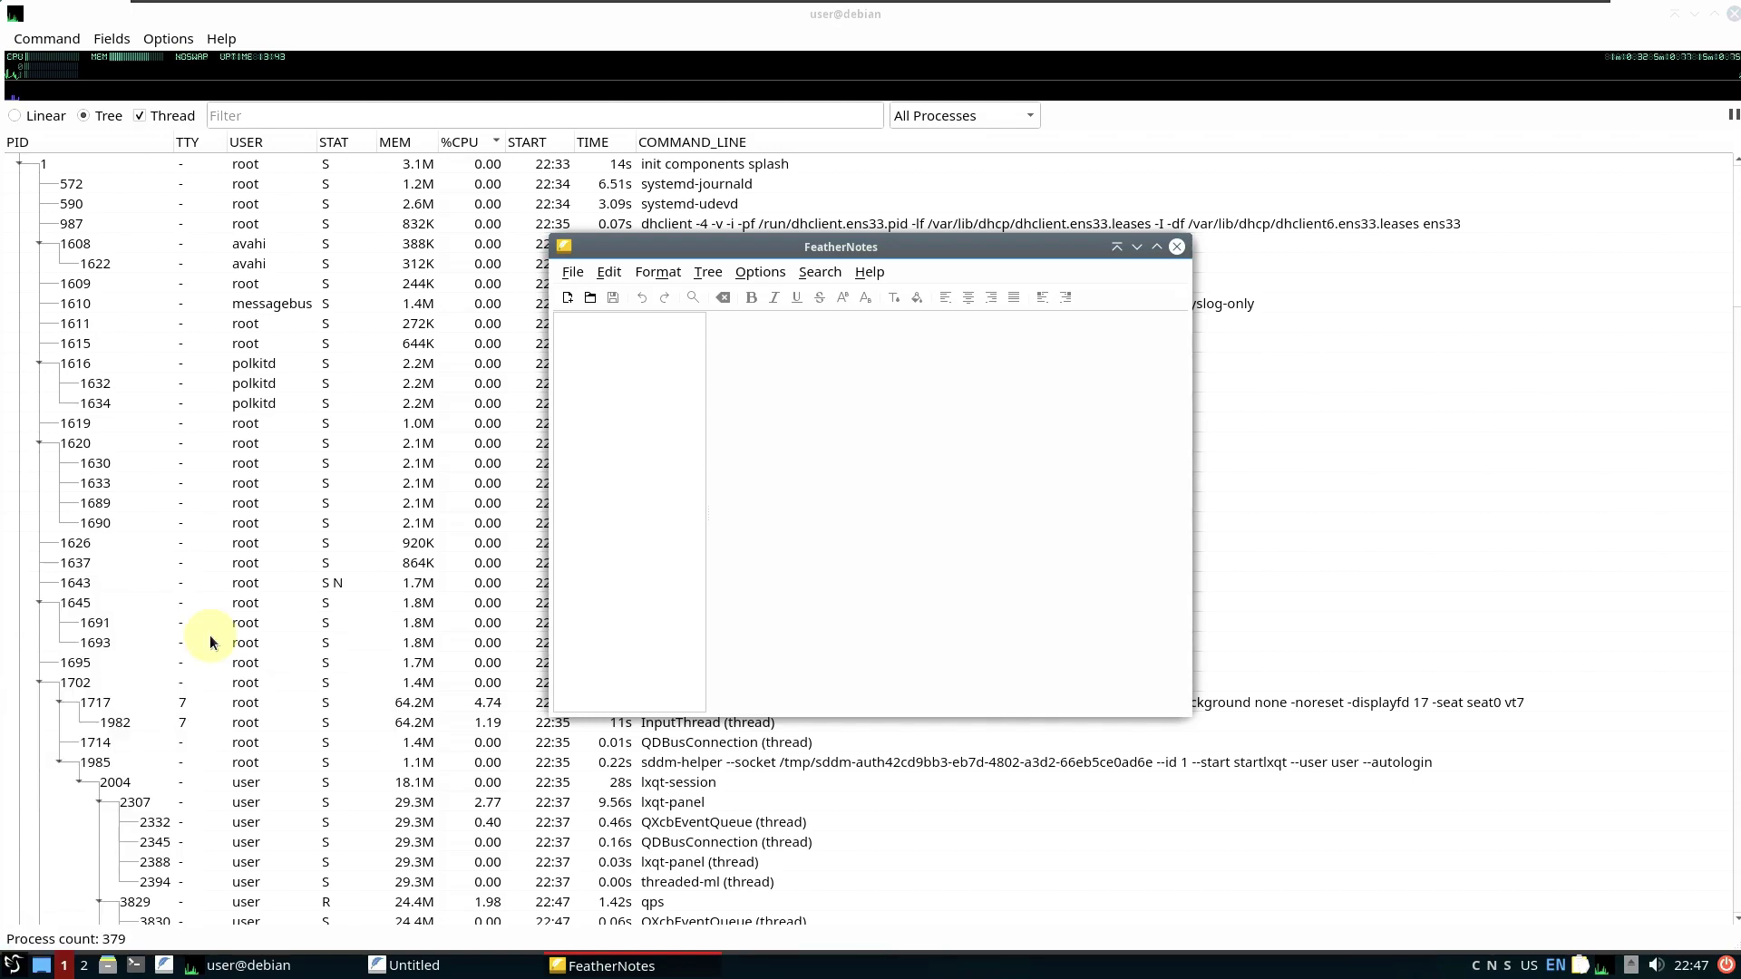
click(13, 965)
mouse_move(84, 604)
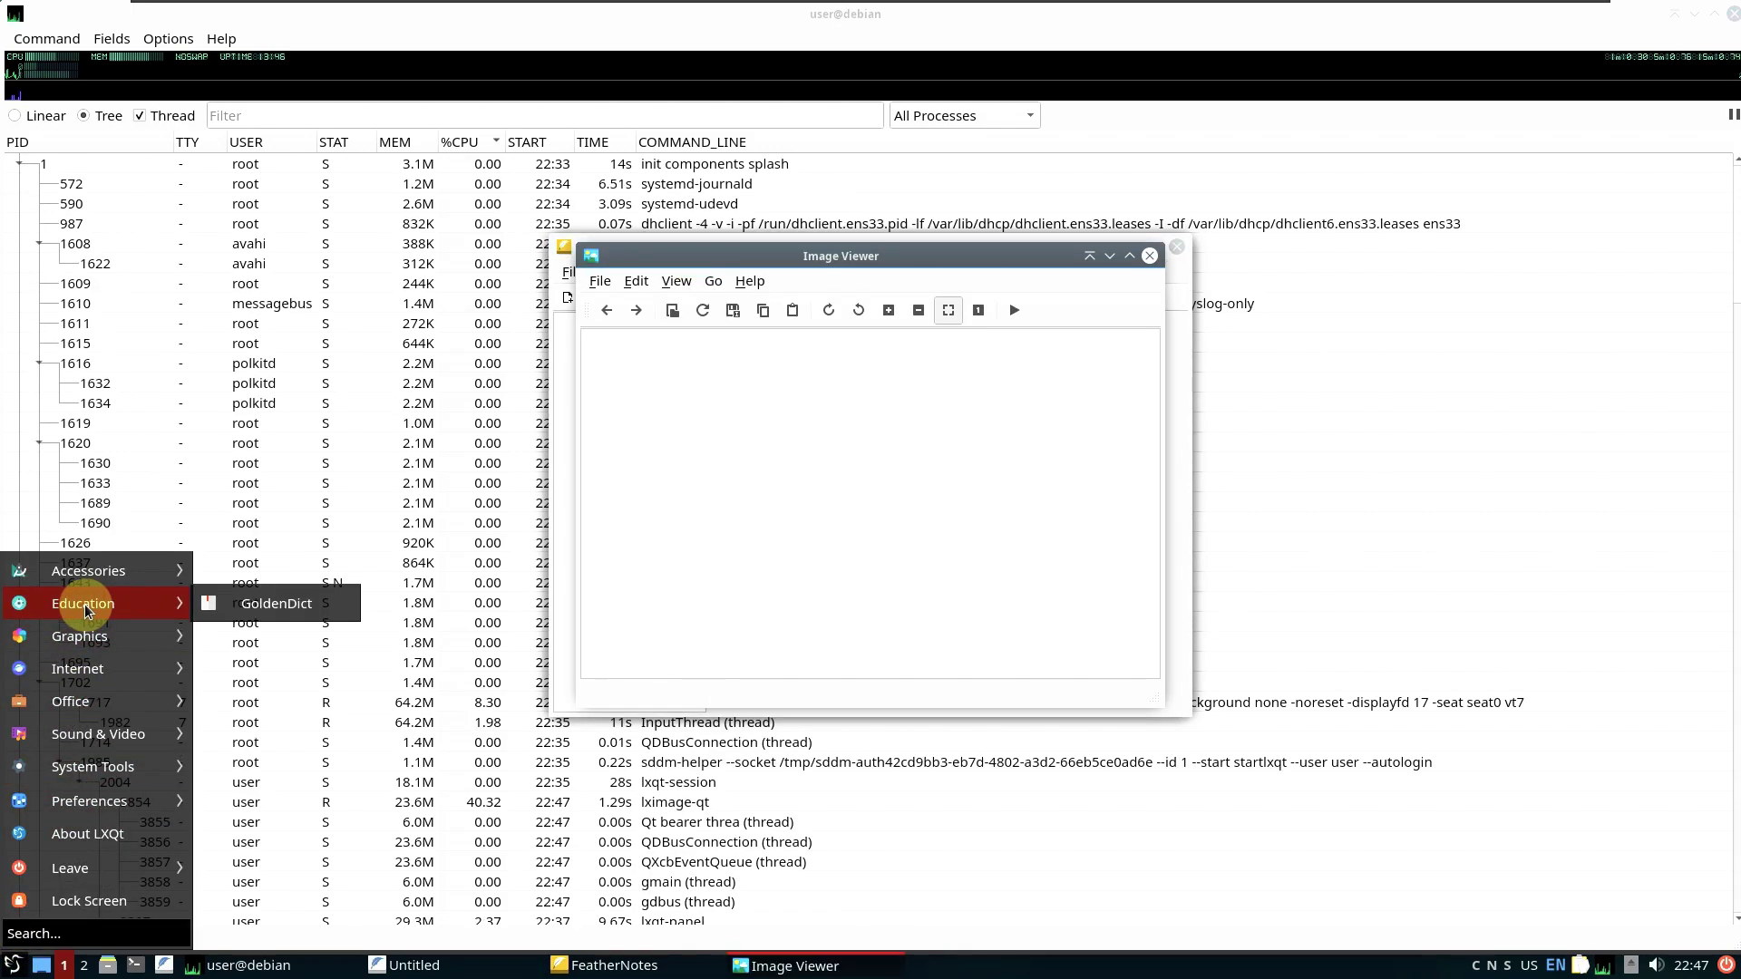
mouse_move(118, 638)
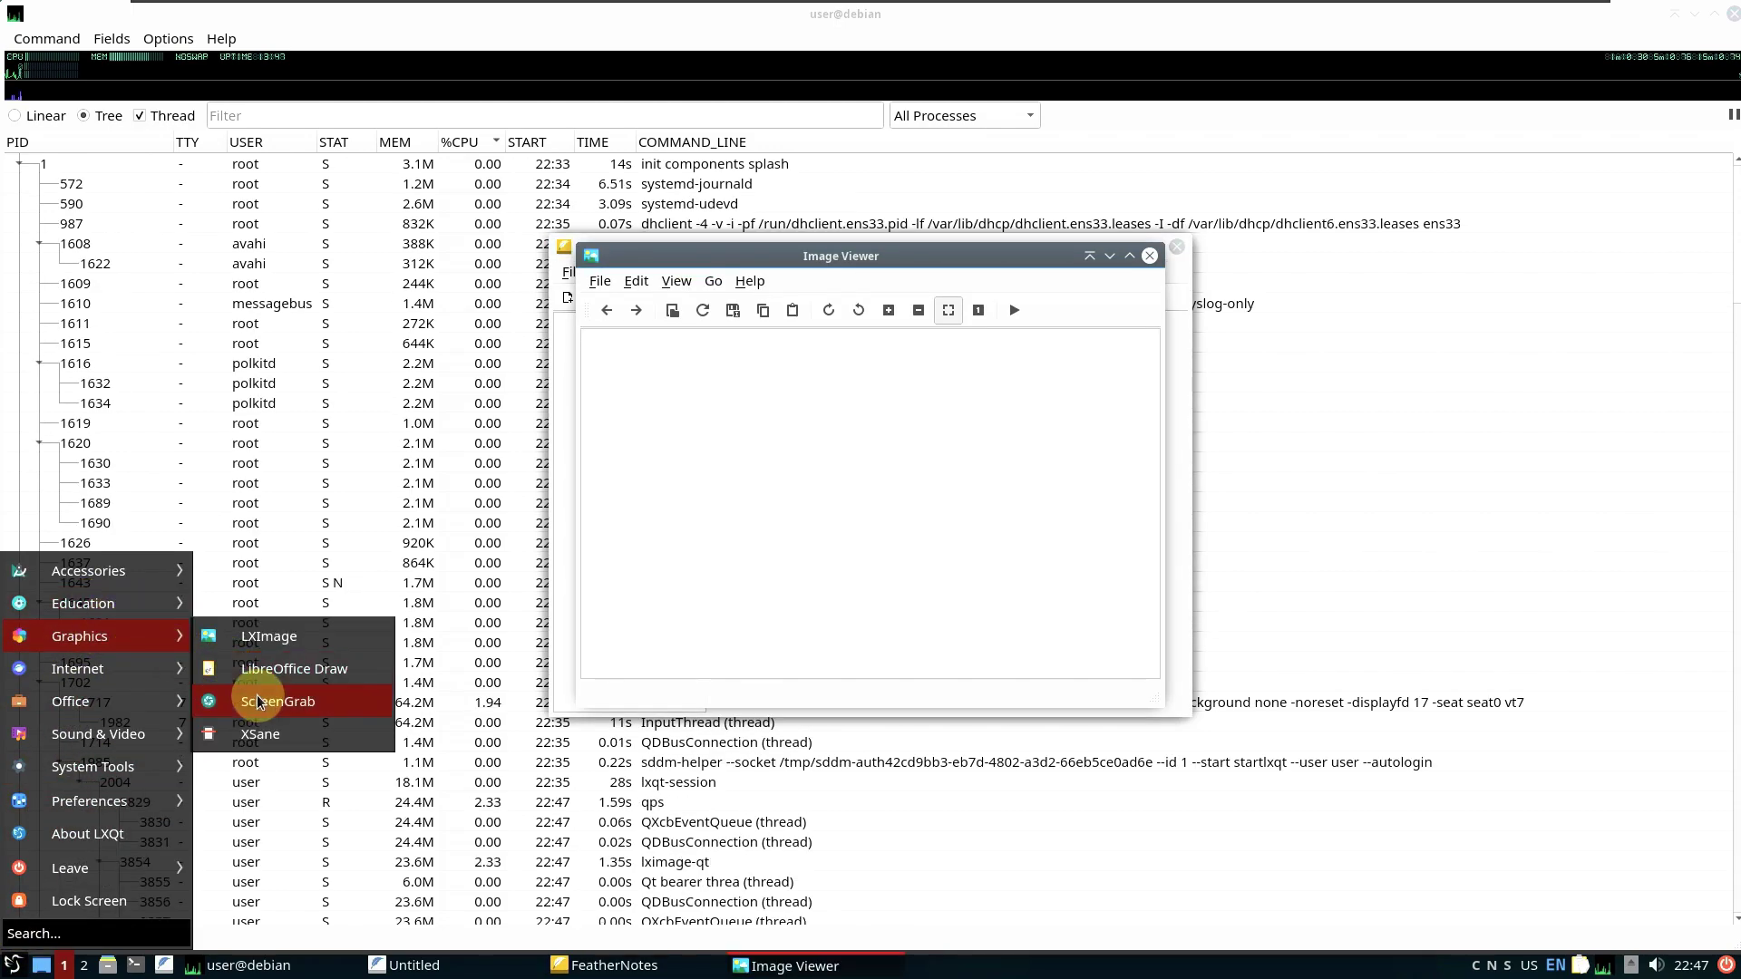
click(14, 965)
click(15, 965)
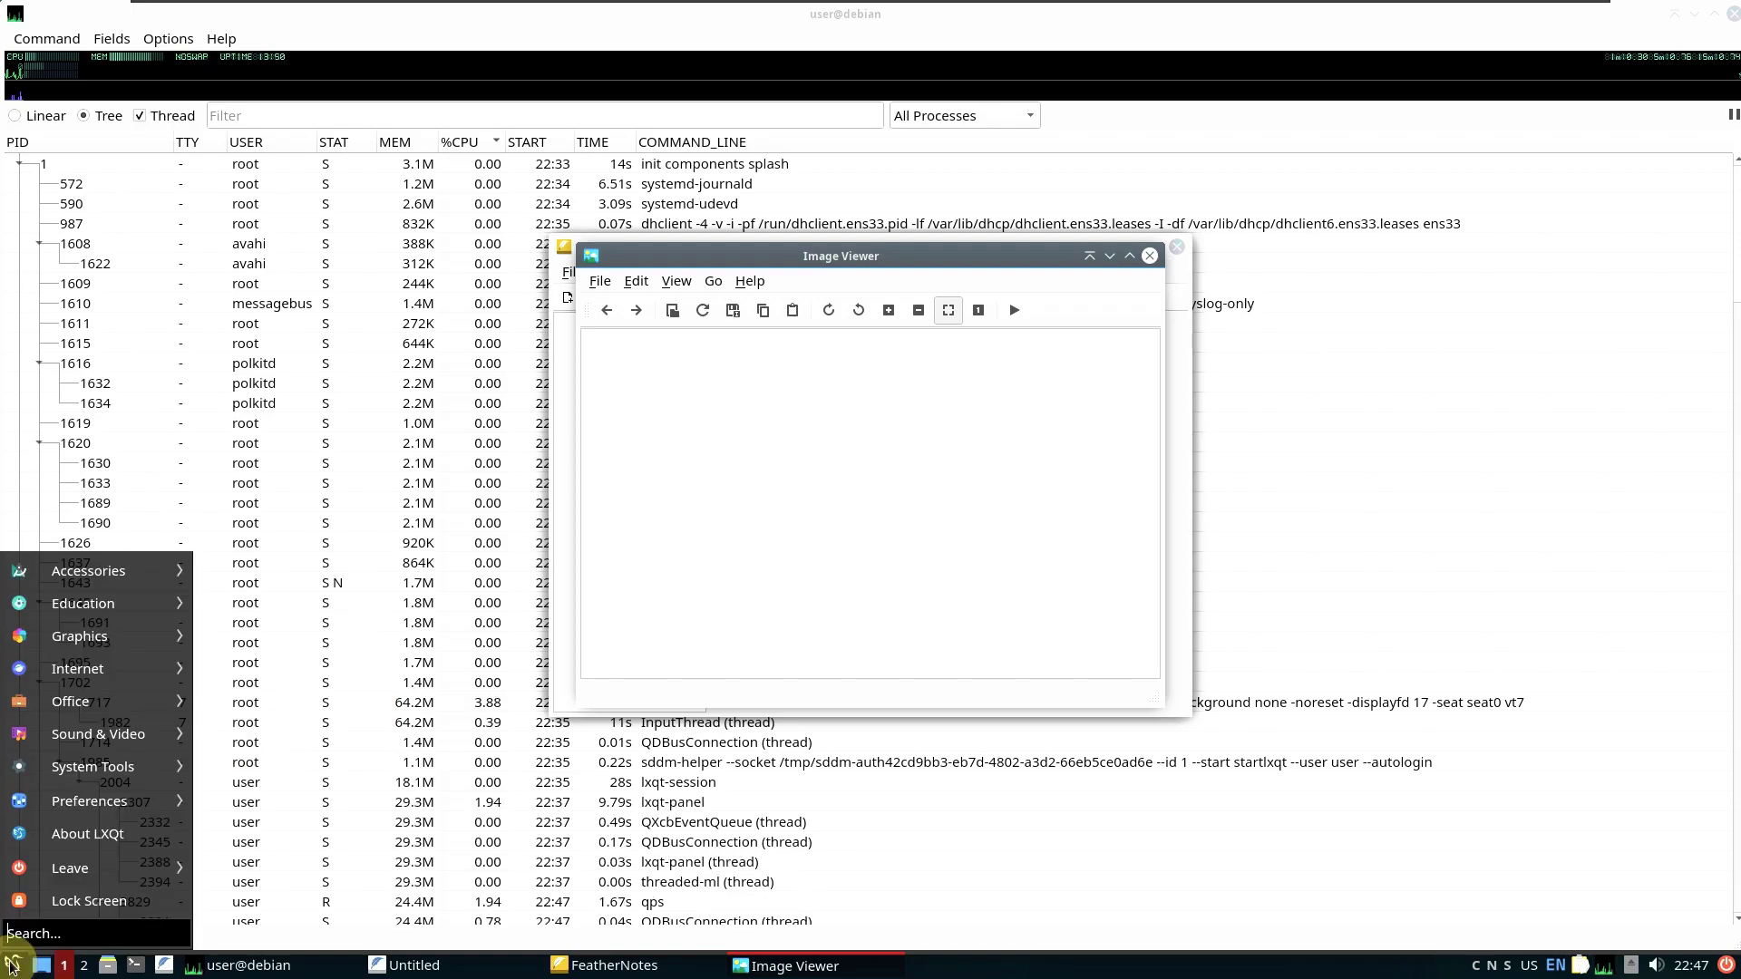
mouse_move(80, 680)
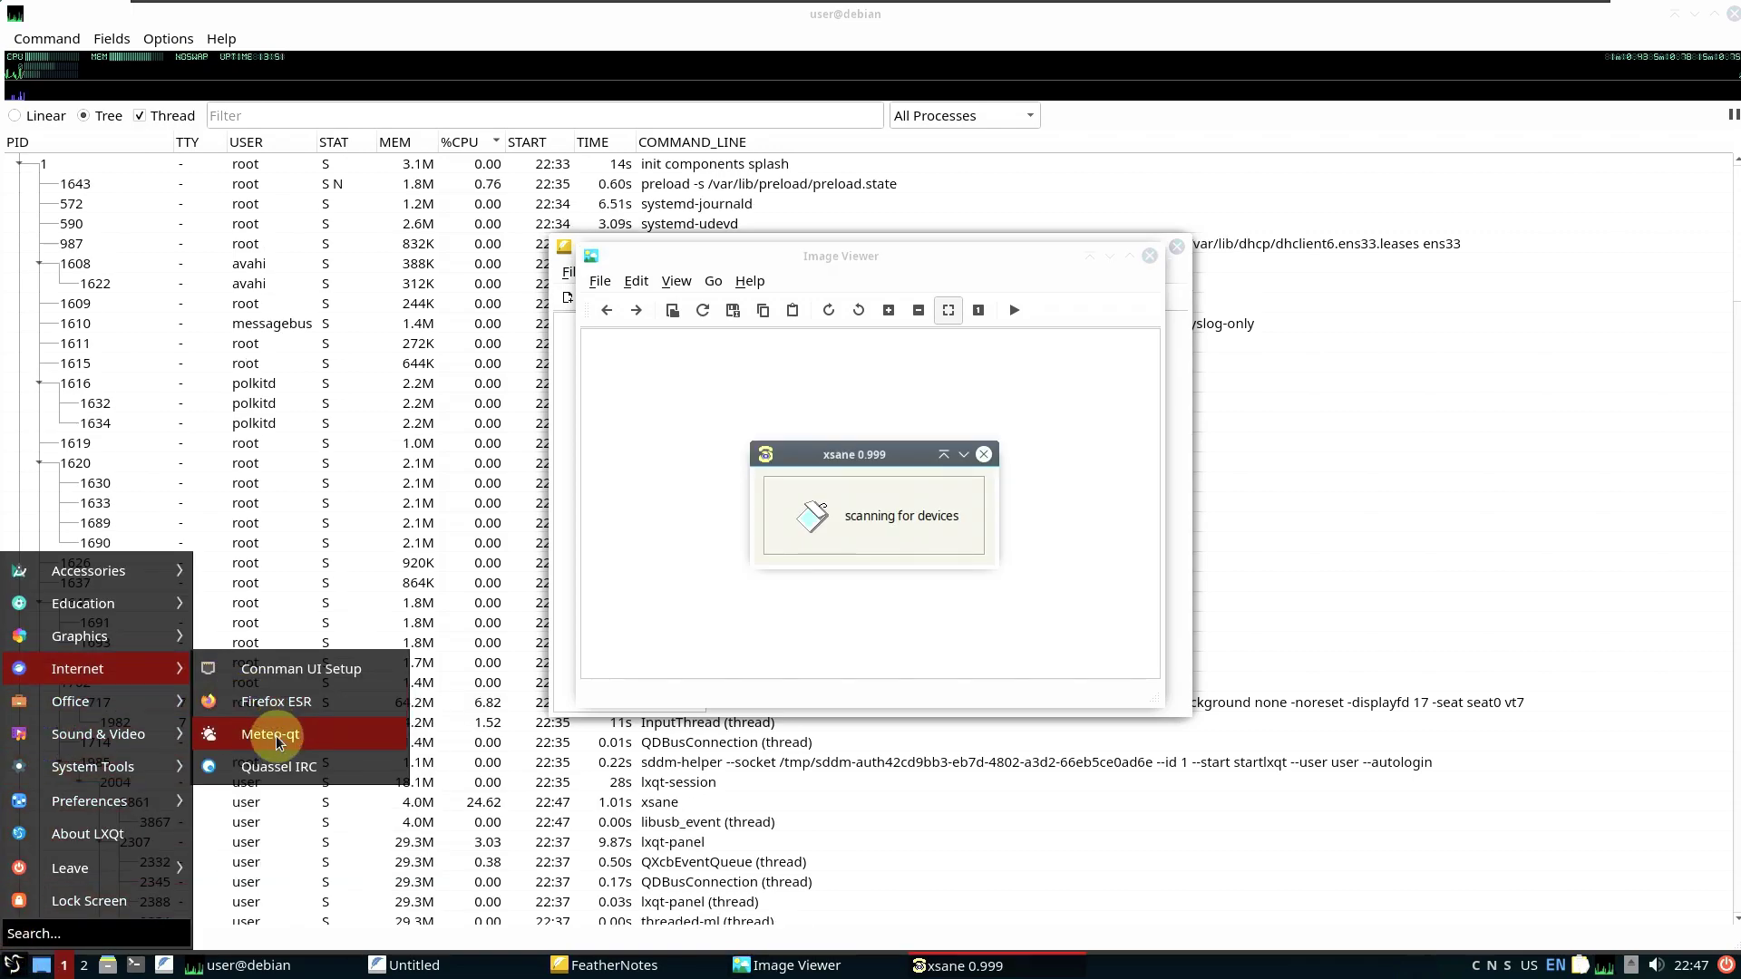
click(16, 966)
- Dismiss the application menu and bring the qps process viewer to the front
click(17, 965)
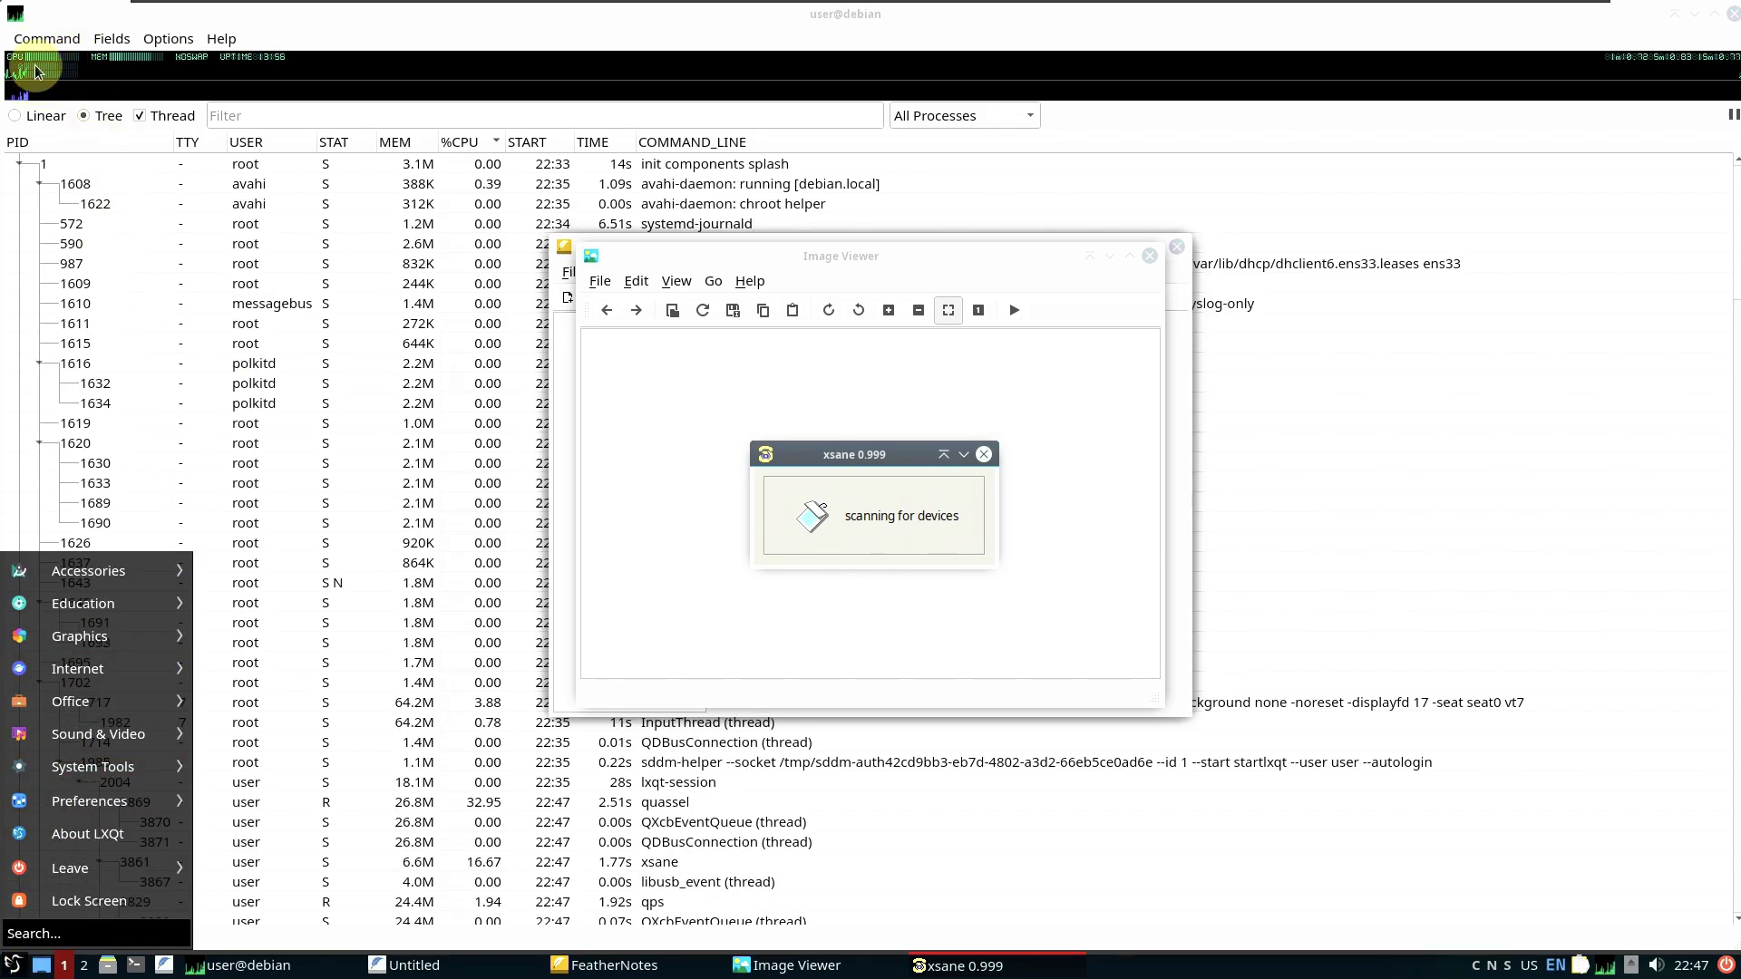
click(80, 13)
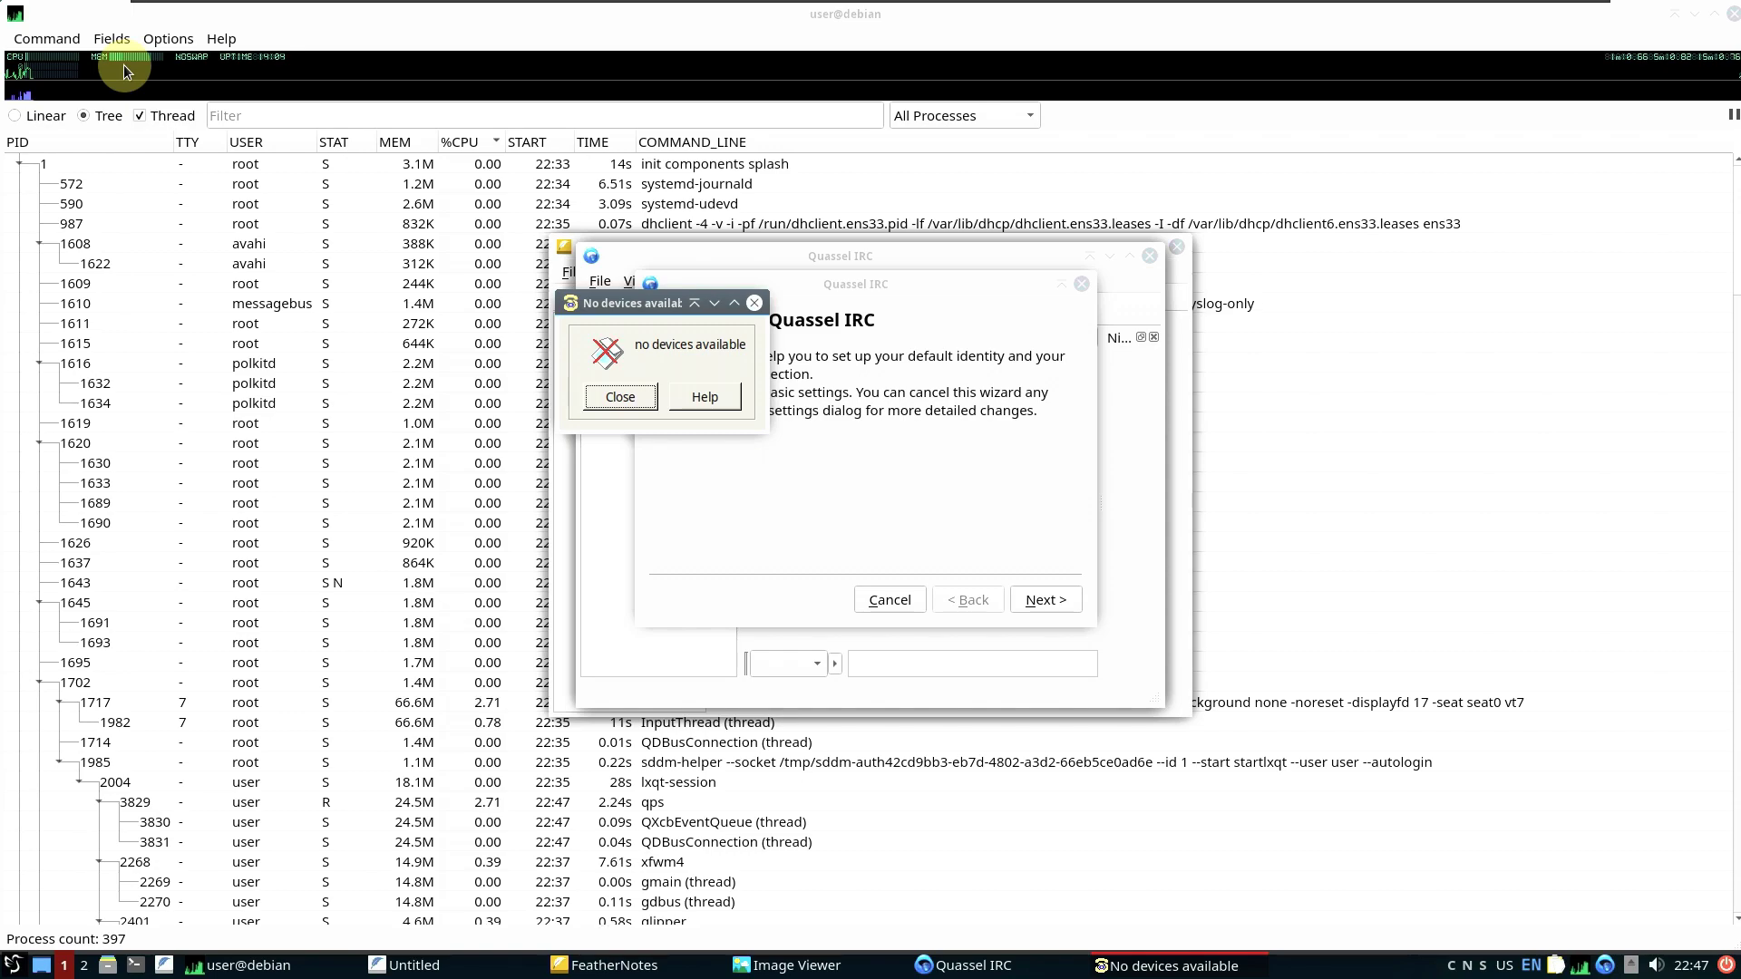
click(124, 64)
mouse_move(134, 63)
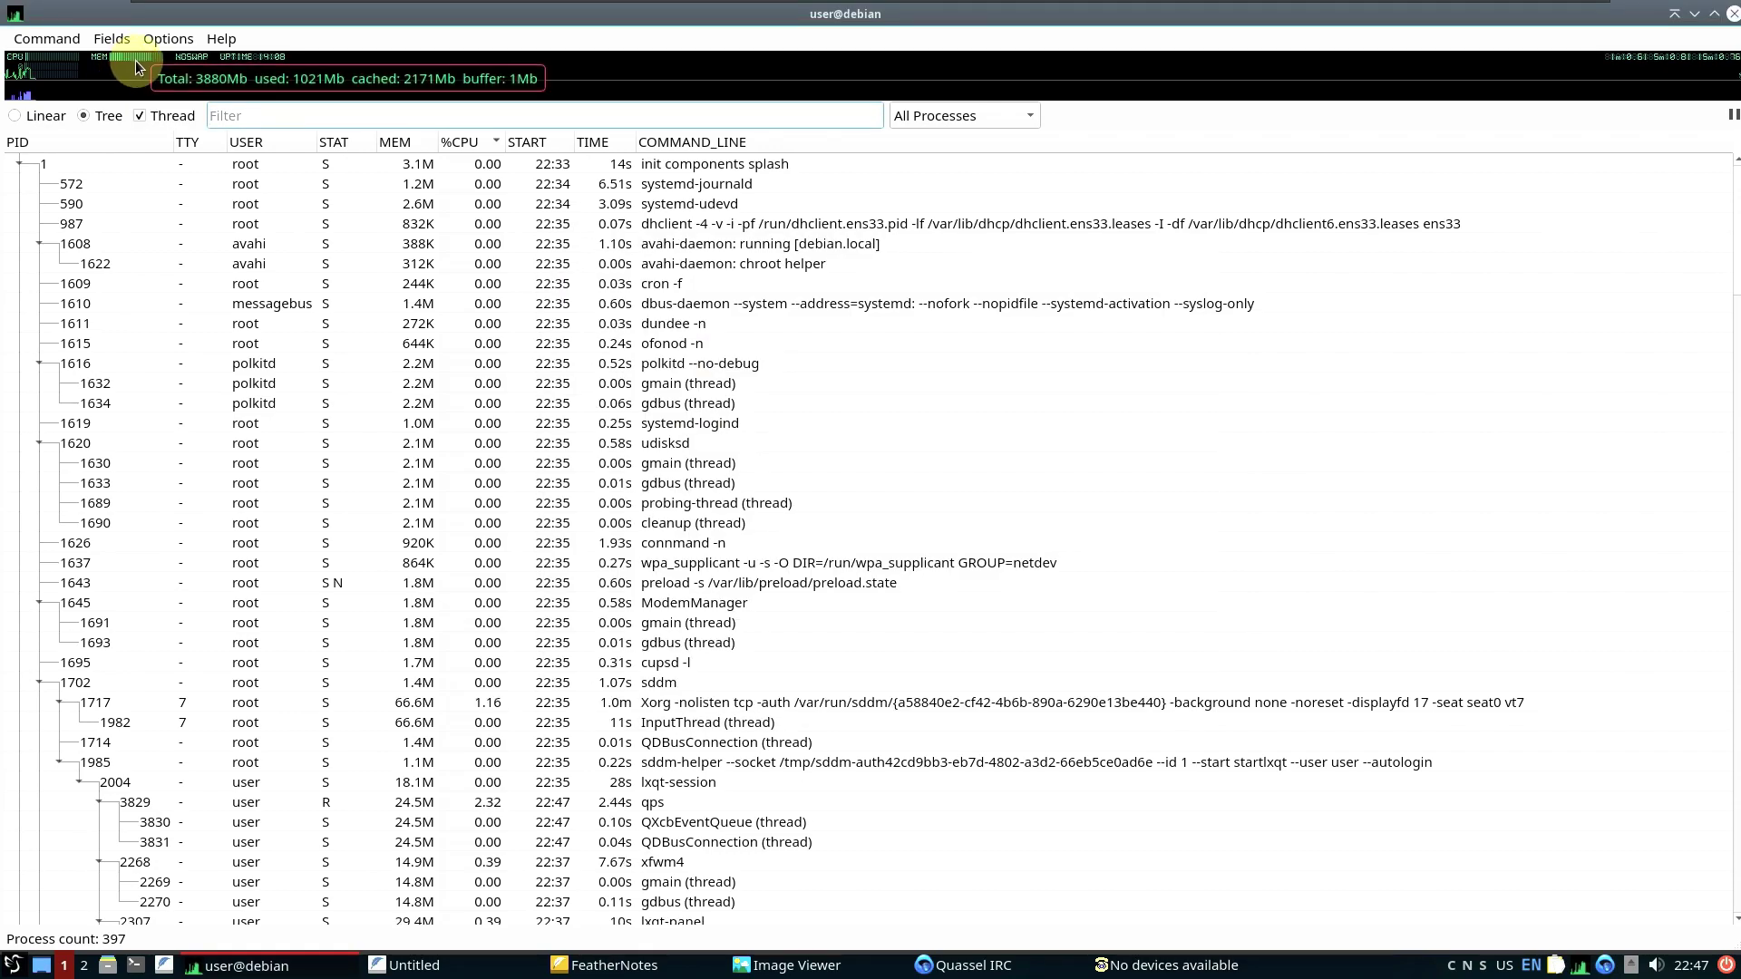
mouse_move(42, 58)
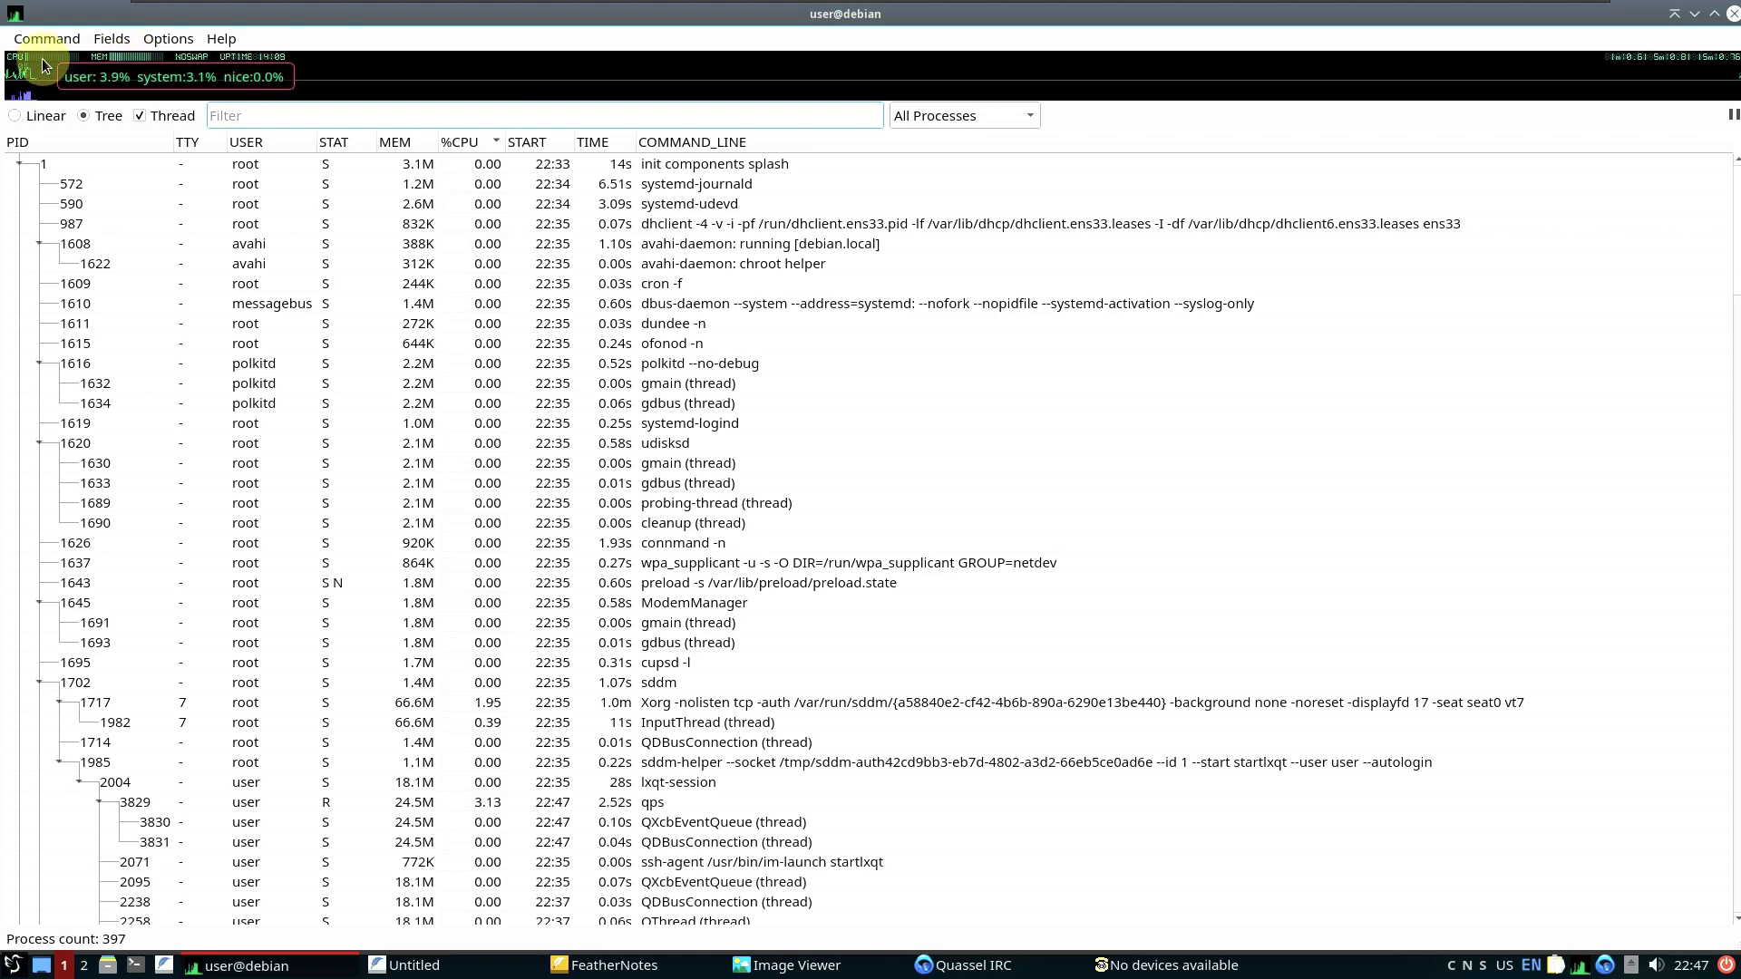
click(13, 964)
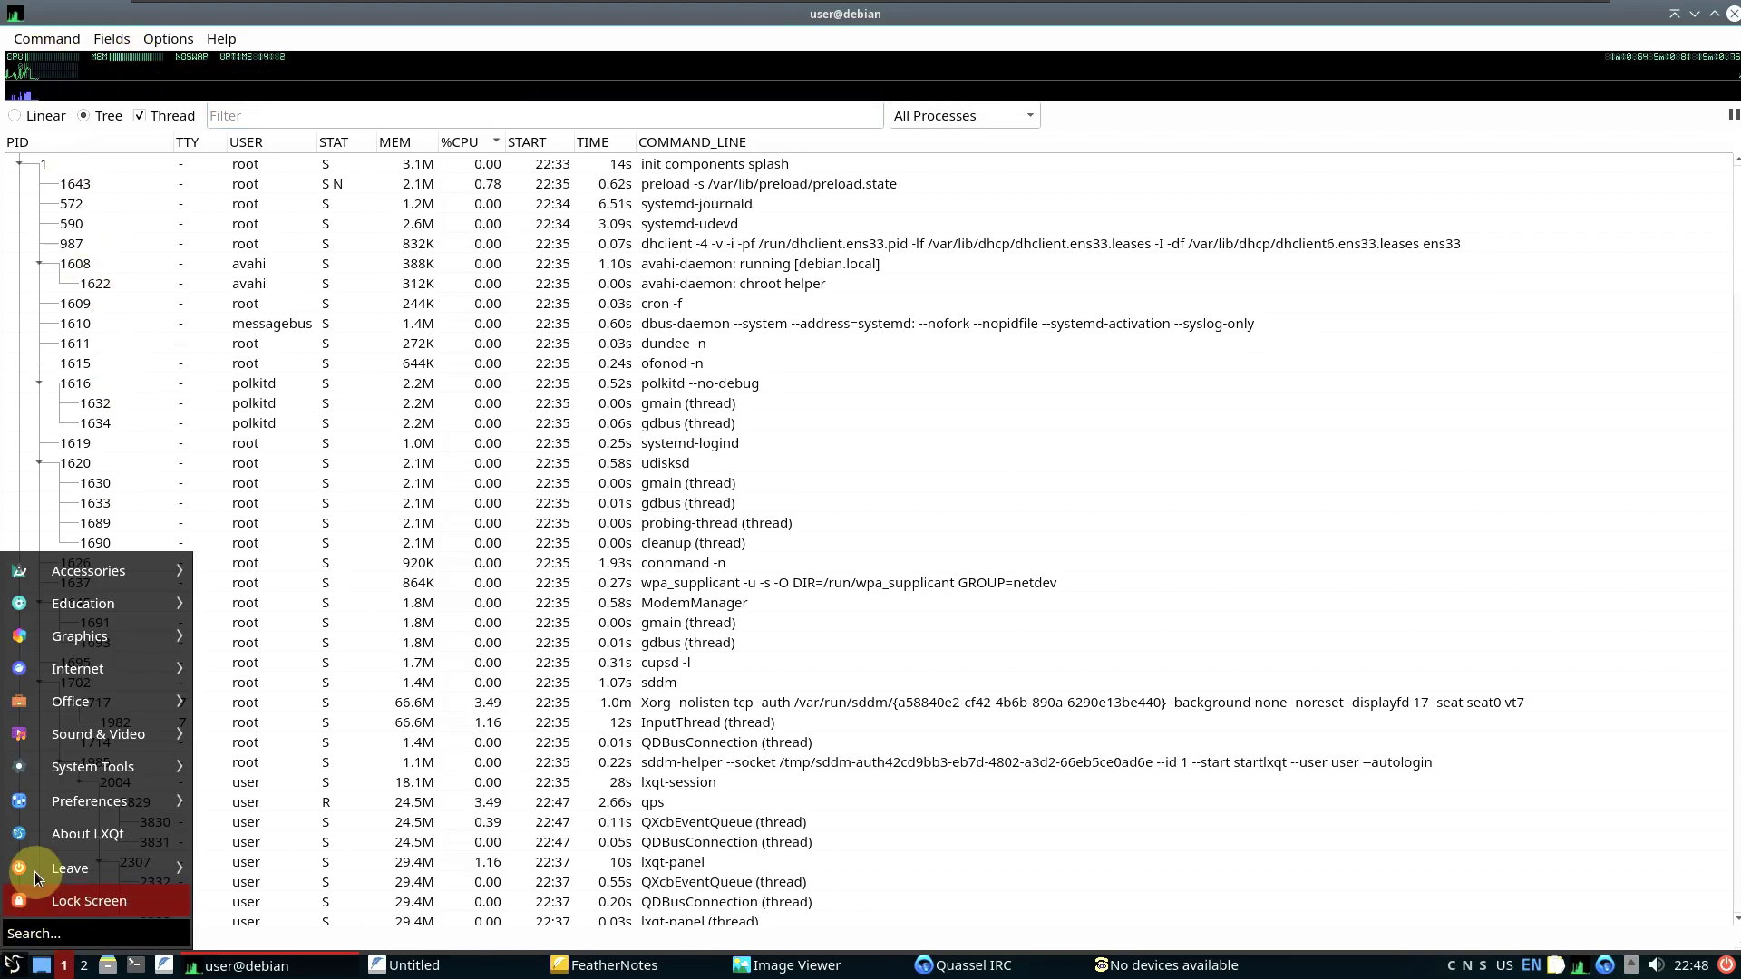
mouse_move(77, 731)
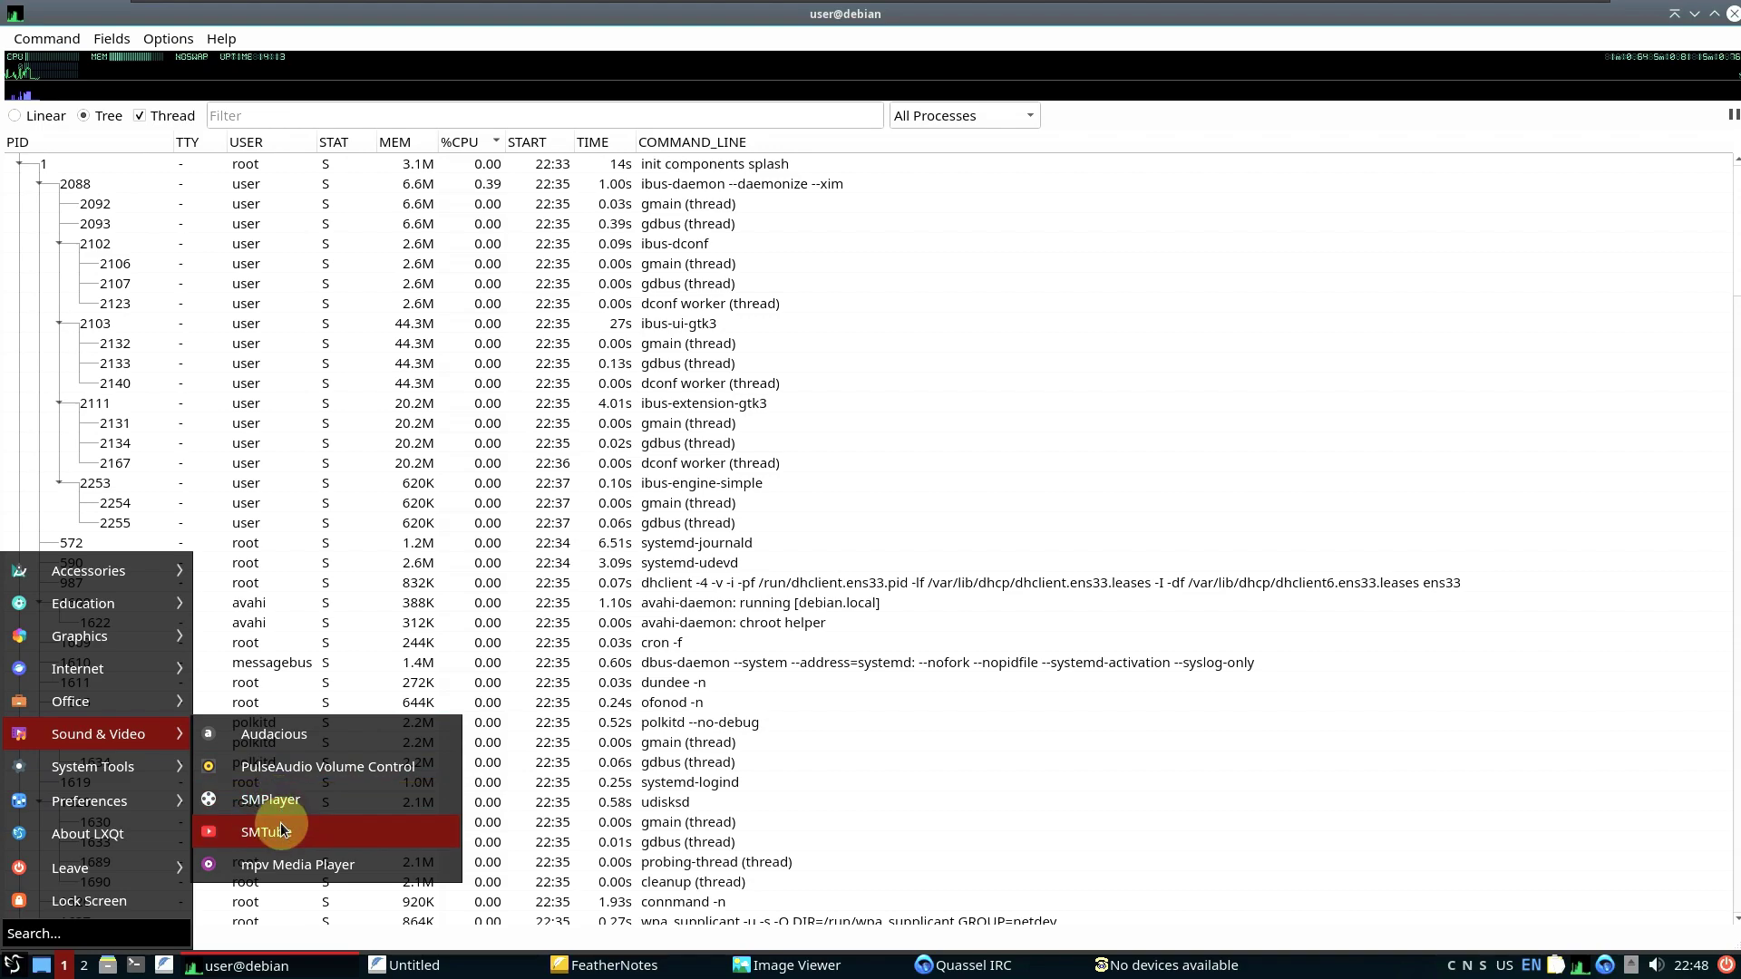
key(Escape)
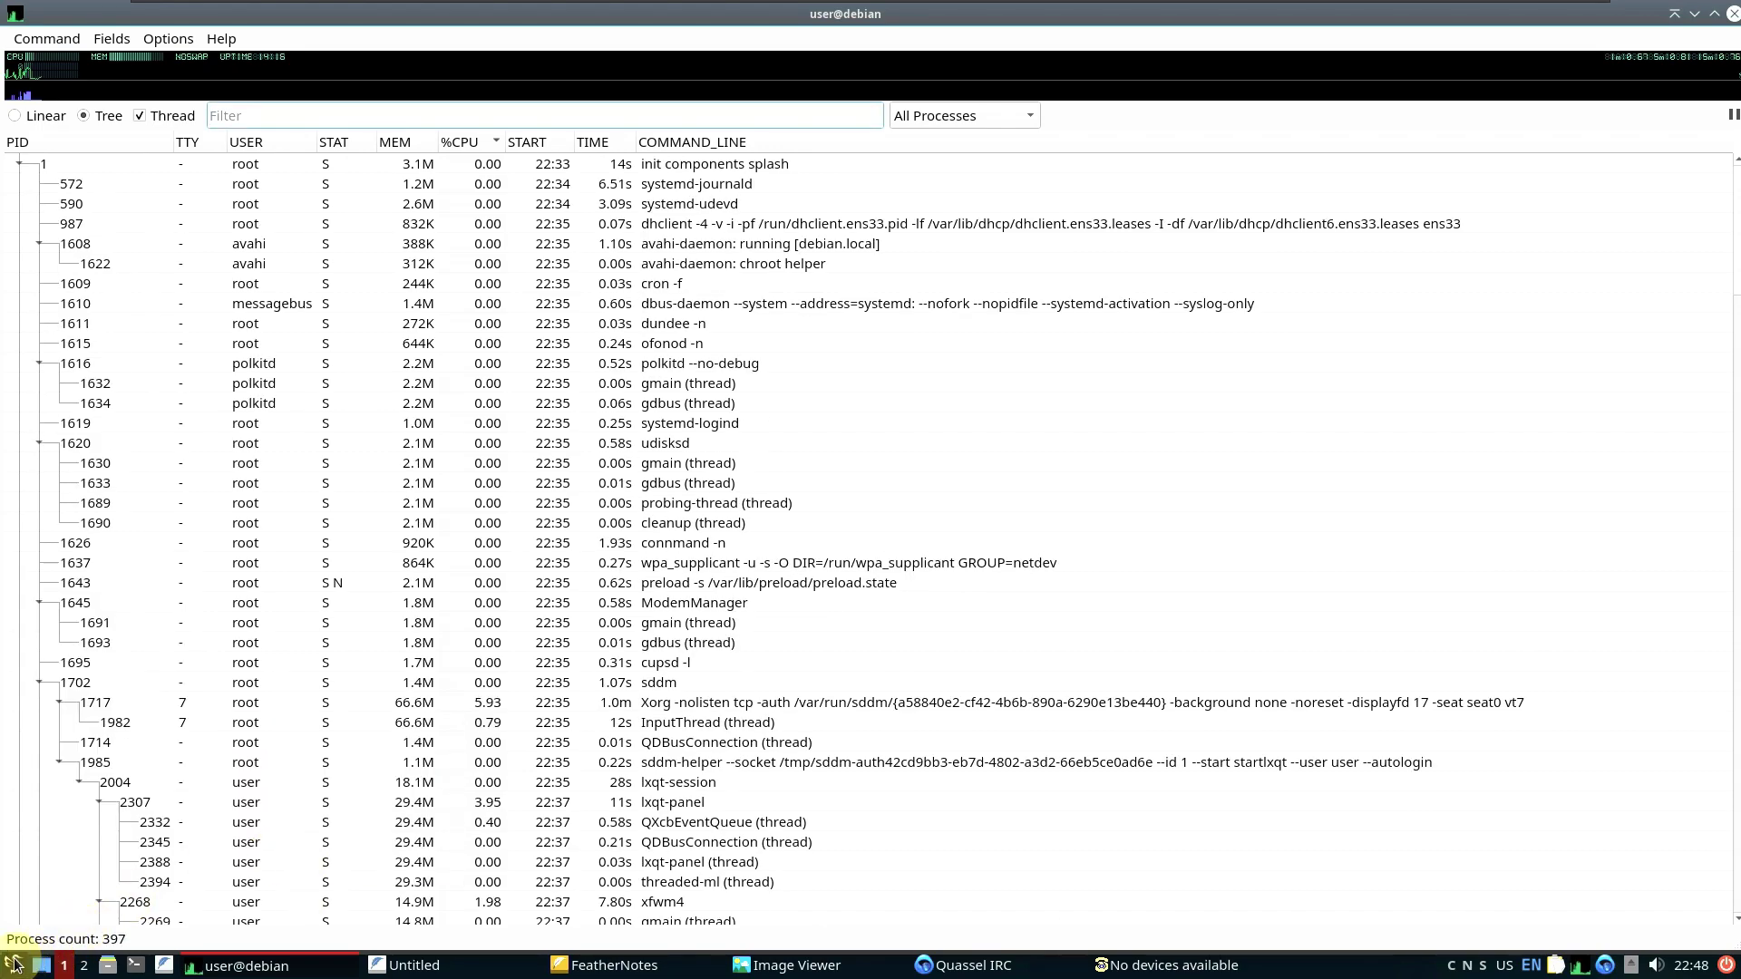
- Launch LibreOffice Calc and the qpdfview document viewer
click(13, 965)
mouse_move(85, 683)
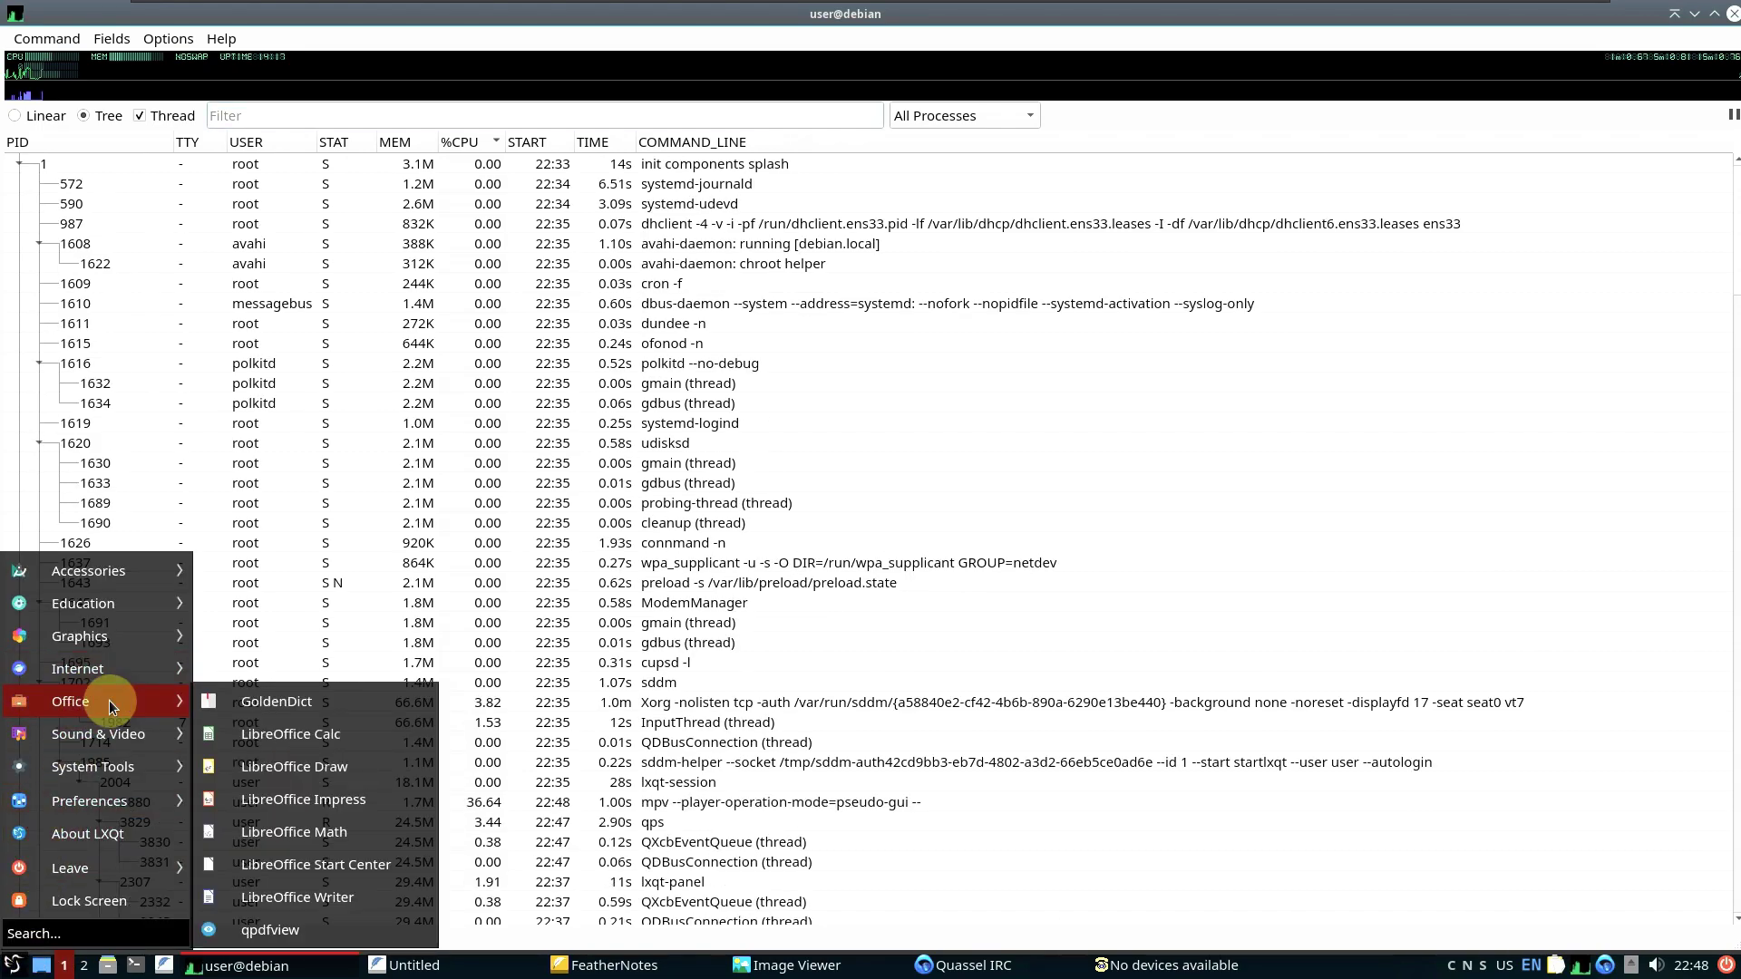
click(326, 735)
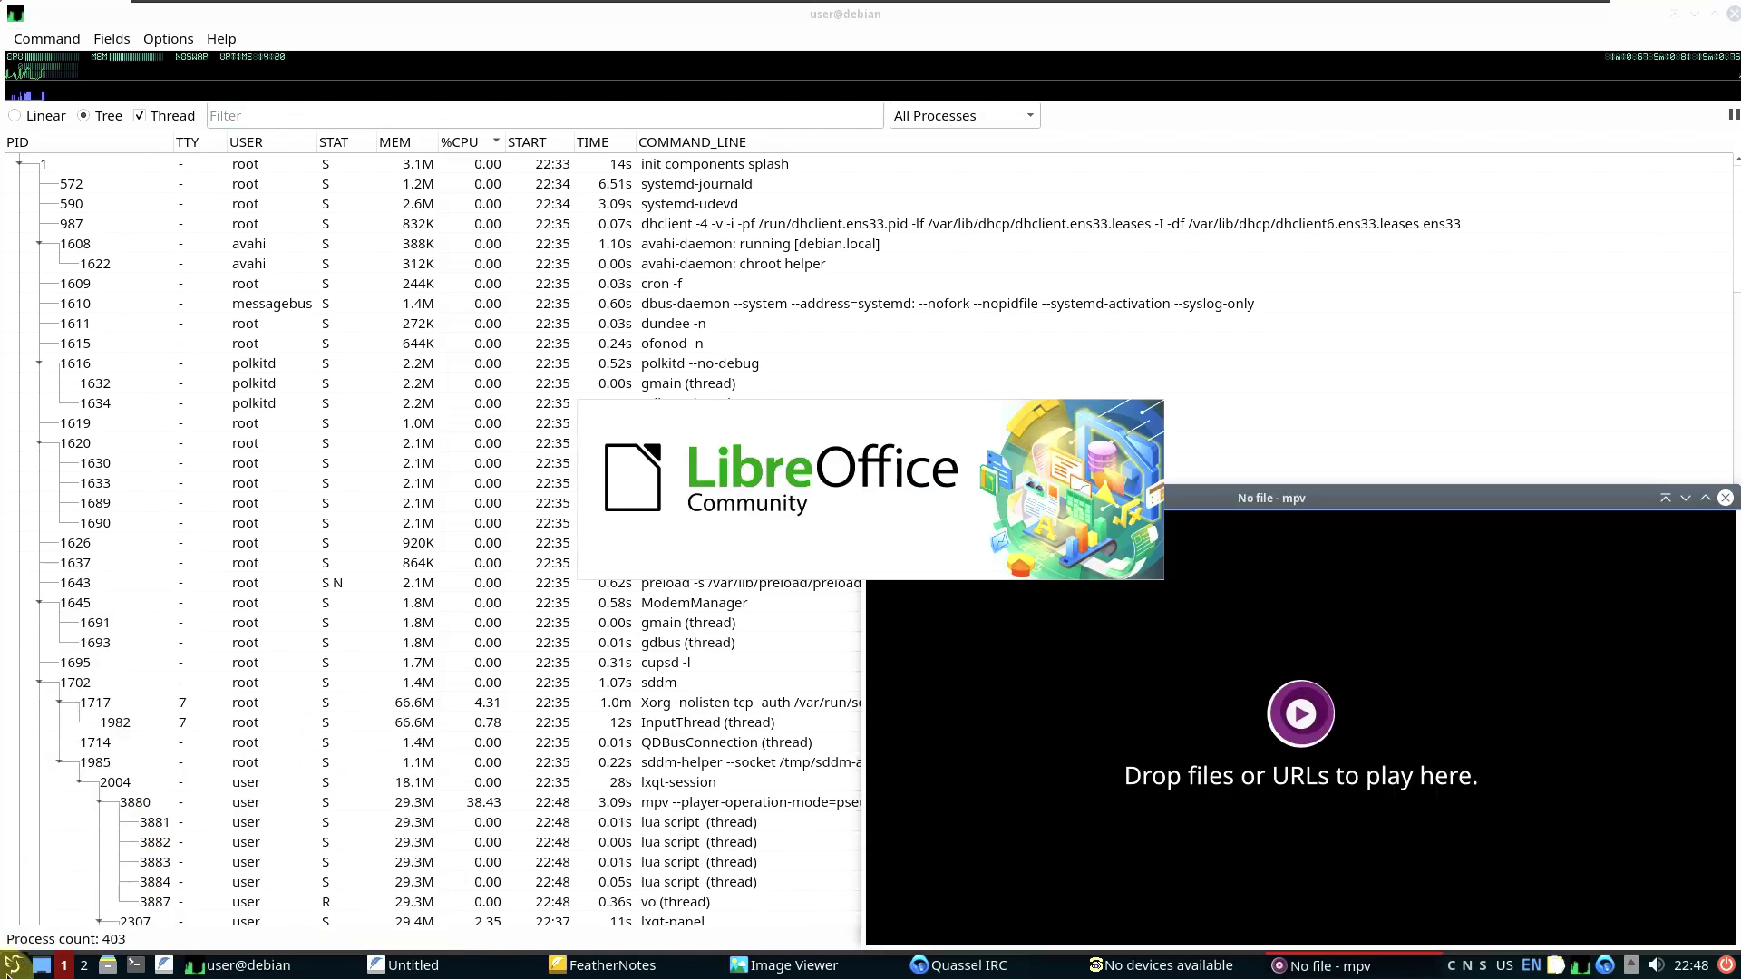
click(9, 969)
mouse_move(77, 739)
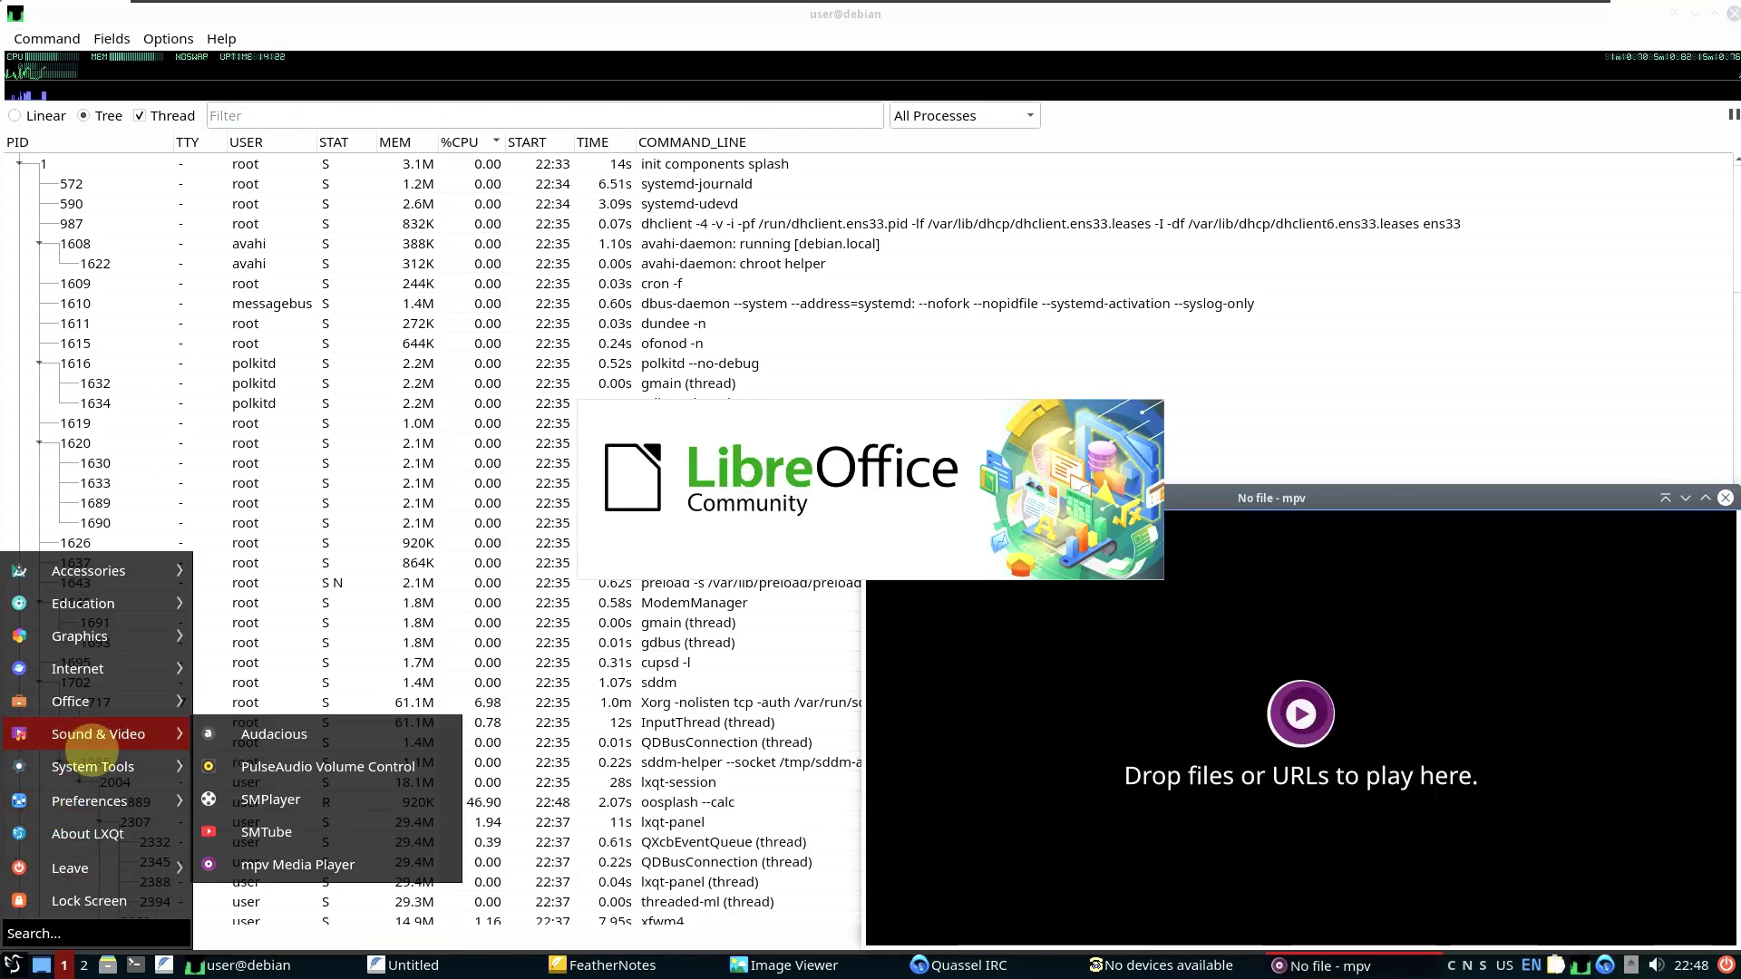
mouse_move(102, 764)
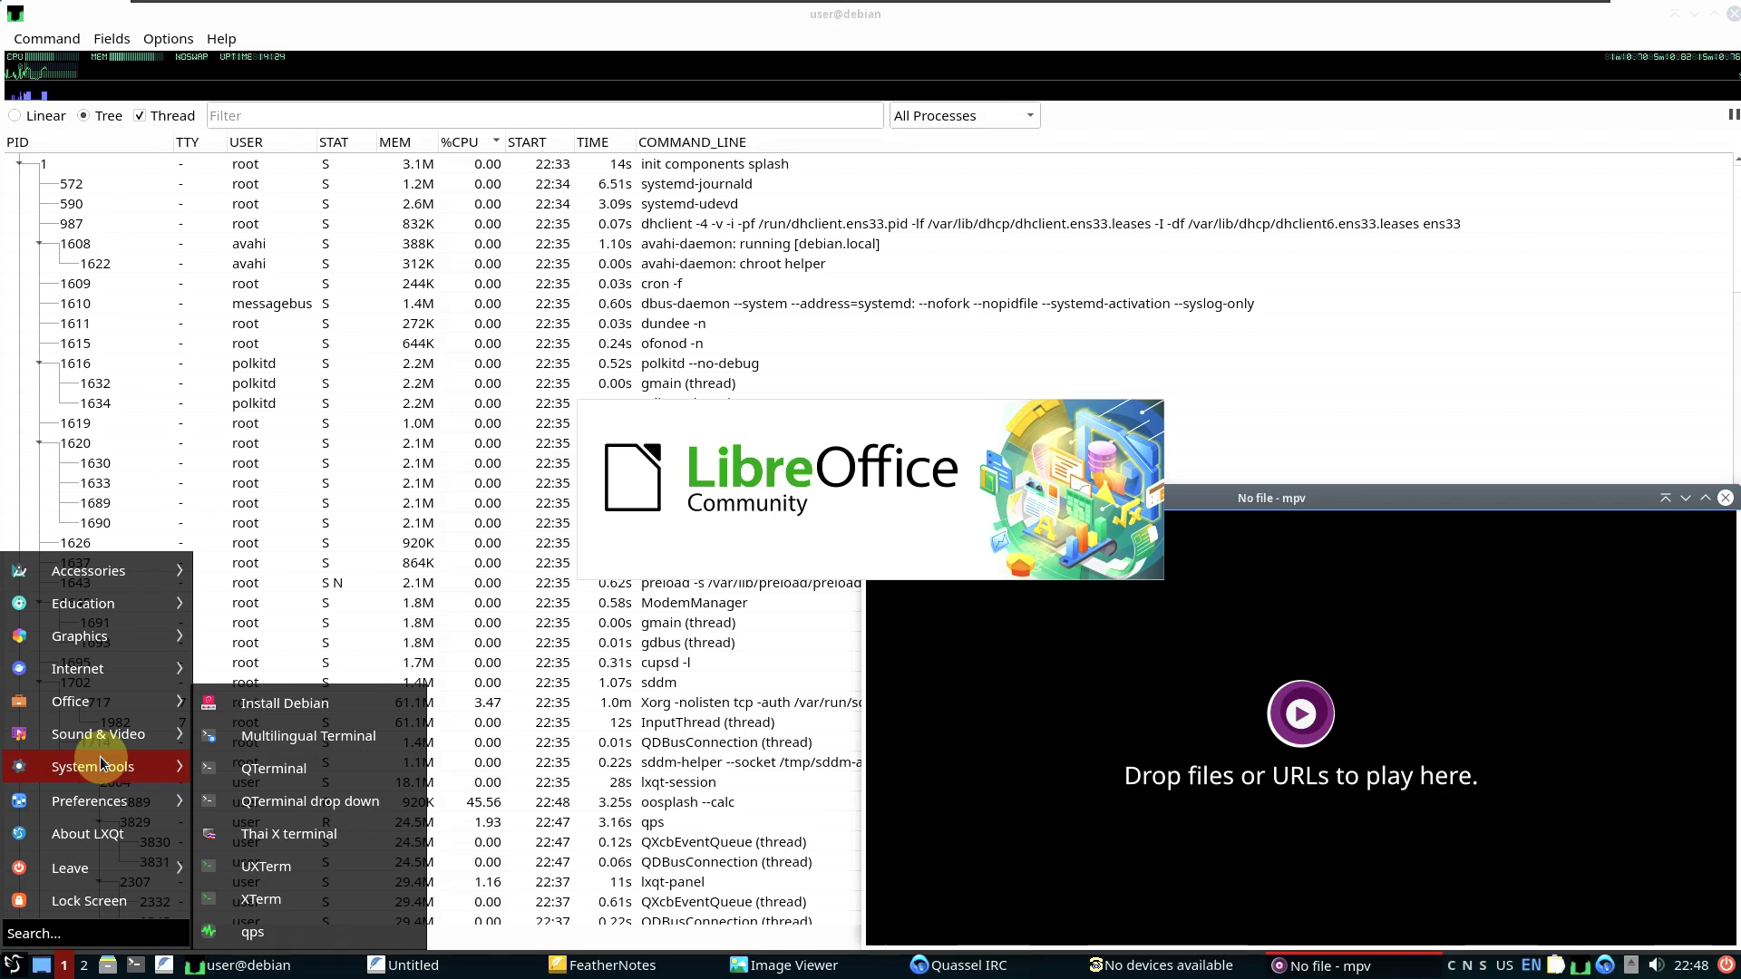
mouse_move(109, 798)
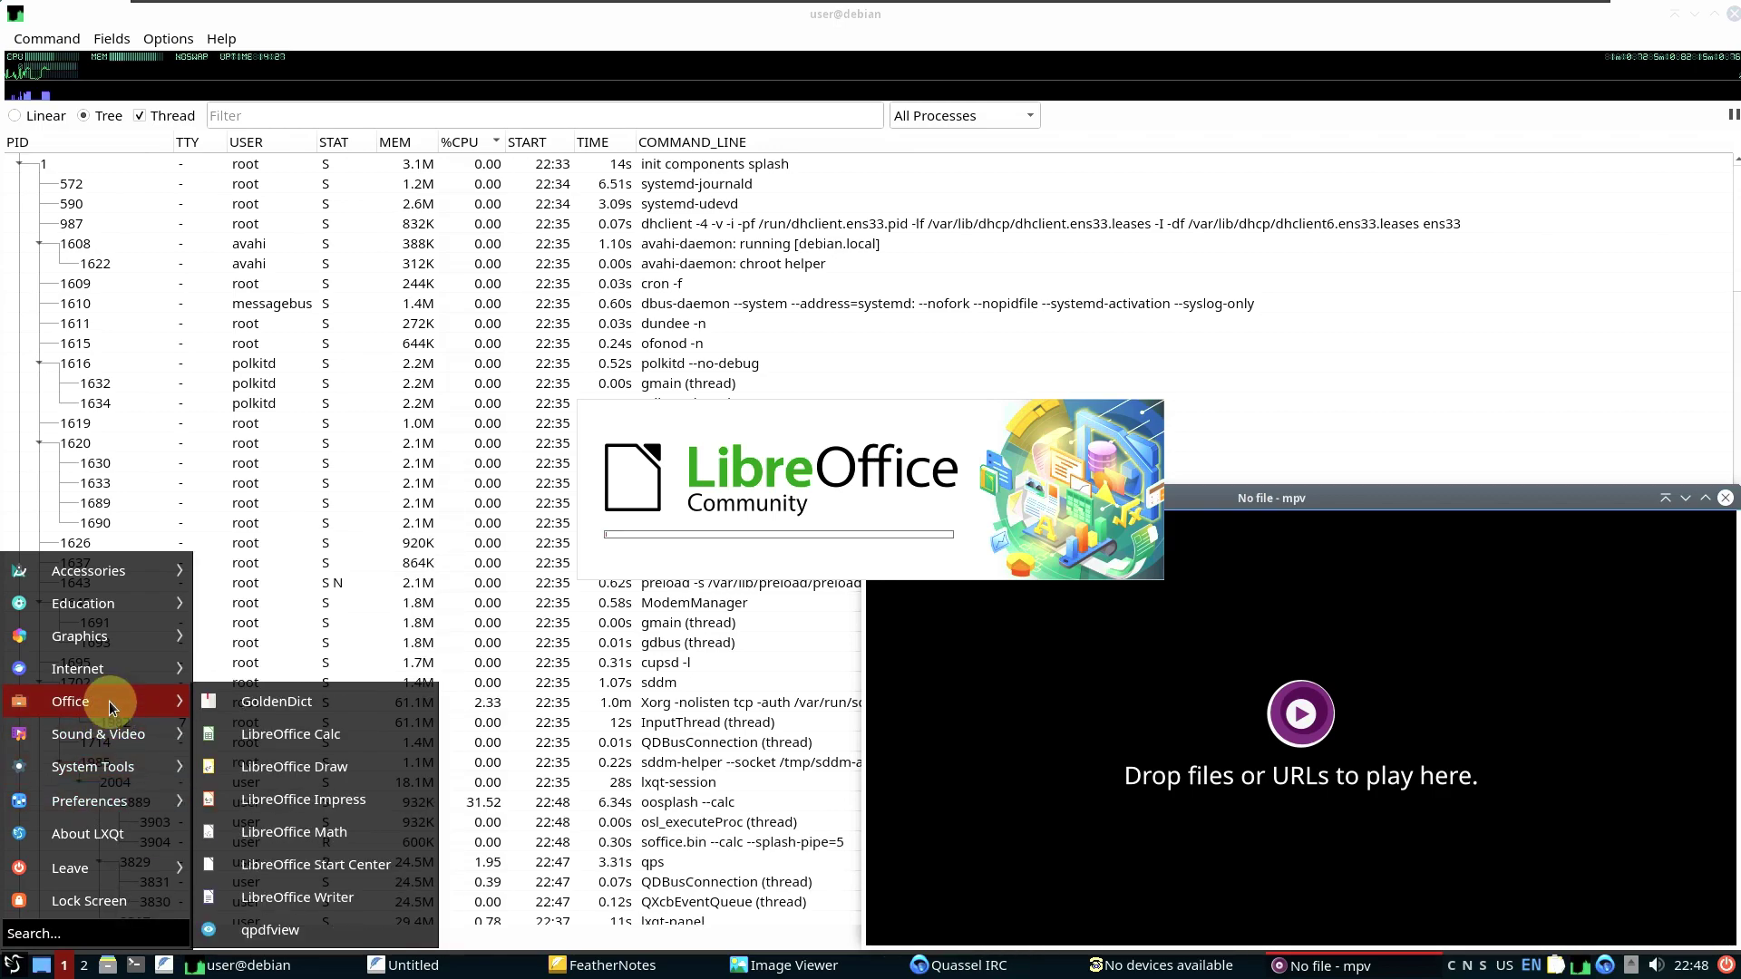
click(325, 921)
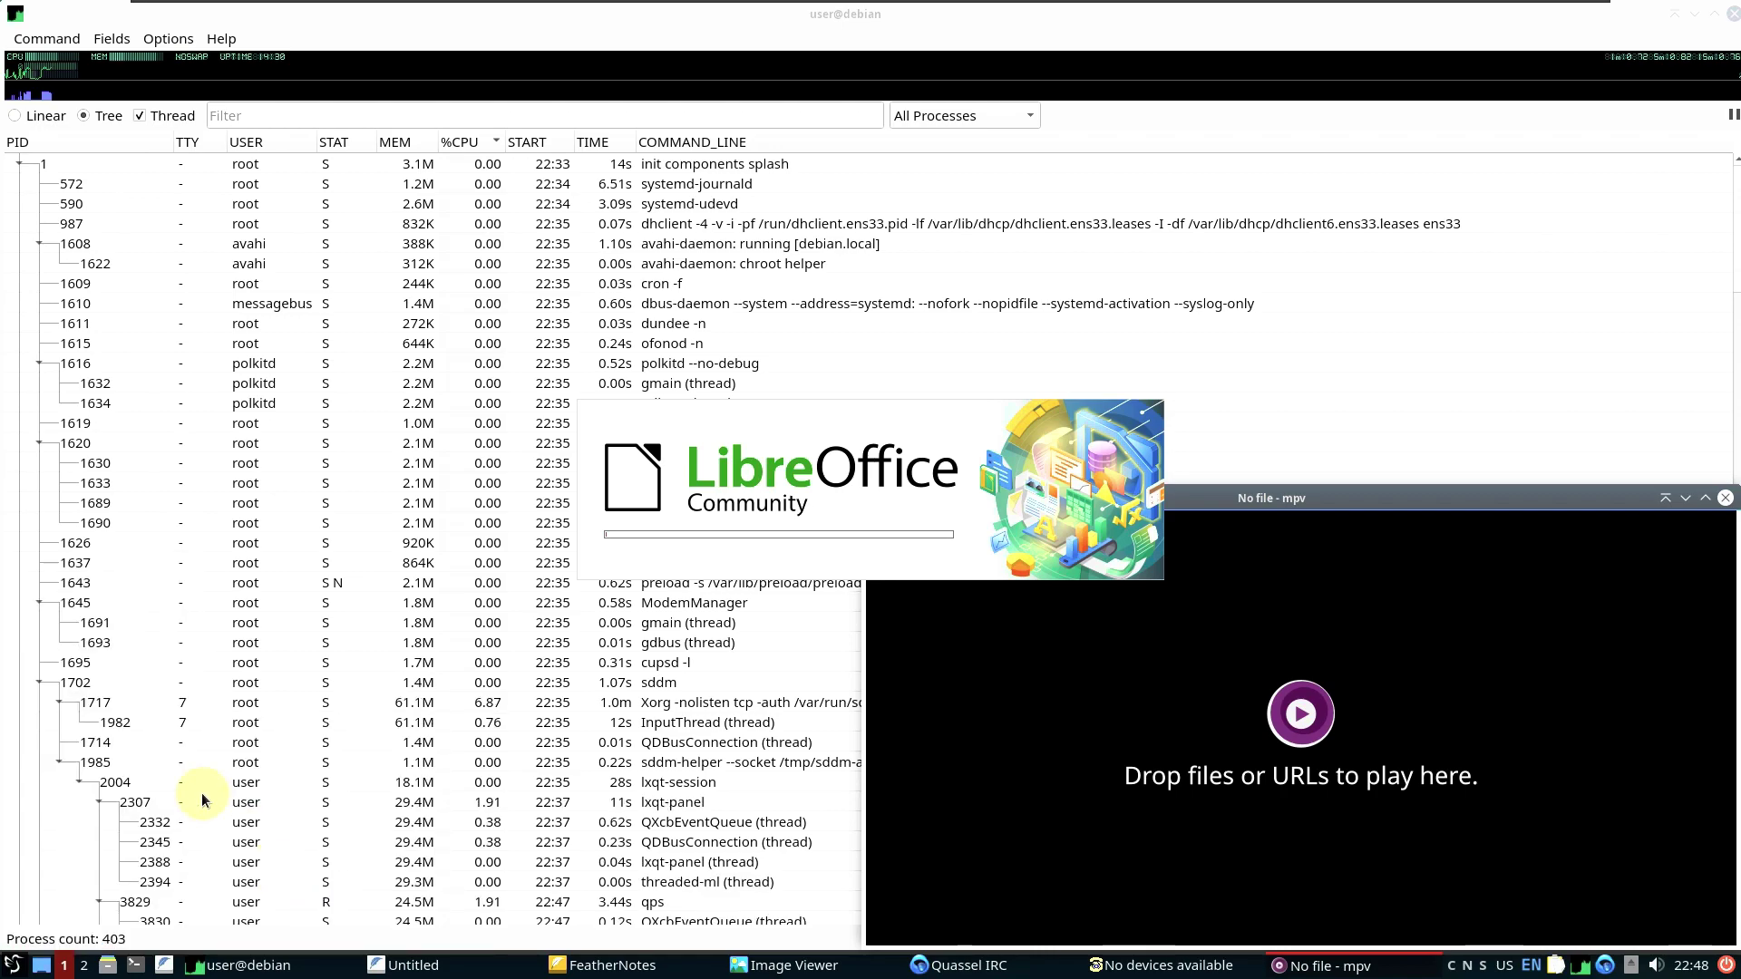
- Launch ScreenGrab, centre the qpdfview window, and raise qps to the front
click(14, 964)
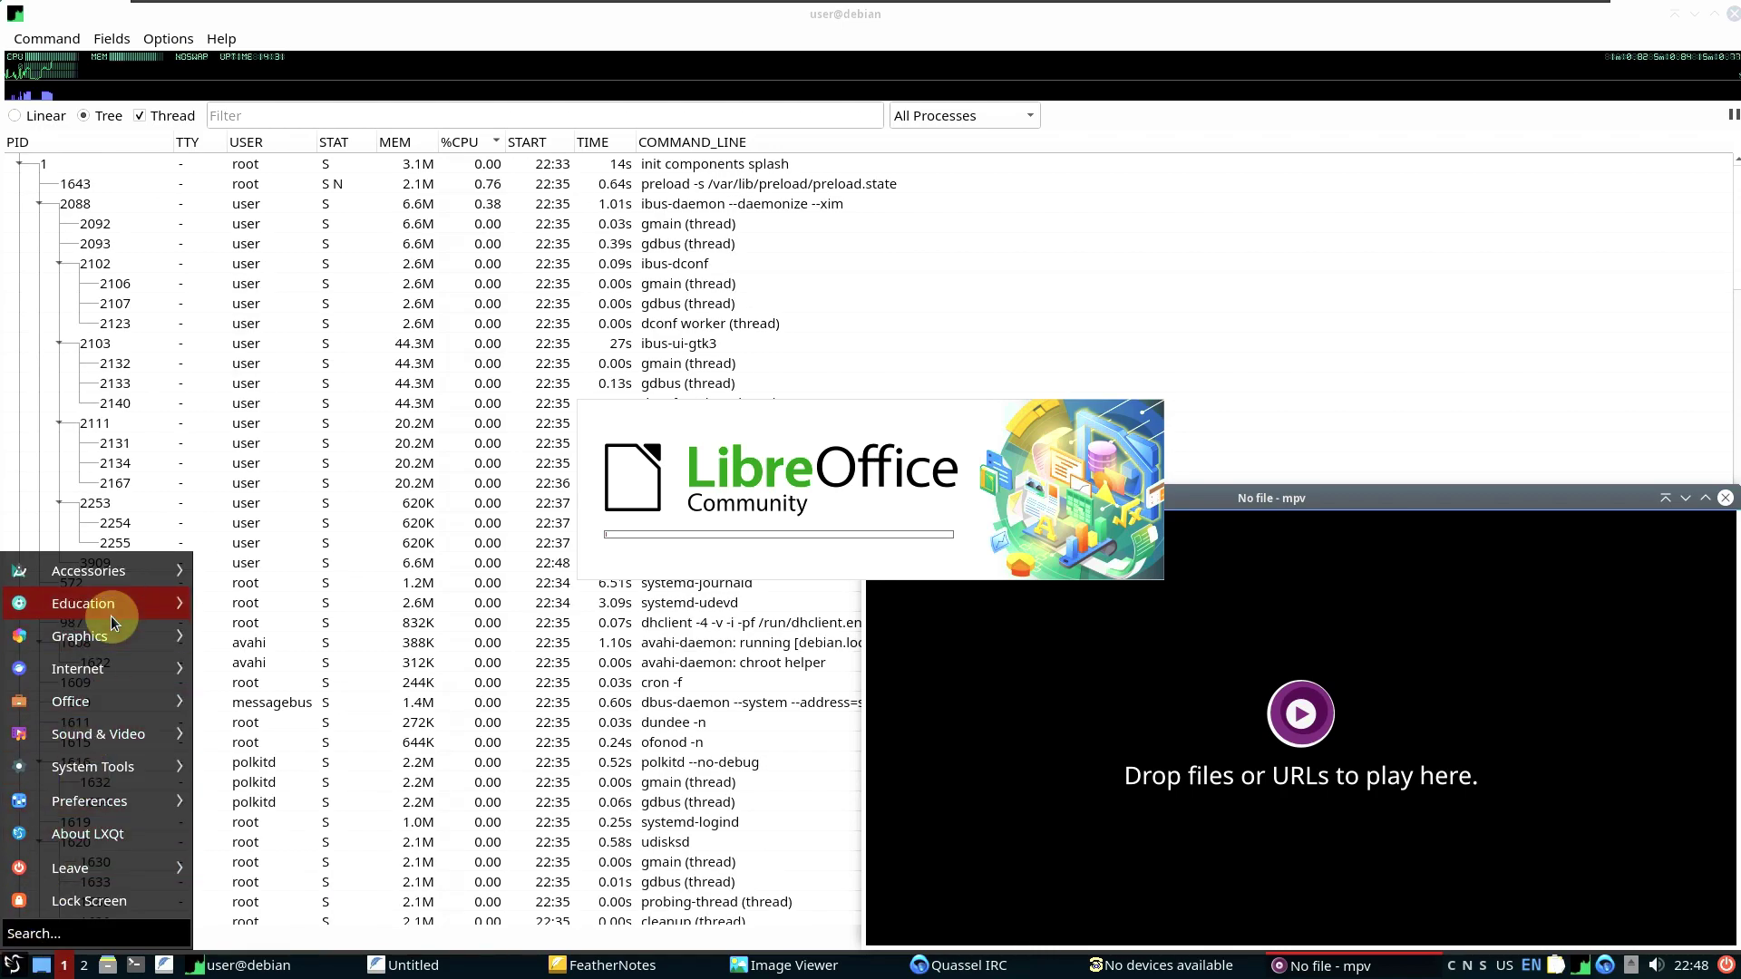
mouse_move(111, 617)
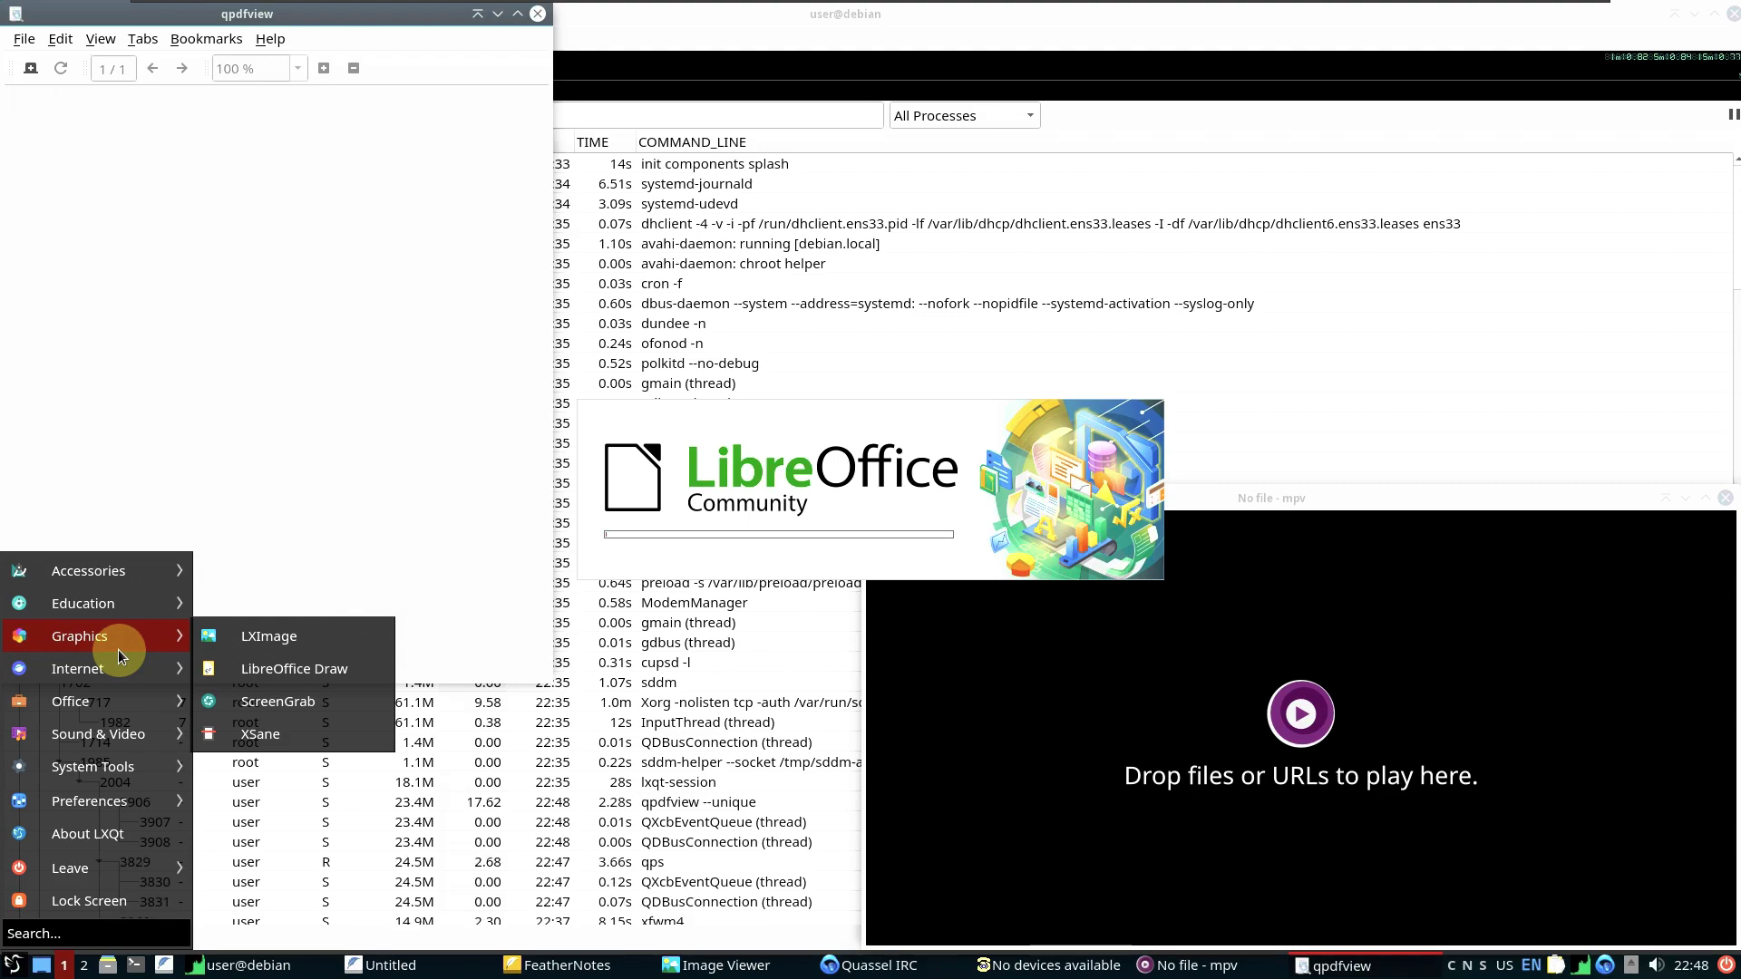
click(285, 694)
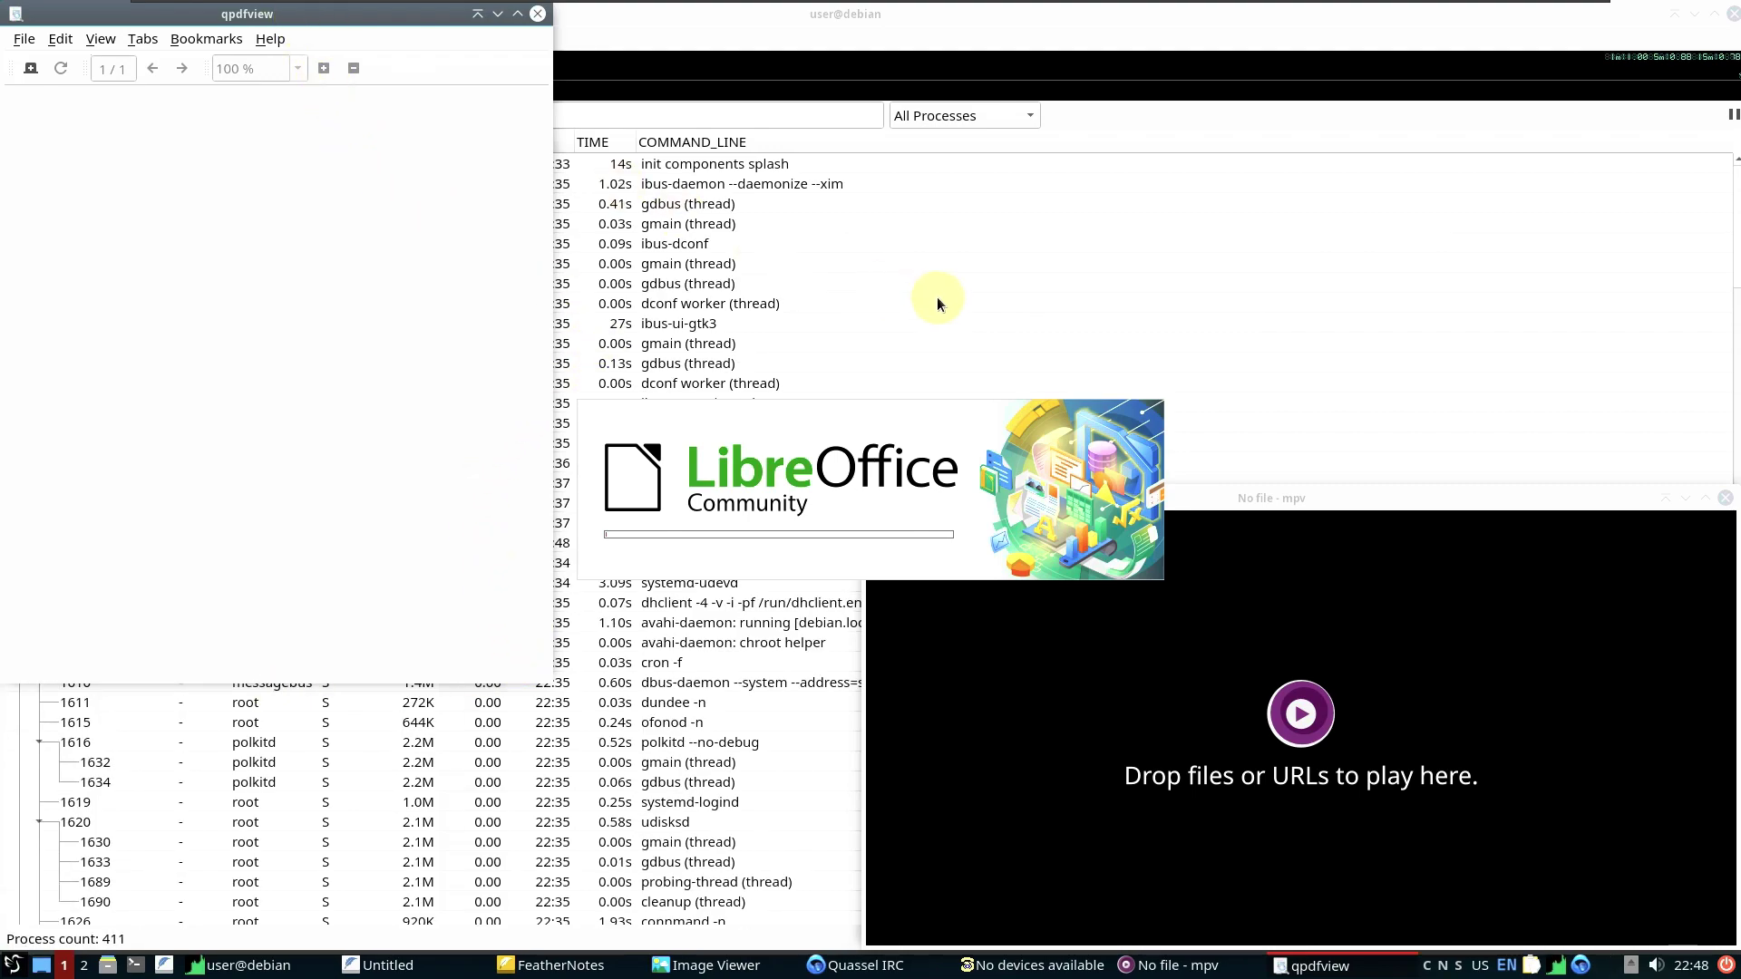
drag(372, 13, 979, 263)
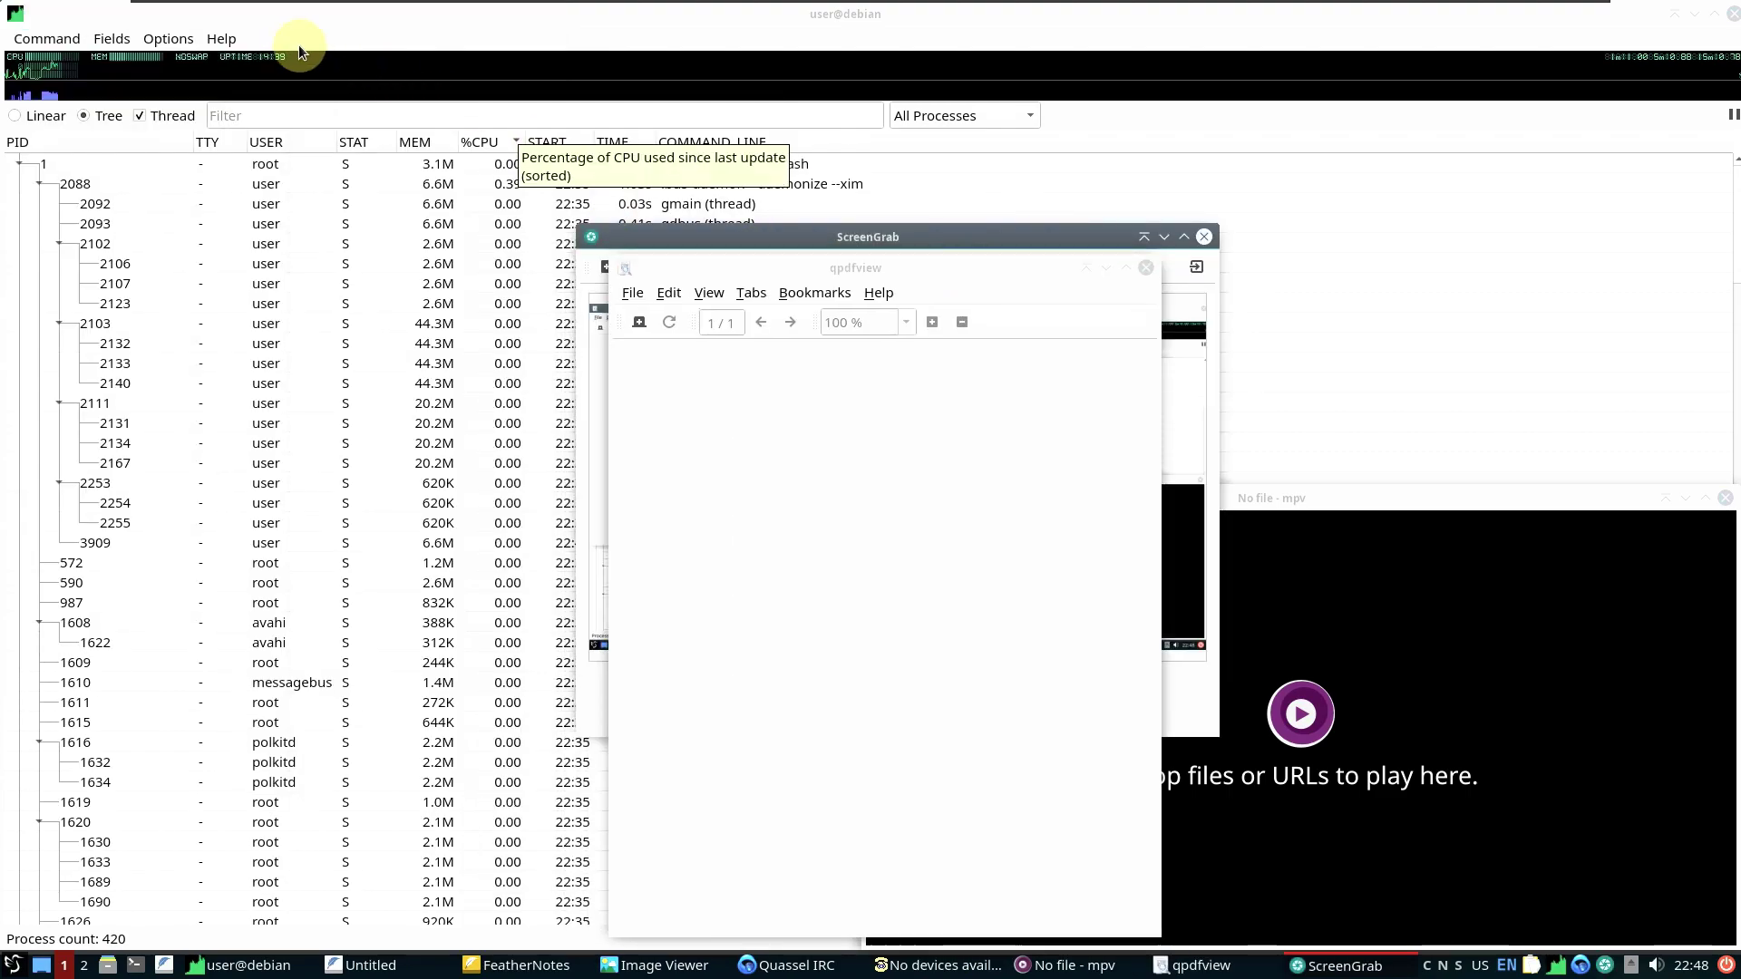
click(295, 43)
mouse_move(107, 56)
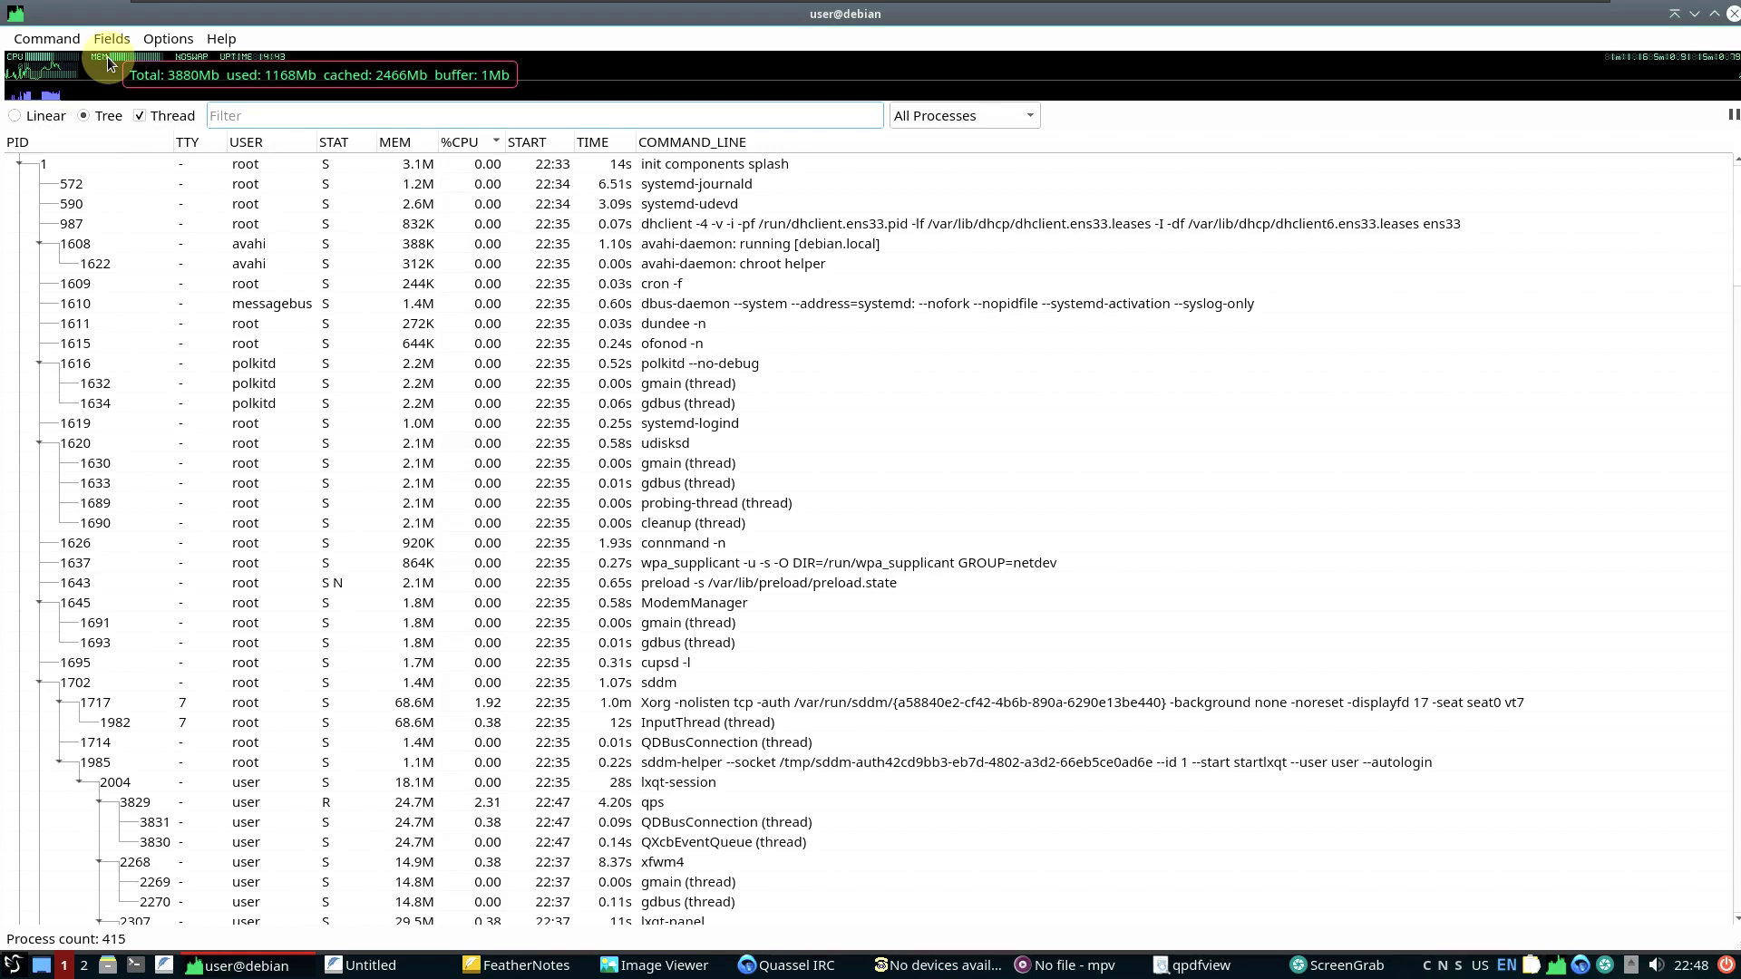
- Dismiss Tip of the Day, view About LibreOffice (version 7.4.5.1), then close Calc
mouse_move(26, 60)
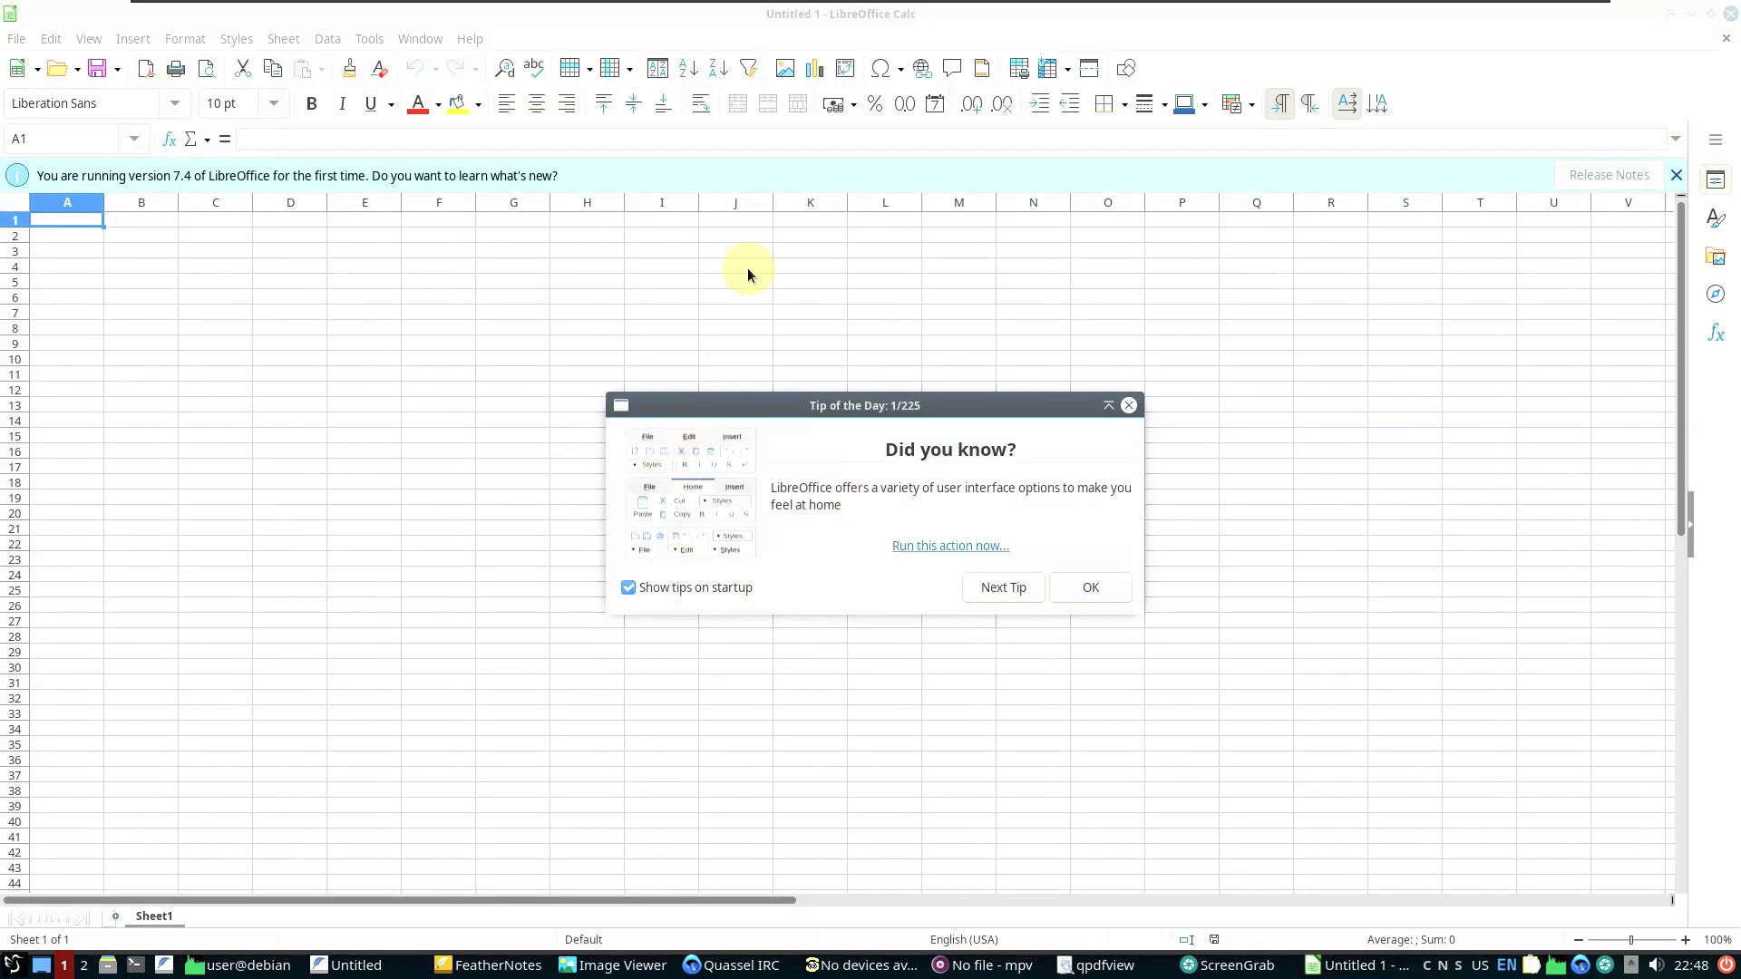
click(1128, 406)
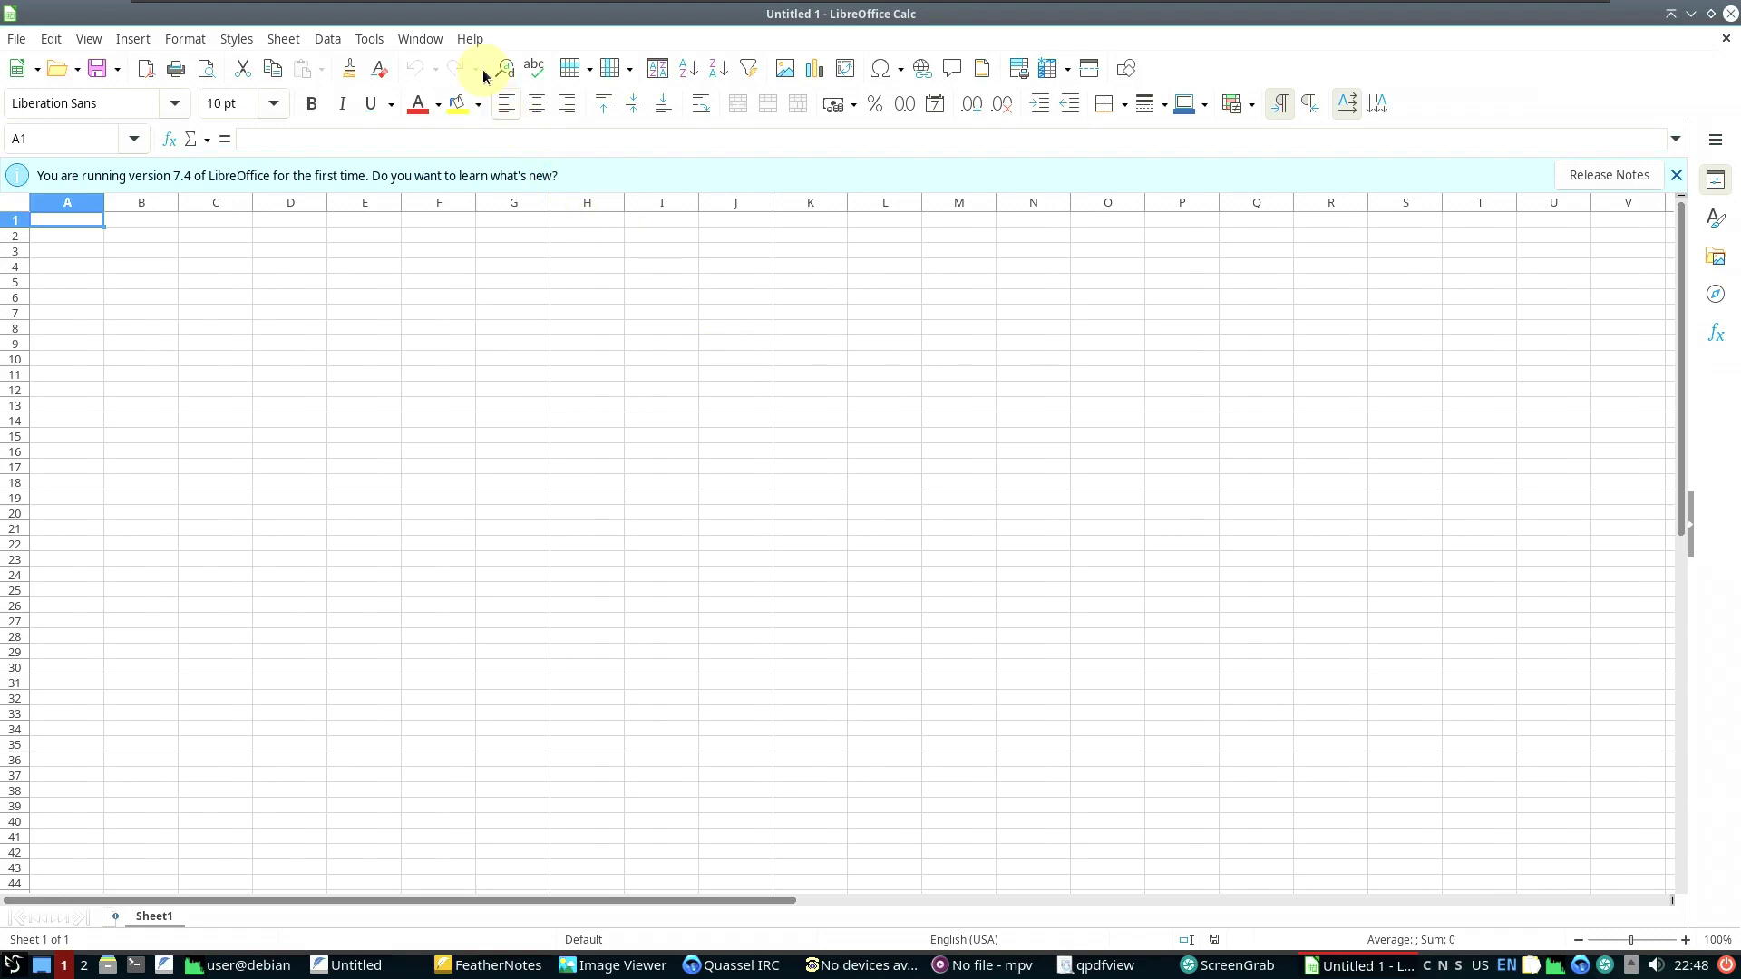
click(471, 40)
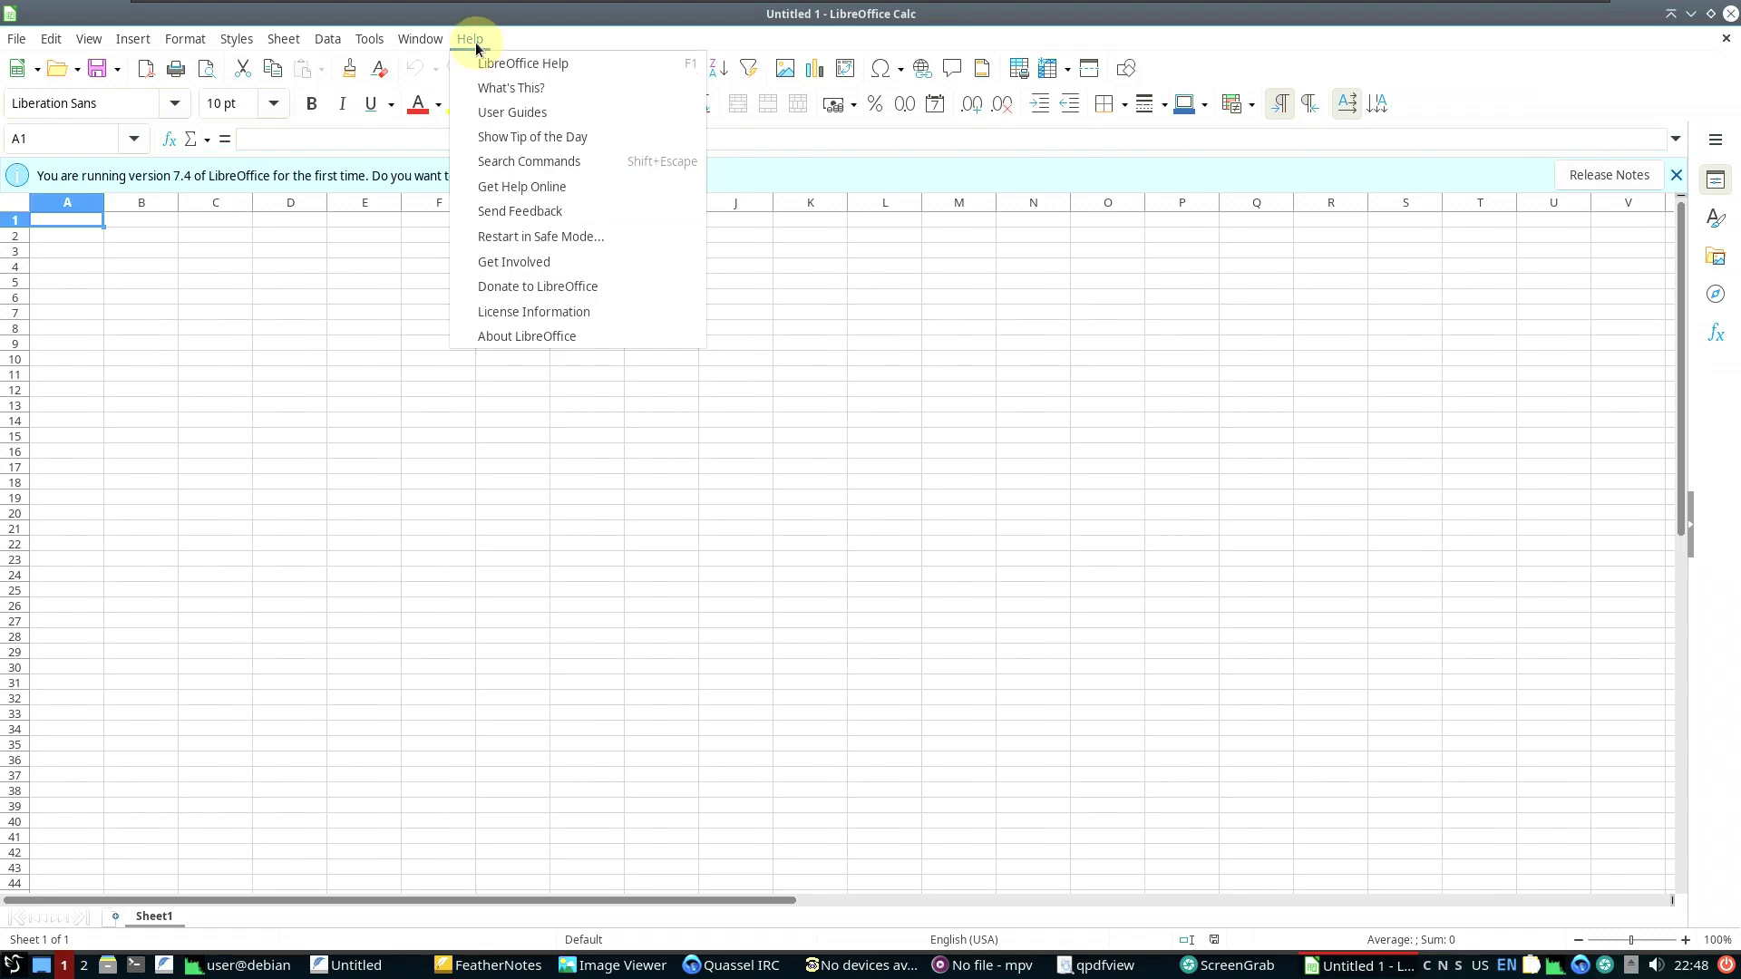
click(556, 338)
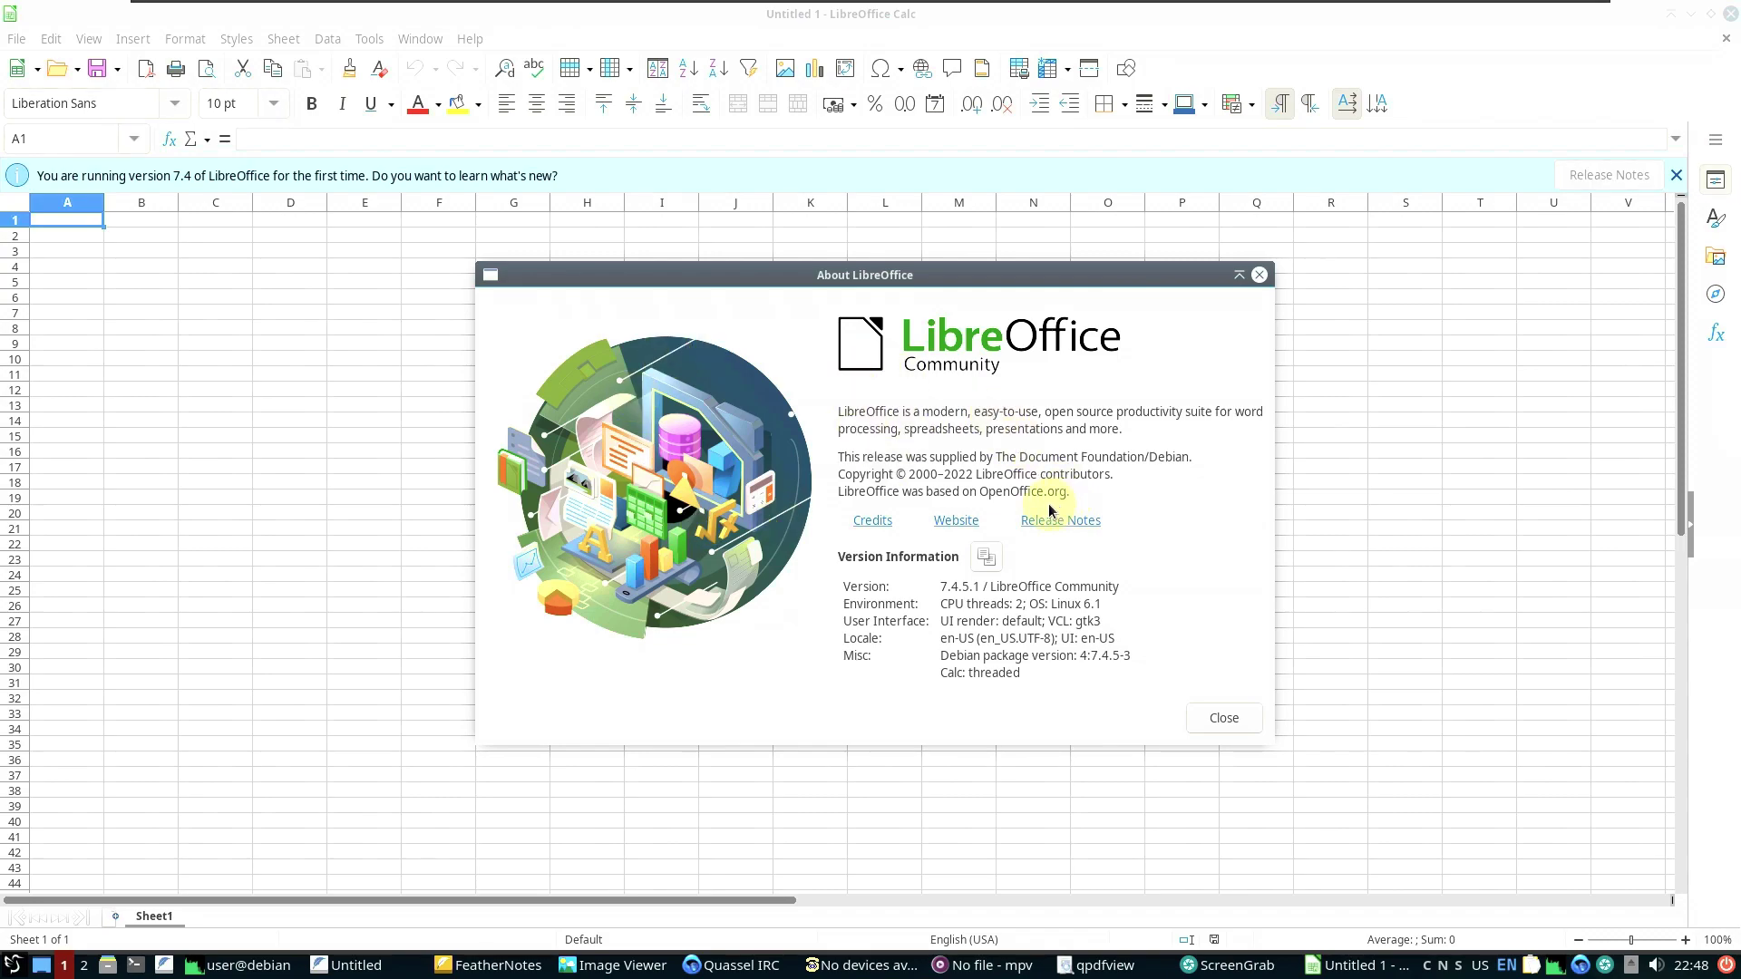
click(1256, 275)
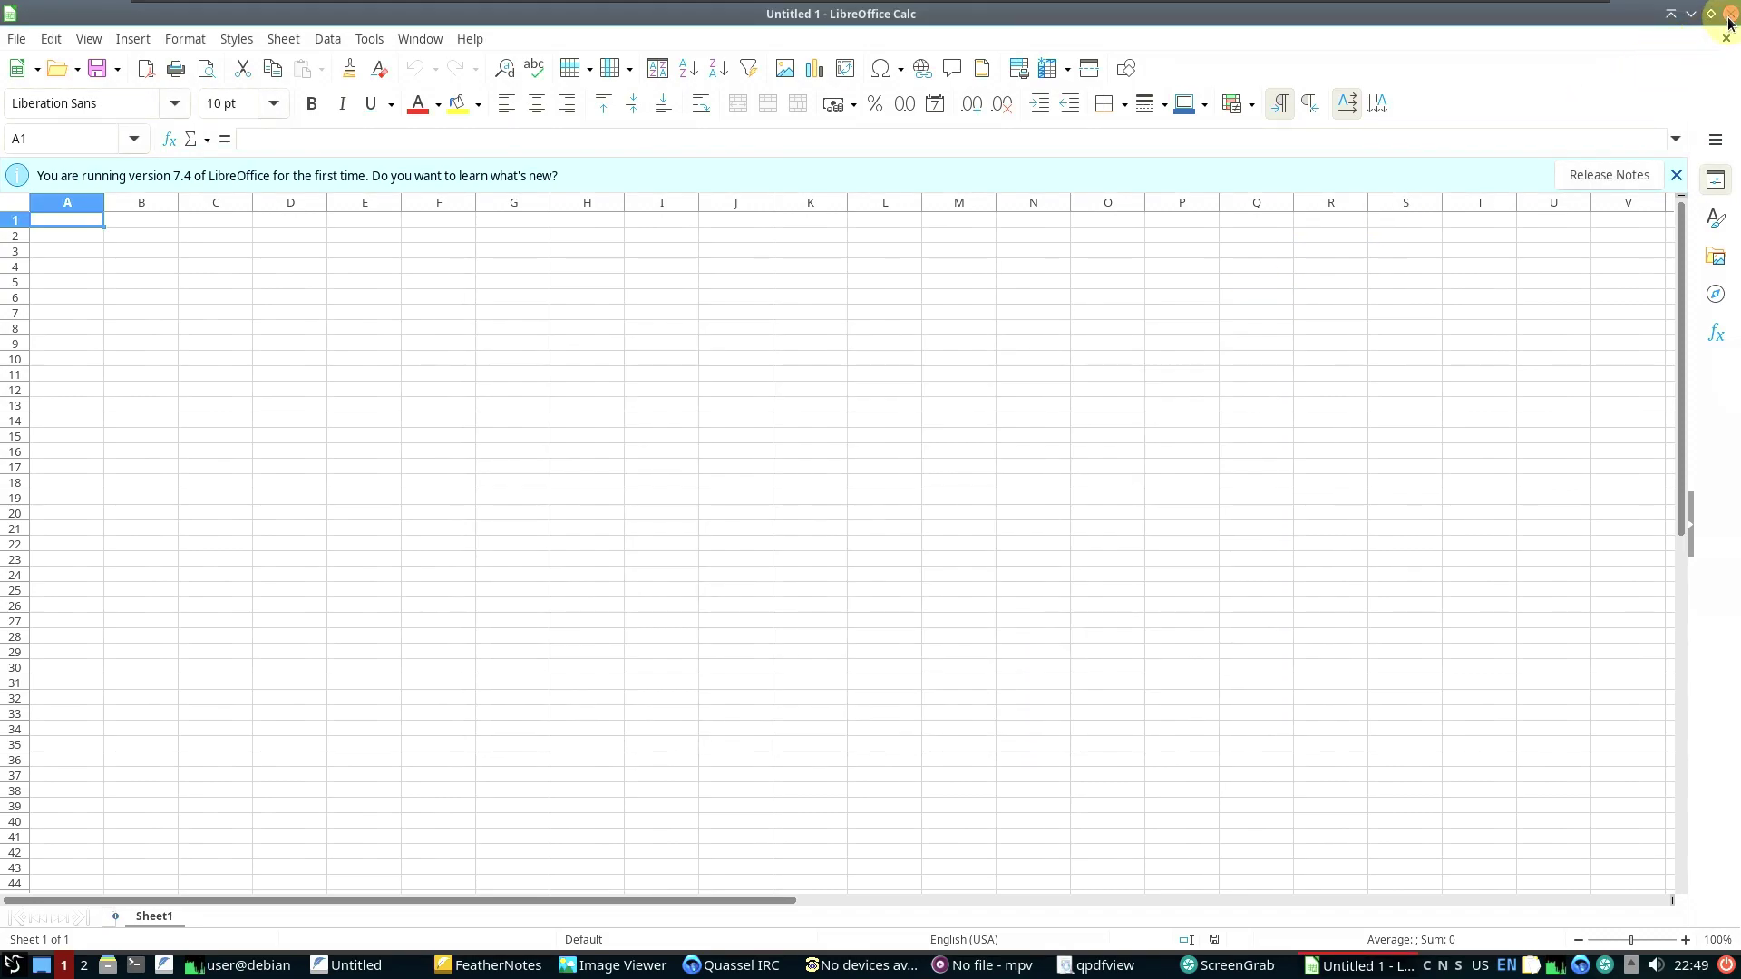
click(1730, 13)
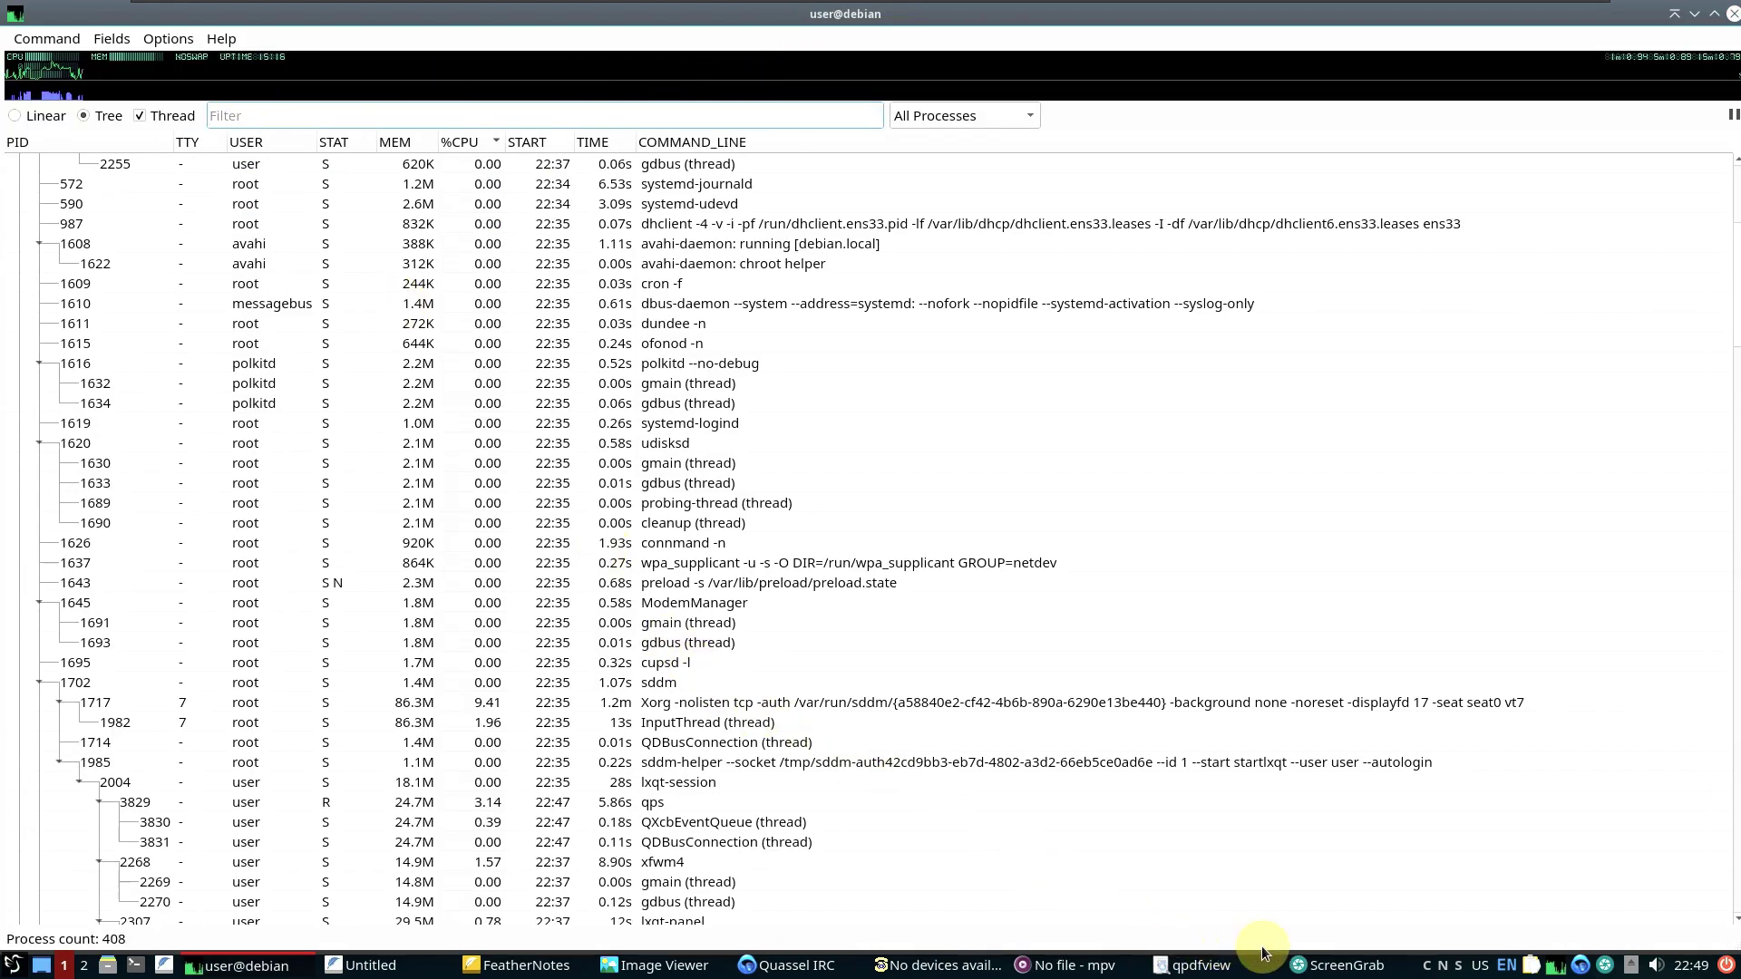
- Check ScreenGrab's settings and its About box (version 2.5.0), then quit ScreenGrab
click(1338, 965)
click(774, 270)
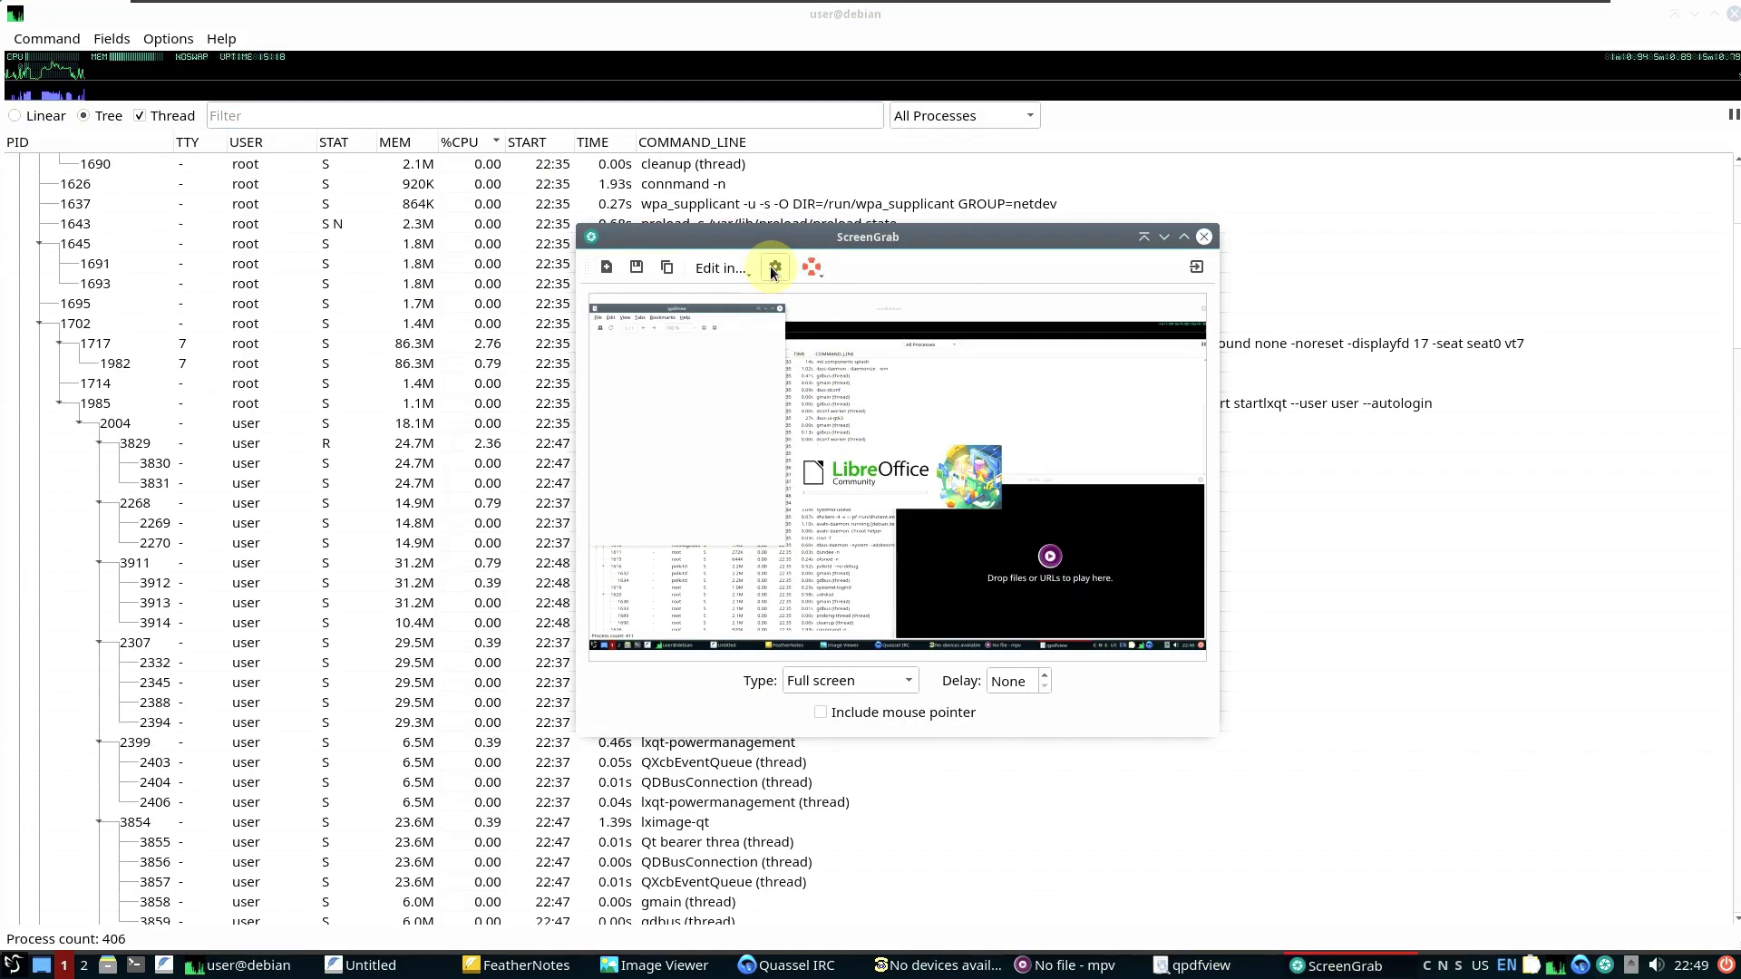
click(1231, 281)
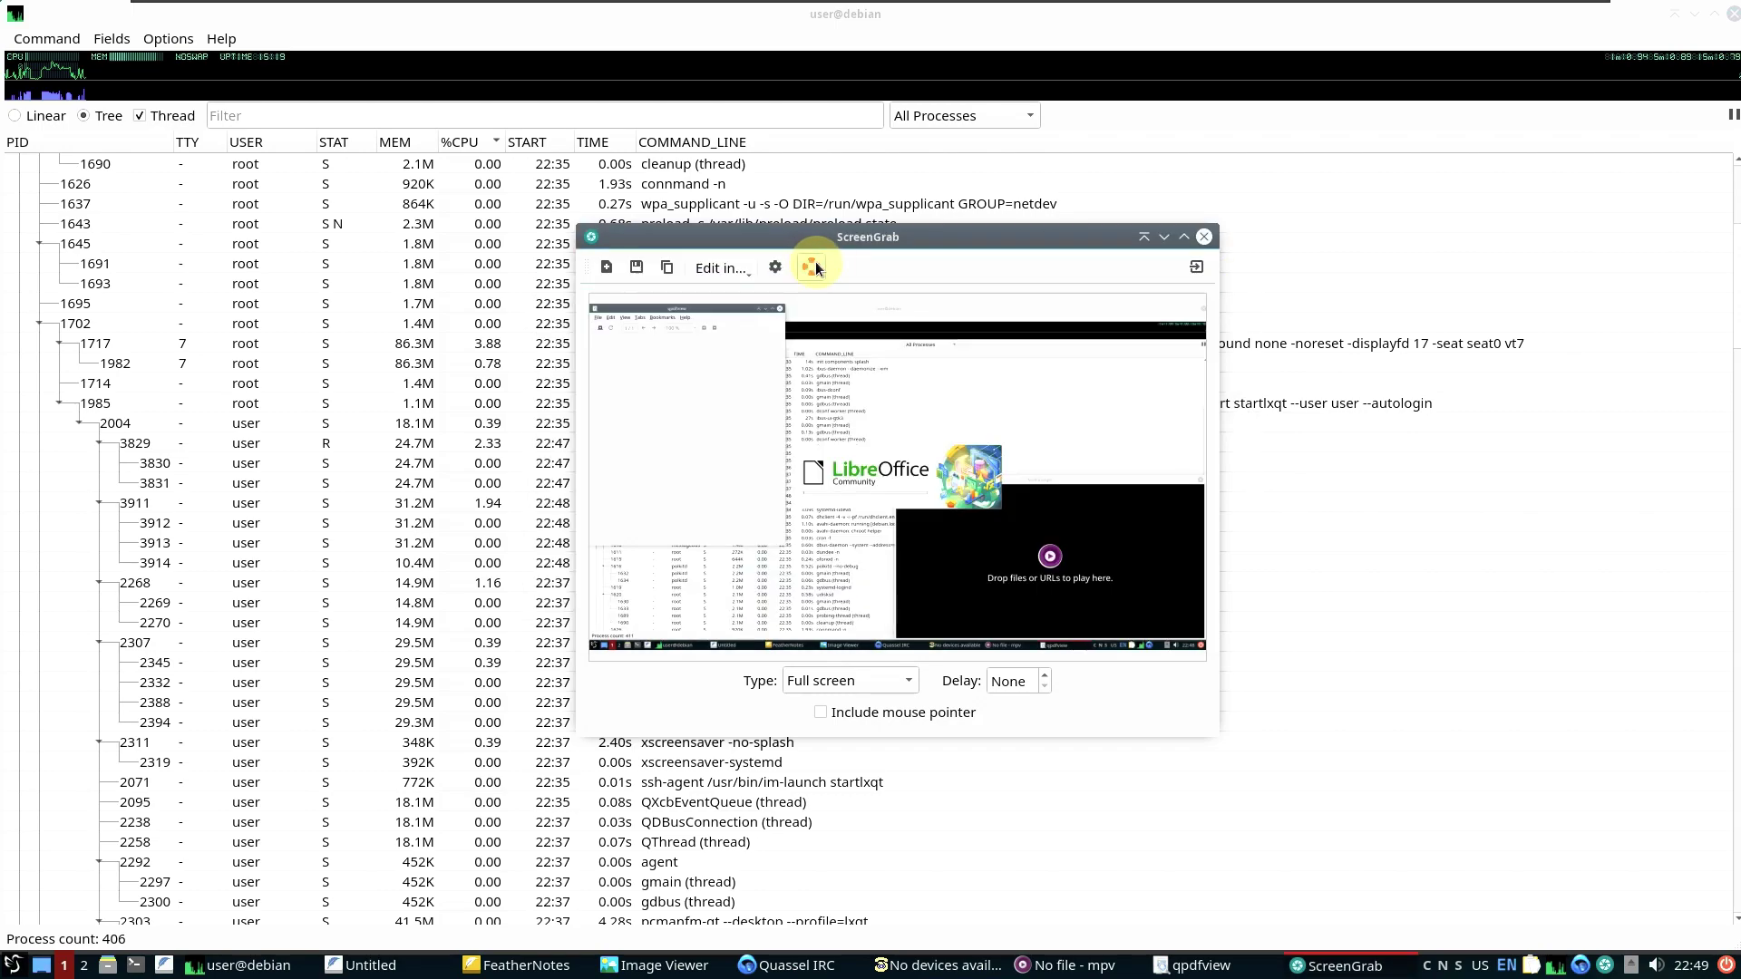
click(811, 266)
click(841, 314)
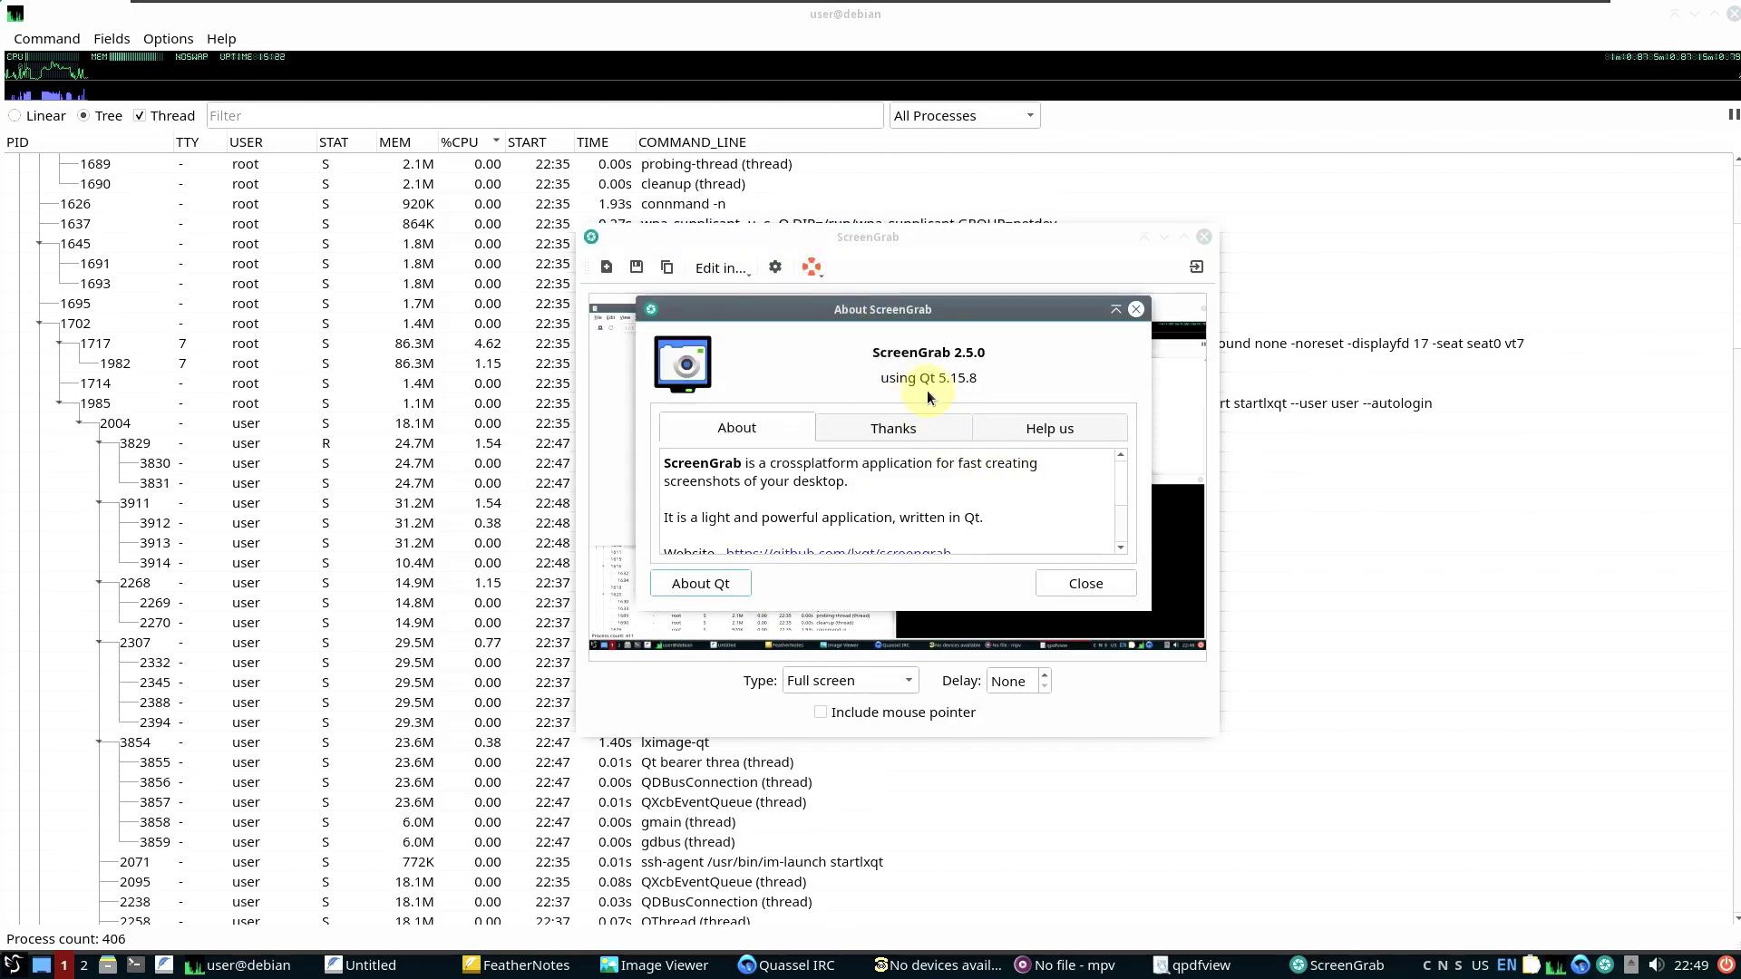
click(1093, 584)
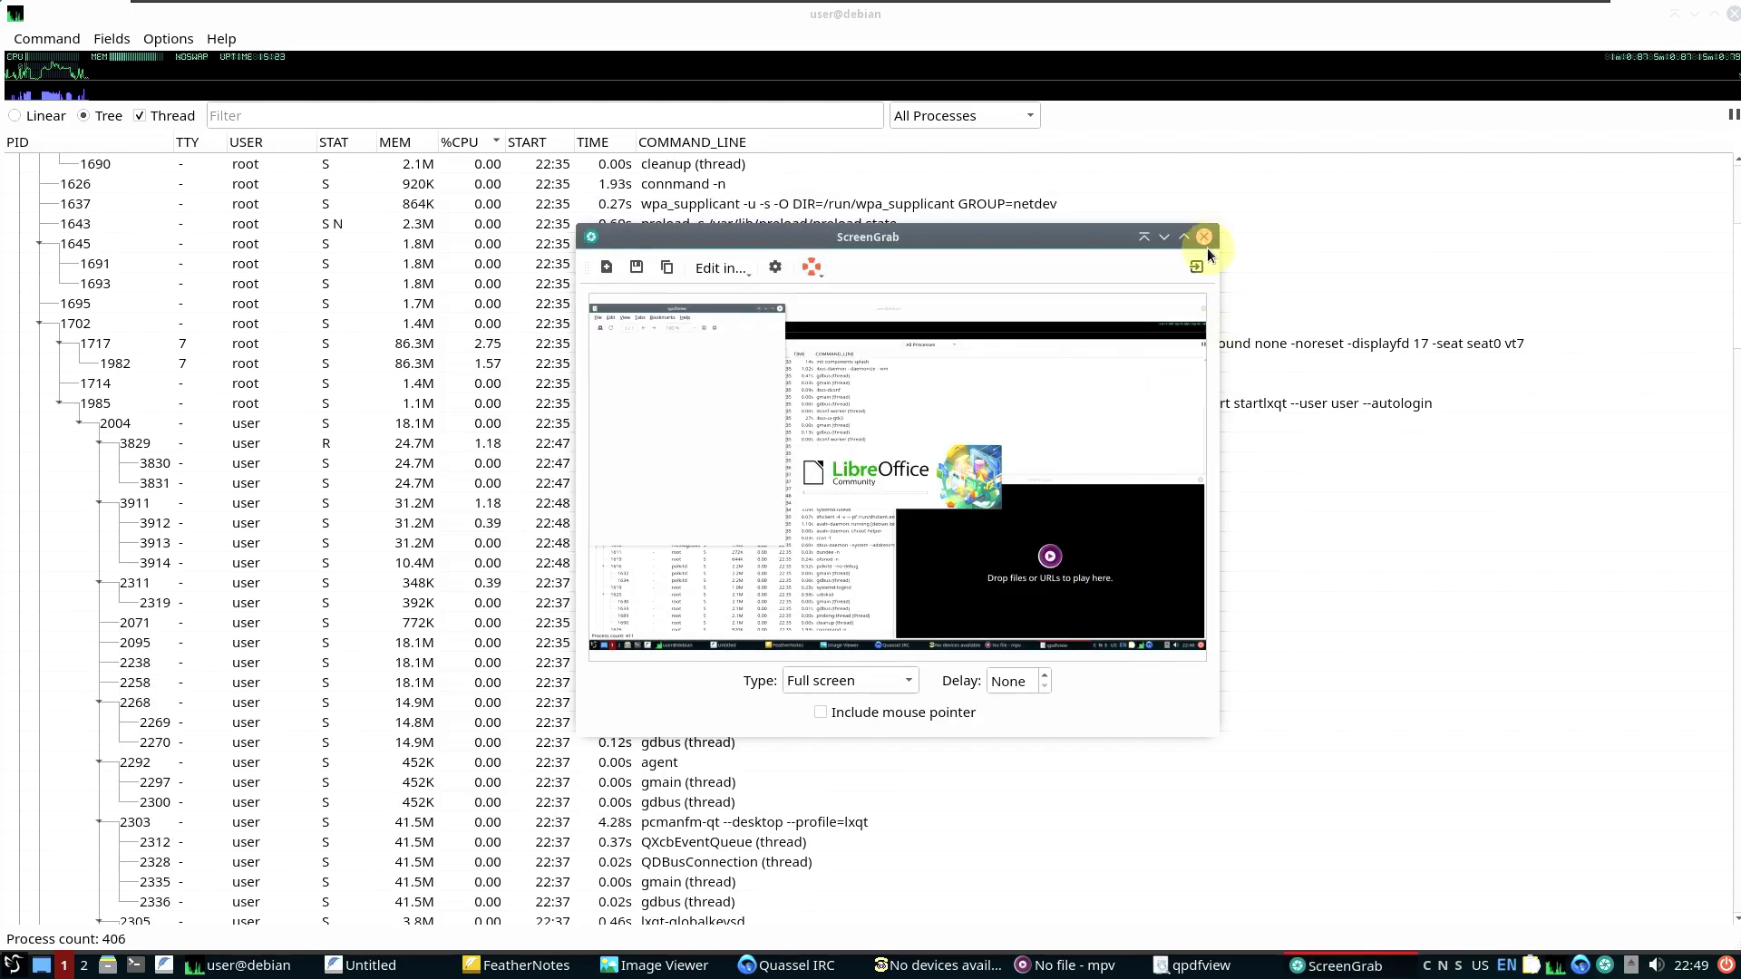
click(1197, 267)
- View qpdfview's About box (version 0.5.0), close qpdfview, then centre the mpv window
click(1337, 965)
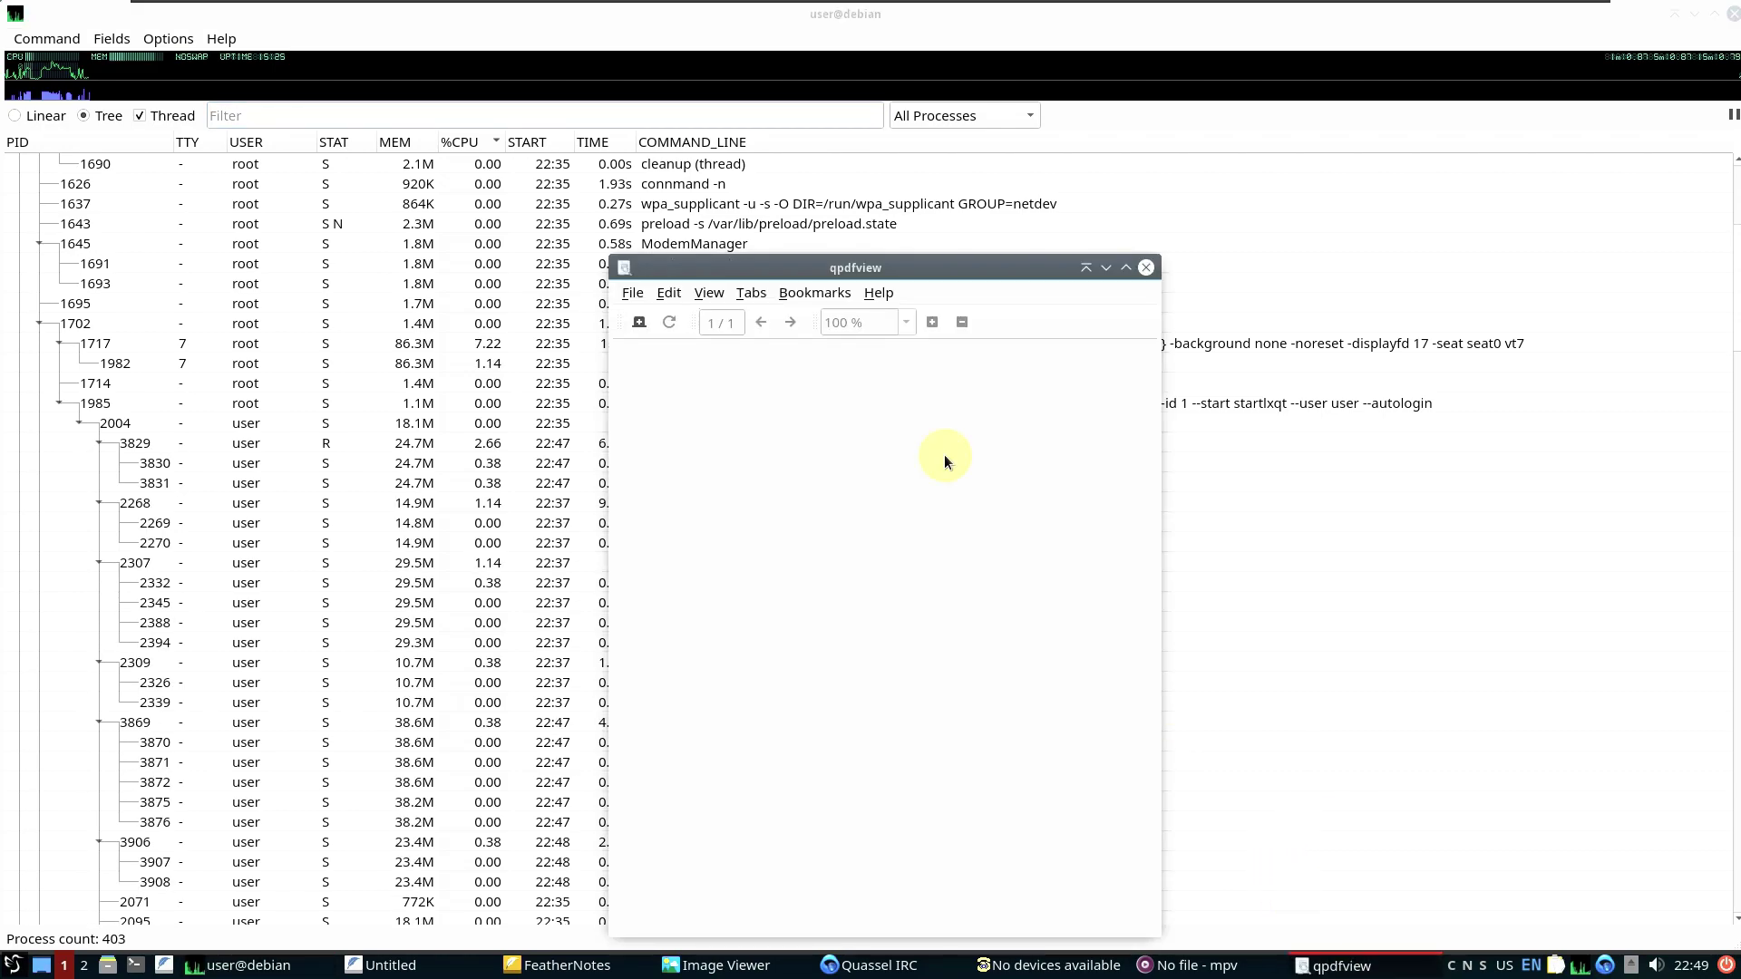
click(879, 293)
click(893, 344)
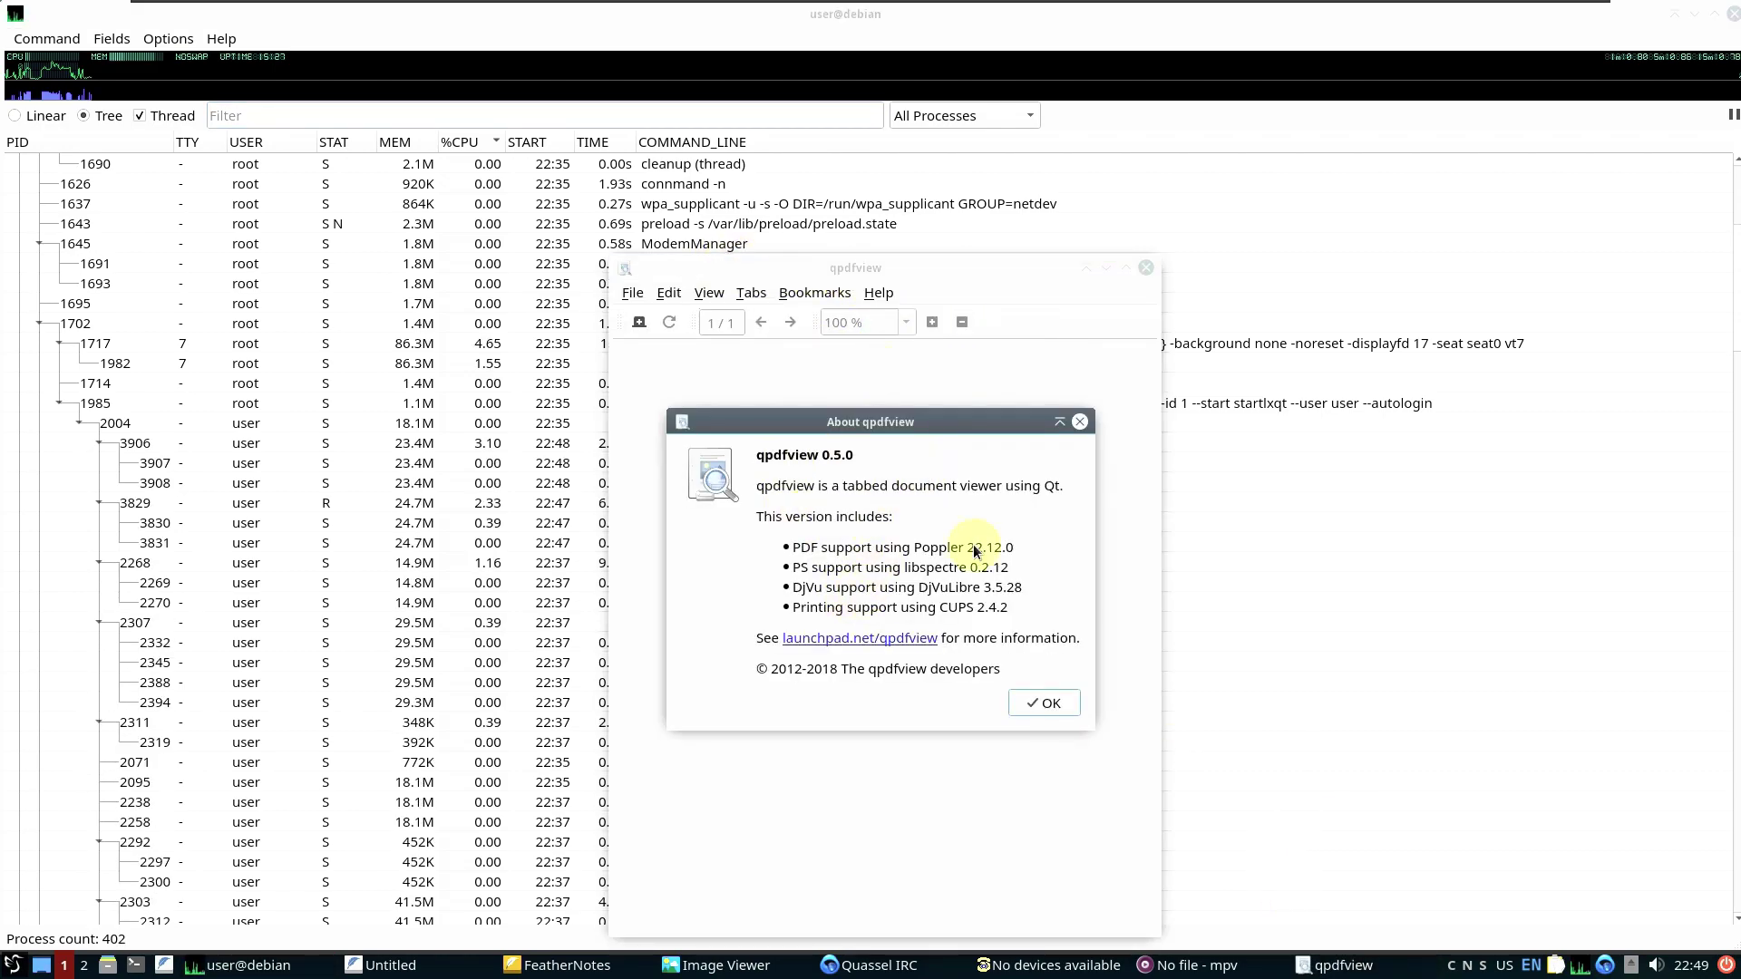
click(1050, 705)
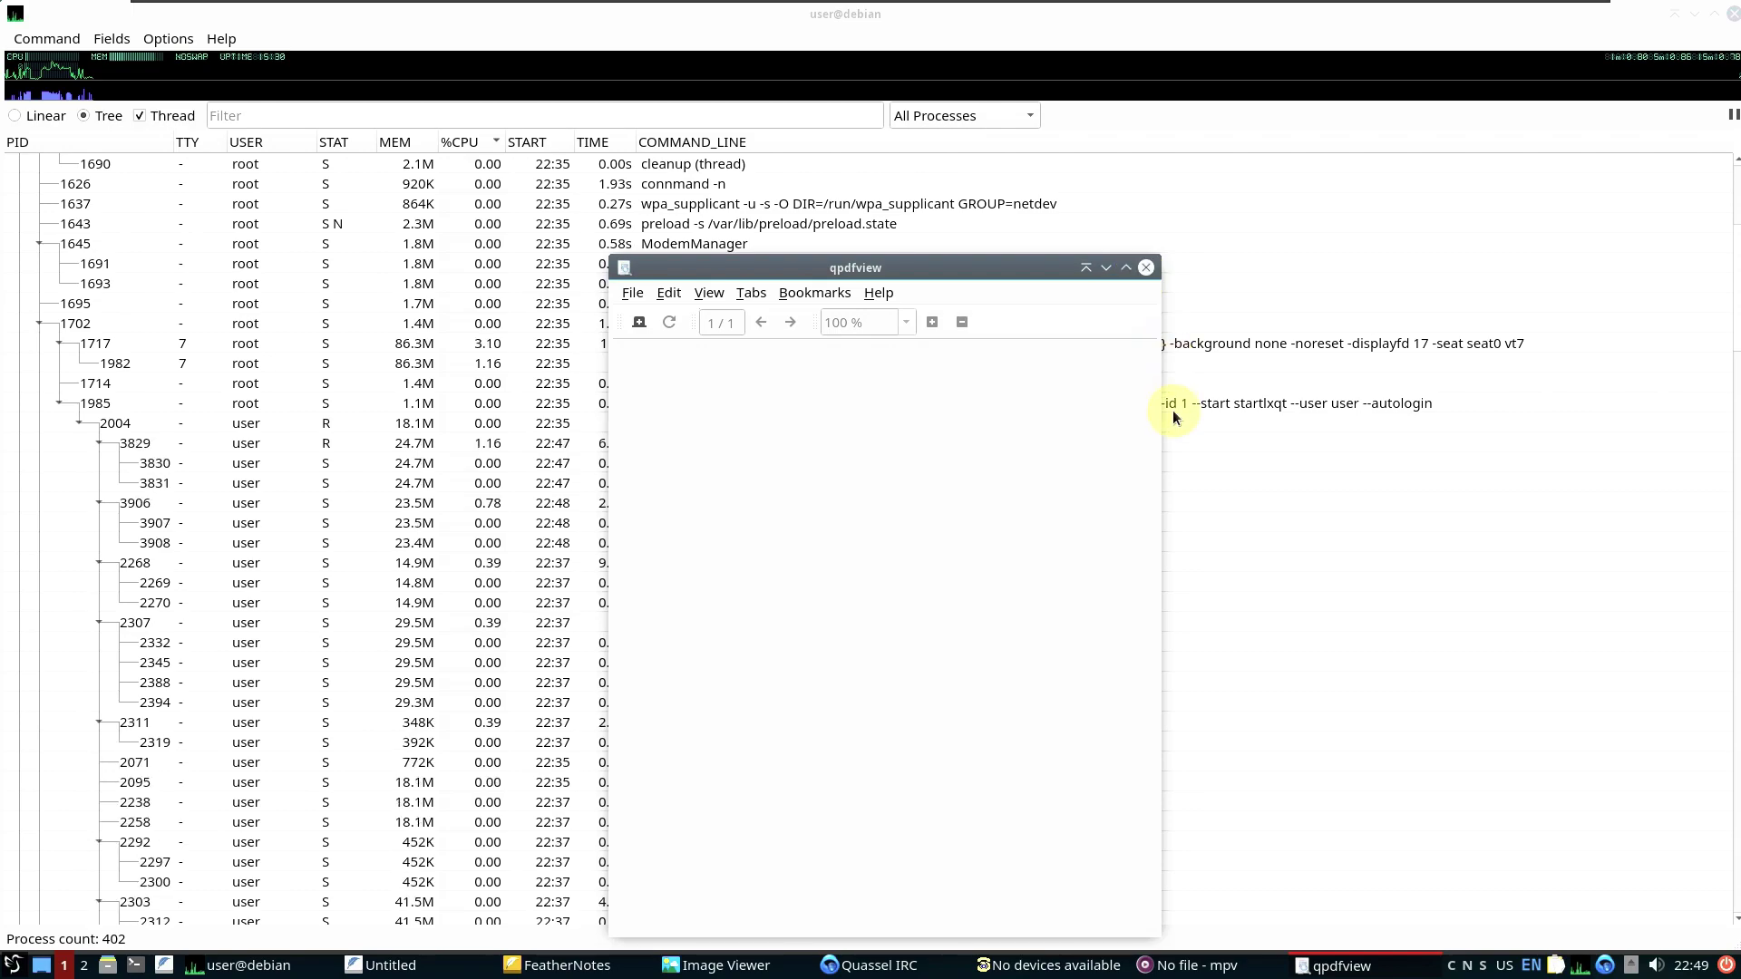
click(1146, 267)
click(1329, 963)
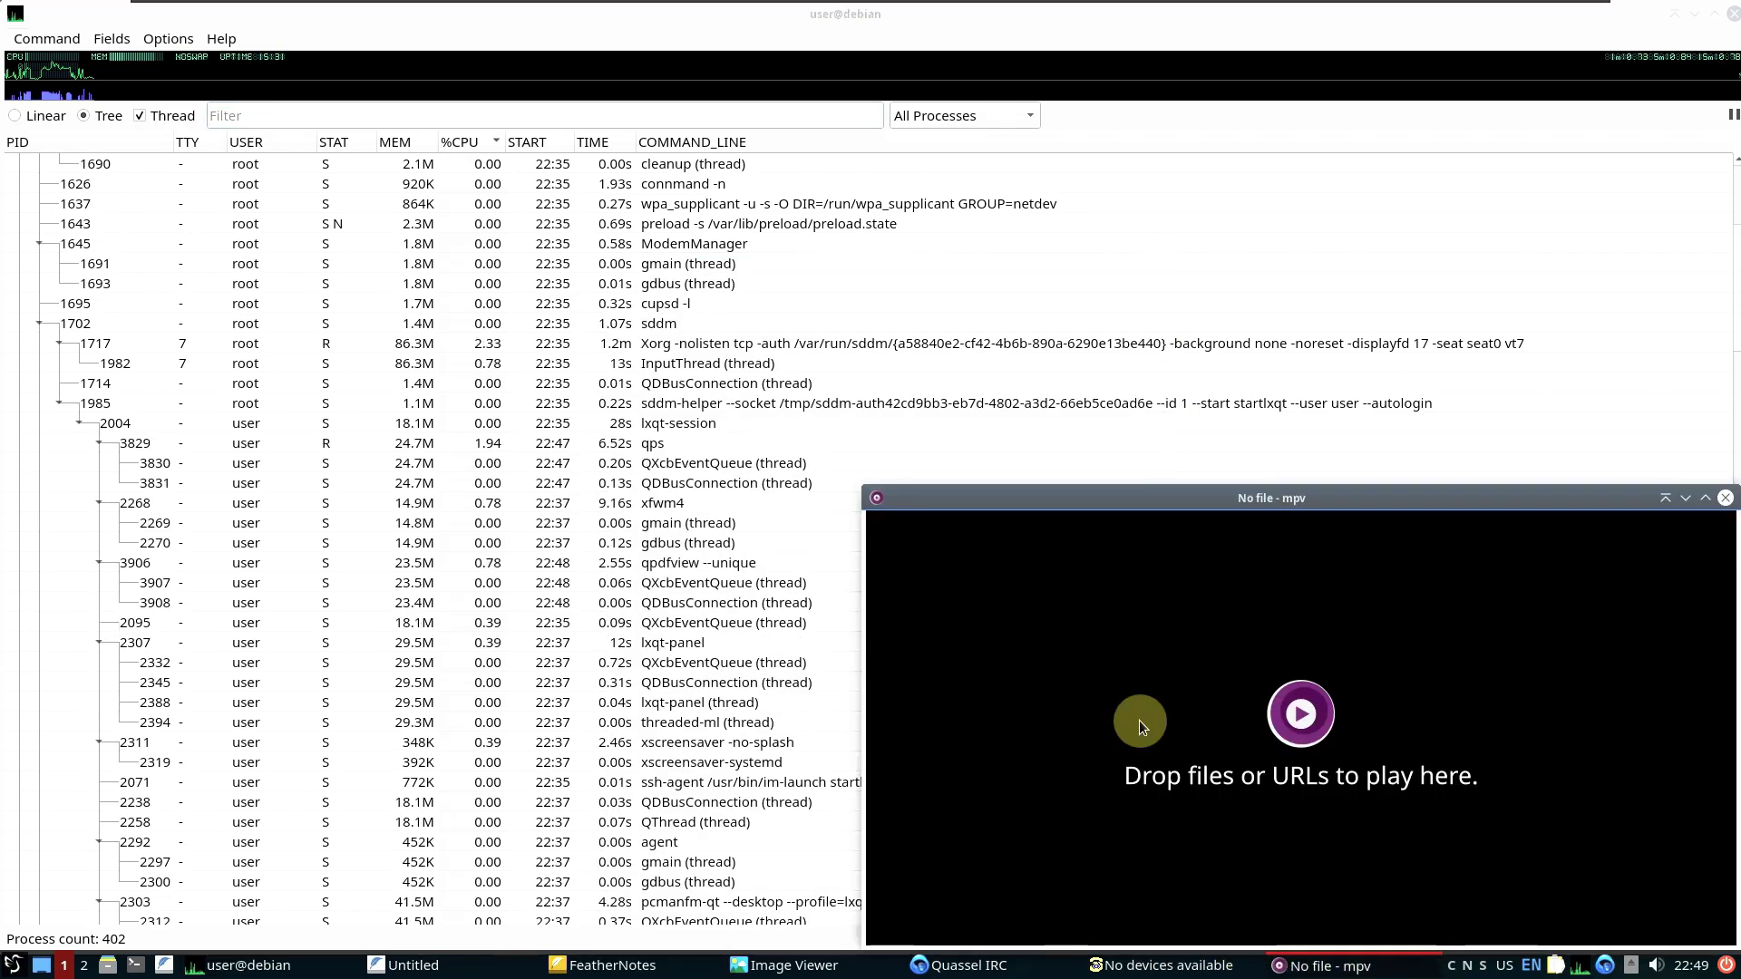
drag(1072, 487, 651, 192)
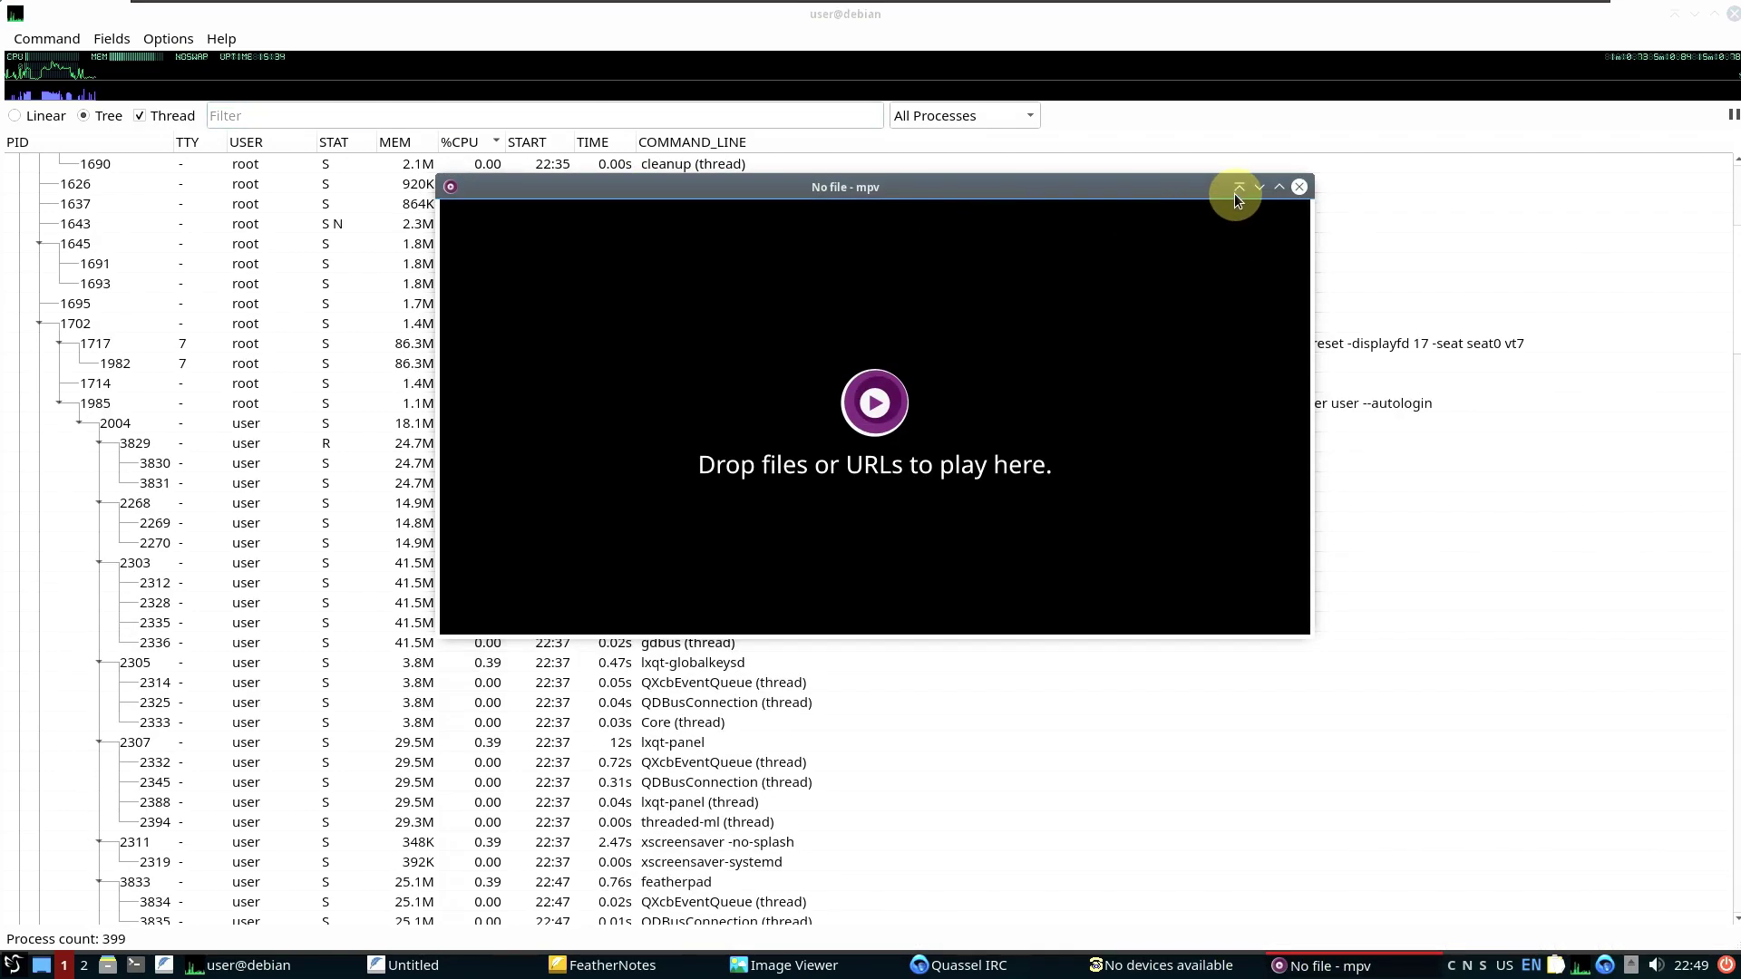
- Close mpv and dismiss the No devices available dialog
click(1299, 187)
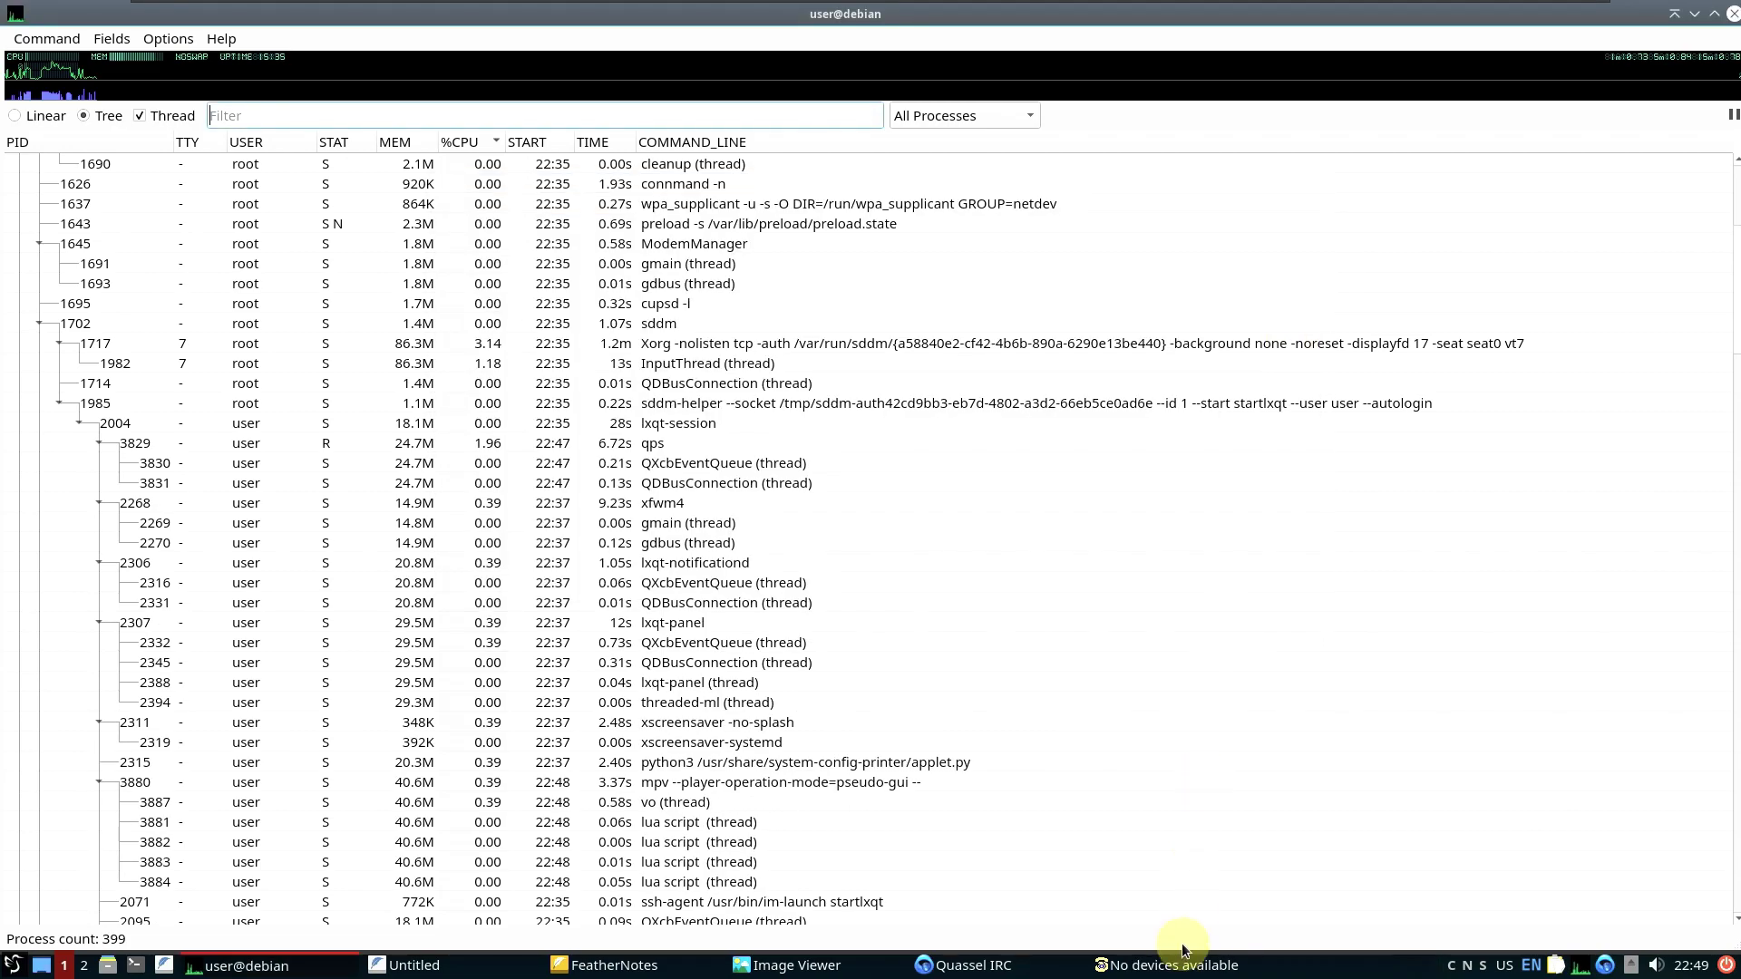
click(1176, 967)
click(620, 397)
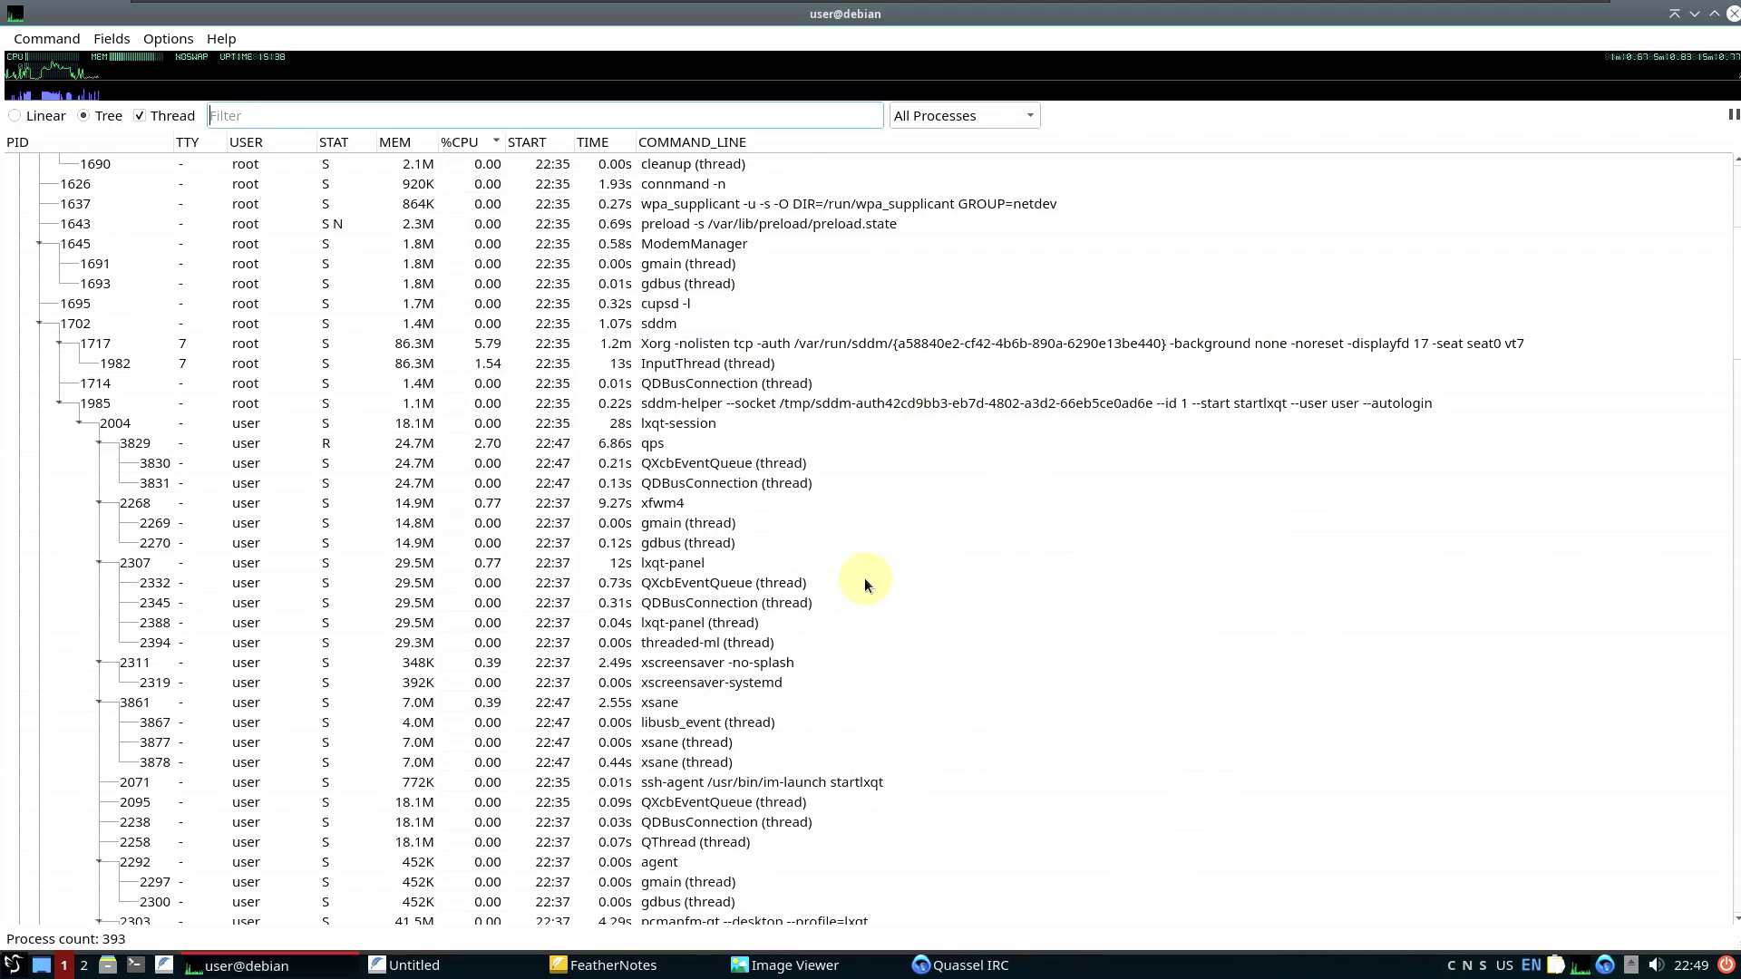
- Cancel the Quassel setup wizard, view About Quassel, and close Quassel IRC
click(968, 964)
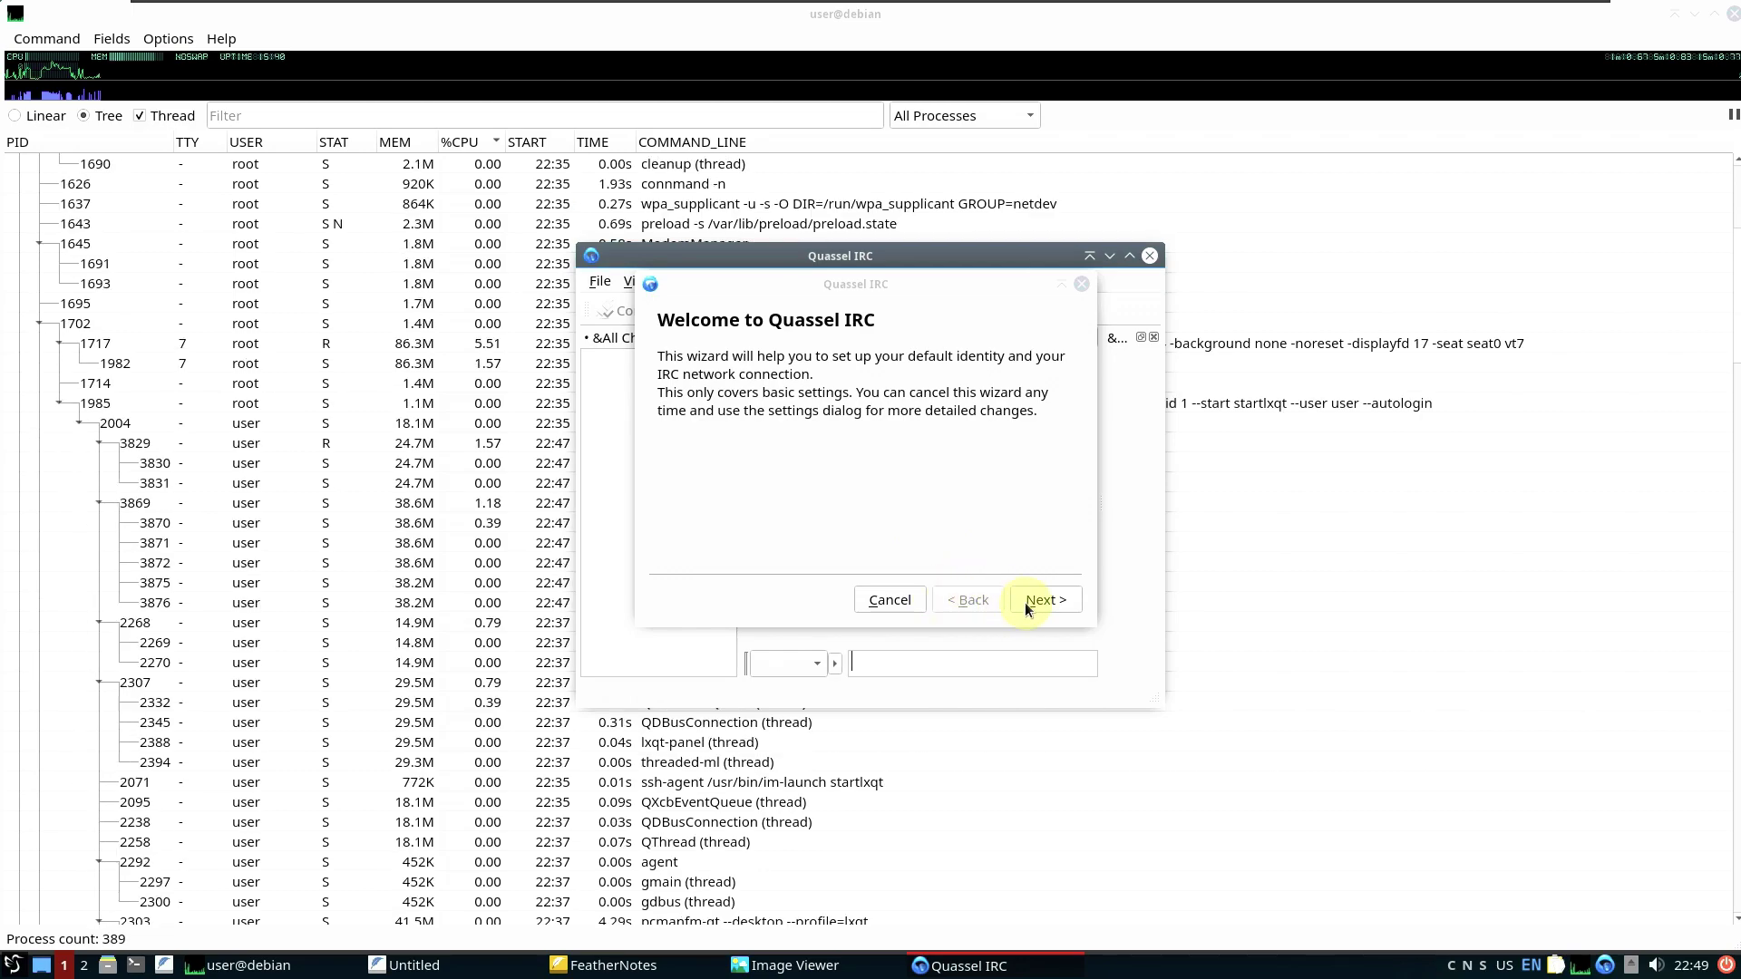
click(1079, 284)
click(746, 281)
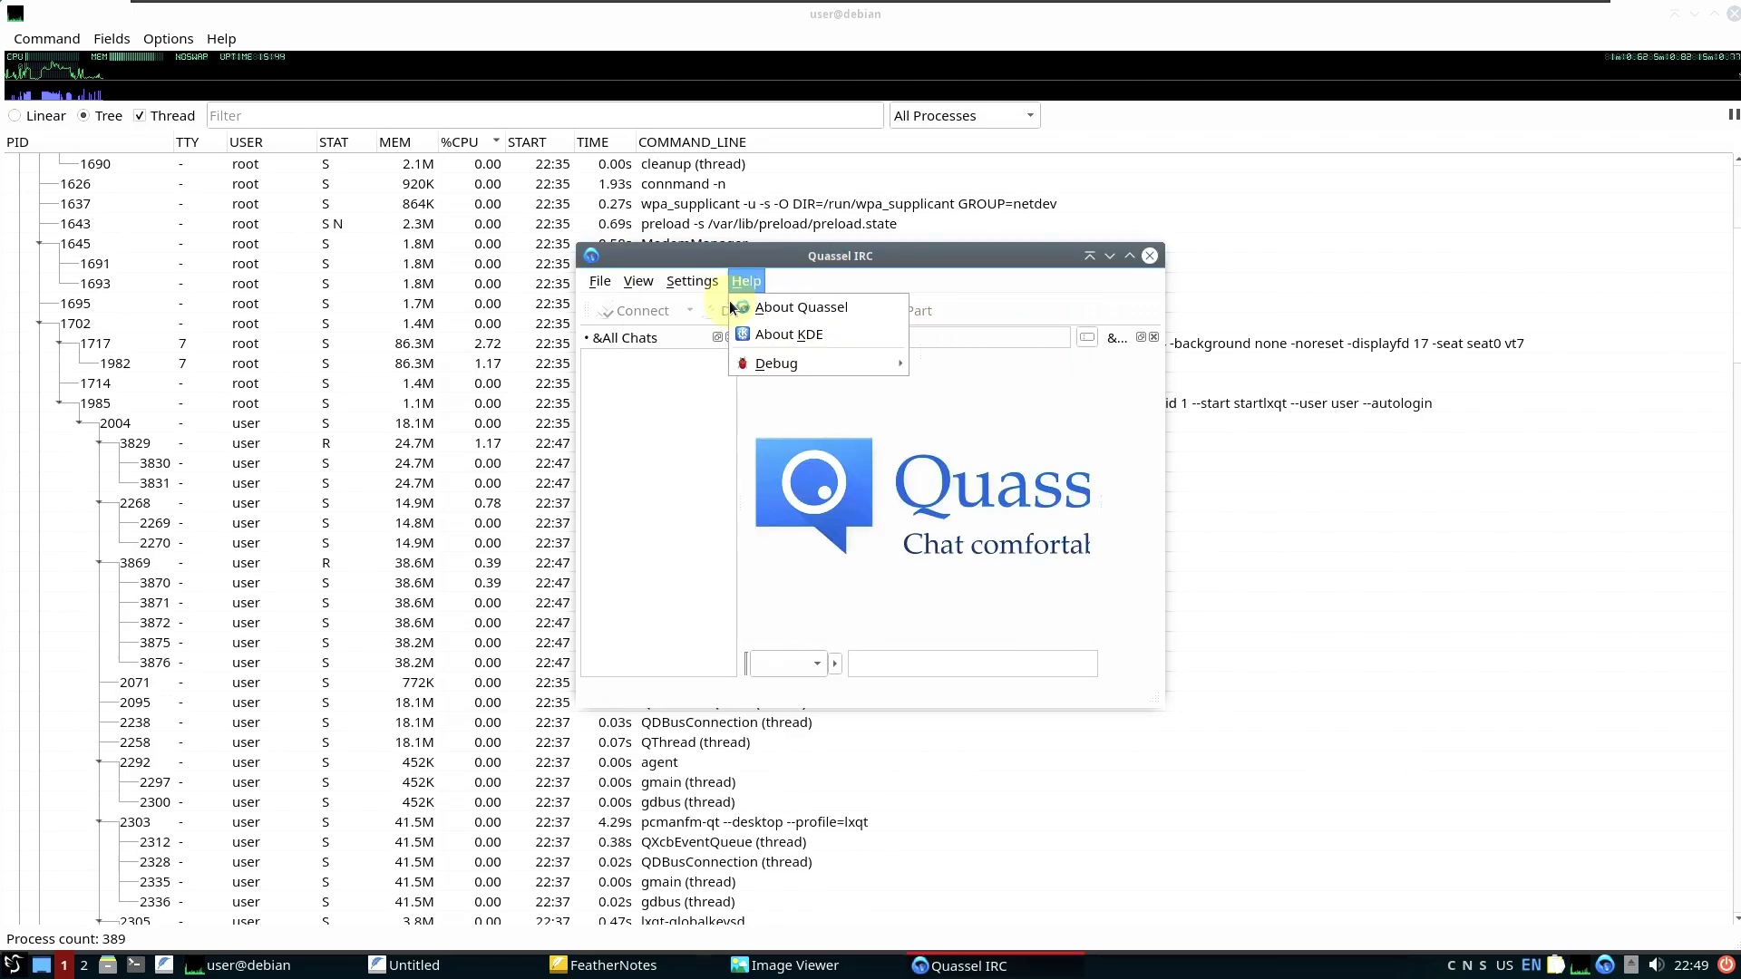
click(767, 308)
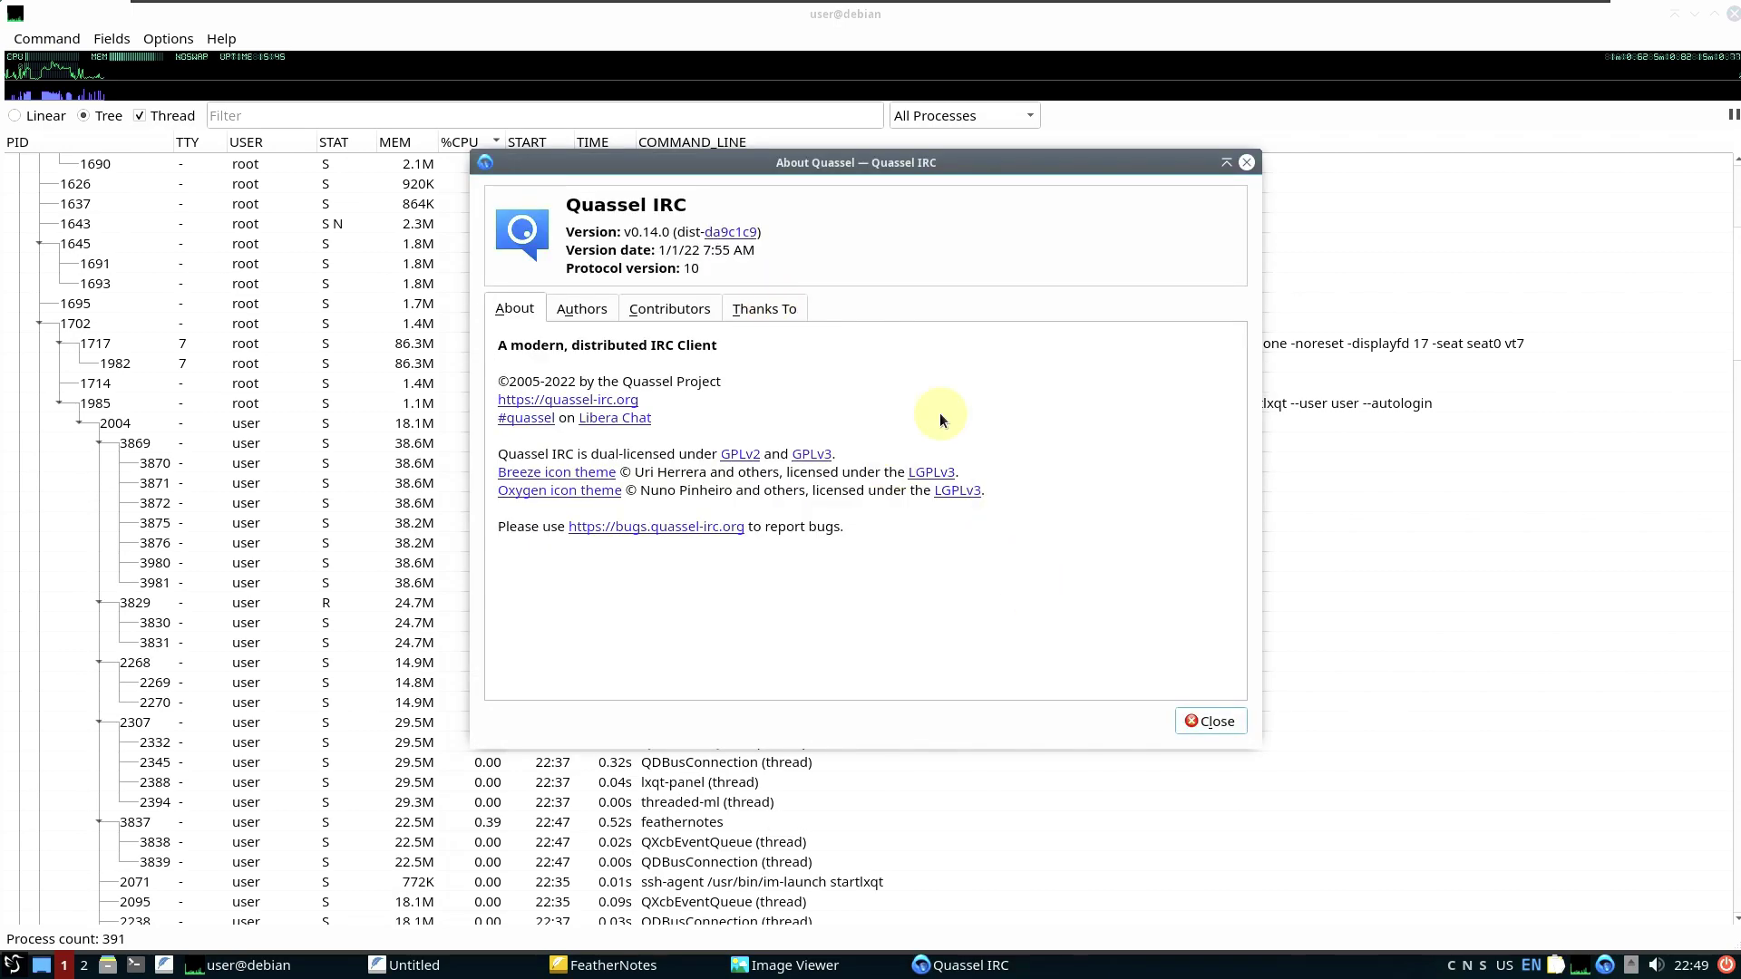
click(1220, 726)
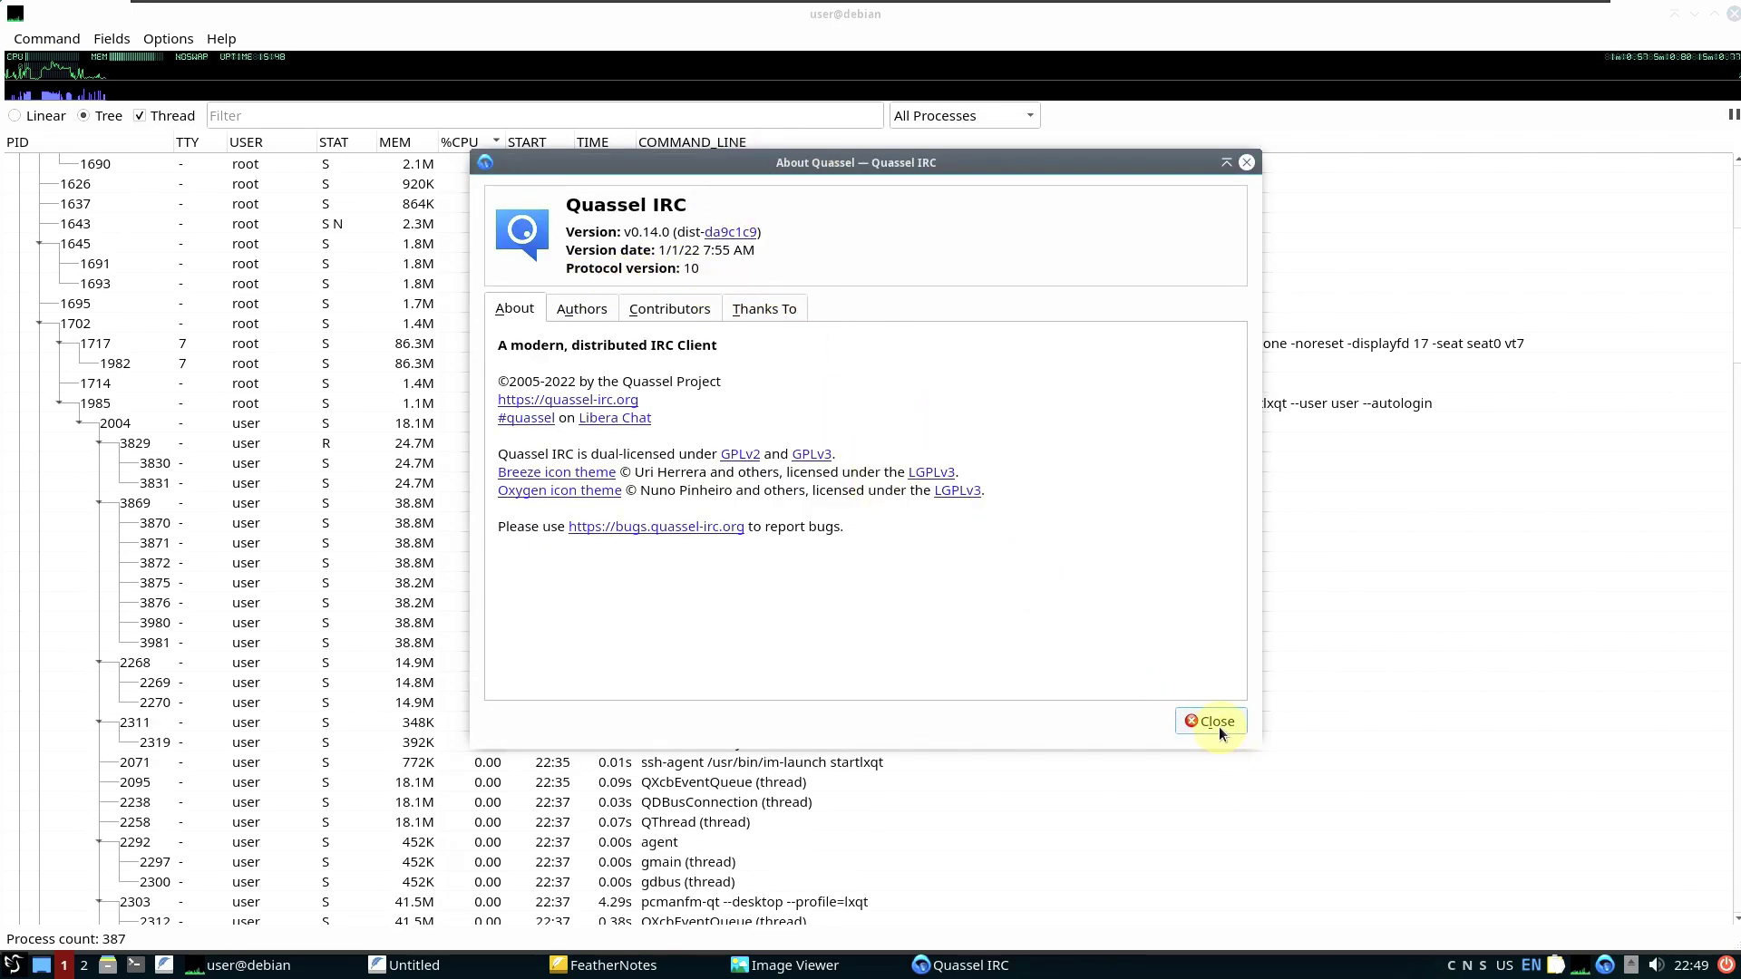
click(1155, 256)
- View Image Viewer's Hidden Shortcuts and About LXImage-Qt (version 1.2.0), then close it
click(798, 965)
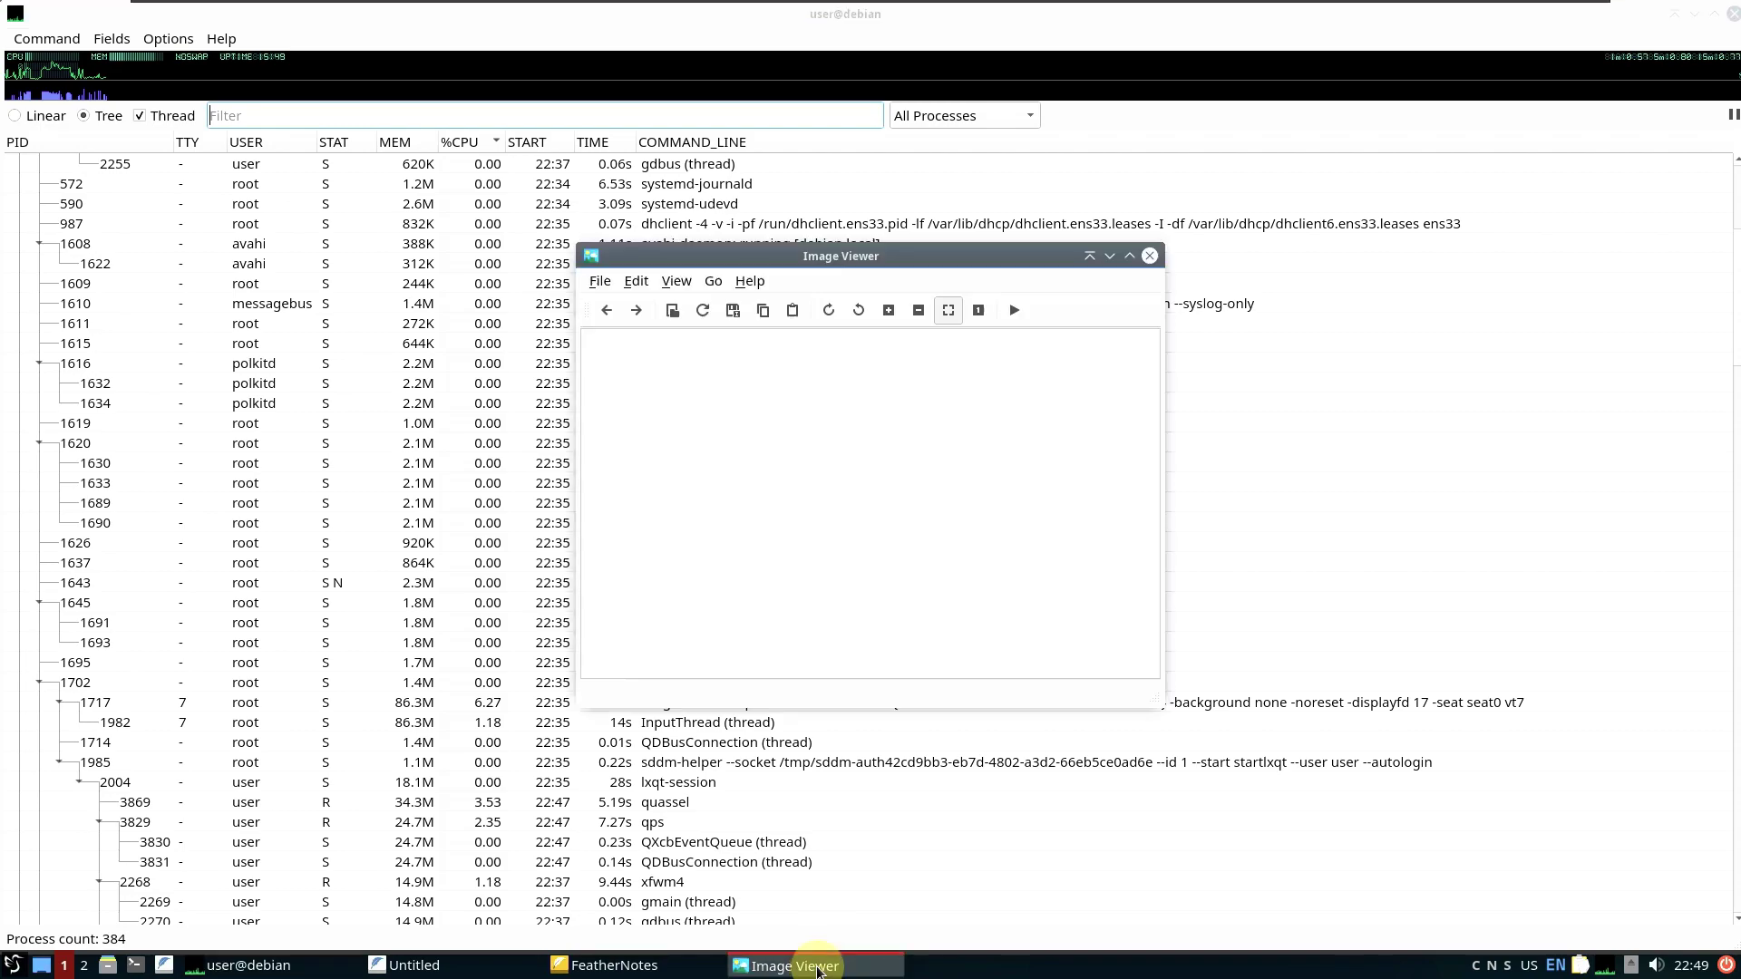
click(752, 280)
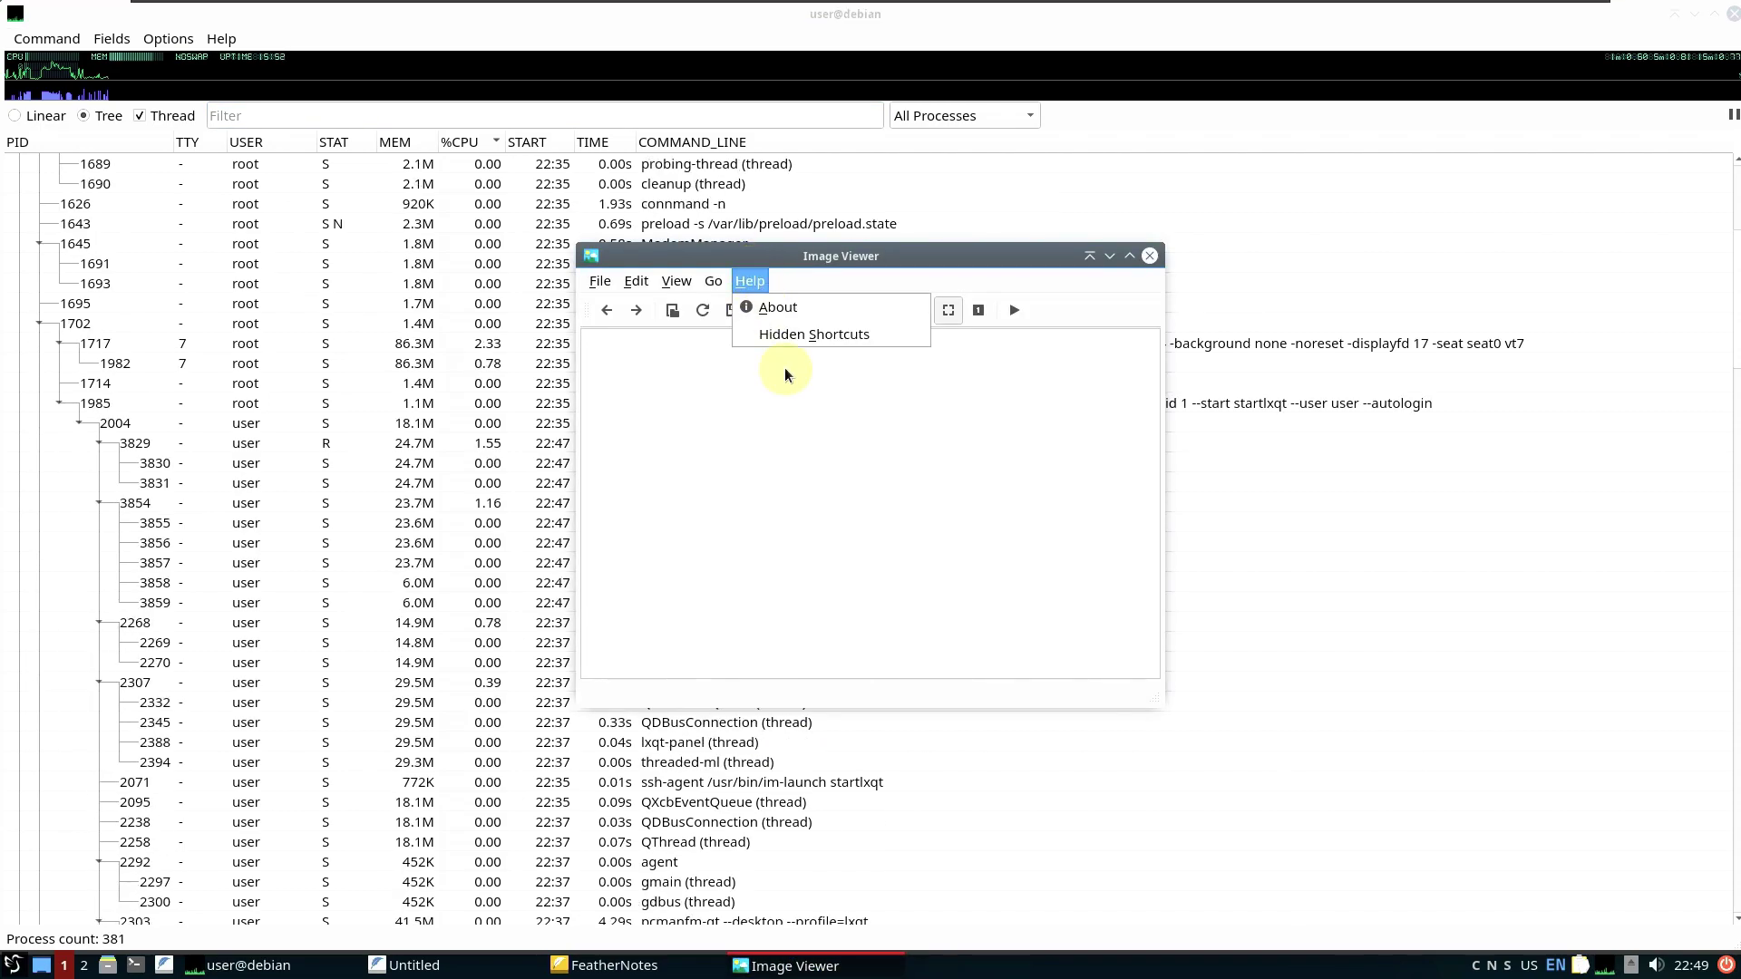
click(786, 335)
click(1082, 266)
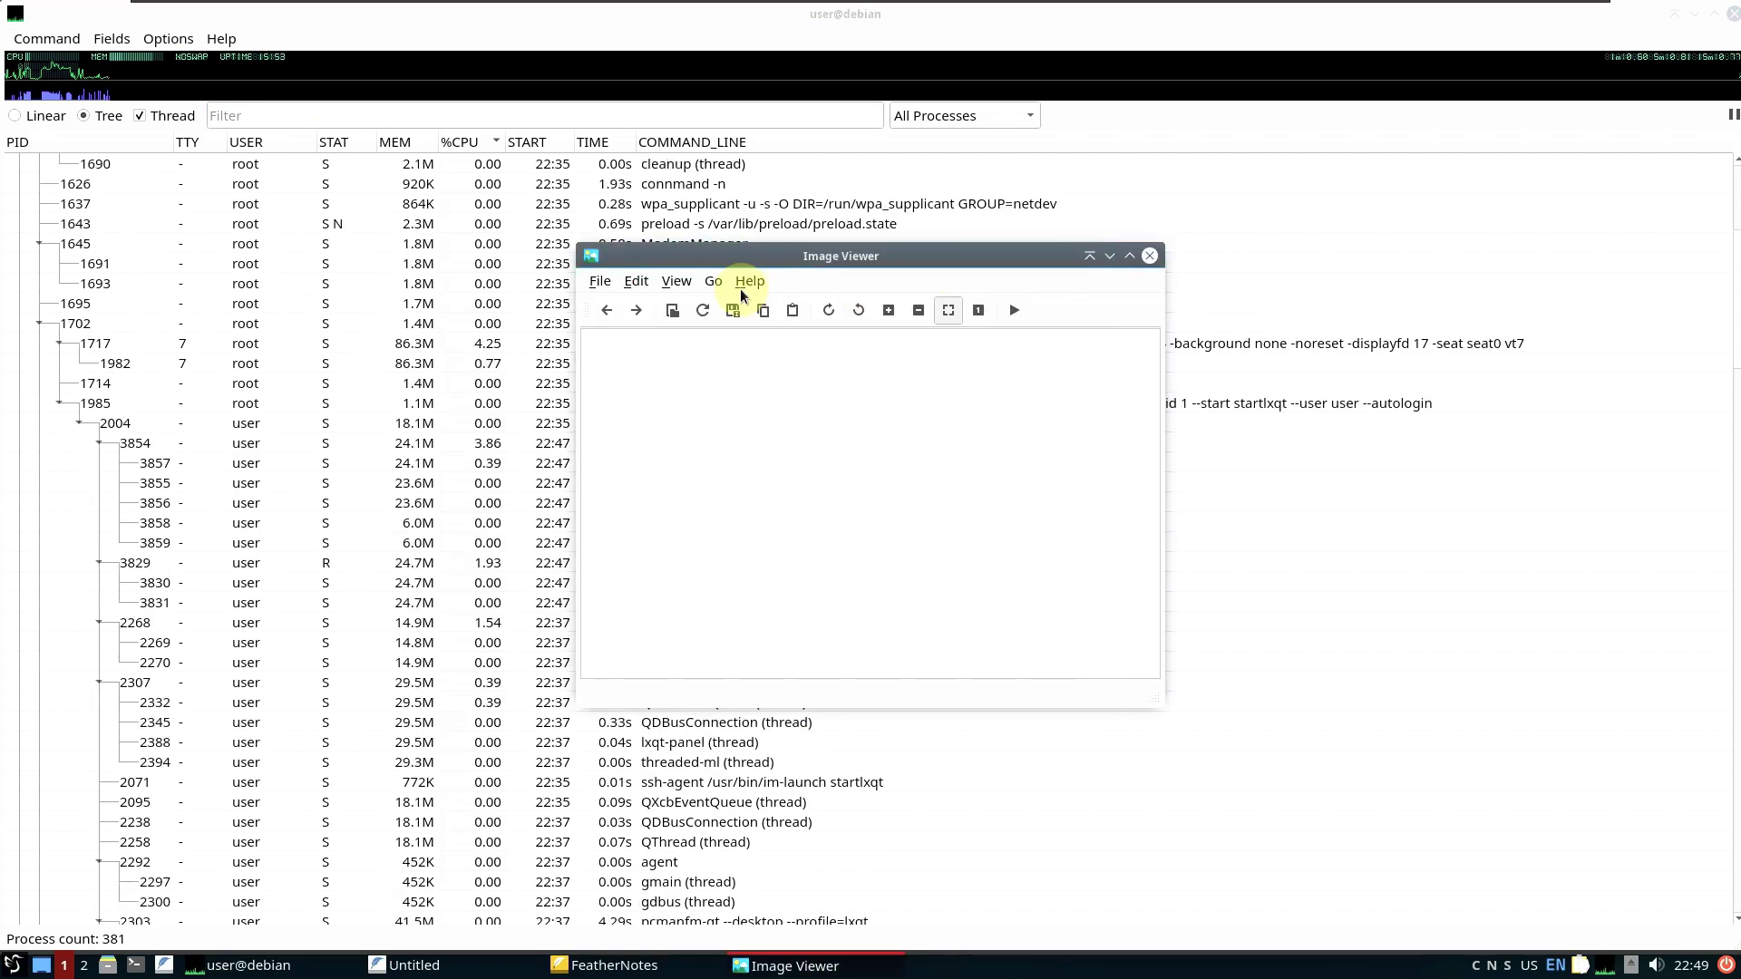
click(749, 281)
click(778, 308)
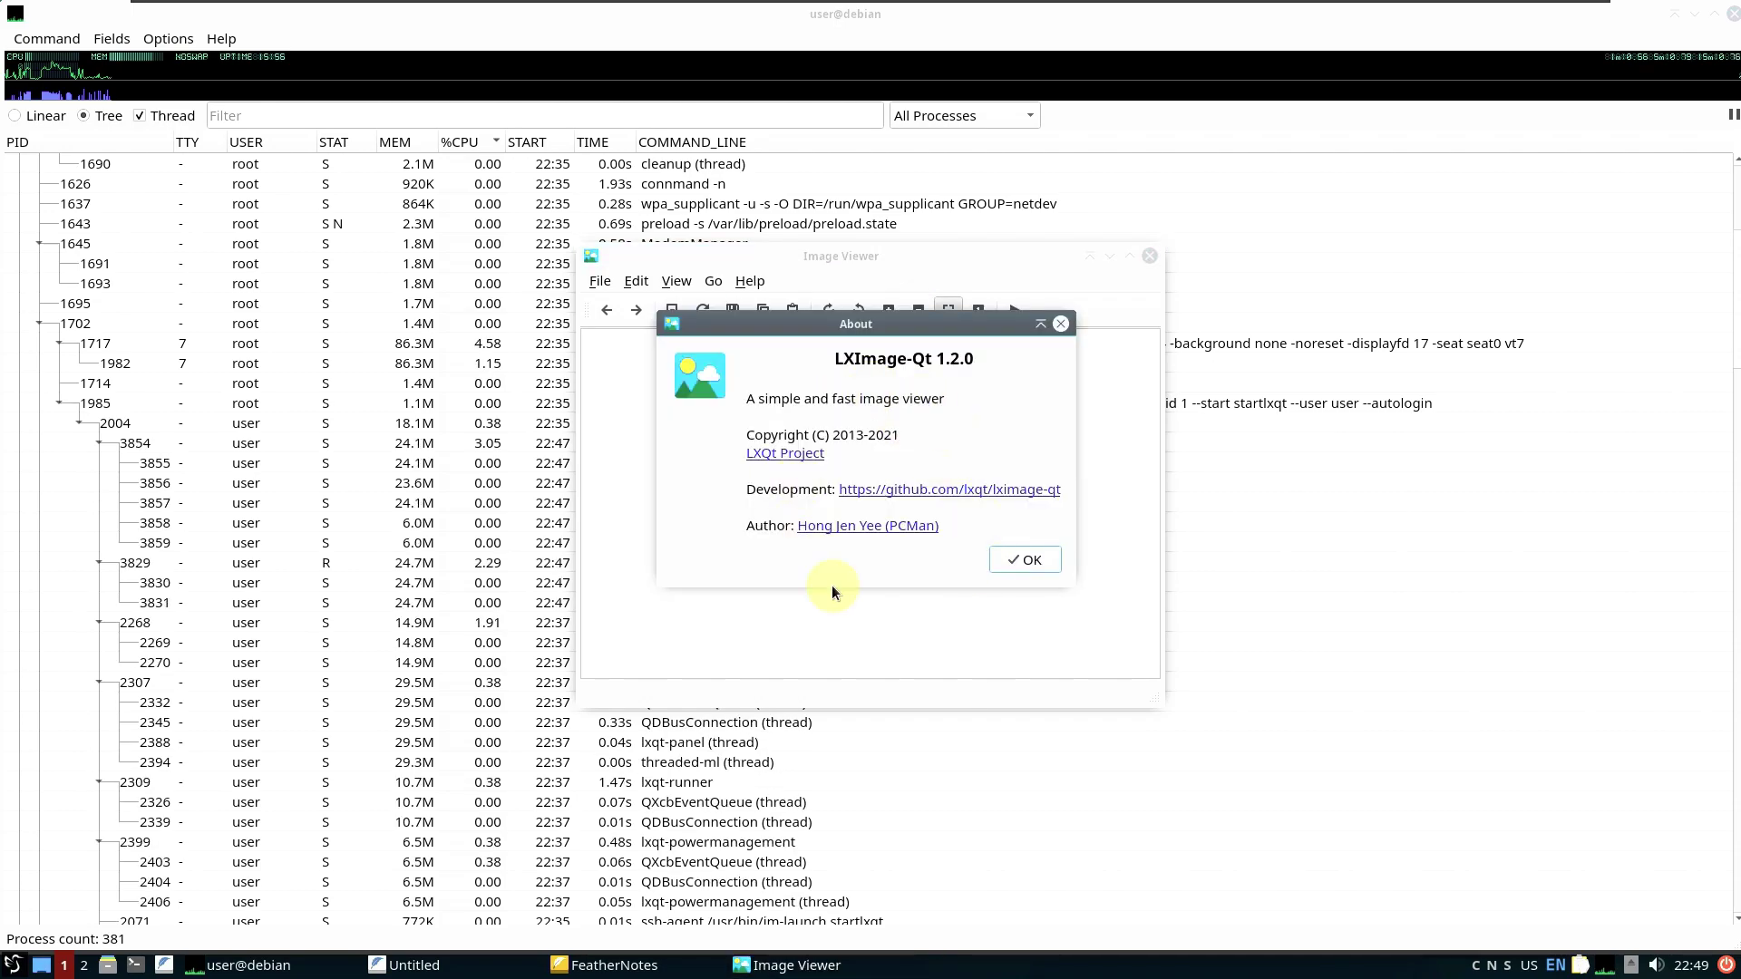
click(1020, 559)
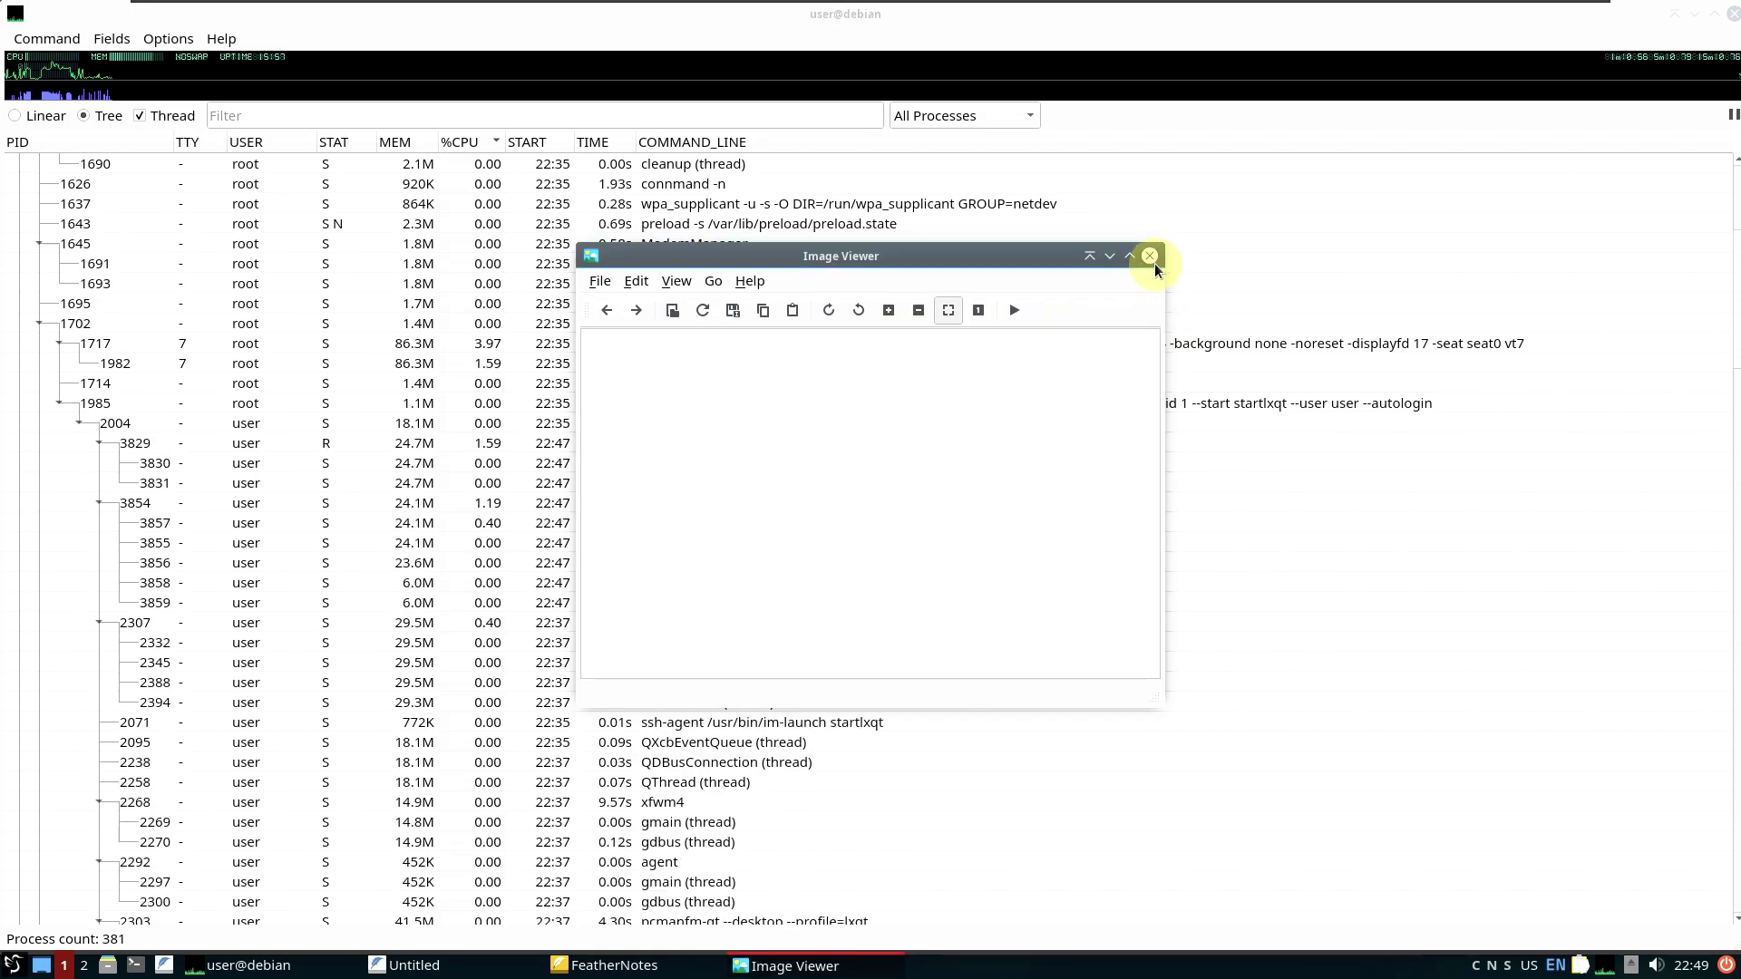
click(1150, 256)
- View About FeatherNotes, then close the FeatherNotes window
click(645, 959)
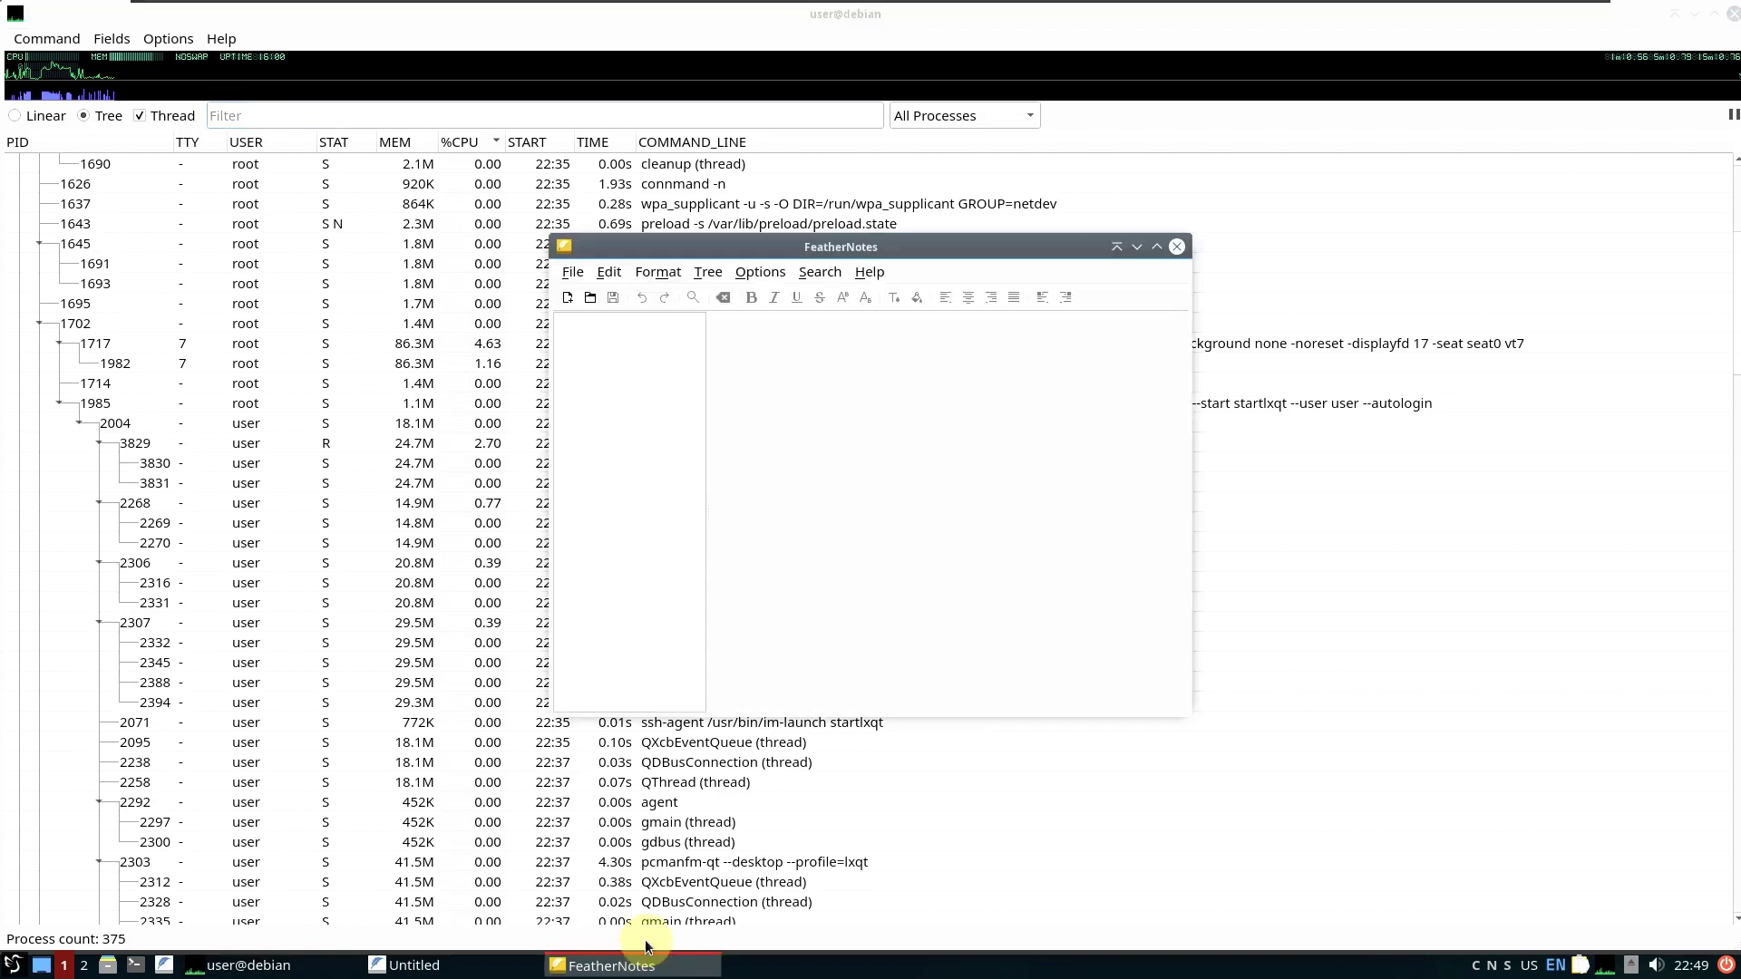
click(869, 272)
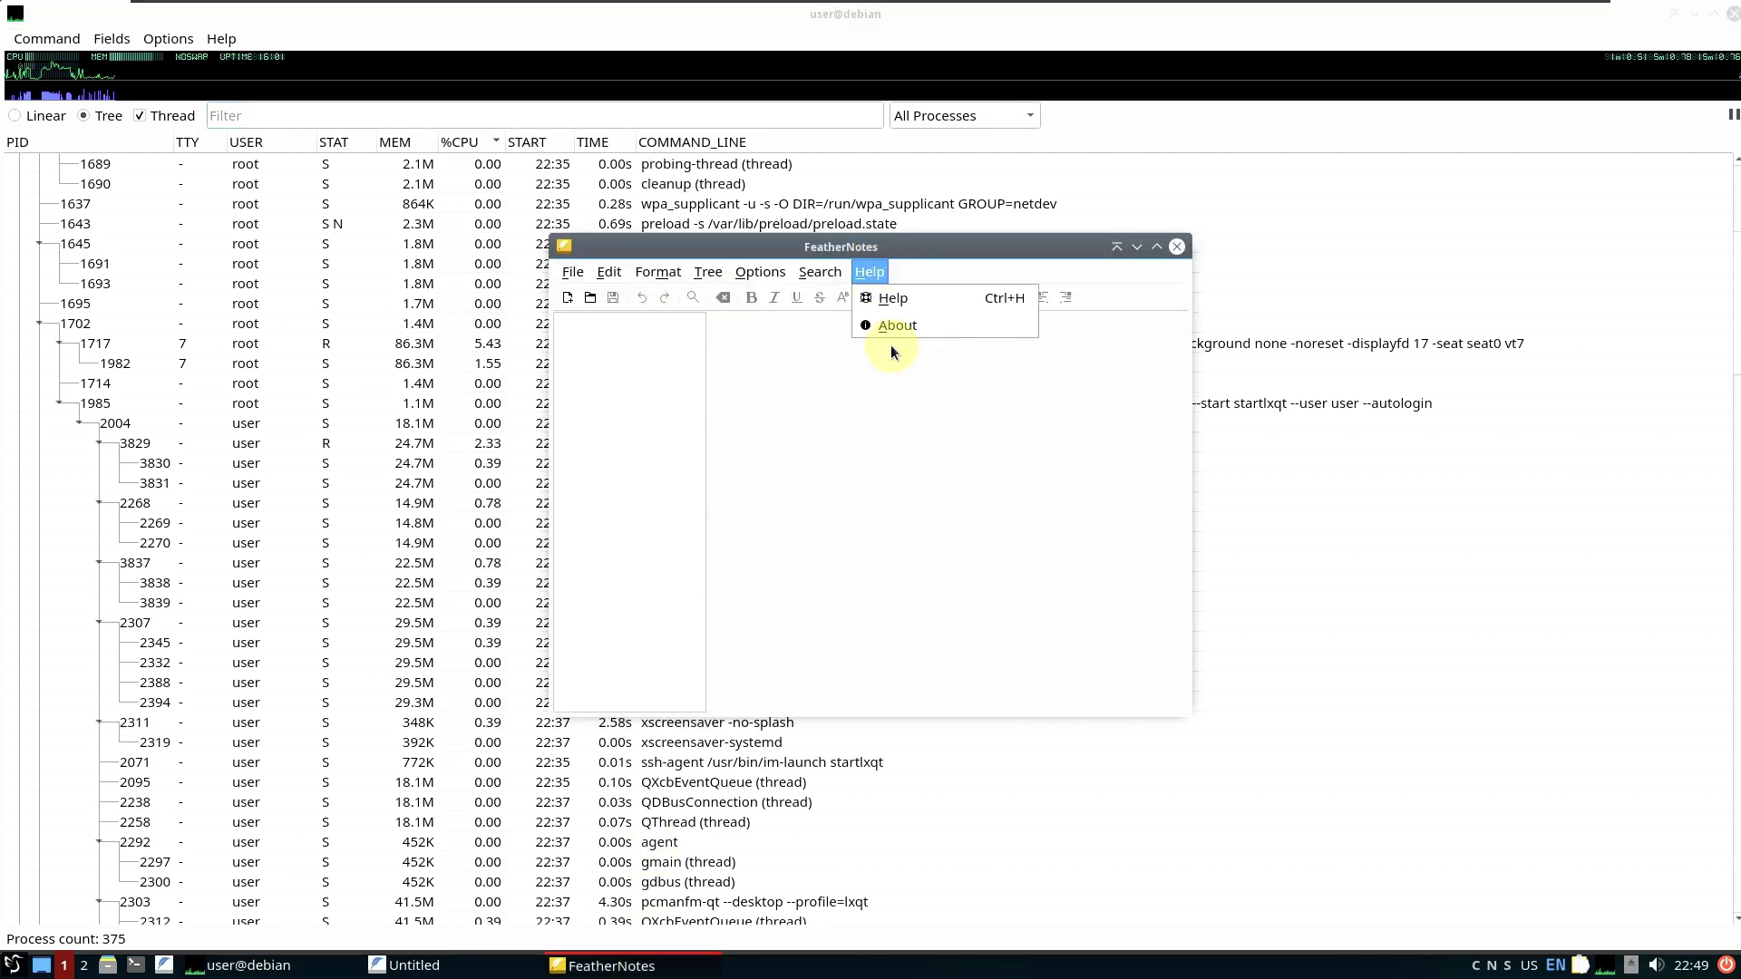
click(892, 343)
click(1001, 612)
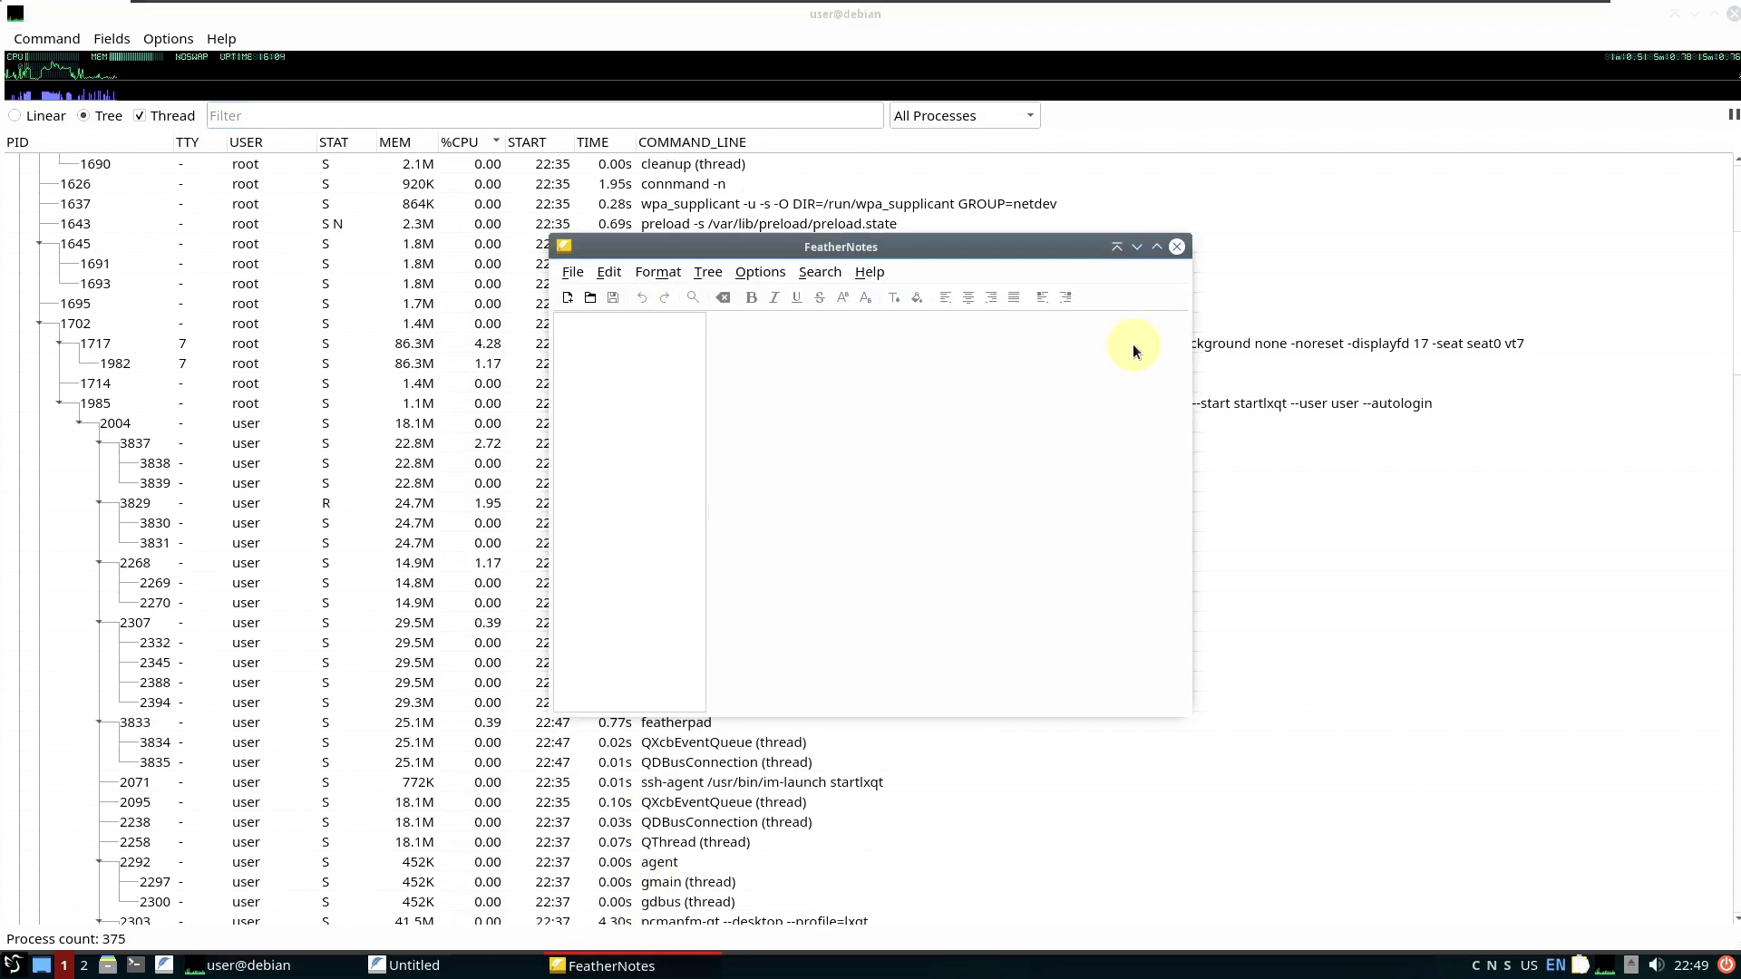
click(1175, 247)
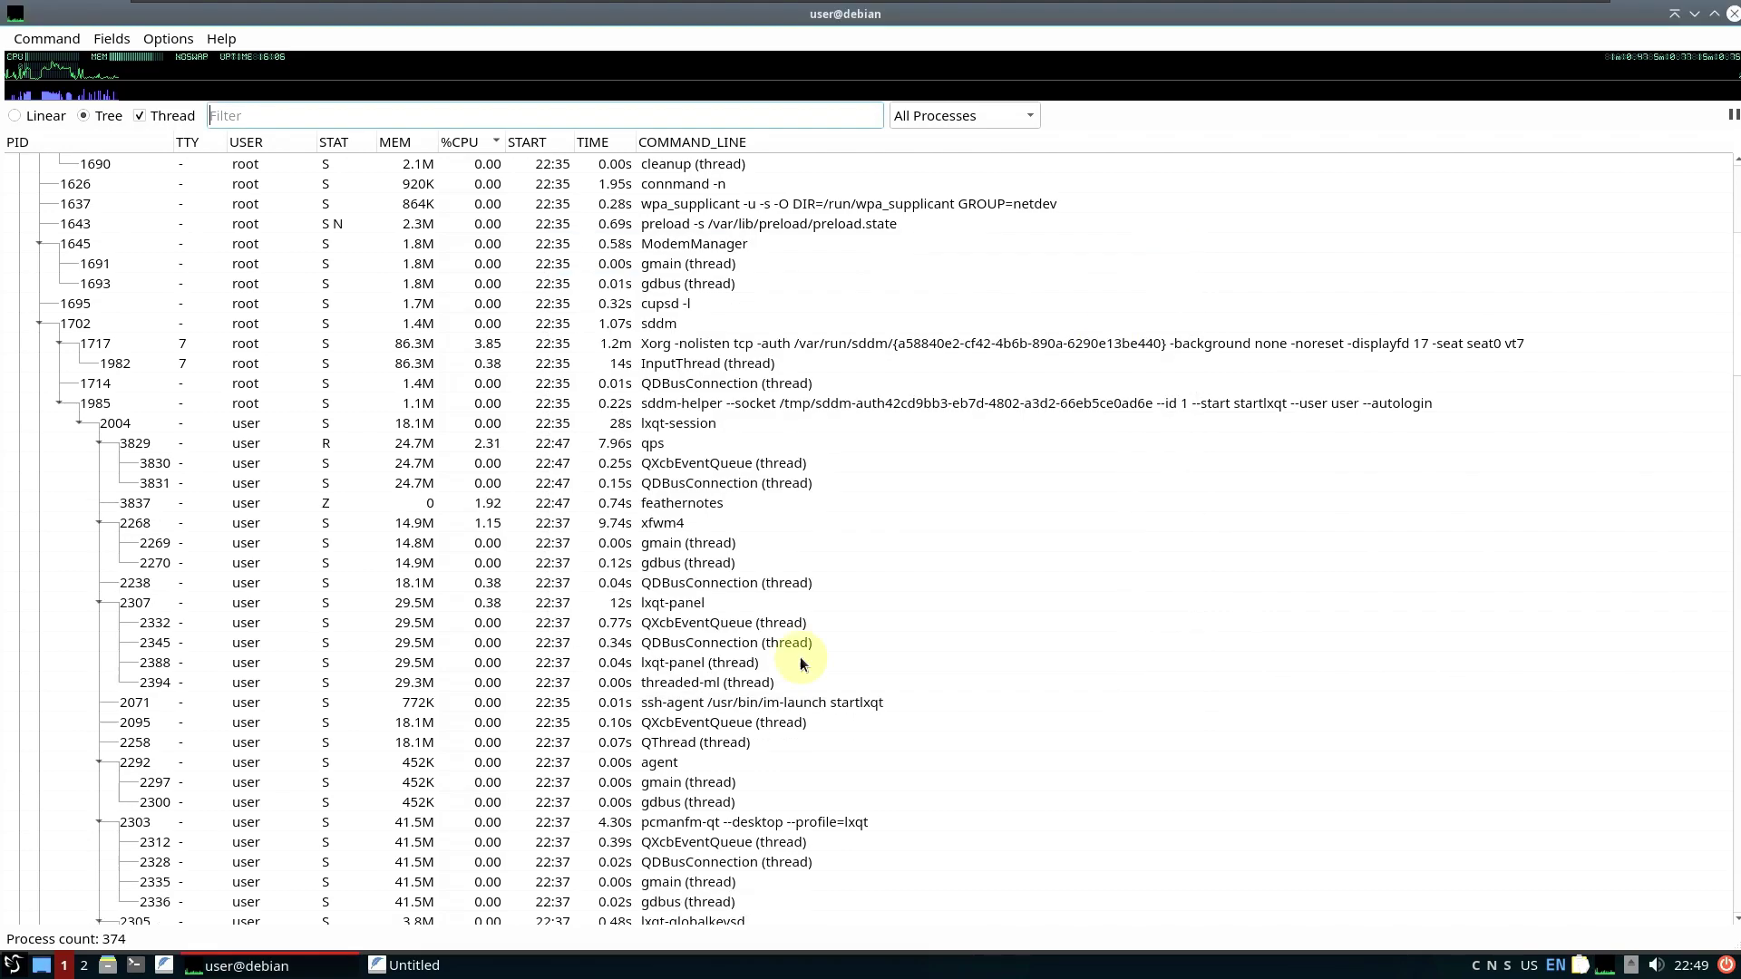
- Type 'youtube.com/9to5linux' and 'subscribe' on separate lines in the untitled FeatherPad document
click(468, 947)
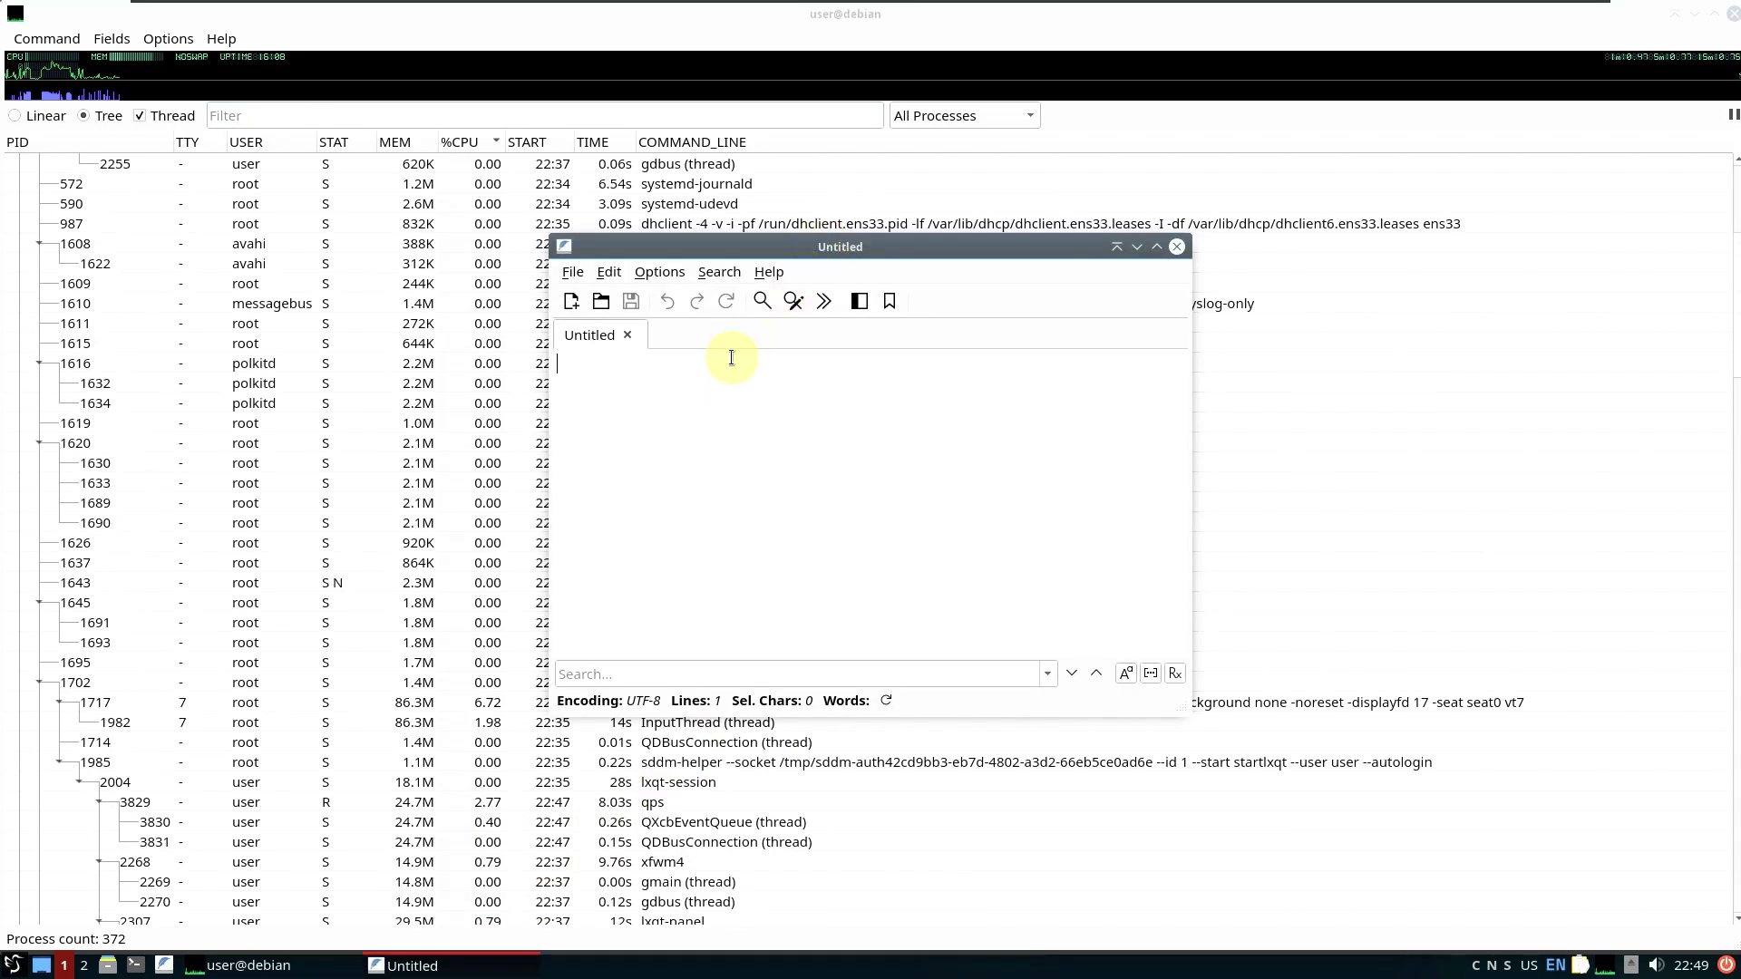
text(yout)
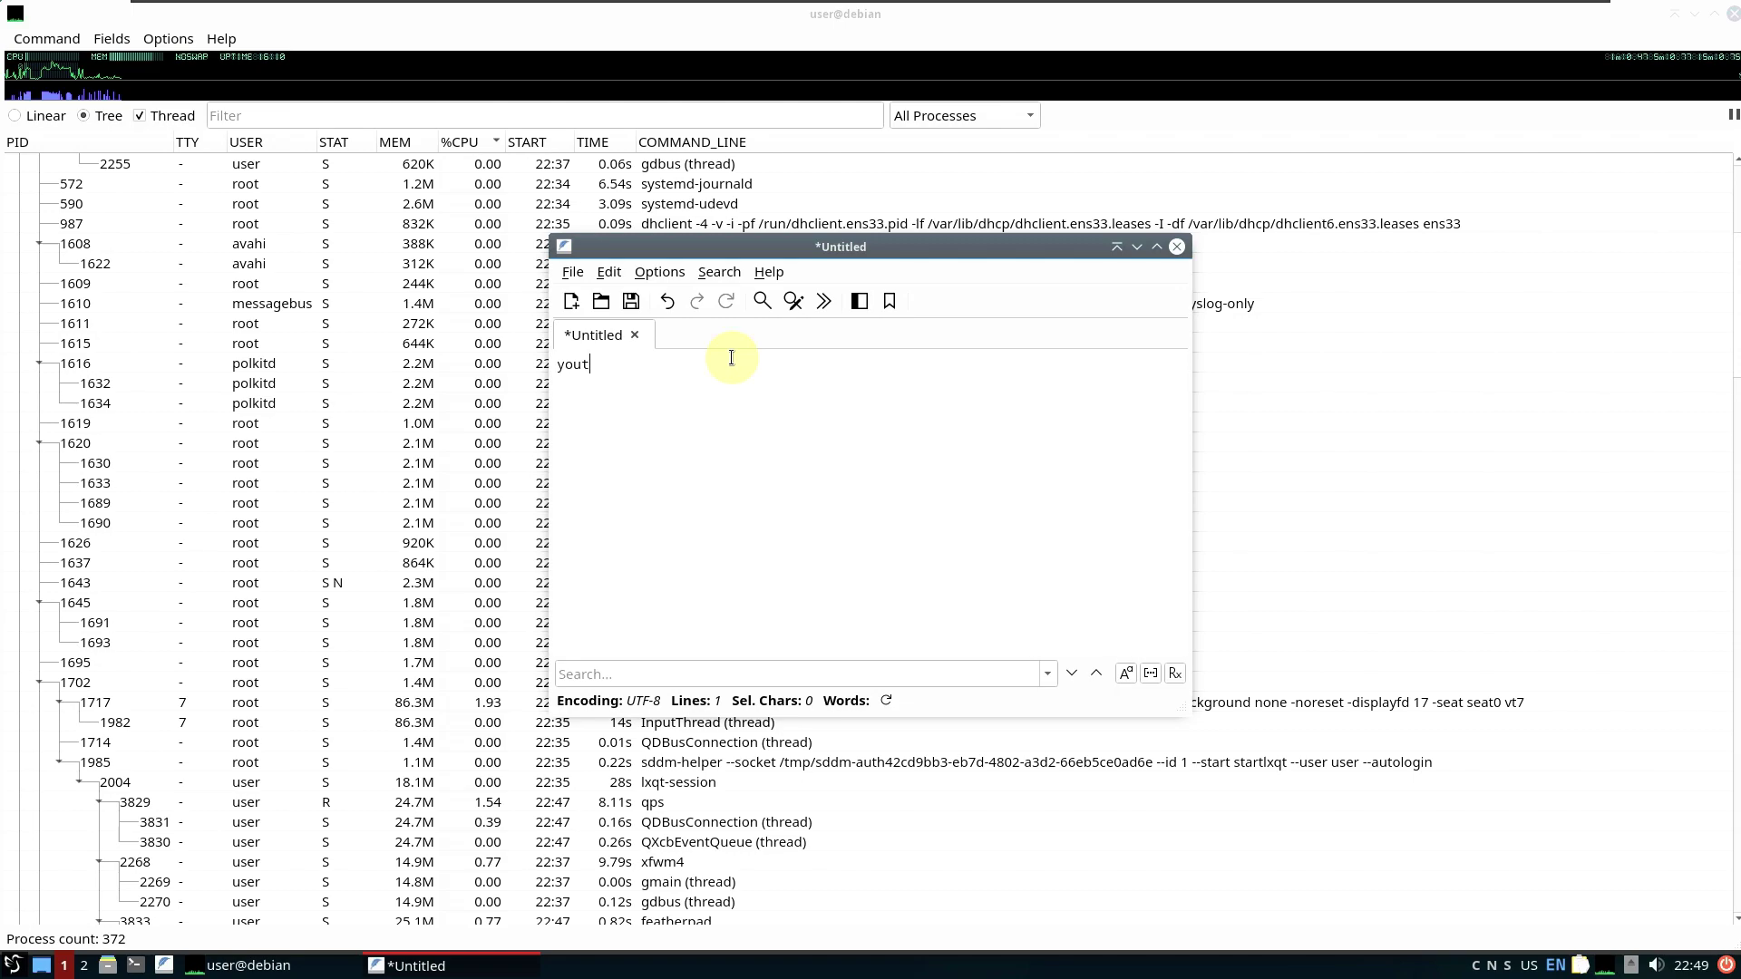
text(ube.com)
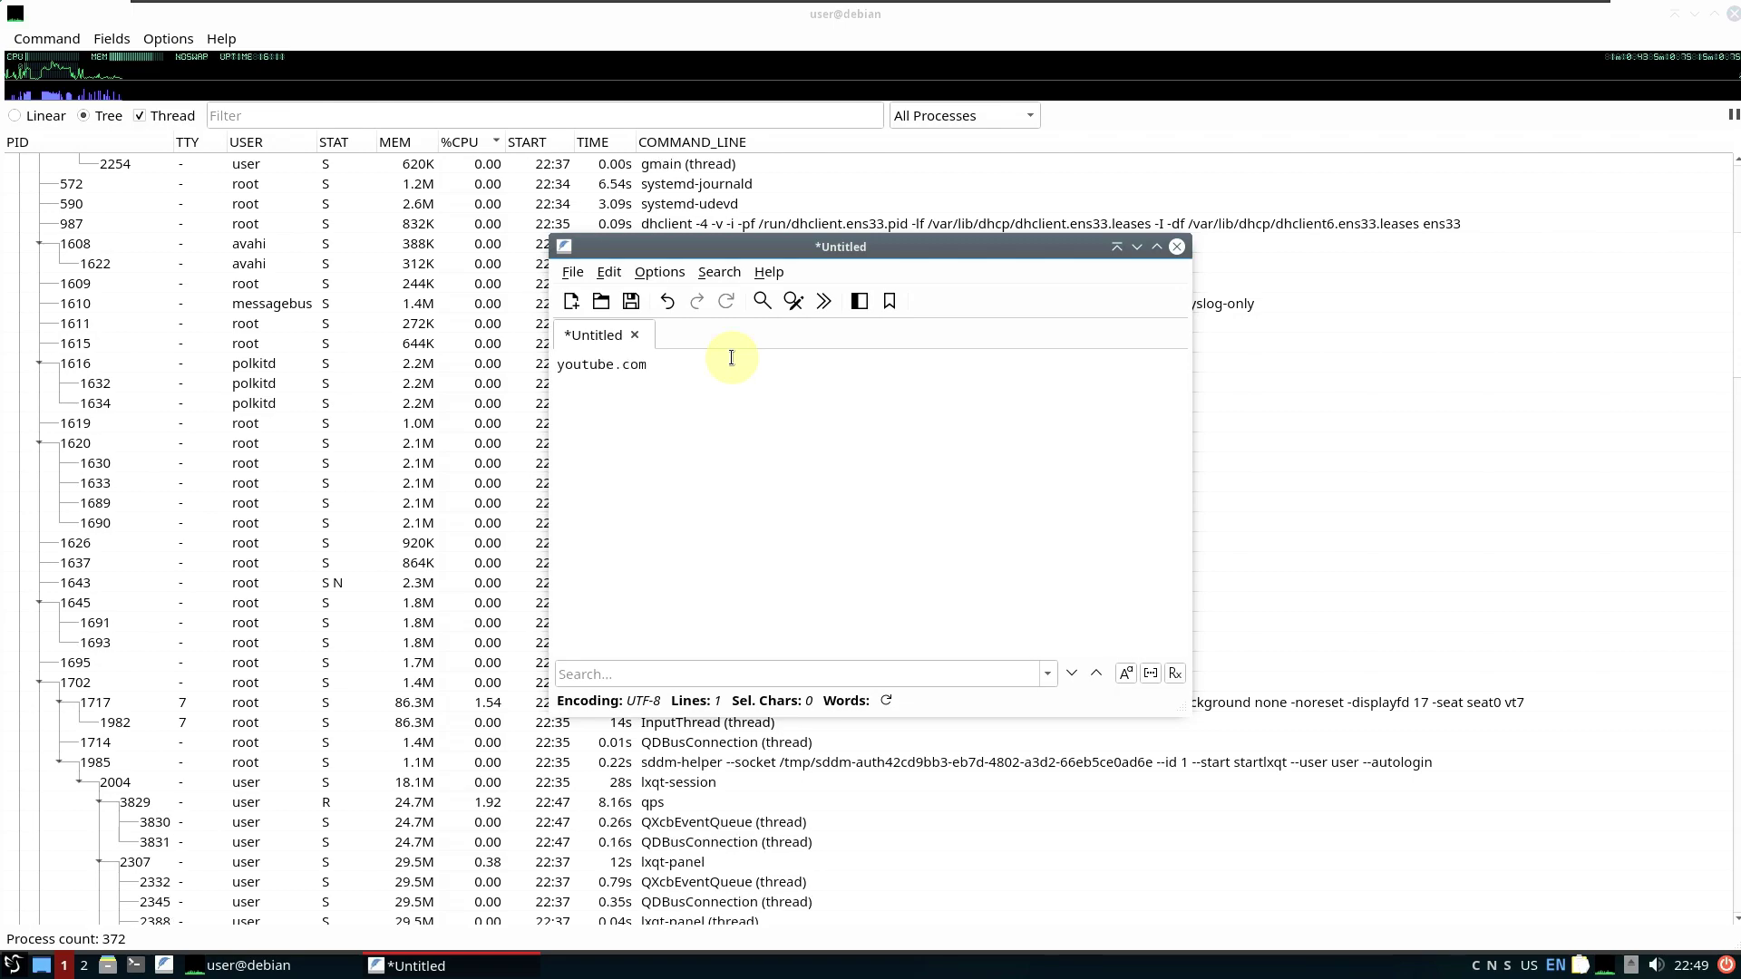
text(/9to5linux)
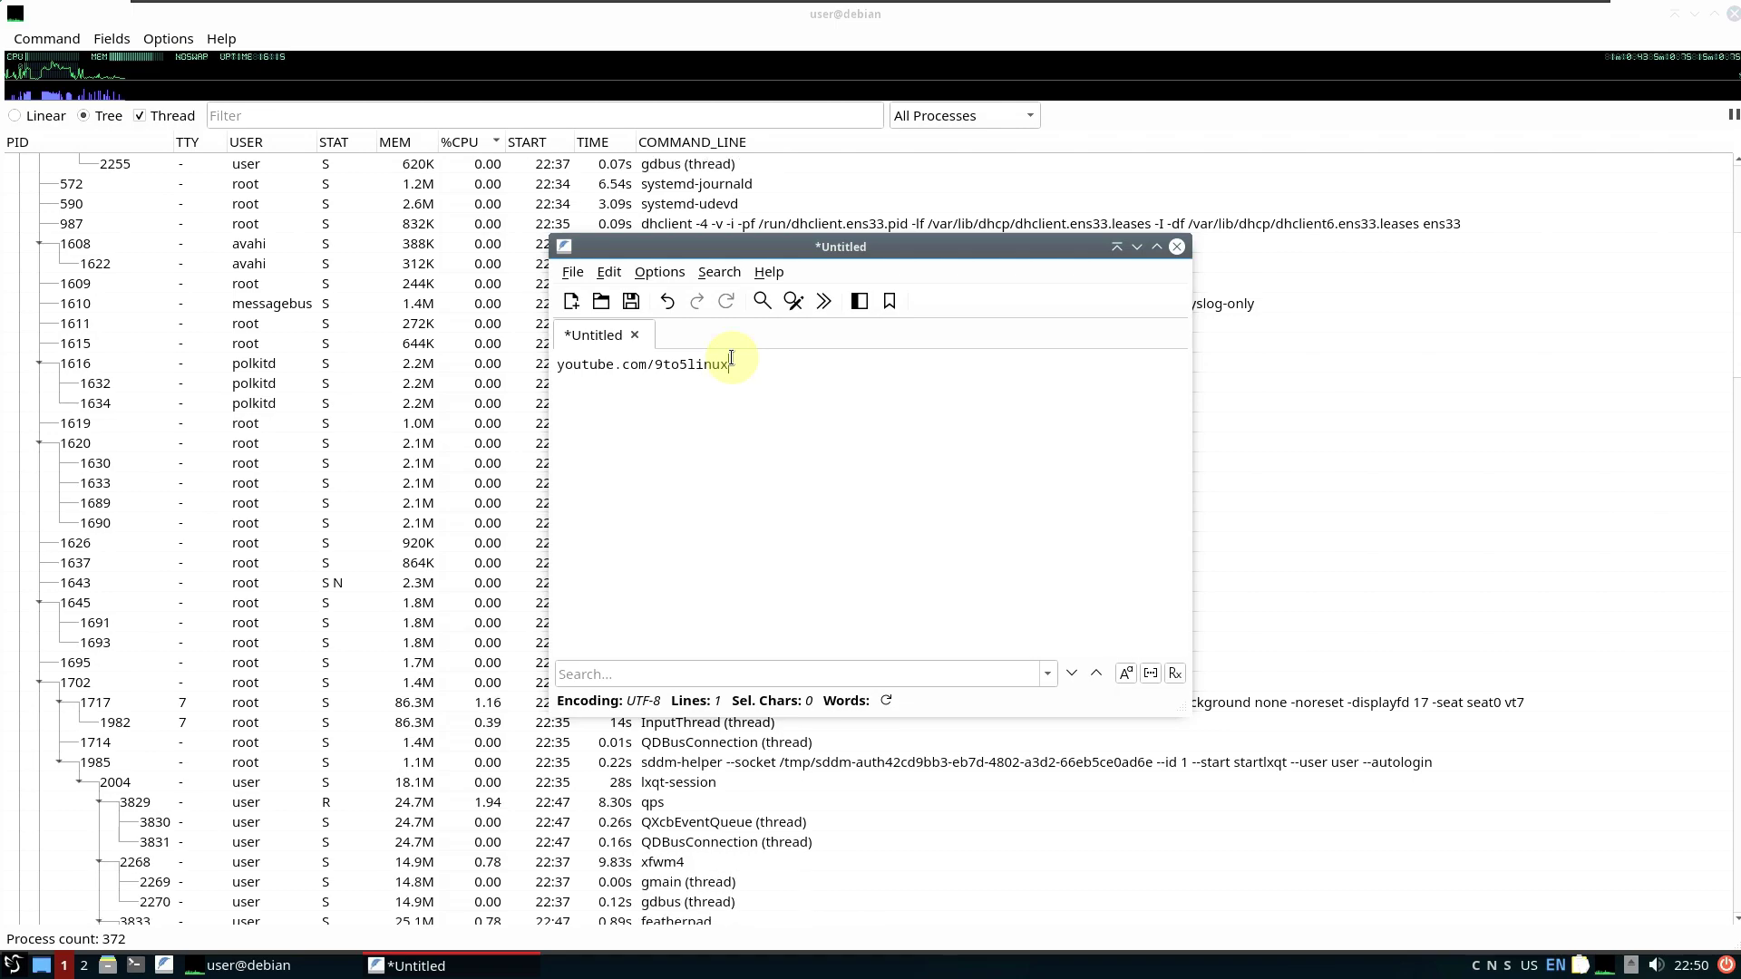
key(Return)
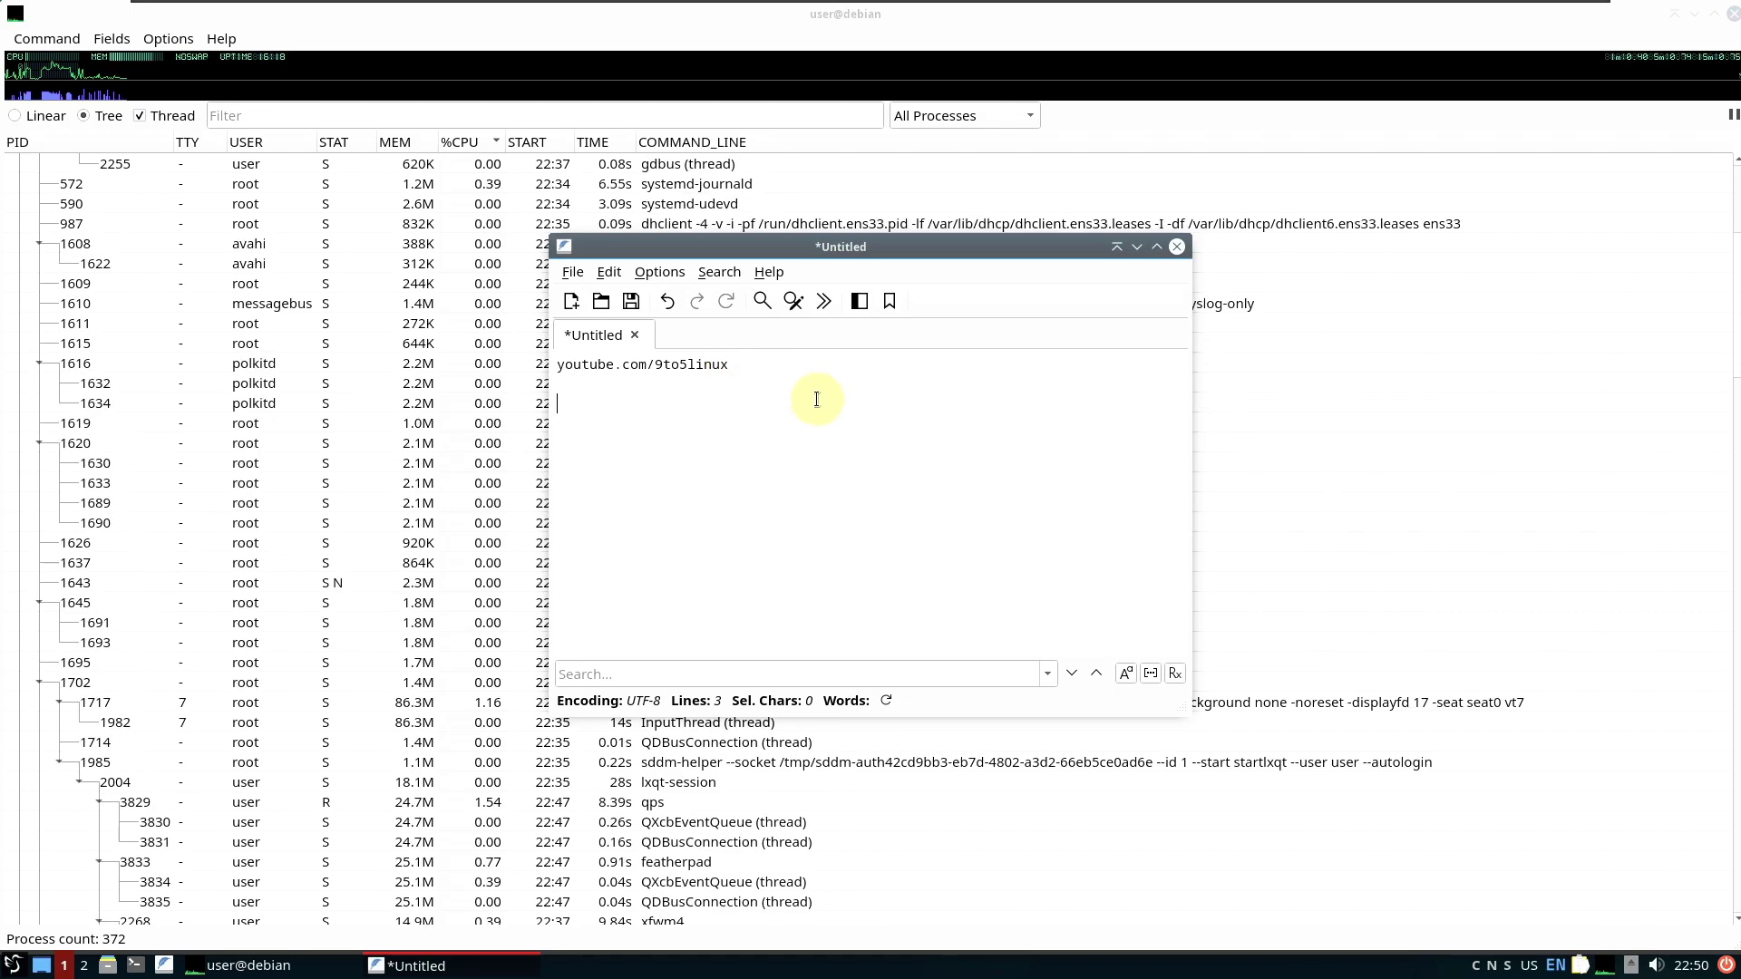
text(subsc)
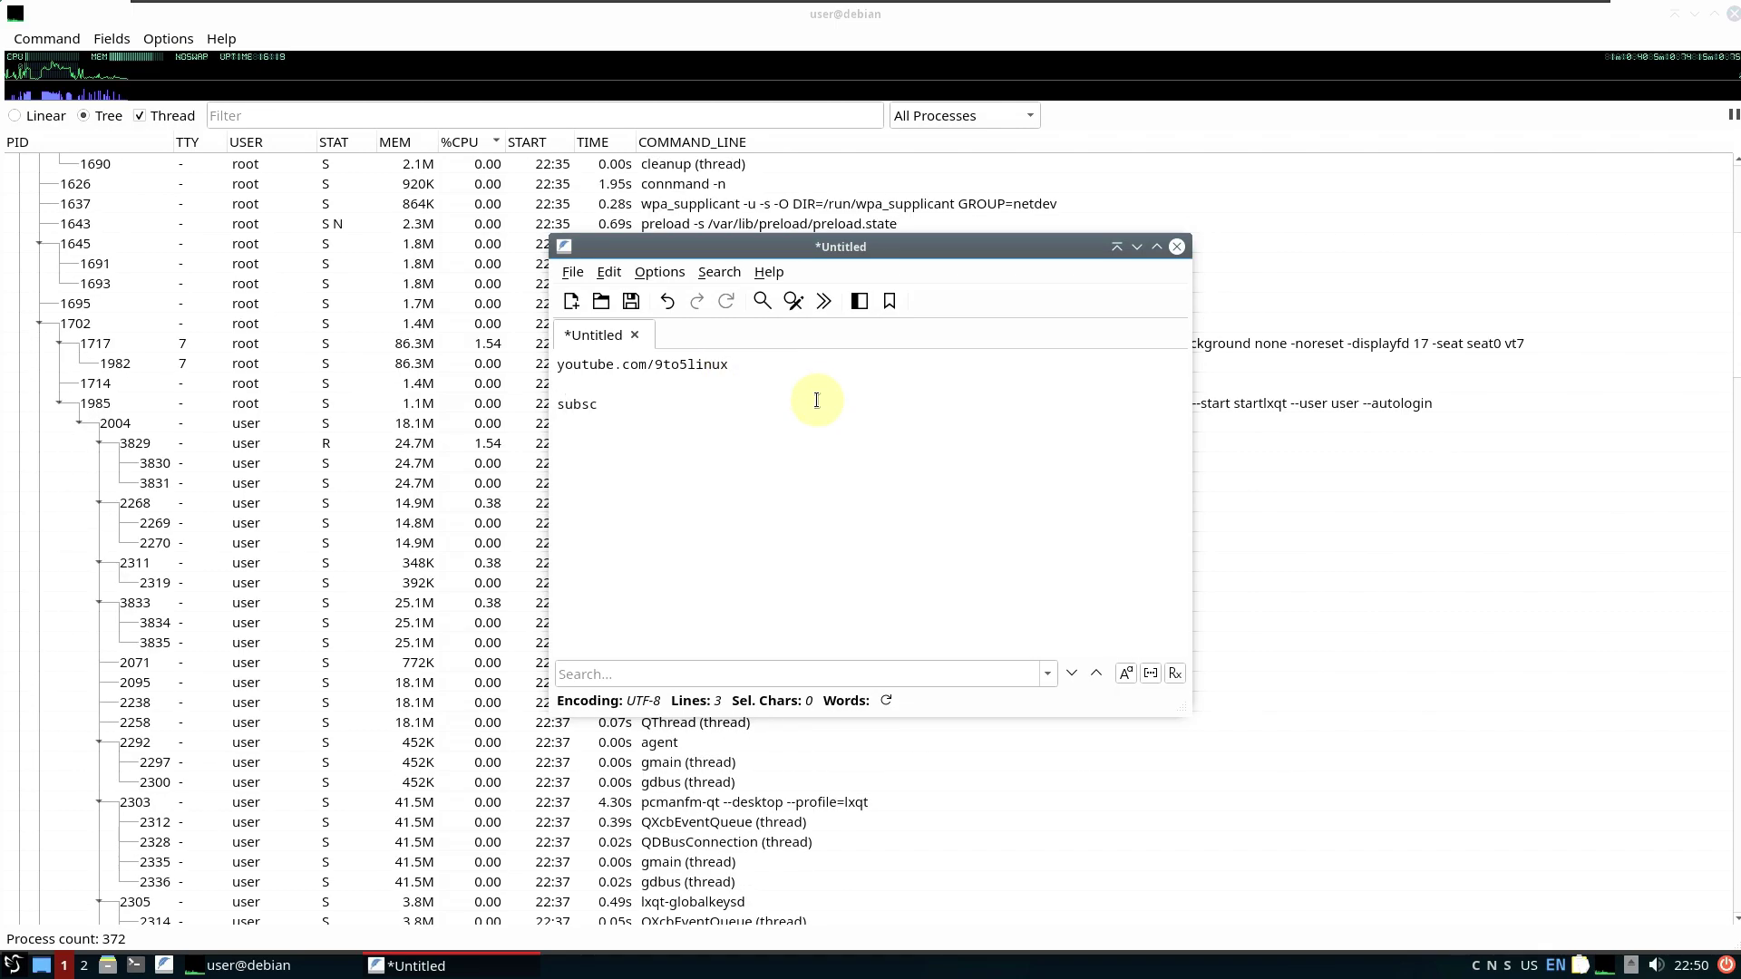
text(ribe)
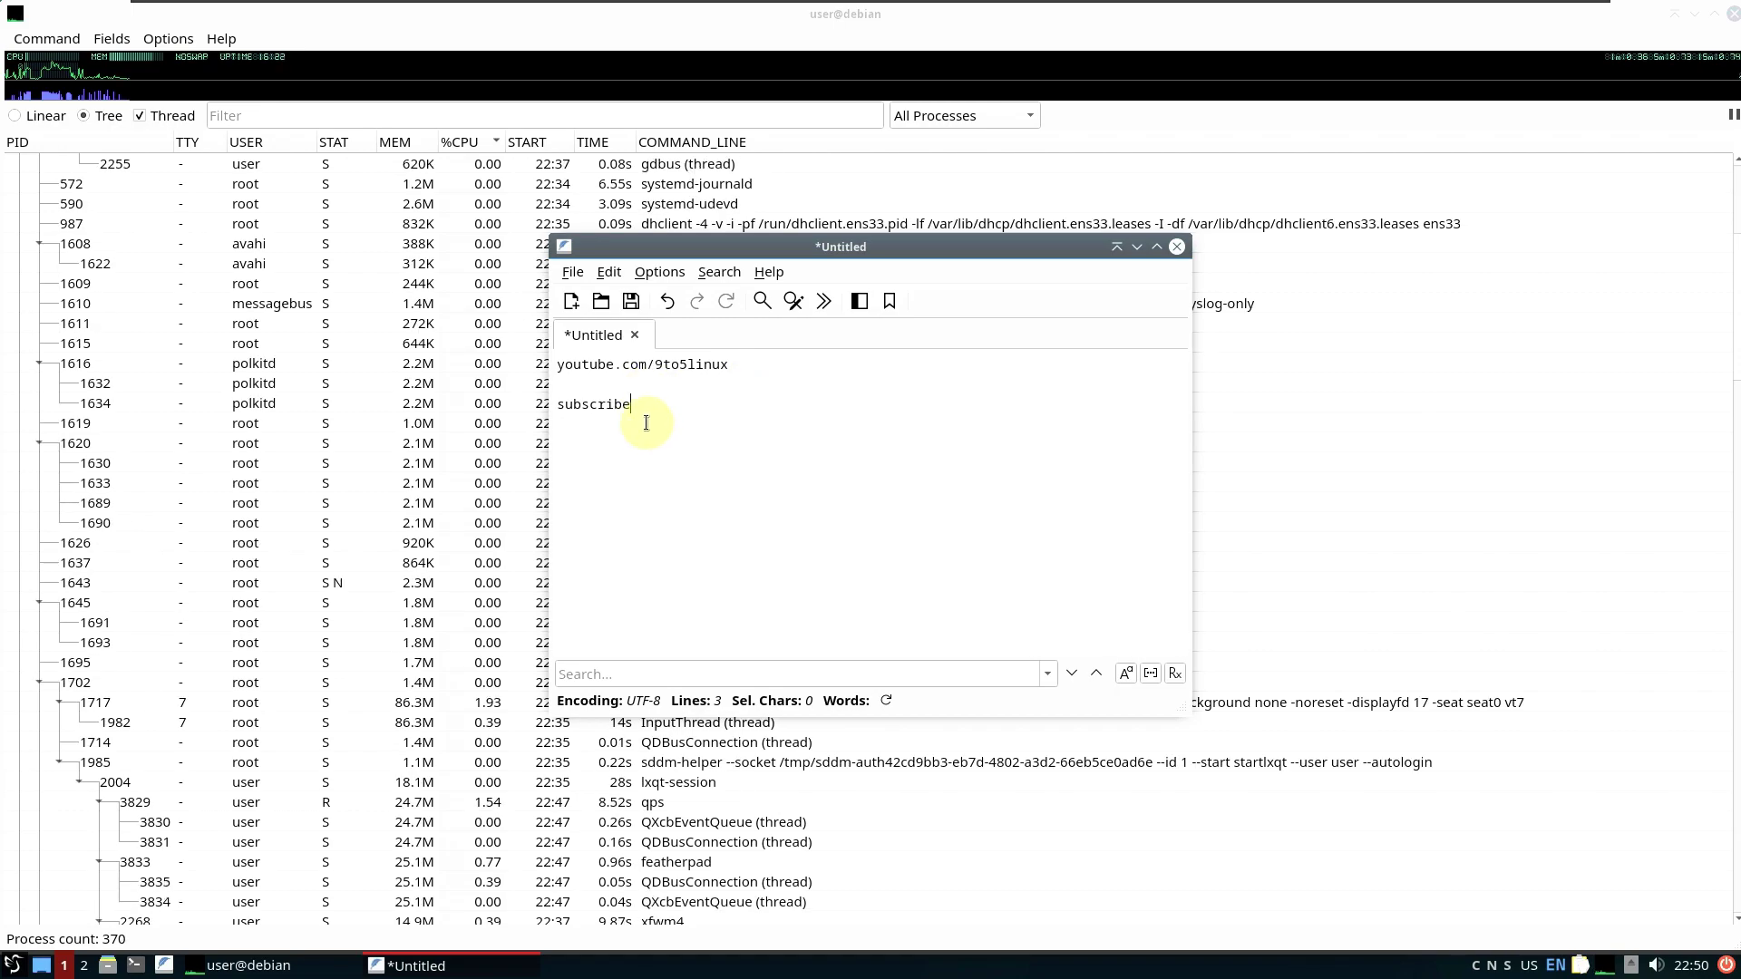
- View About FeatherPad (version 1.3.5), then close FeatherPad discarding the unsaved text
click(769, 272)
click(797, 331)
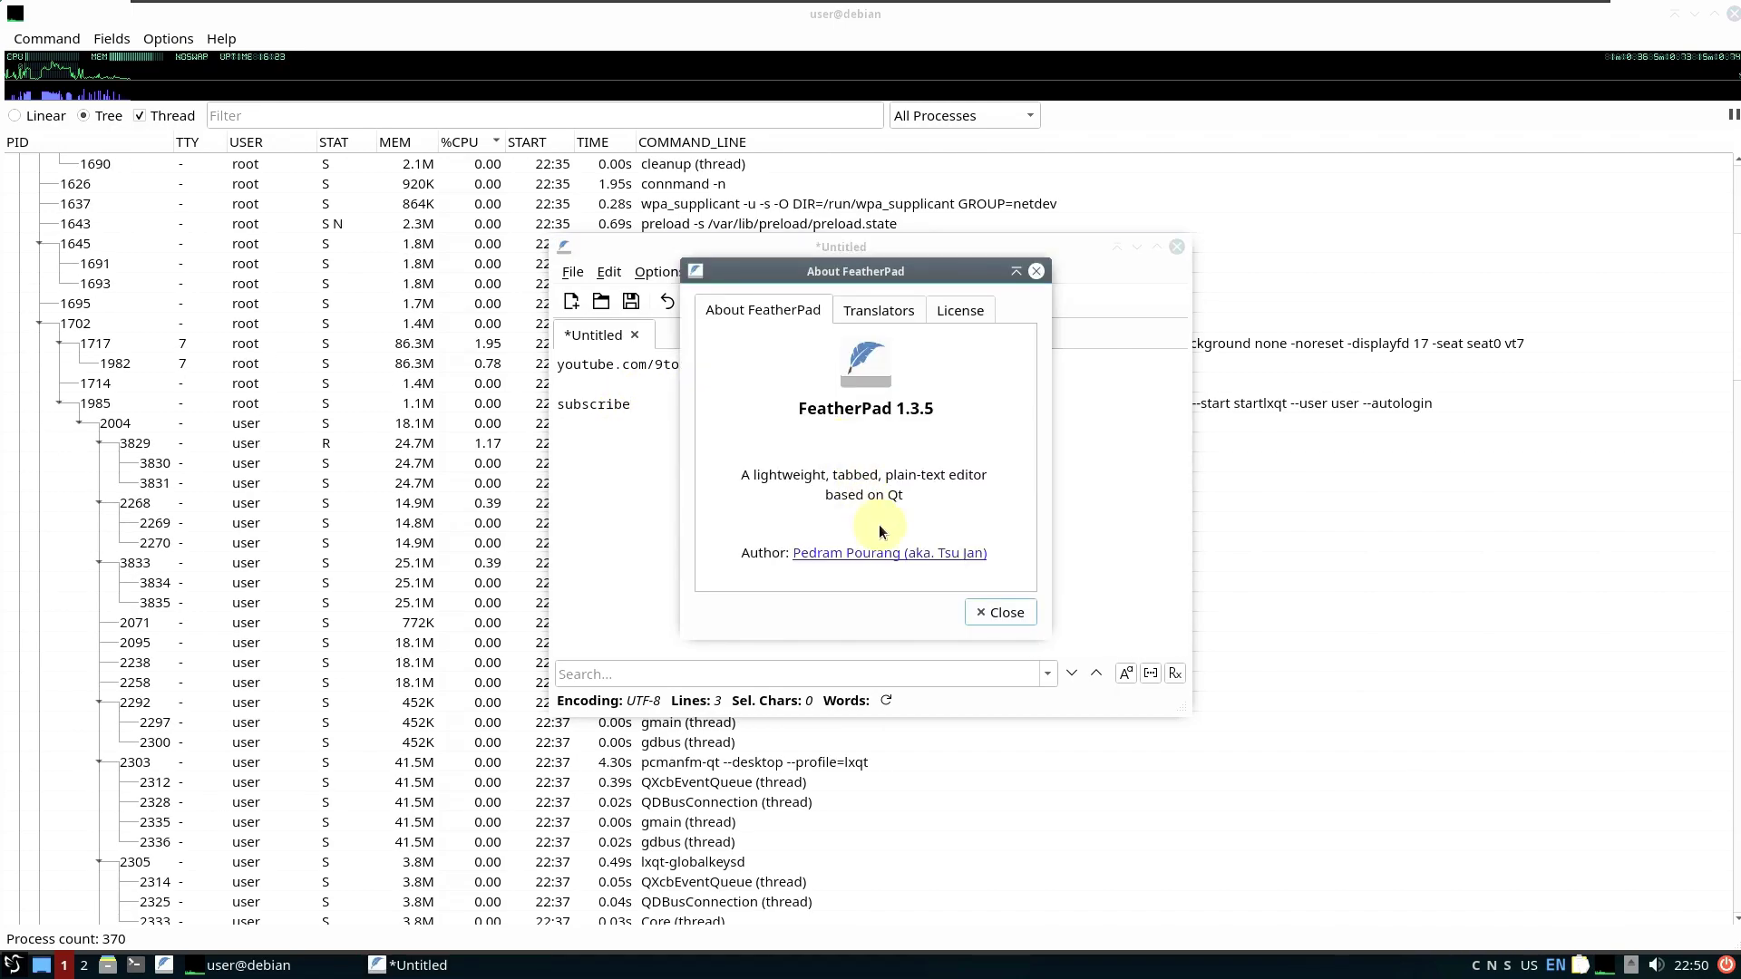
click(998, 615)
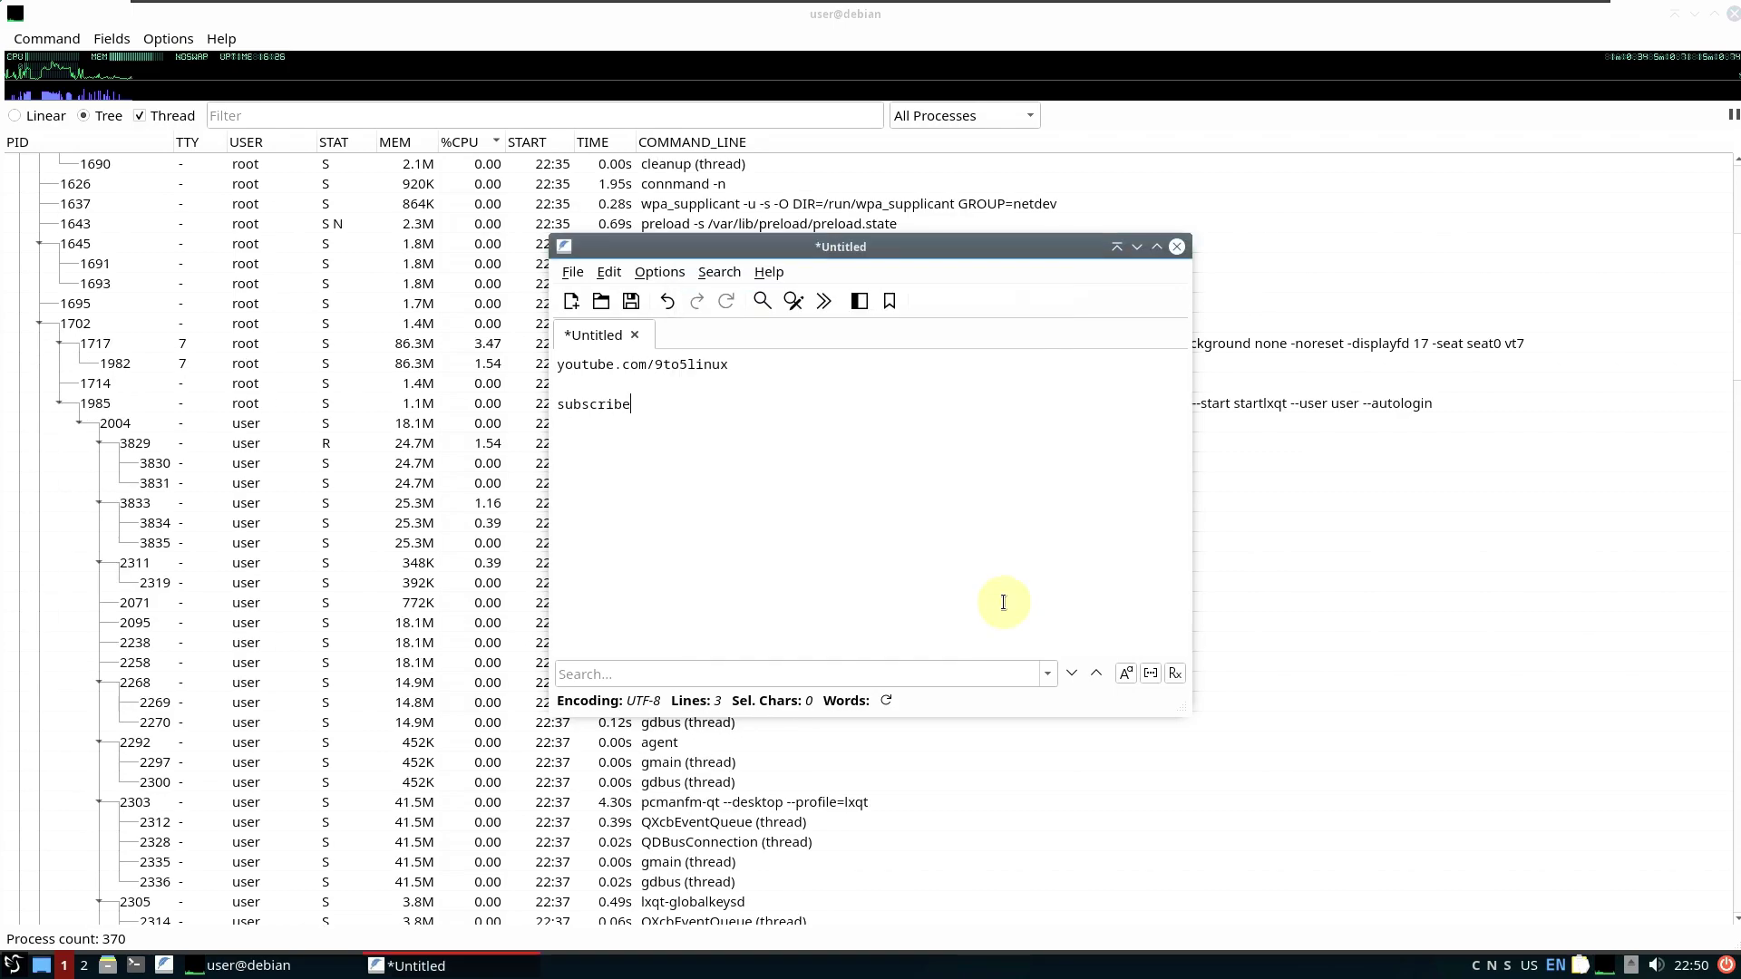
click(1177, 246)
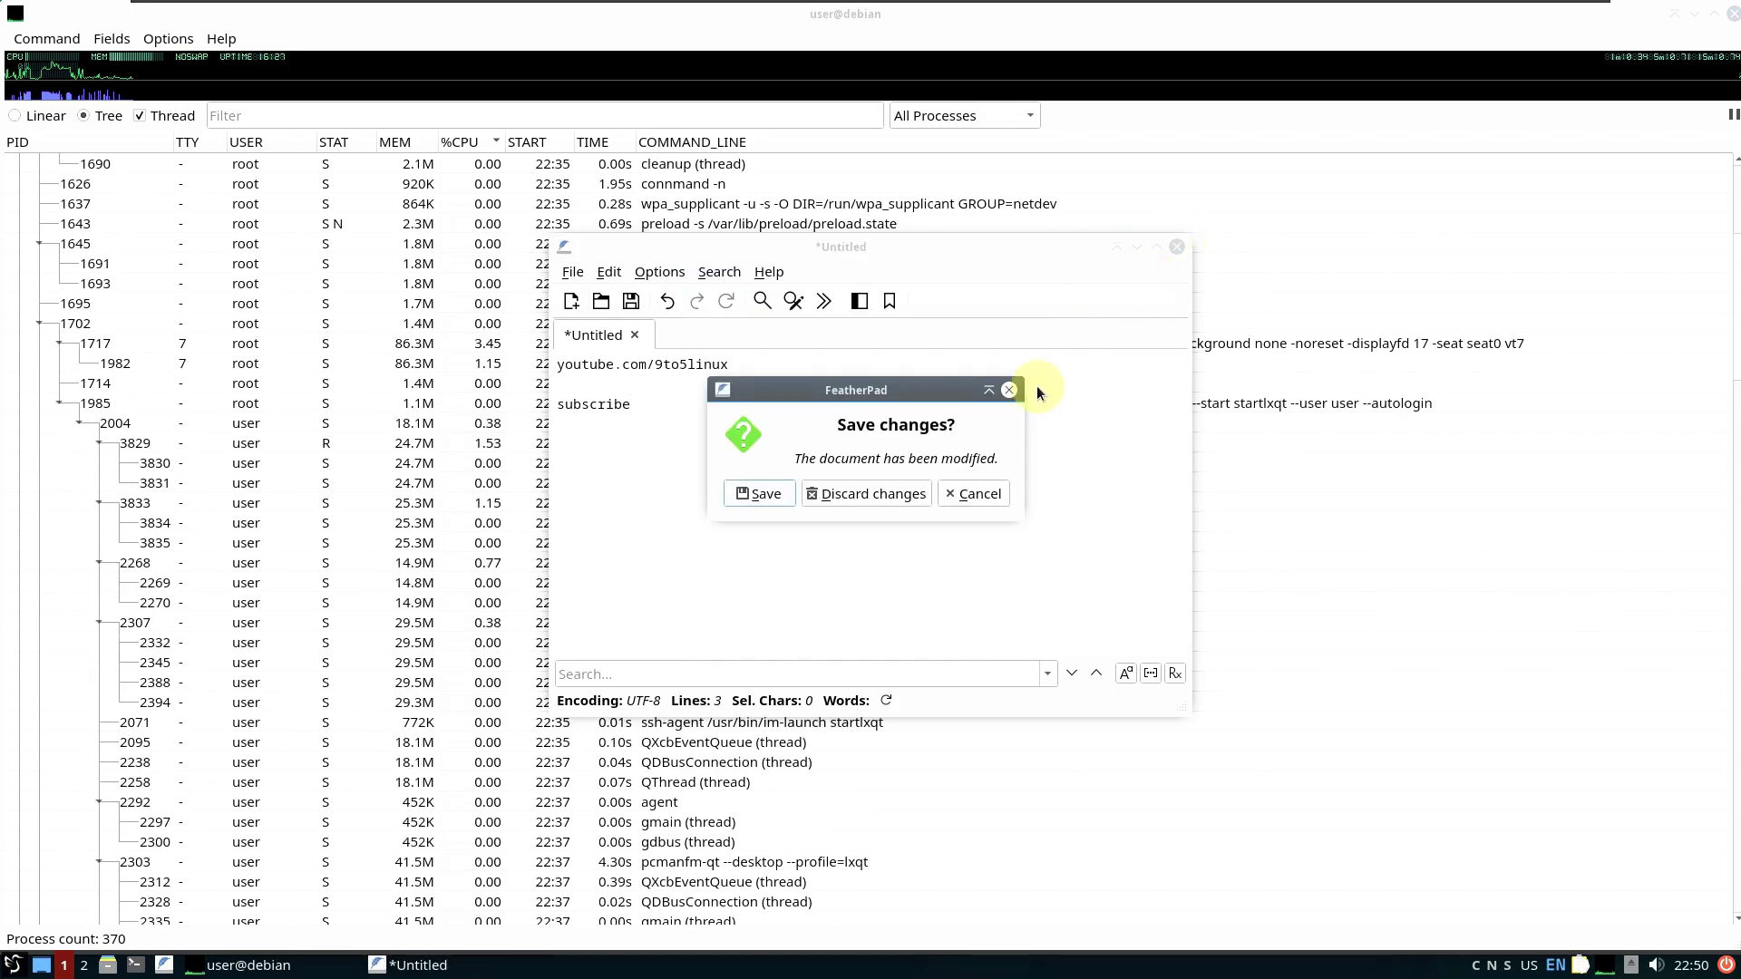
click(912, 499)
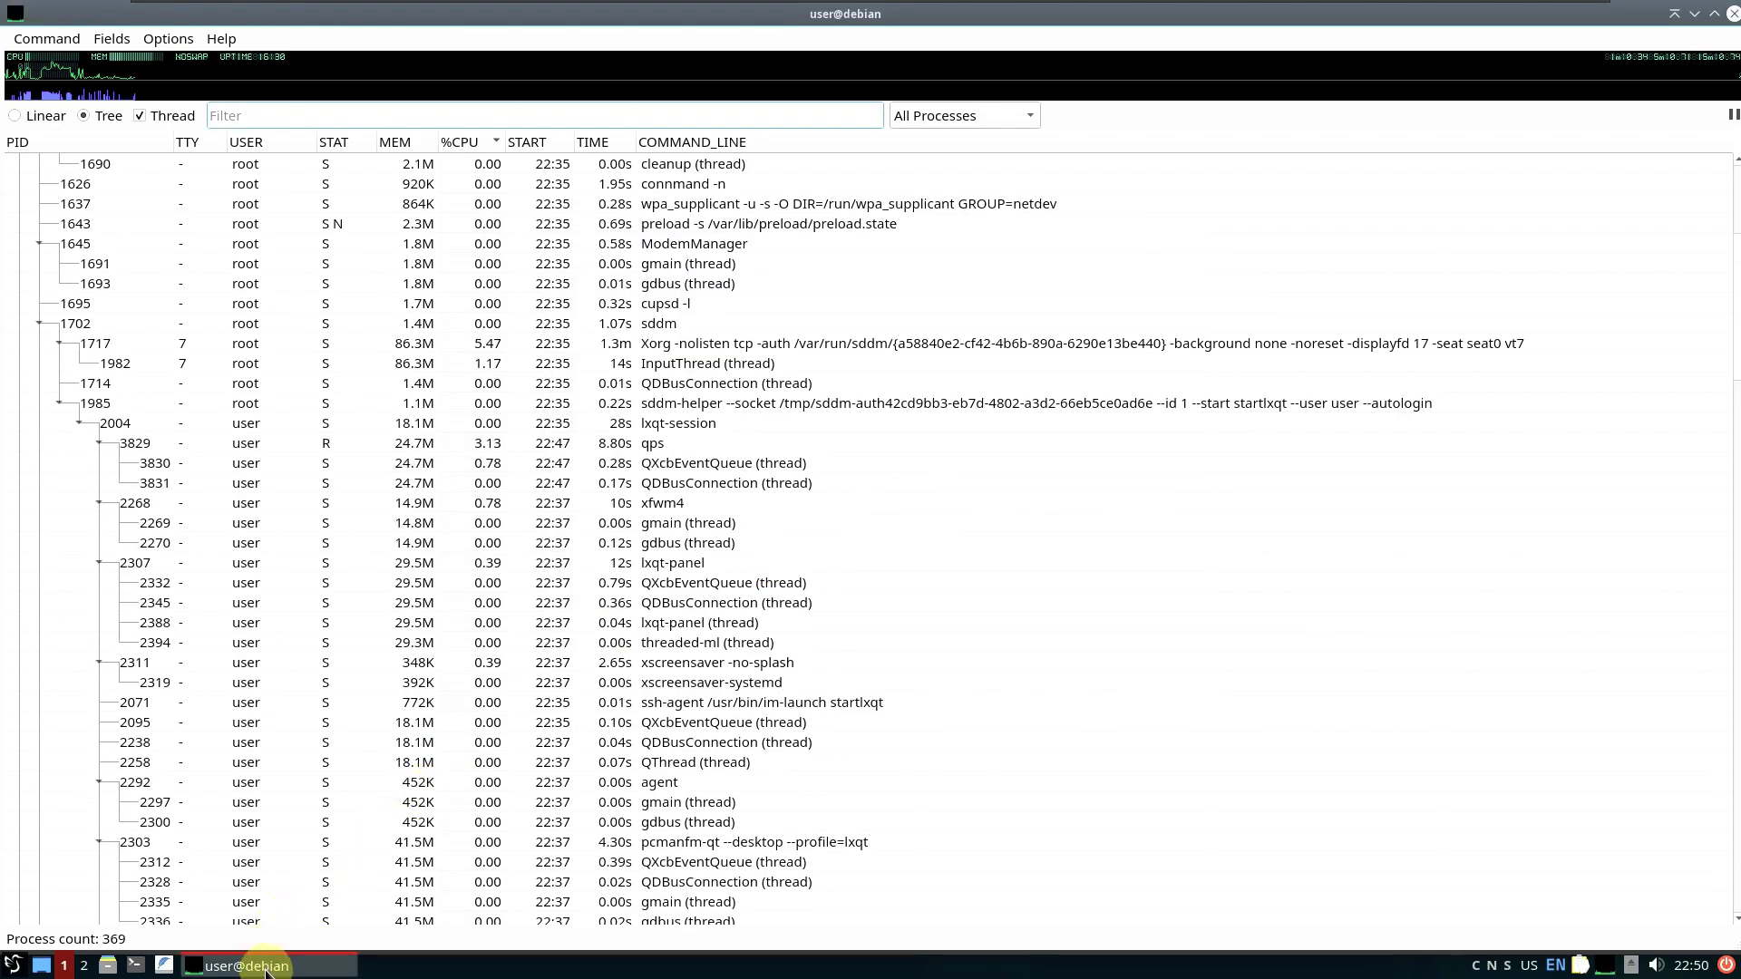
- Close the qps process viewer window so the desktop is showing
mouse_move(140, 59)
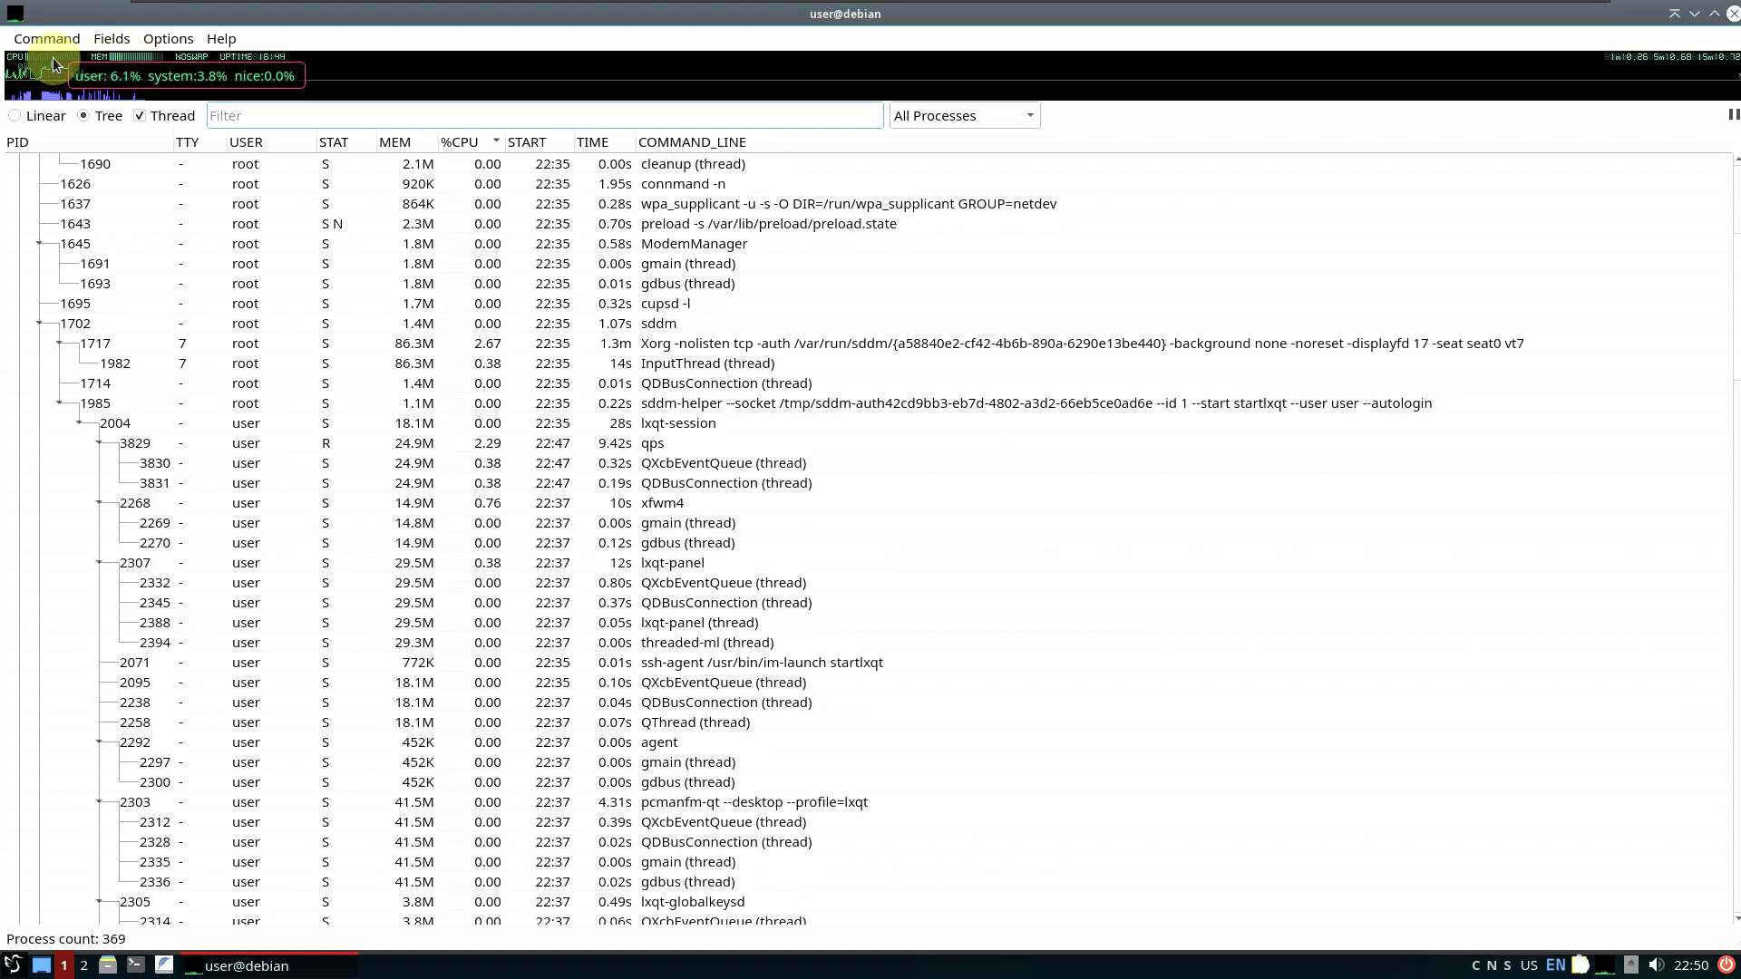
click(1733, 14)
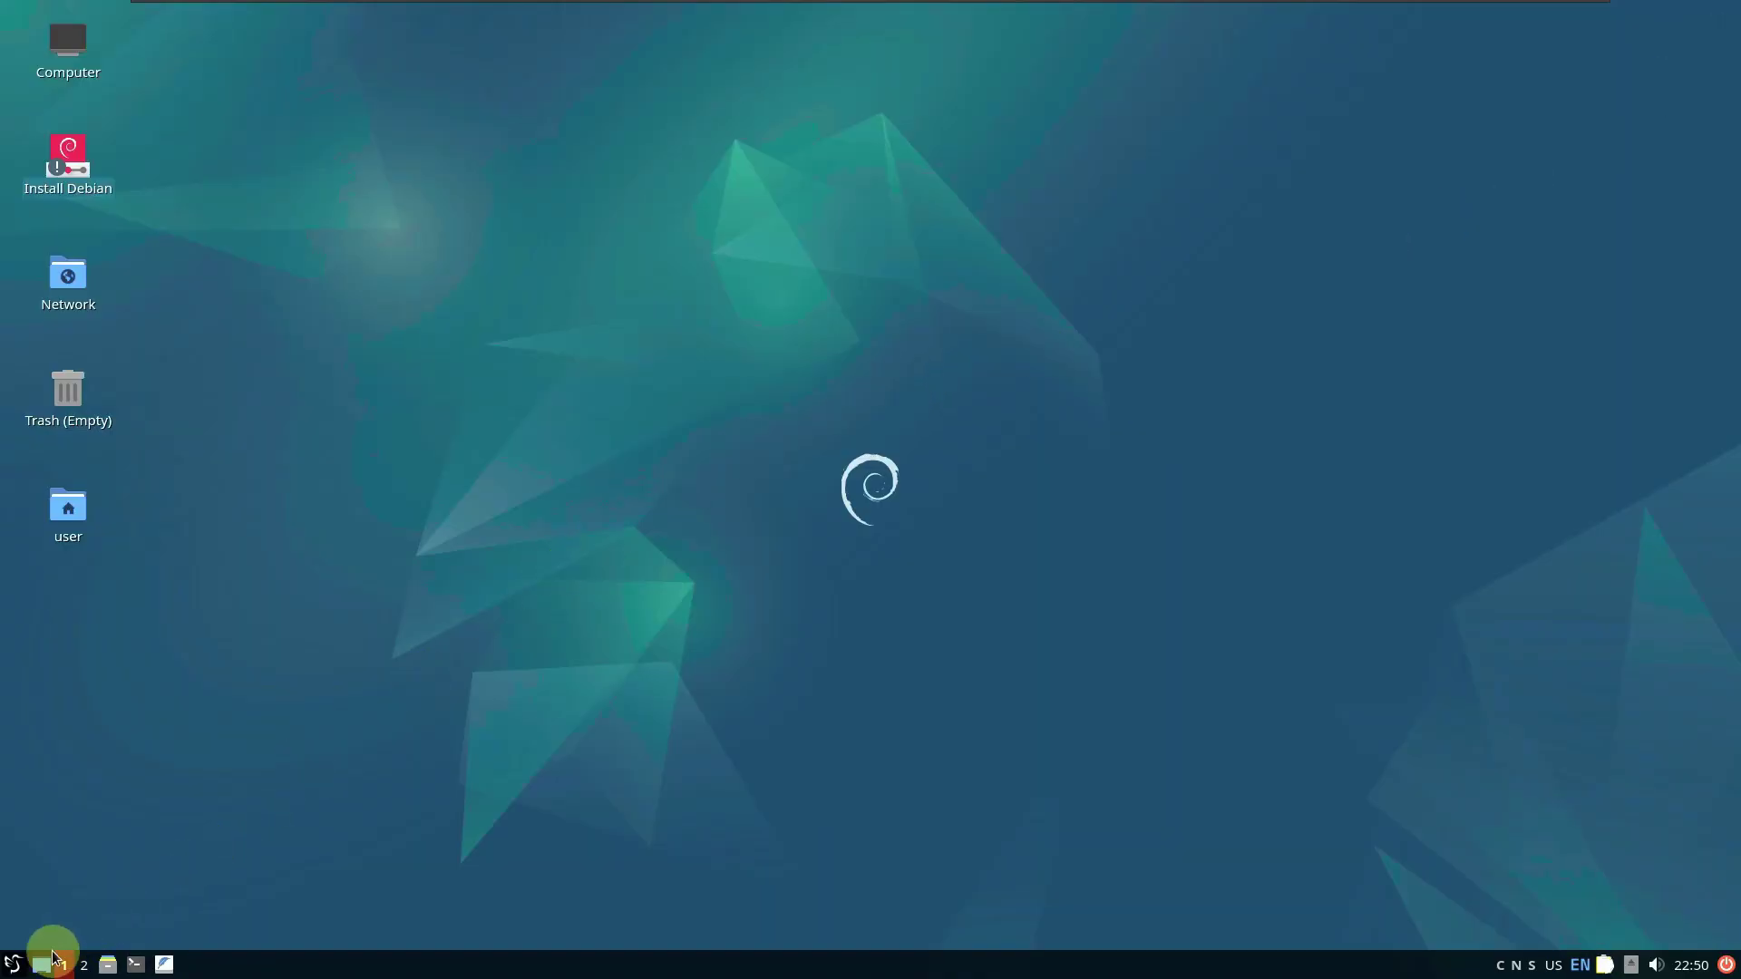
click(17, 964)
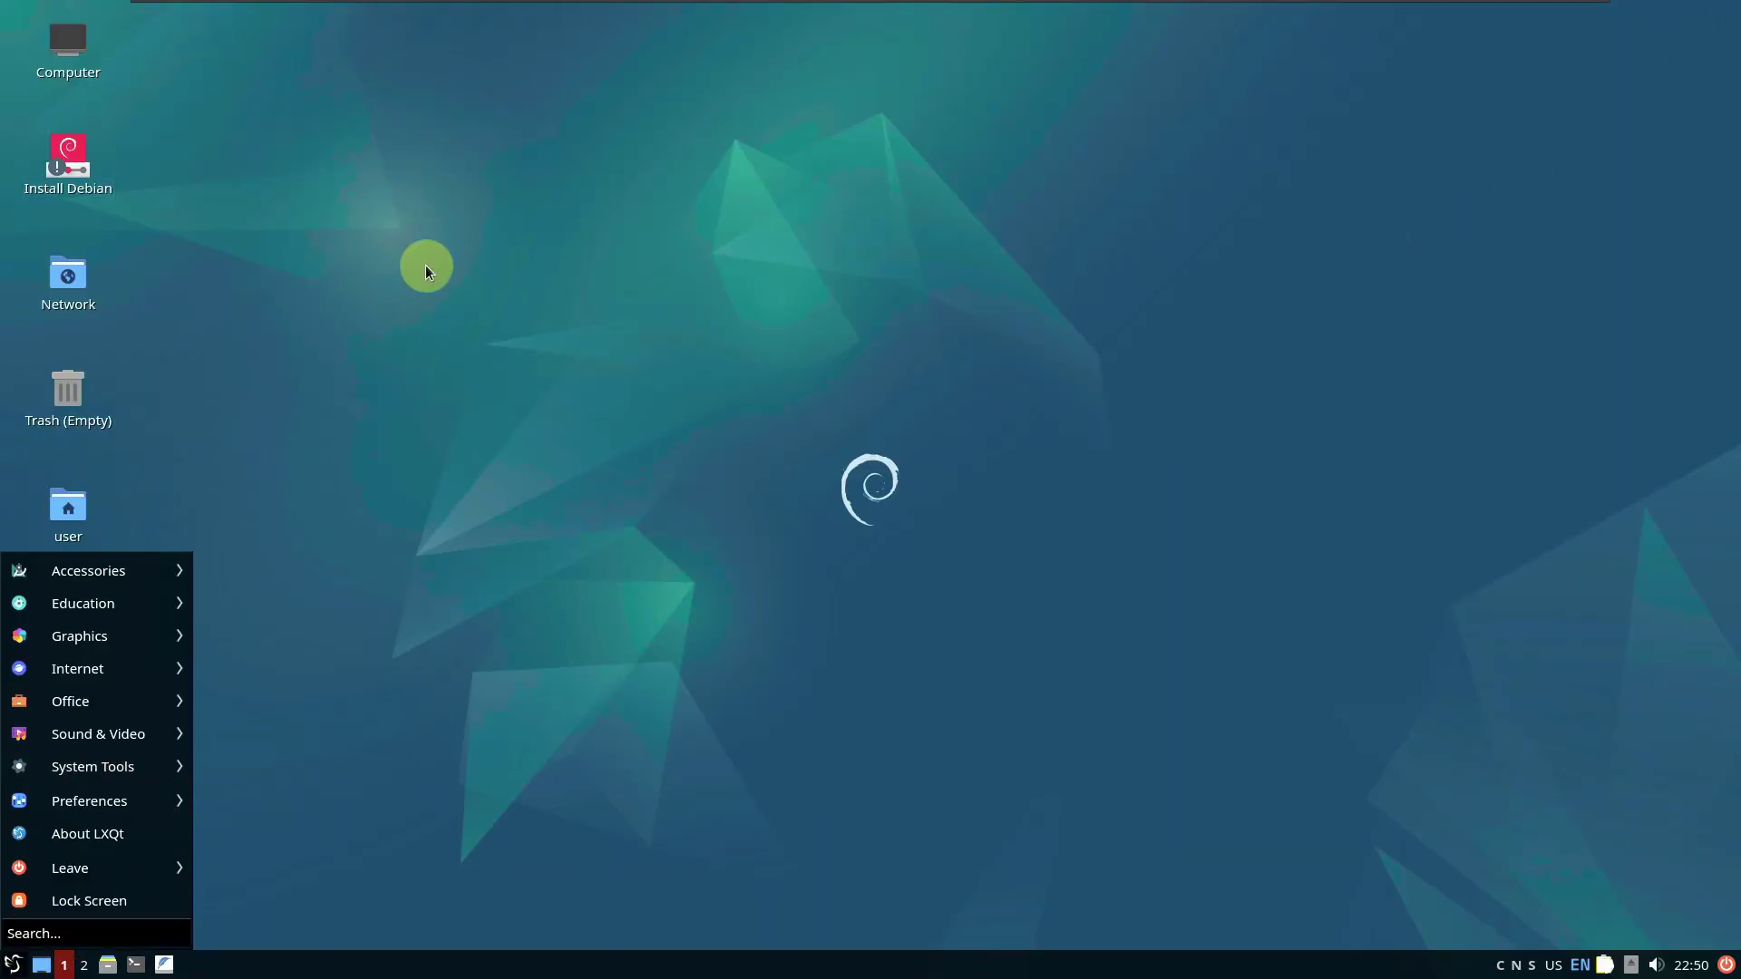
right_click(728, 198)
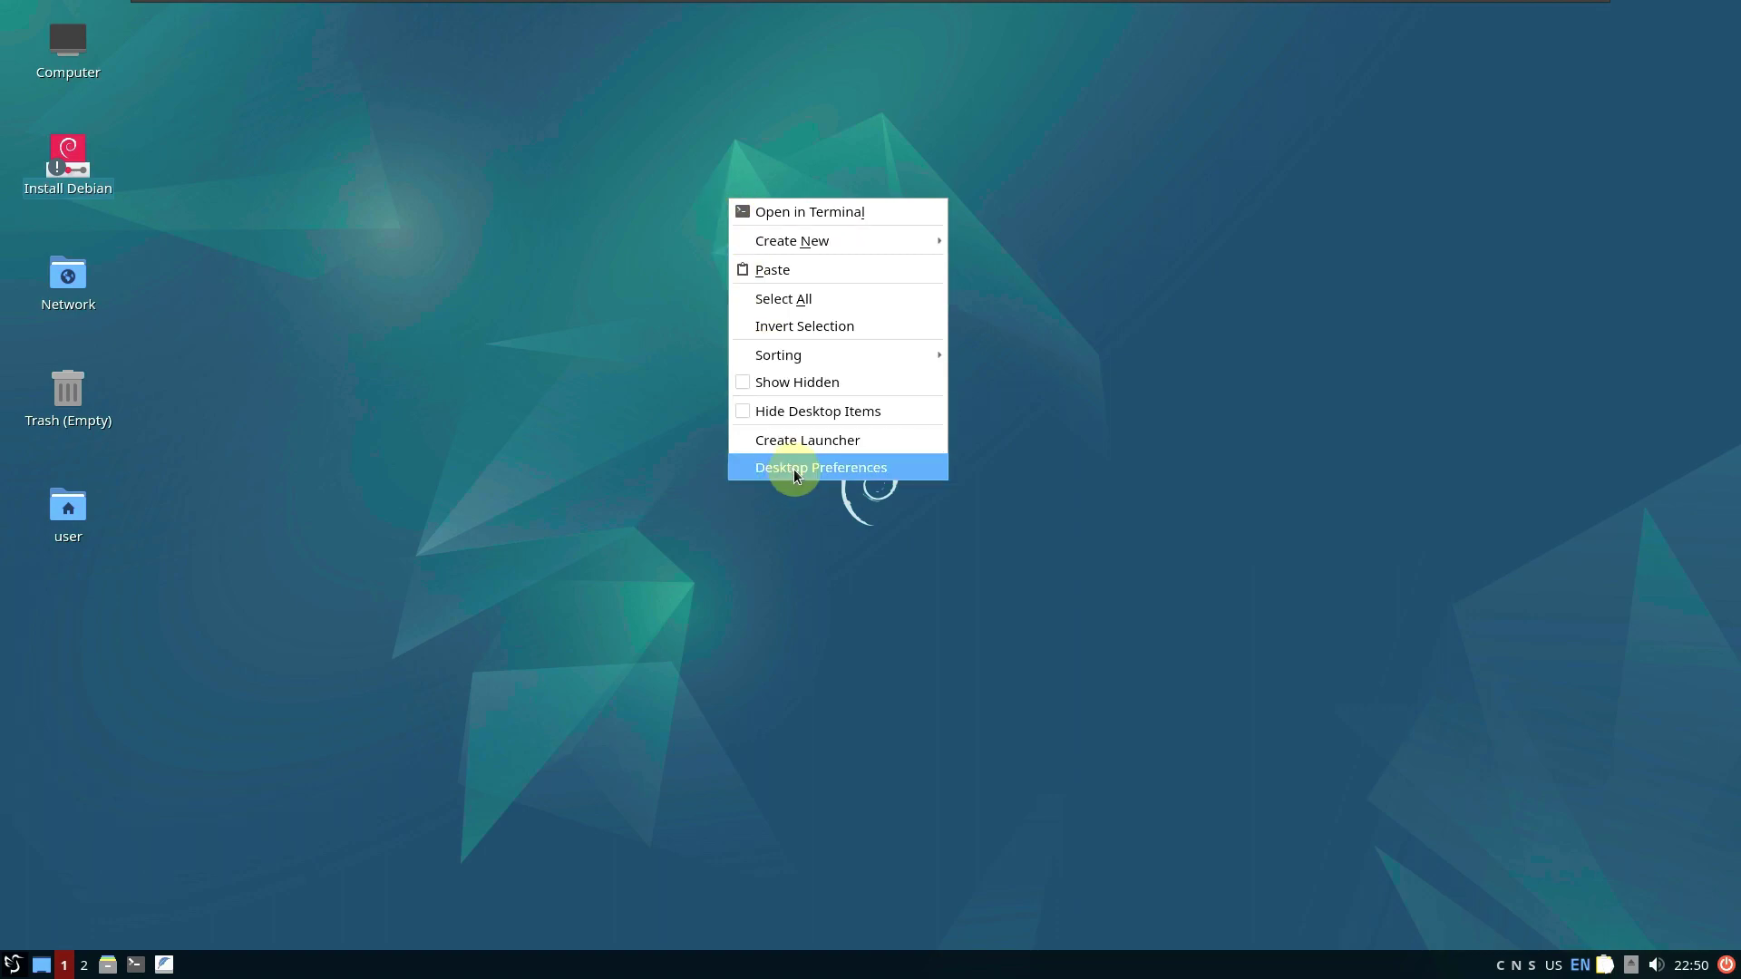
click(793, 469)
click(766, 154)
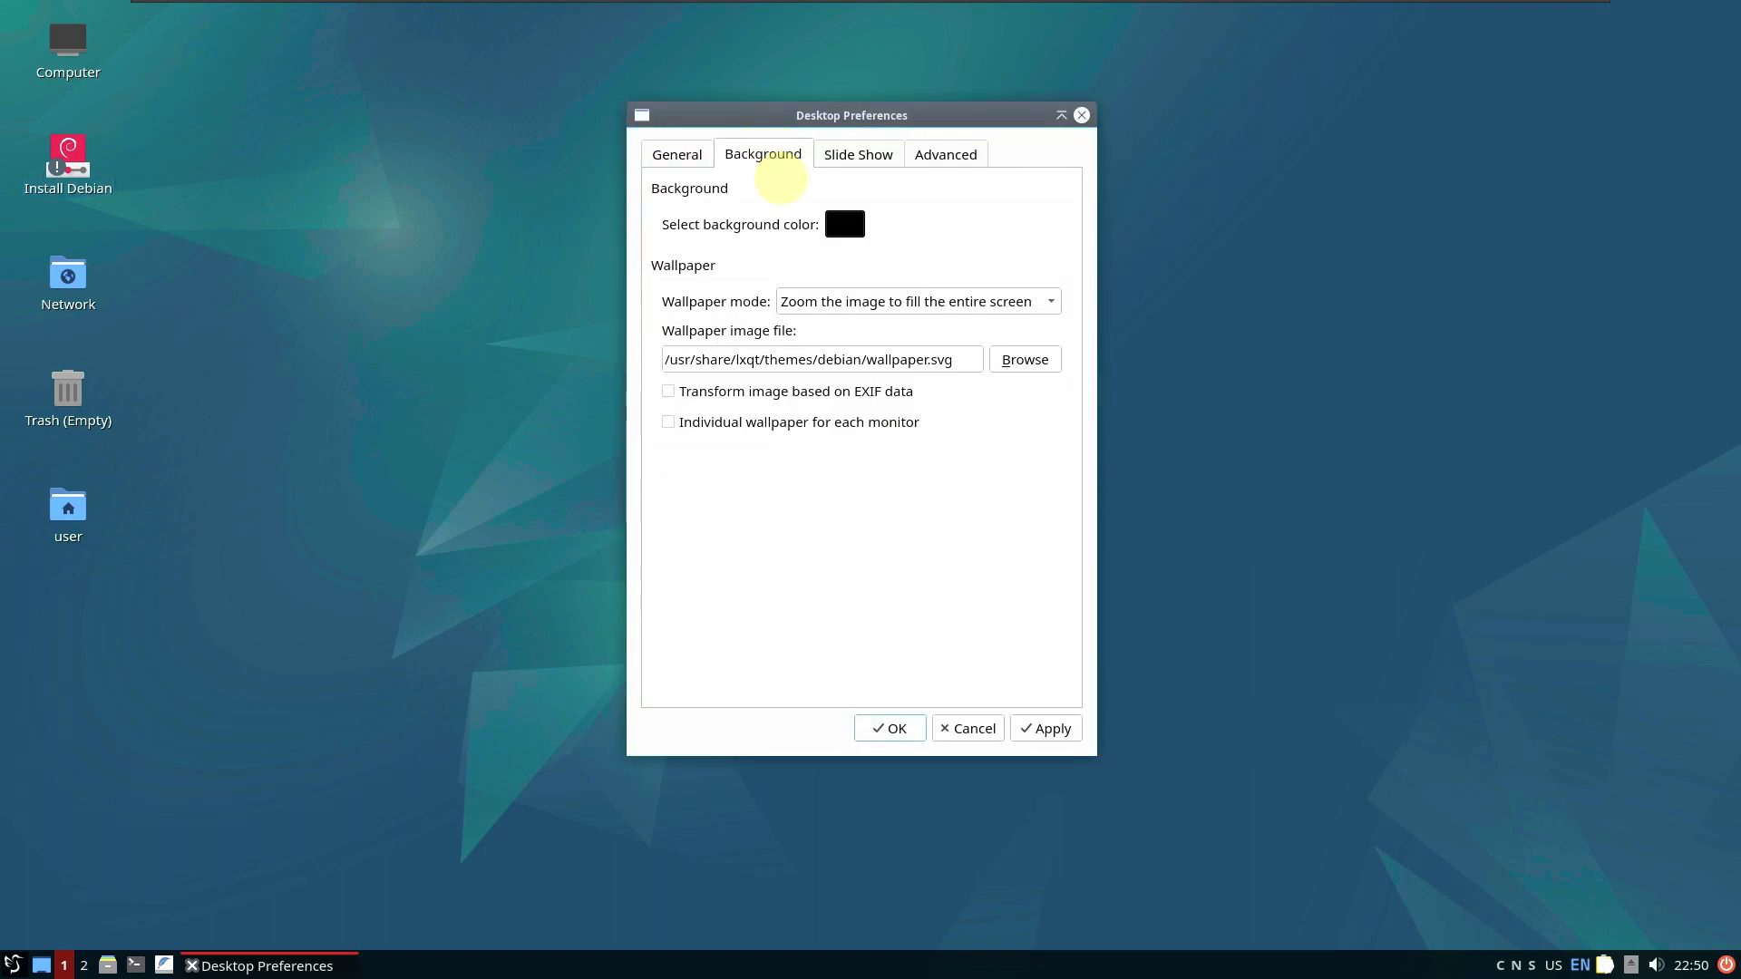
click(1034, 359)
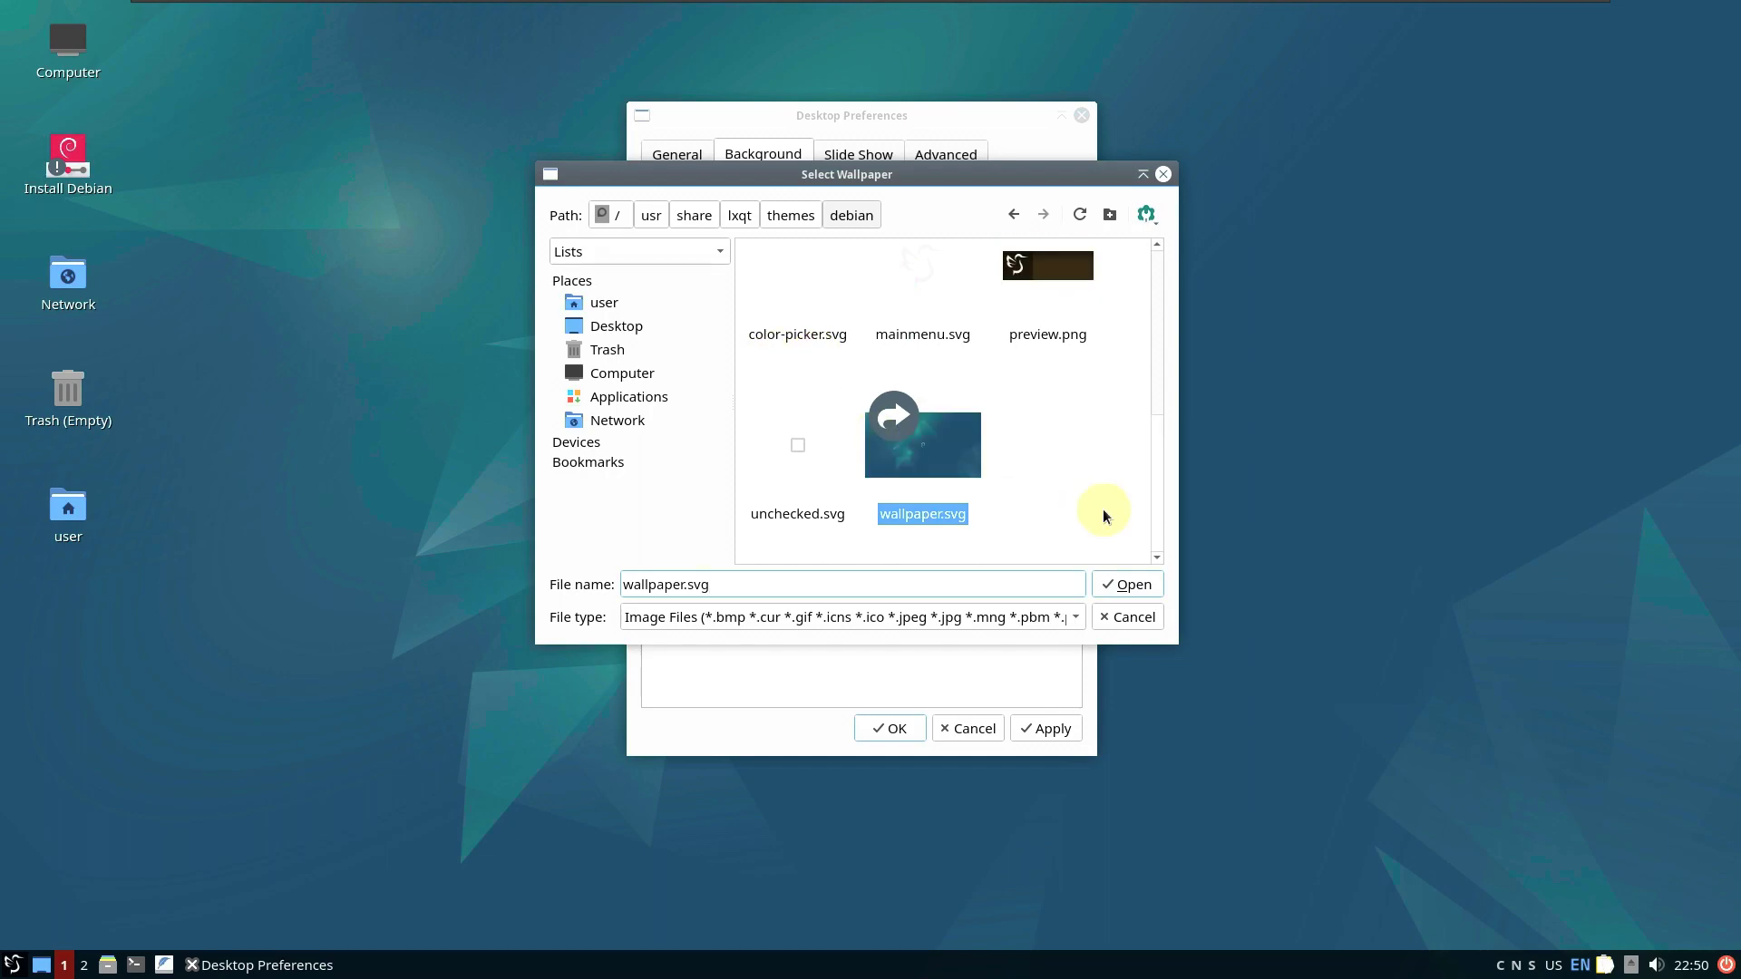
scroll(1114, 508, up, 3)
scroll(1095, 448, down, 4)
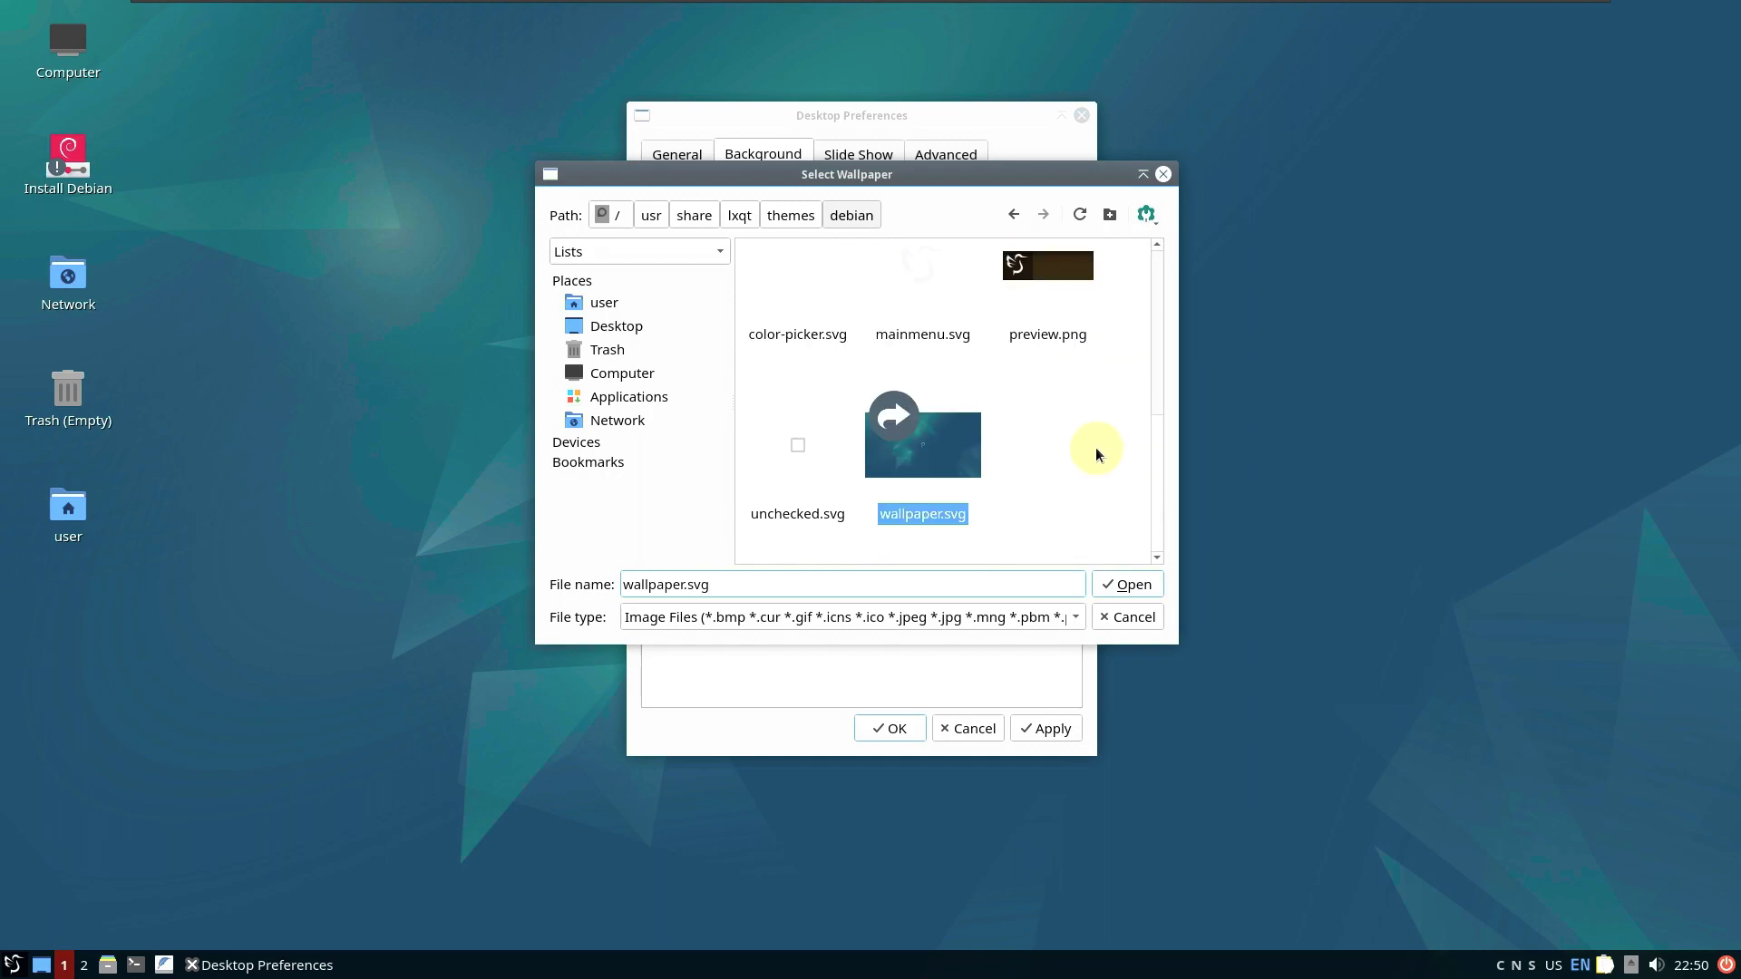
click(1162, 174)
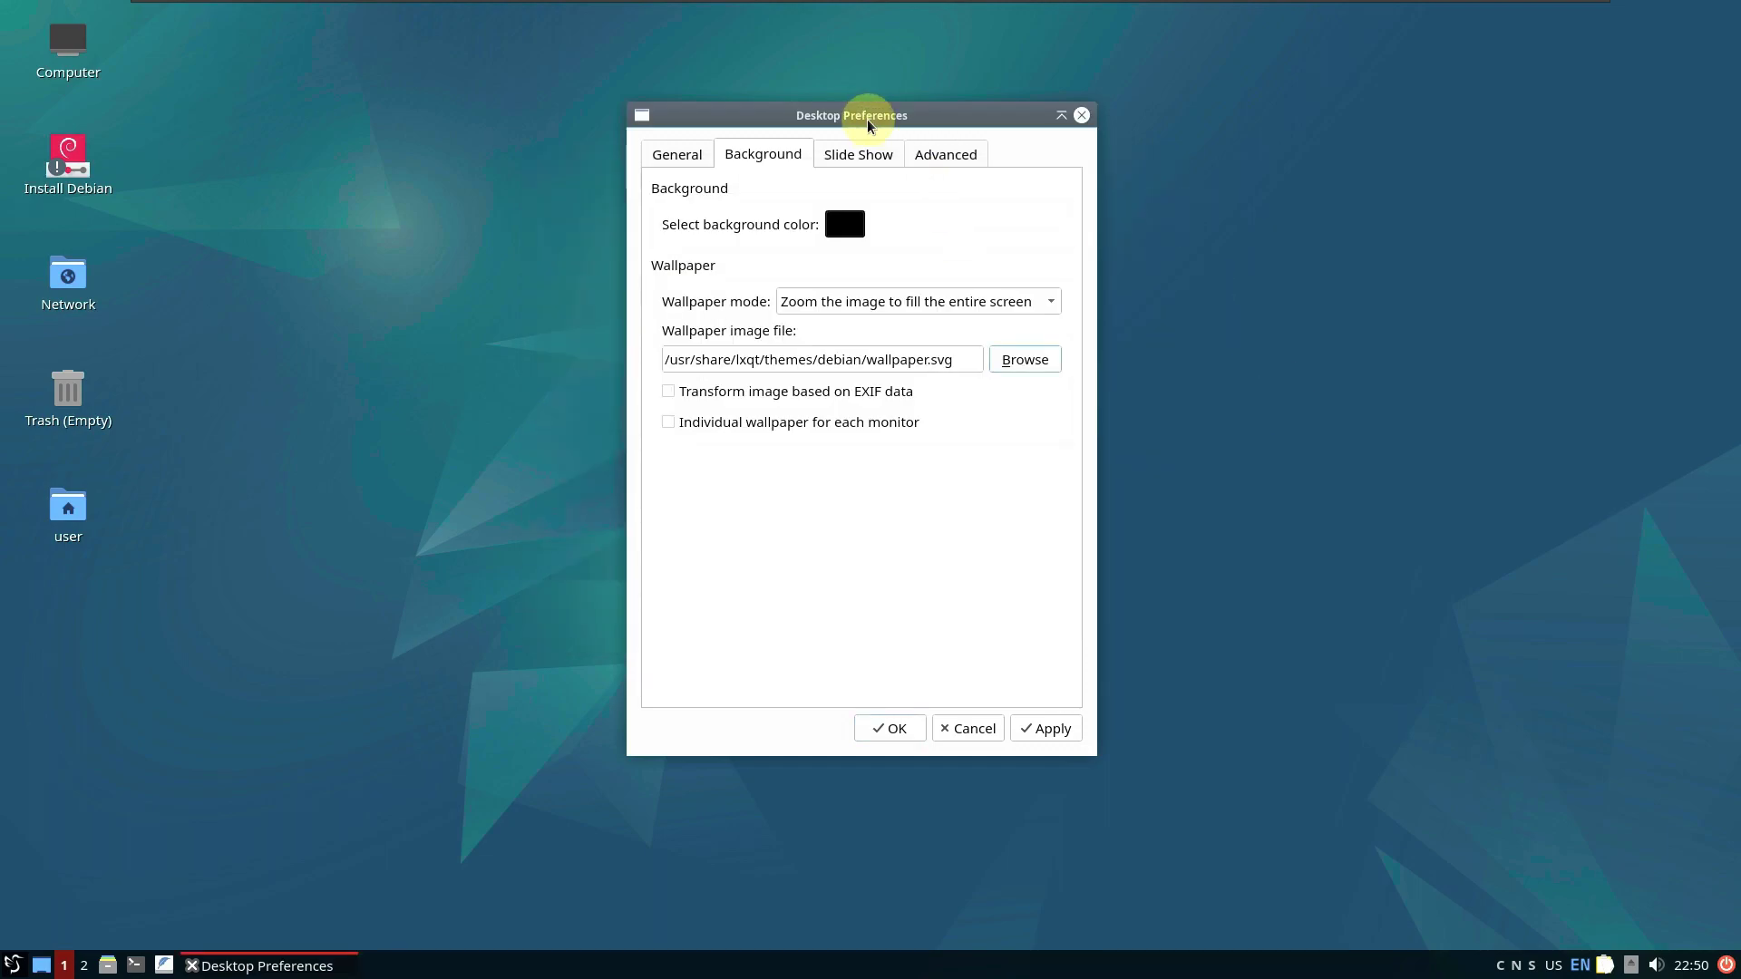
drag(862, 117, 890, 138)
click(1356, 210)
click(1008, 188)
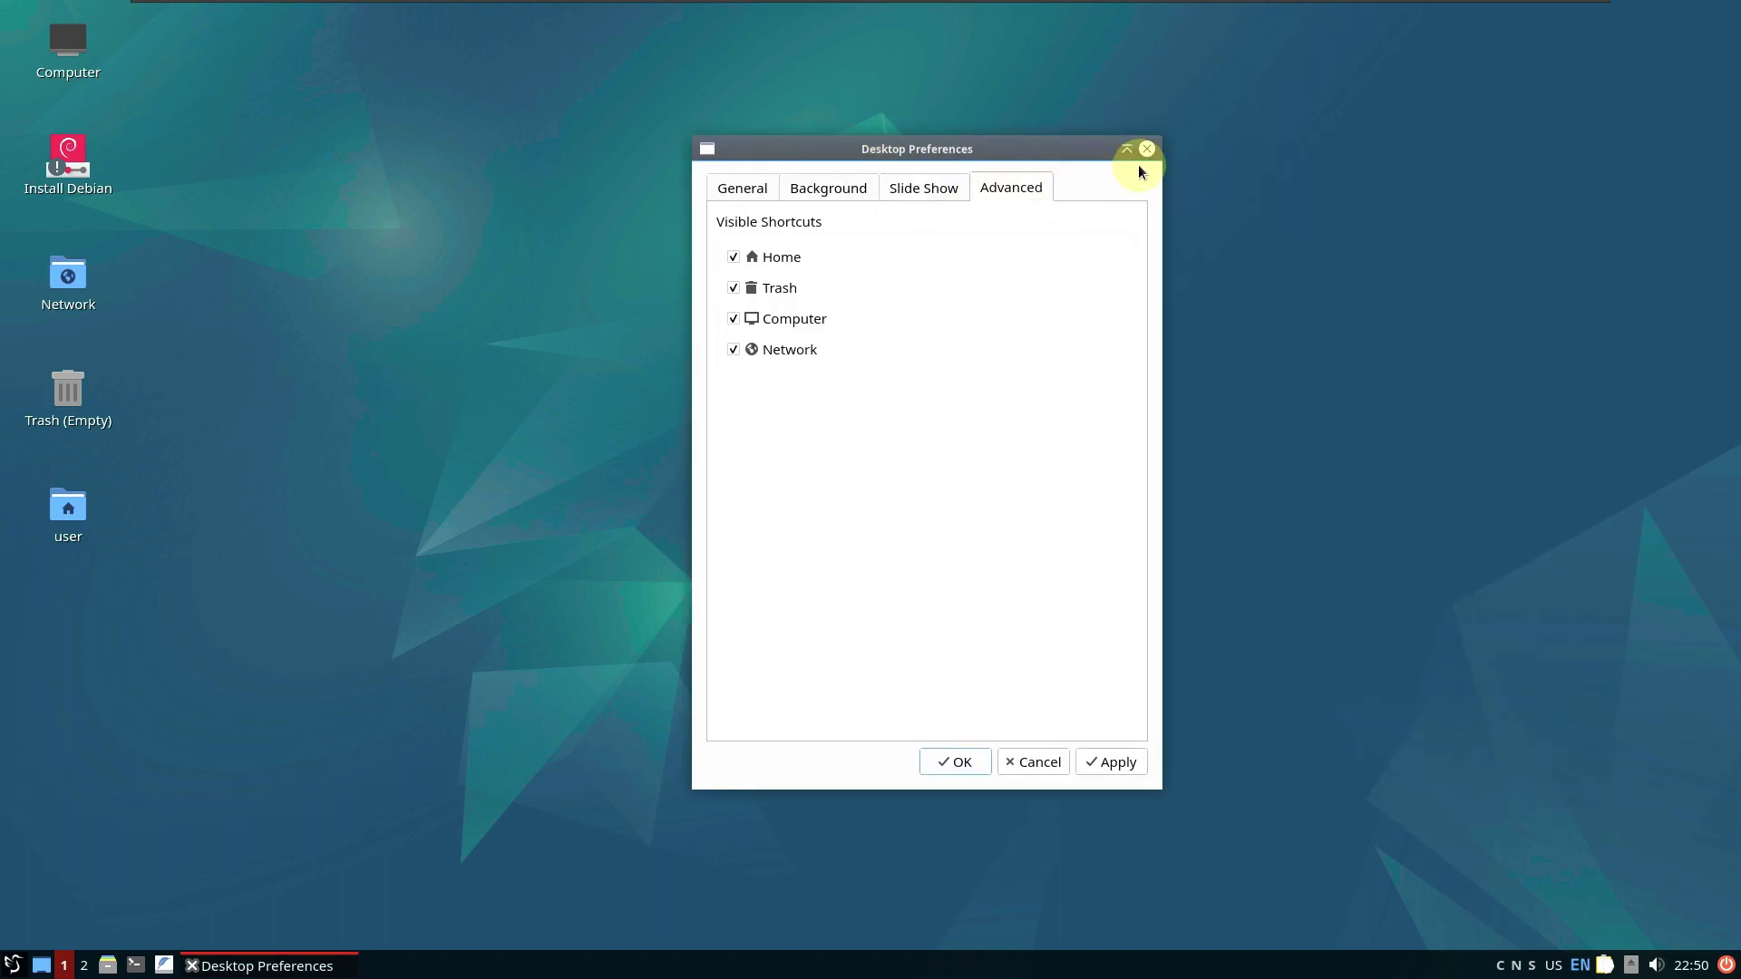
click(1146, 151)
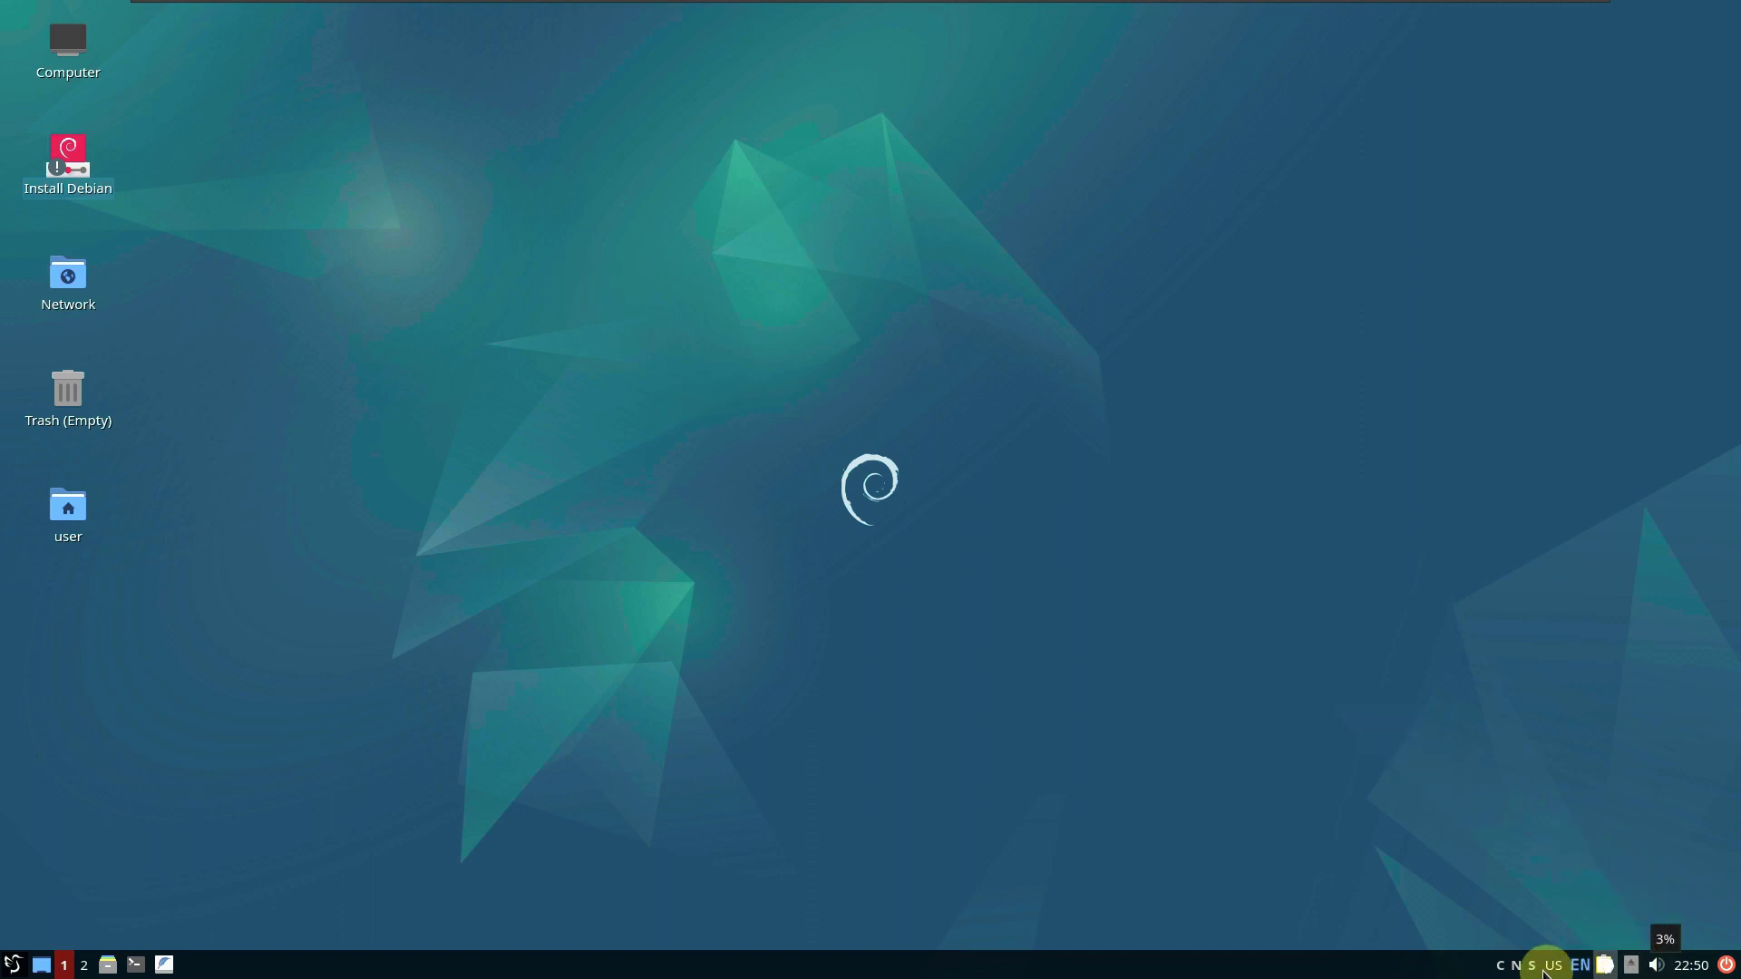
- Browse the application menu categories and pick Synaptic Package Manager under Preferences
click(13, 964)
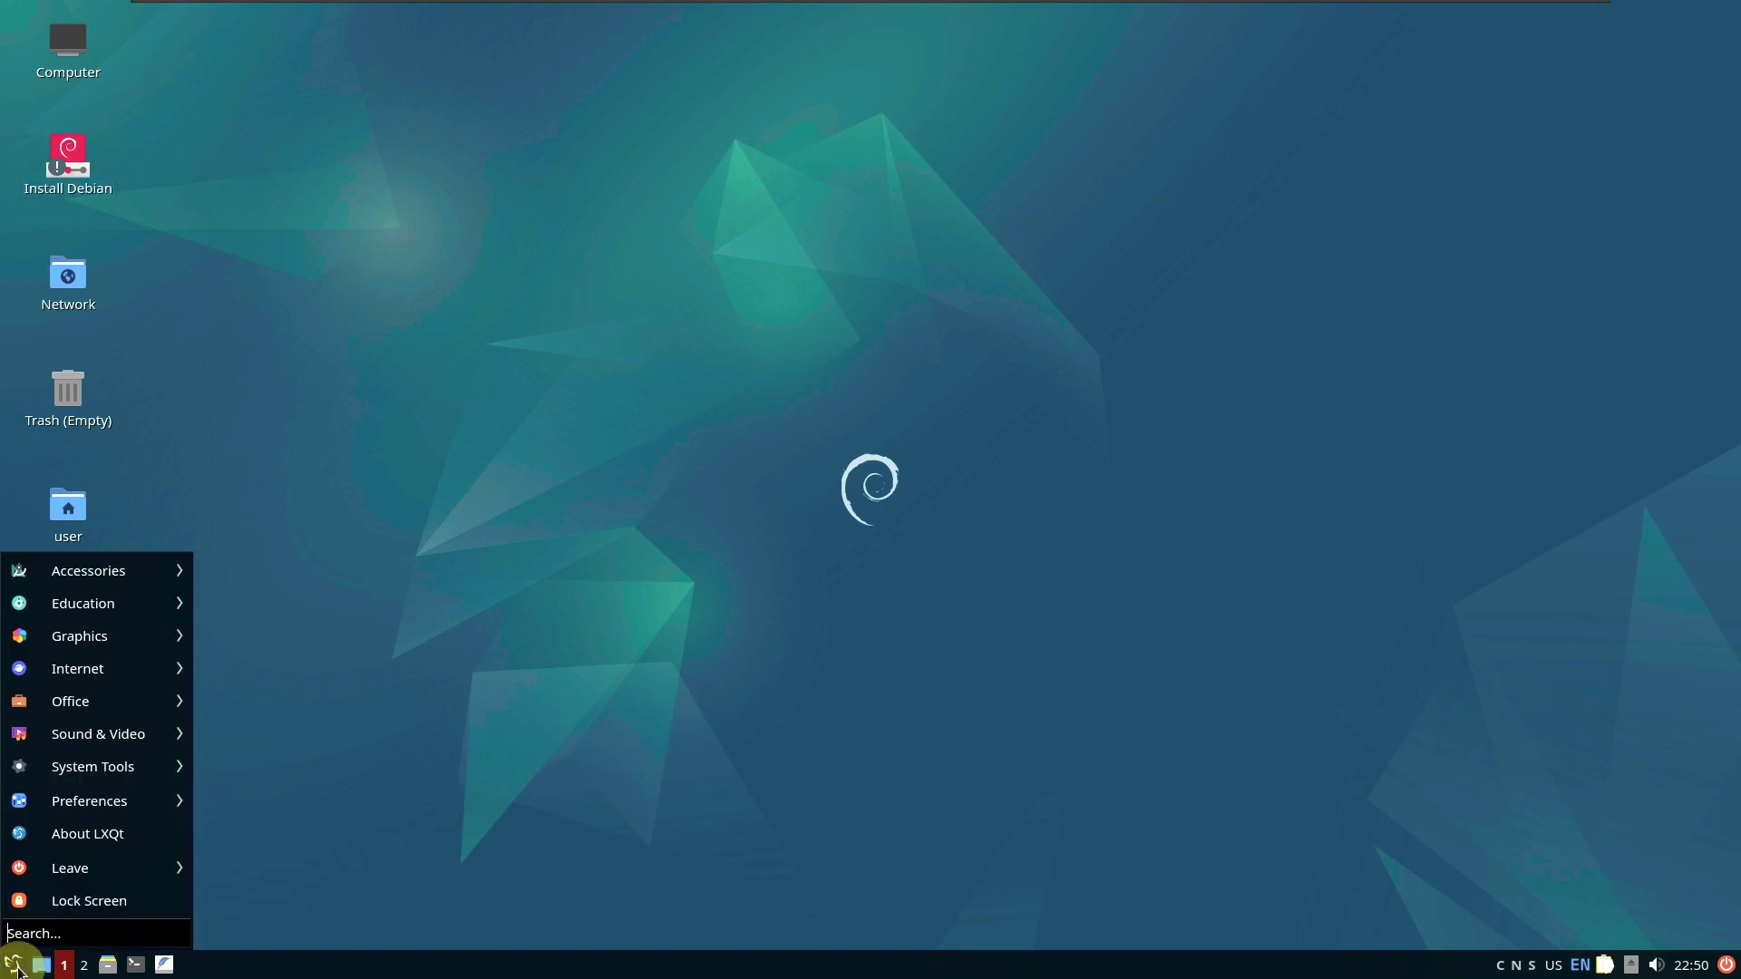
mouse_move(146, 572)
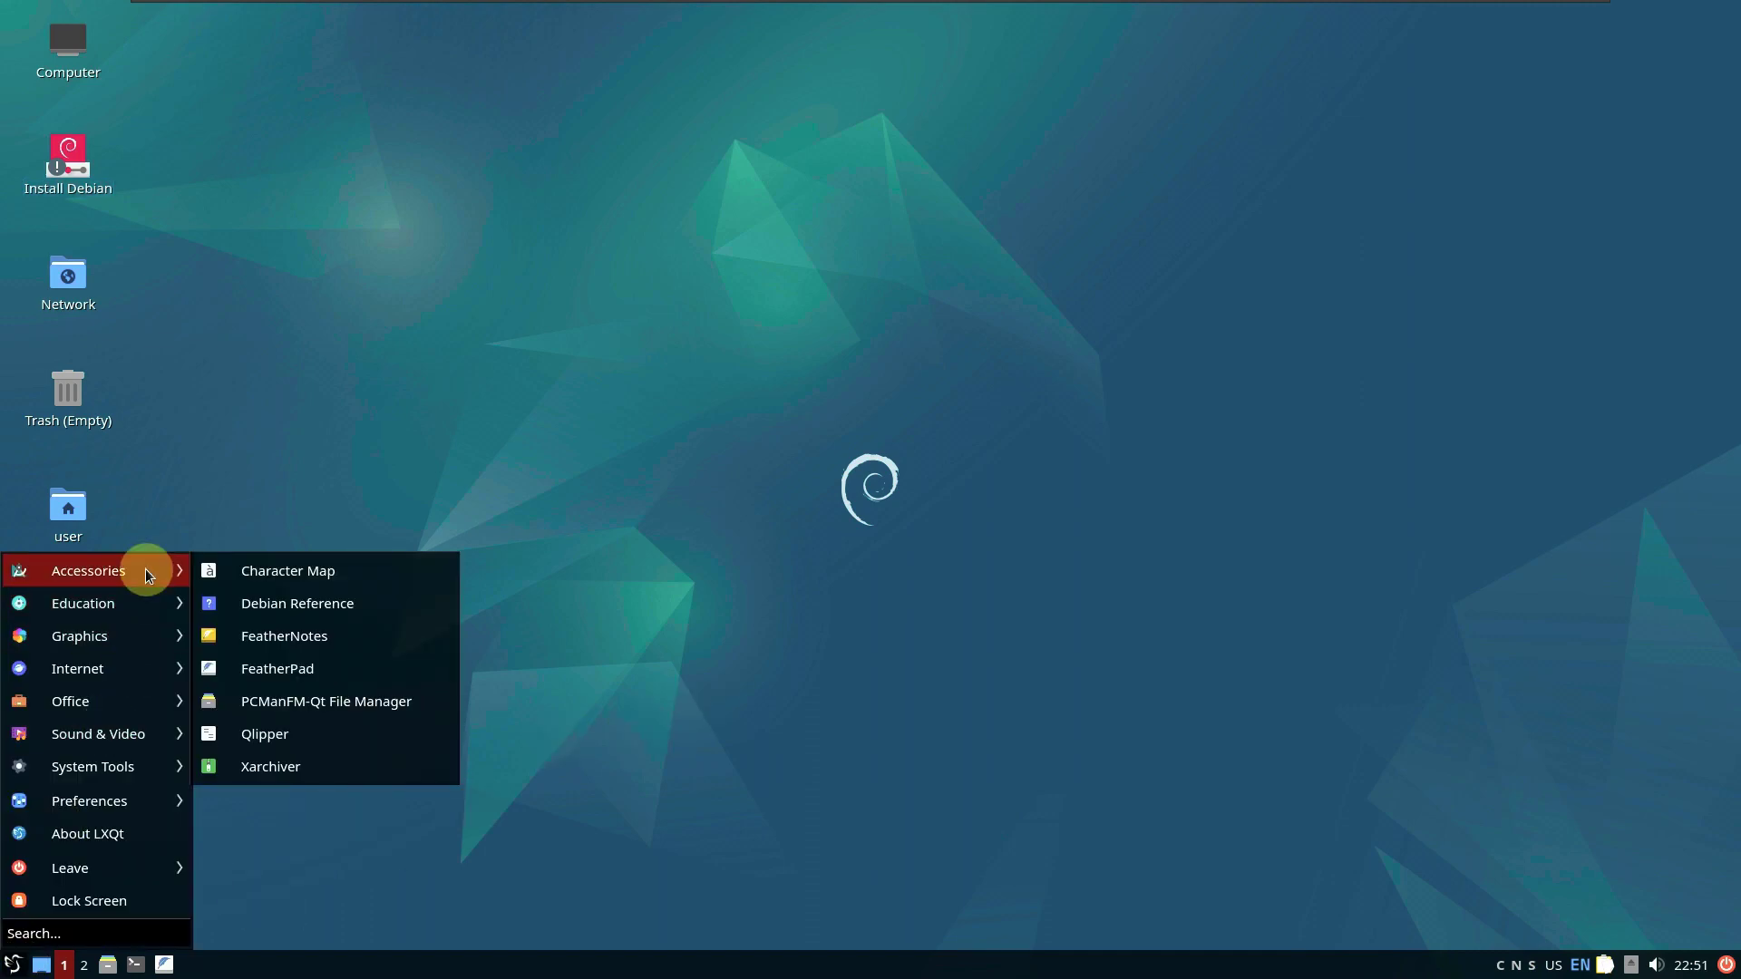
mouse_move(149, 603)
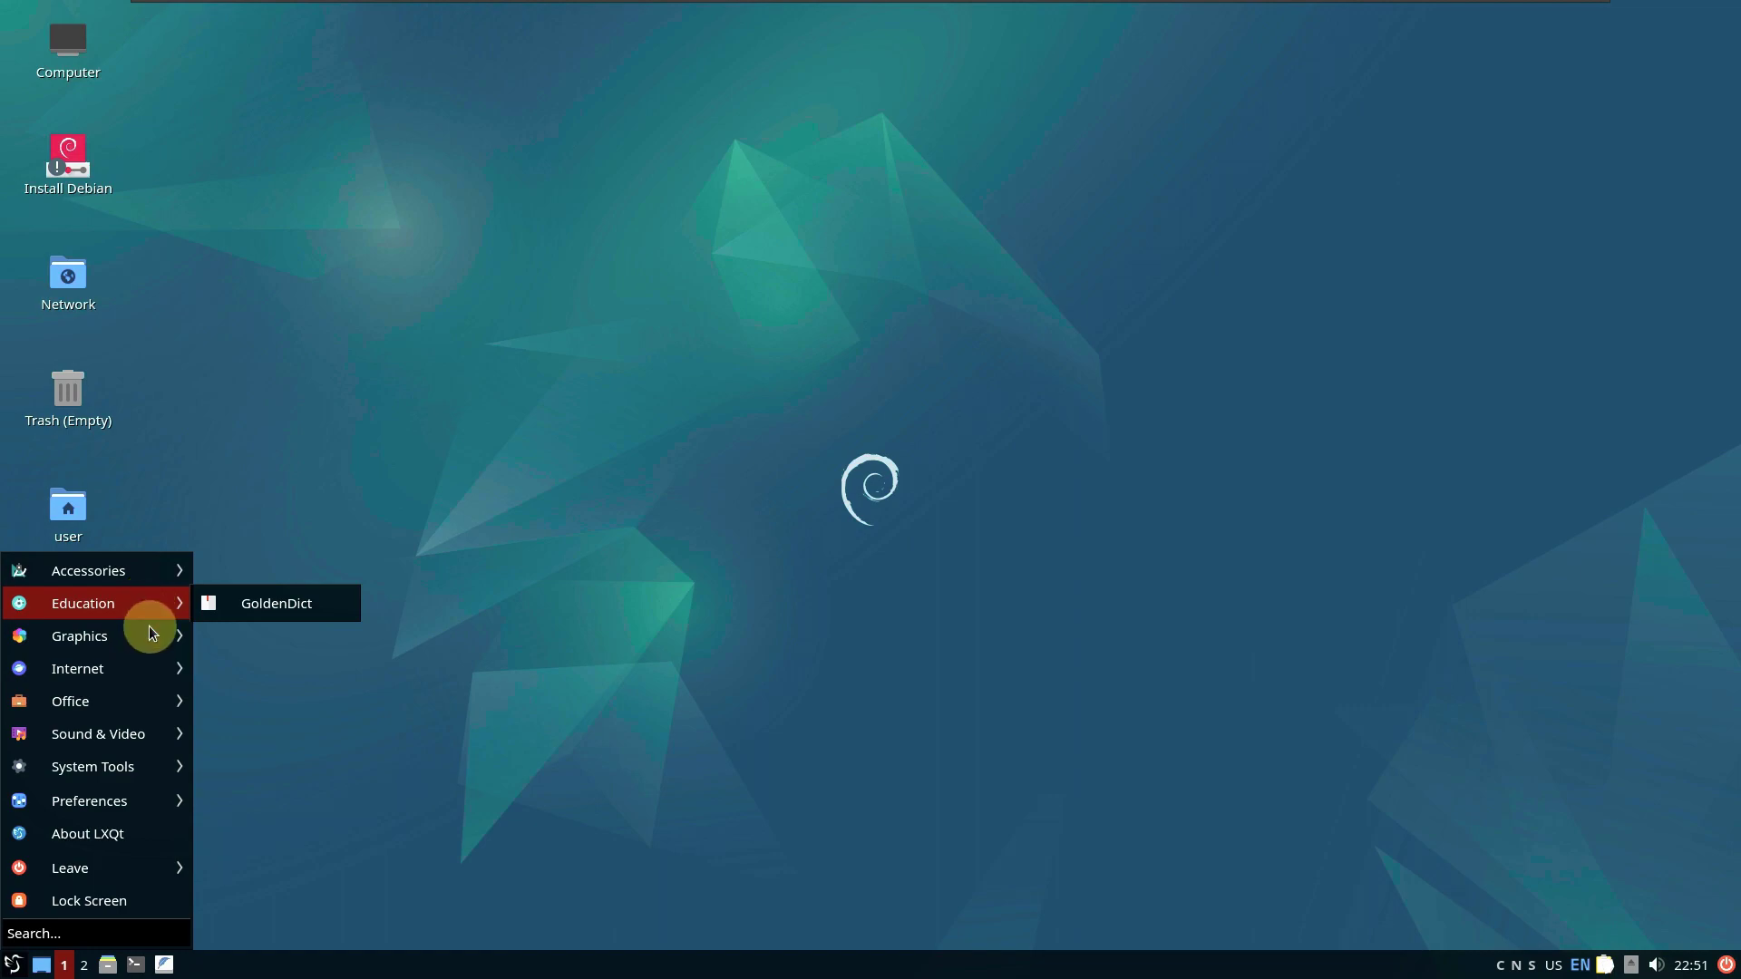
mouse_move(156, 669)
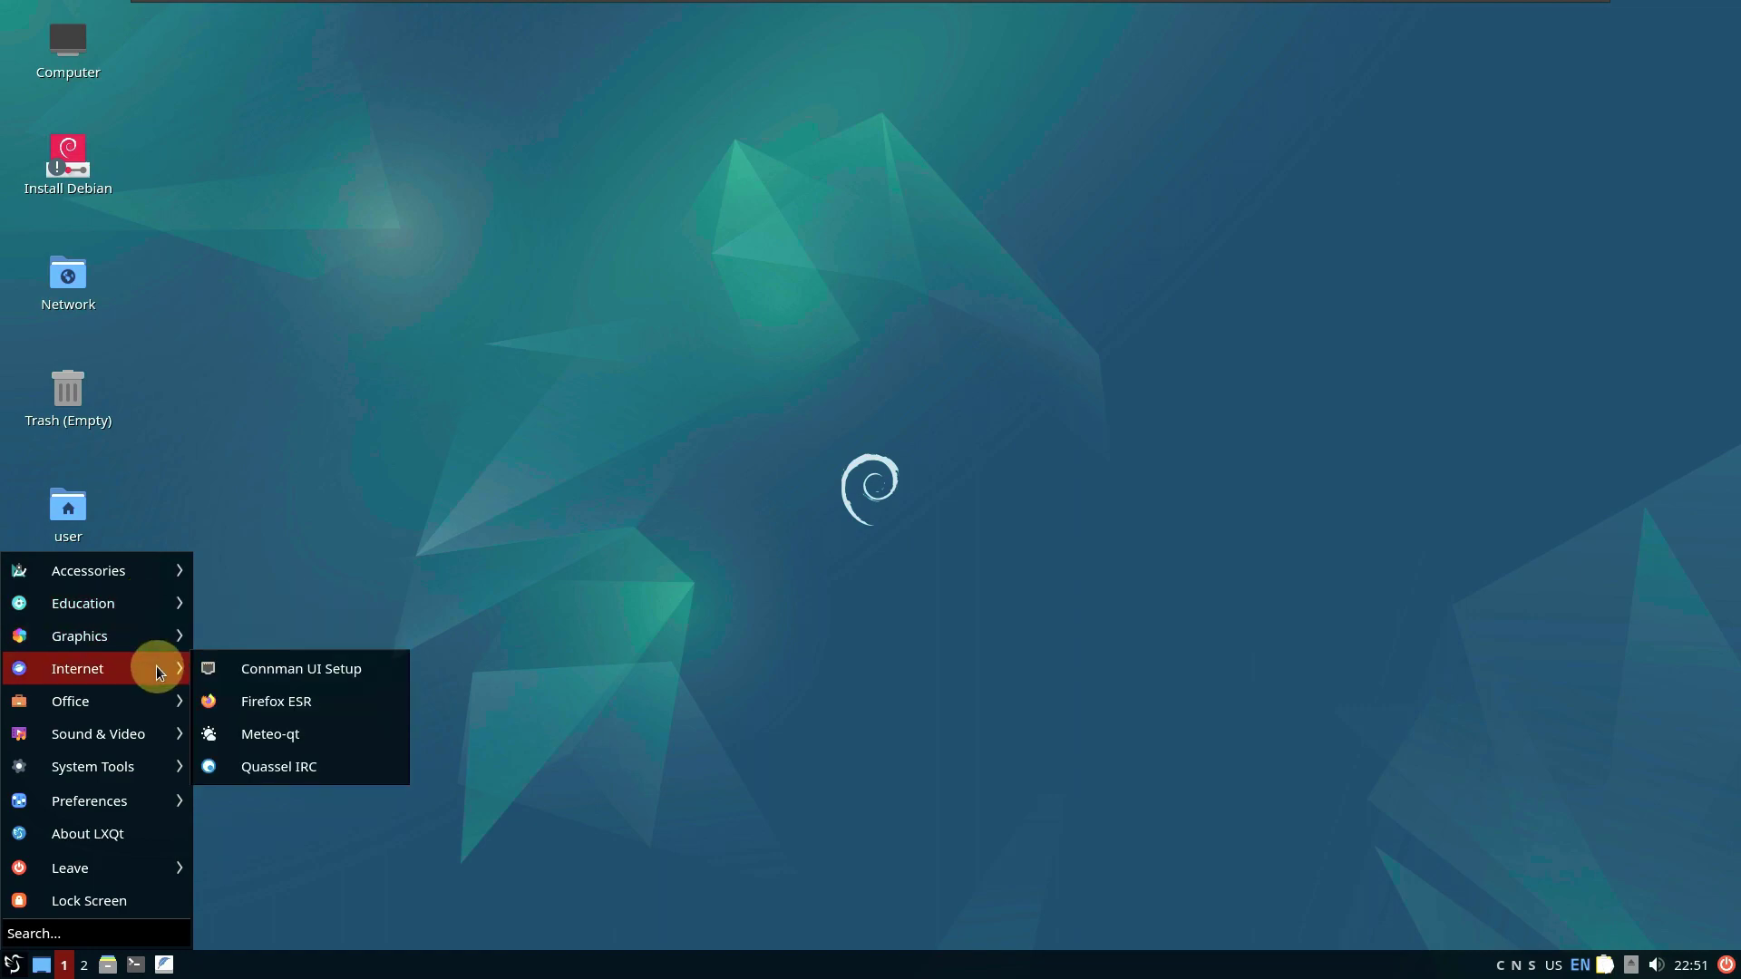
mouse_move(156, 702)
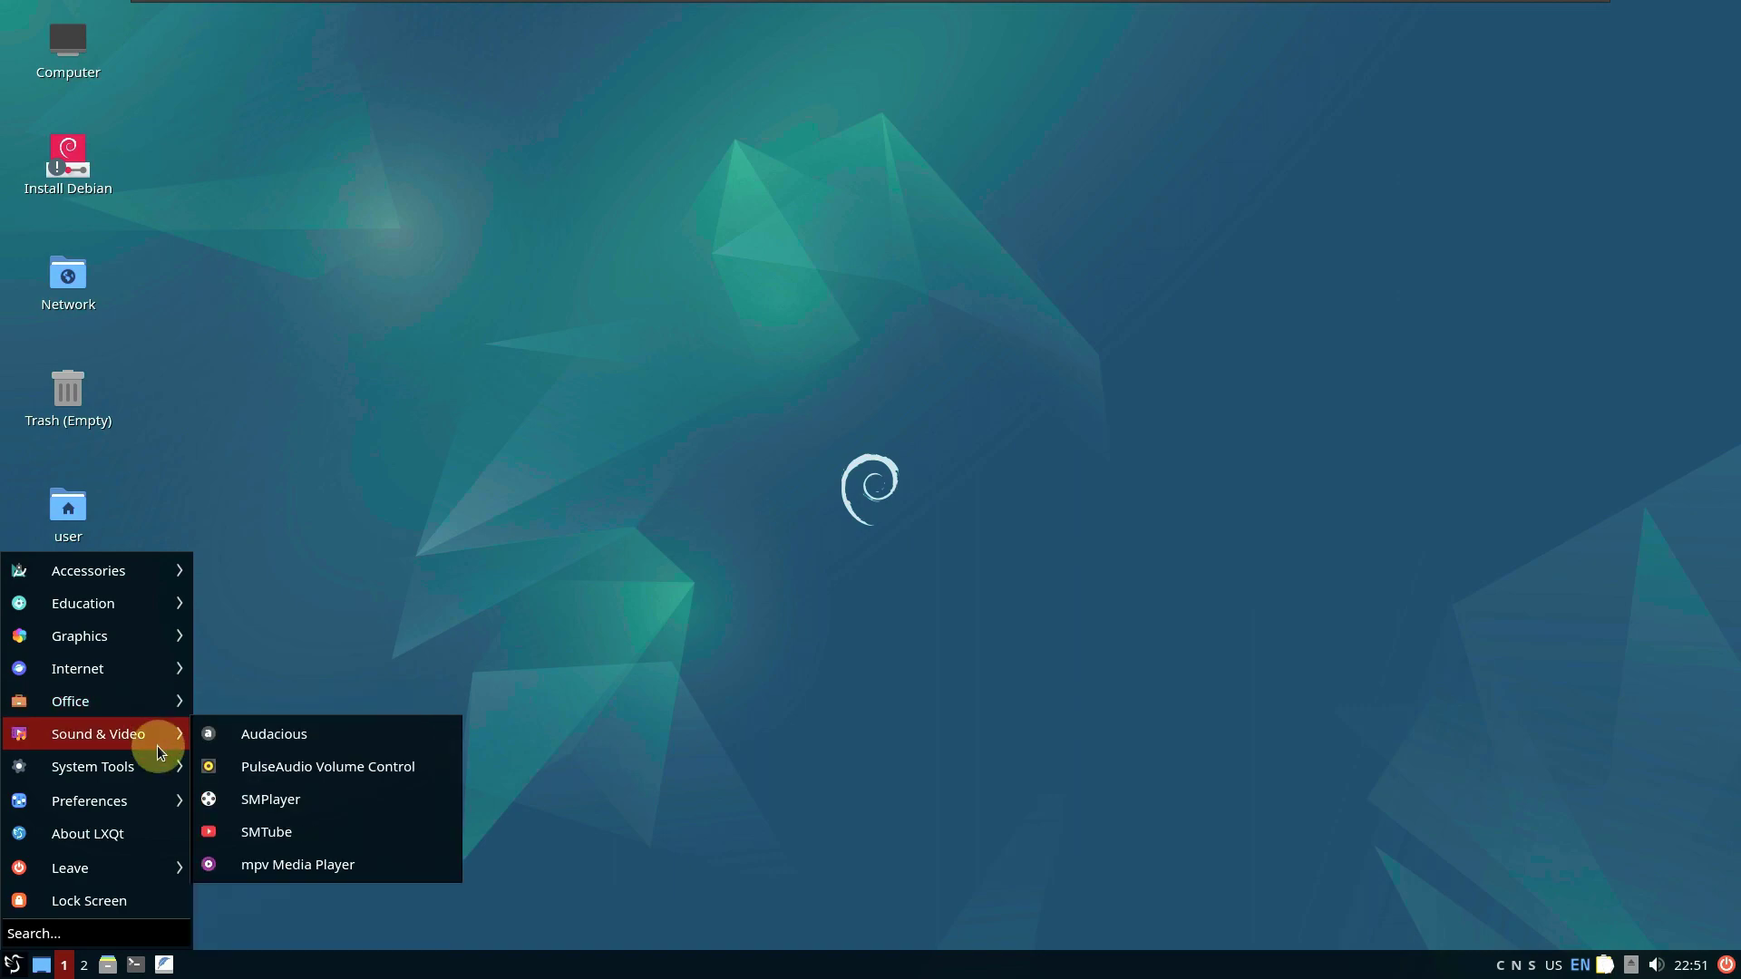
mouse_move(159, 801)
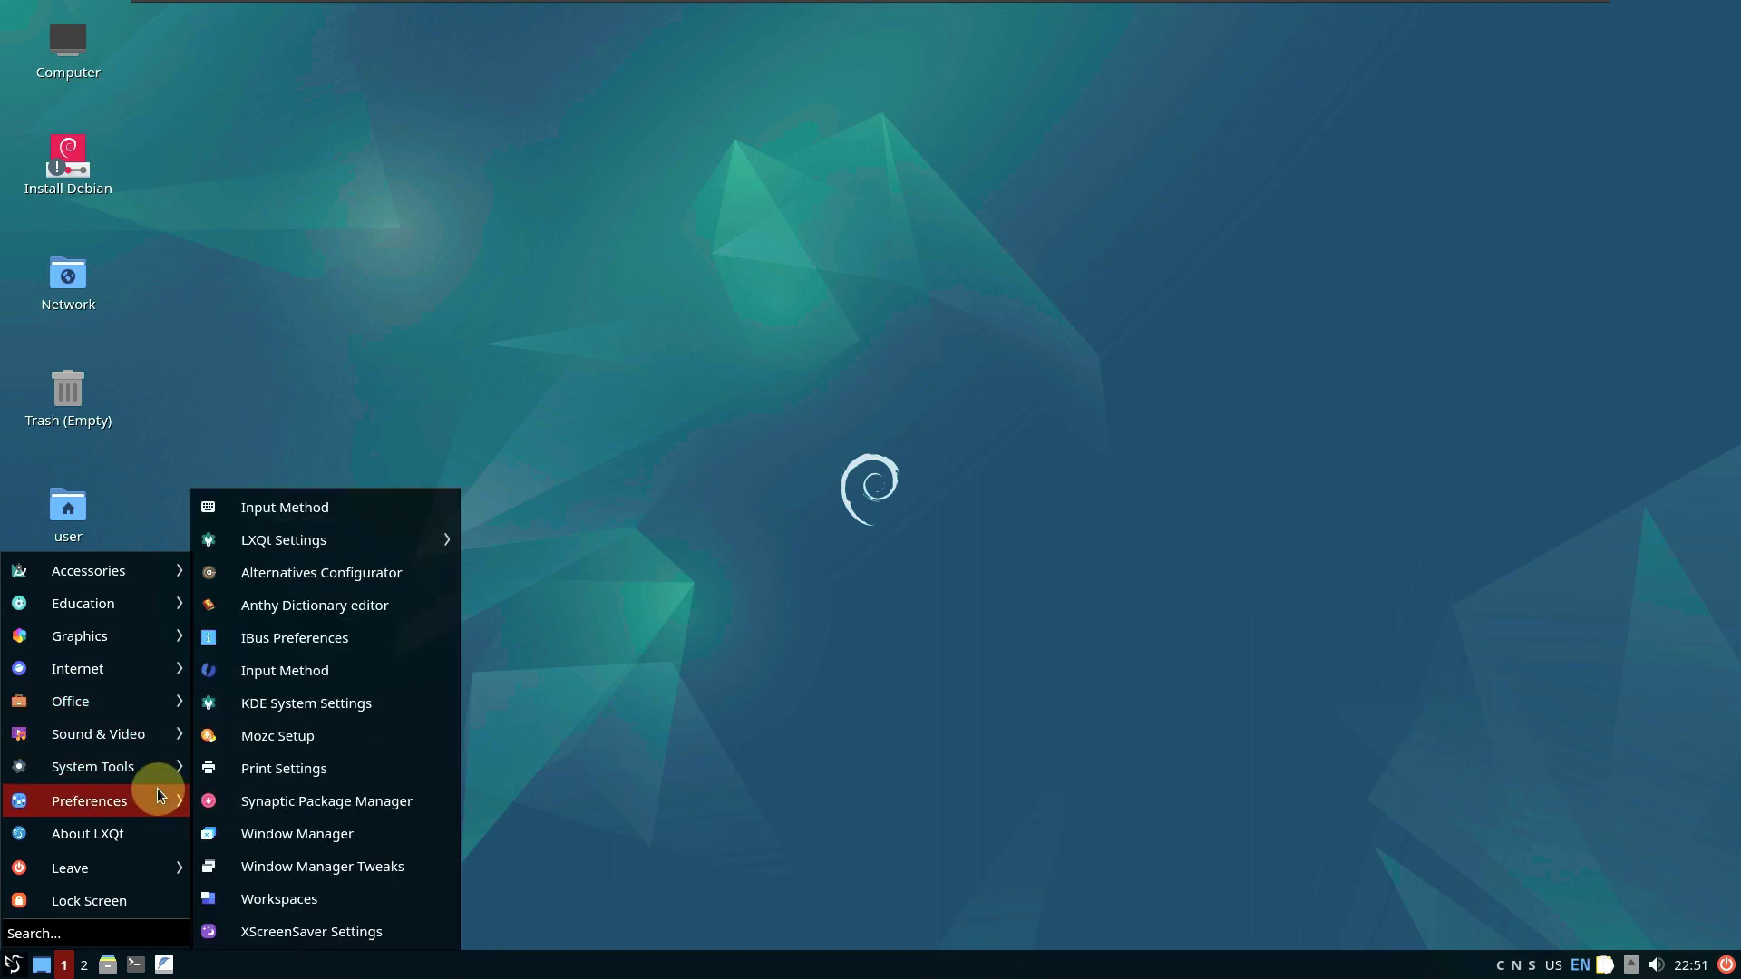
click(299, 801)
- Authenticate Synaptic with the account password, dismiss the Quick Introduction, and maximize the window
click(15, 963)
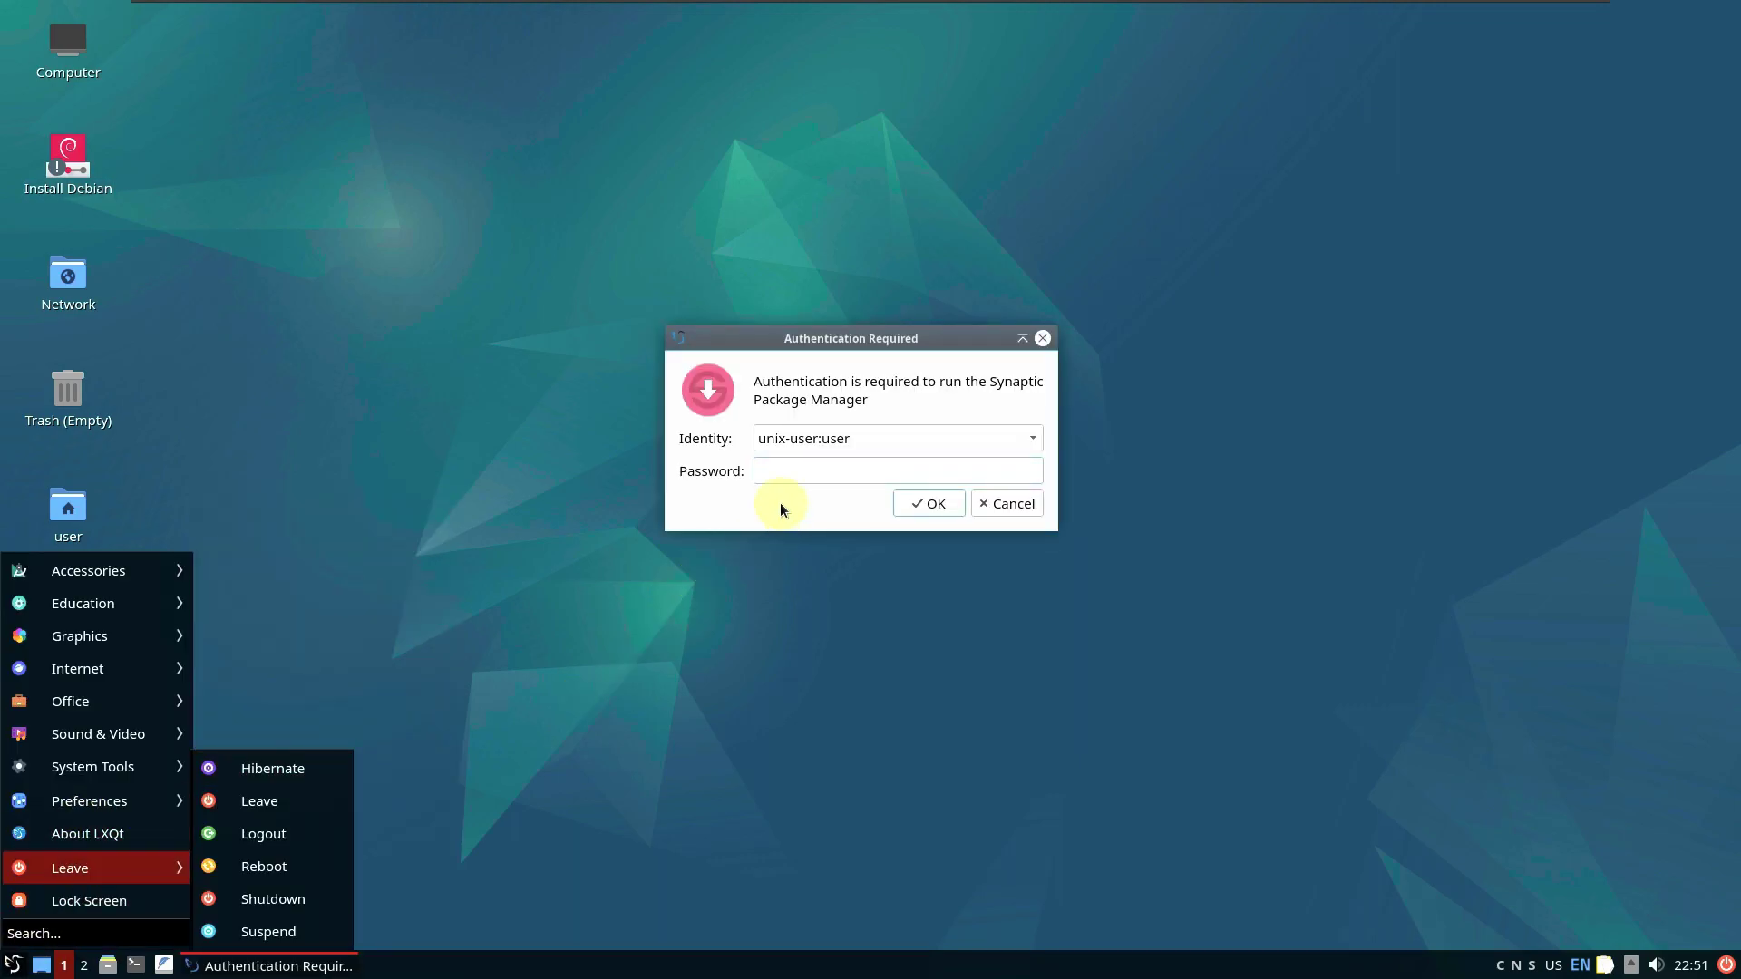
click(777, 475)
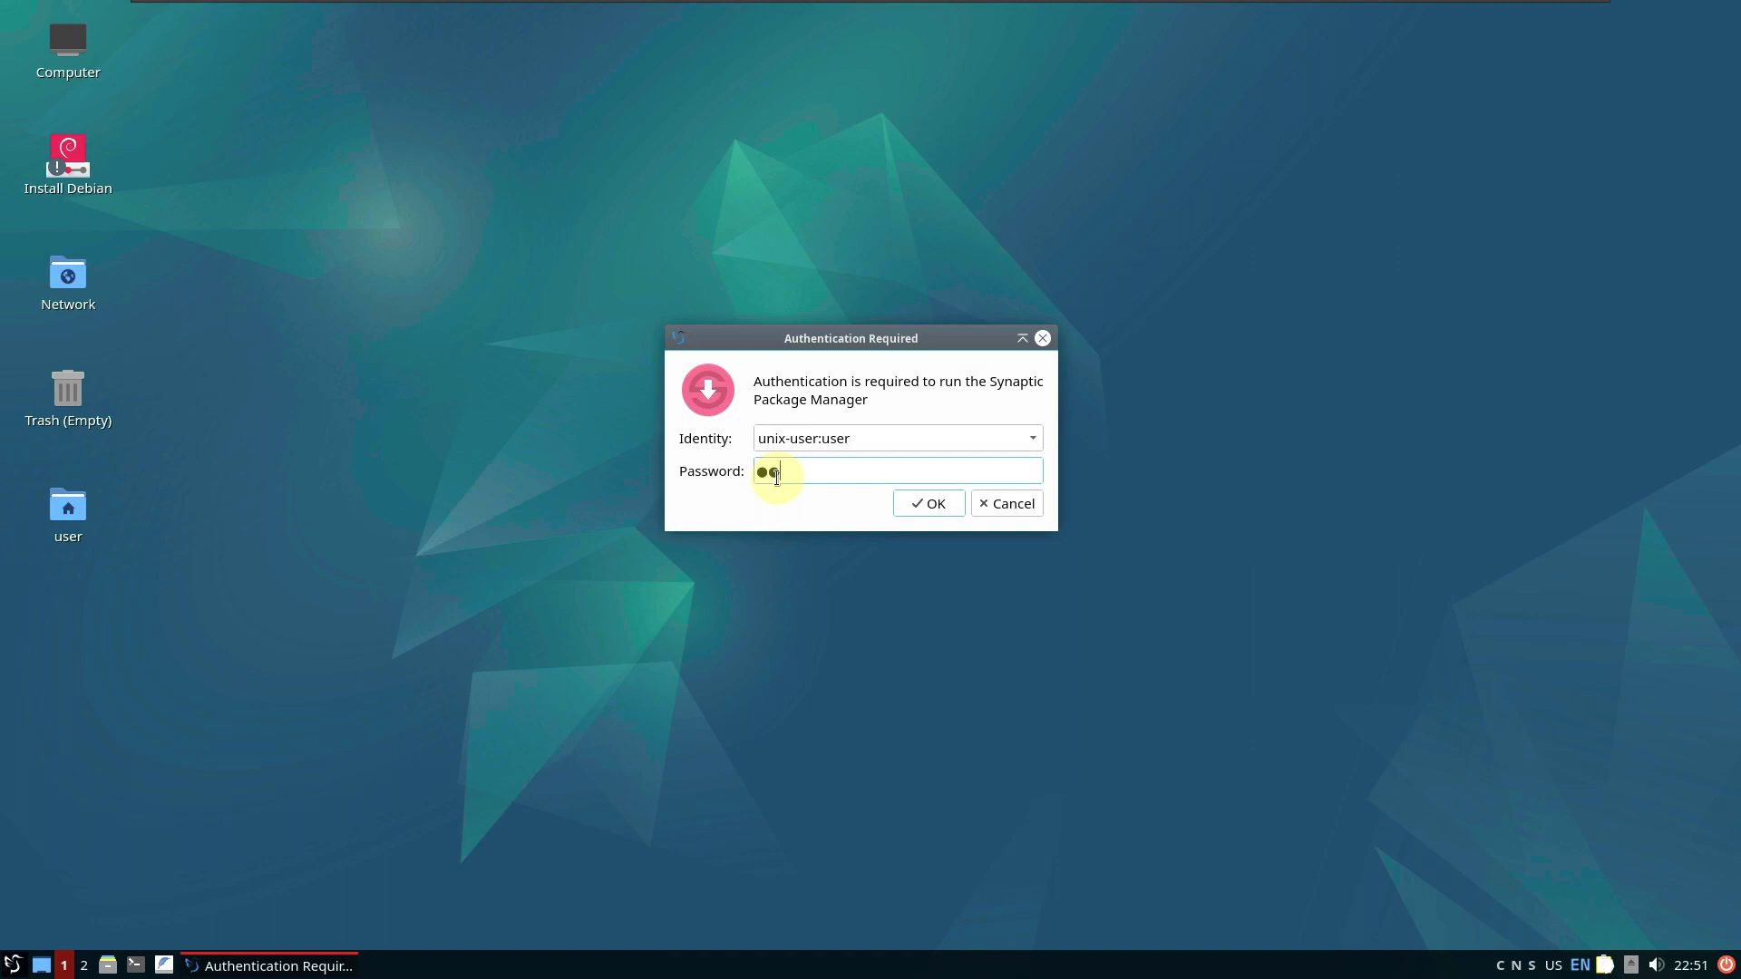
text(live)
key(Return)
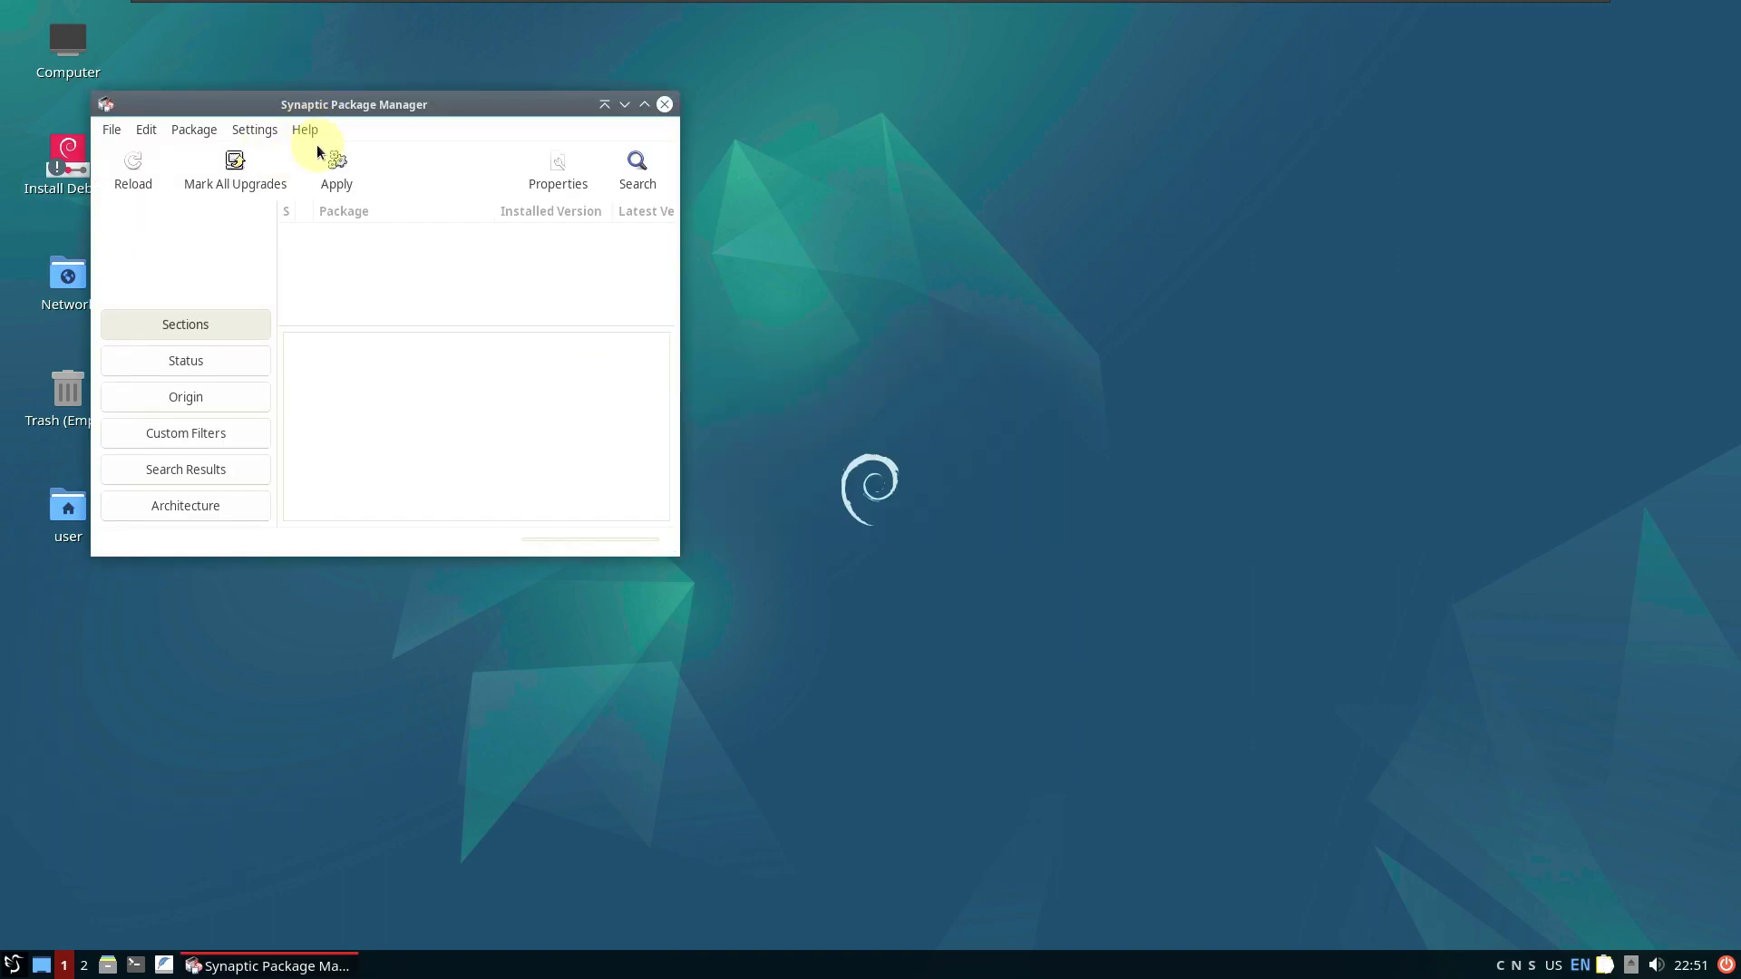
drag(313, 113, 554, 170)
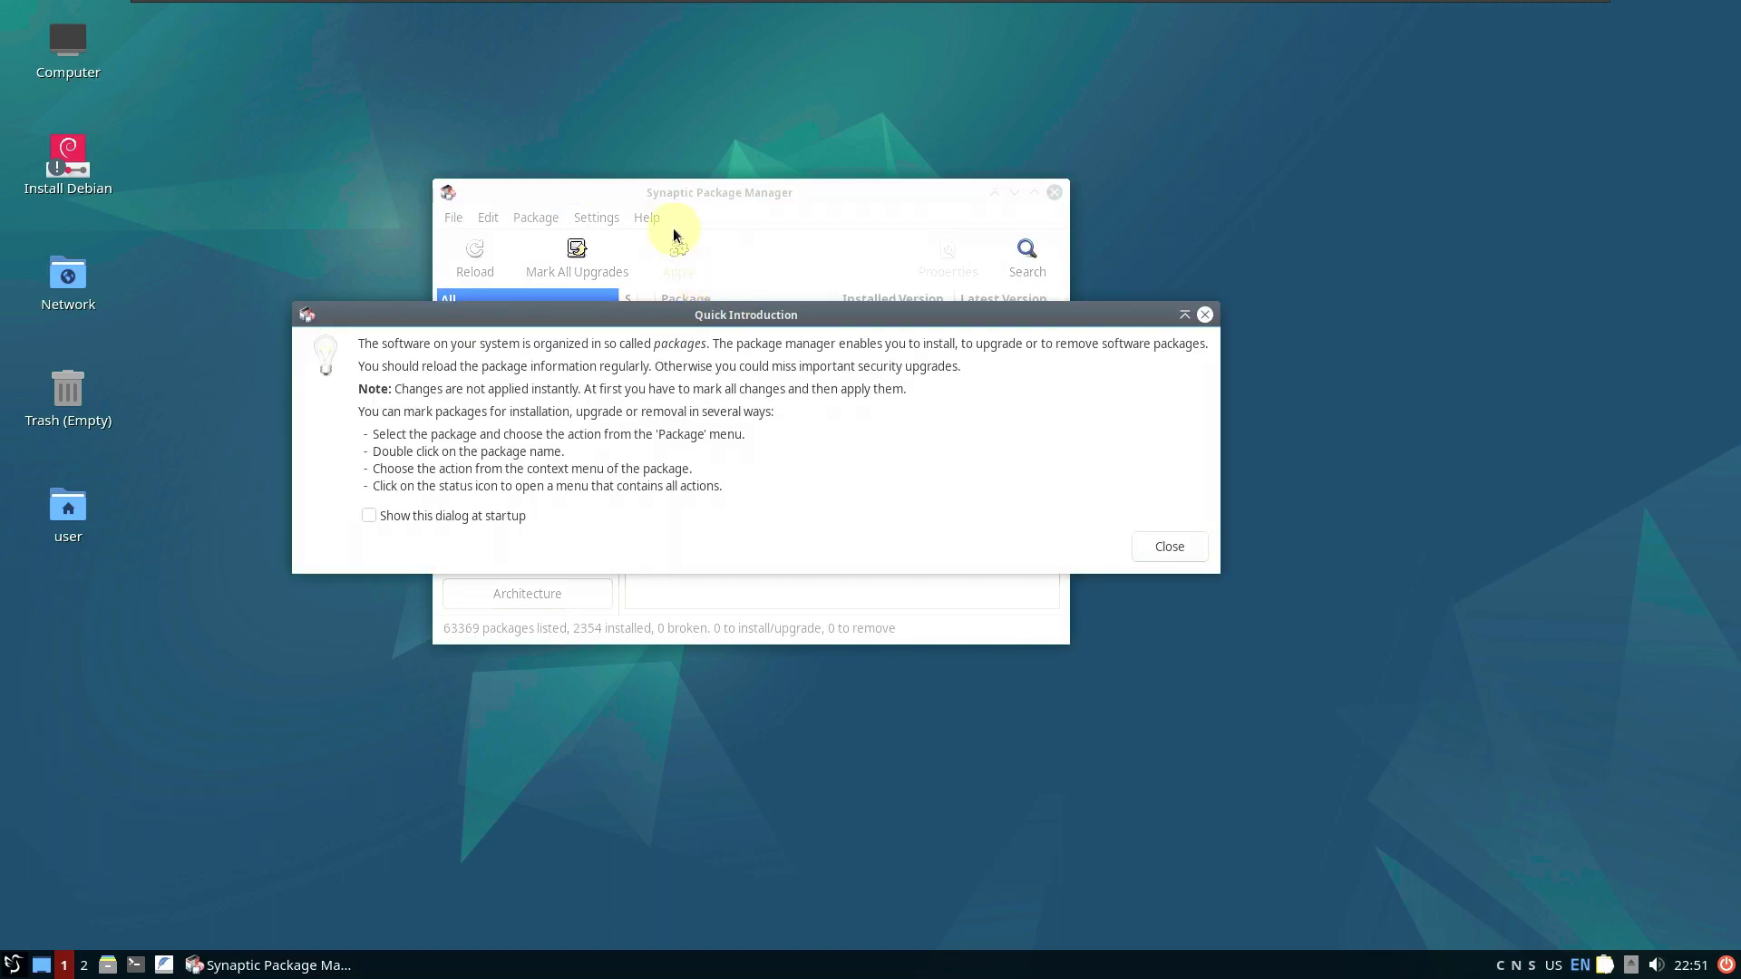
click(1181, 546)
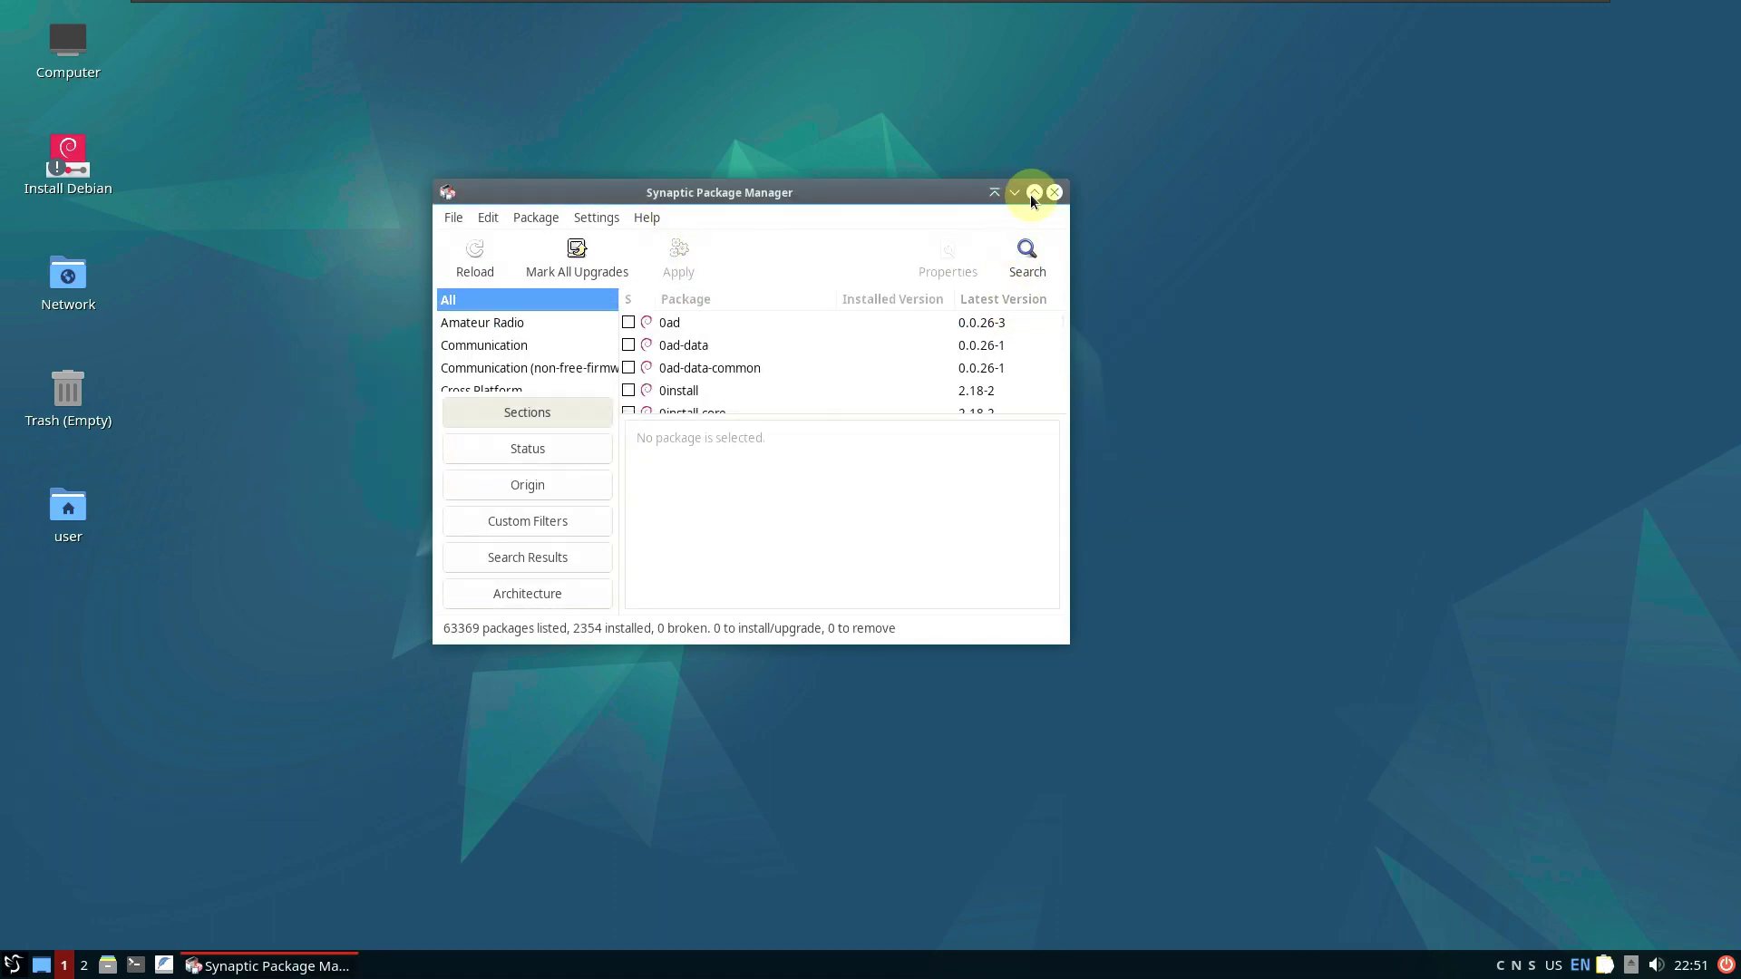
click(1032, 193)
- View Synaptic's About box, enlarge the package list, then close Synaptic Package Manager
click(203, 43)
click(234, 140)
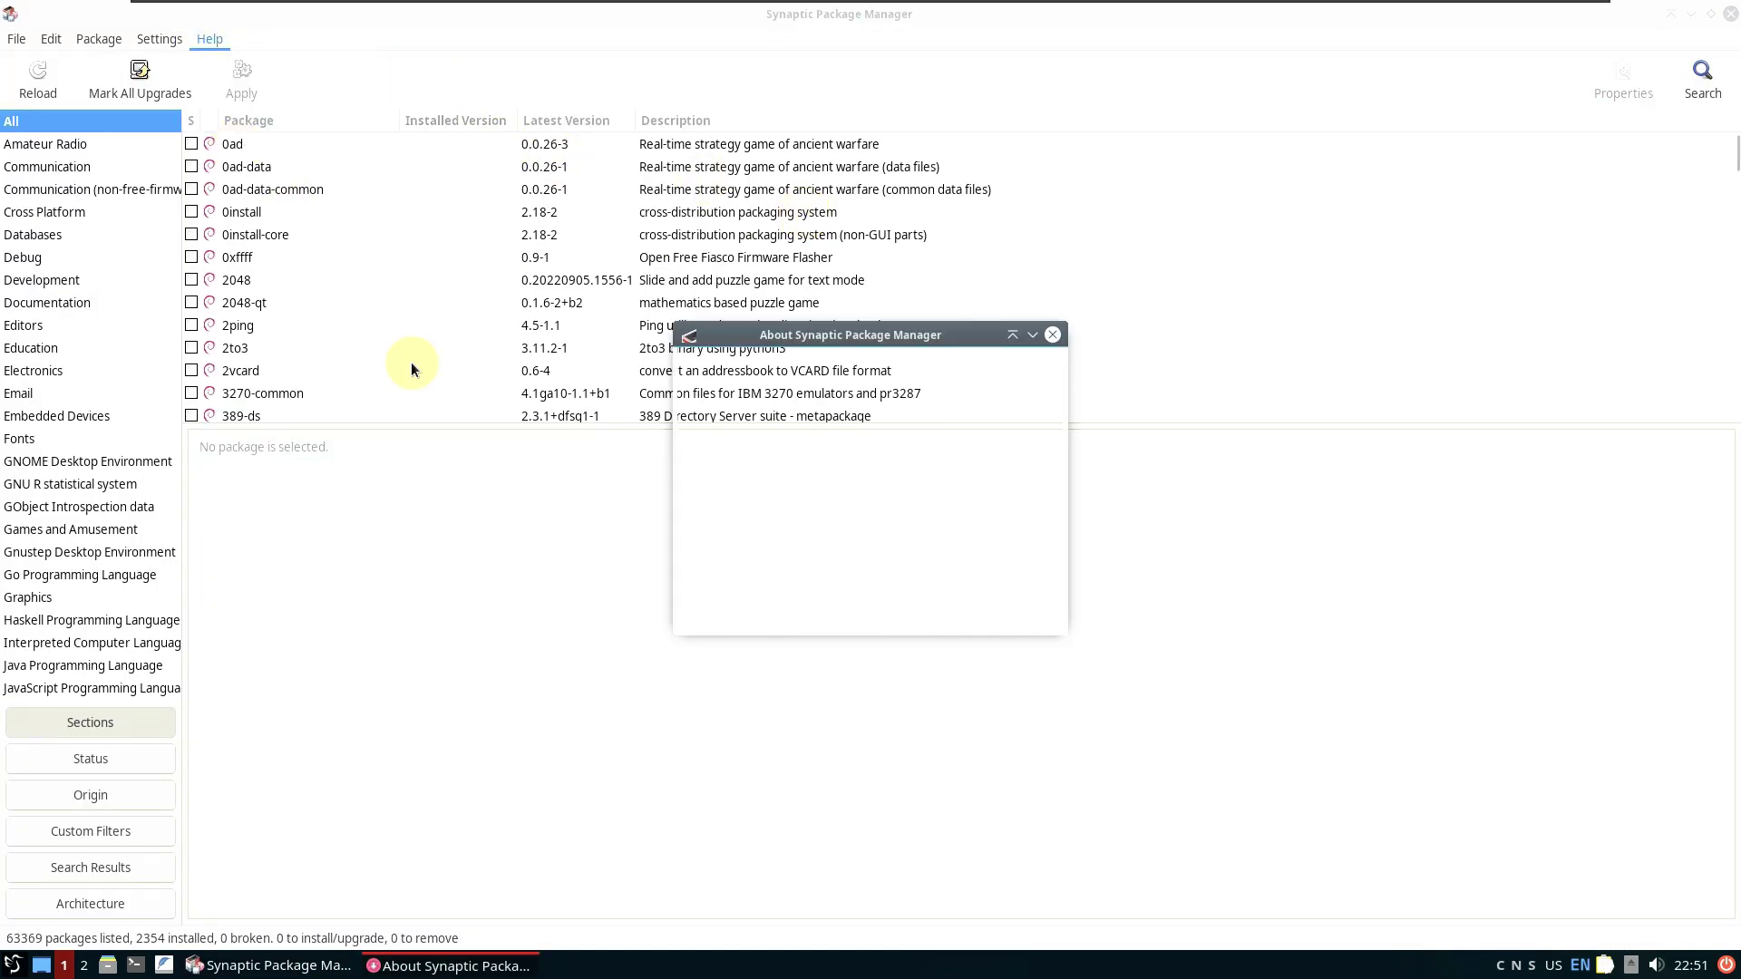
click(1022, 614)
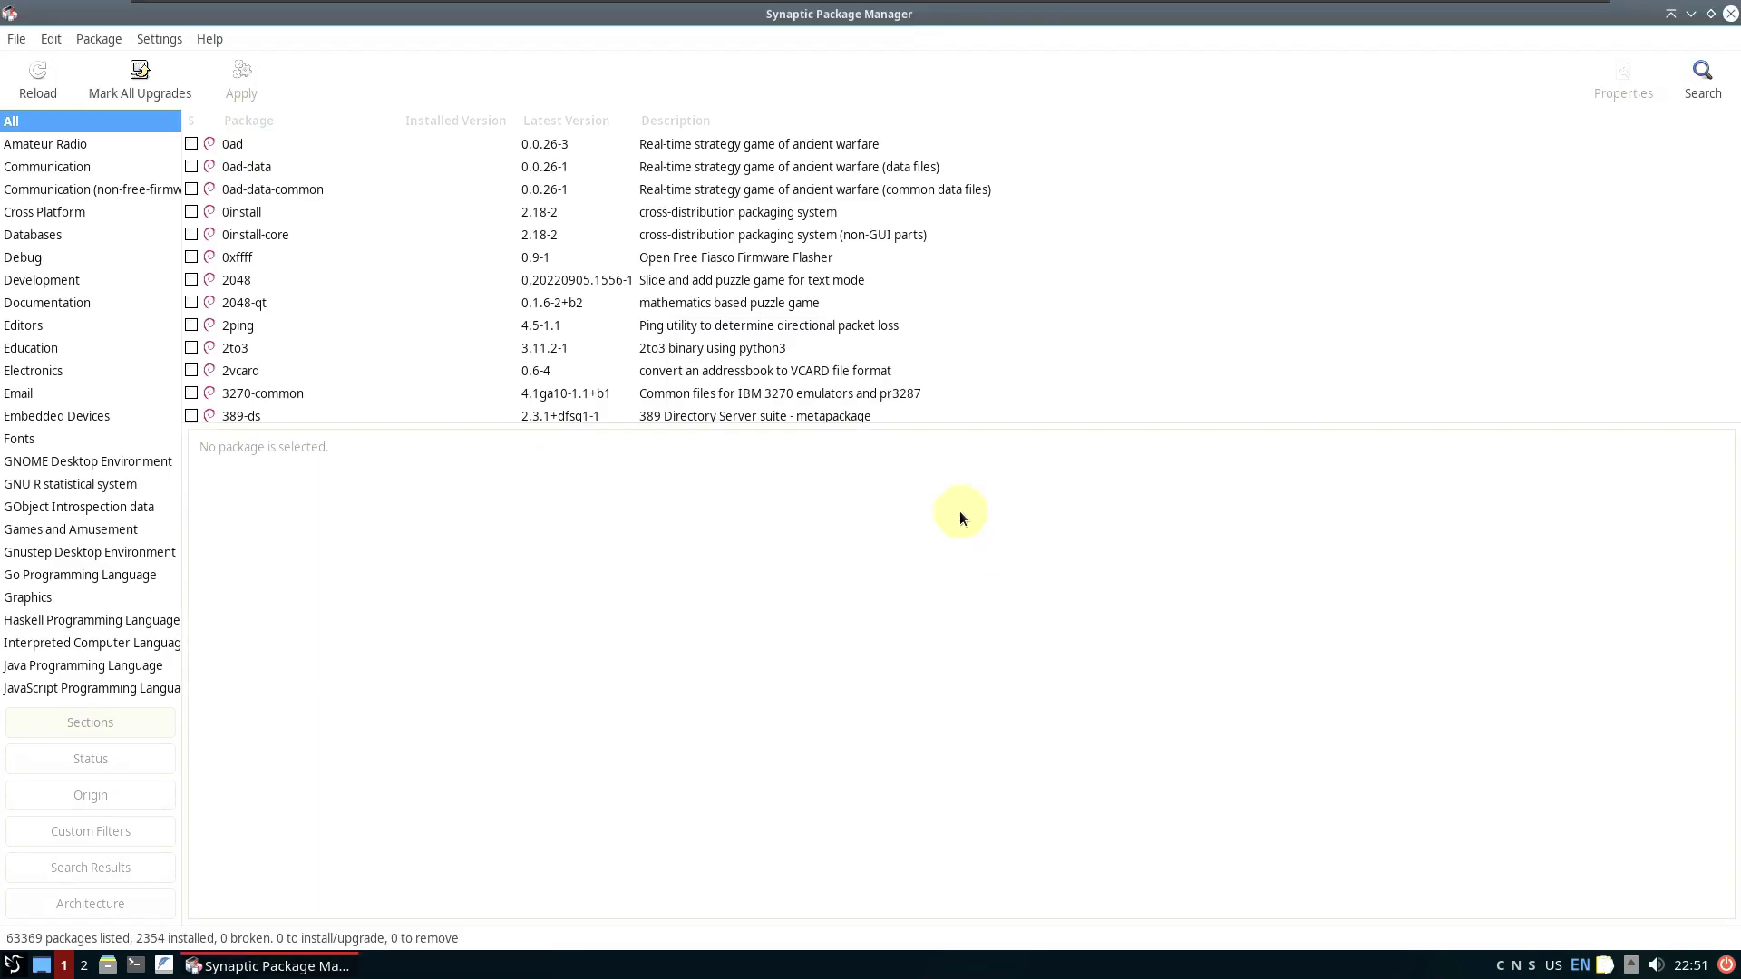
drag(926, 429, 949, 821)
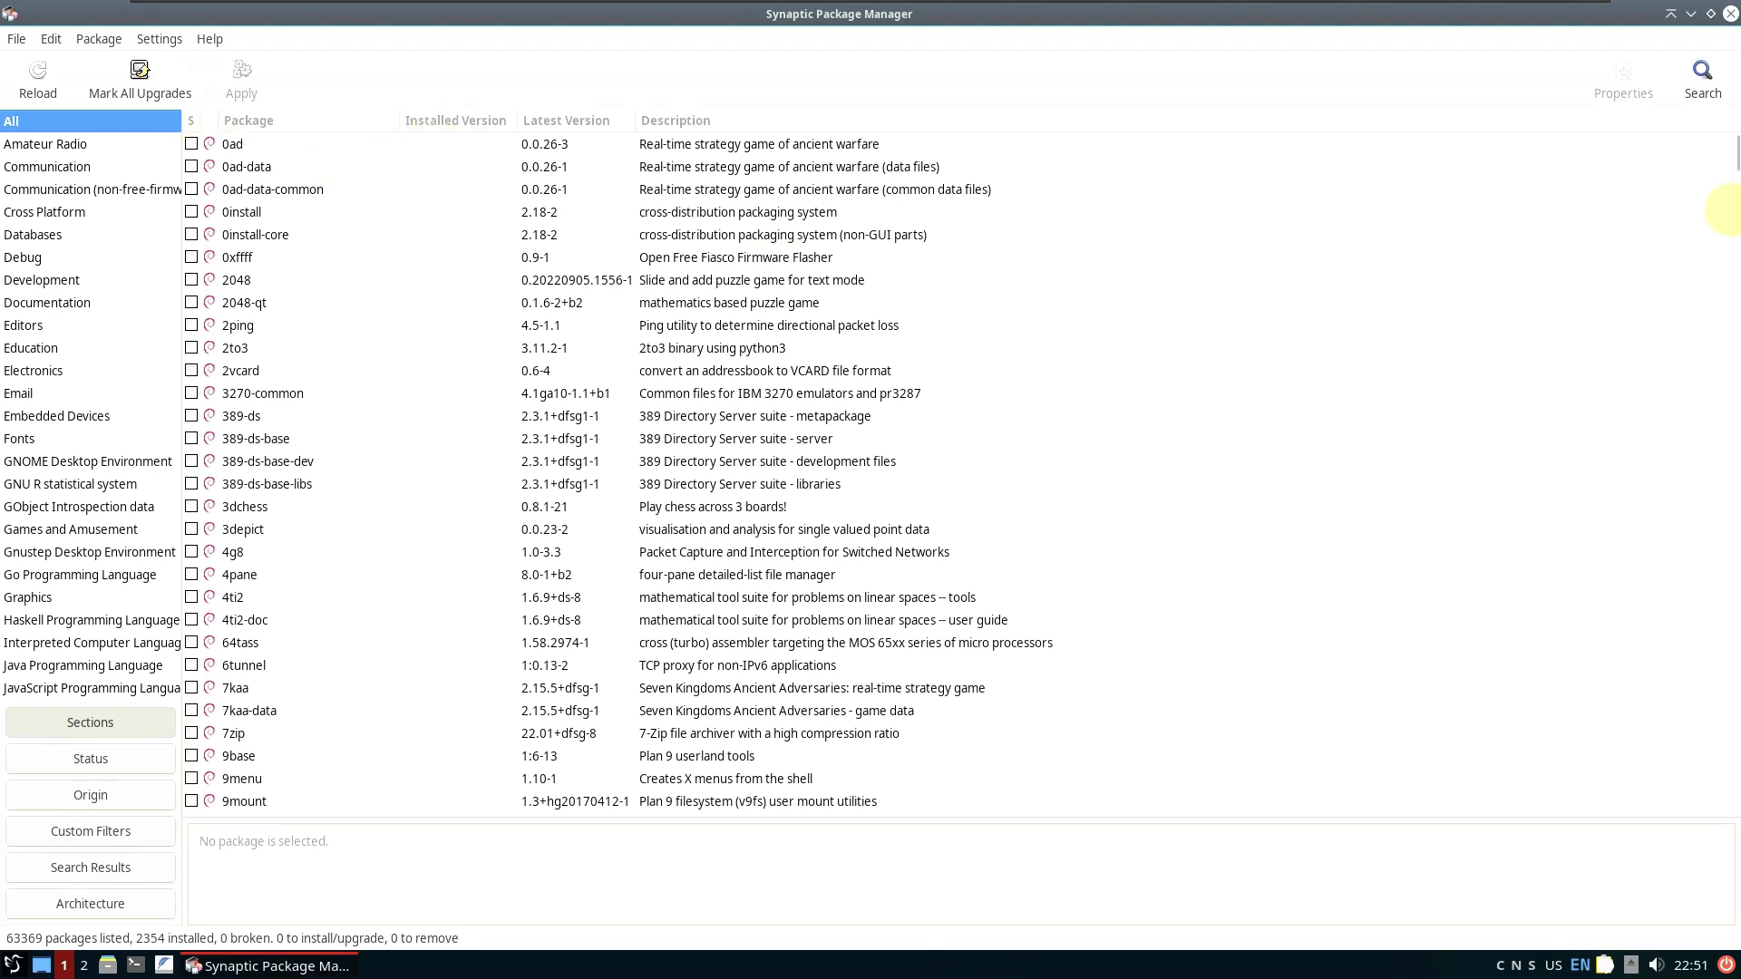
drag(1734, 160, 1702, 144)
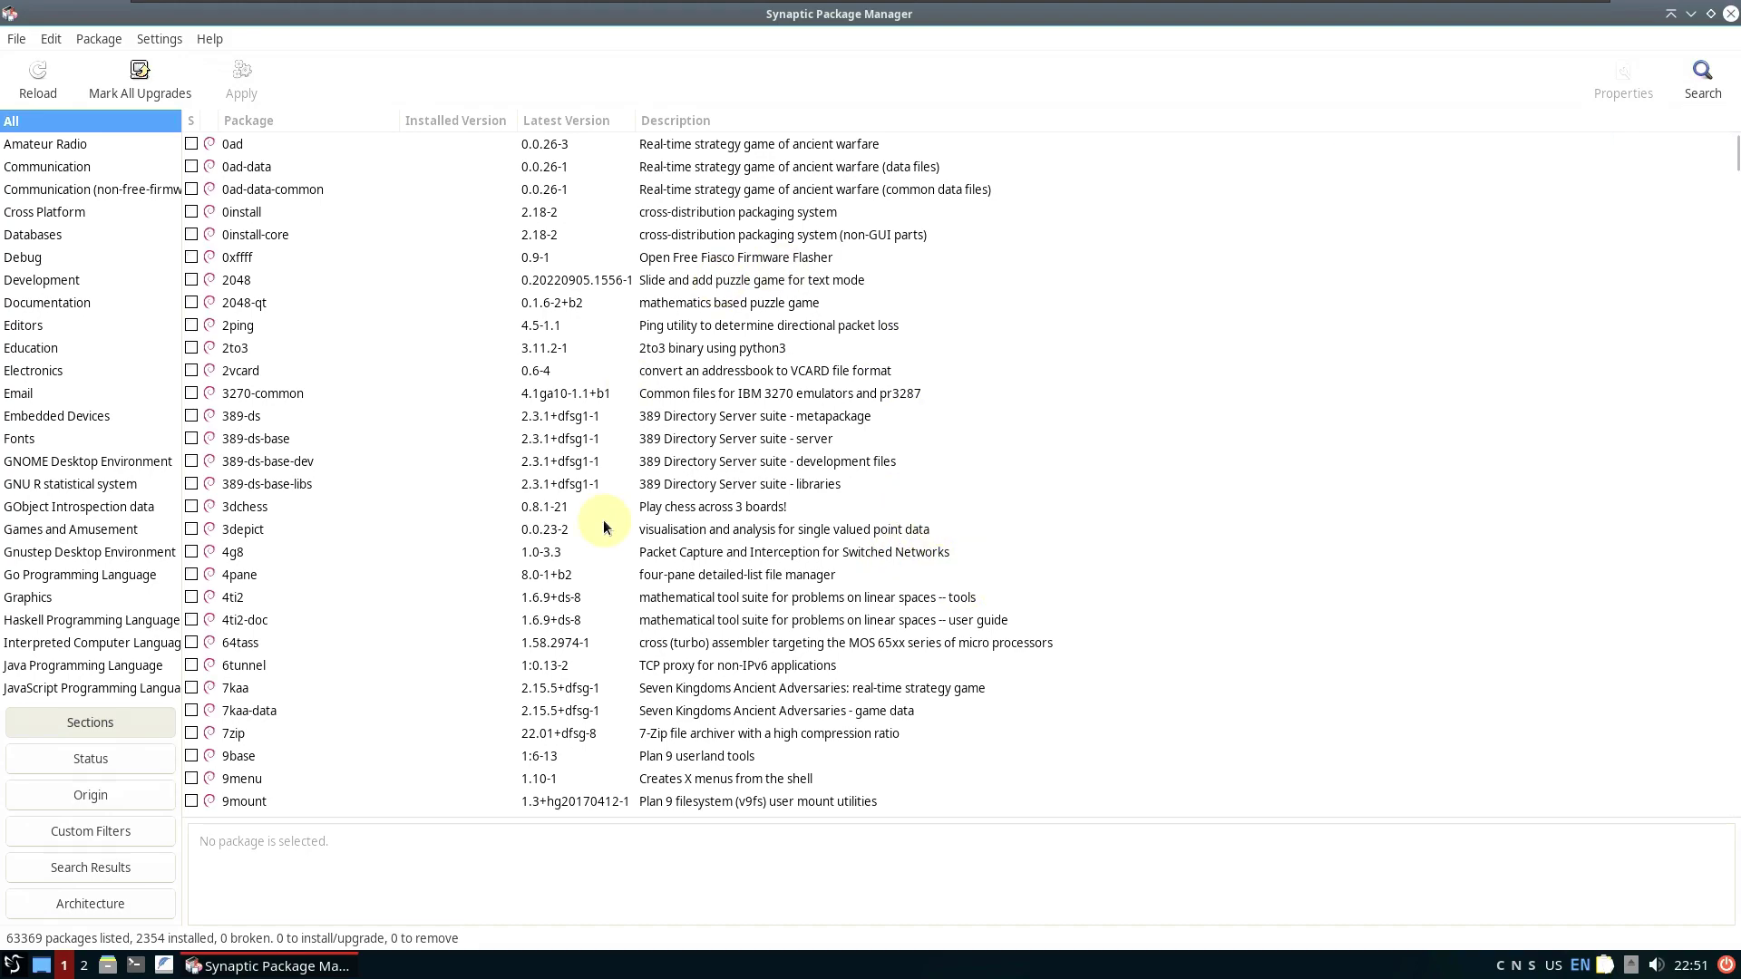
click(1730, 16)
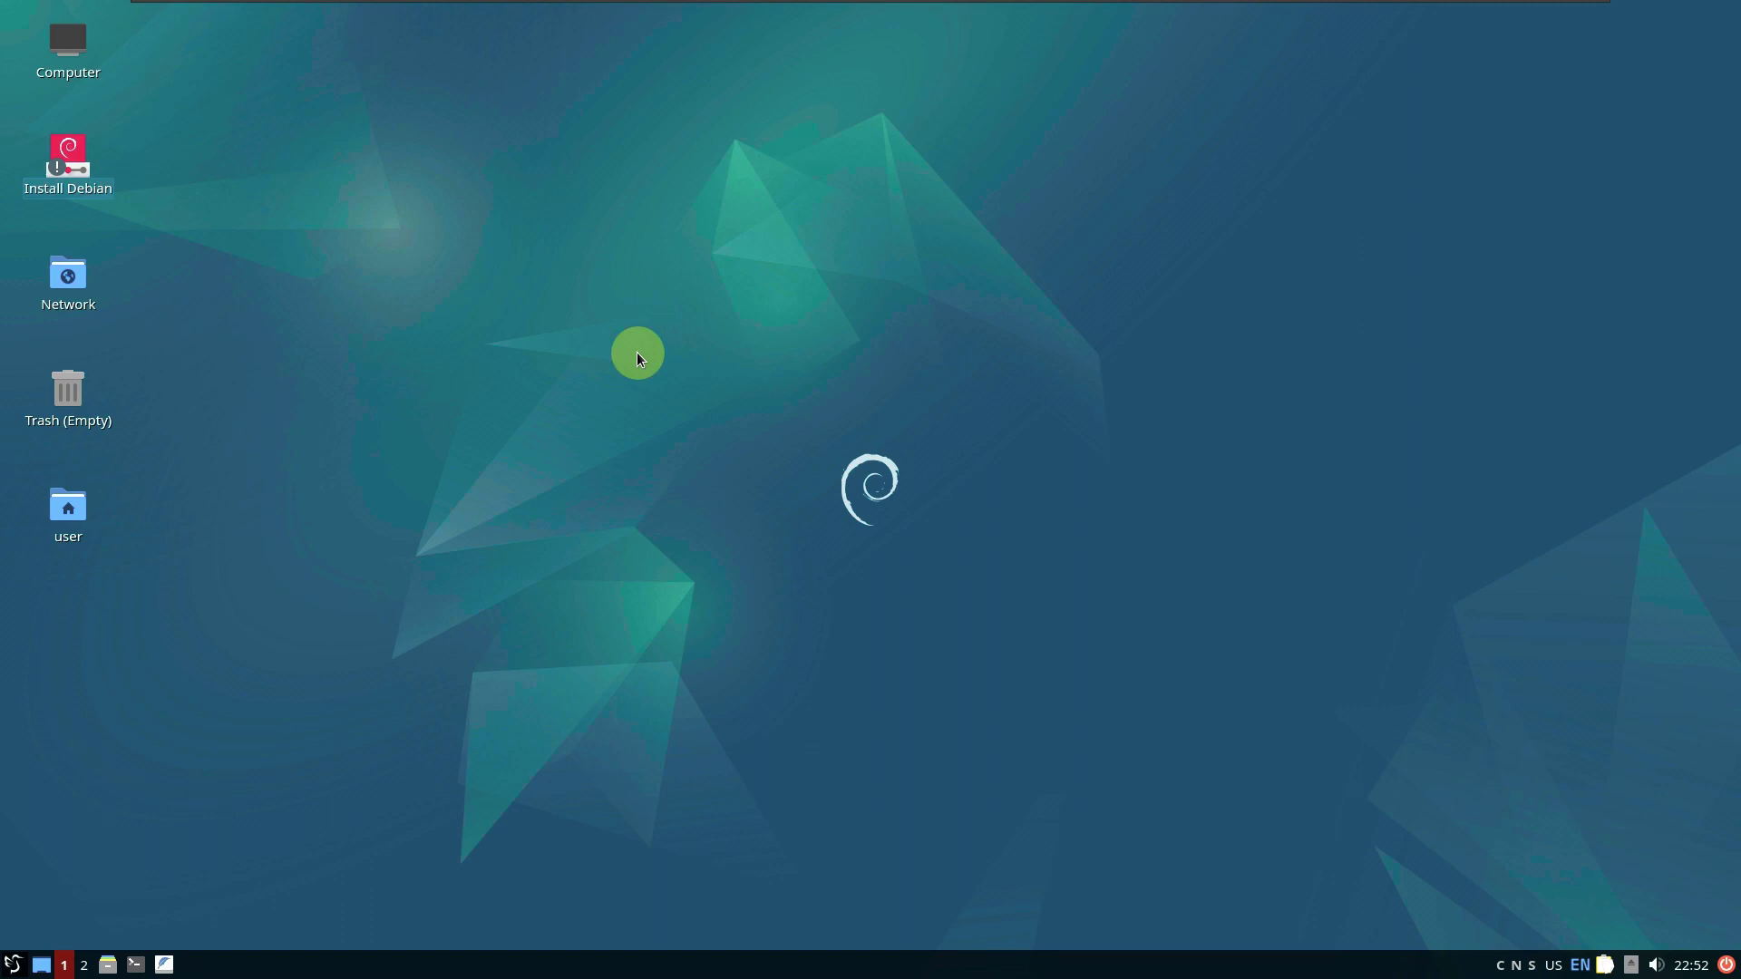
- Choose Shutdown from the application menu's Leave submenu
click(12, 963)
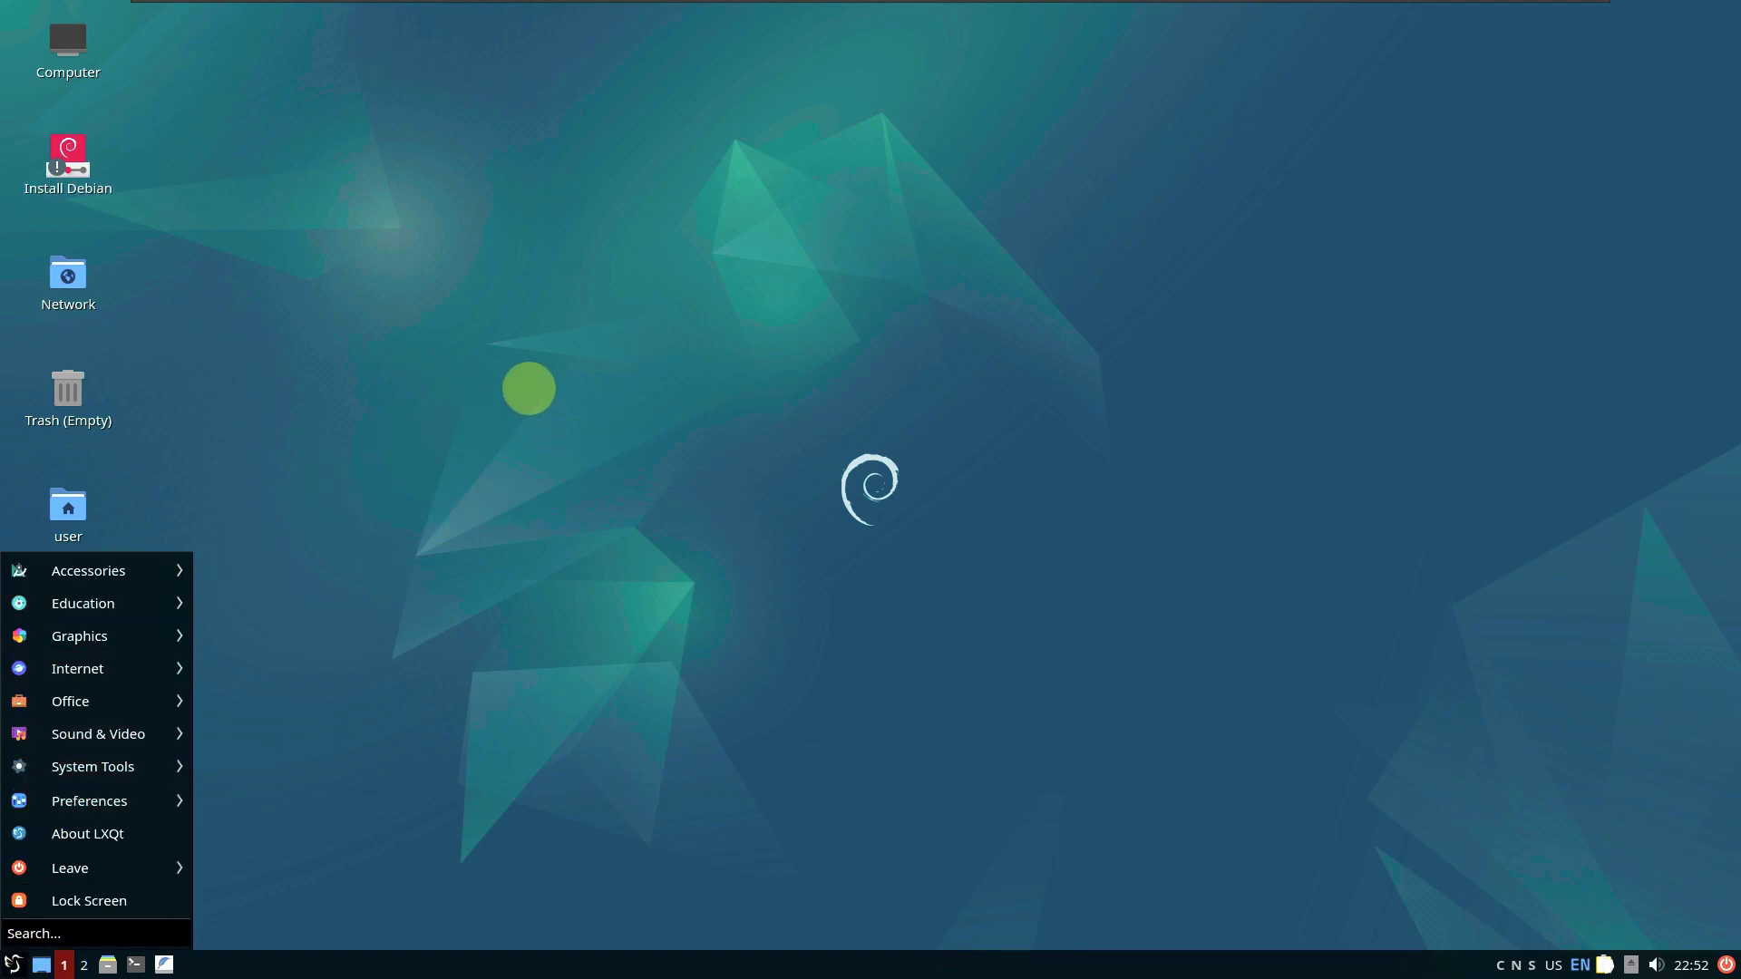
mouse_move(182, 870)
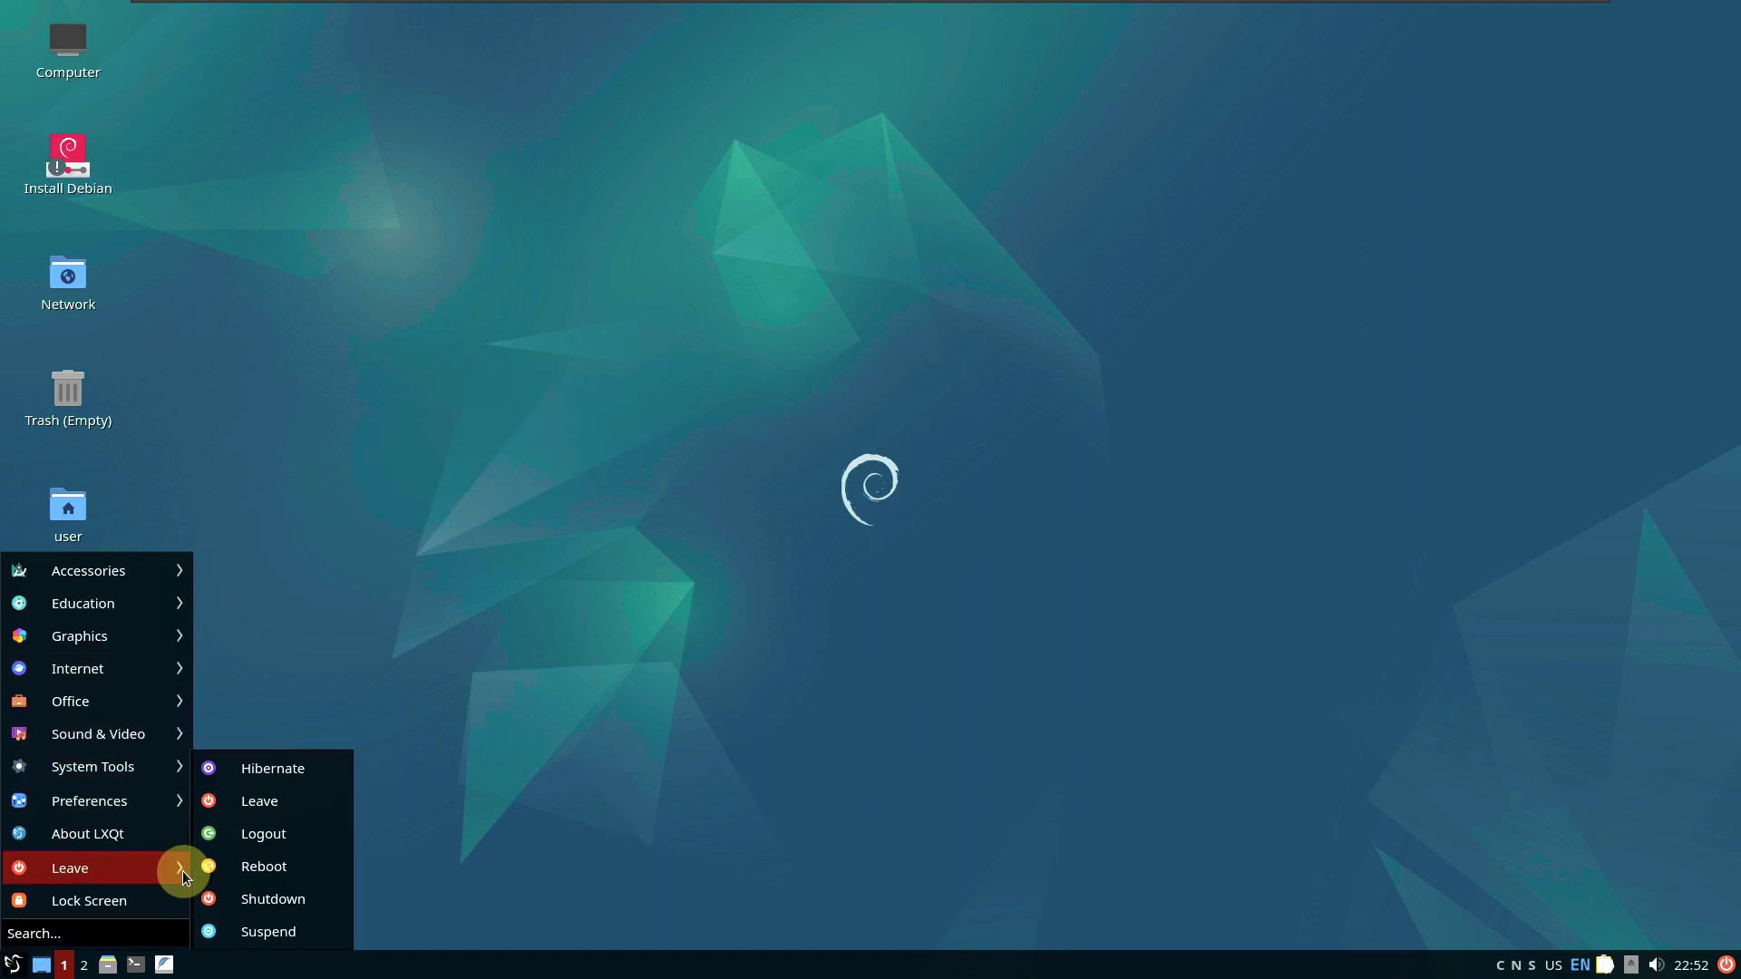
click(237, 900)
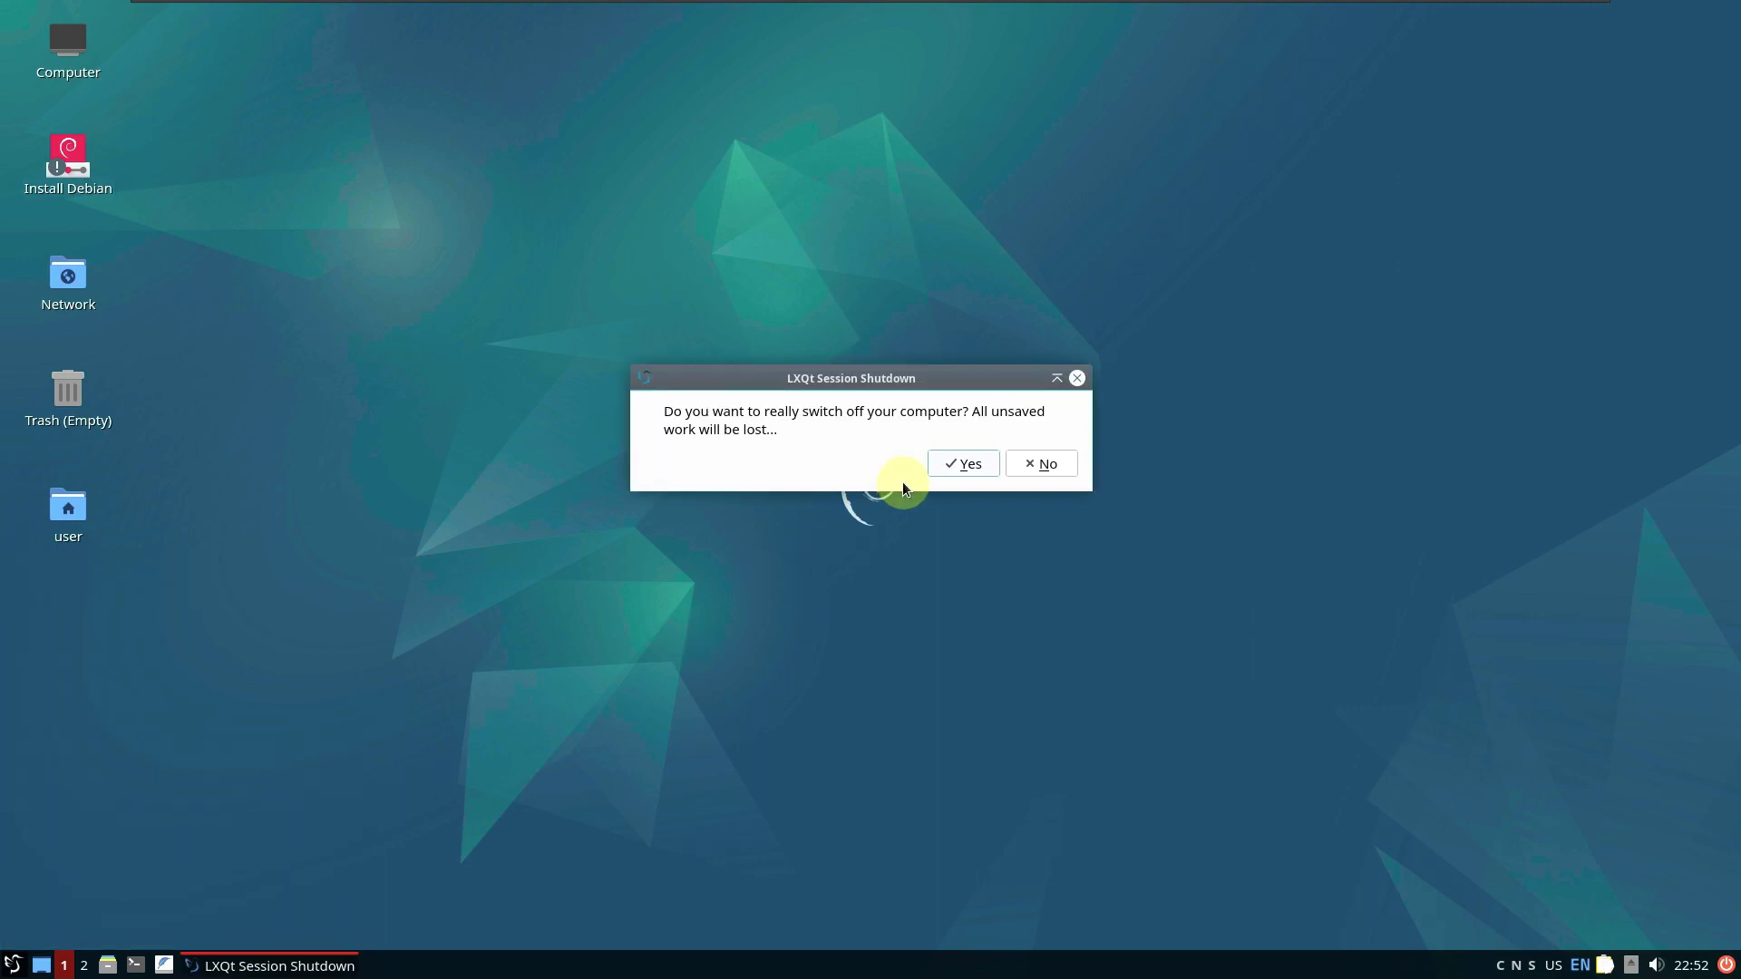